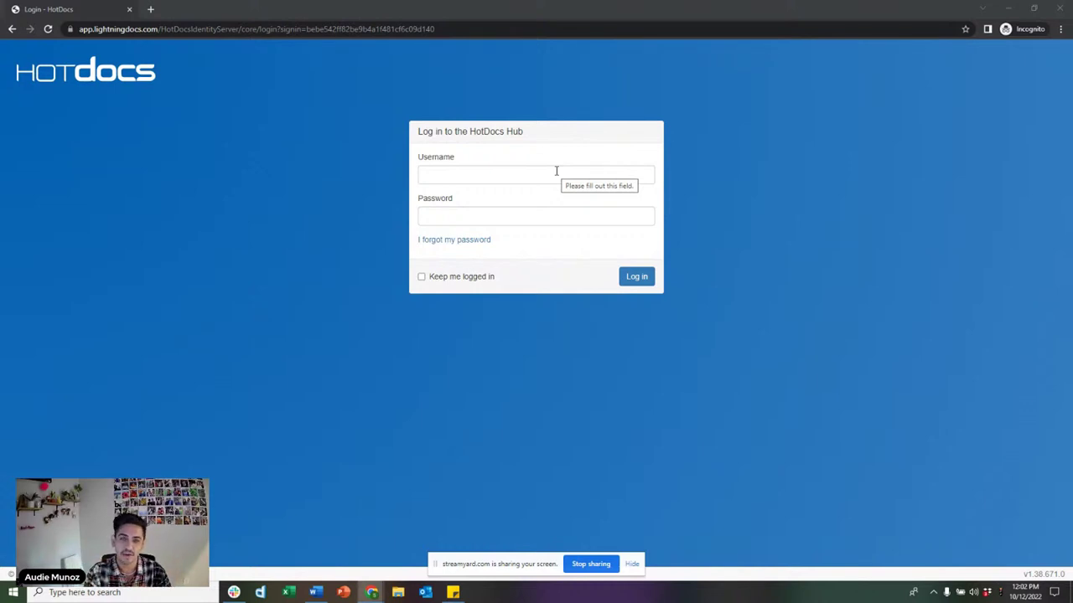
Step: Sign in to HotDocs Hub with the account username and password
{"action": "left_click", "coordinate": [556, 172]}
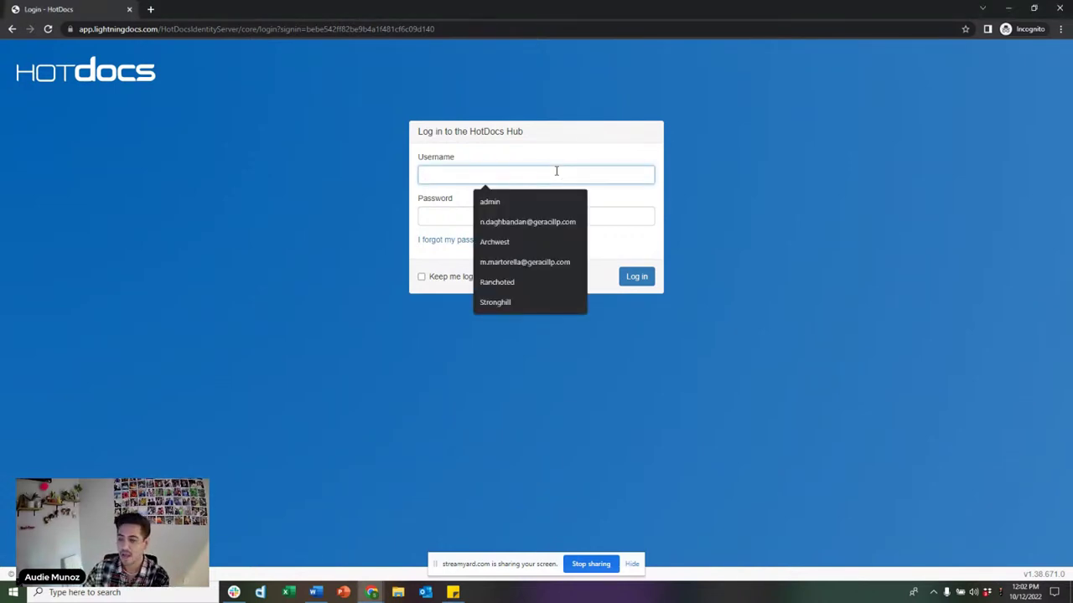
{"action": "type", "text": "MichaelM"}
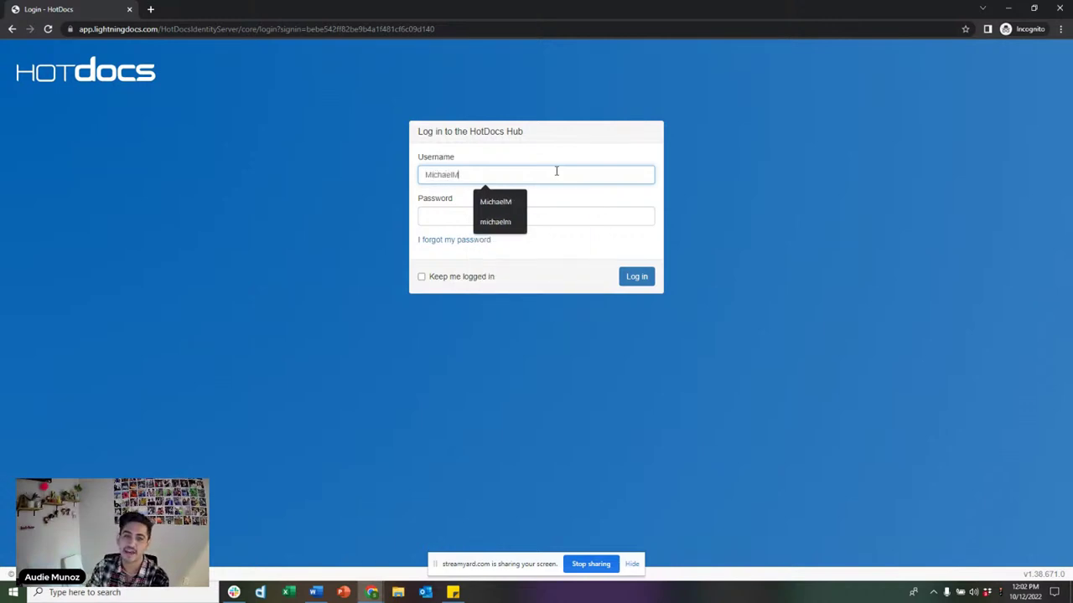
{"action": "key", "text": "Tab"}
{"action": "type", "text": "••••••••"}
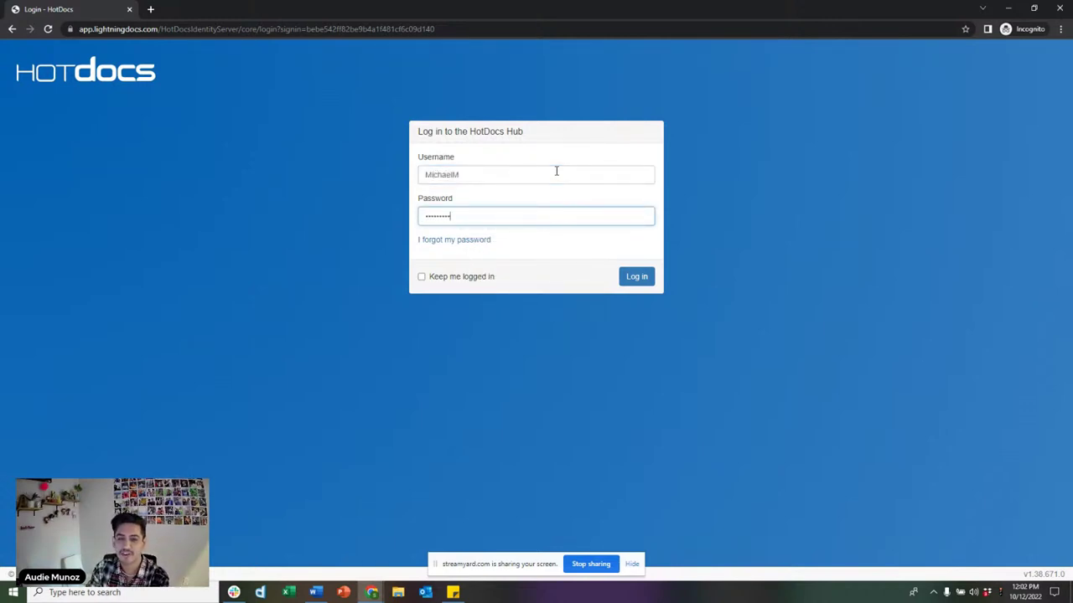
{"action": "key", "text": "Return"}
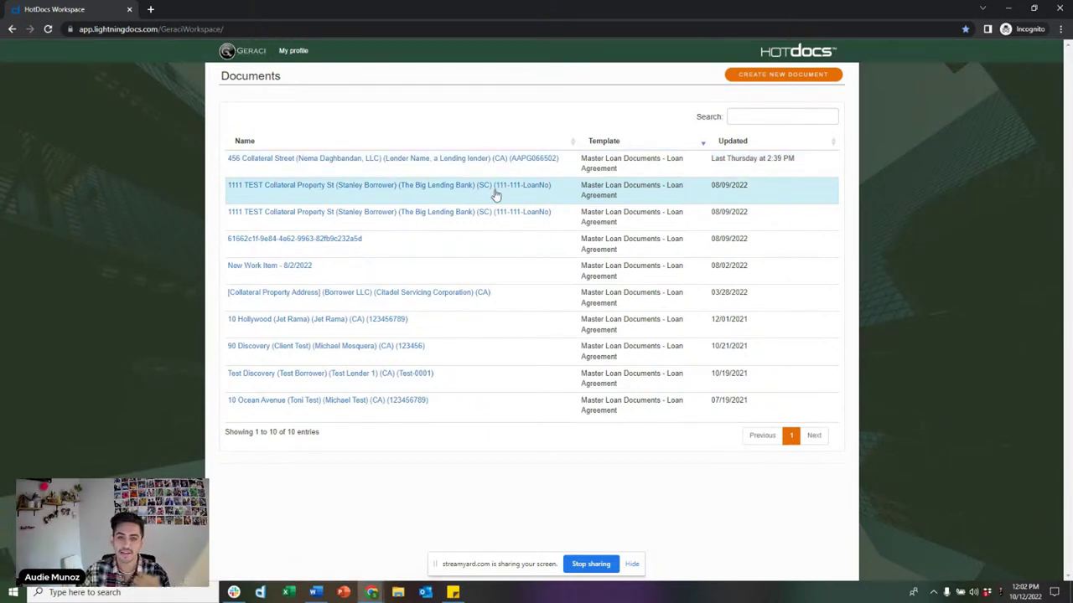
Step: Open the 1111 TEST document's interview, scroll through the form, and exit without saving
{"action": "left_click", "coordinate": [505, 187]}
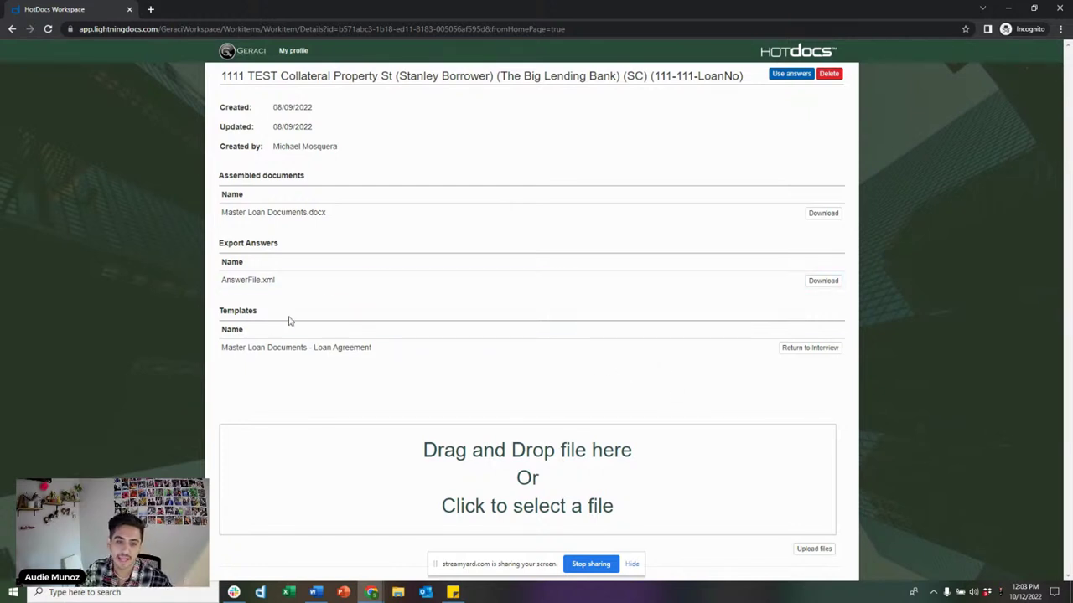
{"action": "left_click", "coordinate": [803, 350]}
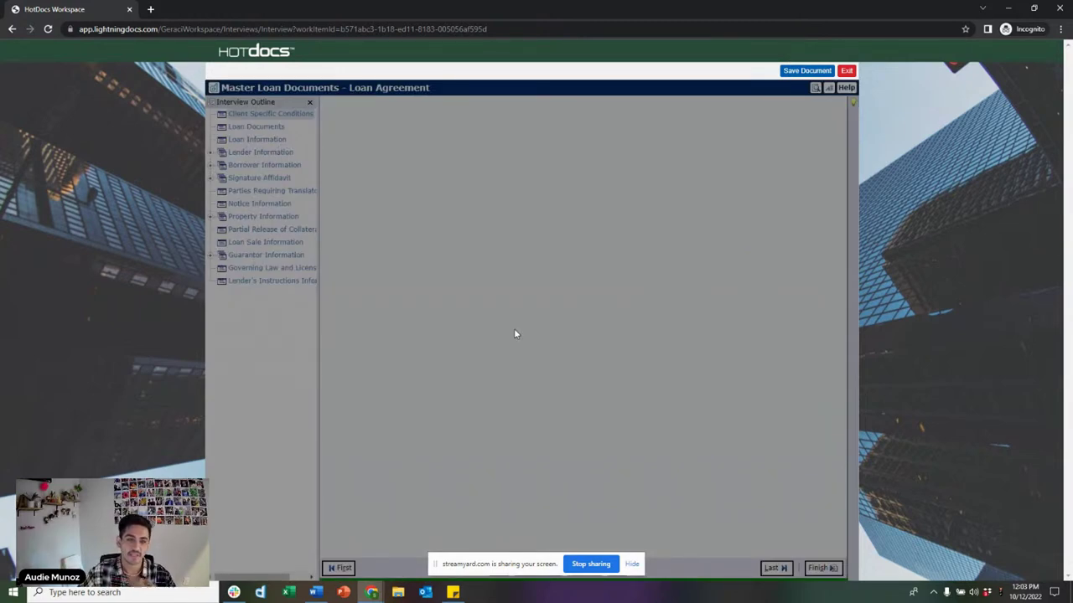
{"action": "scroll", "coordinate": [614, 320], "scroll_direction": "down", "scroll_amount": 1}
{"action": "scroll", "coordinate": [614, 321], "scroll_direction": "up", "scroll_amount": 1}
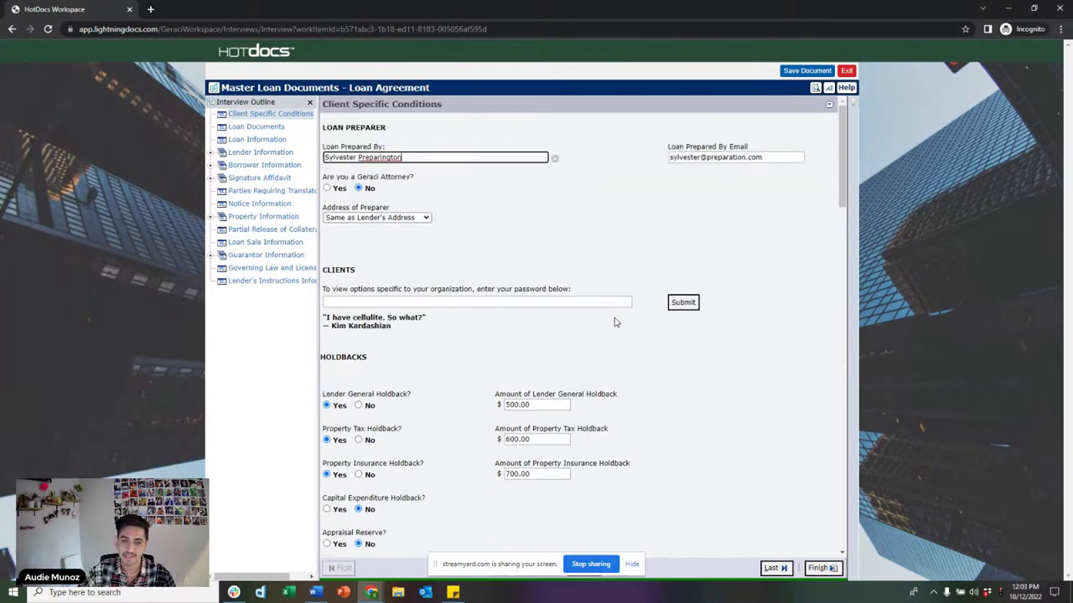
{"action": "left_click", "coordinate": [847, 71]}
{"action": "left_click", "coordinate": [607, 147]}
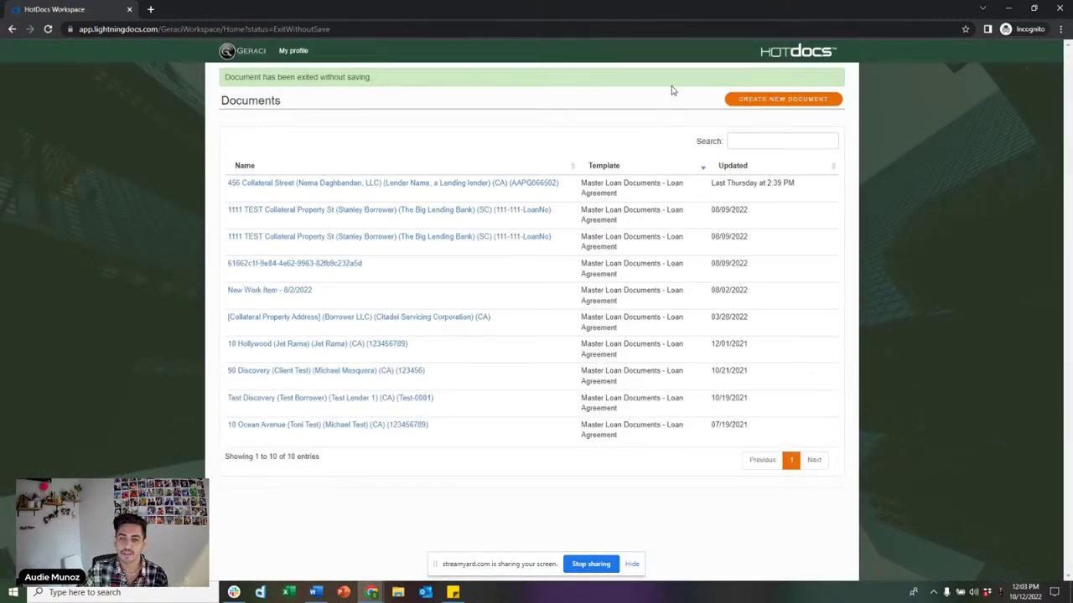
Step: Create a new document from the Master Loan Documents - Loan Agreement template and launch its interview
{"action": "left_click", "coordinate": [784, 100]}
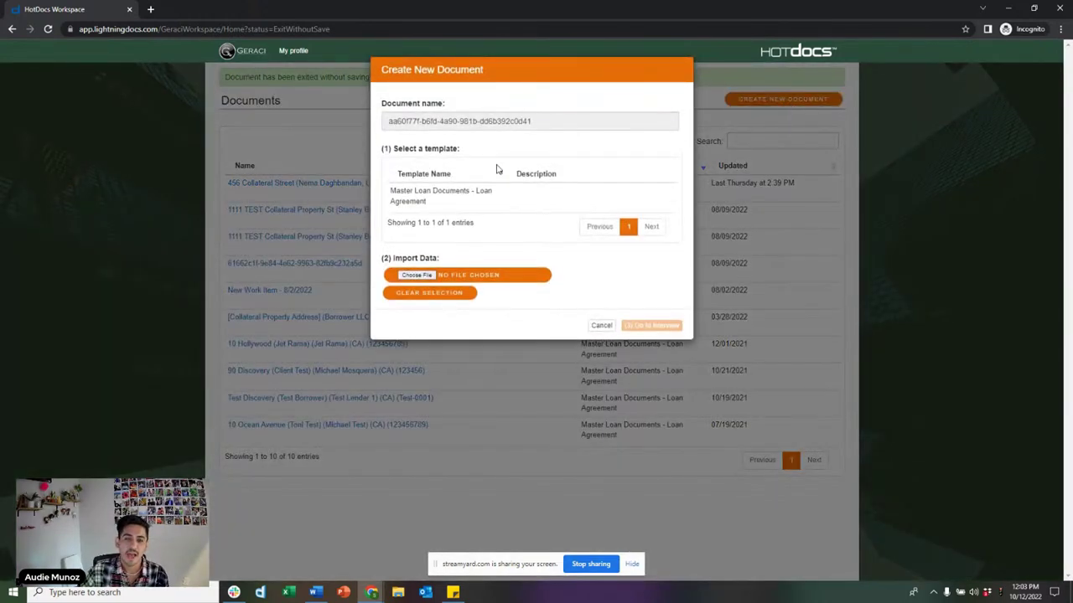
{"action": "left_click_drag", "start_coordinate": [541, 123], "coordinate": [411, 122]}
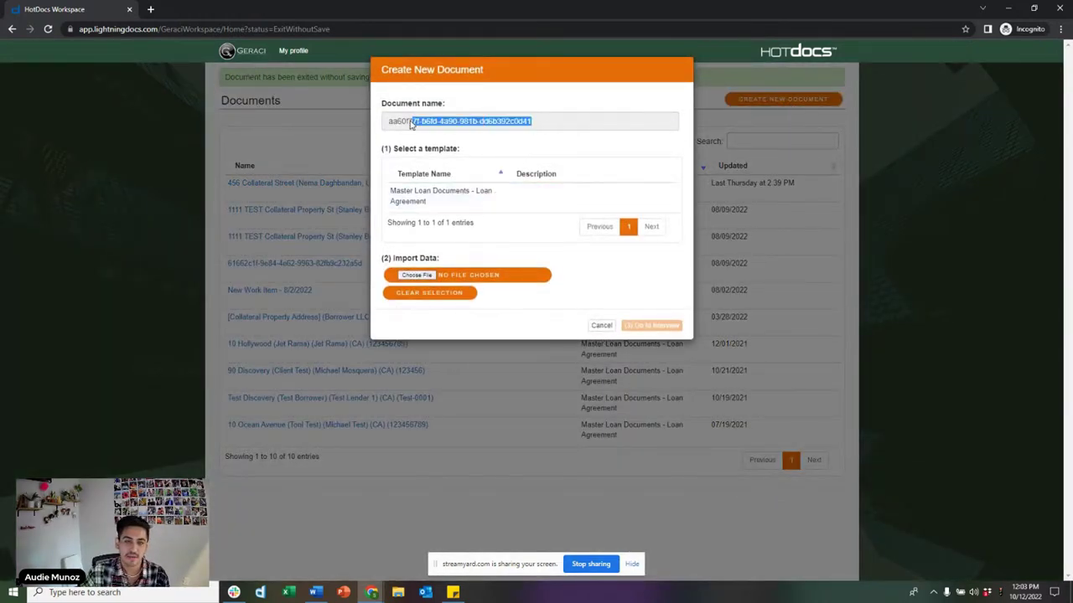
{"action": "left_click", "coordinate": [438, 196]}
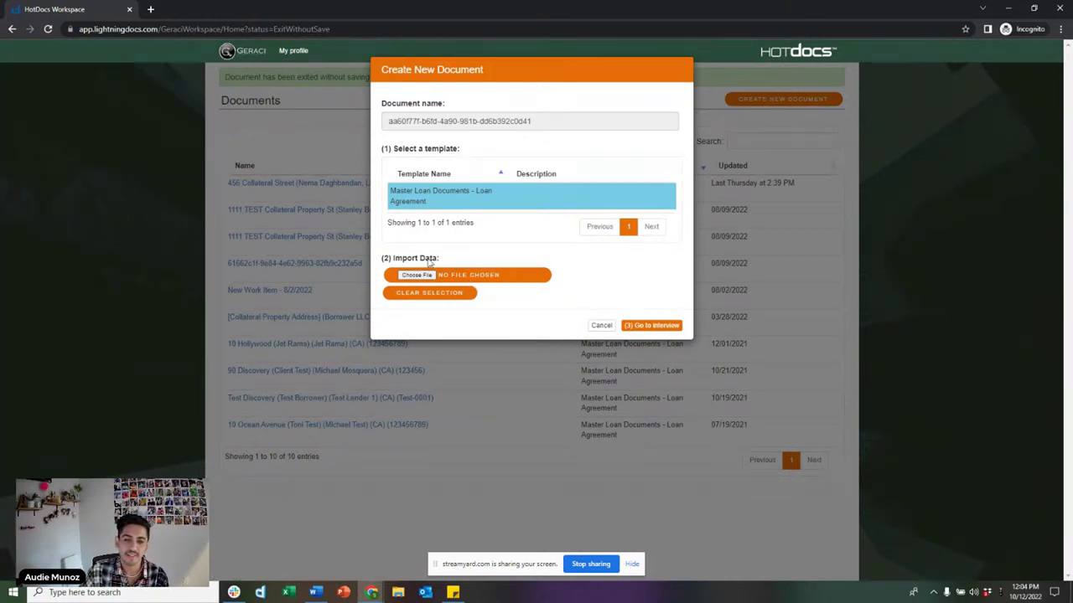
{"action": "left_click", "coordinate": [671, 327]}
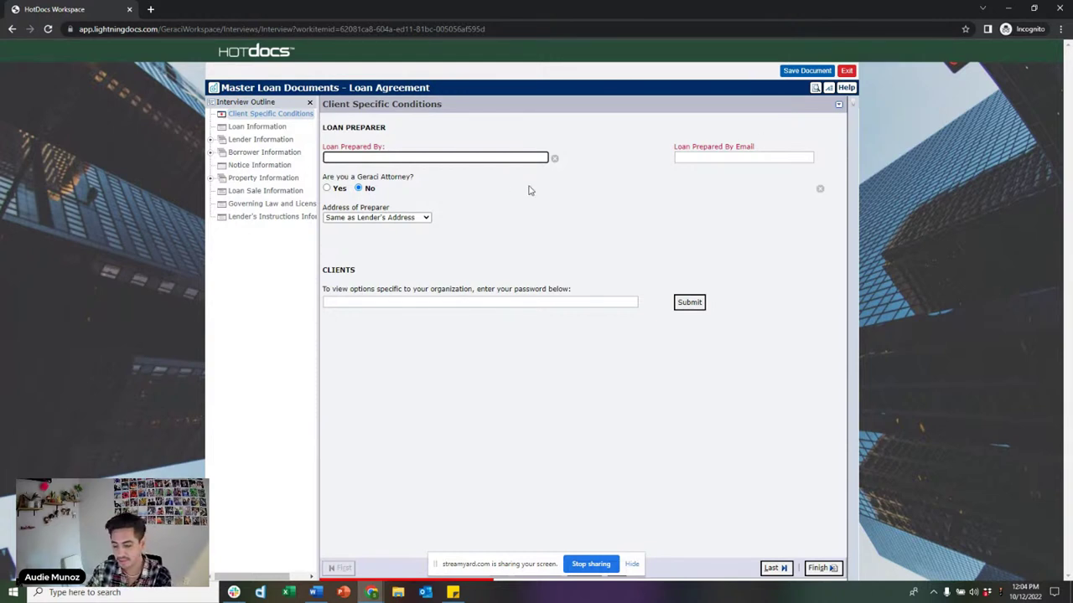
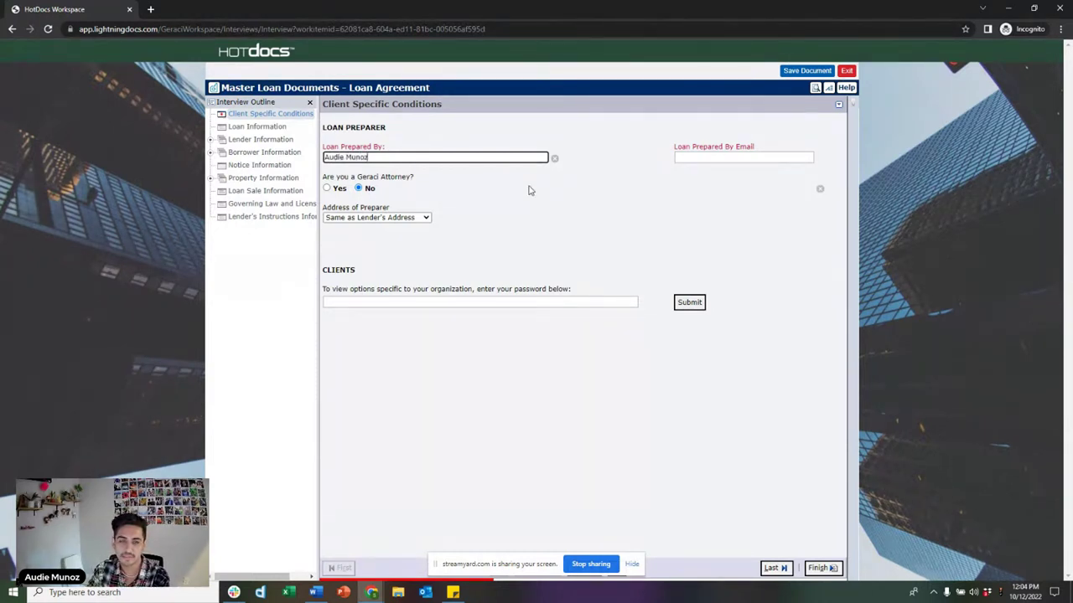
Step: Enter the preparer's name and e-mail, and answer No to the Geraci attorney question
{"action": "key", "text": "Tab"}
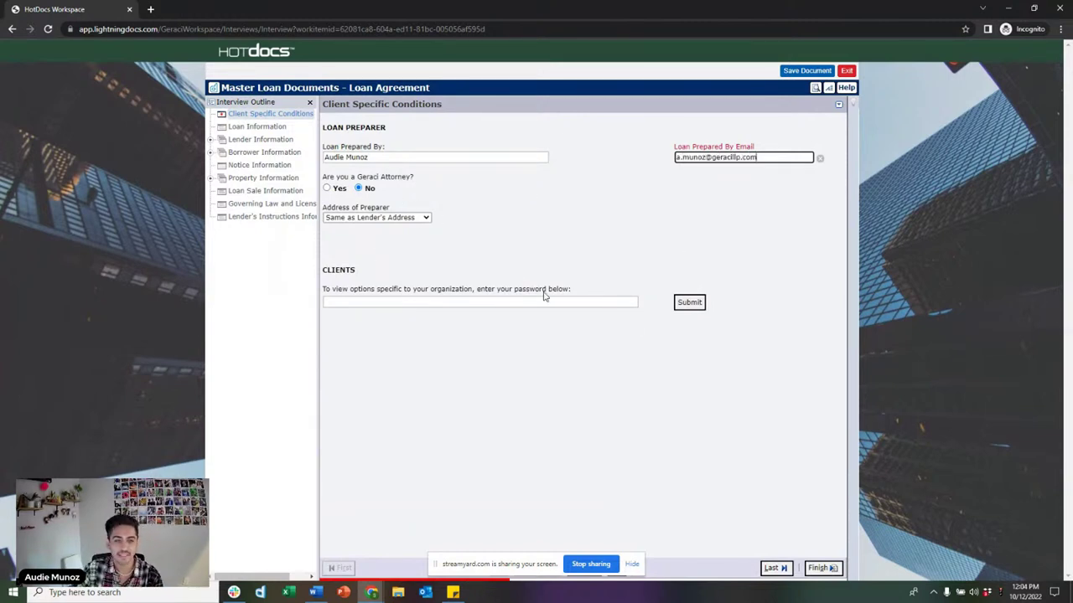
{"action": "left_click", "coordinate": [370, 189]}
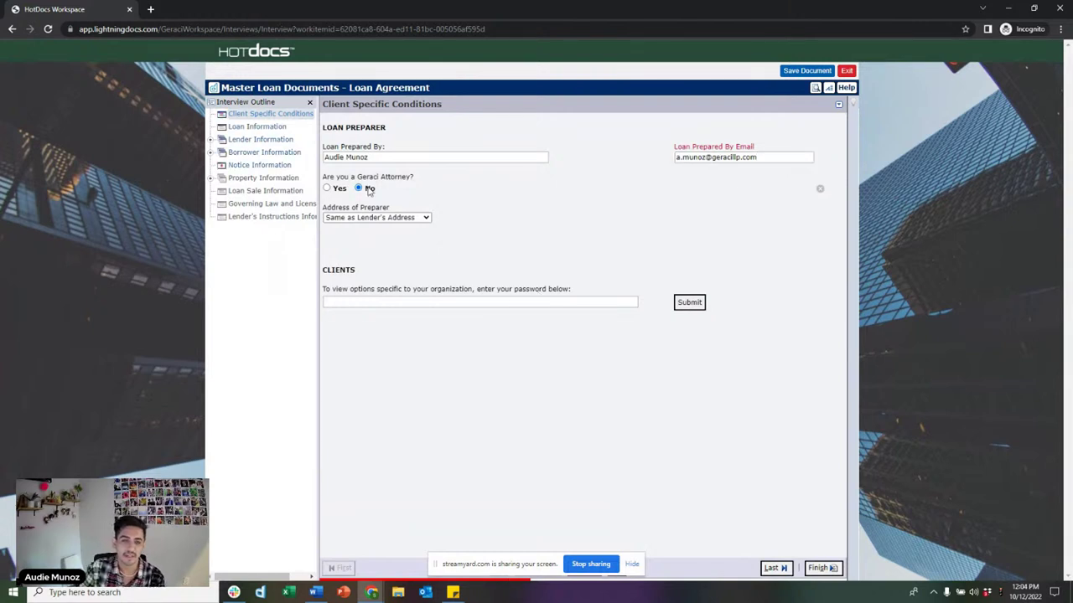
Step: Keep Address of Preparer as Same as Lender's Address, then move to Loan Information
{"action": "left_click", "coordinate": [425, 218]}
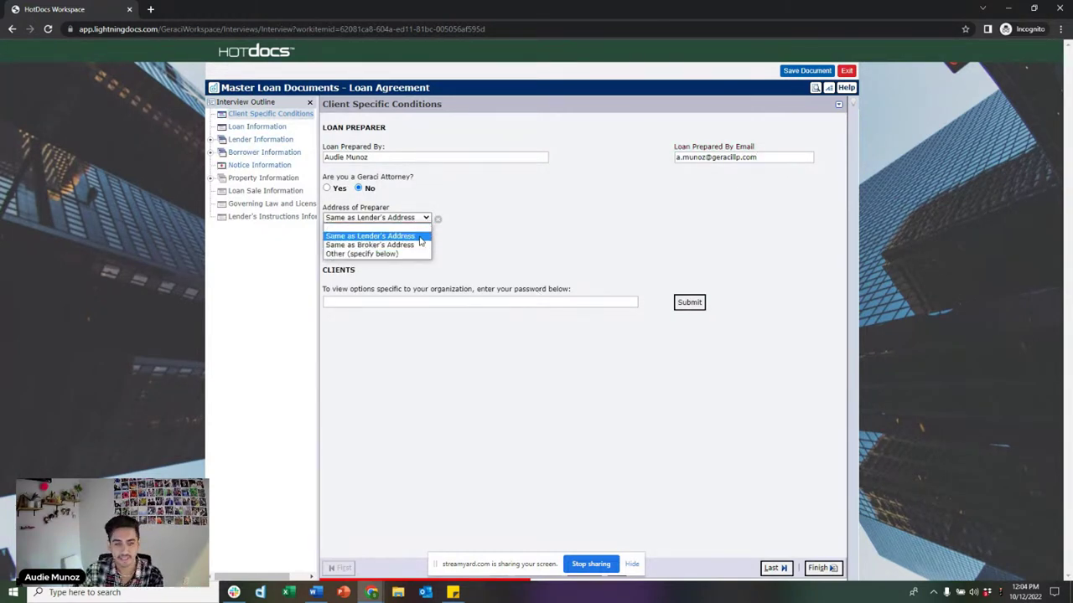
{"action": "left_click", "coordinate": [420, 238]}
{"action": "left_click_drag", "start_coordinate": [594, 297], "coordinate": [321, 269]}
{"action": "left_click", "coordinate": [375, 302]}
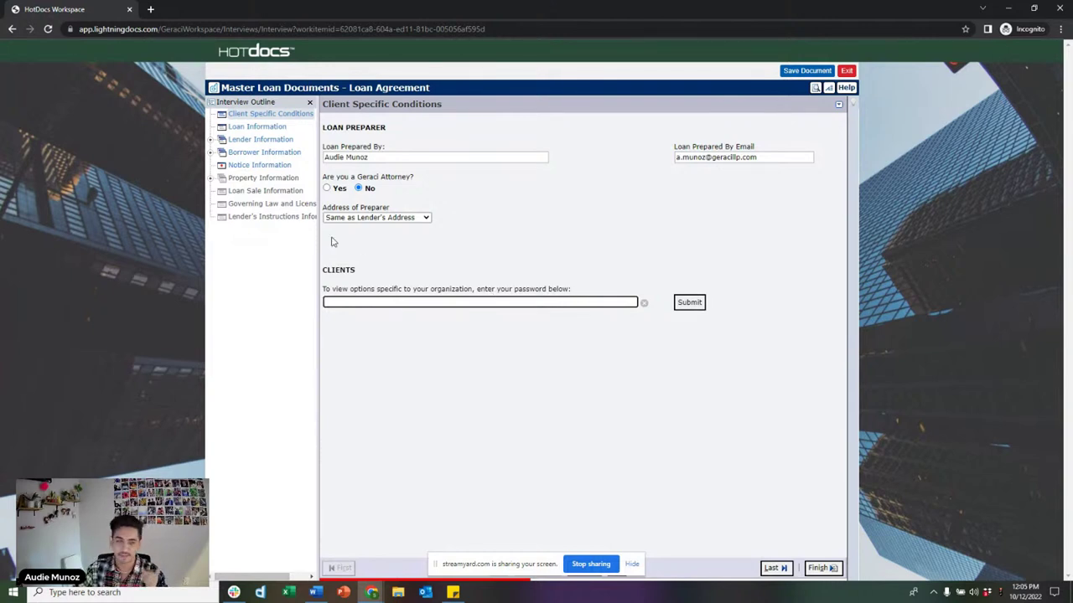
{"action": "left_click", "coordinate": [279, 126]}
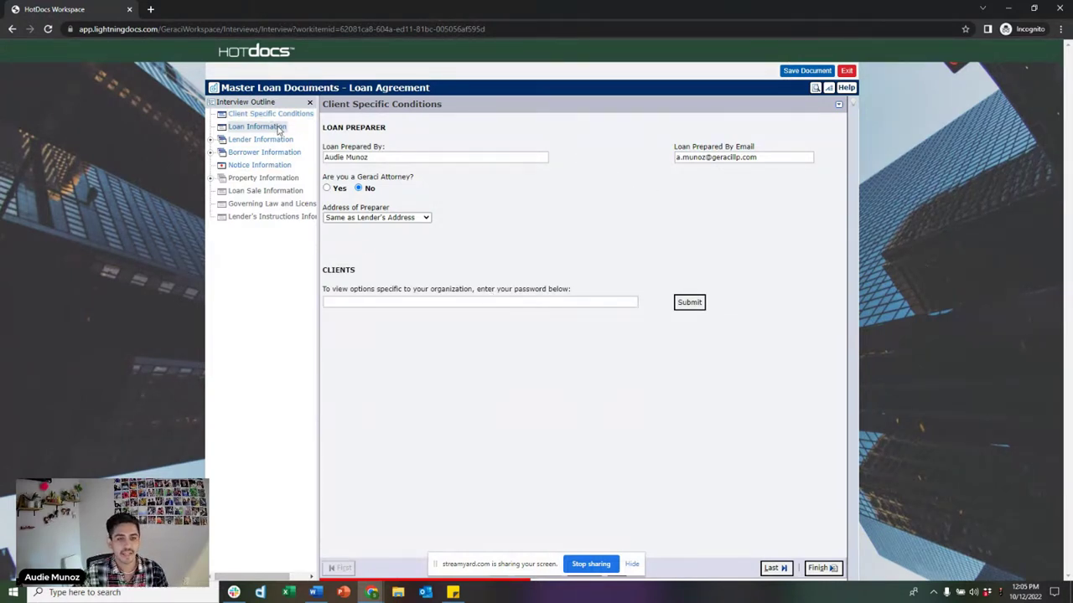
Step: Set closing date 10/12/2022, the loan number, loan amount 1000000 and a 12-month term
{"action": "mouse_move", "coordinate": [381, 132]}
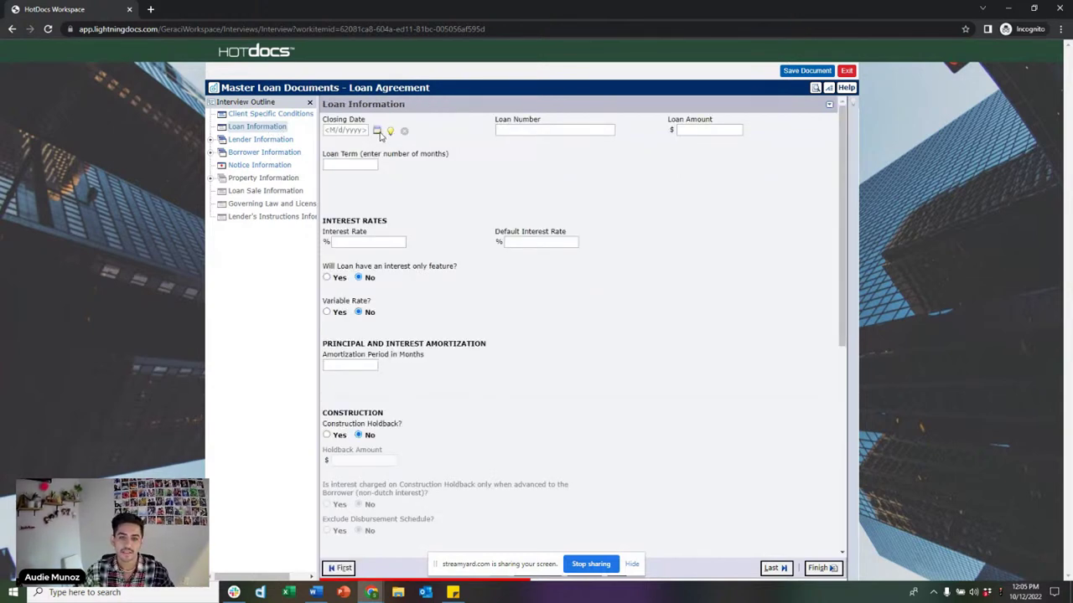
{"action": "left_click", "coordinate": [379, 132]}
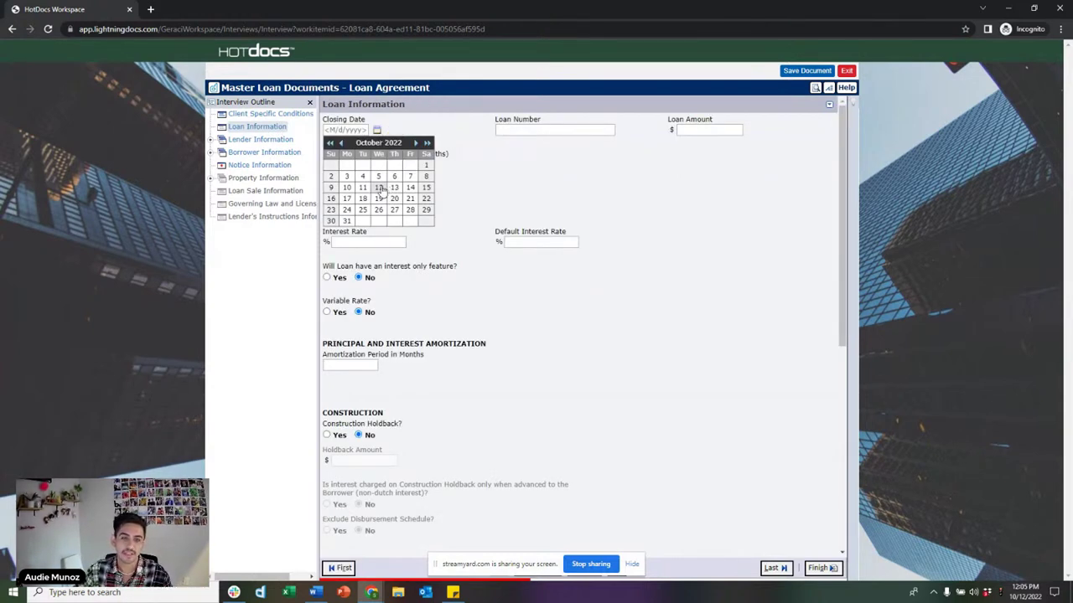
{"action": "left_click", "coordinate": [384, 191]}
{"action": "left_click", "coordinate": [594, 131]}
{"action": "type", "text": "123456"}
{"action": "key", "text": "Tab"}
{"action": "type", "text": "1000000"}
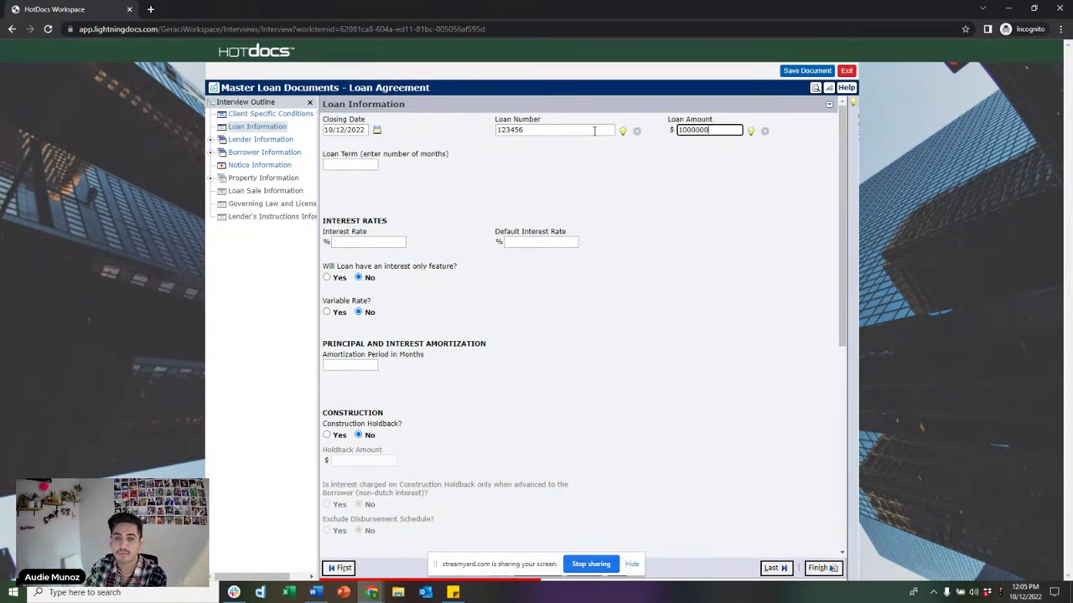
{"action": "key", "text": "Tab"}
{"action": "type", "text": "12"}
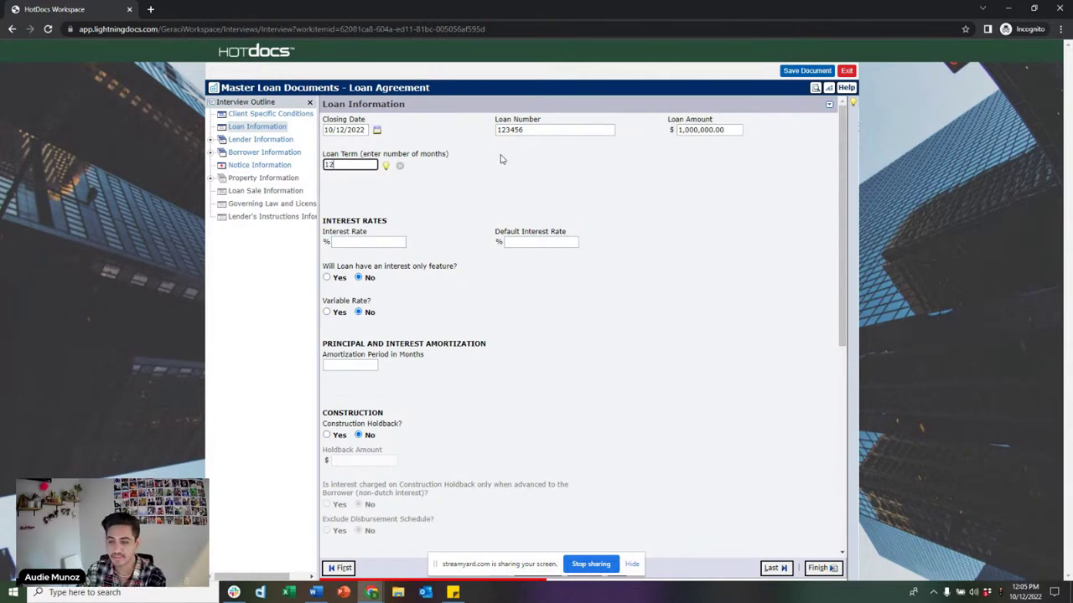
Step: Set the interest rate to 8% and the default interest rate to 18%
{"action": "left_click", "coordinate": [391, 242]}
{"action": "type", "text": "8"}
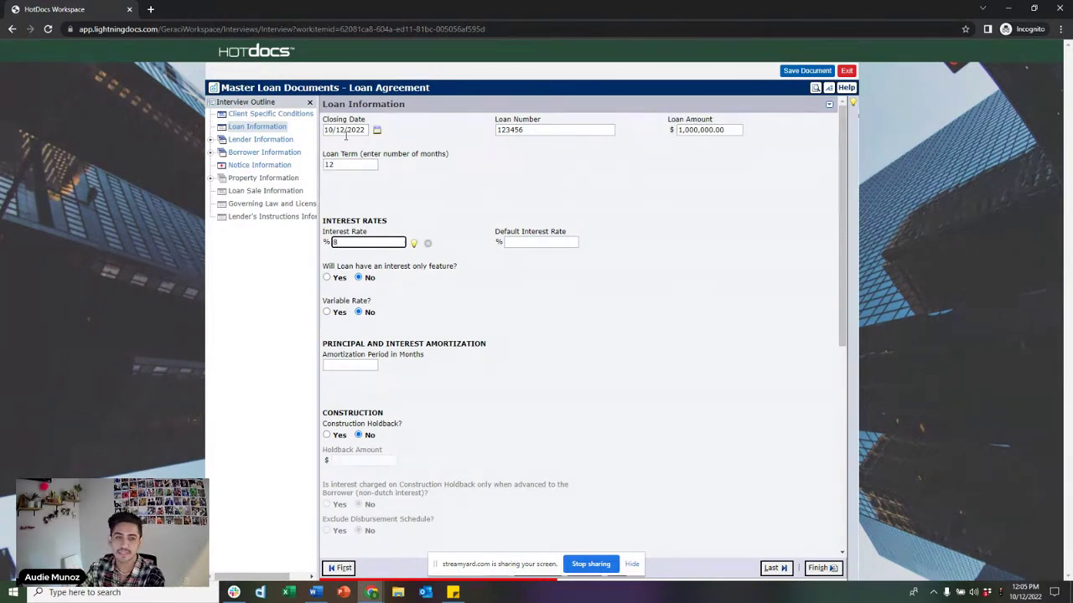
{"action": "left_click", "coordinate": [359, 130]}
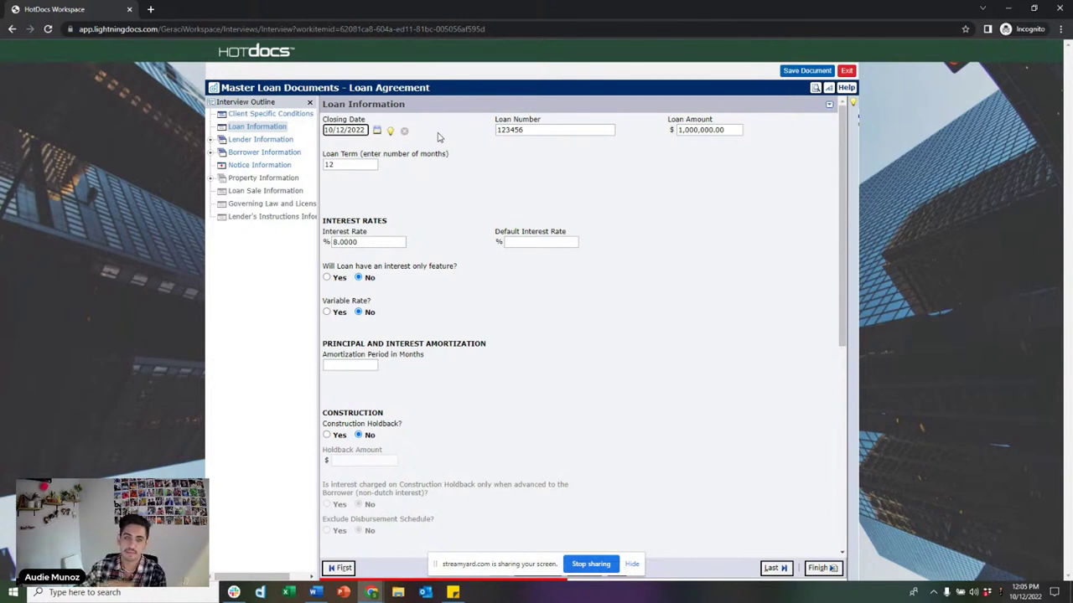
{"action": "left_click", "coordinate": [554, 241]}
{"action": "type", "text": "18"}
{"action": "left_click", "coordinate": [349, 165]}
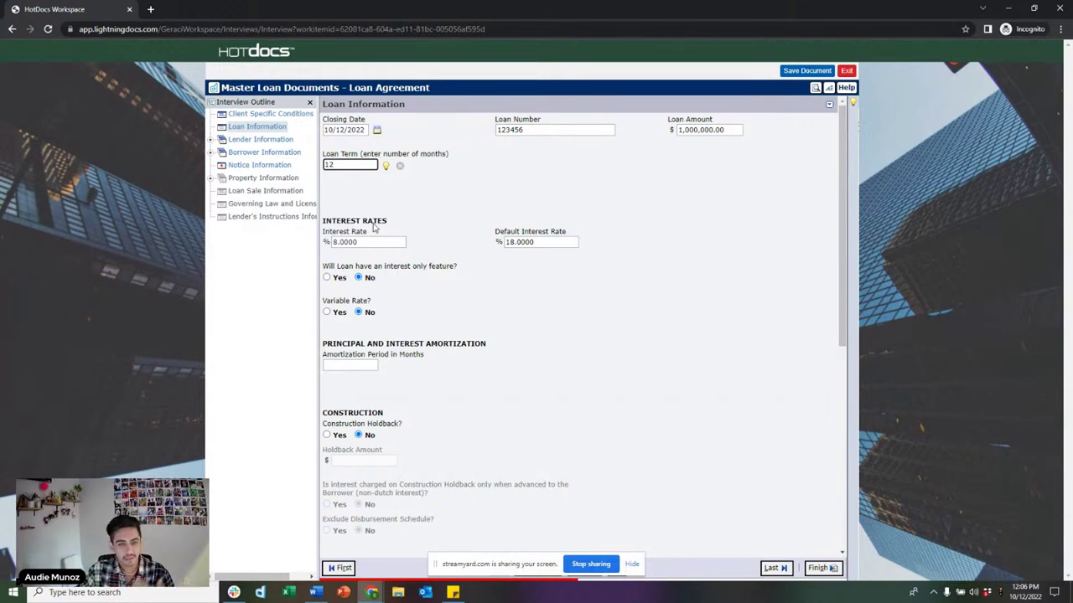
{"action": "key", "text": "alt+Tab"}
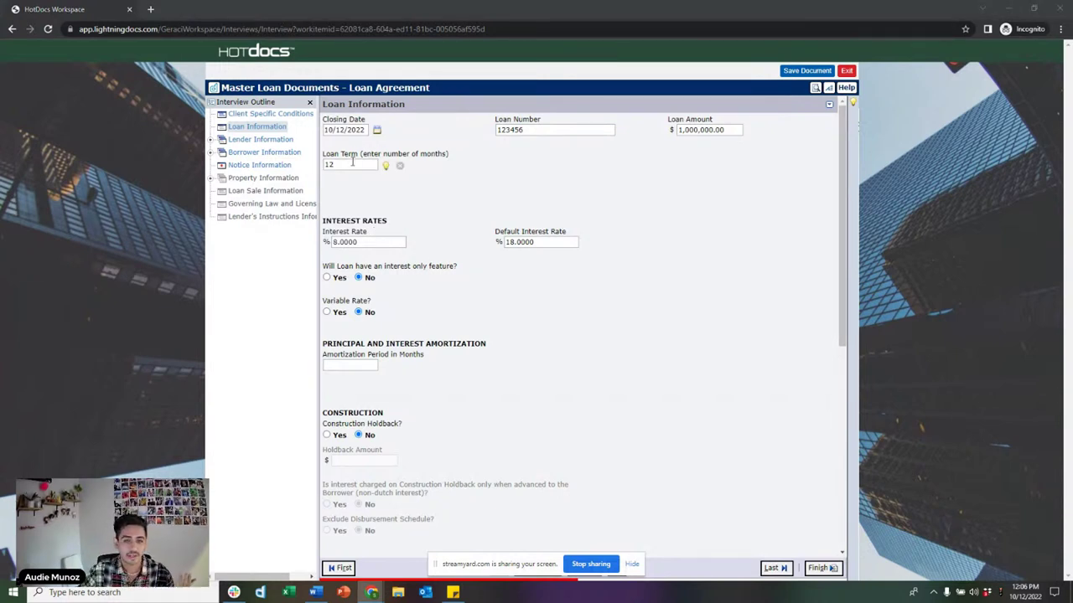
{"action": "left_click", "coordinate": [708, 130]}
{"action": "left_click", "coordinate": [356, 241]}
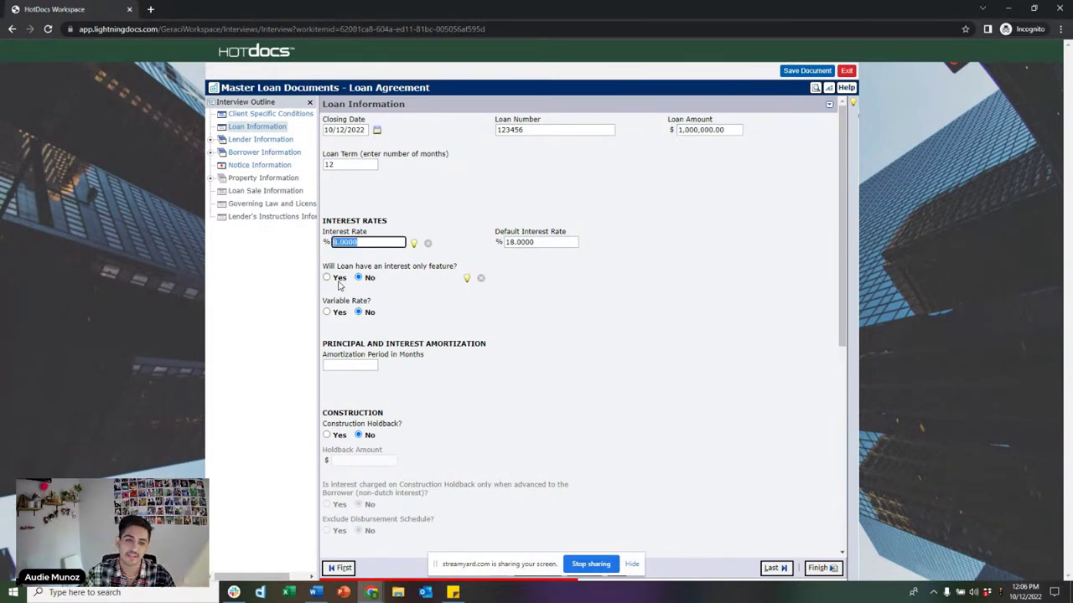
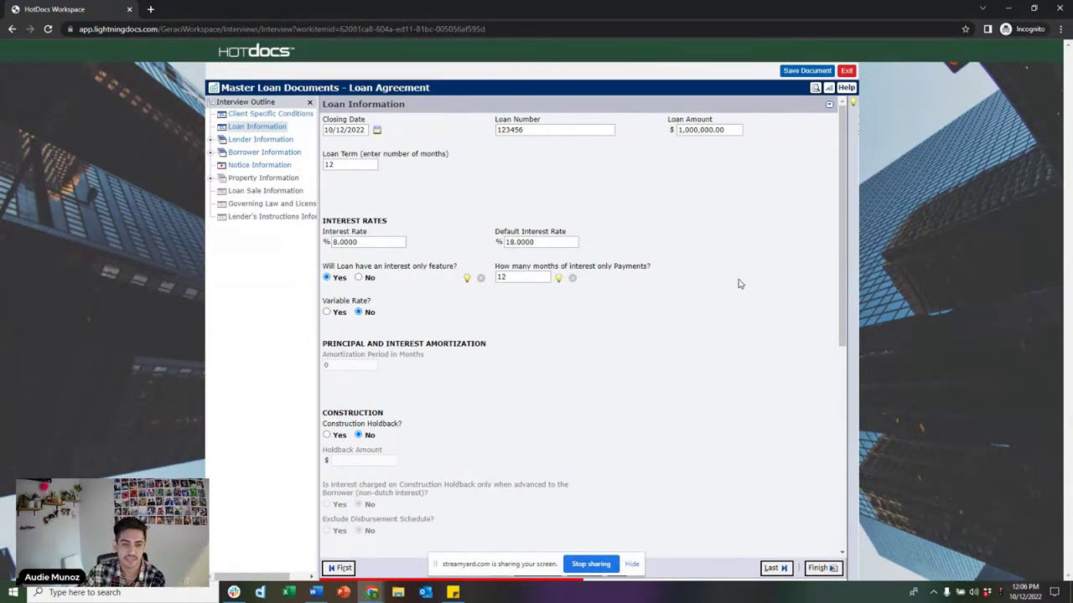
Step: Recheck the Loan Term and interest-only months answers before moving down the page
{"action": "left_click", "coordinate": [366, 164]}
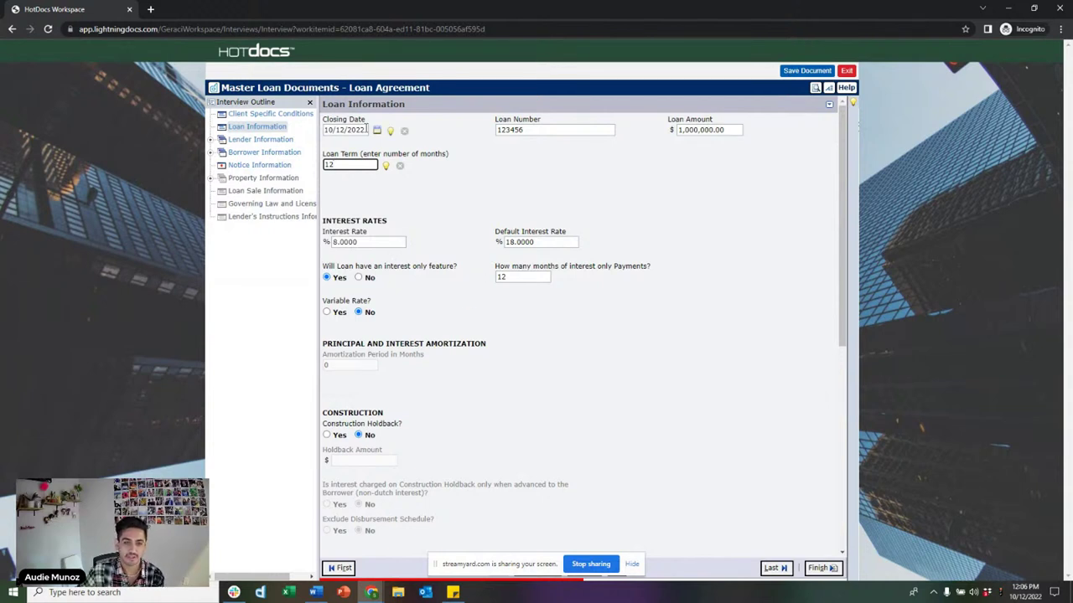
{"action": "left_click", "coordinate": [537, 277]}
{"action": "left_click", "coordinate": [367, 167]}
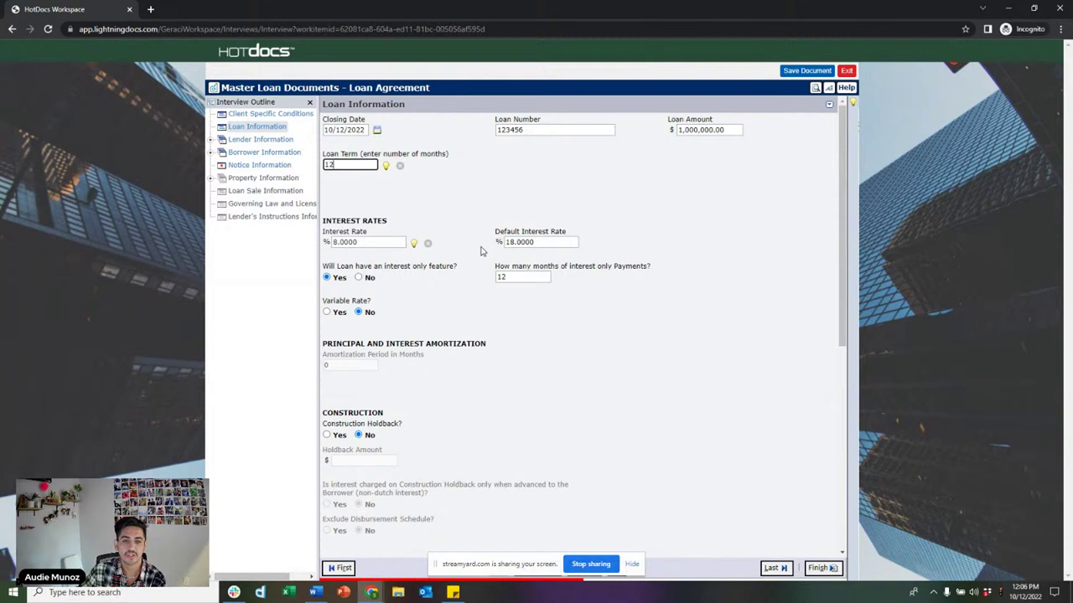
{"action": "left_click", "coordinate": [528, 279]}
{"action": "scroll", "coordinate": [439, 299], "scroll_direction": "down", "scroll_amount": 1}
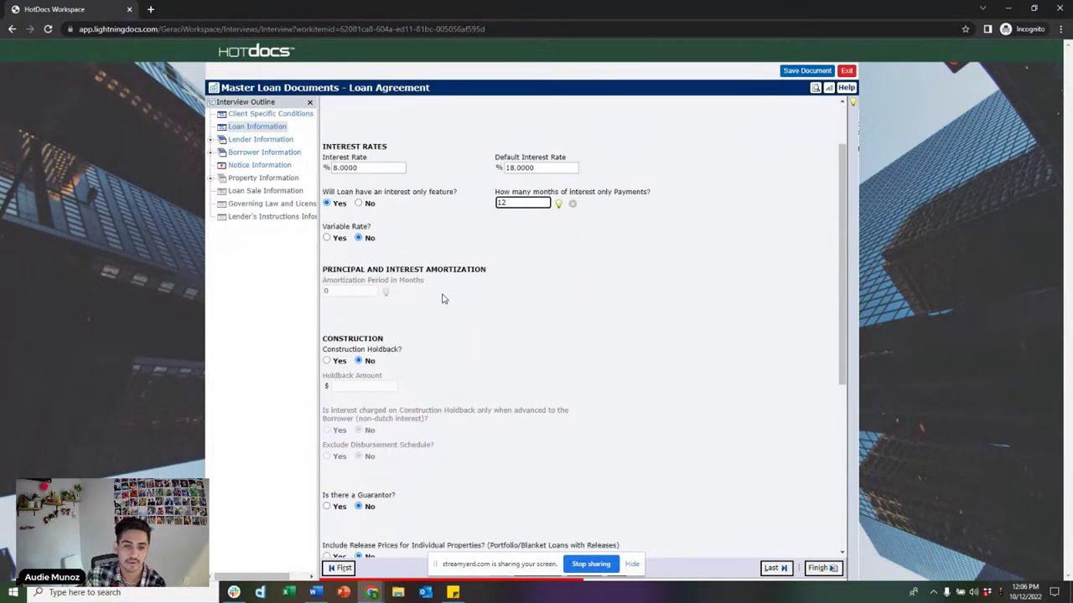
{"action": "scroll", "coordinate": [444, 299], "scroll_direction": "down", "scroll_amount": 1}
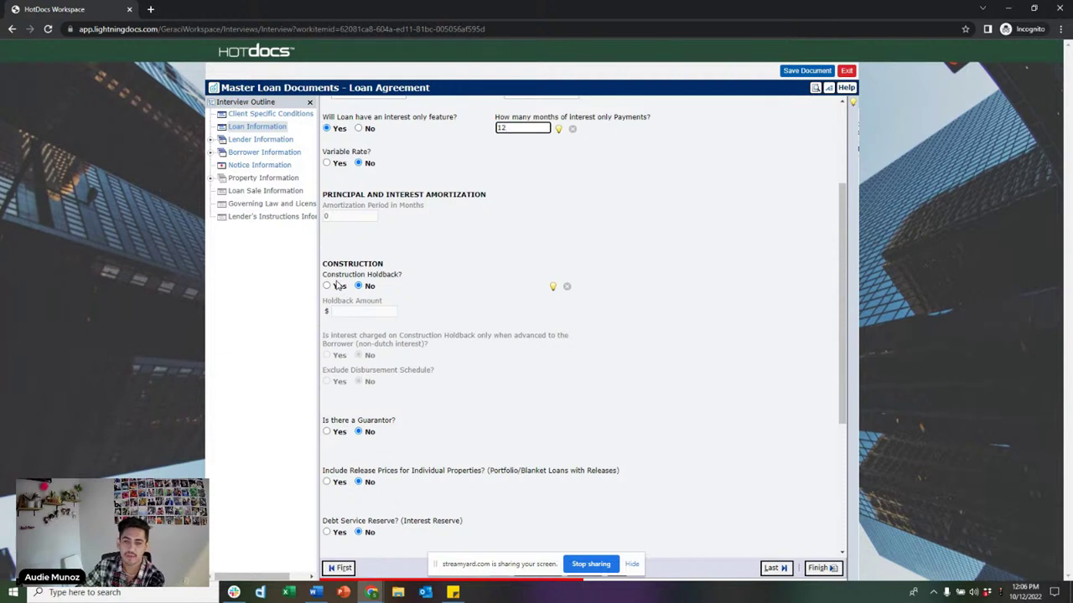
Step: Answer Yes to Construction Holdback with a holdback amount of $50,000.00
{"action": "left_click", "coordinate": [336, 285]}
{"action": "left_click", "coordinate": [361, 311]}
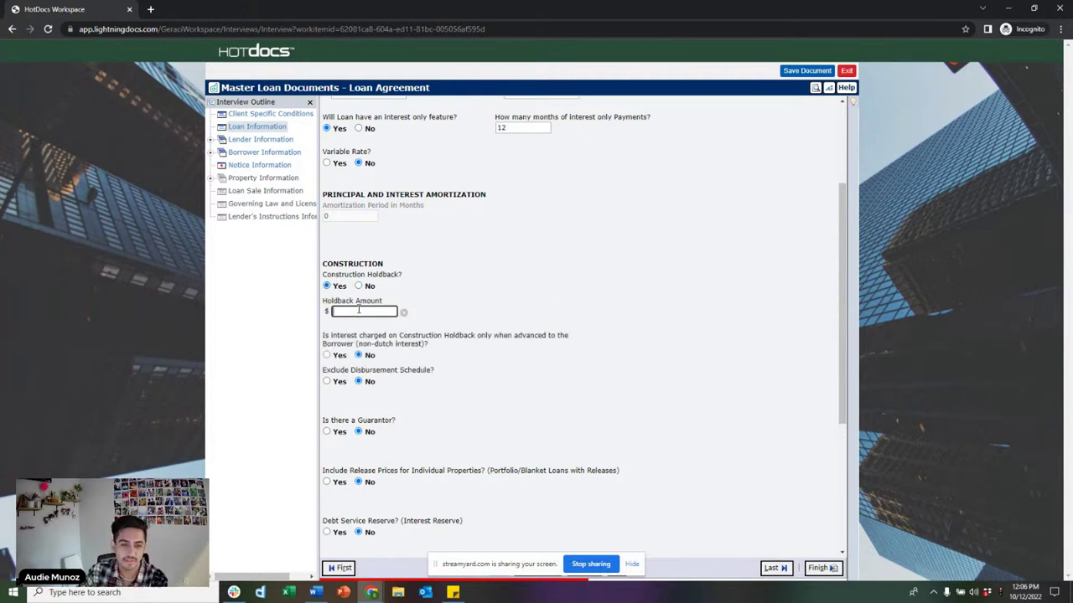
{"action": "type", "text": "50000"}
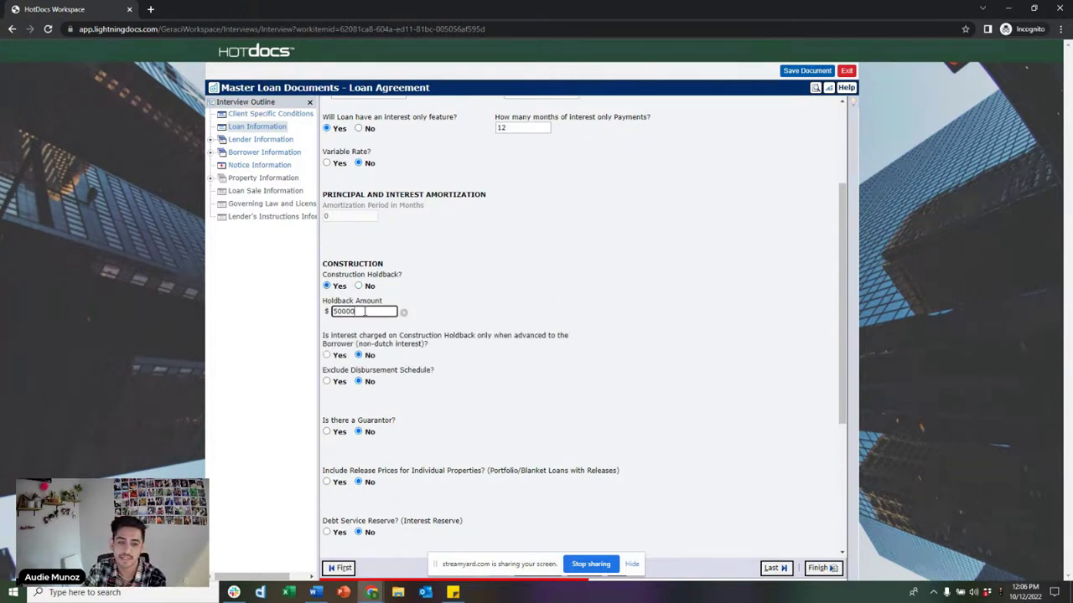
{"action": "key", "text": "Tab"}
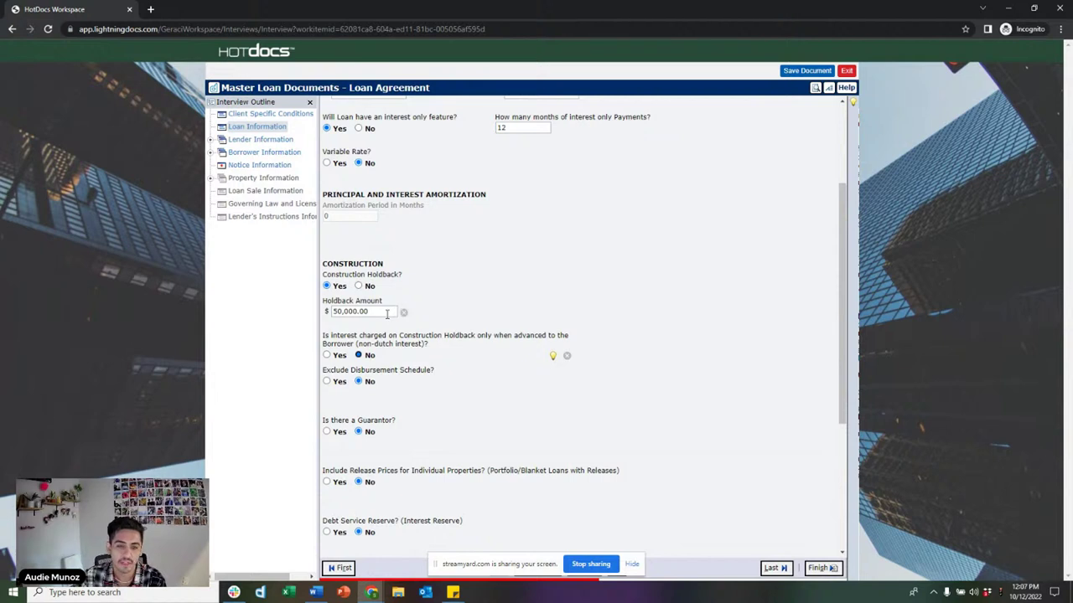
{"action": "left_click", "coordinate": [397, 312]}
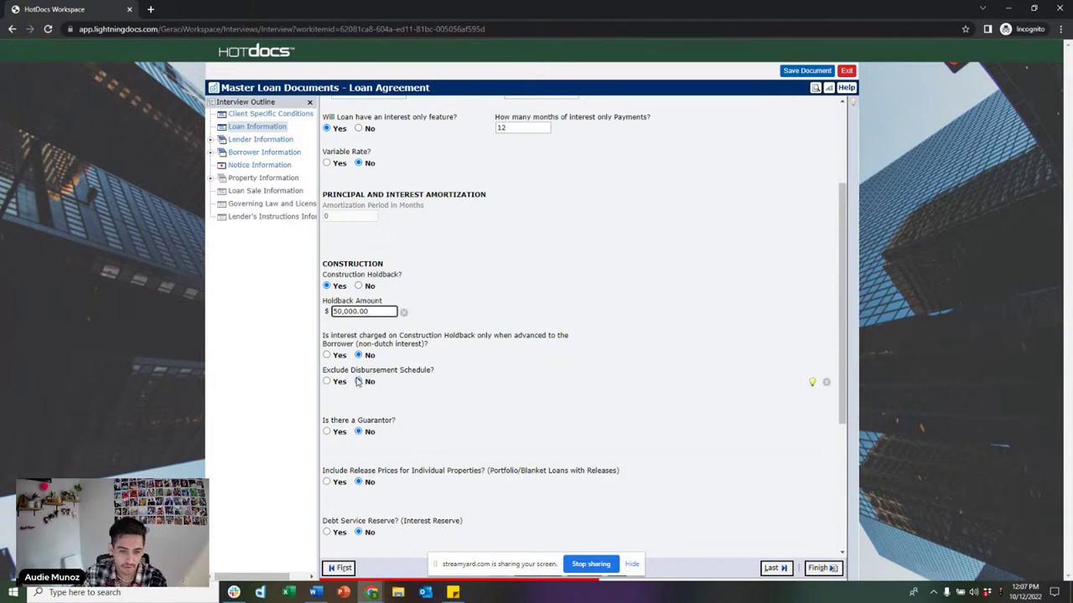
Step: Answer Yes to non-dutch holdback interest and Yes to a guarantor, keeping Full Recourse Guaranty
{"action": "left_click", "coordinate": [336, 358]}
{"action": "scroll", "coordinate": [453, 367], "scroll_direction": "down", "scroll_amount": 1}
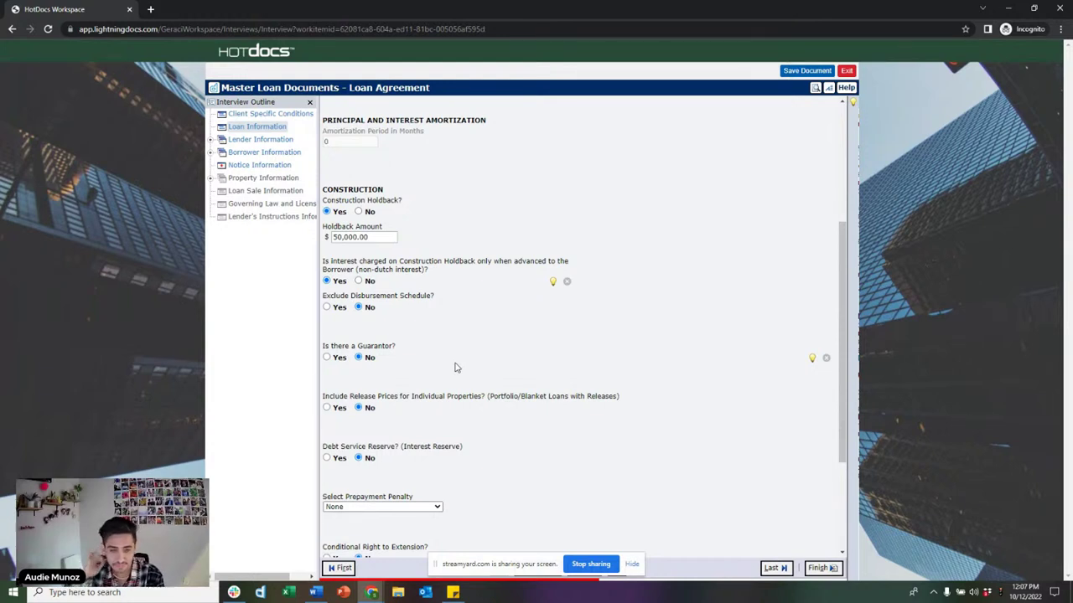
{"action": "left_click", "coordinate": [376, 284]}
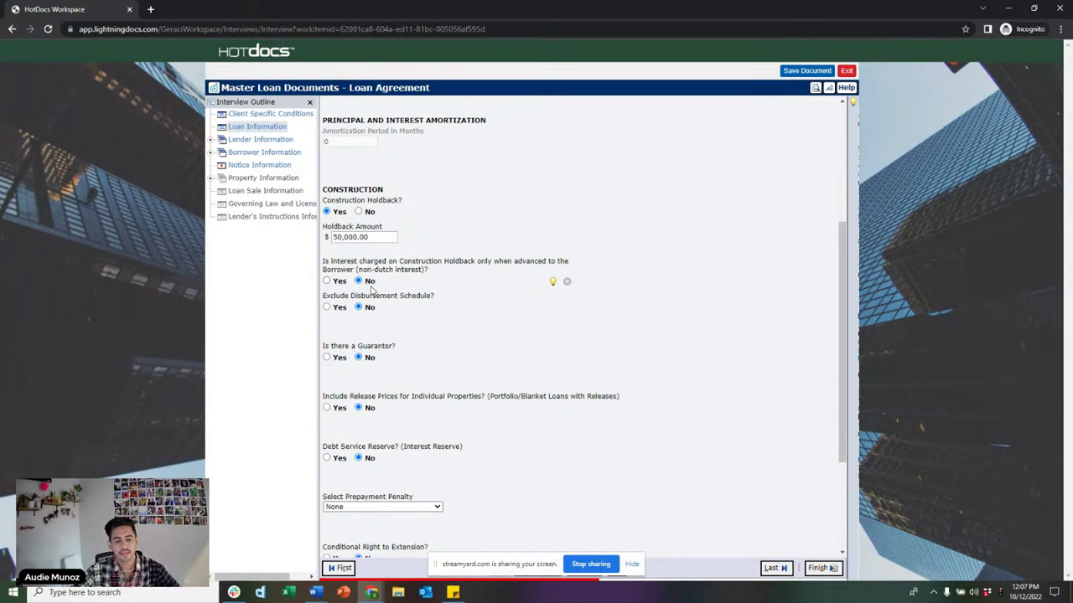
{"action": "left_click", "coordinate": [339, 282]}
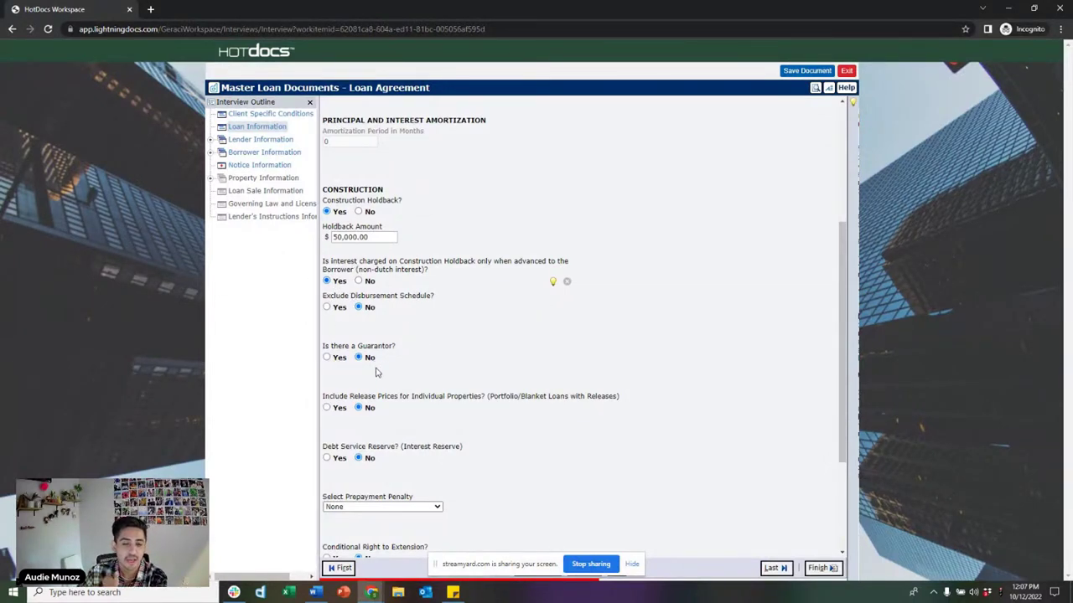
{"action": "left_click", "coordinate": [340, 358]}
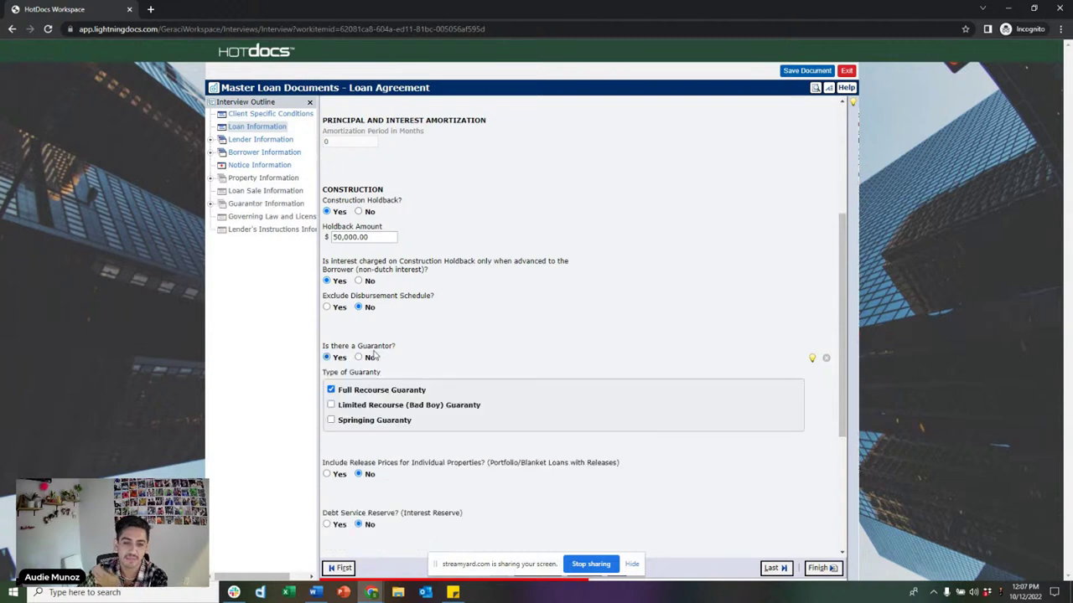
{"action": "scroll", "coordinate": [435, 356], "scroll_direction": "down", "scroll_amount": 3}
{"action": "scroll", "coordinate": [496, 355], "scroll_direction": "up", "scroll_amount": 2}
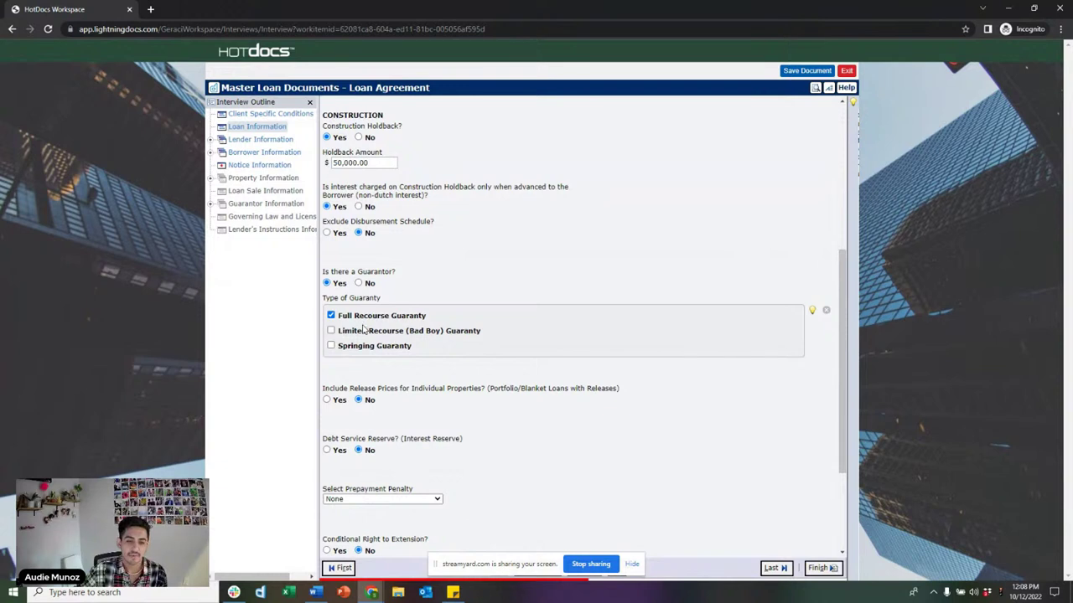
{"action": "left_click", "coordinate": [331, 332]}
{"action": "left_click", "coordinate": [331, 316]}
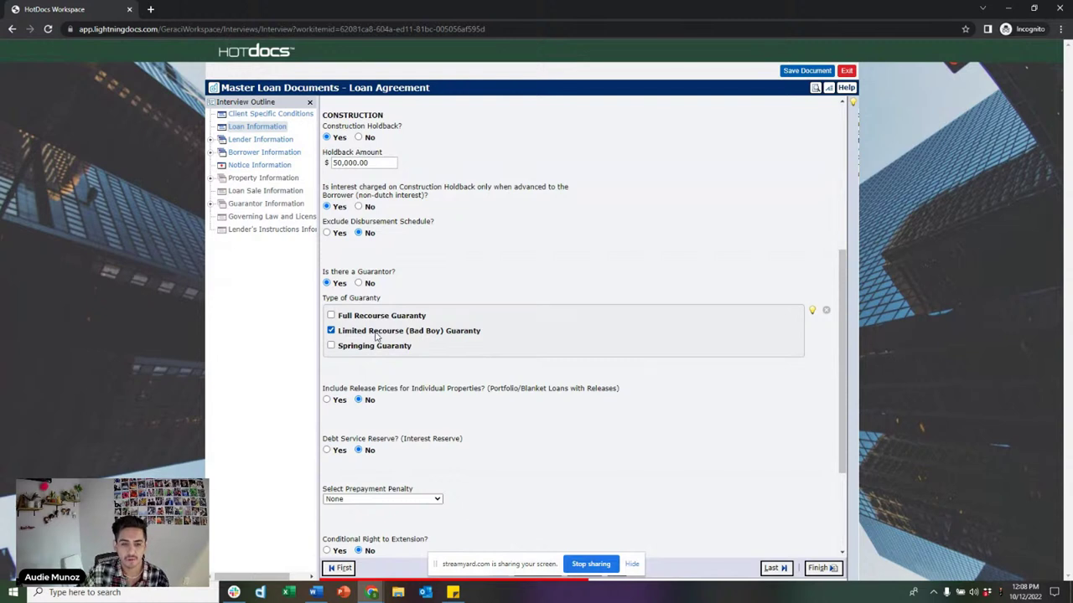
{"action": "left_click", "coordinate": [331, 346]}
{"action": "left_click", "coordinate": [331, 316]}
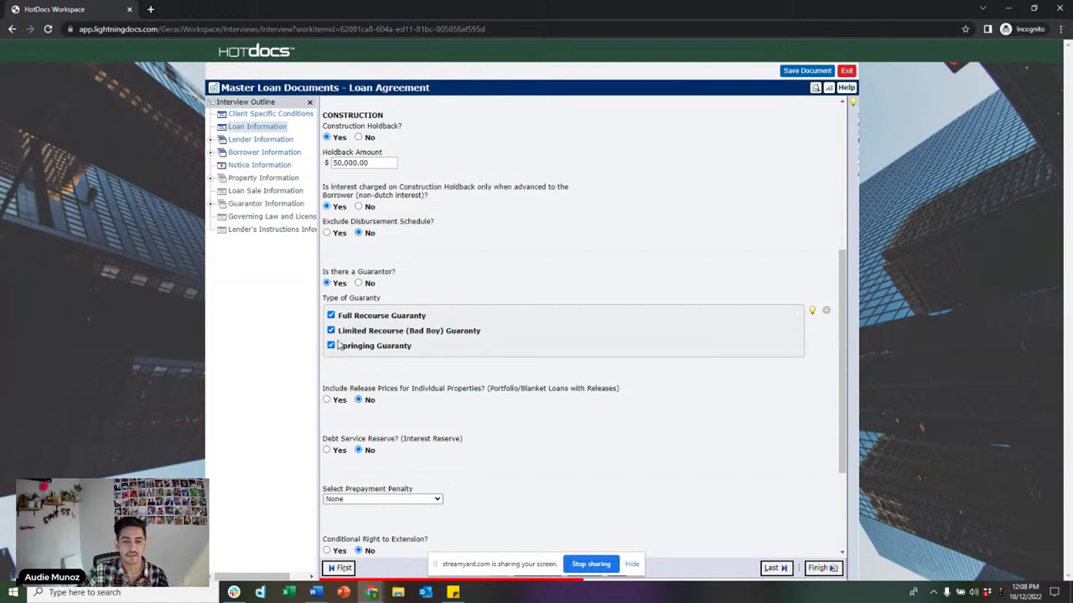
{"action": "left_click", "coordinate": [331, 331]}
{"action": "left_click", "coordinate": [331, 316]}
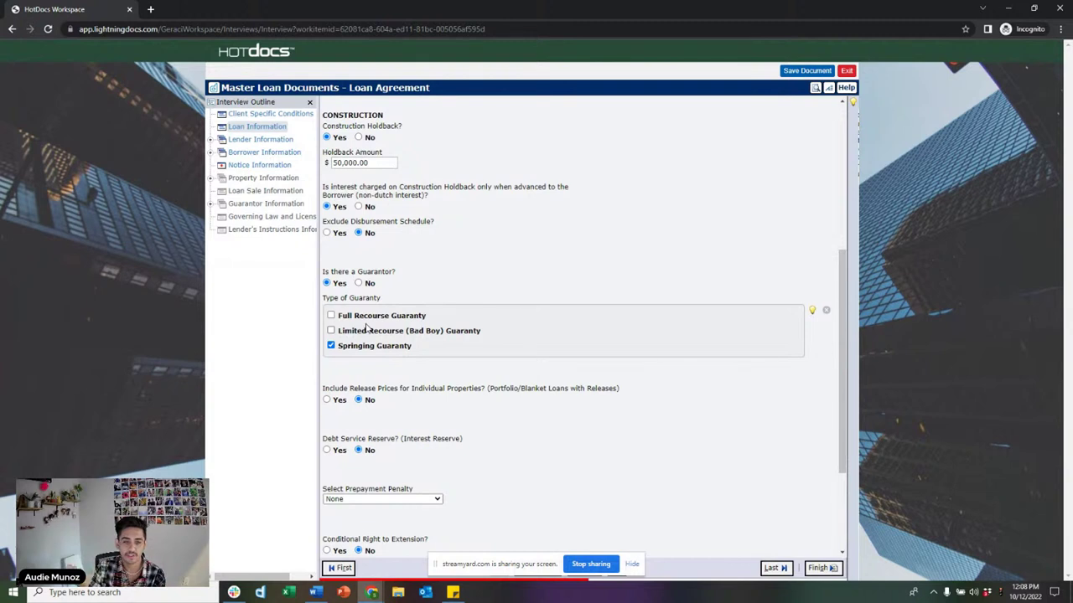
{"action": "left_click", "coordinate": [331, 315]}
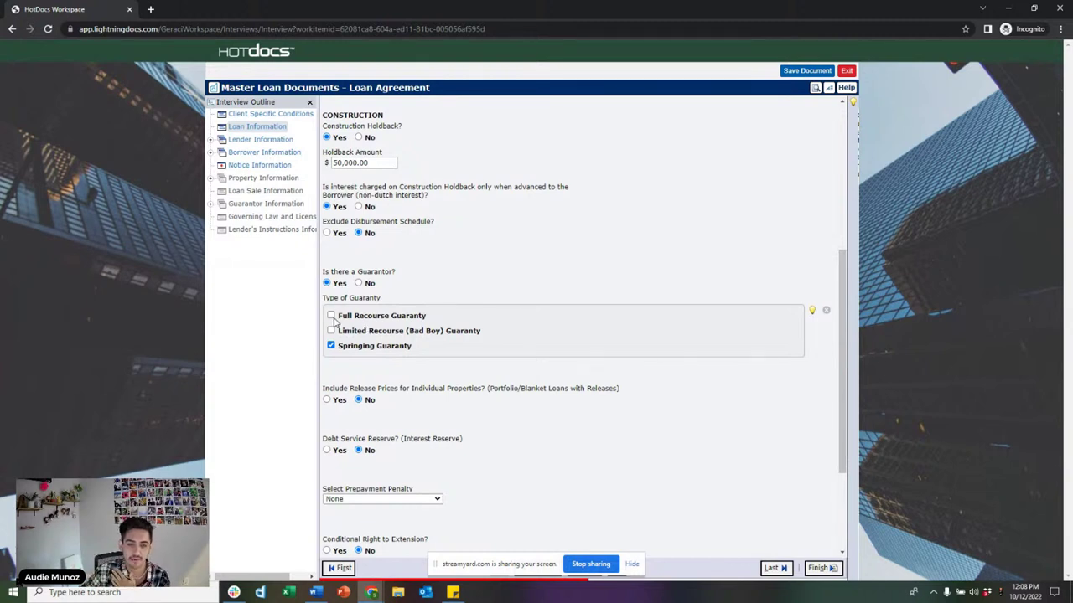
{"action": "left_click", "coordinate": [331, 346]}
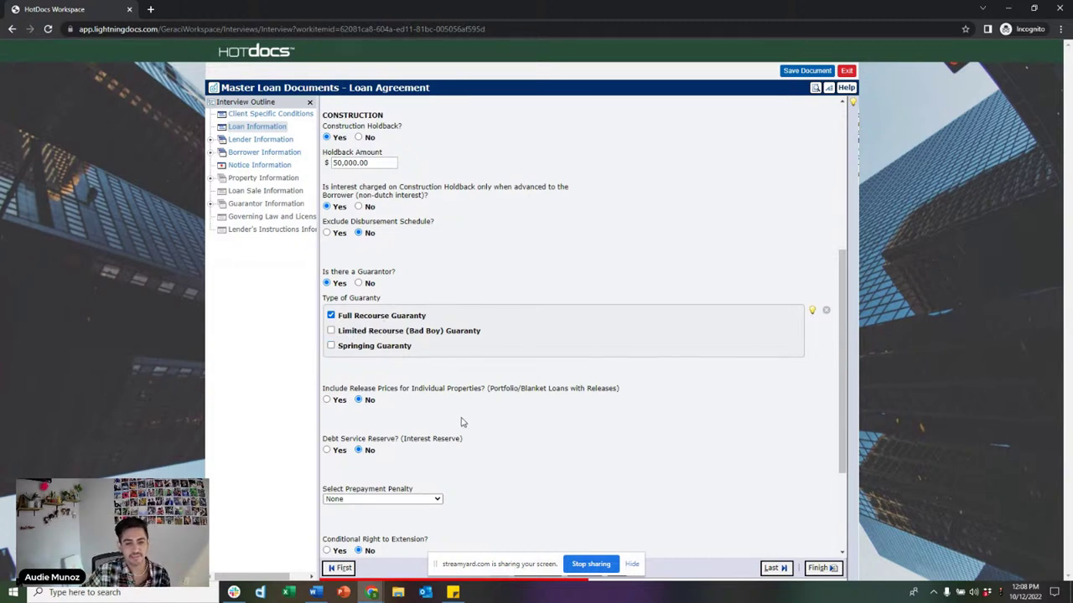
{"action": "scroll", "coordinate": [447, 423], "scroll_direction": "down", "scroll_amount": 1}
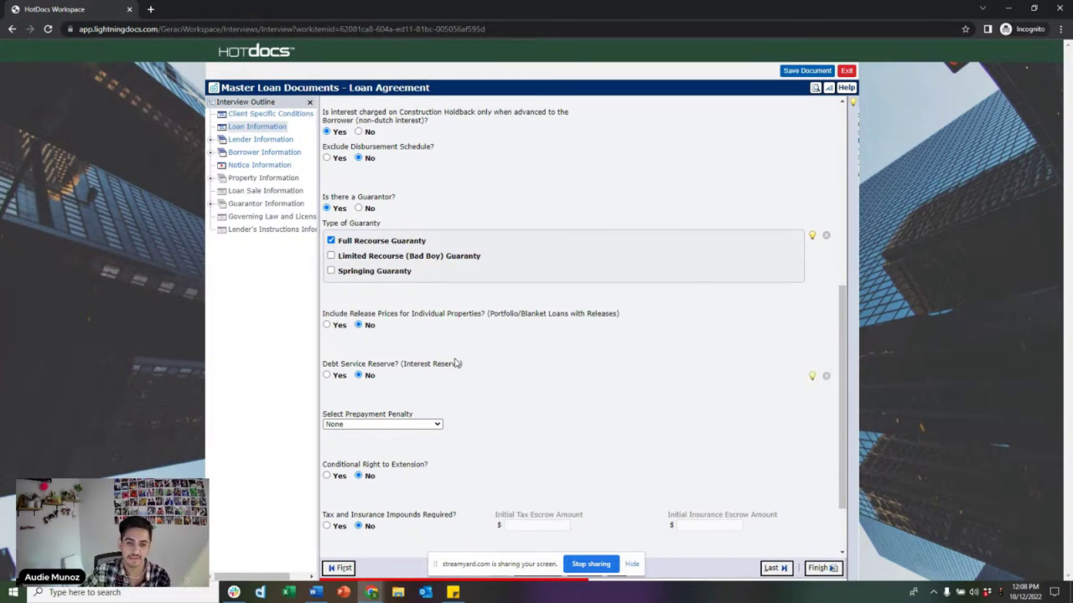
{"action": "scroll", "coordinate": [402, 302], "scroll_direction": "down", "scroll_amount": 1}
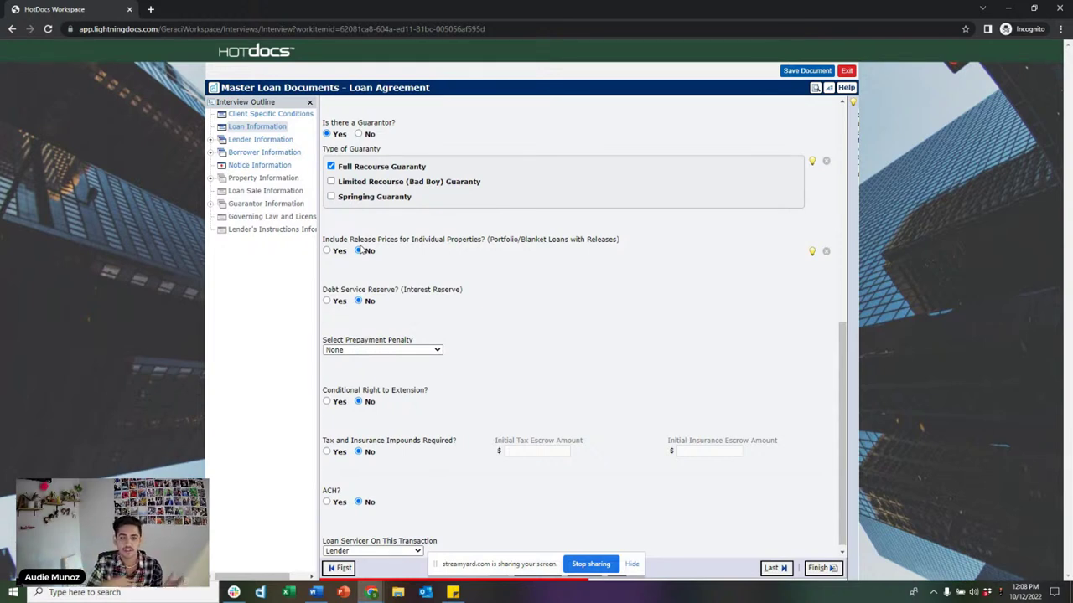
{"action": "left_click", "coordinate": [337, 251]}
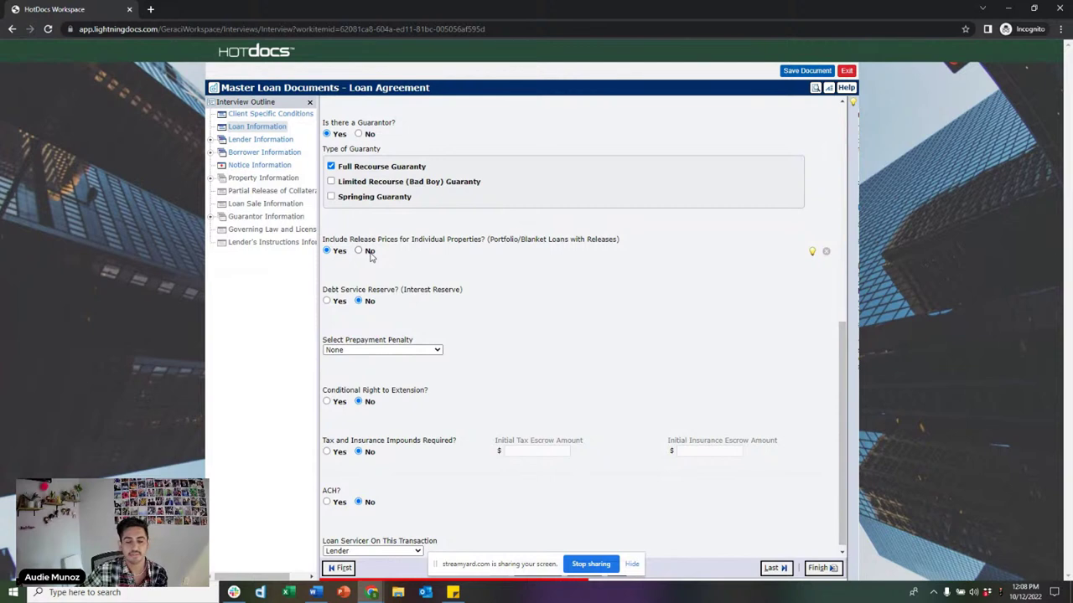
{"action": "left_click", "coordinate": [370, 252]}
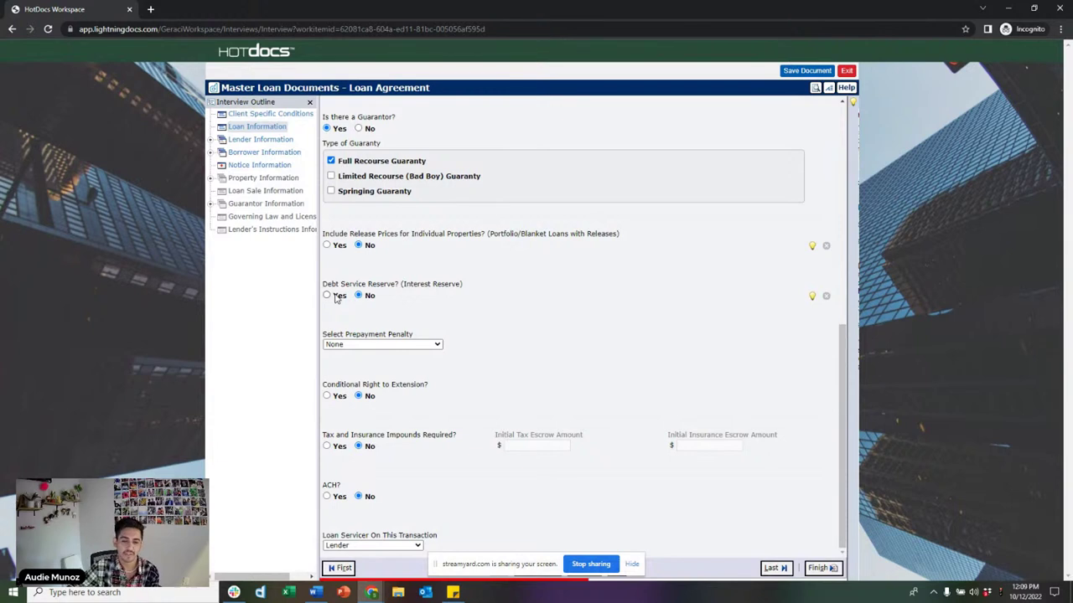
Step: Answer Yes to Debt Service Reserve, expressed in months, with a 6-month reserve
{"action": "left_click", "coordinate": [336, 297]}
{"action": "left_click", "coordinate": [363, 344]}
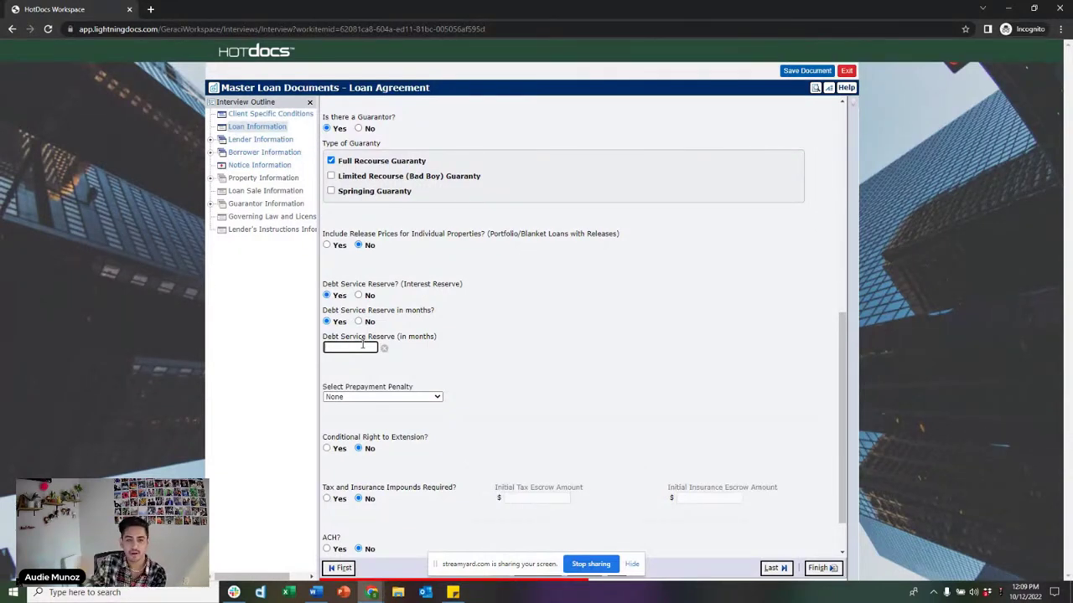
{"action": "type", "text": "6"}
{"action": "left_click", "coordinate": [439, 434]}
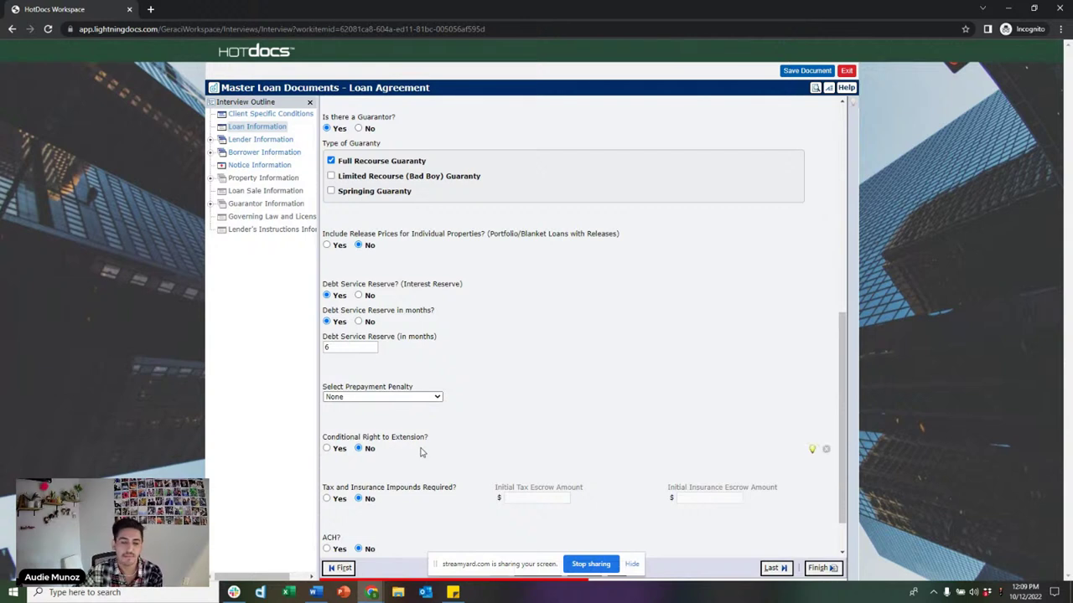
{"action": "left_click", "coordinate": [376, 347]}
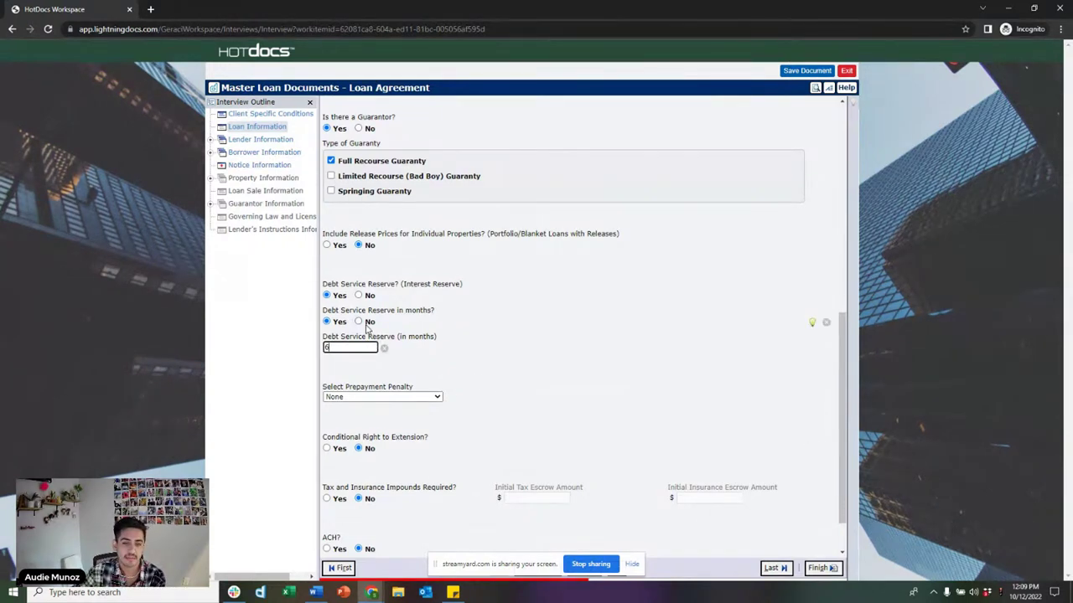
{"action": "left_click", "coordinate": [359, 322]}
{"action": "left_click", "coordinate": [363, 345]}
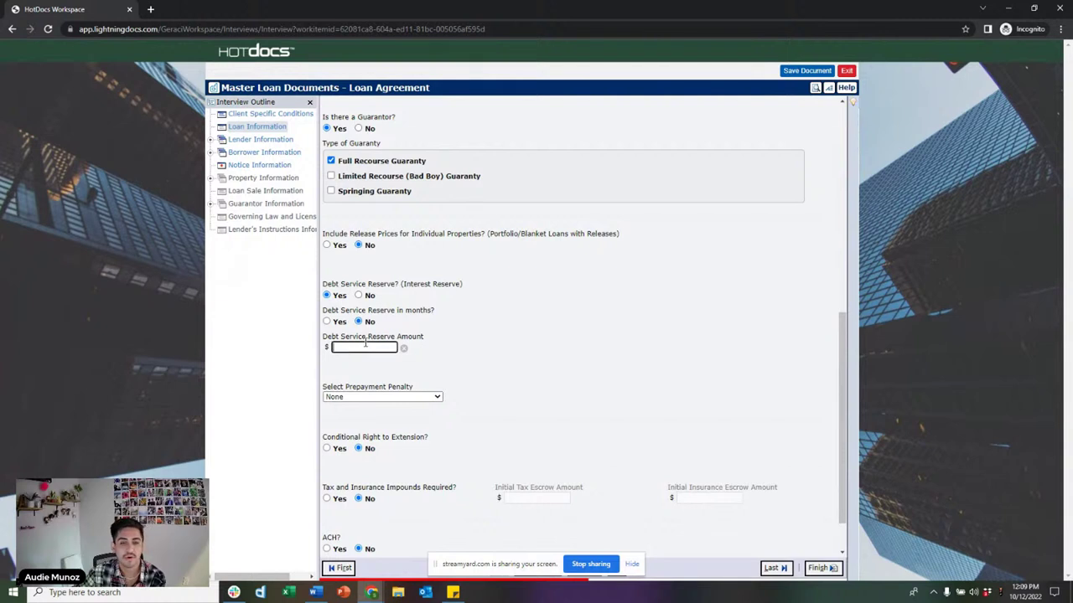
{"action": "left_click", "coordinate": [326, 322]}
{"action": "scroll", "coordinate": [464, 342], "scroll_direction": "down", "scroll_amount": 1}
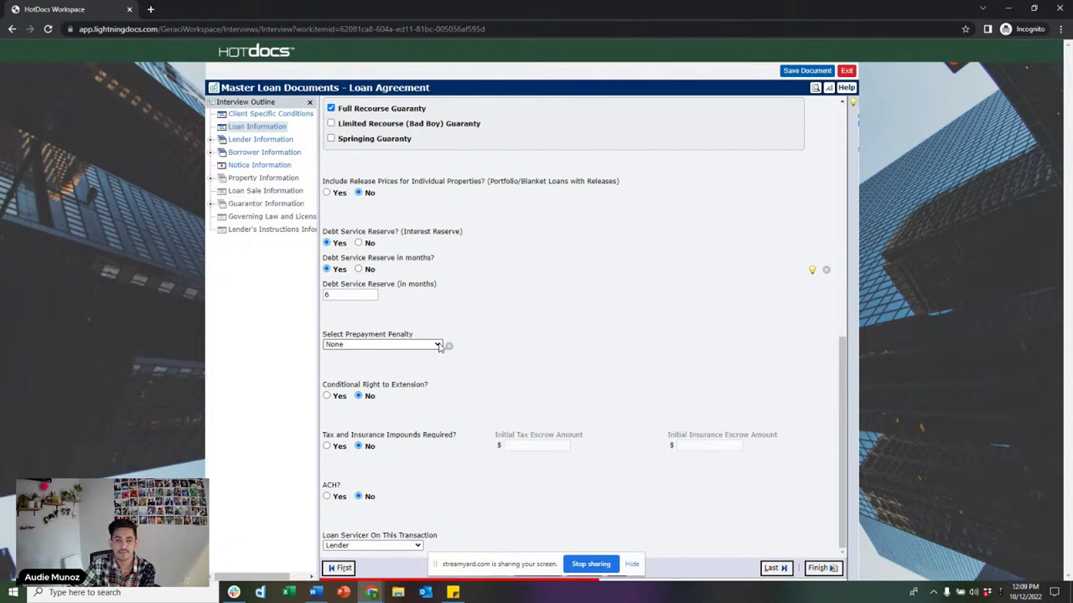
Step: Choose 'Penalty in Months (Guaranteed Interest)' as the prepayment penalty, with 6 months
{"action": "left_click", "coordinate": [437, 345]}
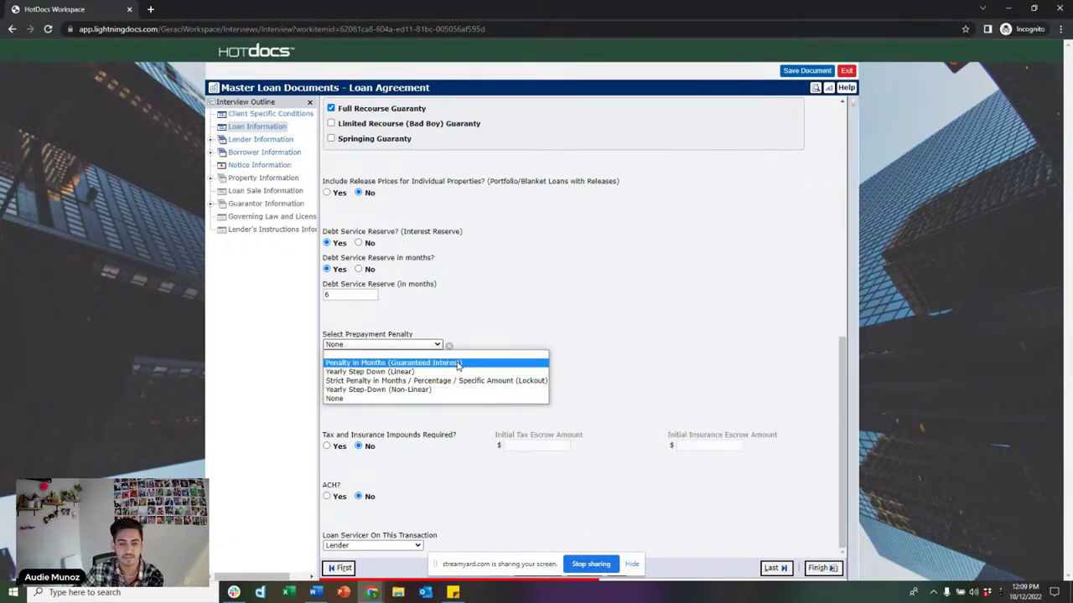
{"action": "left_click", "coordinate": [458, 365]}
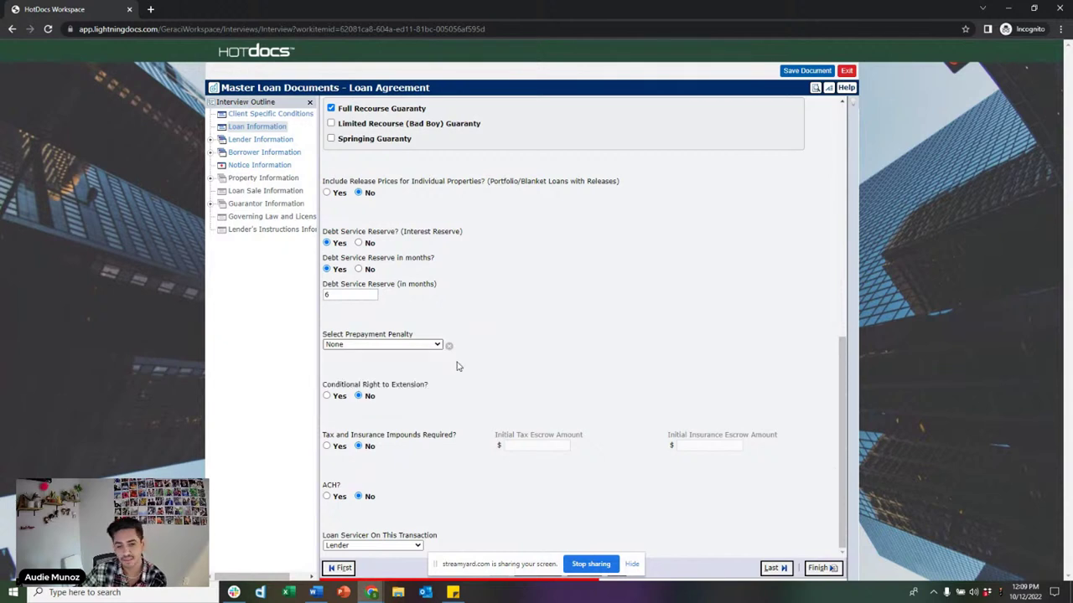
{"action": "left_click", "coordinate": [523, 344]}
{"action": "type", "text": "6"}
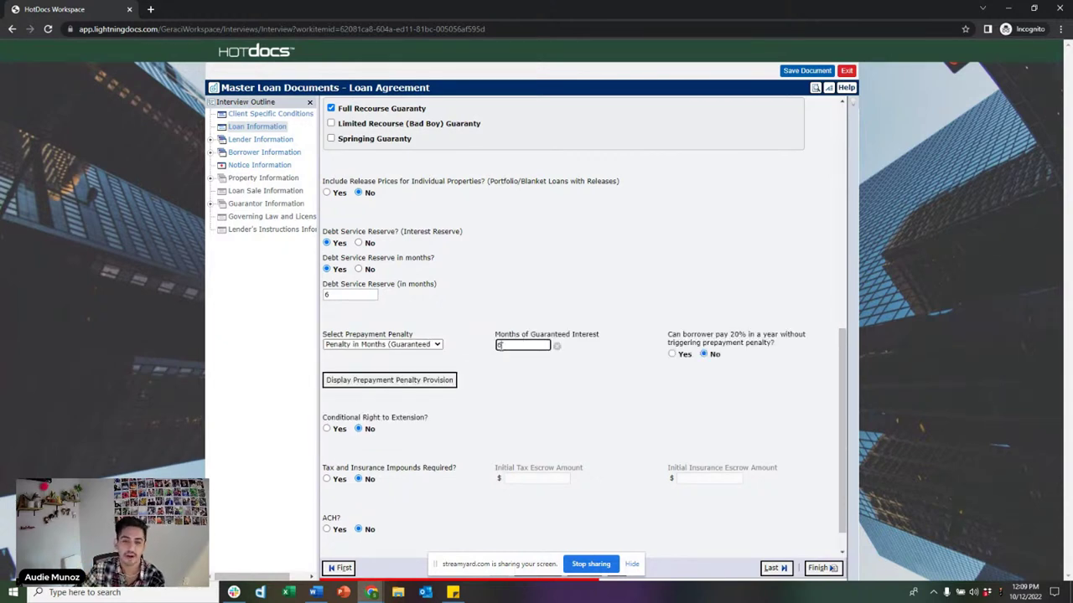
{"action": "scroll", "coordinate": [540, 367], "scroll_direction": "down", "scroll_amount": 1}
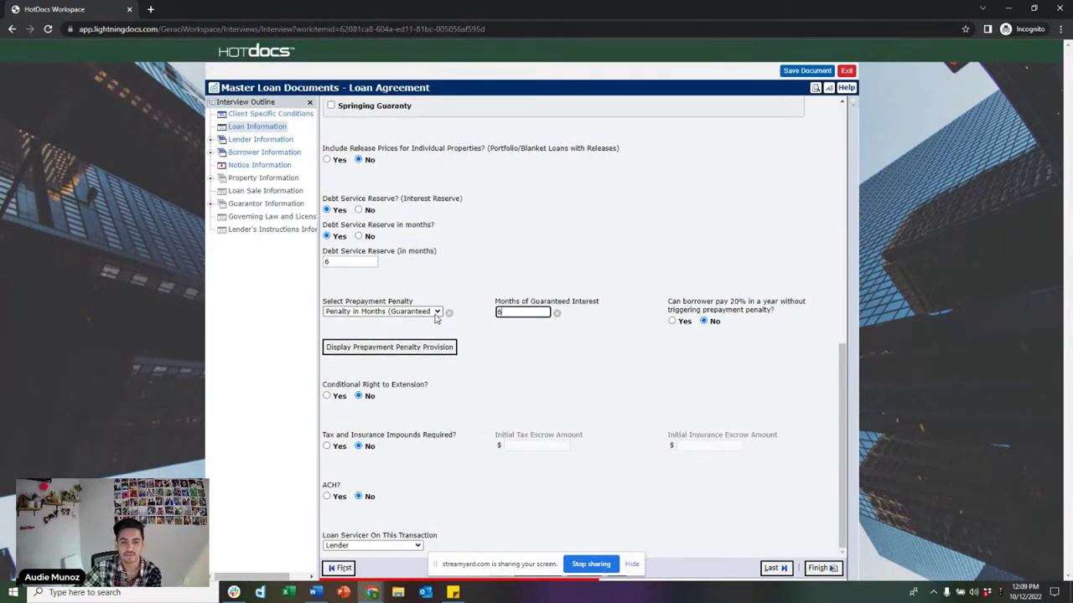
{"action": "left_click", "coordinate": [435, 315]}
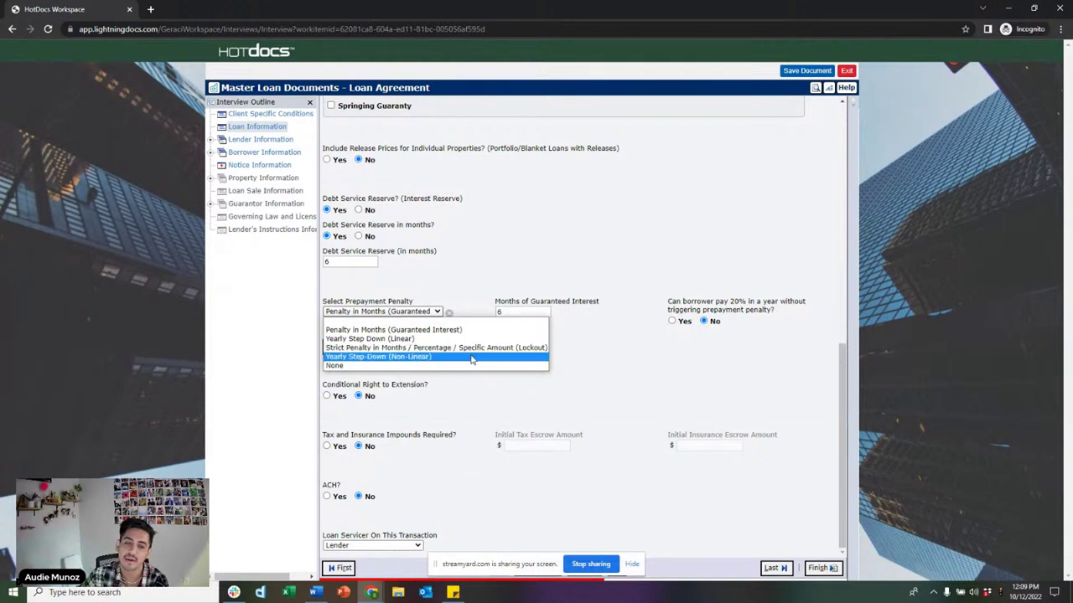
{"action": "left_click", "coordinate": [620, 341]}
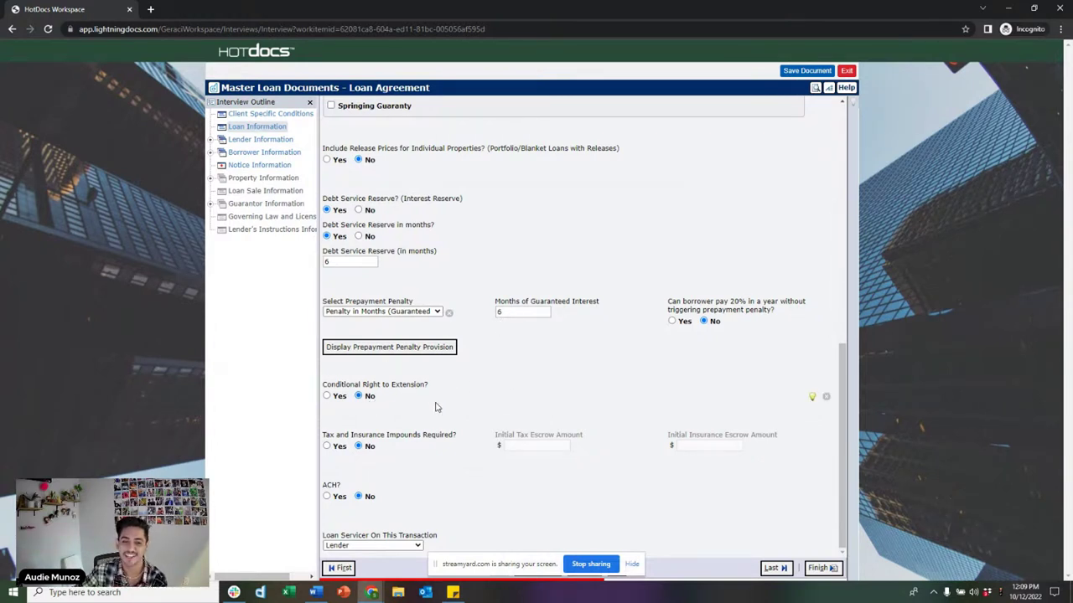
Step: Grant one 6-month conditional extension with a 1% loan-balance extension fee
{"action": "left_click", "coordinate": [342, 398]}
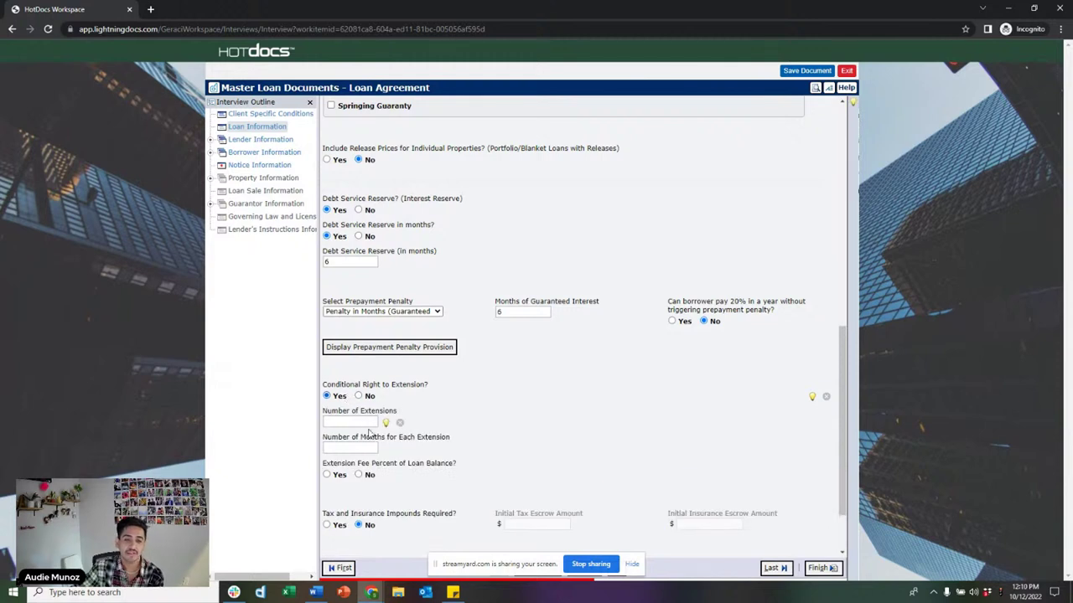
{"action": "scroll", "coordinate": [439, 453], "scroll_direction": "down", "scroll_amount": 1}
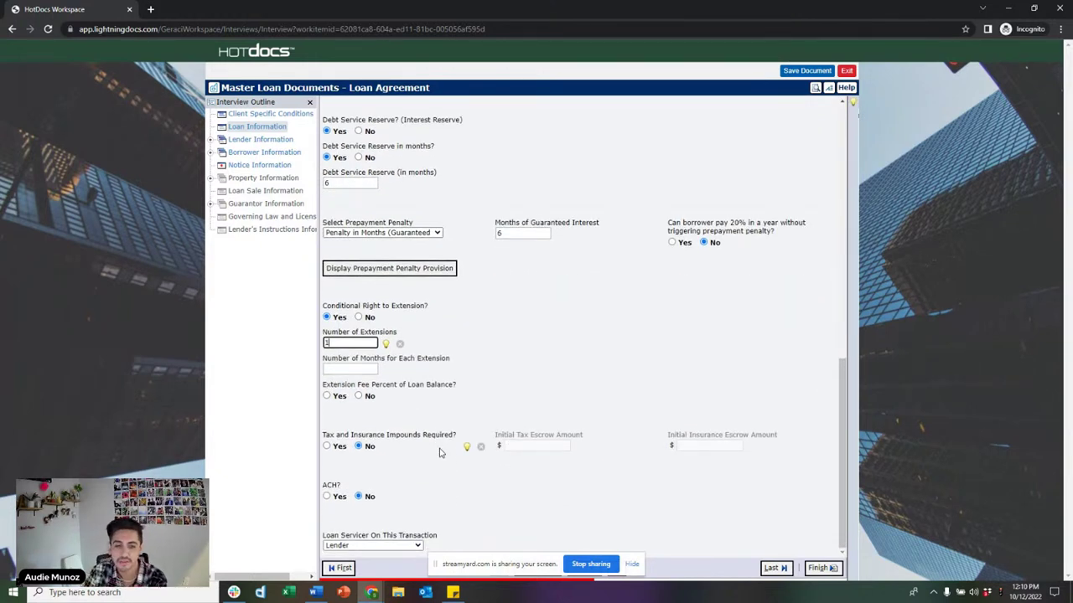
{"action": "key", "text": "Tab"}
{"action": "key", "text": "Tab"}
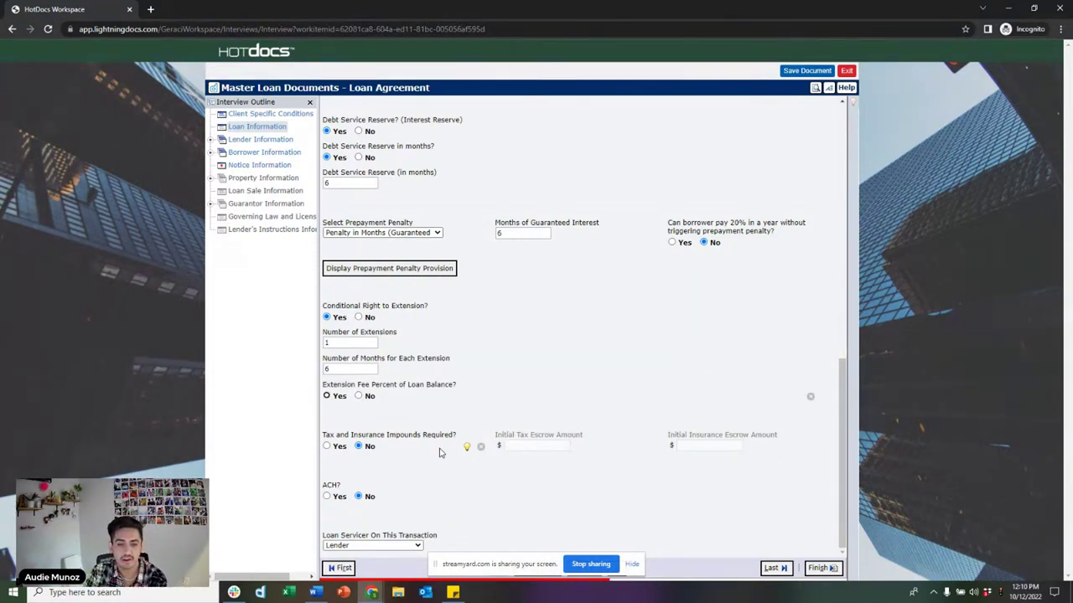
{"action": "key", "text": "space"}
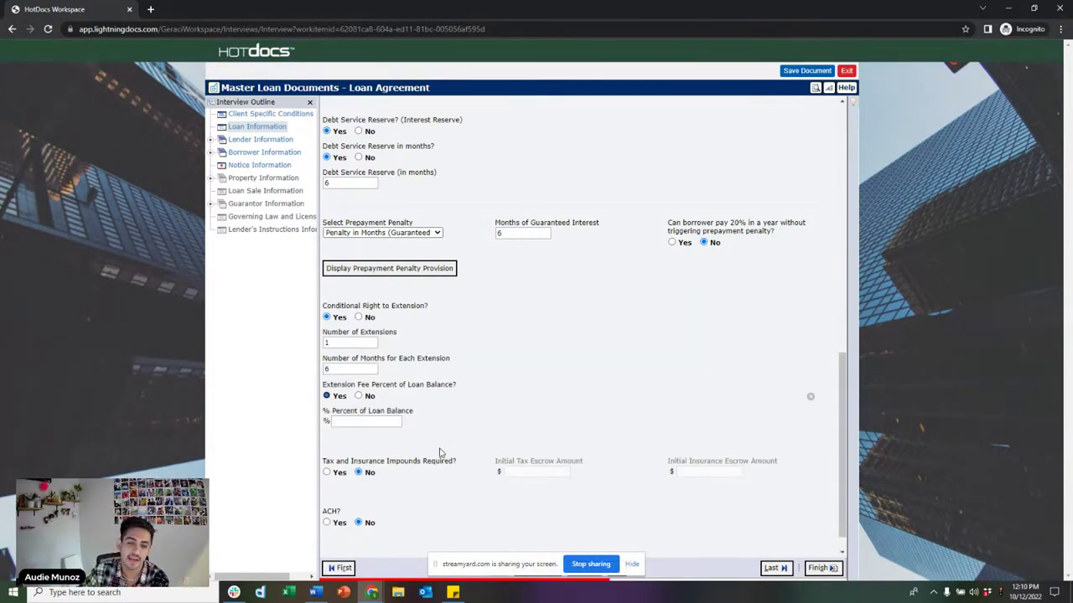
{"action": "key", "text": "Tab"}
{"action": "type", "text": "1"}
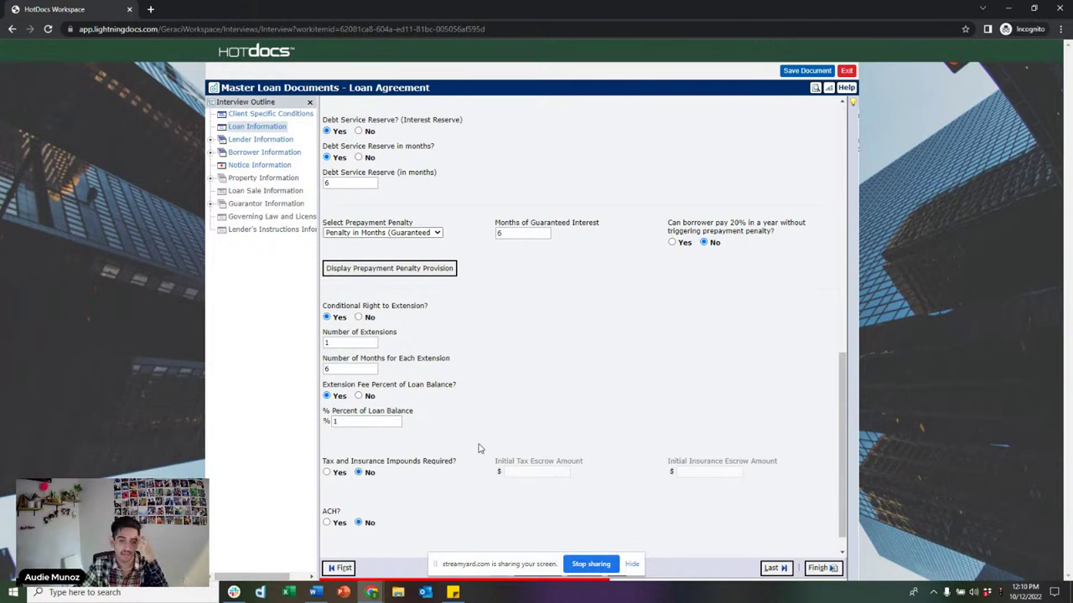
{"action": "scroll", "coordinate": [480, 448], "scroll_direction": "down", "scroll_amount": 1}
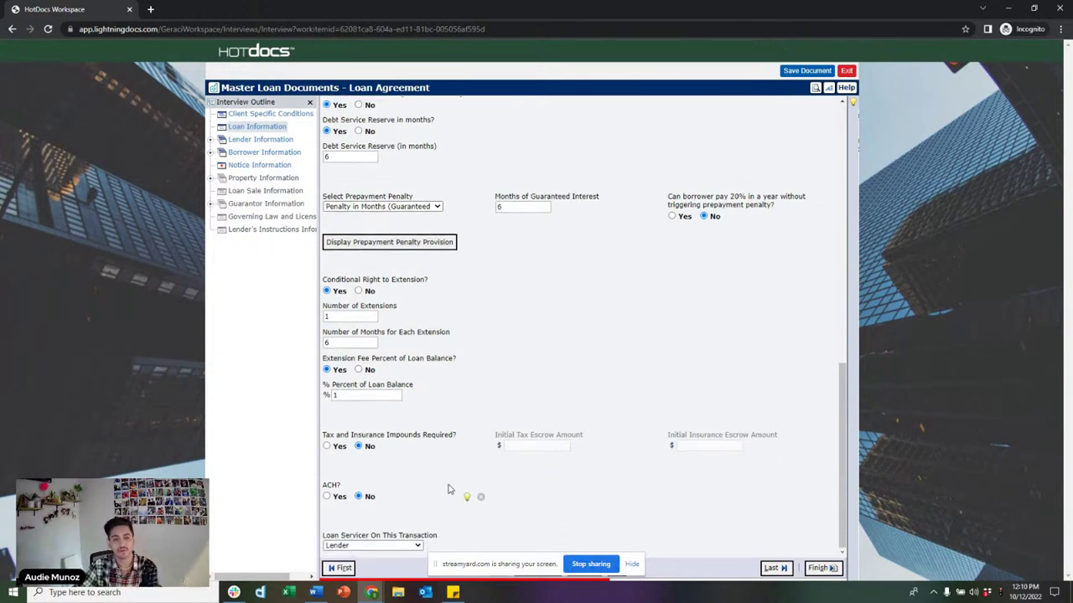
{"action": "left_click", "coordinate": [633, 564]}
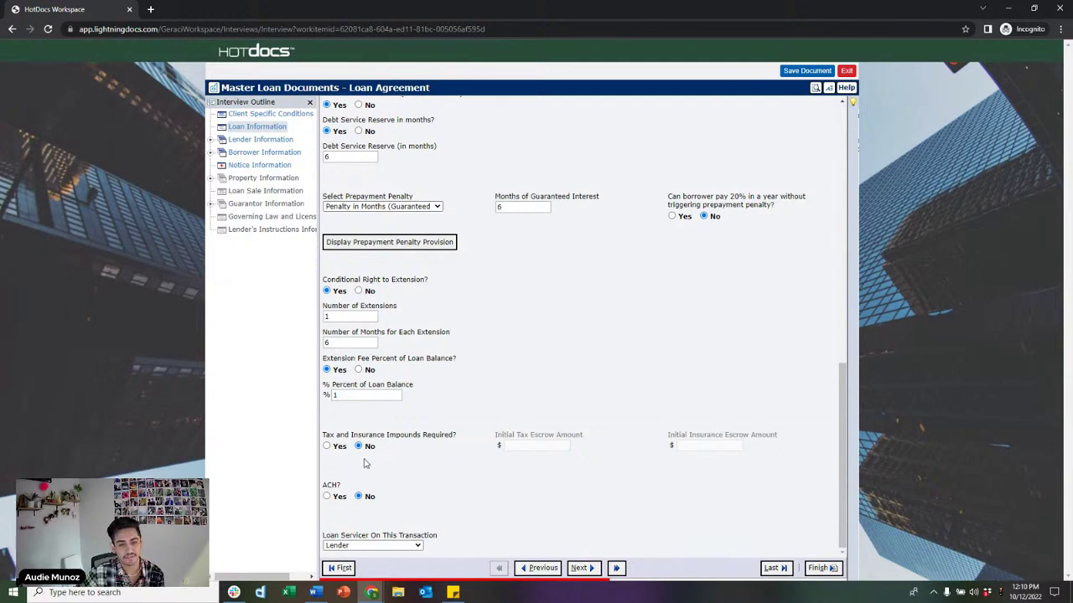
Step: Require tax and insurance impounds with 500.00 initial tax and insurance escrows
{"action": "left_click", "coordinate": [340, 447]}
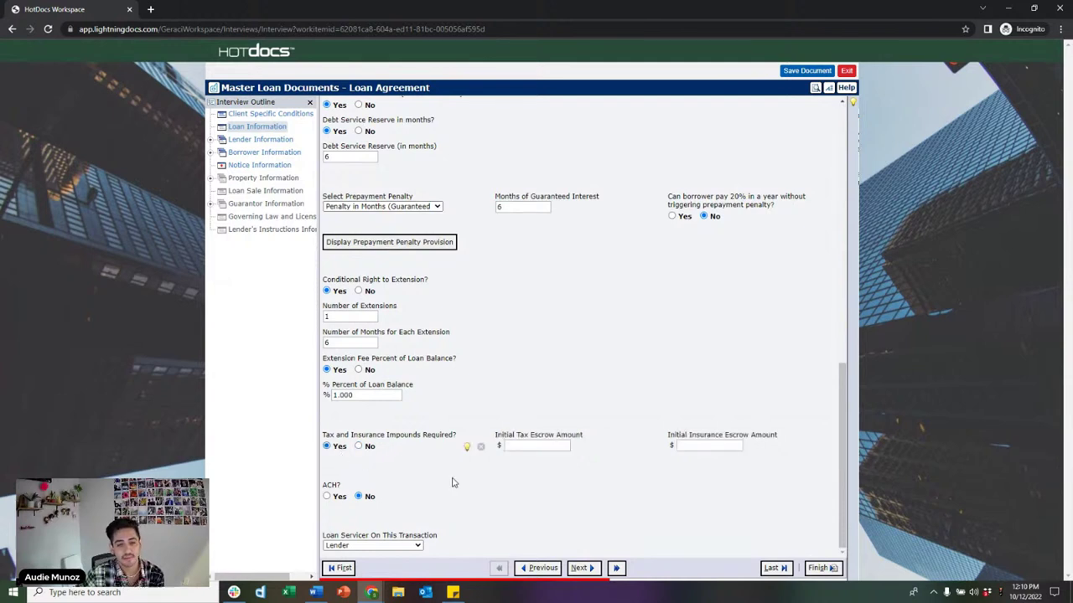
{"action": "left_click", "coordinate": [551, 446]}
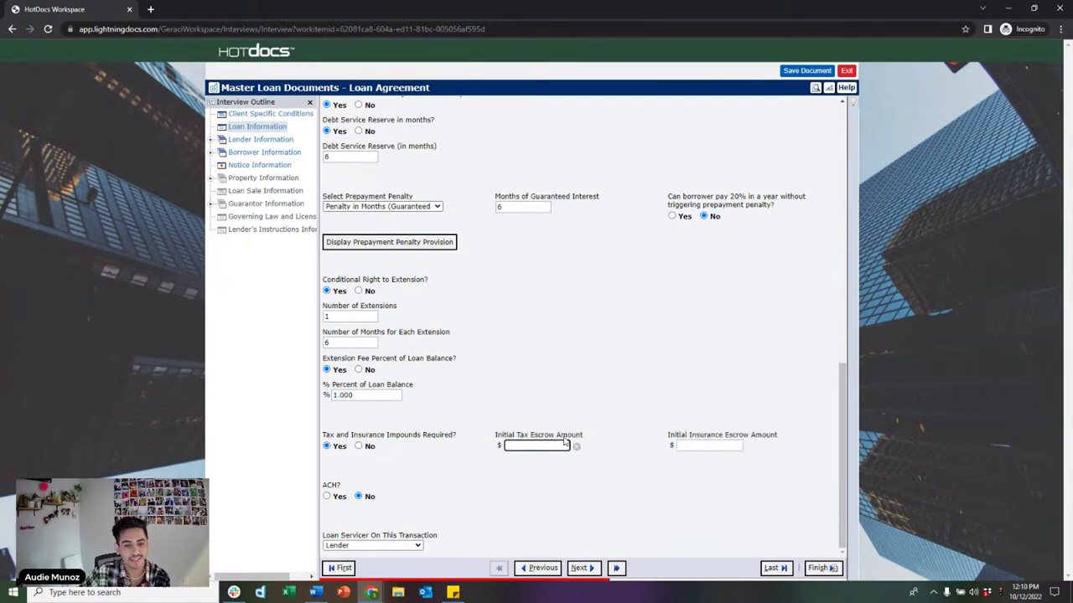
{"action": "type", "text": "500"}
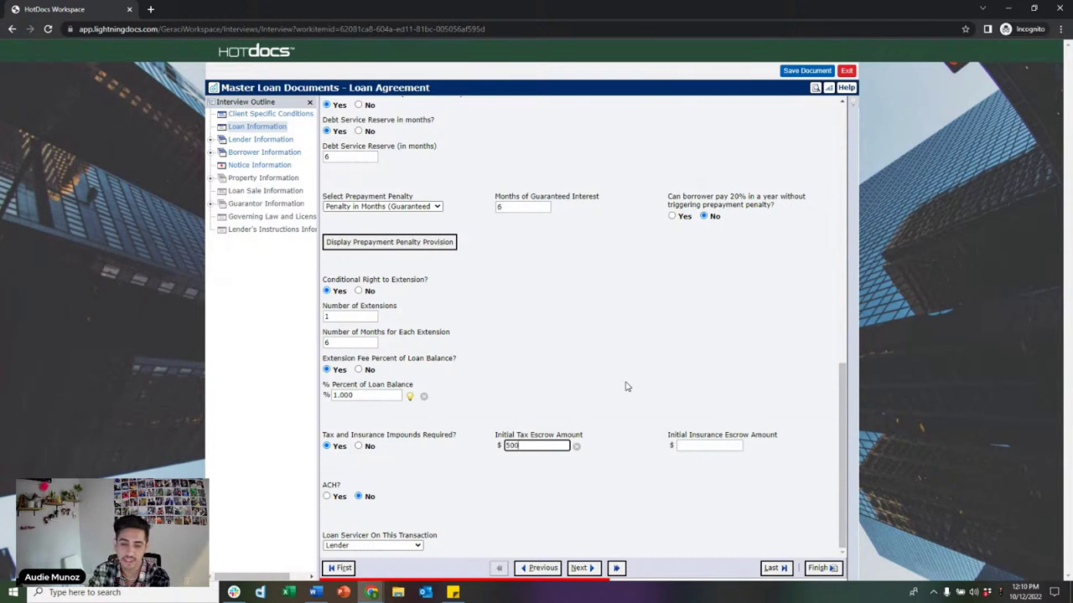
{"action": "key", "text": "Tab"}
{"action": "type", "text": "500"}
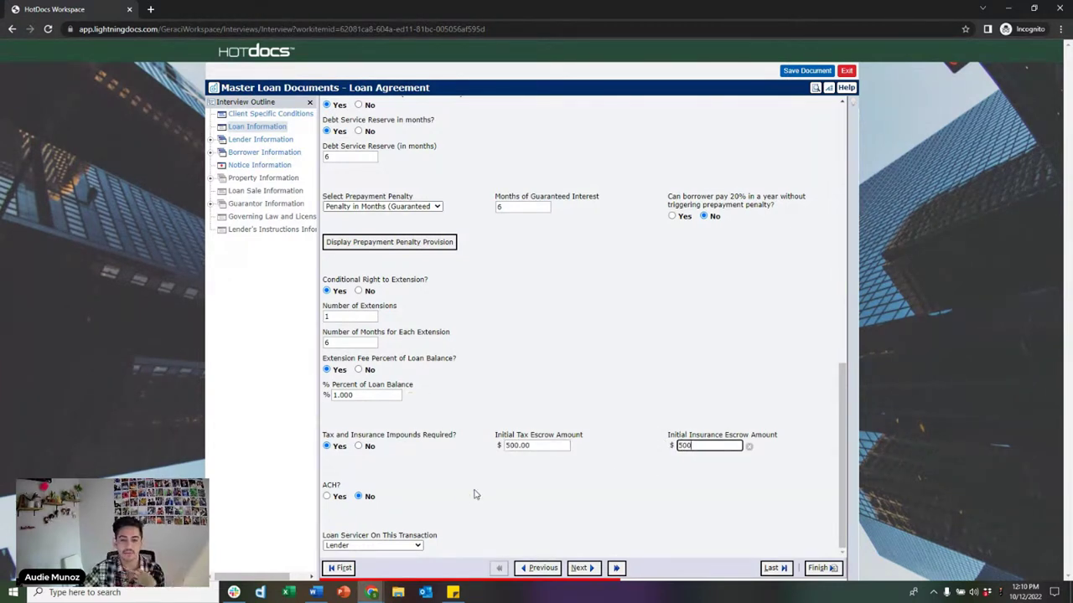
{"action": "left_click", "coordinate": [472, 495]}
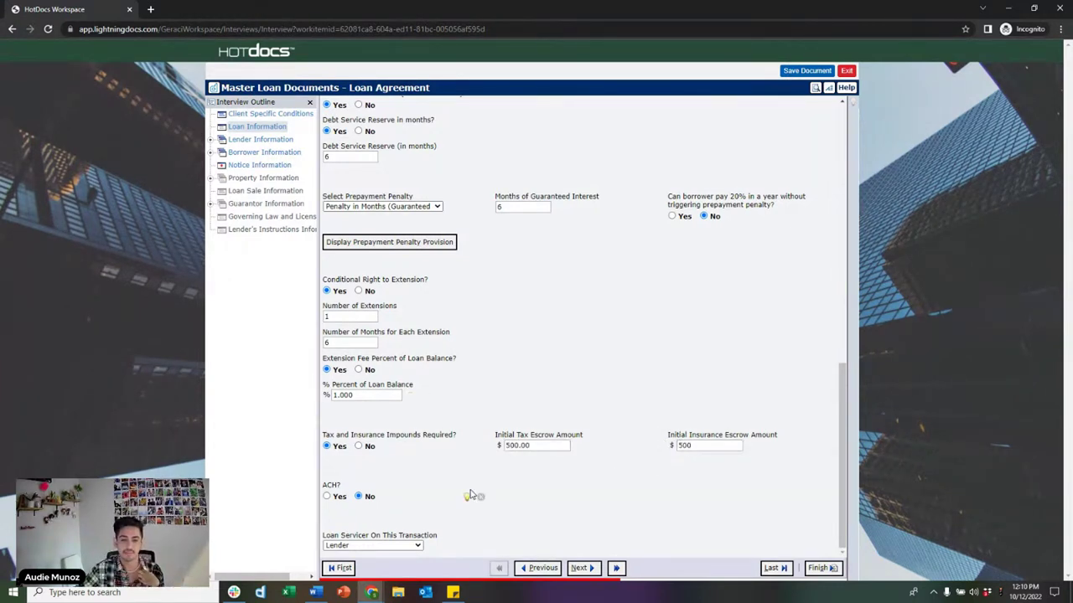
{"action": "left_click", "coordinate": [560, 445]}
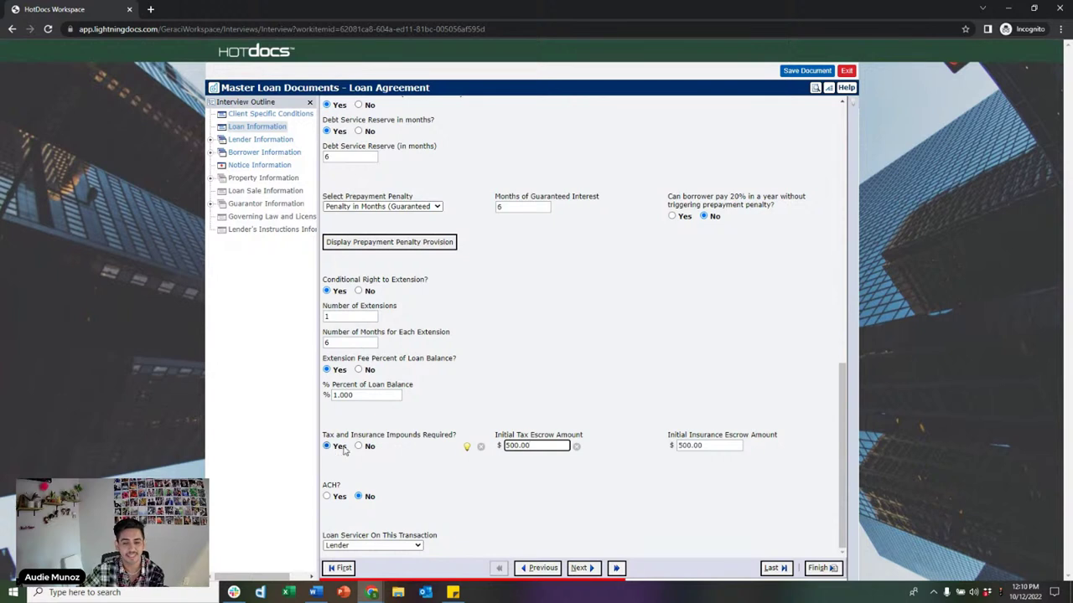
{"action": "left_click", "coordinate": [700, 445]}
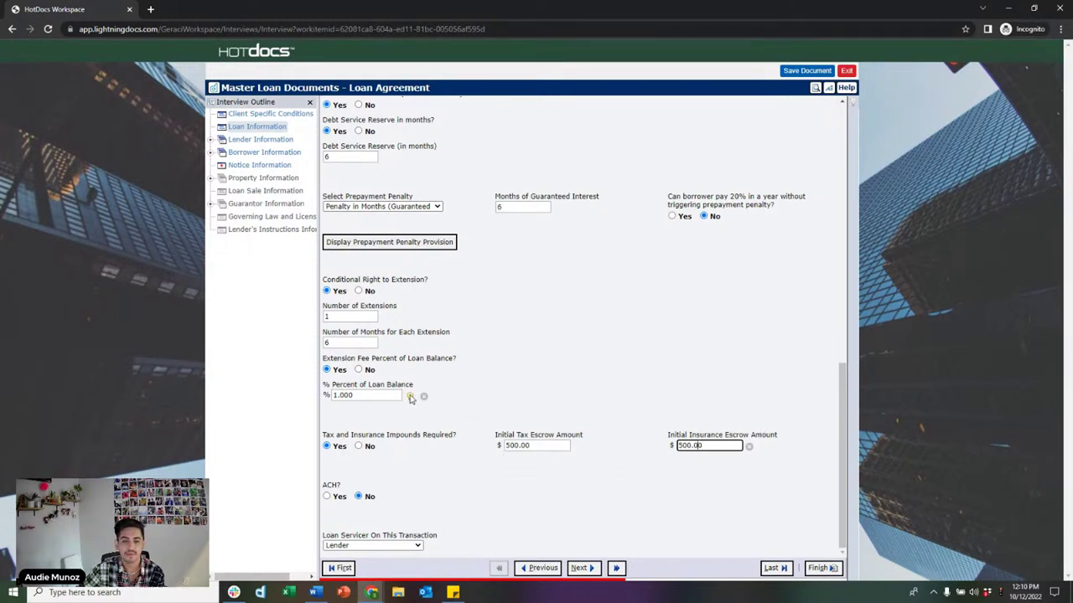
Step: Read the guidance on the extension fee percentage and the conditional extension right
{"action": "left_click", "coordinate": [411, 397]}
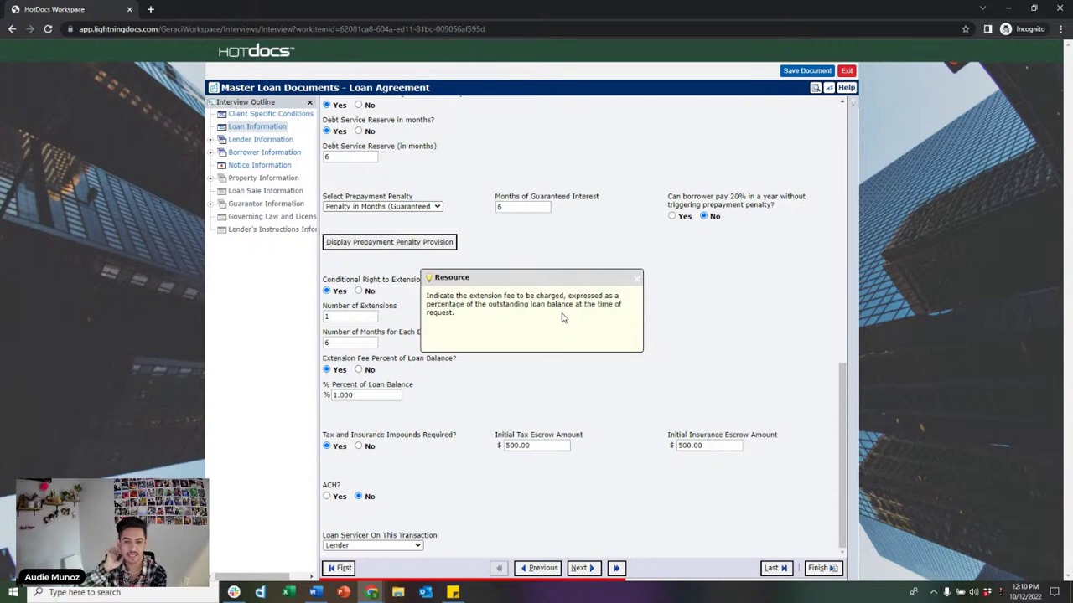
{"action": "left_click", "coordinate": [637, 280]}
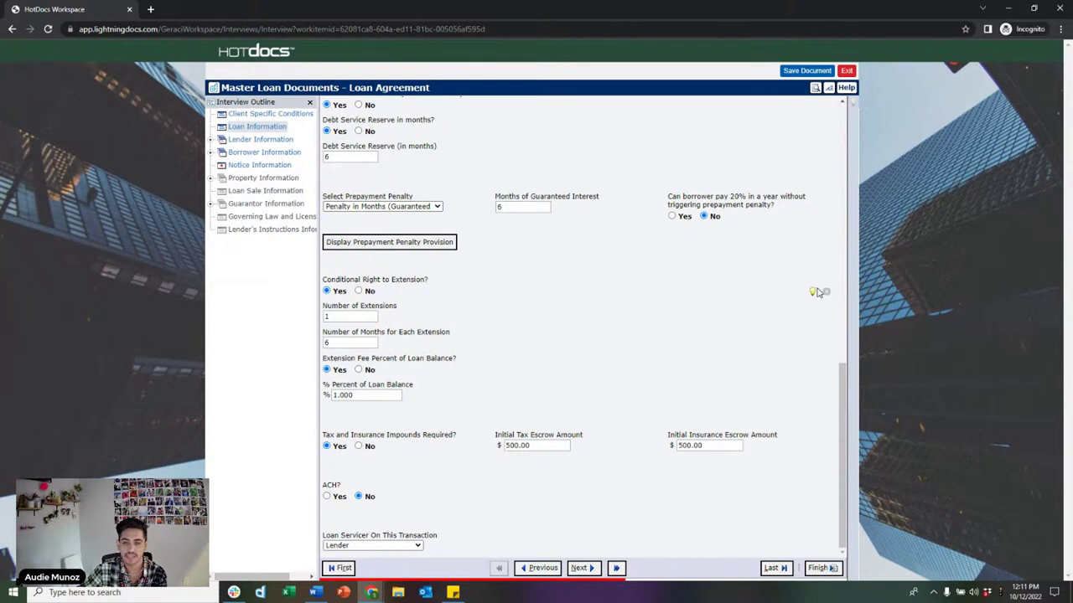
{"action": "left_click", "coordinate": [813, 293]}
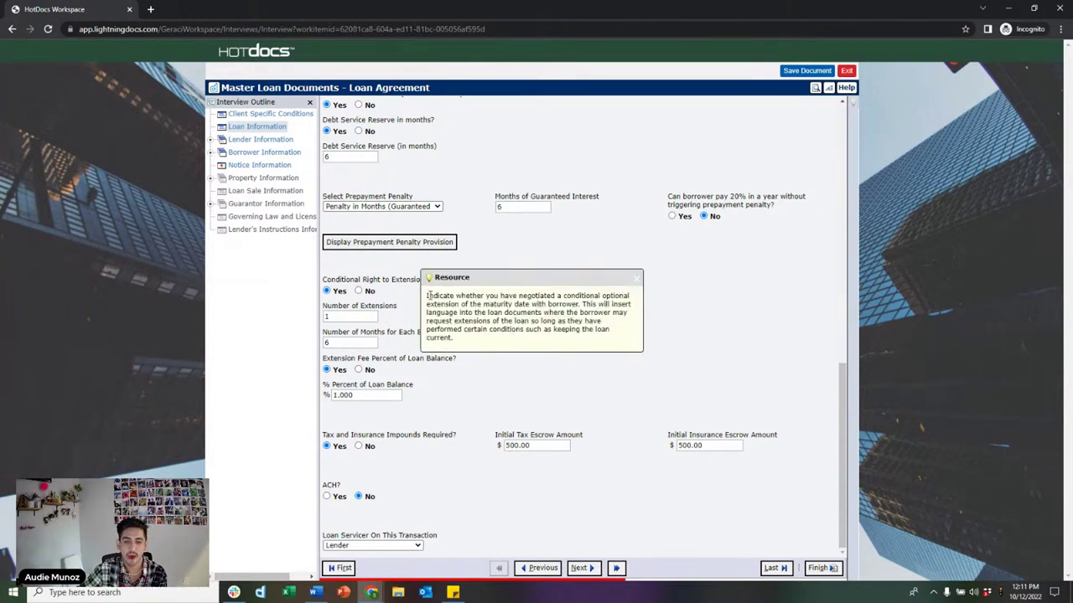
{"action": "left_click", "coordinate": [634, 282]}
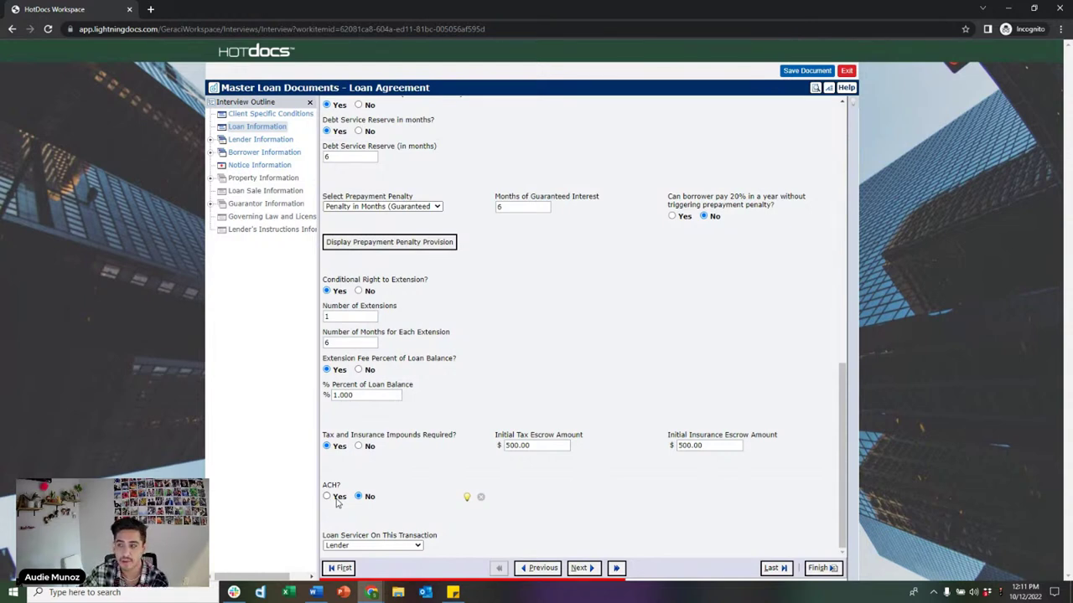
Step: Set ACH to Yes and choose FCI as the loan servicer on this transaction
{"action": "left_click", "coordinate": [337, 500]}
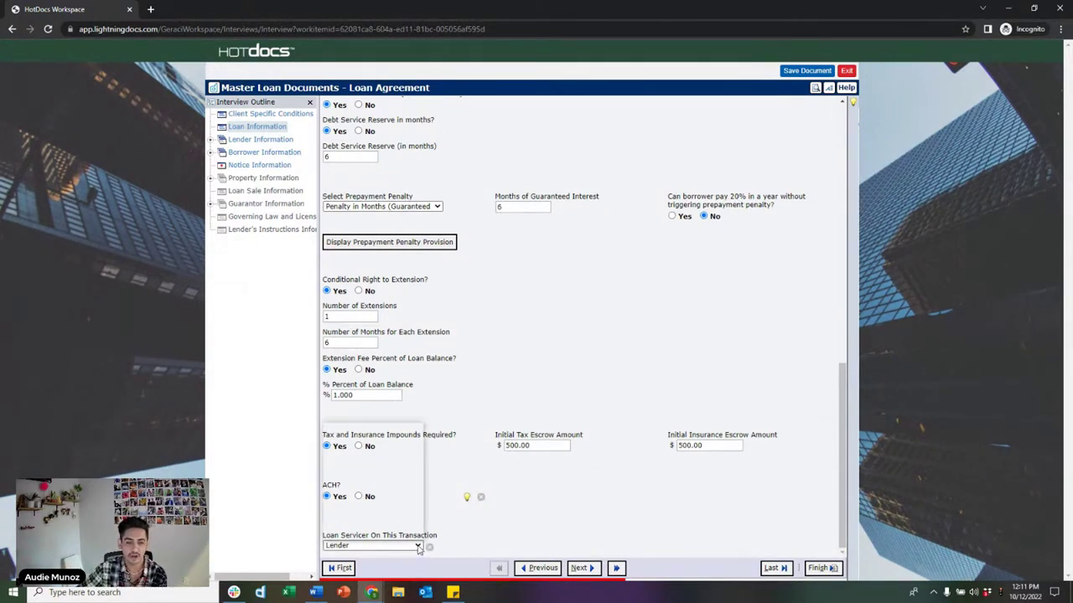
{"action": "left_click", "coordinate": [417, 547]}
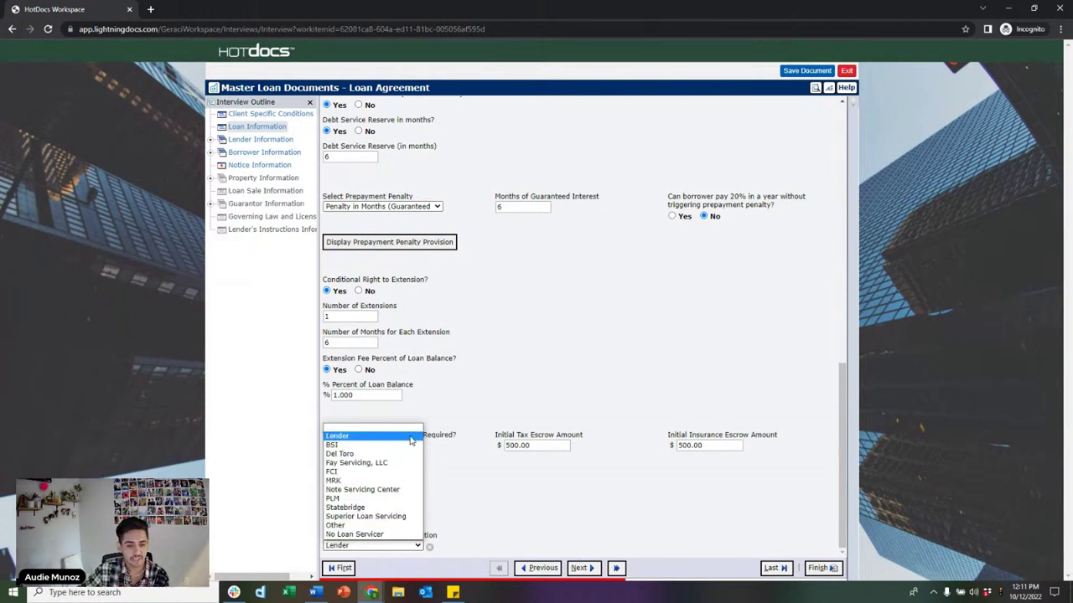
{"action": "left_click", "coordinate": [406, 473]}
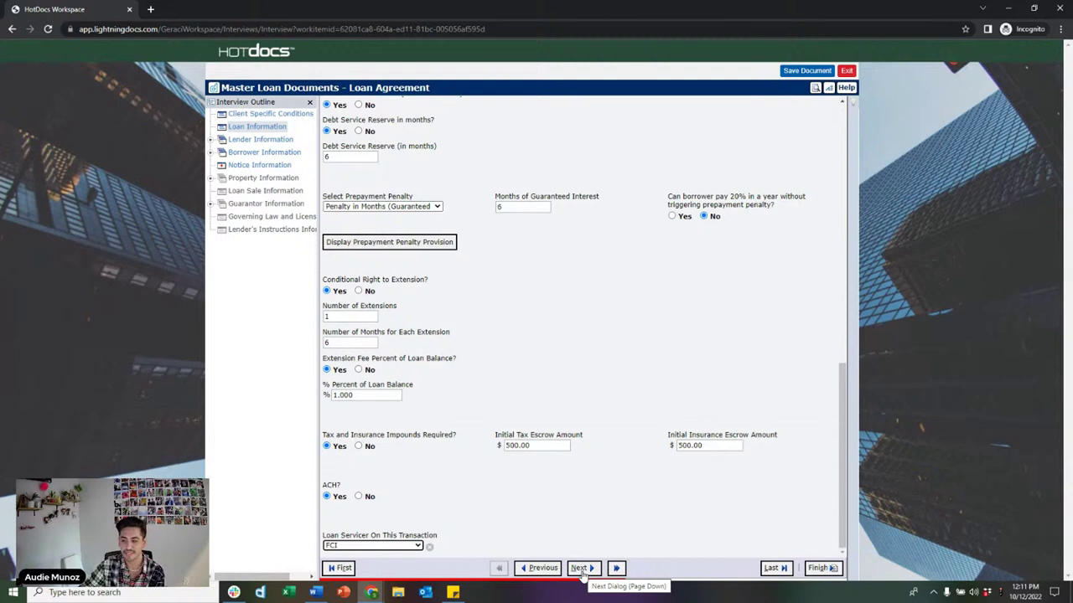
Step: On Lender Information, name the lender 'Lender Name, a California limited liability company', left known
{"action": "left_click", "coordinate": [581, 569]}
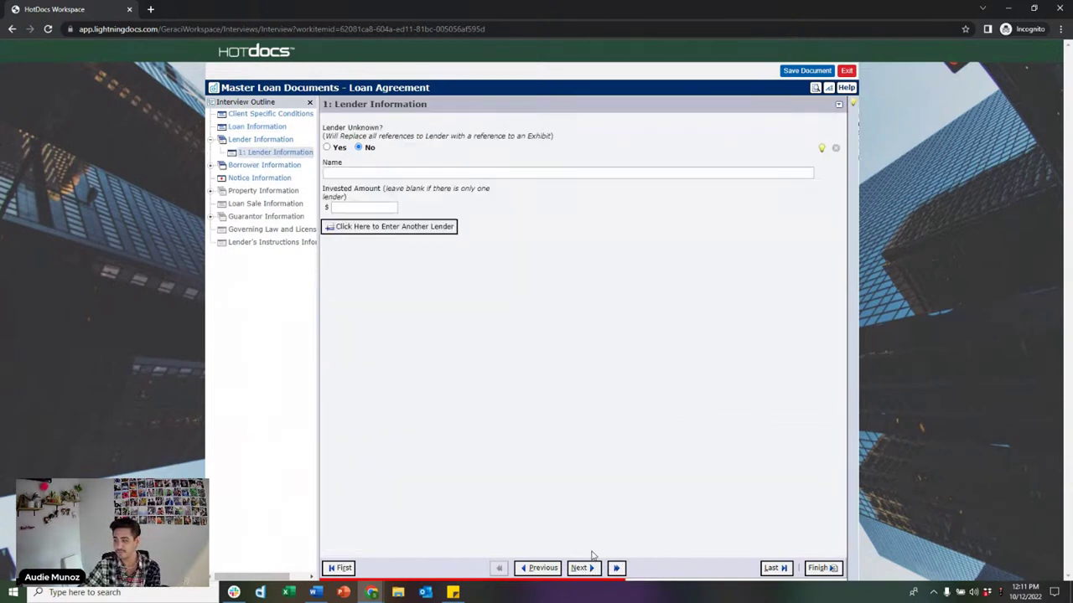
{"action": "left_click", "coordinate": [455, 171]}
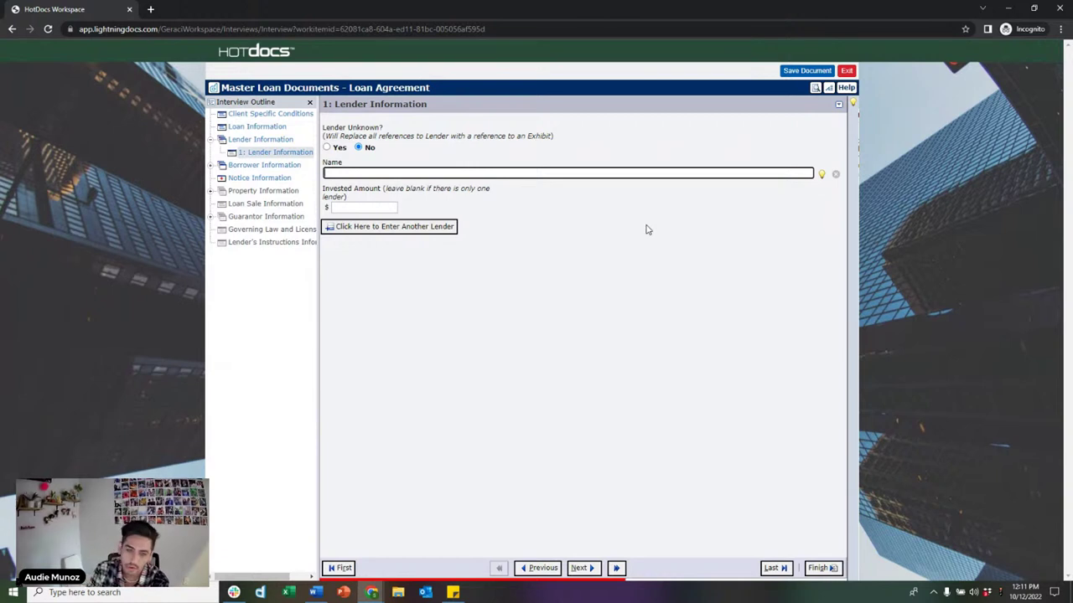
{"action": "type", "text": "Lender Nam"}
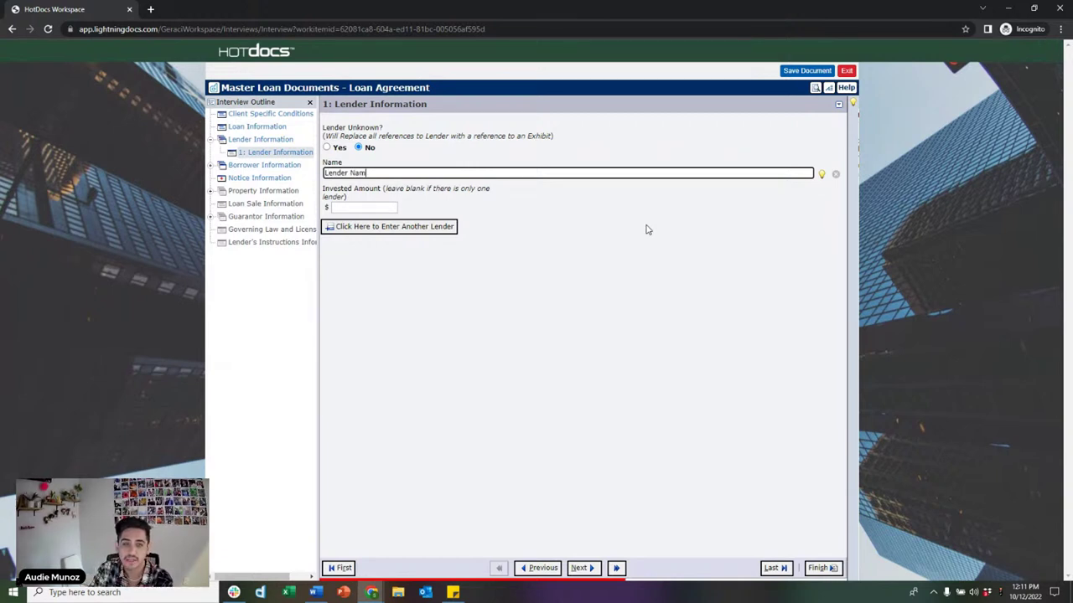
{"action": "type", "text": "e, a Cal"}
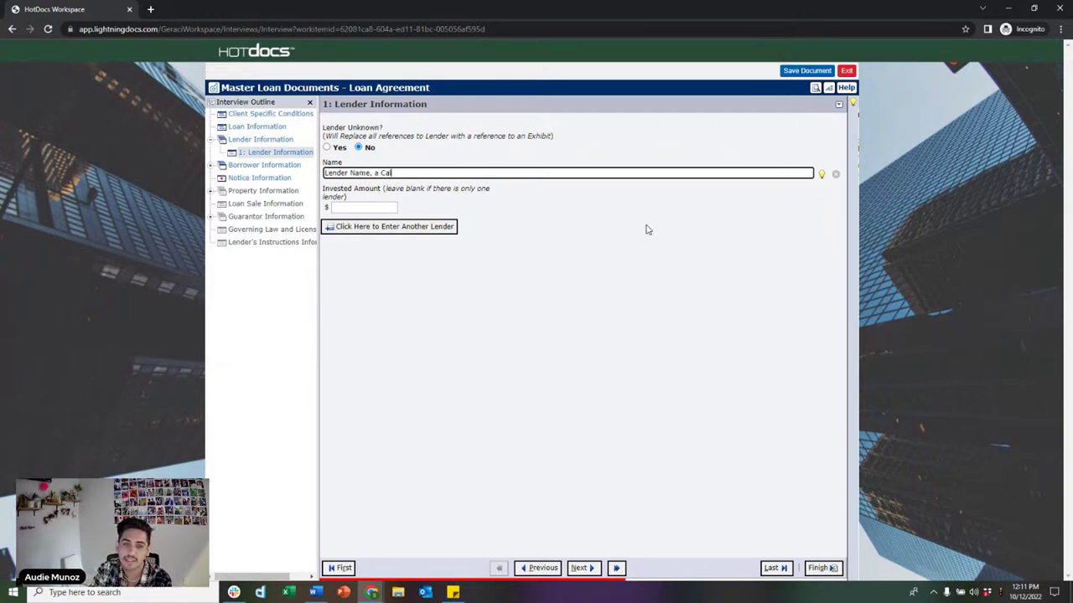
{"action": "type", "text": "ifornia limited lia"}
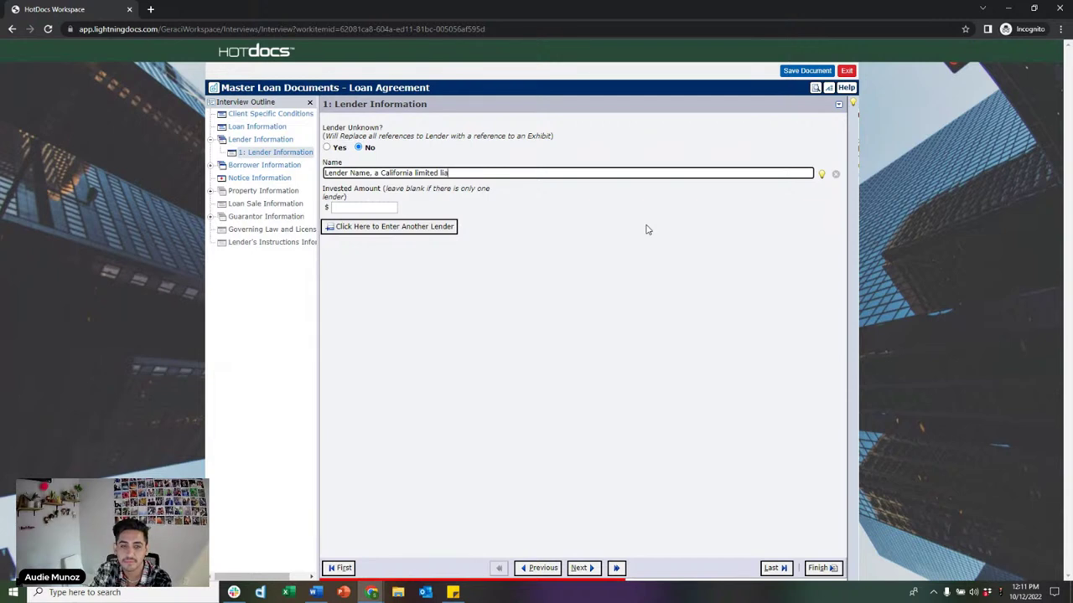
{"action": "type", "text": "bility company"}
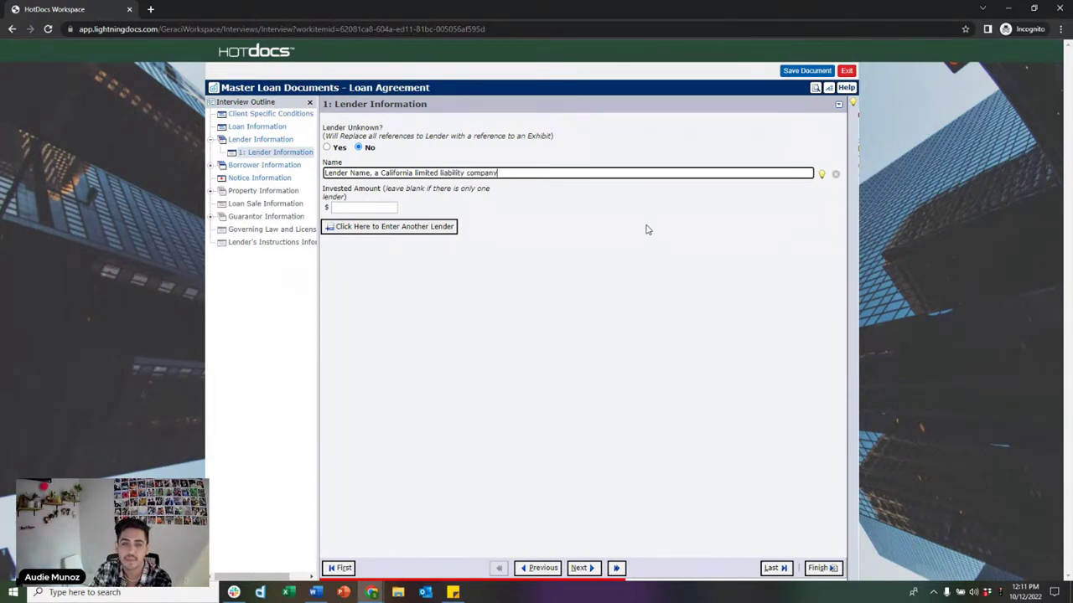
{"action": "left_click", "coordinate": [371, 152]}
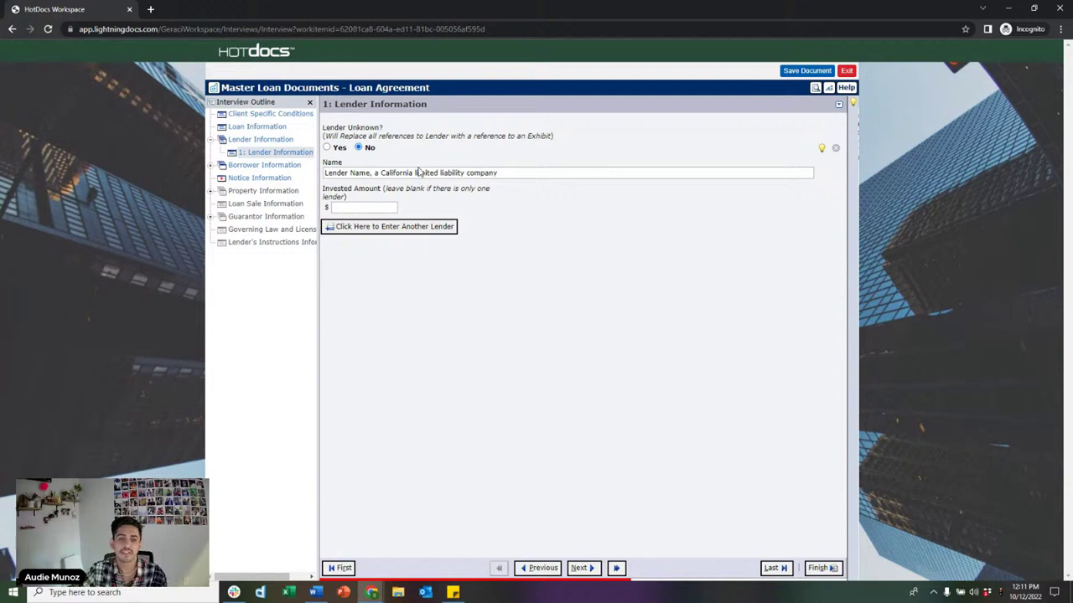
{"action": "left_click", "coordinate": [338, 148]}
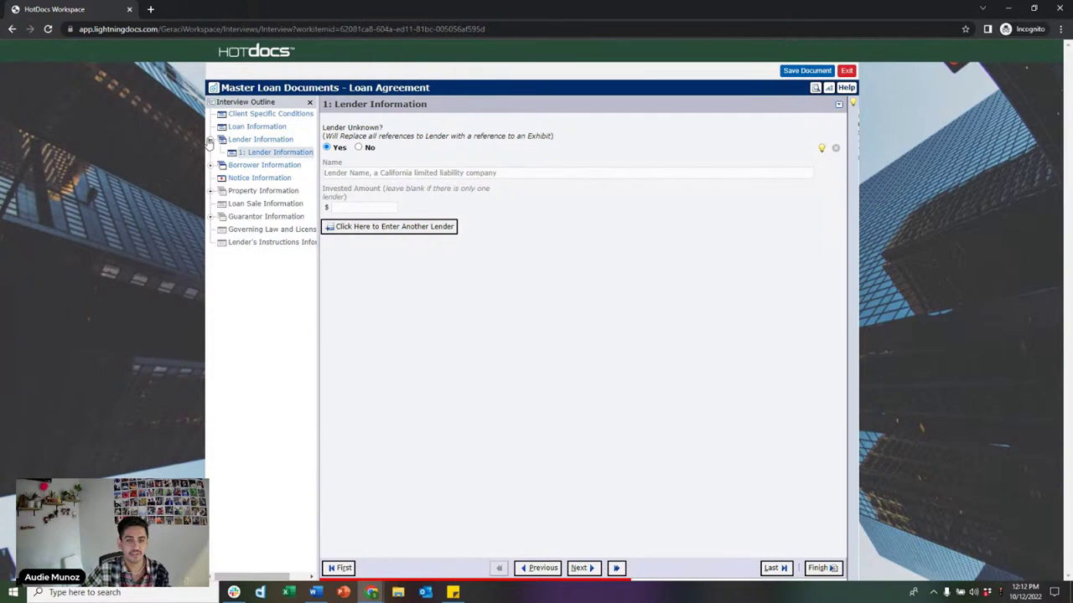
{"action": "left_click", "coordinate": [360, 148]}
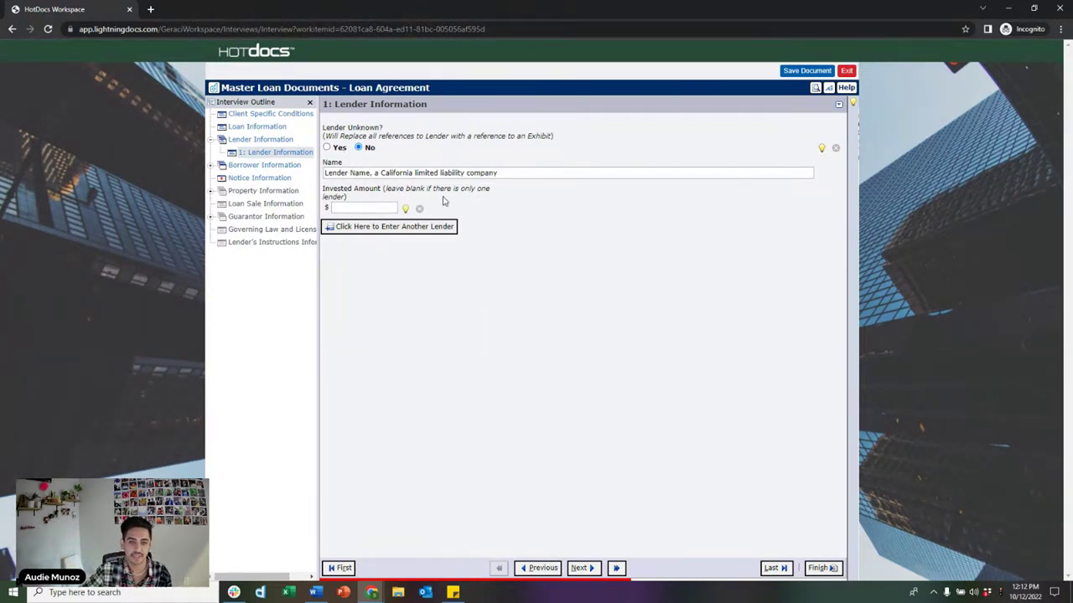
Step: Enter 500000 as the first lender's invested amount
{"action": "left_click", "coordinate": [448, 172]}
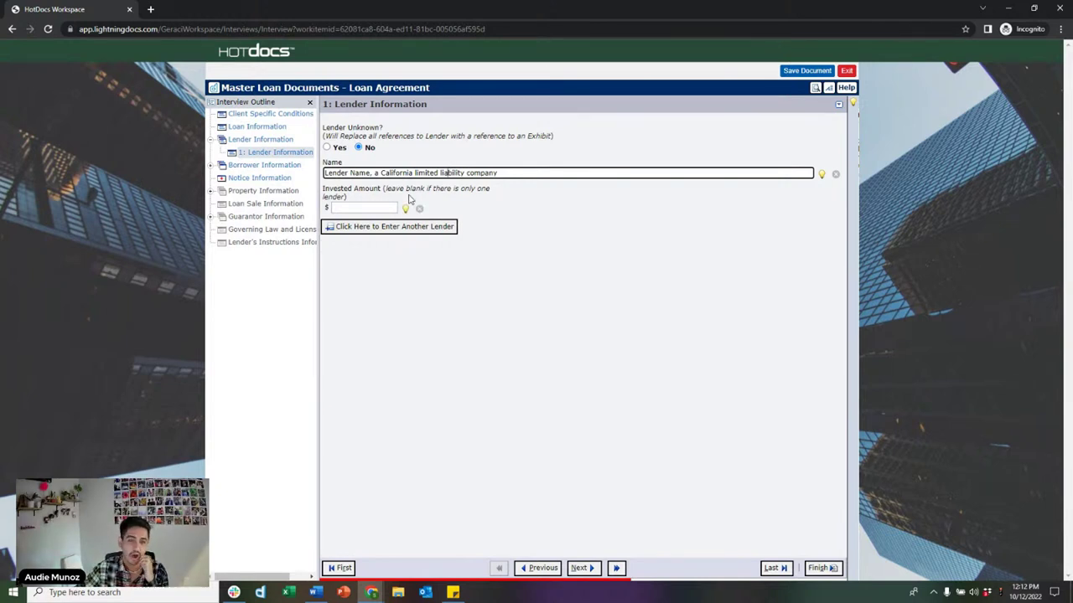
{"action": "left_click_drag", "start_coordinate": [520, 170], "coordinate": [343, 204]}
{"action": "left_click", "coordinate": [343, 206]}
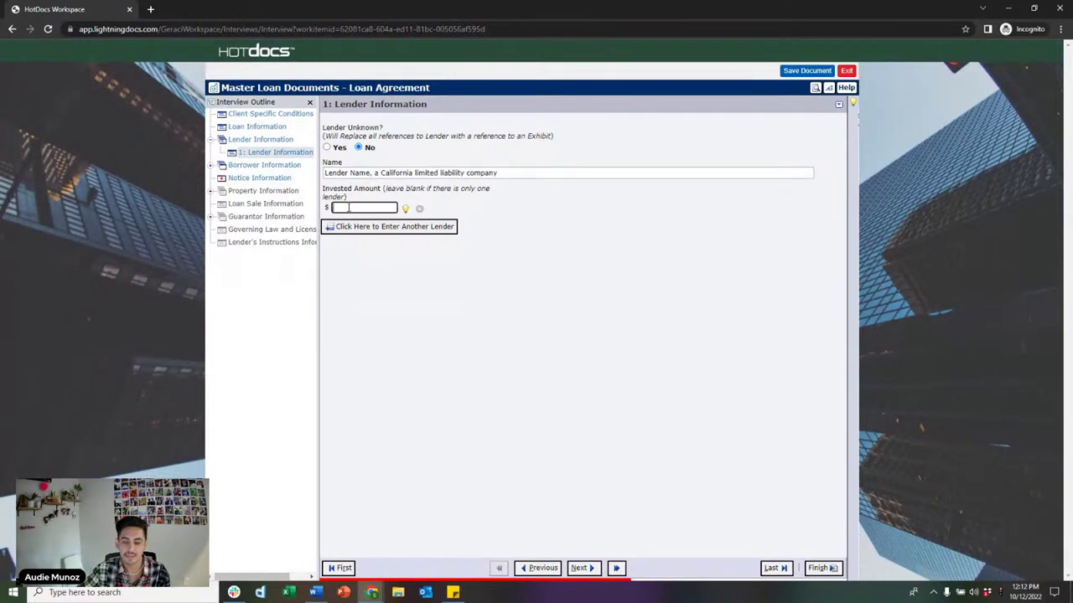
{"action": "type", "text": "500000"}
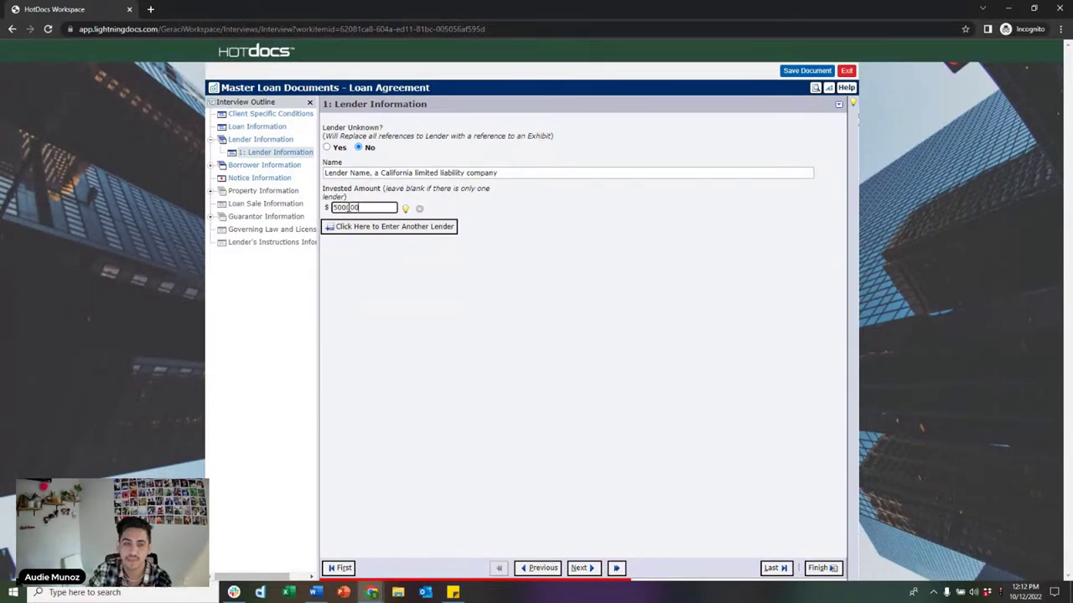
Step: Add a second lender, Lender Two, with a 500,000.00 invested amount
{"action": "left_click", "coordinate": [442, 227]}
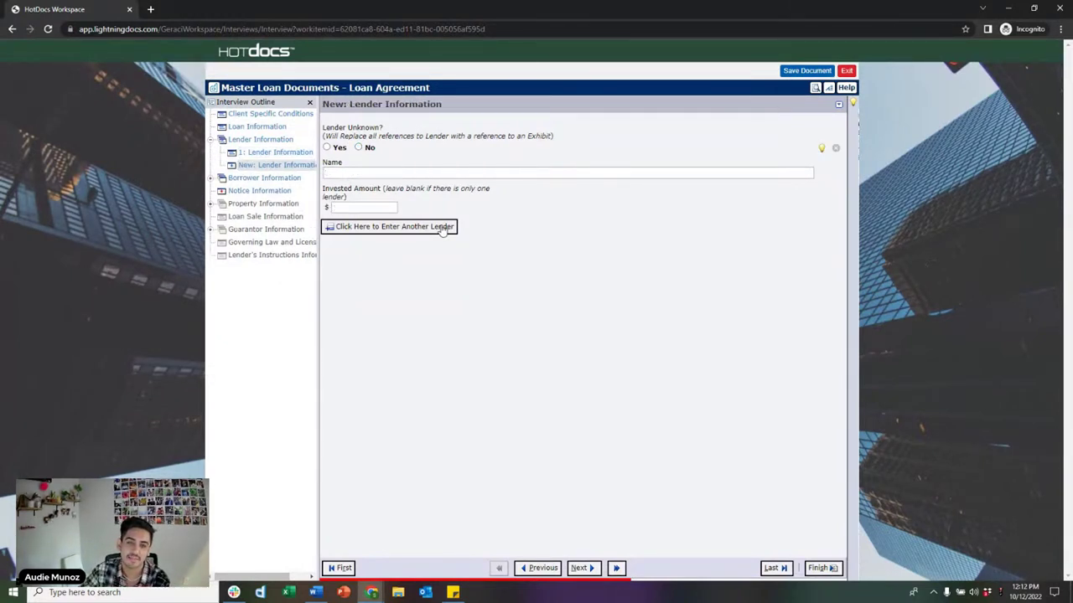
{"action": "left_click", "coordinate": [407, 172]}
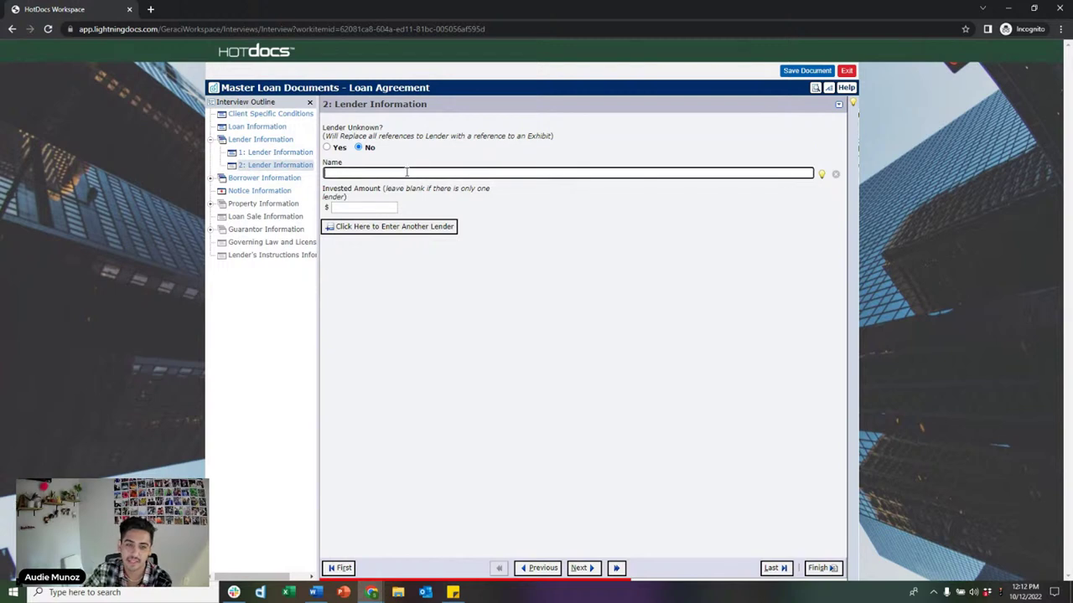
{"action": "type", "text": "Lender "}
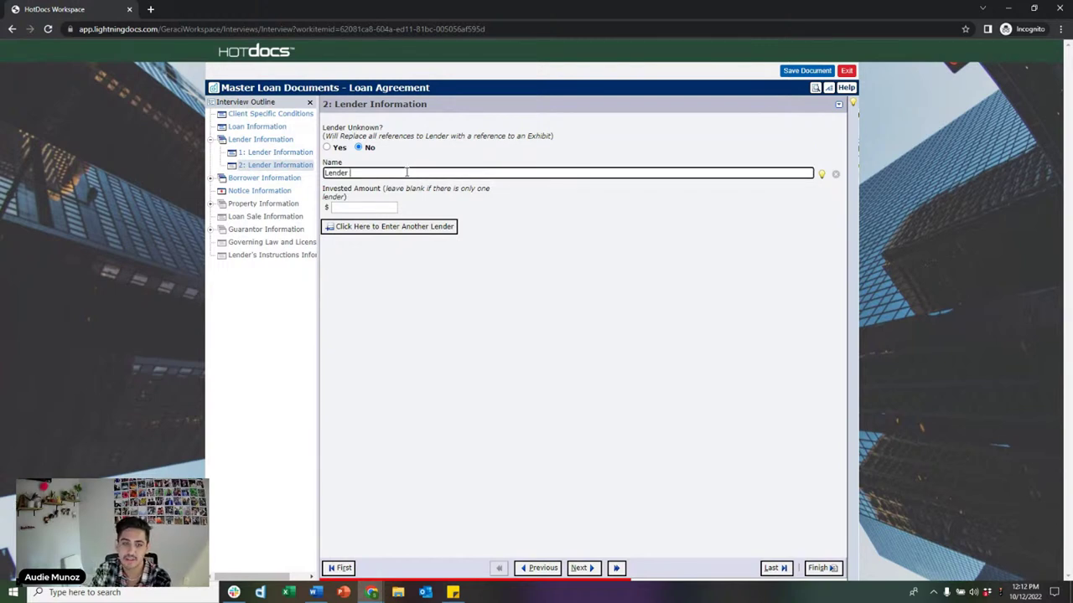
{"action": "type", "text": "Two"}
{"action": "key", "text": "Tab"}
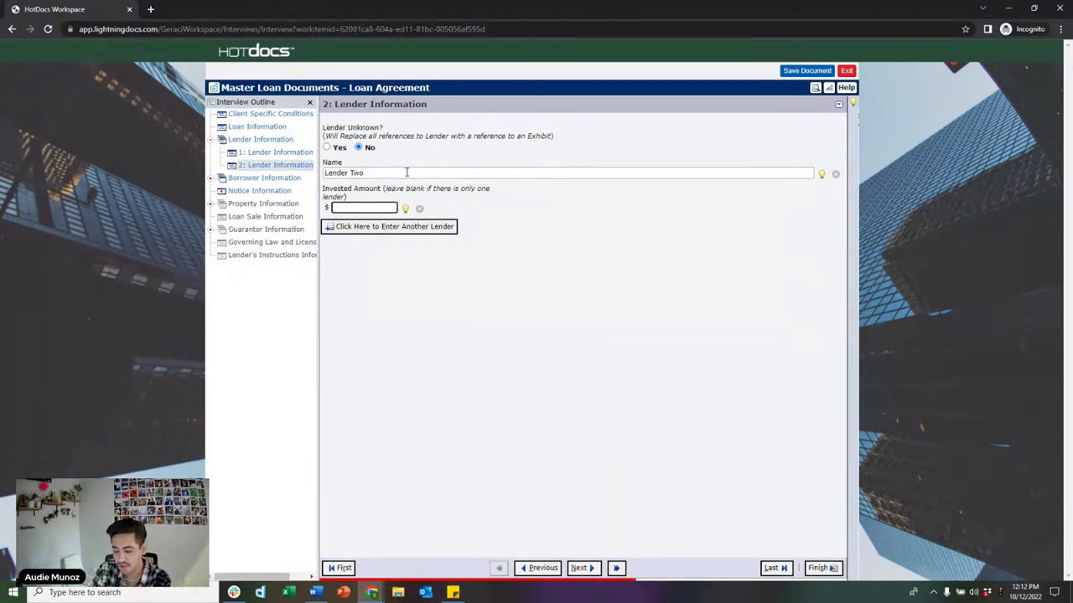
{"action": "type", "text": "500,0"}
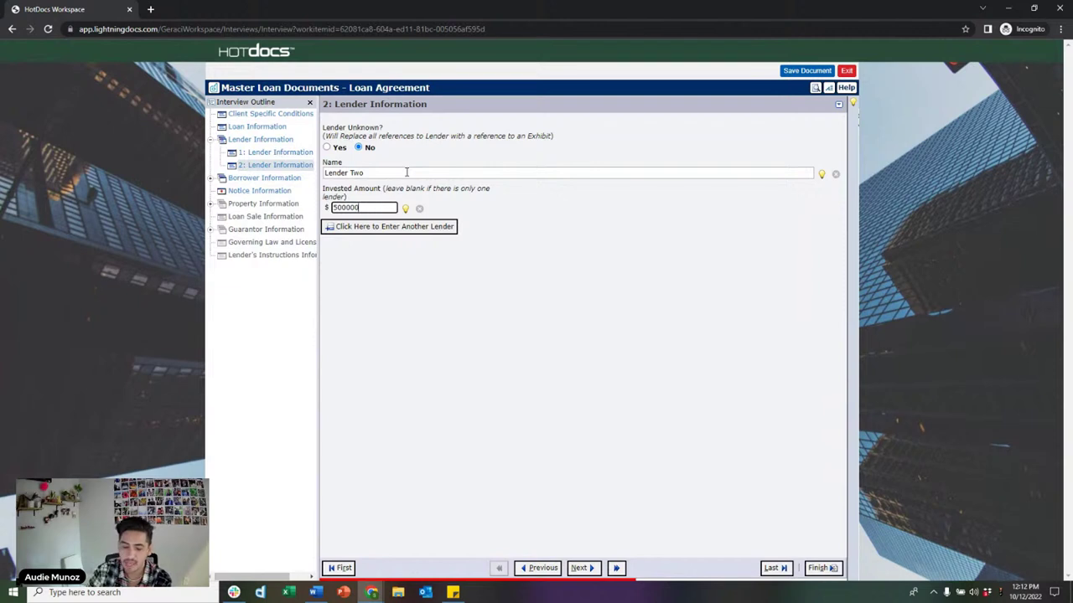
{"action": "type", "text": "00"}
{"action": "left_click", "coordinate": [406, 172]}
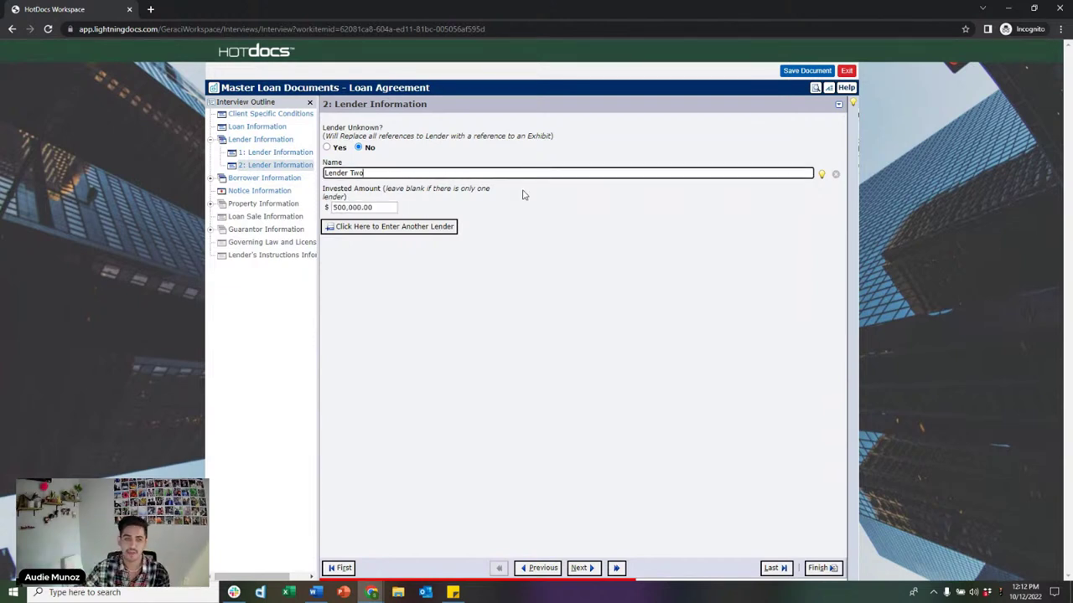
{"action": "left_click", "coordinate": [839, 105]}
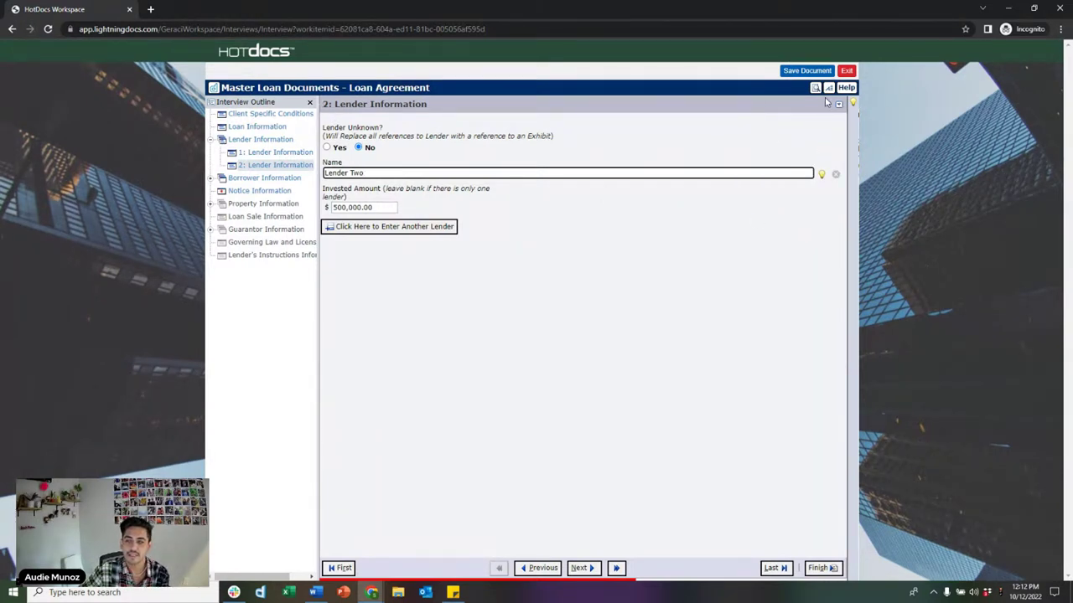
{"action": "left_click", "coordinate": [839, 106]}
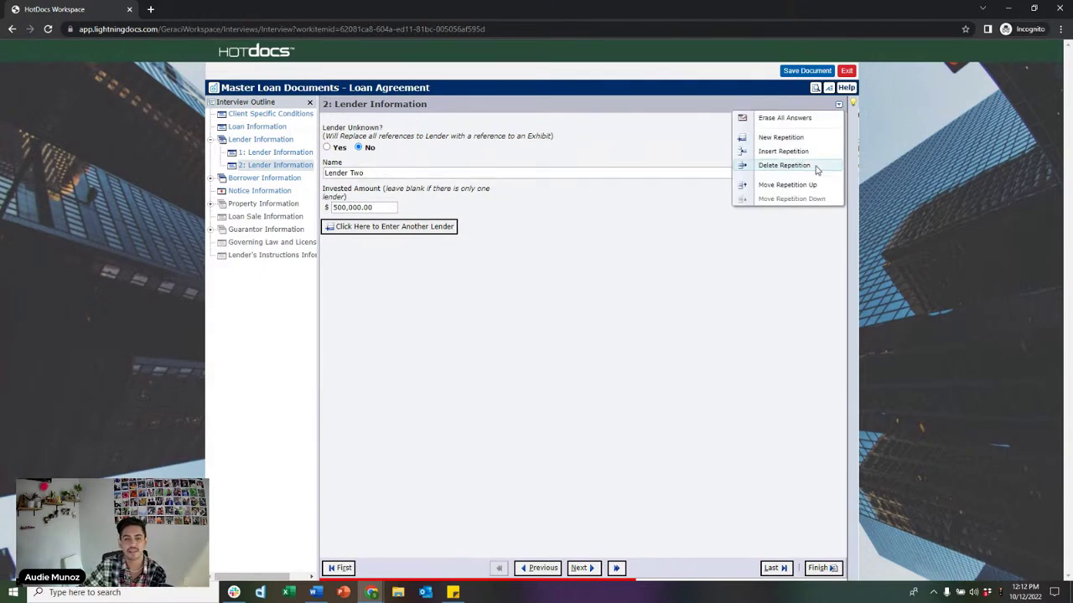
Step: Delete the Lender Two repetition and go to the Borrower Information page
{"action": "left_click", "coordinate": [784, 166]}
{"action": "left_click", "coordinate": [420, 210]}
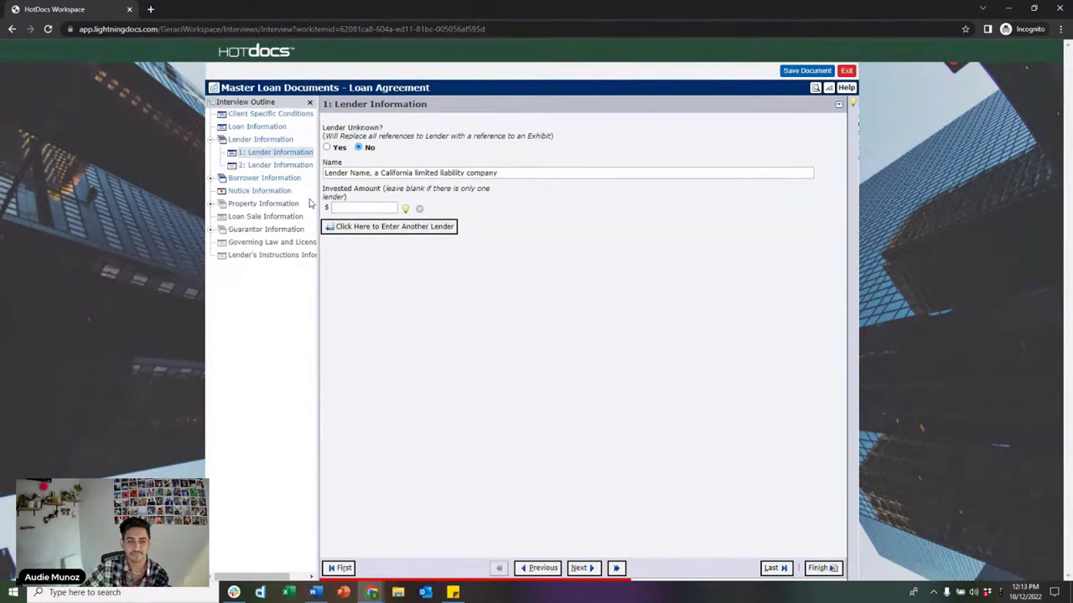
{"action": "left_click", "coordinate": [277, 165]}
{"action": "left_click", "coordinate": [277, 152]}
{"action": "left_click", "coordinate": [297, 179]}
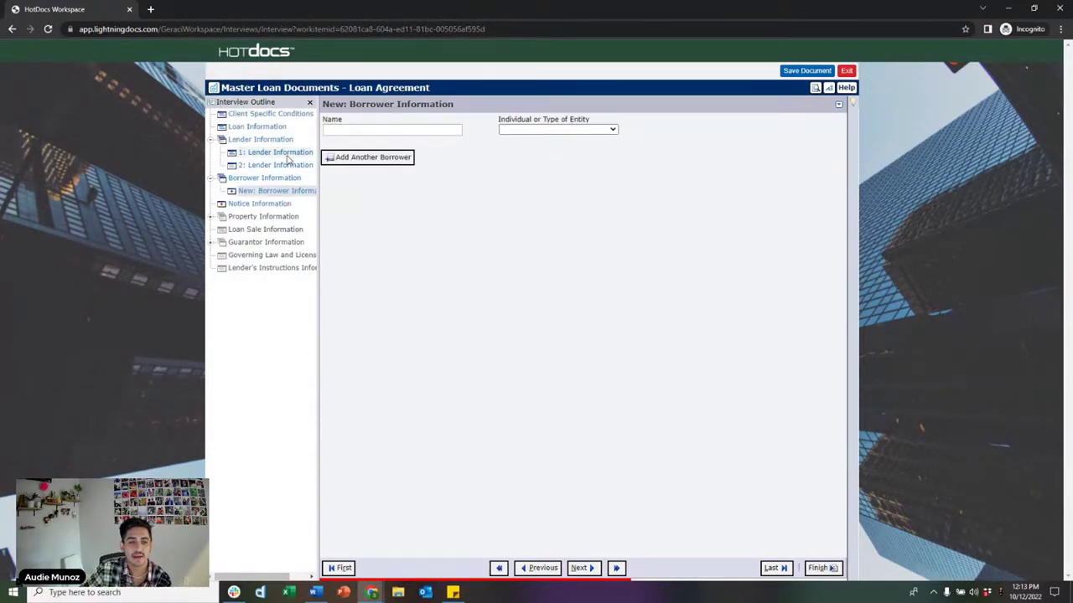
{"action": "left_click", "coordinate": [436, 133]}
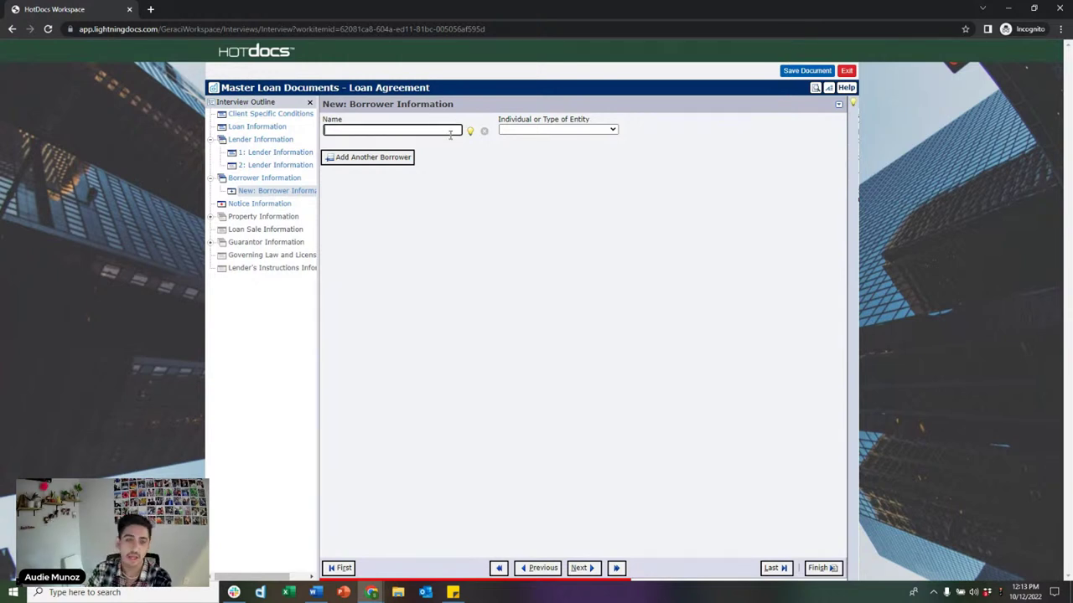
Step: Return to the leftover second lender entry, clear it, and delete that repetition
{"action": "left_click", "coordinate": [309, 167]}
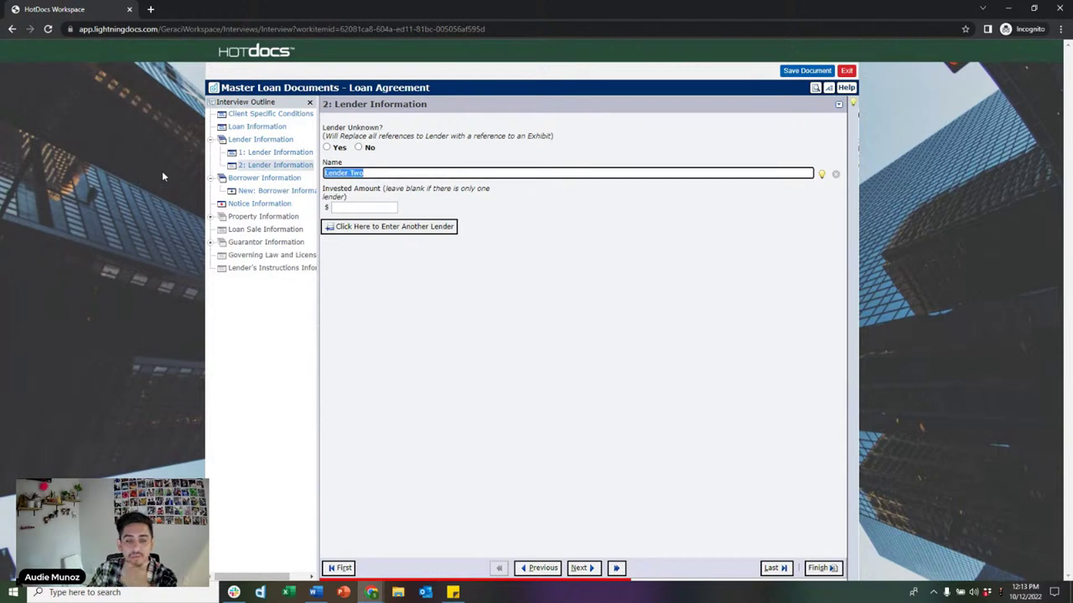
{"action": "key", "text": "BackSpace"}
{"action": "left_click", "coordinate": [839, 105]}
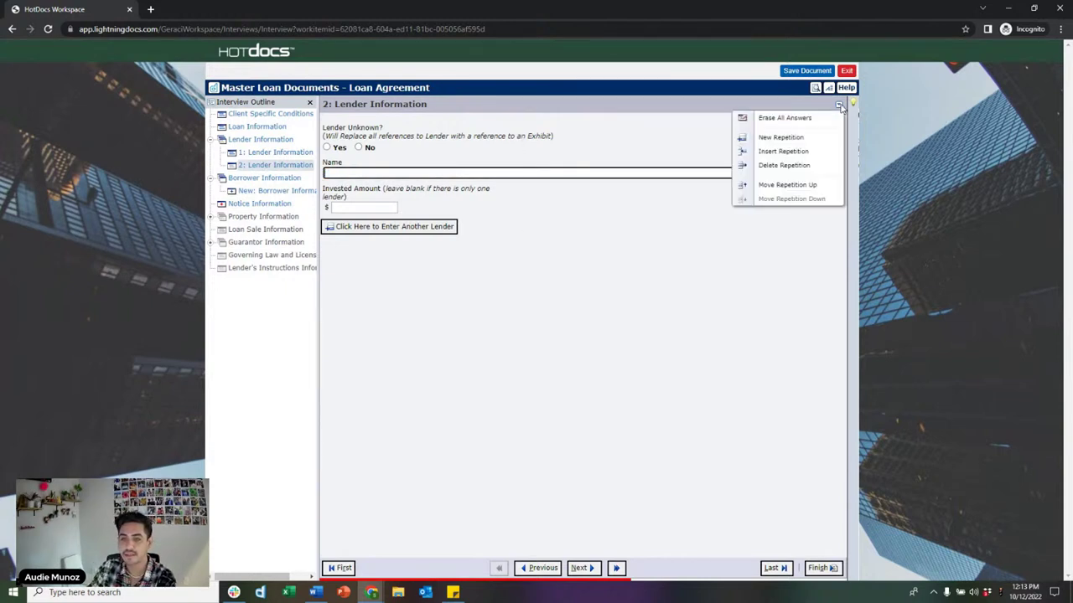
{"action": "left_click", "coordinate": [793, 166]}
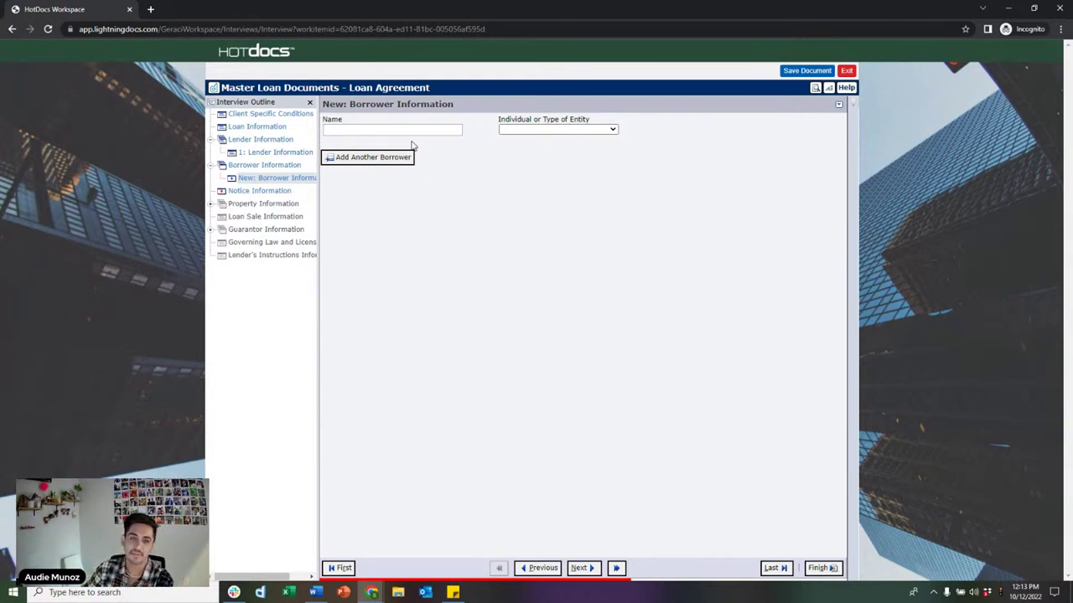
Step: Enter the first borrower's full name as an individual signing without power of attorney
{"action": "left_click", "coordinate": [412, 132]}
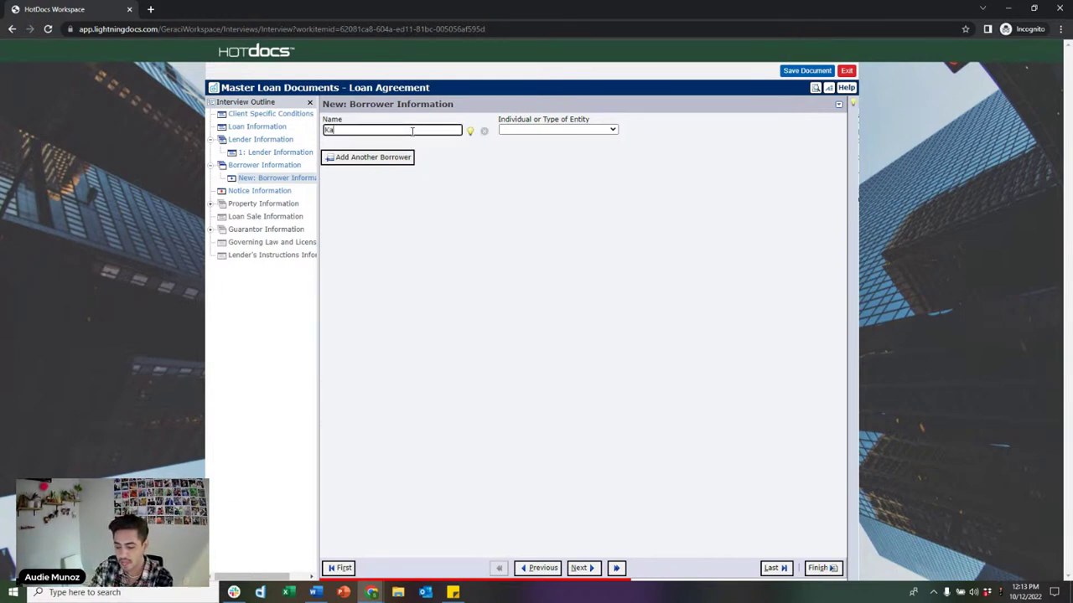
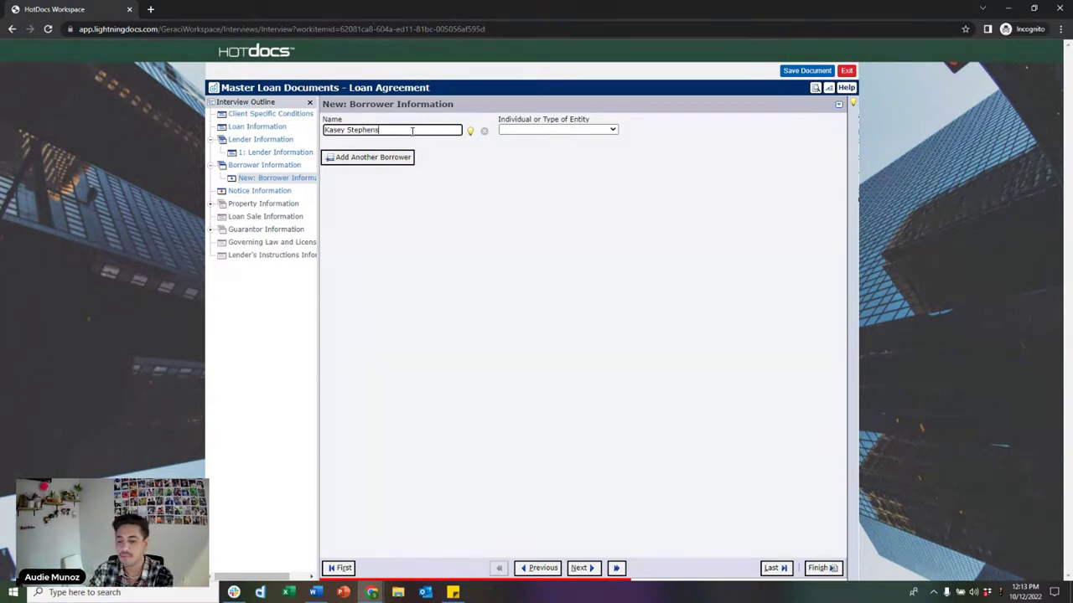
{"action": "key", "text": "Tab"}
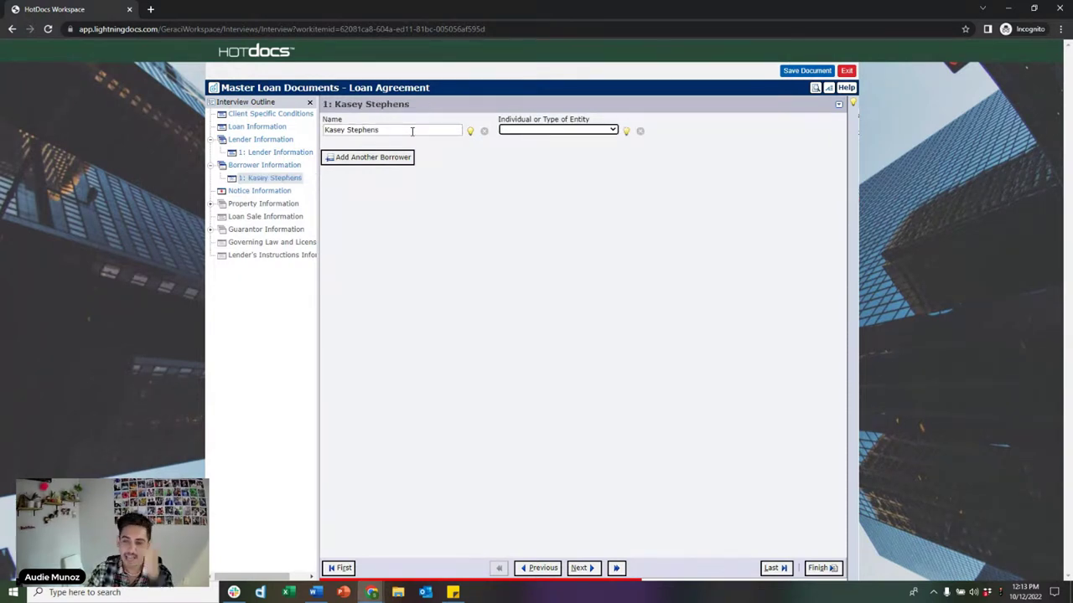
{"action": "left_click", "coordinate": [609, 131]}
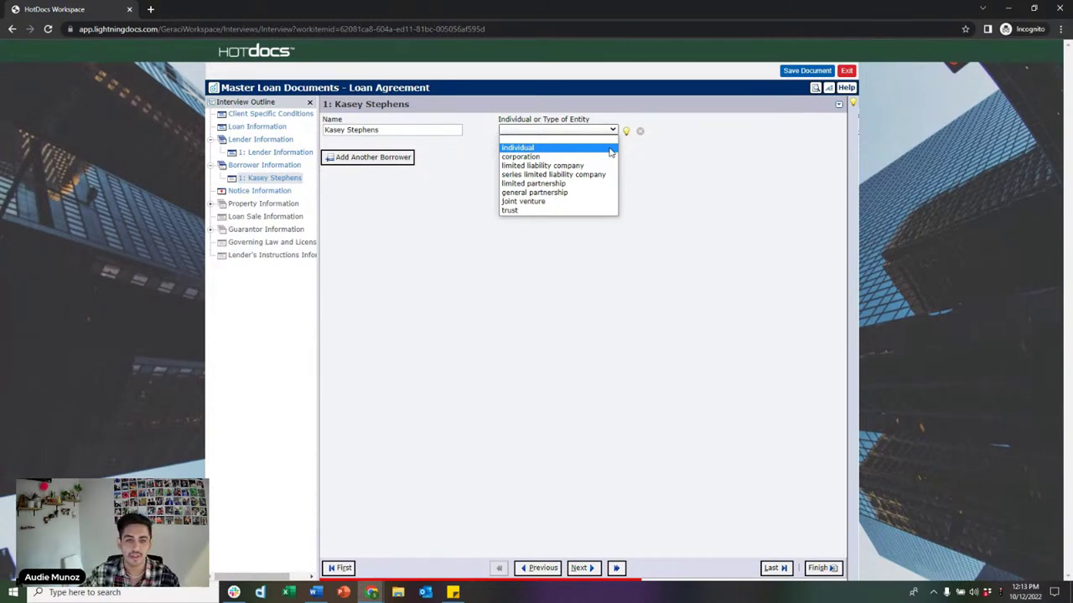
{"action": "left_click", "coordinate": [609, 148]}
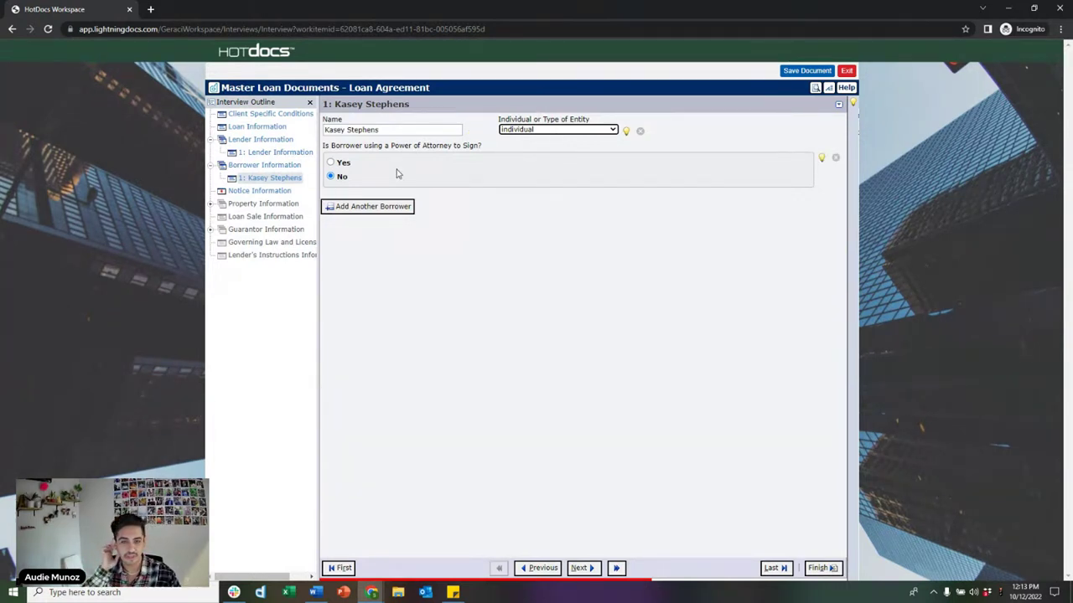
{"action": "left_click", "coordinate": [331, 175]}
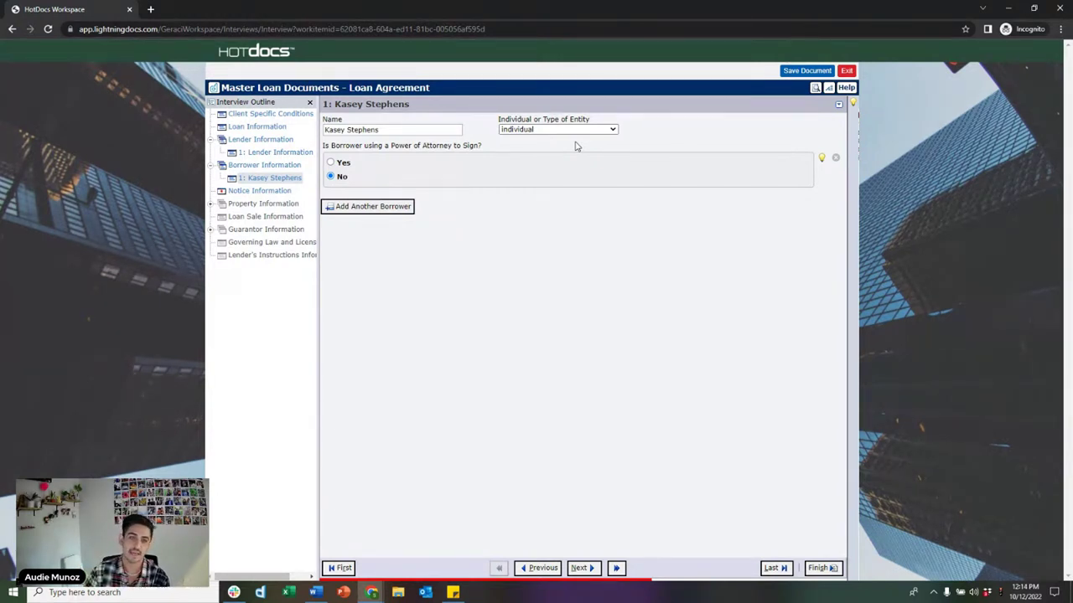
Step: Add a second borrower, Home Buyer LLC, a limited liability company organized in California
{"action": "left_click", "coordinate": [386, 206]}
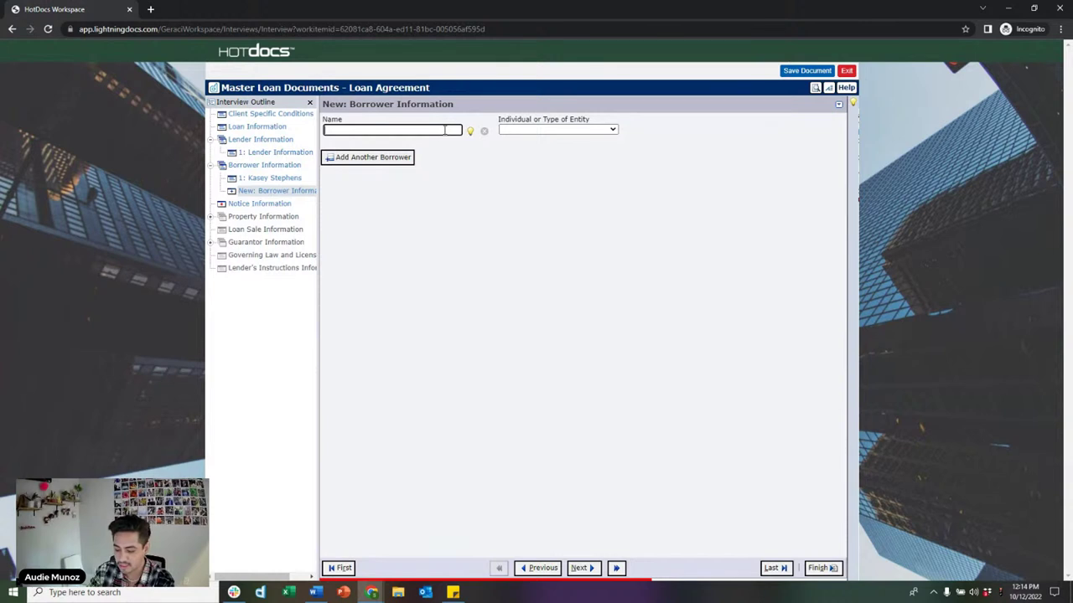
{"action": "type", "text": "Home B"}
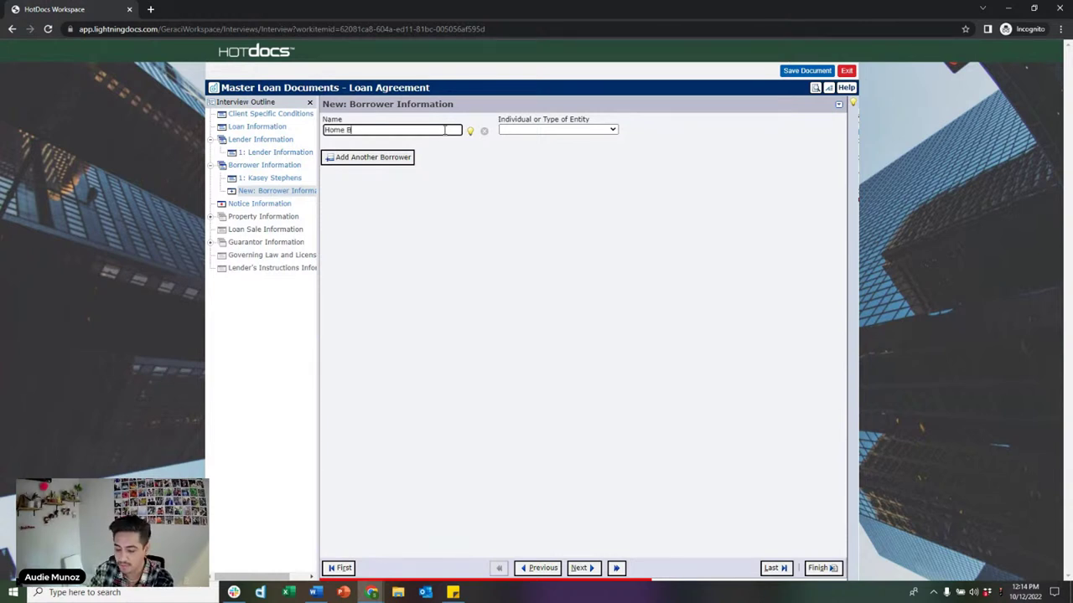
{"action": "type", "text": "uyer LLC"}
{"action": "key", "text": "Tab"}
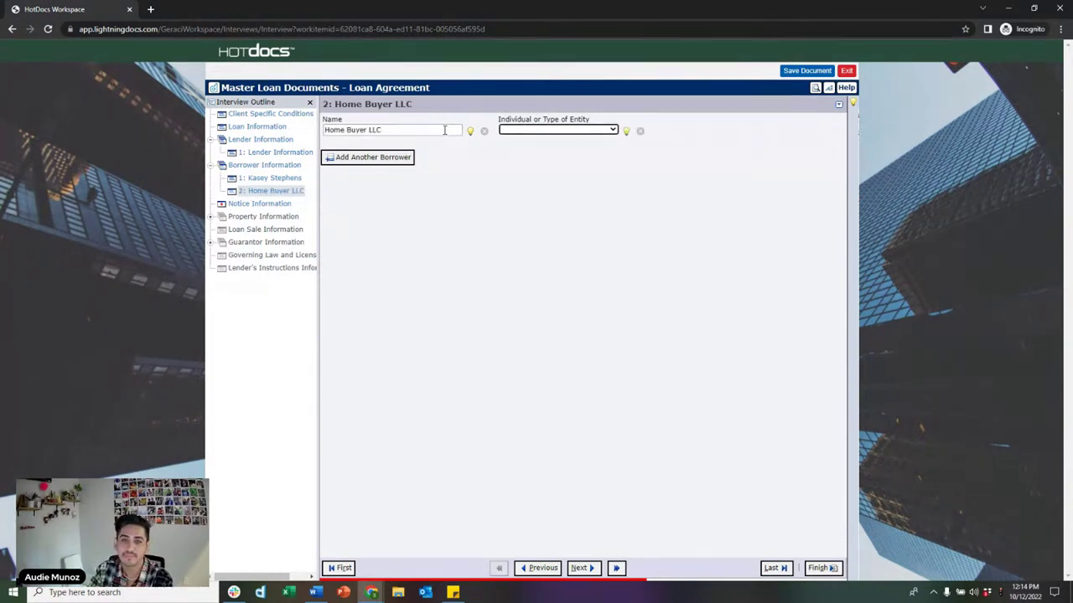
{"action": "key", "text": "l"}
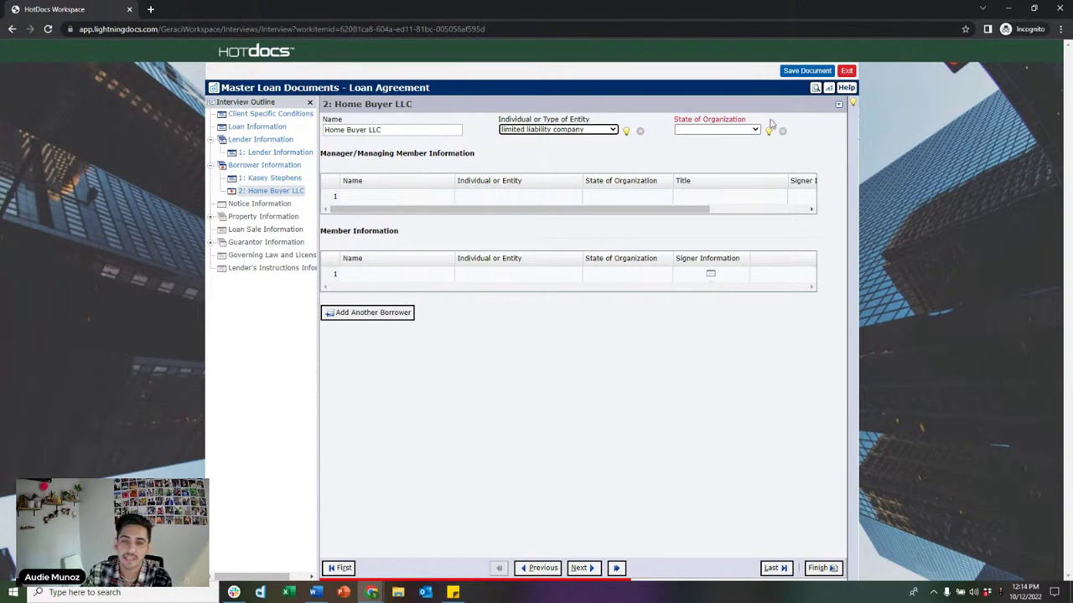
{"action": "left_click", "coordinate": [613, 130]}
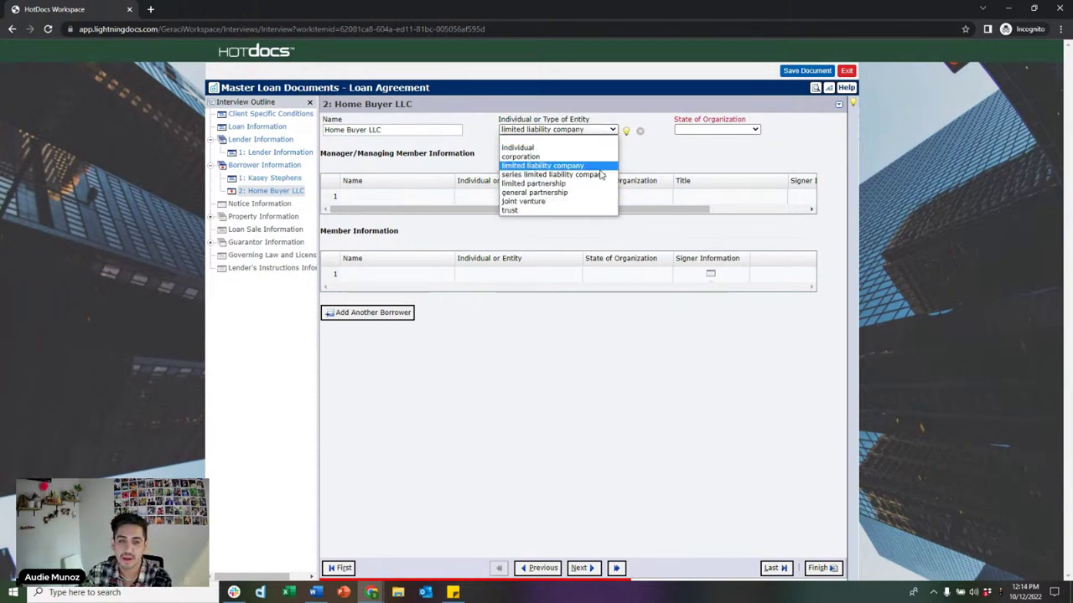
{"action": "left_click", "coordinate": [603, 166]}
{"action": "left_click", "coordinate": [754, 129]}
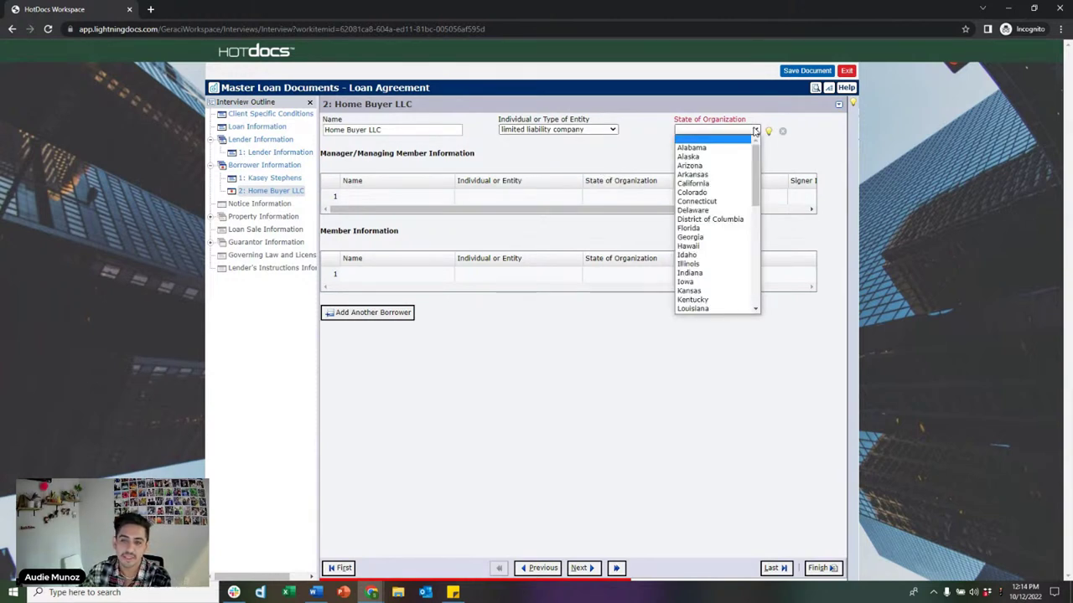
{"action": "left_click", "coordinate": [737, 182]}
{"action": "left_click", "coordinate": [428, 198]}
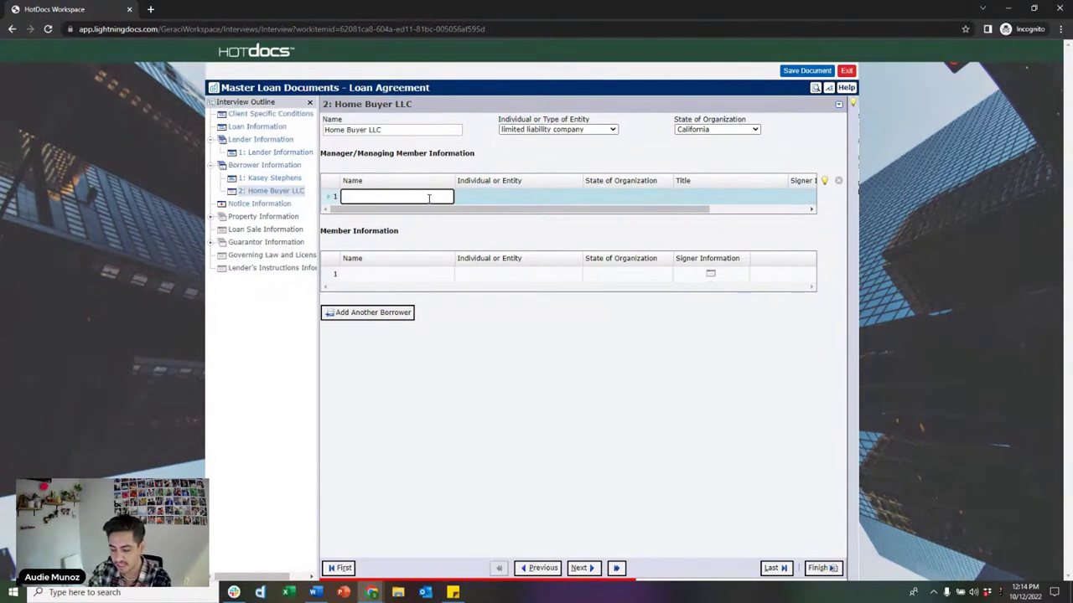
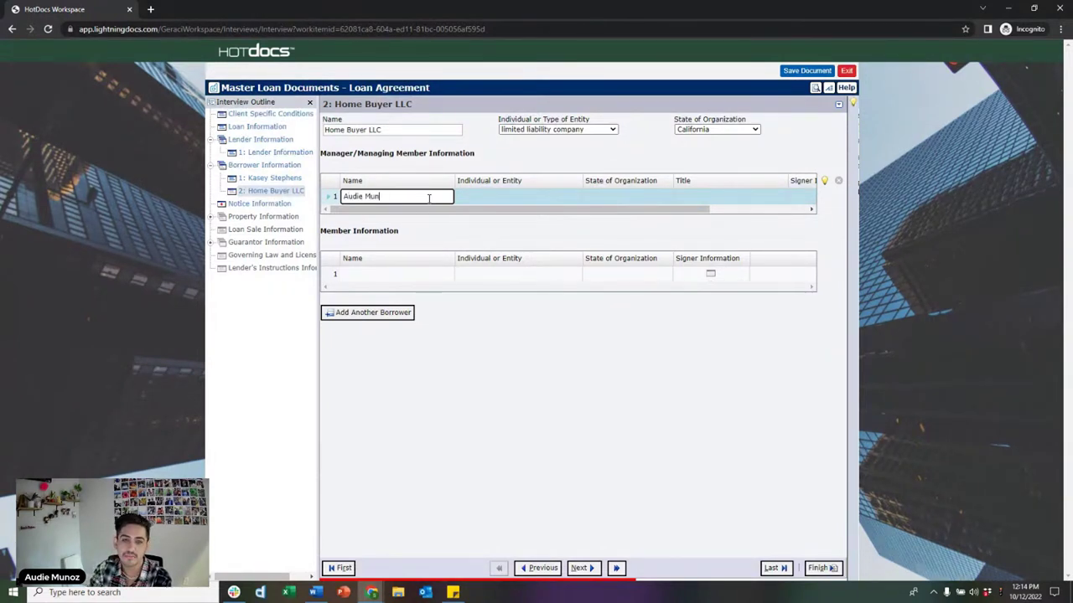
Step: Enter the first manager's name as an individual with the title Manager
{"action": "key", "text": "Tab"}
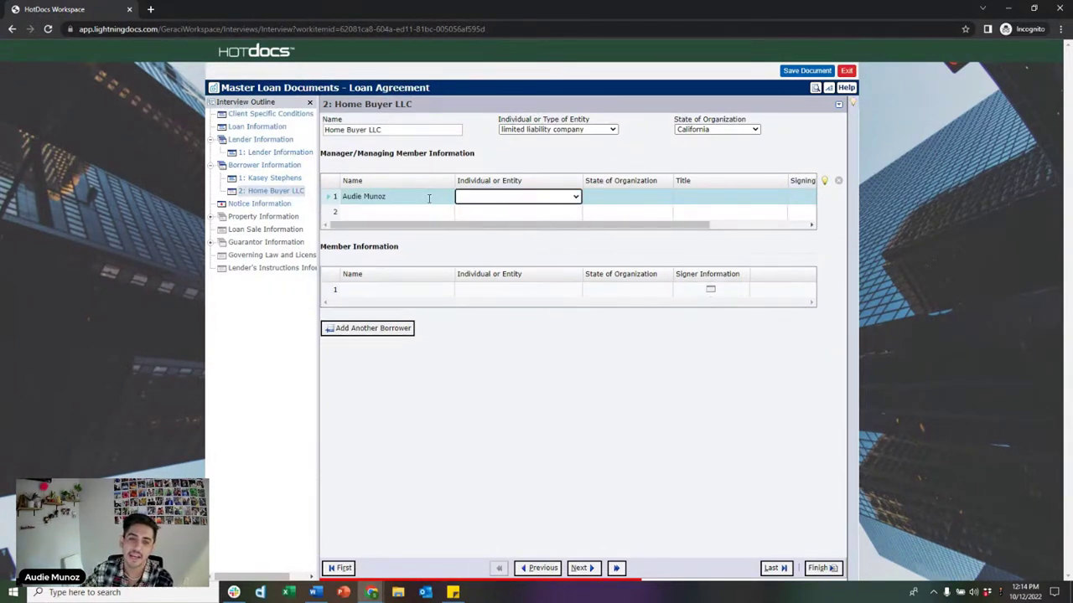
{"action": "left_click", "coordinate": [573, 197]}
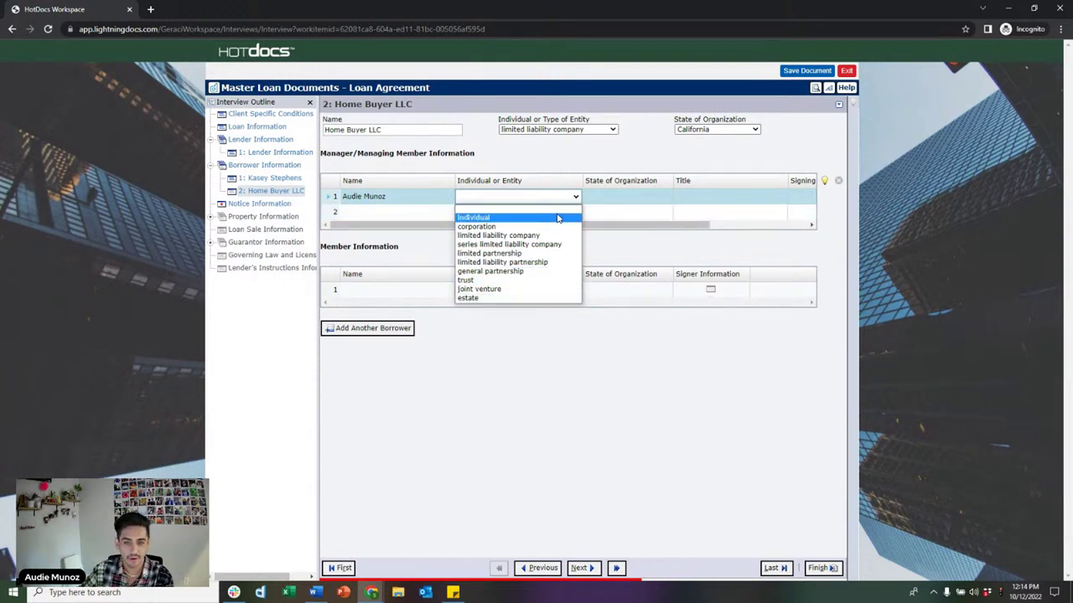
{"action": "left_click", "coordinate": [557, 218]}
{"action": "left_click", "coordinate": [731, 194]}
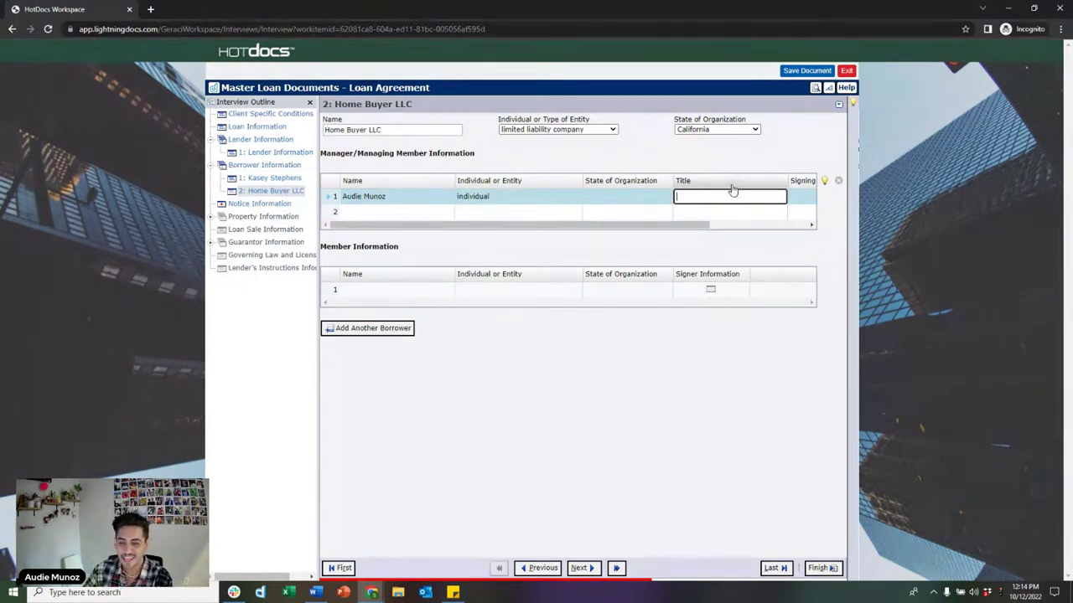
{"action": "type", "text": "Manager"}
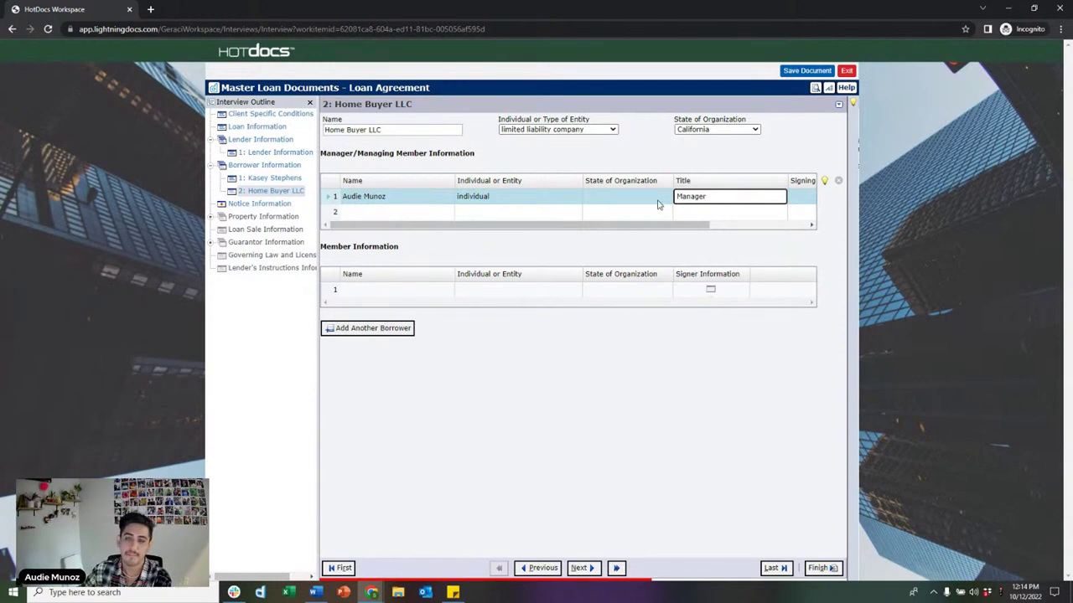
Step: Change the manager's entity type to limited liability company and review the new signing page
{"action": "left_click", "coordinate": [527, 201]}
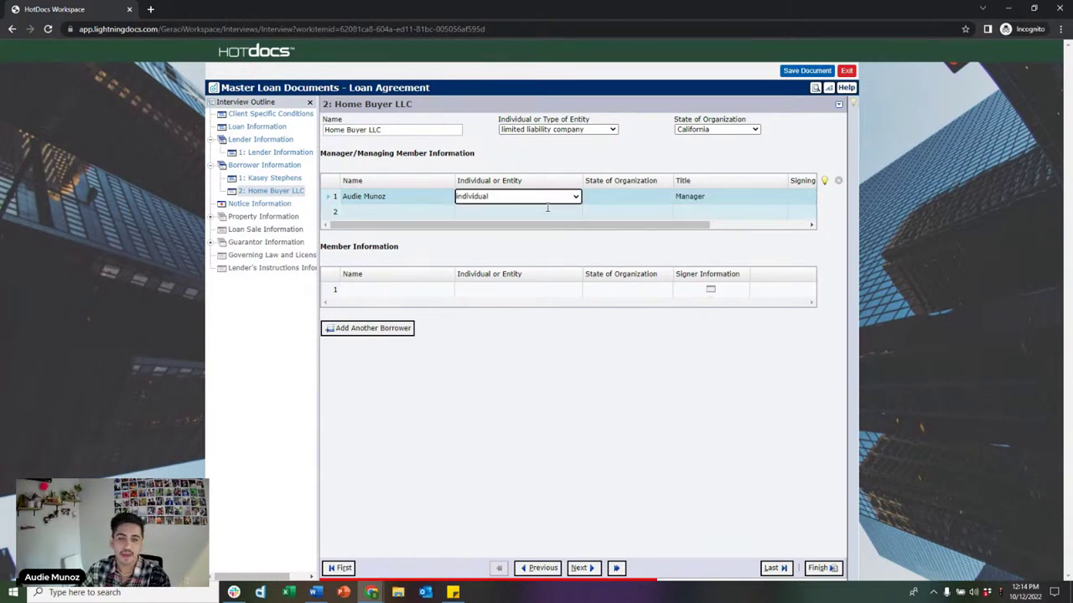
{"action": "left_click", "coordinate": [547, 210]}
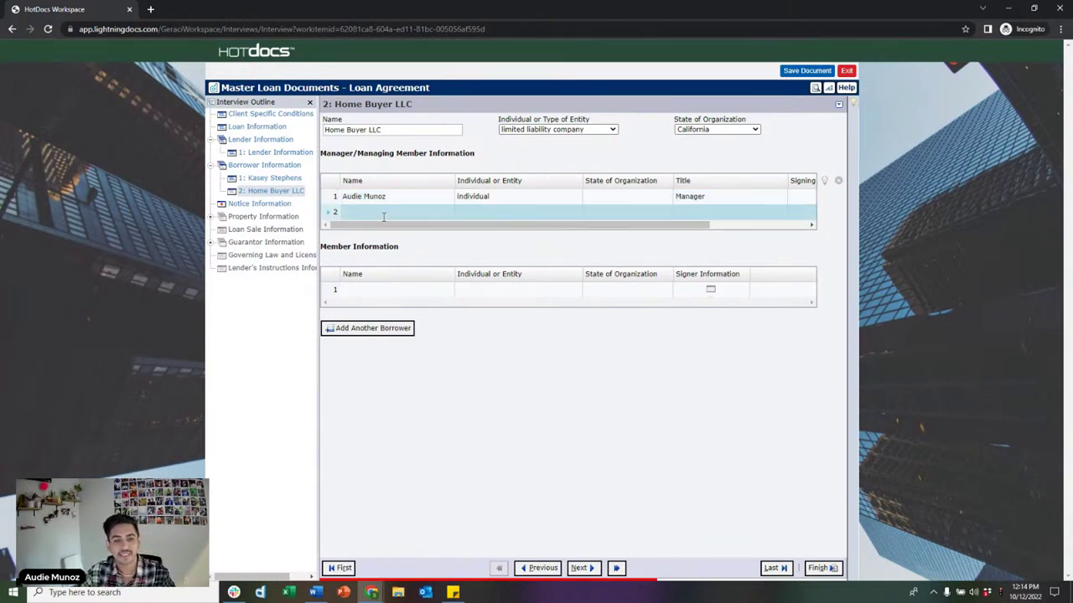
{"action": "left_click", "coordinate": [548, 199]}
{"action": "left_click", "coordinate": [576, 197]}
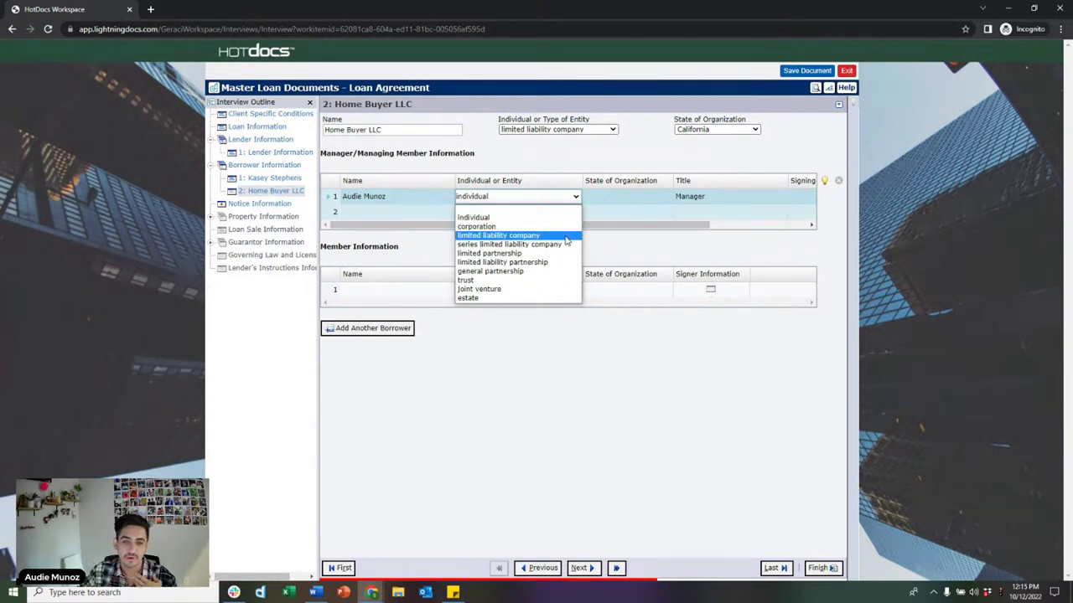
{"action": "left_click", "coordinate": [566, 237]}
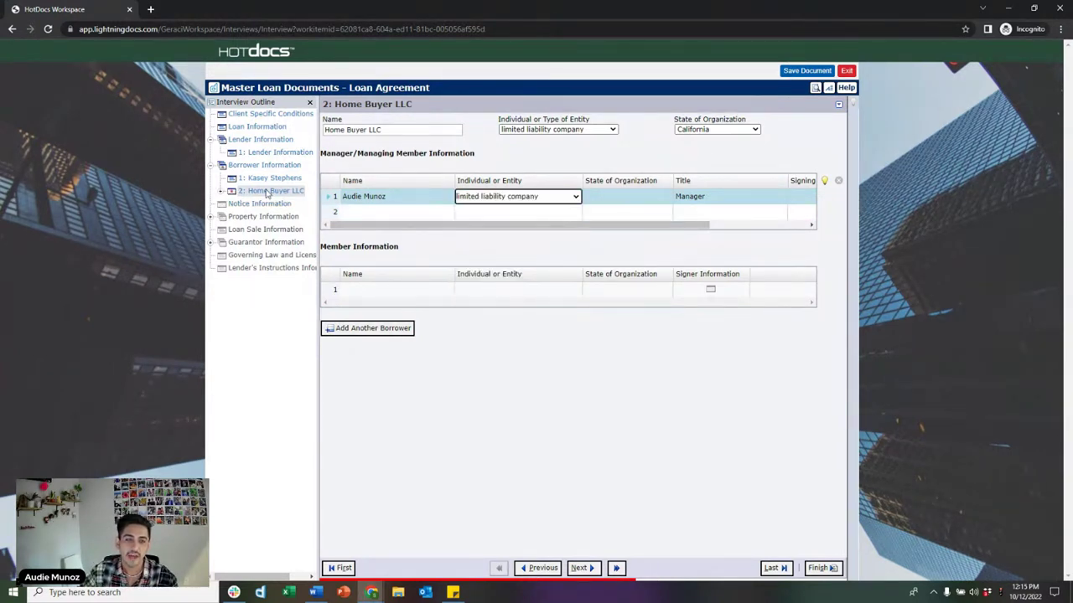
{"action": "left_click", "coordinate": [274, 206]}
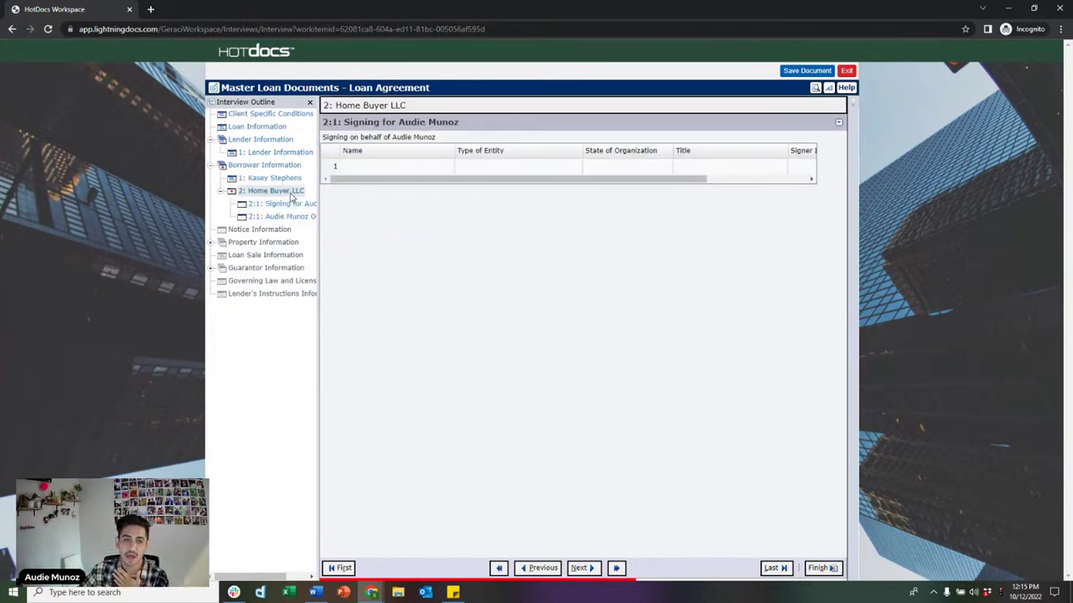
{"action": "left_click", "coordinate": [291, 196]}
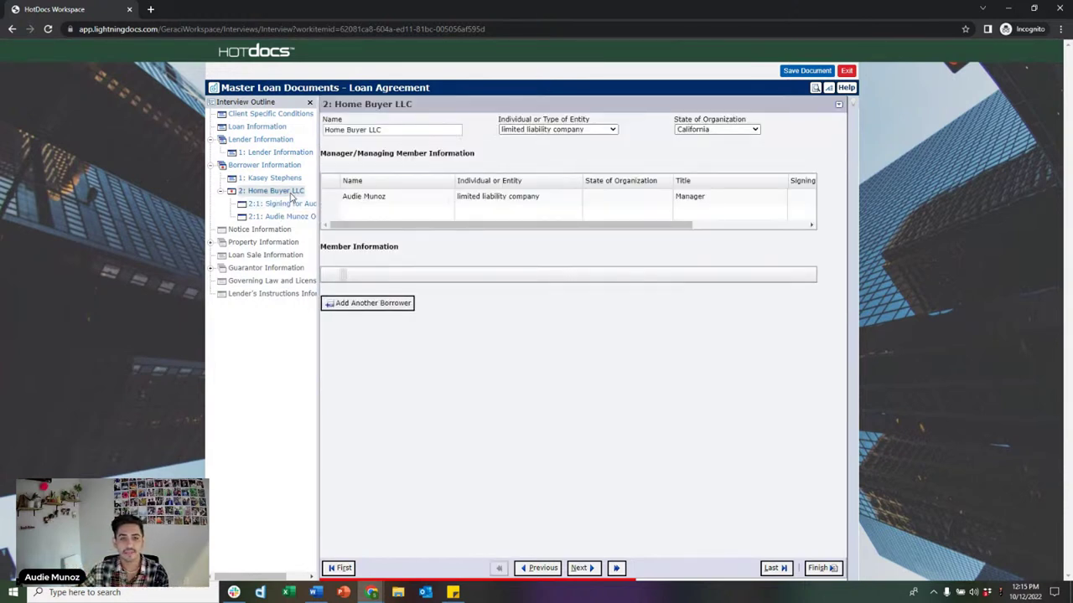
{"action": "left_click", "coordinate": [575, 197]}
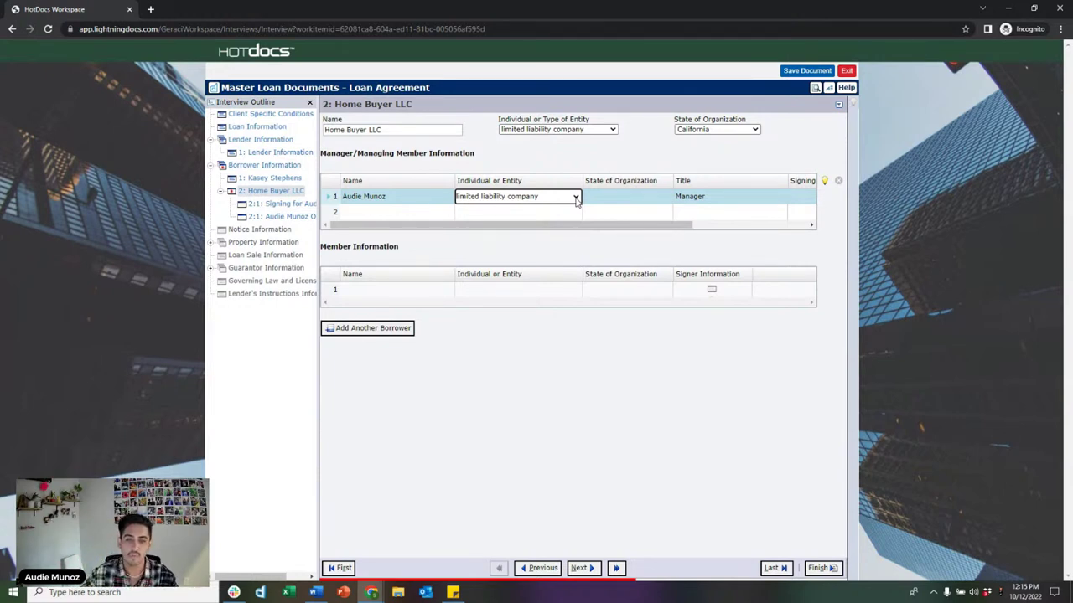
Step: Revert the manager to individual and add the same person as an individual in Member Information row 1
{"action": "left_click", "coordinate": [576, 198]}
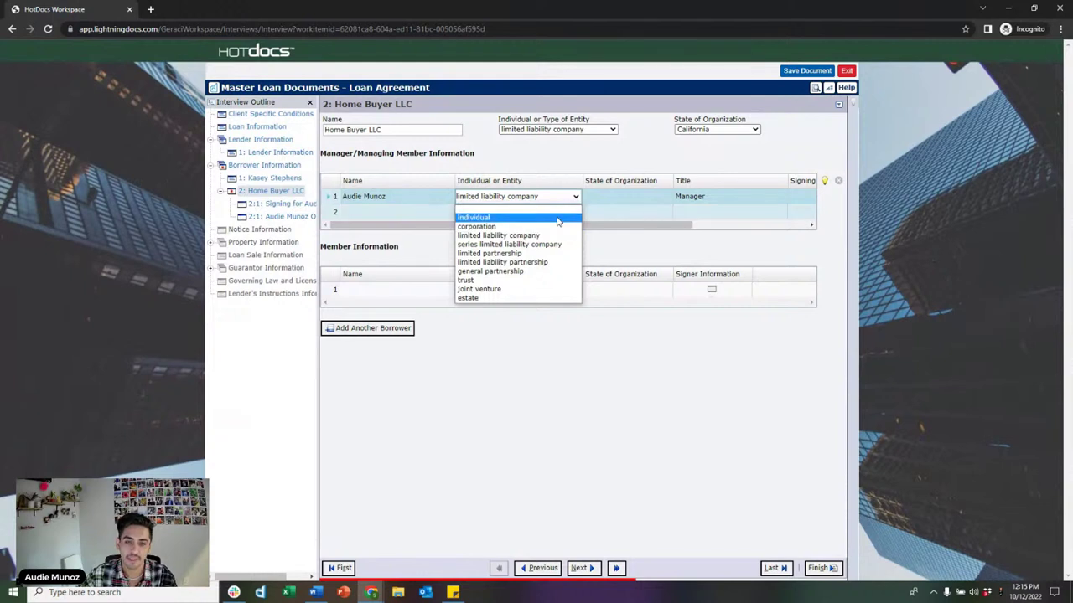
{"action": "left_click", "coordinate": [557, 218]}
{"action": "left_click", "coordinate": [451, 290]}
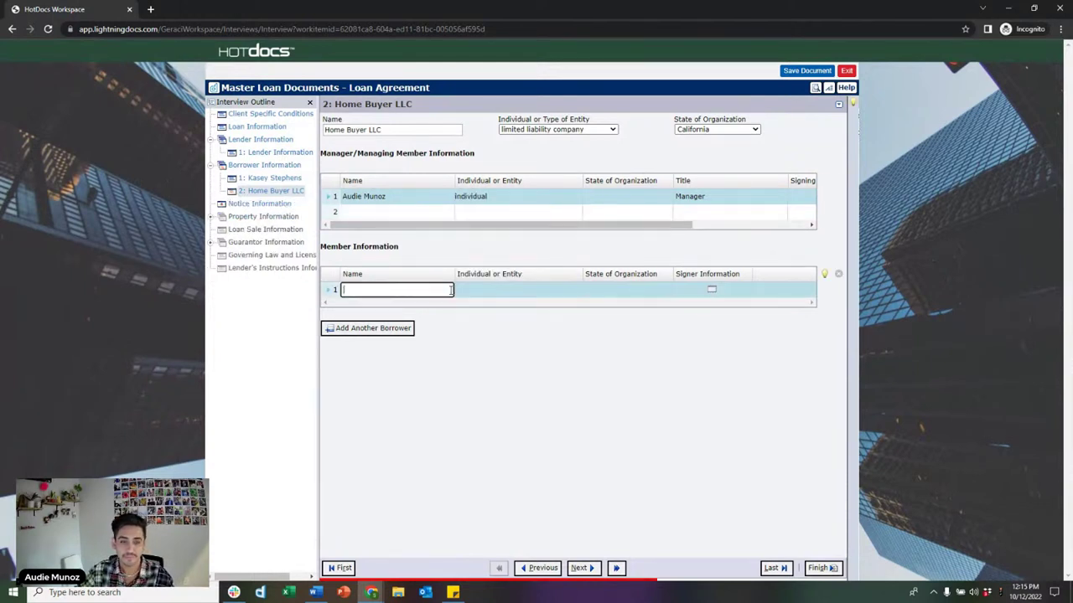
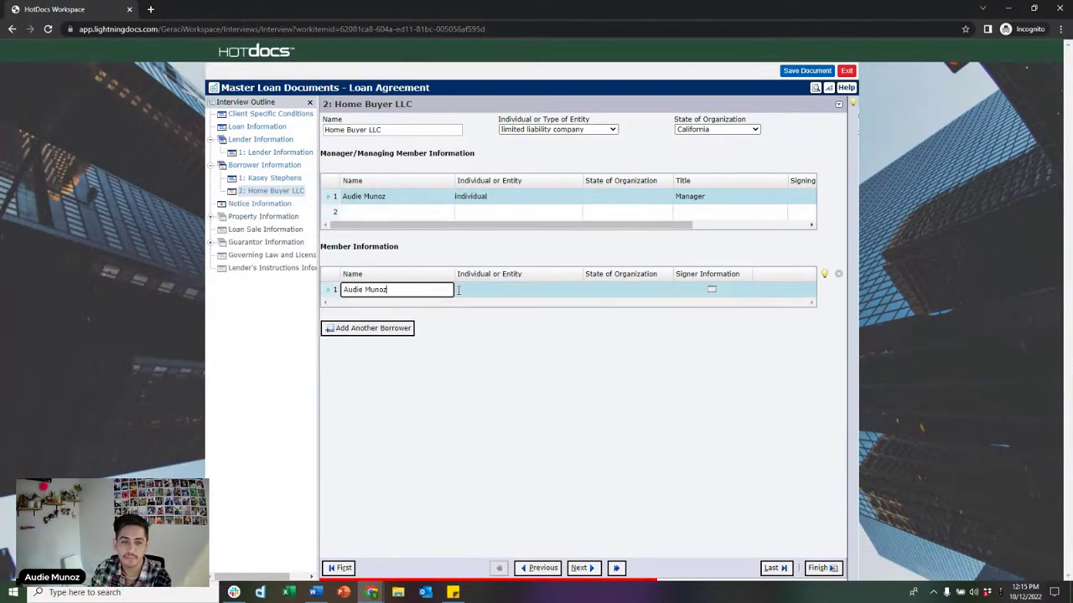
{"action": "key", "text": "Return"}
{"action": "left_click", "coordinate": [459, 290]}
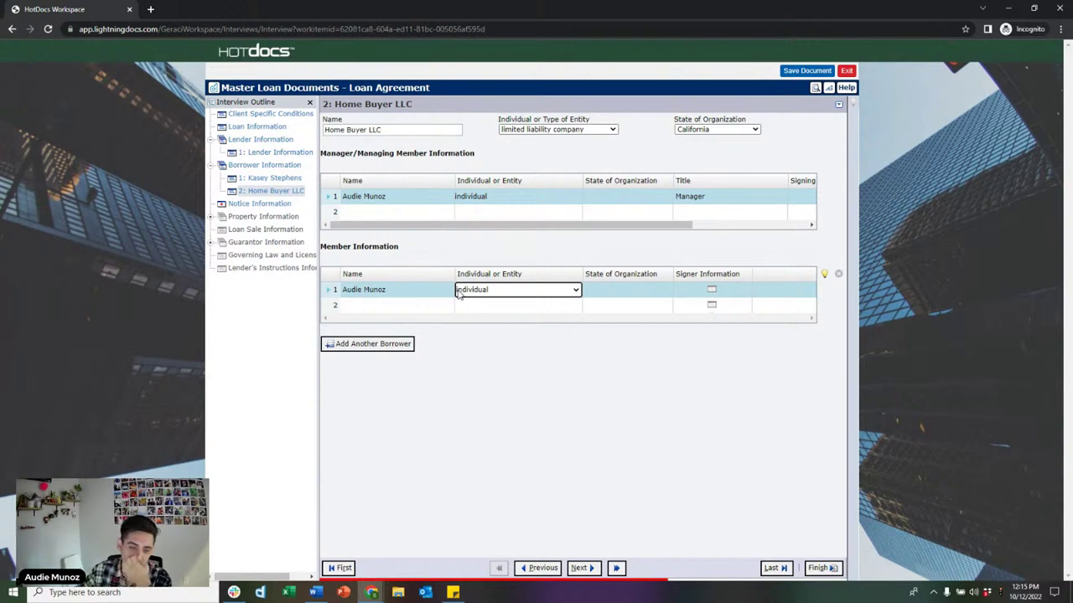
{"action": "left_click", "coordinate": [513, 358]}
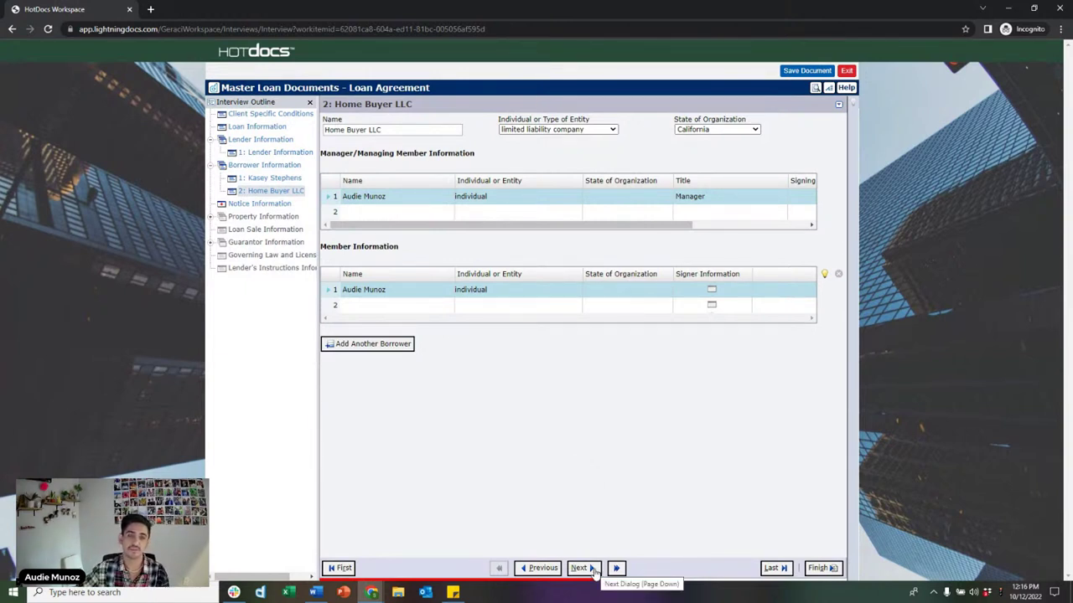
Step: On Notice Information, enter the borrower's notice address in Irvine, California
{"action": "left_click", "coordinate": [593, 569]}
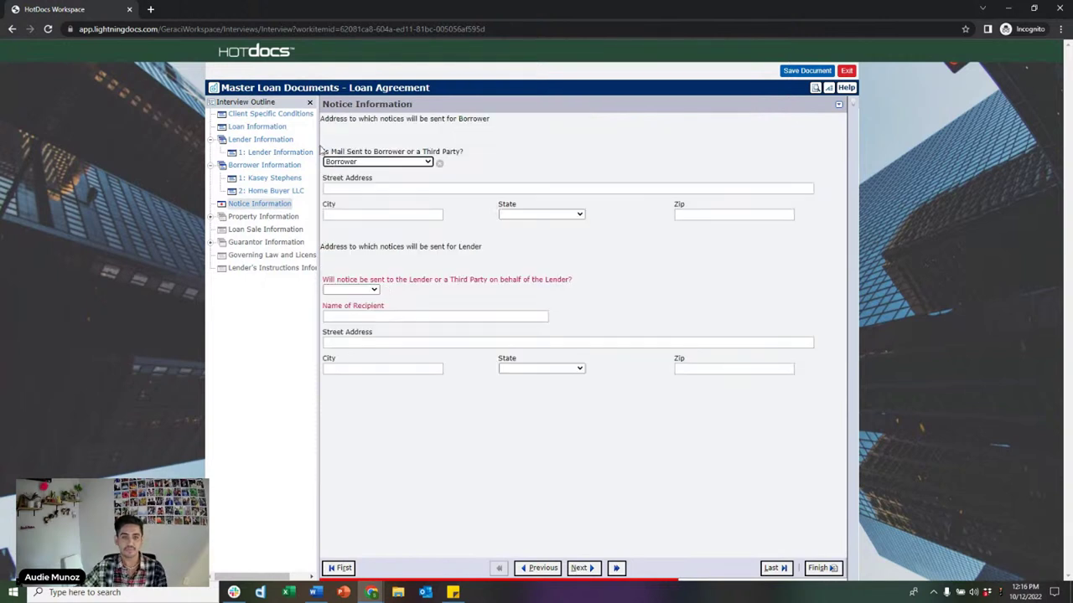
{"action": "left_click", "coordinate": [458, 190]}
{"action": "type", "text": "12"}
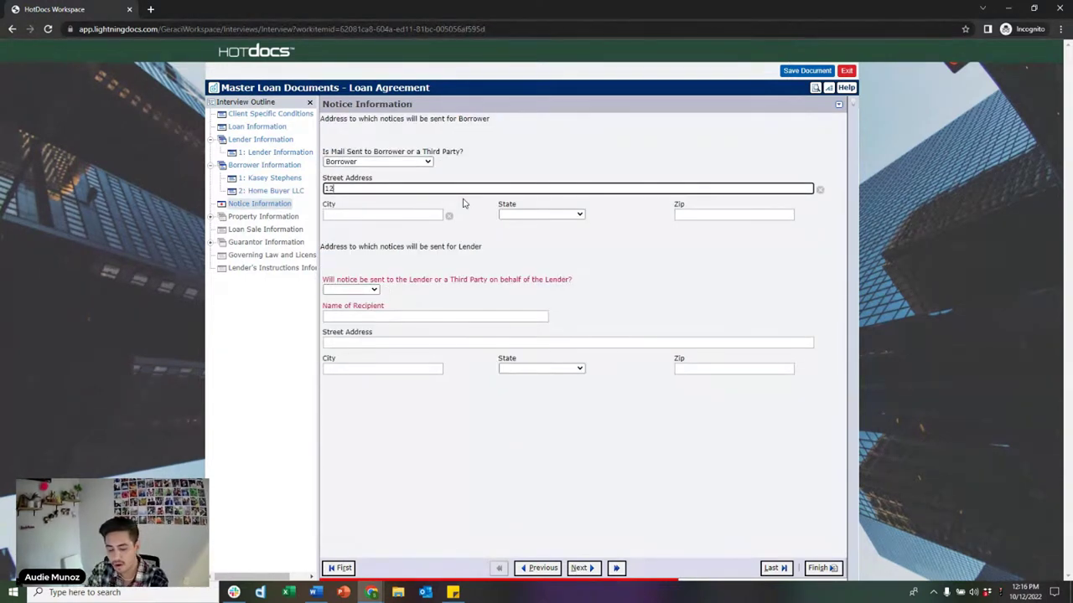
{"action": "type", "text": "3 Main Street"}
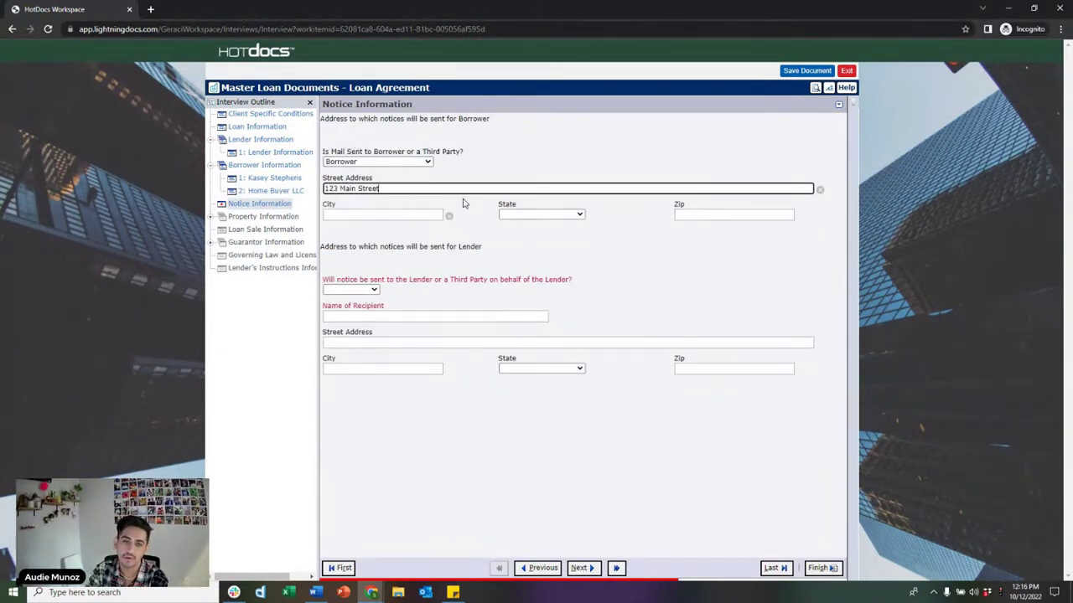
{"action": "key", "text": "Tab"}
{"action": "type", "text": "Irvine"}
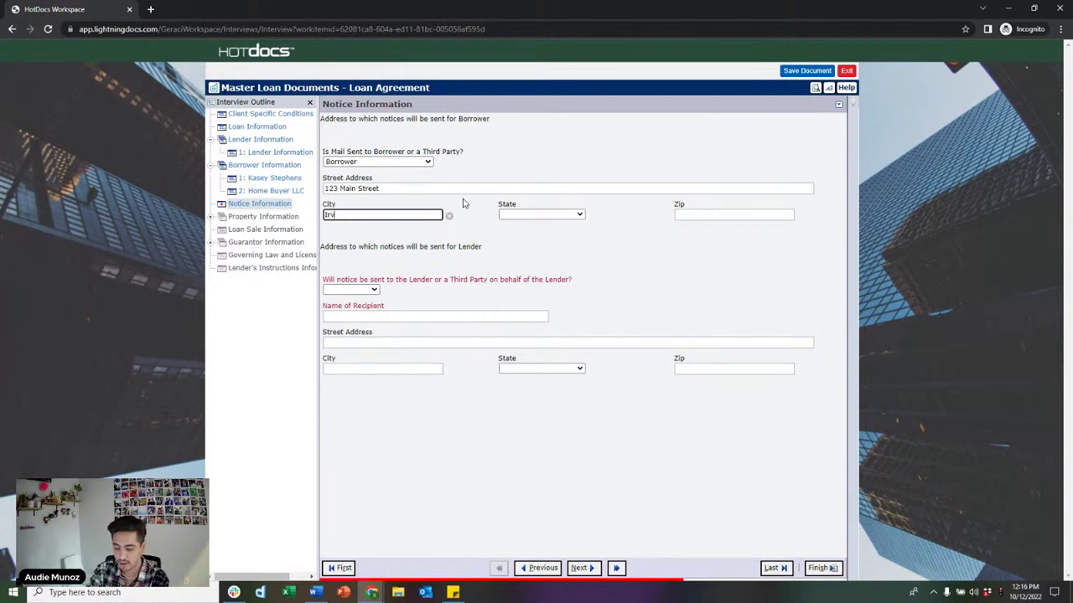
{"action": "key", "text": "Tab"}
{"action": "key", "text": "c"}
{"action": "key", "text": "Tab"}
{"action": "type", "text": "92618"}
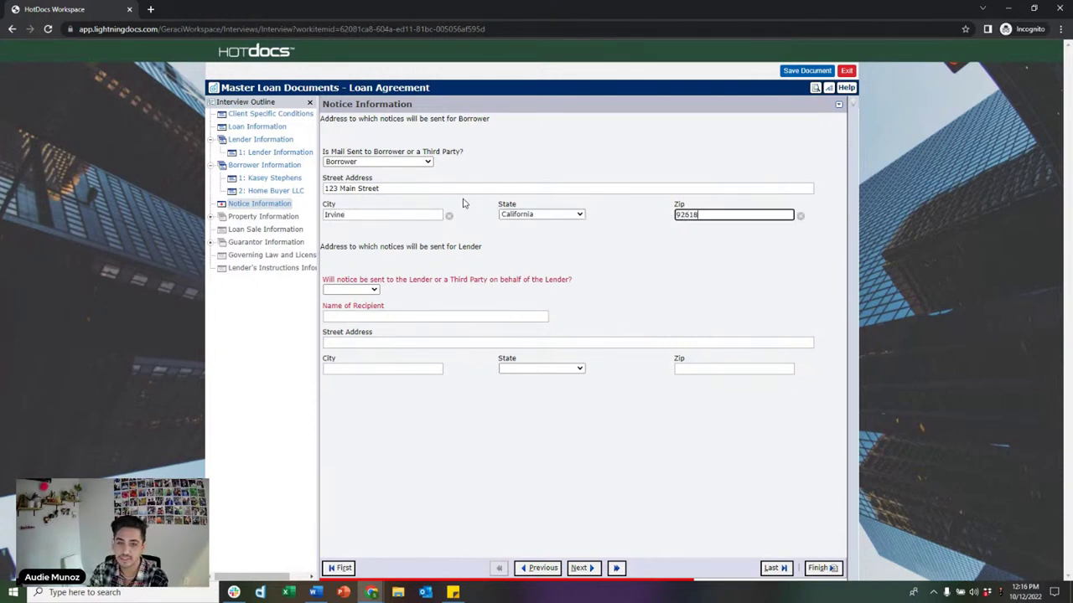
Step: Add Lender as a notice recipient with its notice address in Irvine, California
{"action": "key", "text": "Tab"}
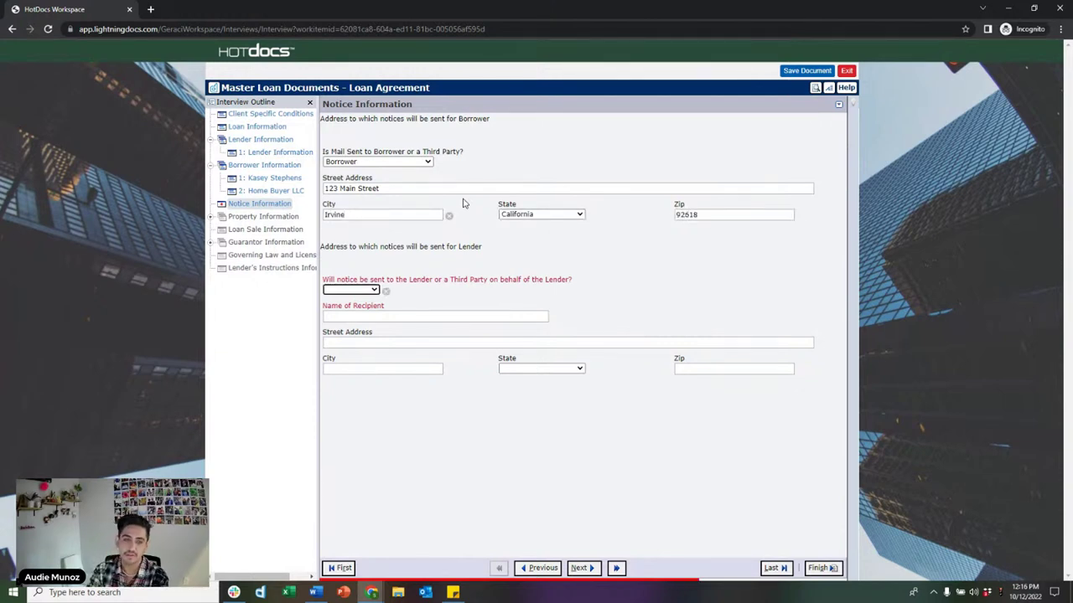
{"action": "key", "text": "l"}
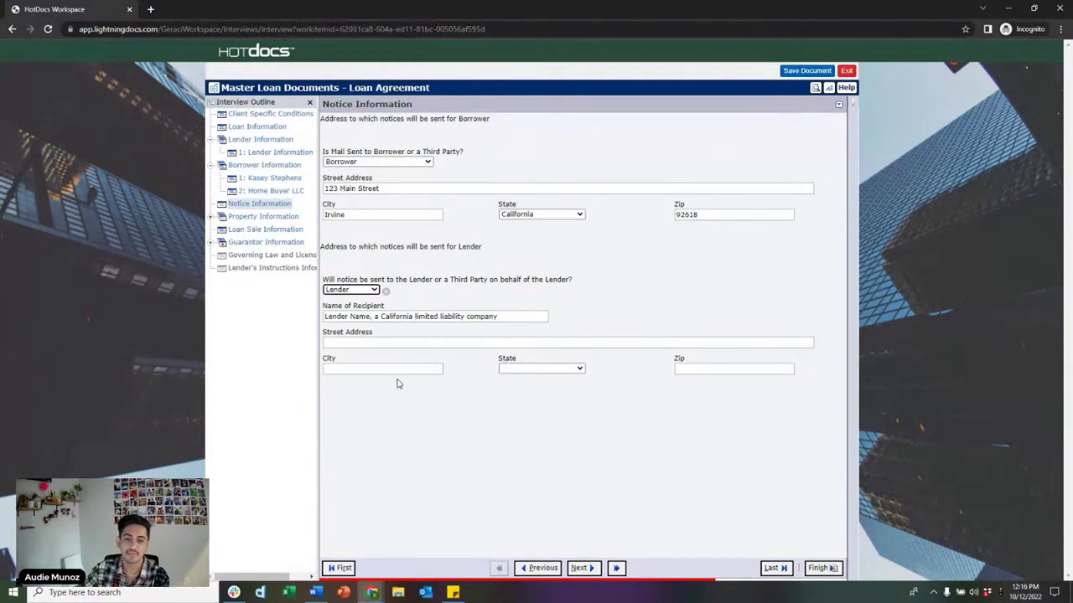
{"action": "left_click", "coordinate": [436, 343]}
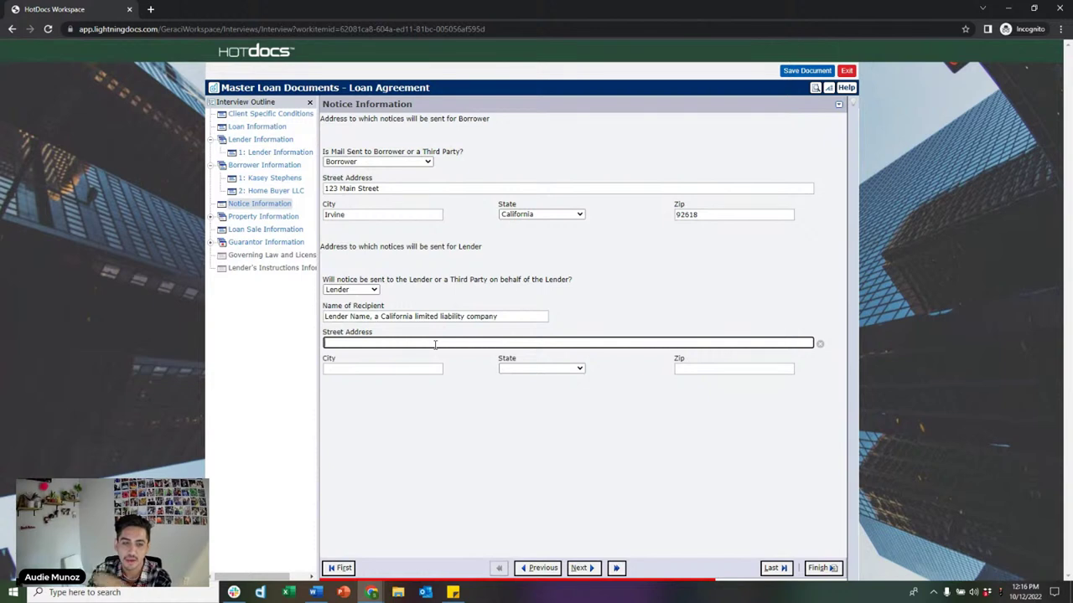
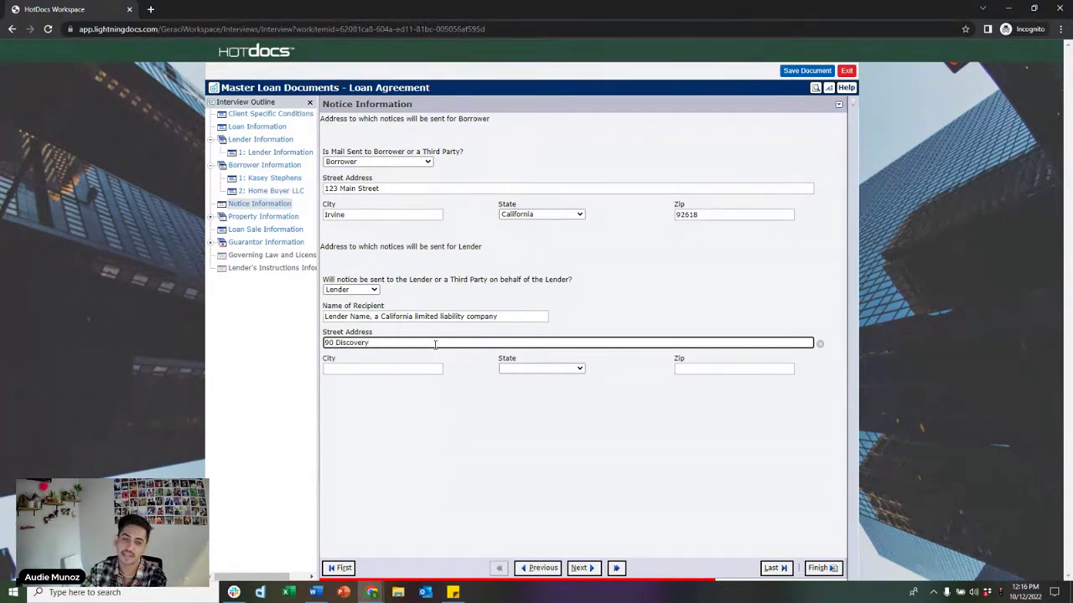
{"action": "key", "text": "Tab"}
{"action": "type", "text": "Ir"}
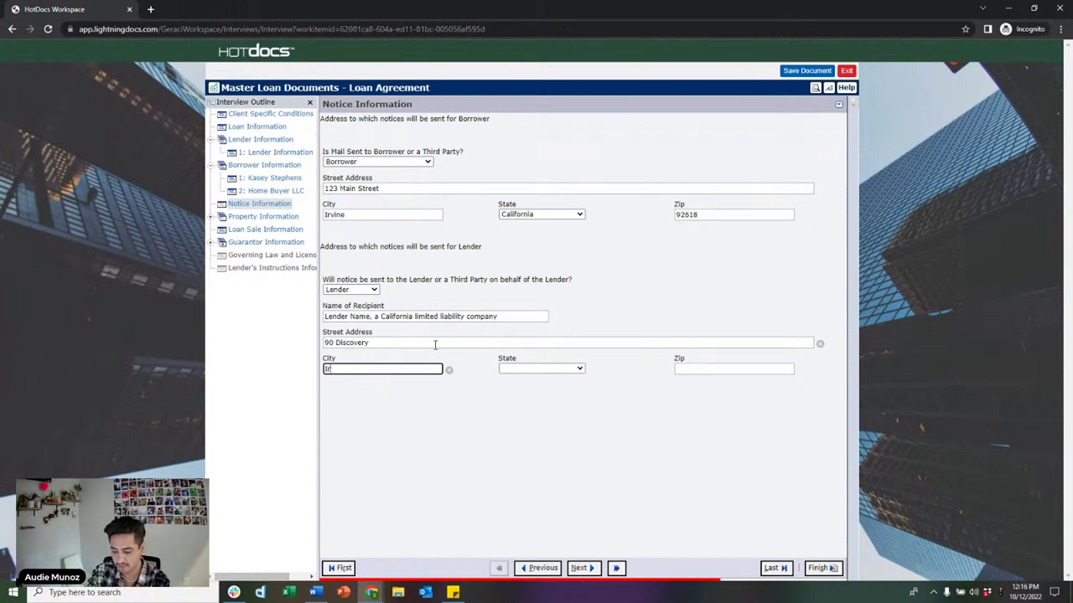
{"action": "type", "text": "vine"}
{"action": "key", "text": "Tab"}
{"action": "key", "text": "c"}
{"action": "key", "text": "Tab"}
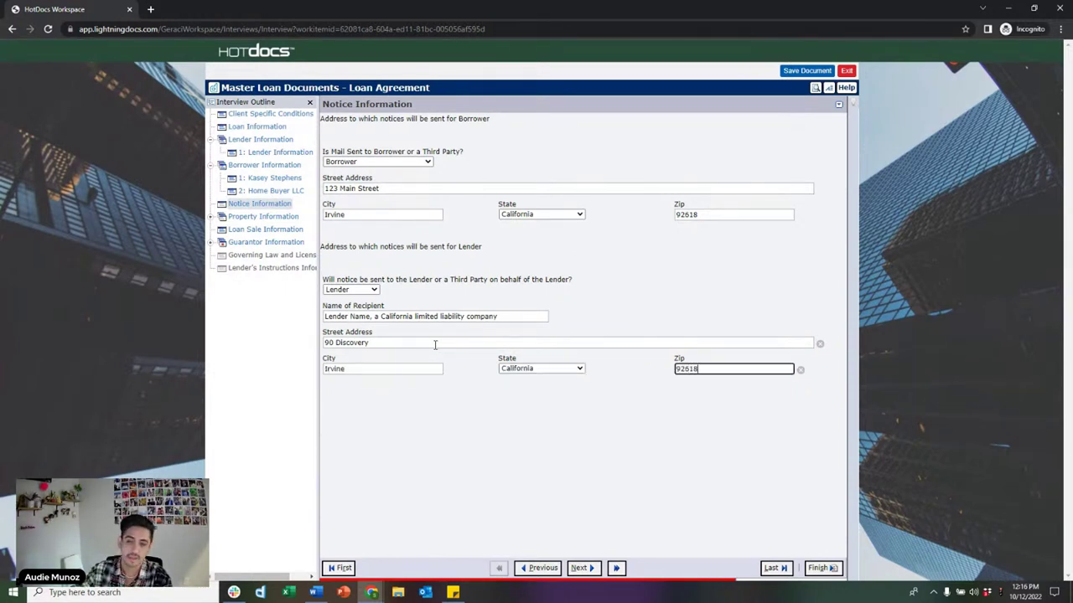
{"action": "key", "text": "Tab"}
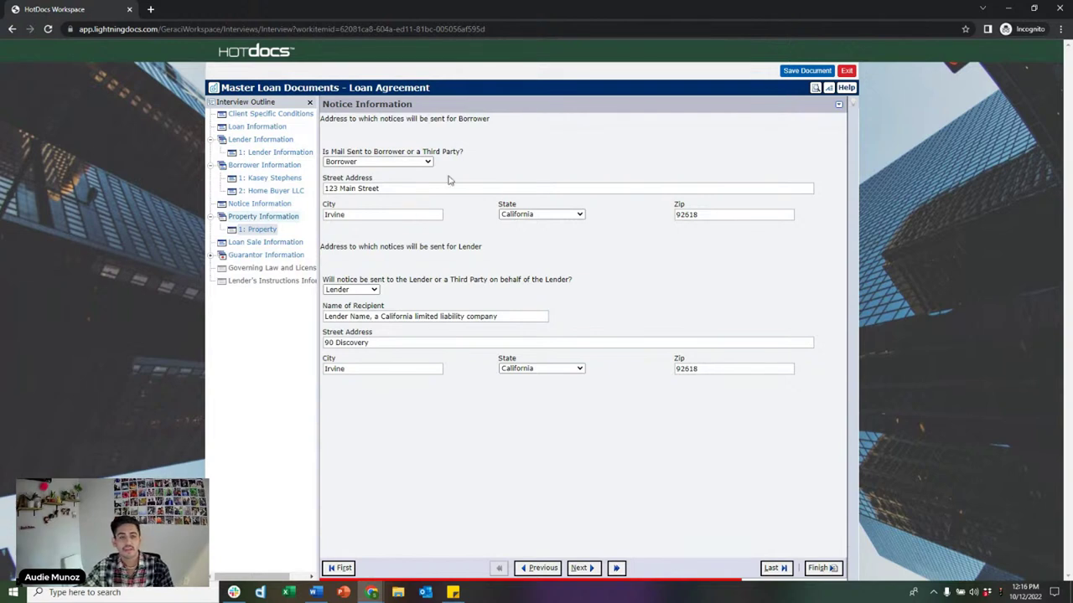
Step: Enter the property's street address, state California and Los Angeles County
{"action": "left_click", "coordinate": [450, 148]}
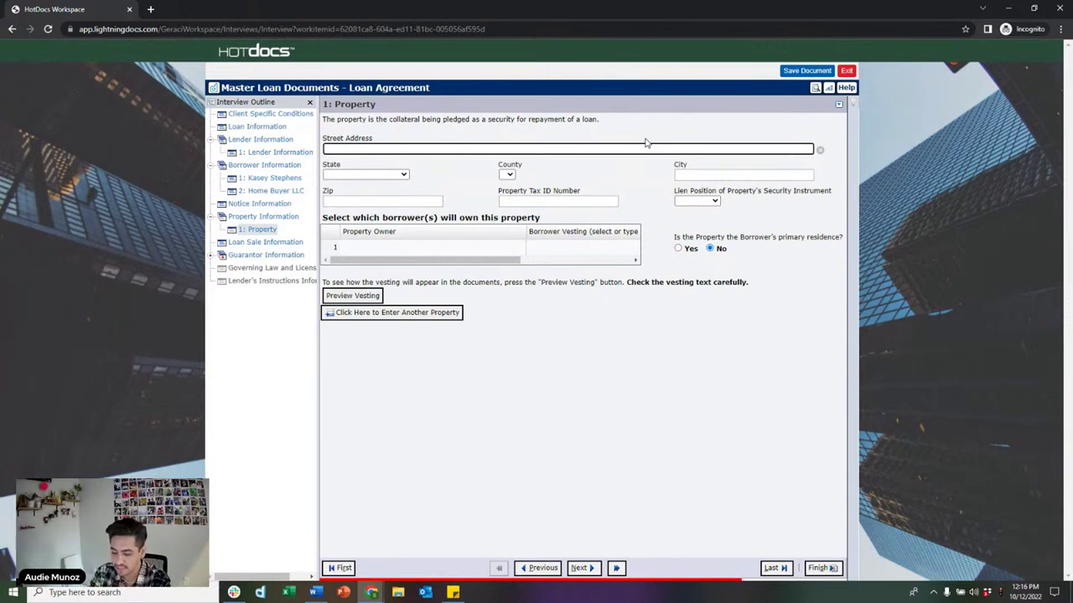
{"action": "type", "text": "2300 "}
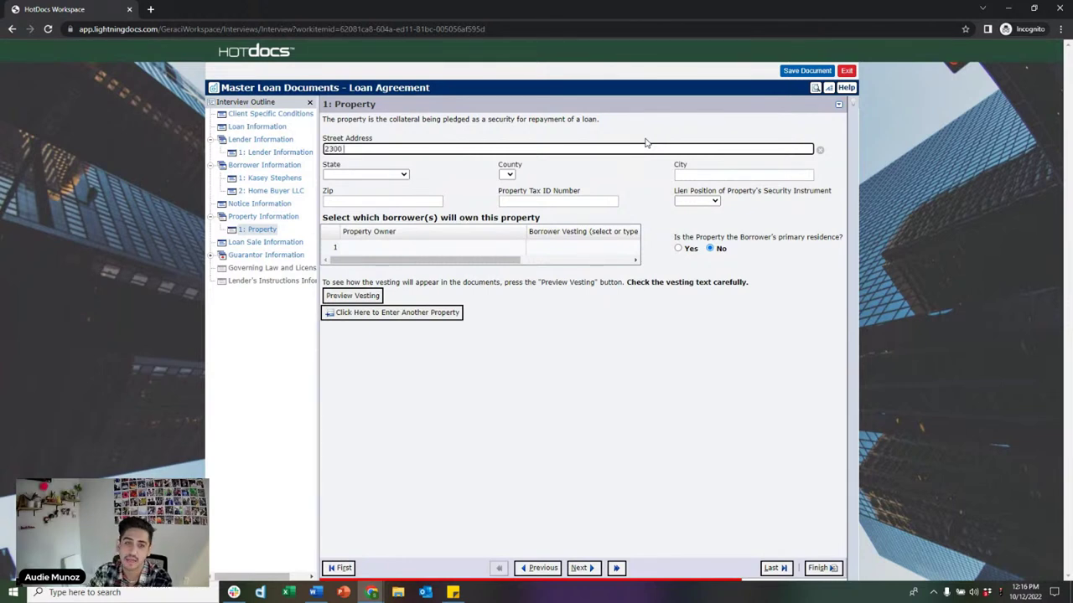
{"action": "type", "text": "Main Street"}
{"action": "key", "text": "Tab"}
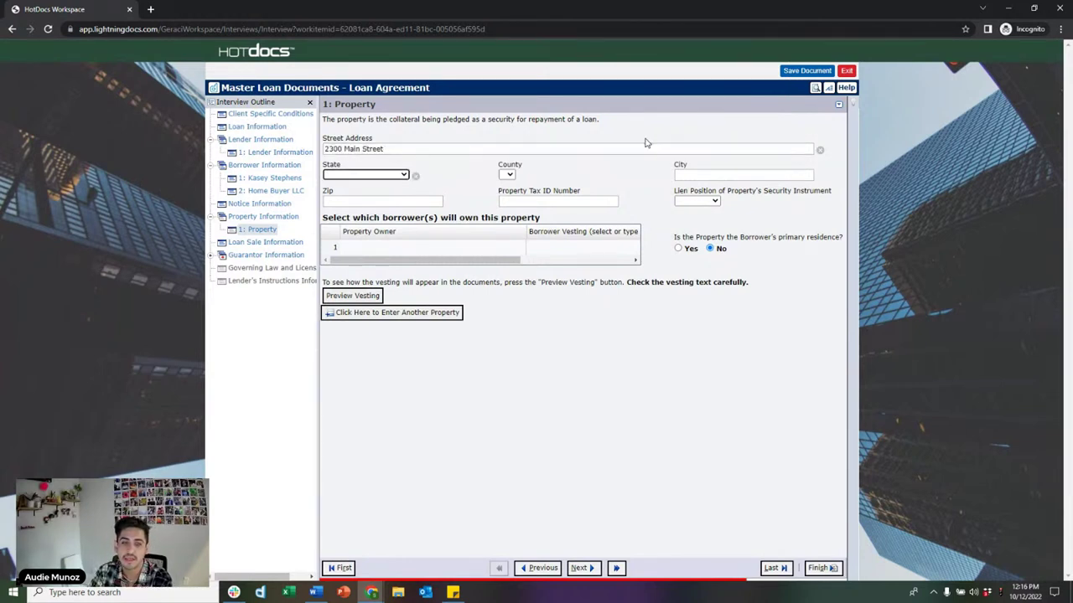
{"action": "type", "text": "c"}
{"action": "key", "text": "Tab"}
{"action": "type", "text": "l"}
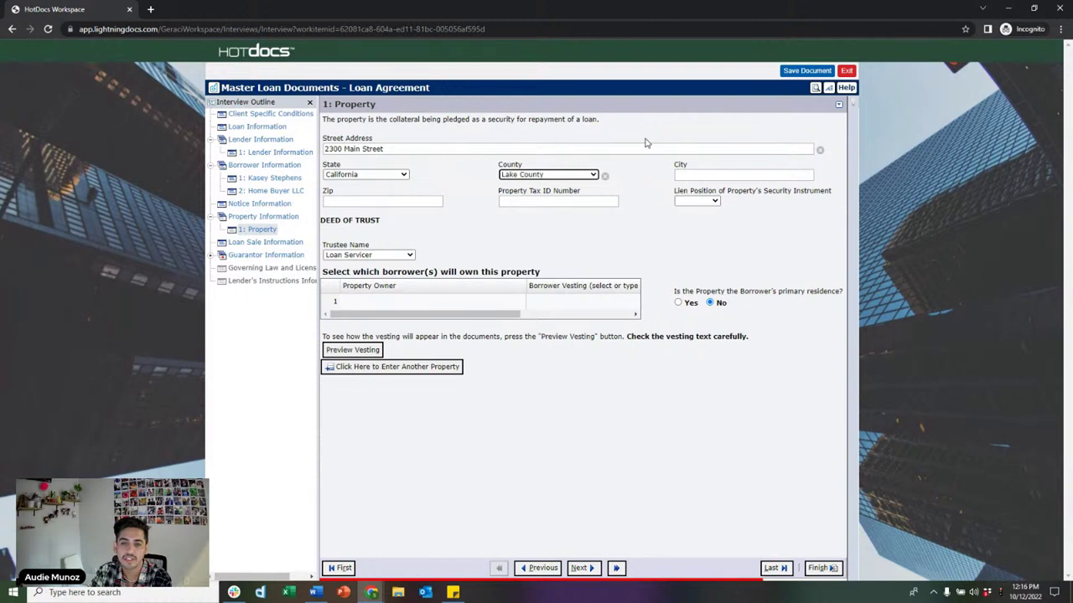
{"action": "key", "text": "Tab"}
{"action": "left_click", "coordinate": [592, 175]}
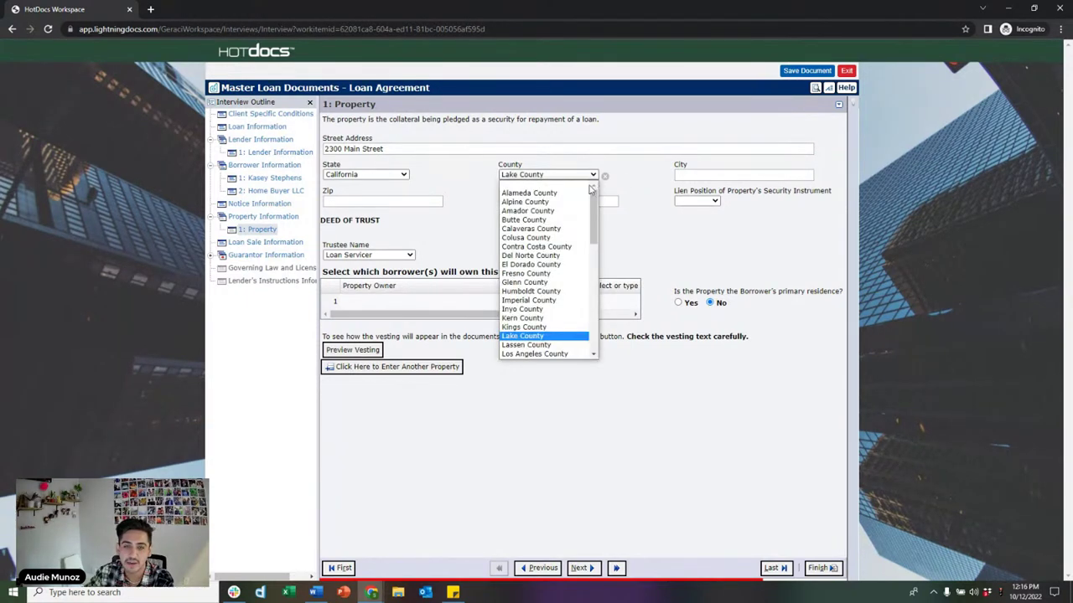
{"action": "left_click", "coordinate": [537, 345]}
Step: Fill in city Los Angeles, the zip code, the property tax ID and lien position first
{"action": "left_click", "coordinate": [734, 178]}
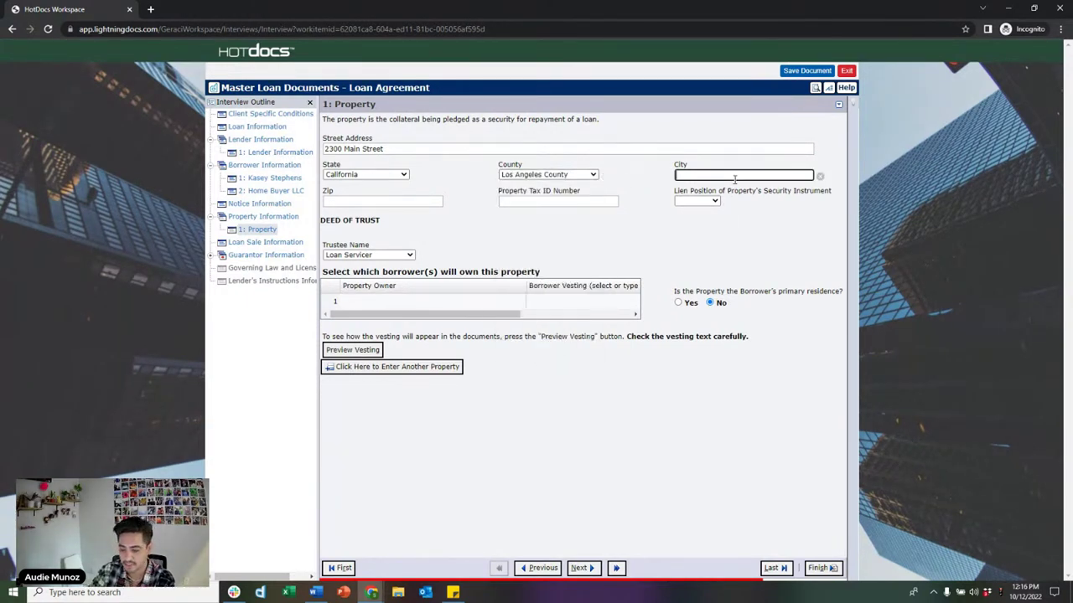
{"action": "type", "text": "Los Angeles"}
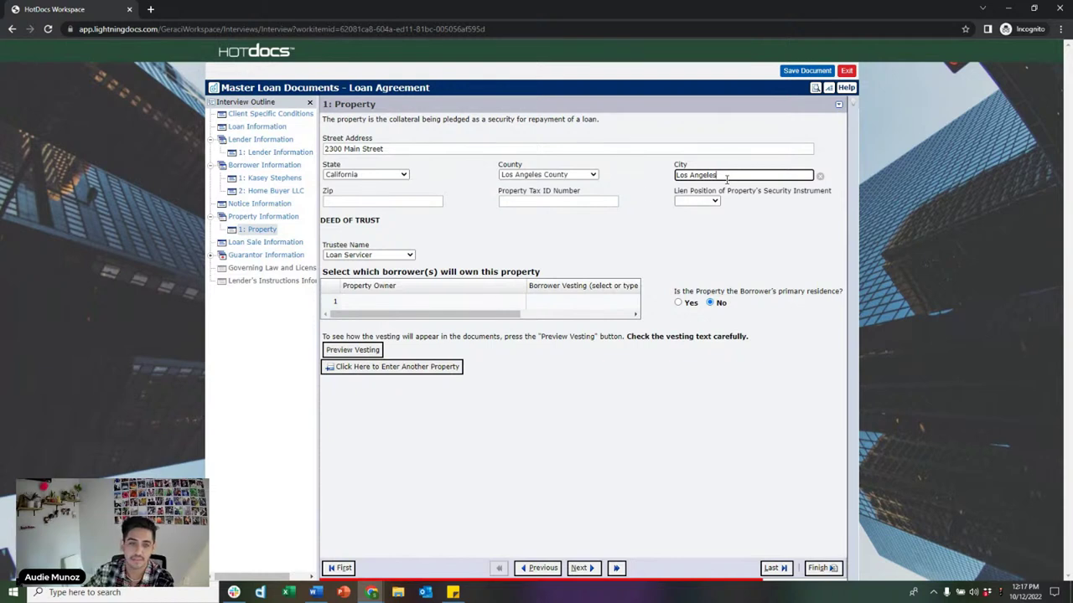
{"action": "left_click", "coordinate": [386, 202]}
{"action": "type", "text": "90210"}
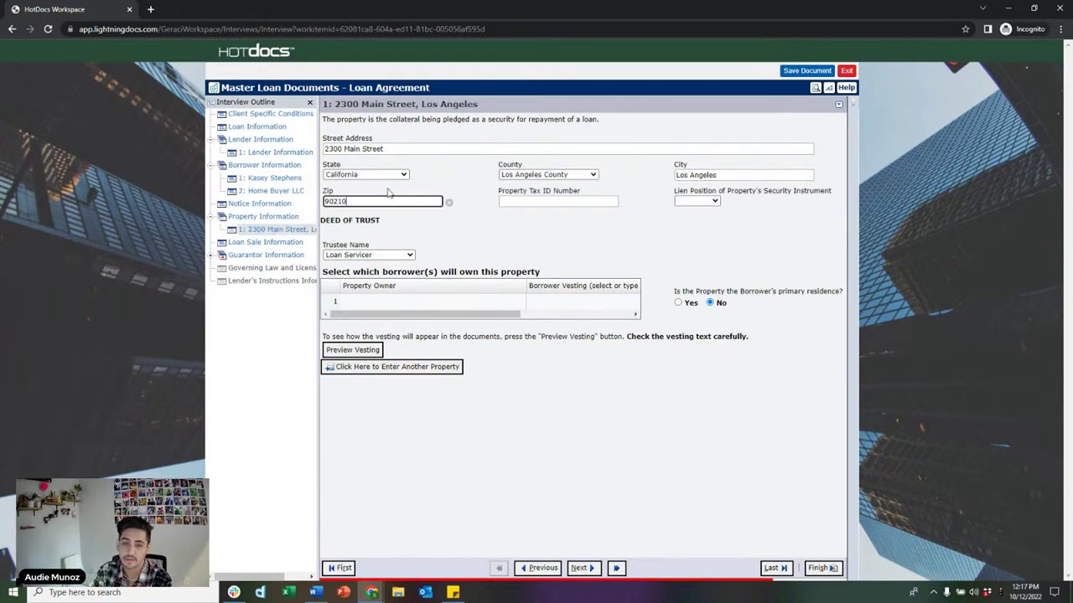
{"action": "key", "text": "Tab"}
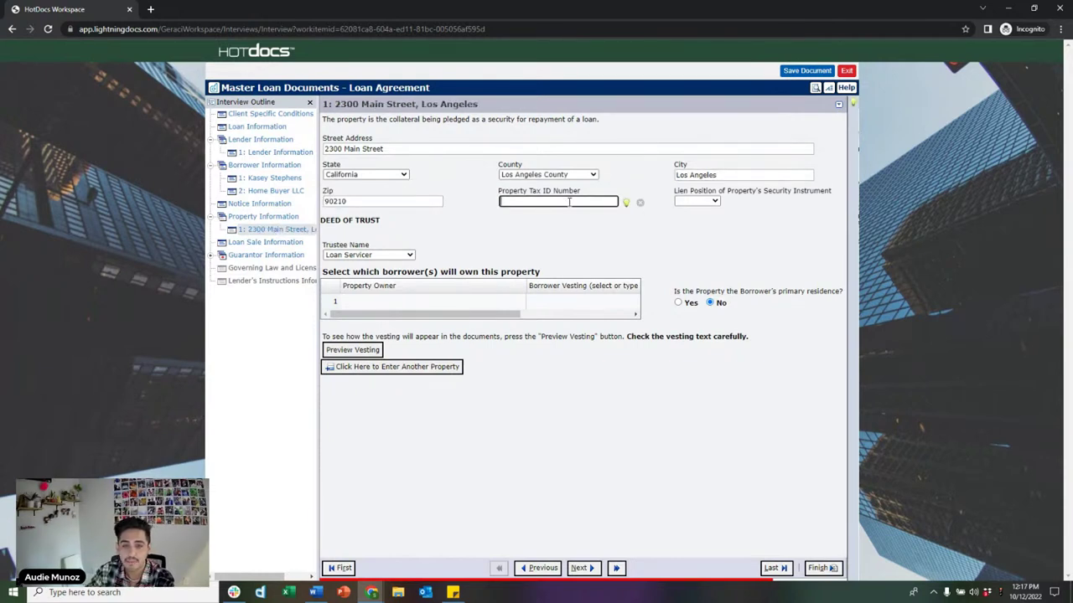
{"action": "type", "text": "1230985-0"}
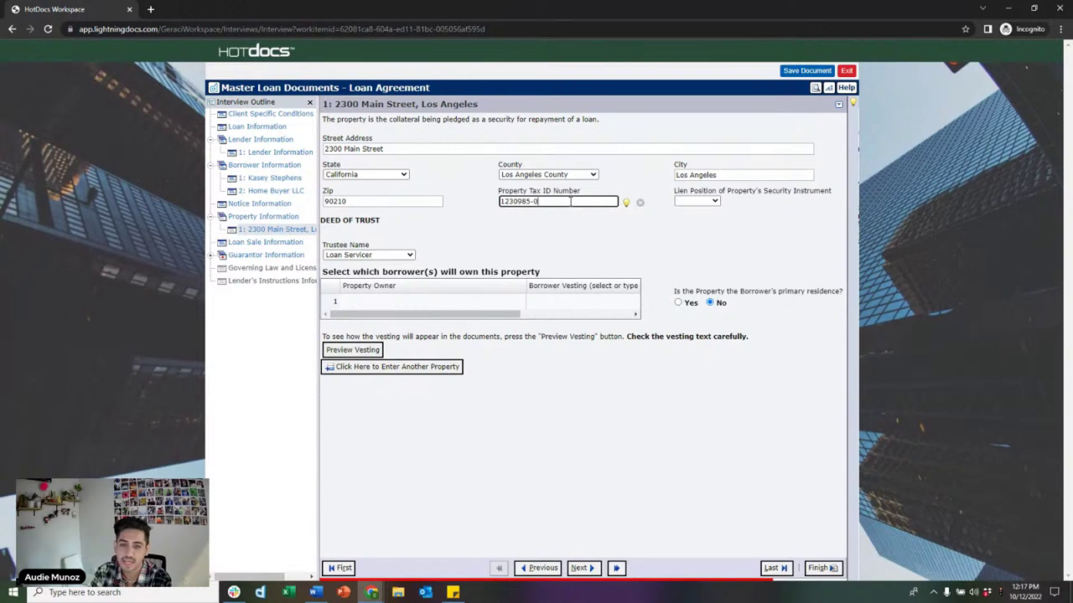
{"action": "key", "text": "Tab"}
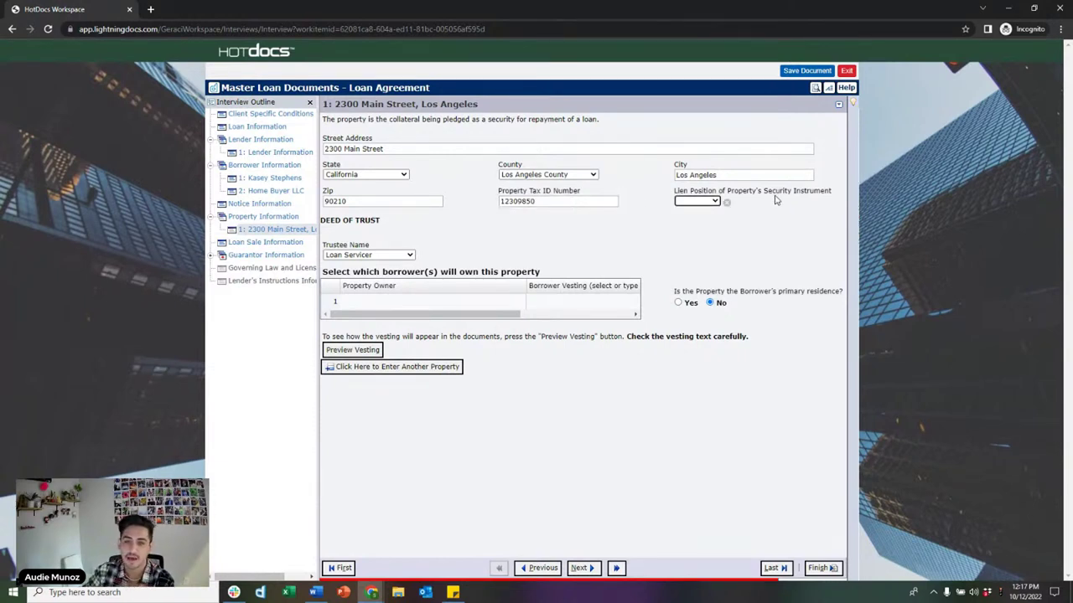
{"action": "left_click", "coordinate": [714, 202]}
{"action": "left_click", "coordinate": [714, 218]}
{"action": "left_click", "coordinate": [615, 201]}
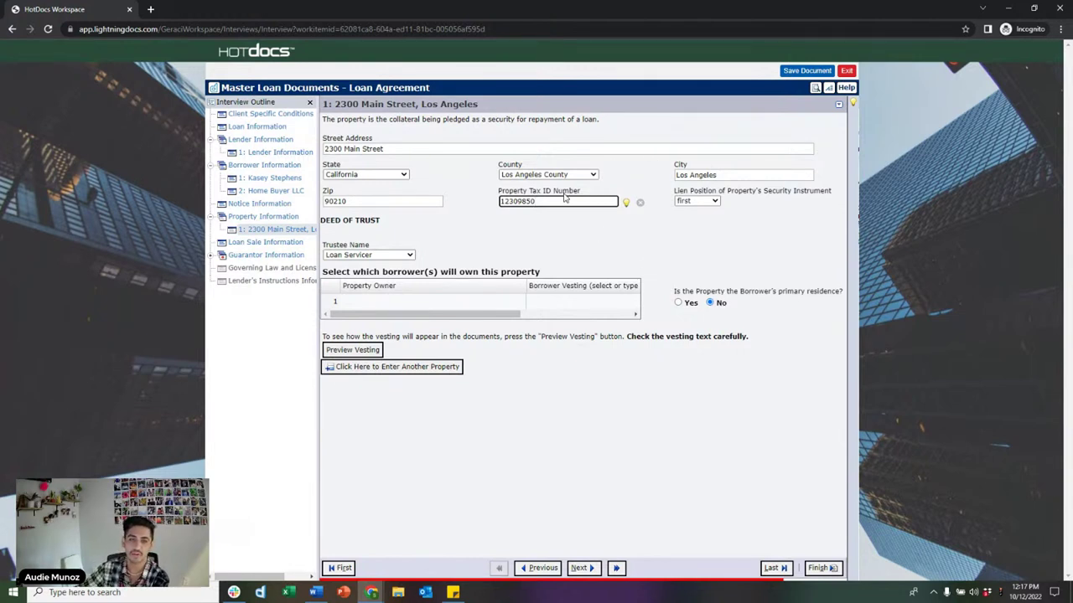
{"action": "left_click", "coordinate": [495, 238]}
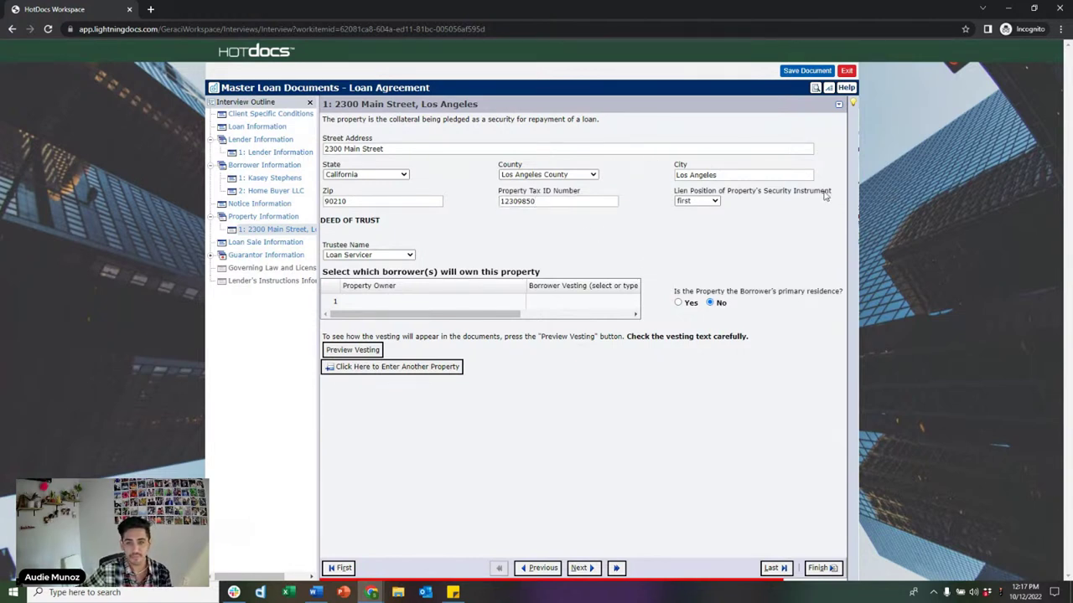
{"action": "left_click", "coordinate": [426, 302]}
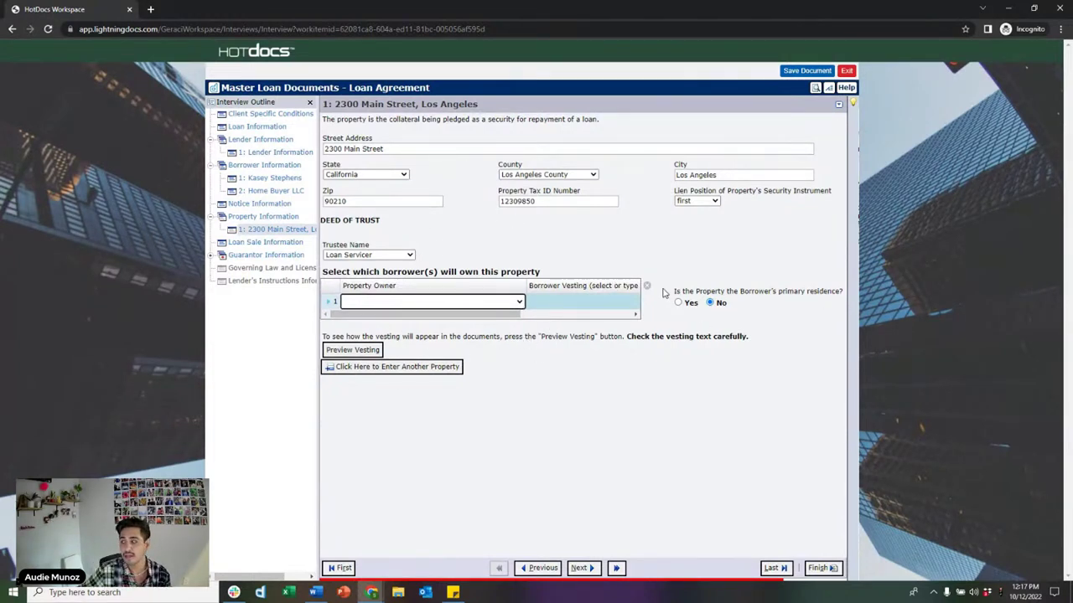
Step: Review trustee options, then try Texas with Tolesoaz Corp. d/b/a Total Lender Solutions as trustee
{"action": "left_click", "coordinate": [411, 256]}
{"action": "left_click", "coordinate": [411, 257]}
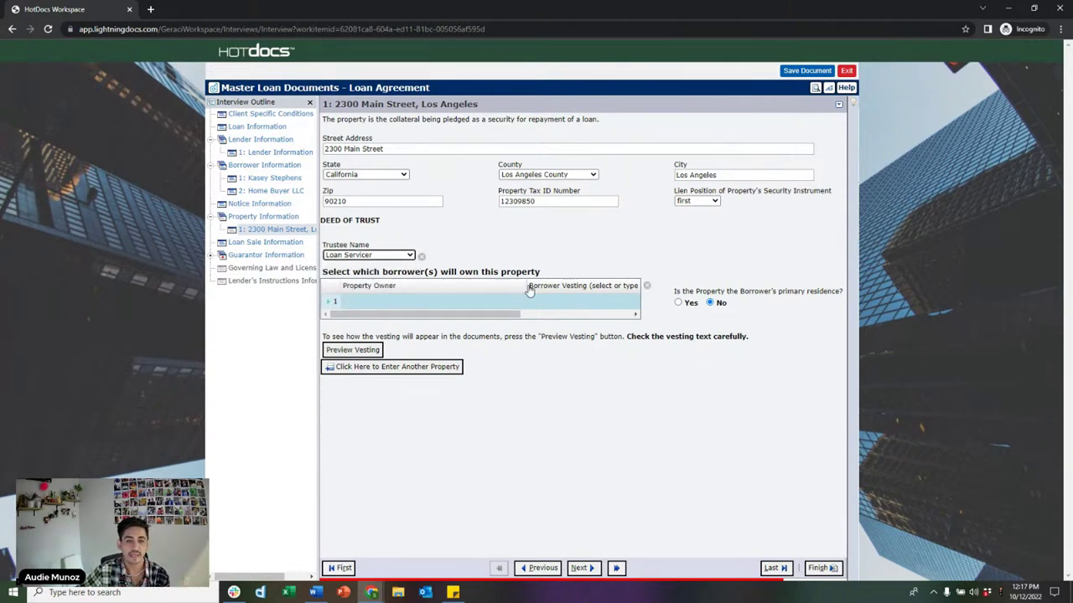
{"action": "left_click", "coordinate": [409, 257]}
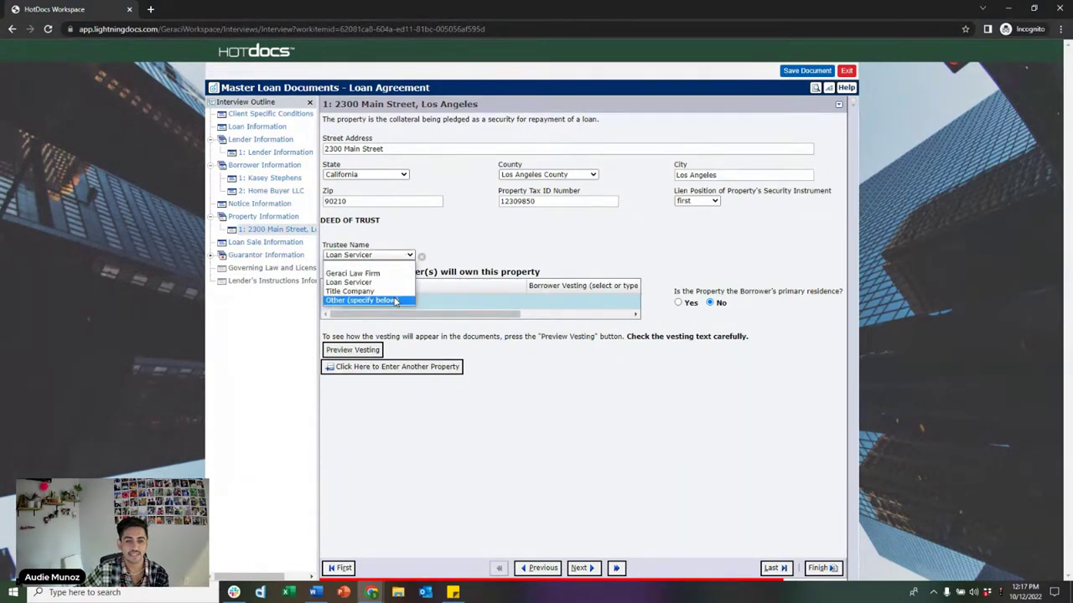
{"action": "left_click", "coordinate": [411, 258]}
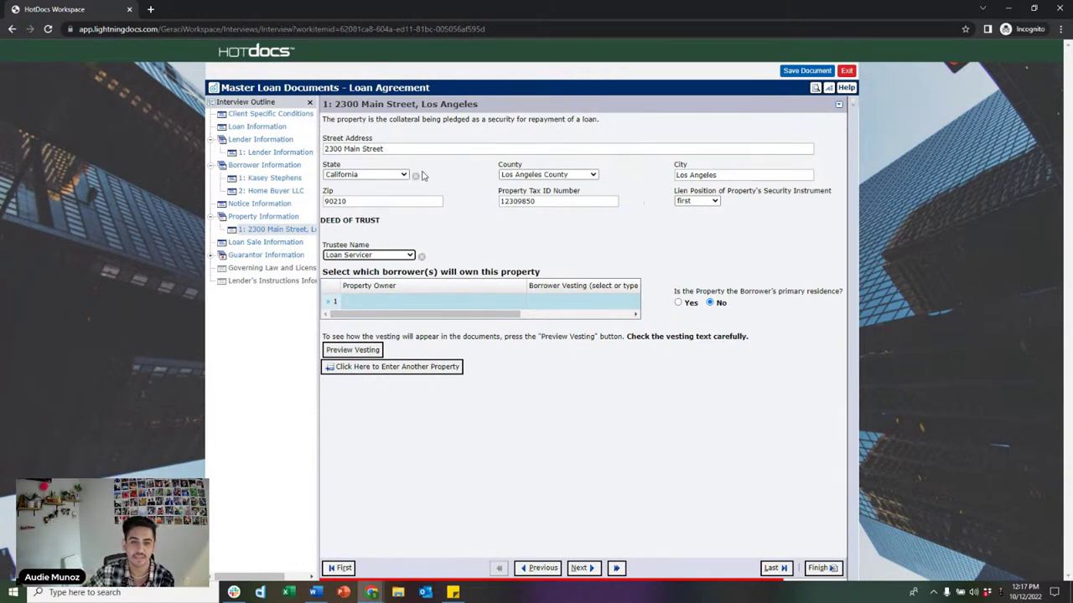
{"action": "left_click", "coordinate": [404, 175]}
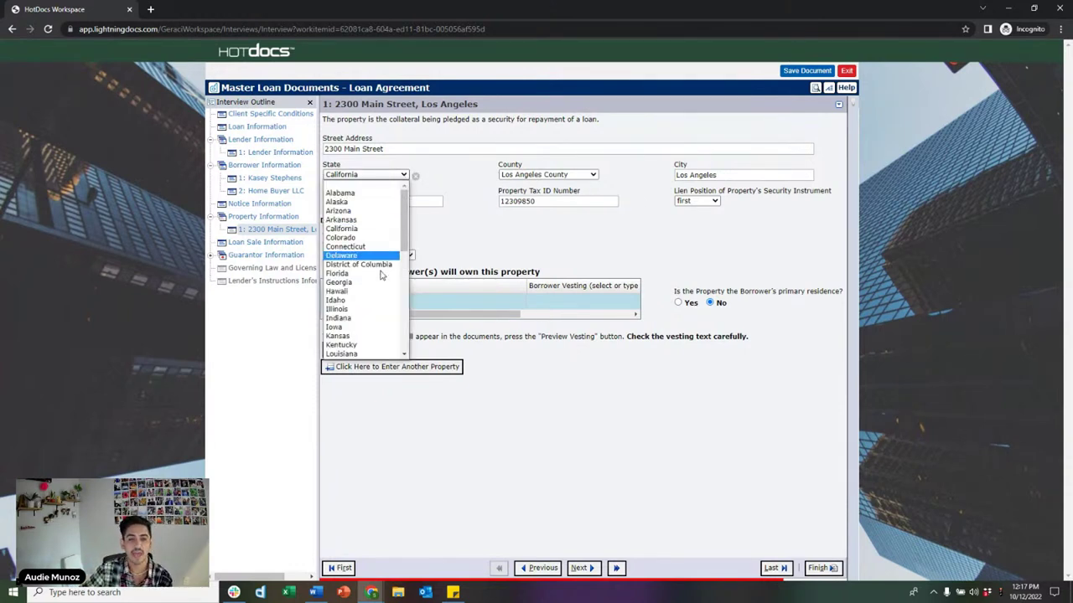
{"action": "scroll", "coordinate": [377, 297], "scroll_direction": "down", "scroll_amount": 5}
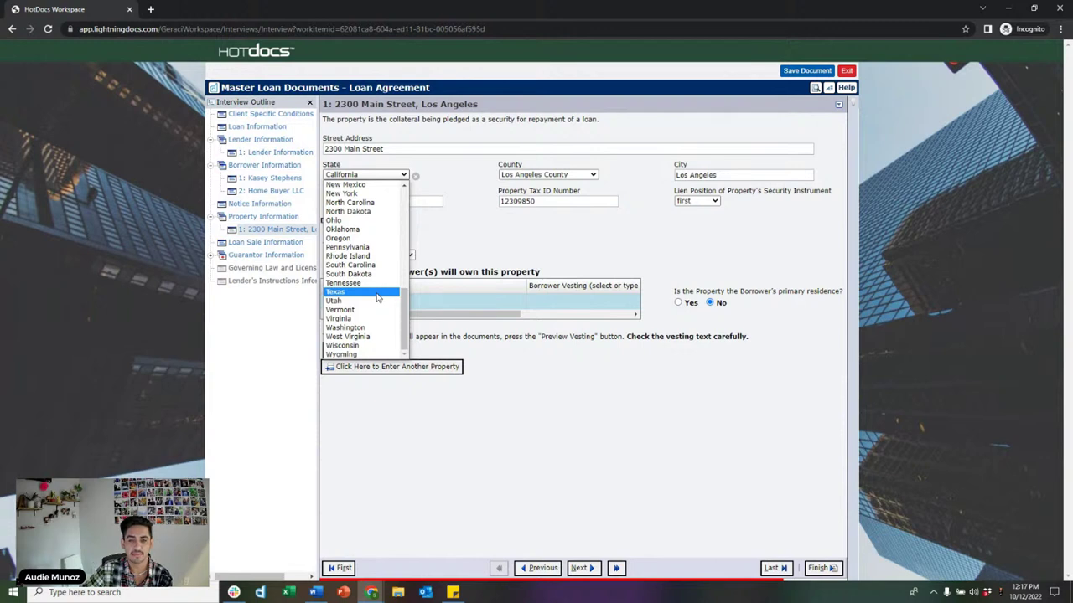
{"action": "left_click", "coordinate": [377, 295]}
{"action": "left_click", "coordinate": [474, 255]}
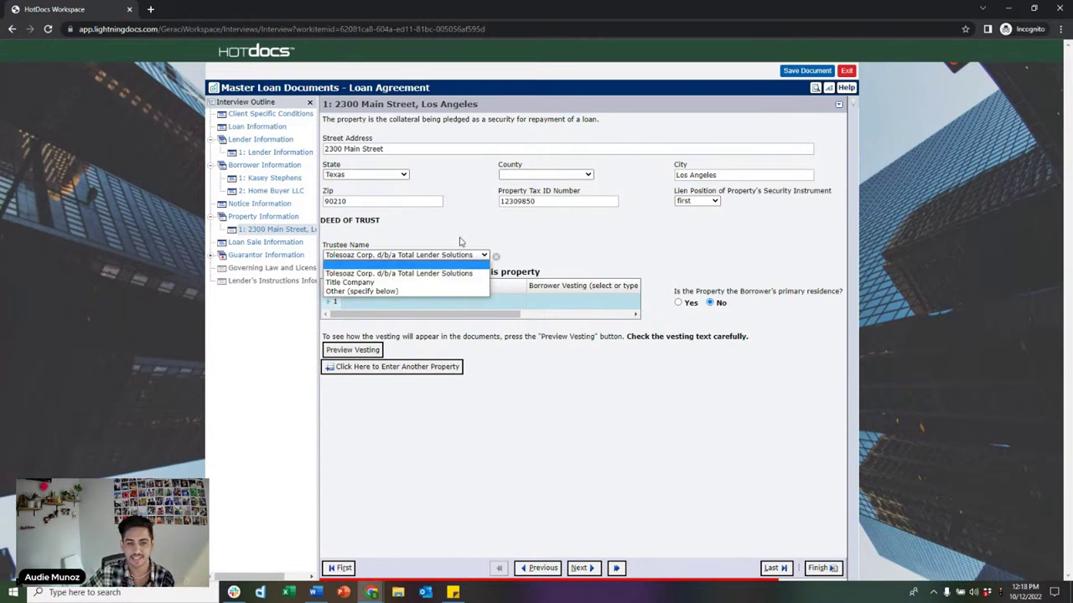
{"action": "left_click", "coordinate": [475, 277]}
Step: Set the property back to California, Los Angeles County
{"action": "left_click", "coordinate": [369, 175]}
{"action": "scroll", "coordinate": [374, 240], "scroll_direction": "up", "scroll_amount": 10}
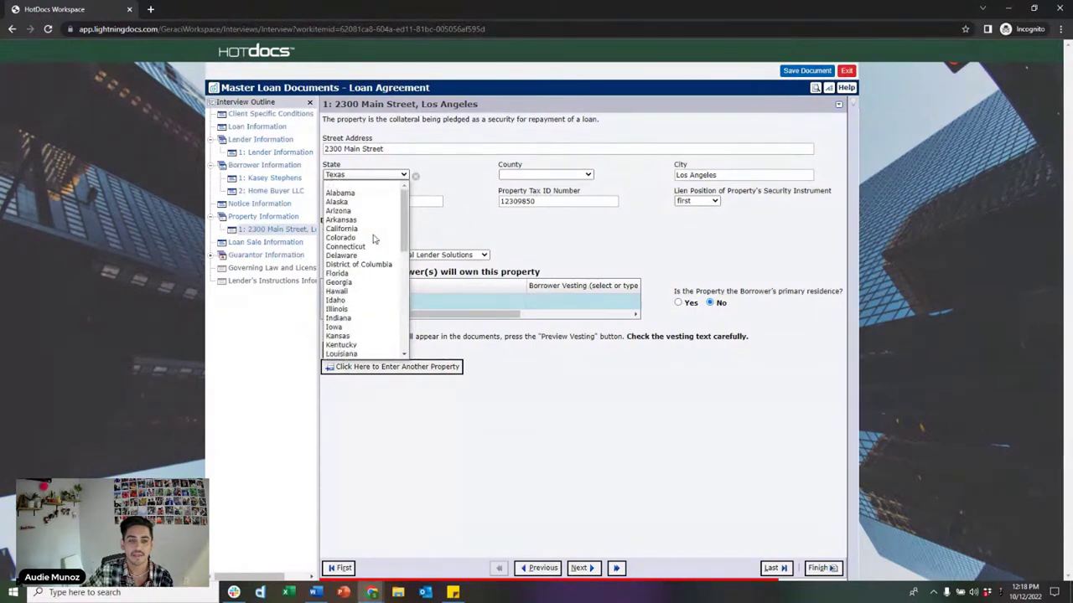
{"action": "left_click", "coordinate": [372, 231]}
{"action": "left_click", "coordinate": [581, 175]}
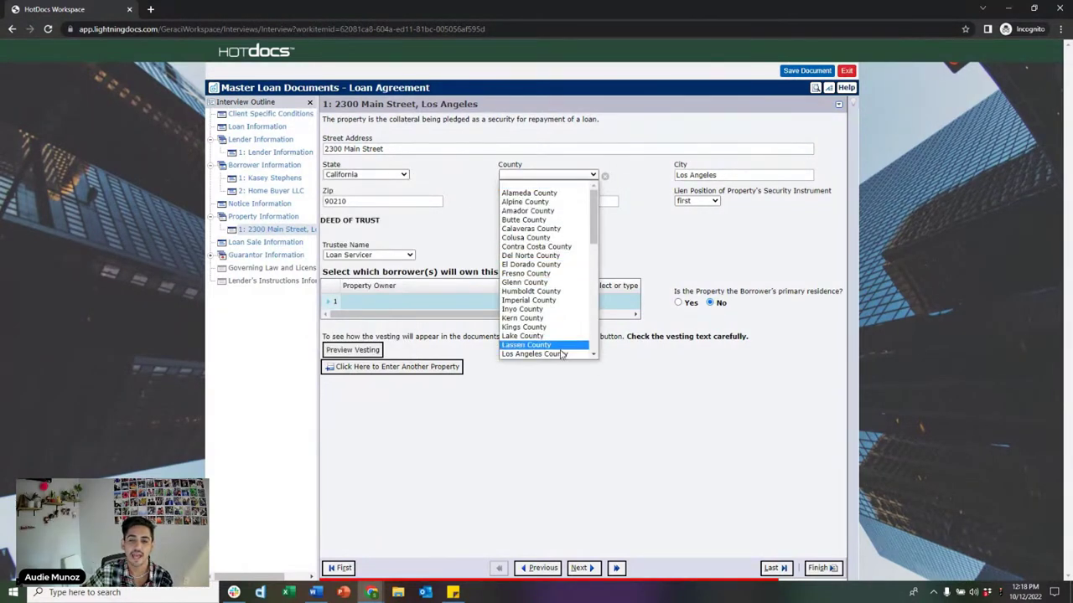
{"action": "left_click", "coordinate": [534, 353]}
Step: Make the individual borrower the owner, vested as a single woman (never married)
{"action": "left_click", "coordinate": [517, 307]}
{"action": "left_click", "coordinate": [519, 303]}
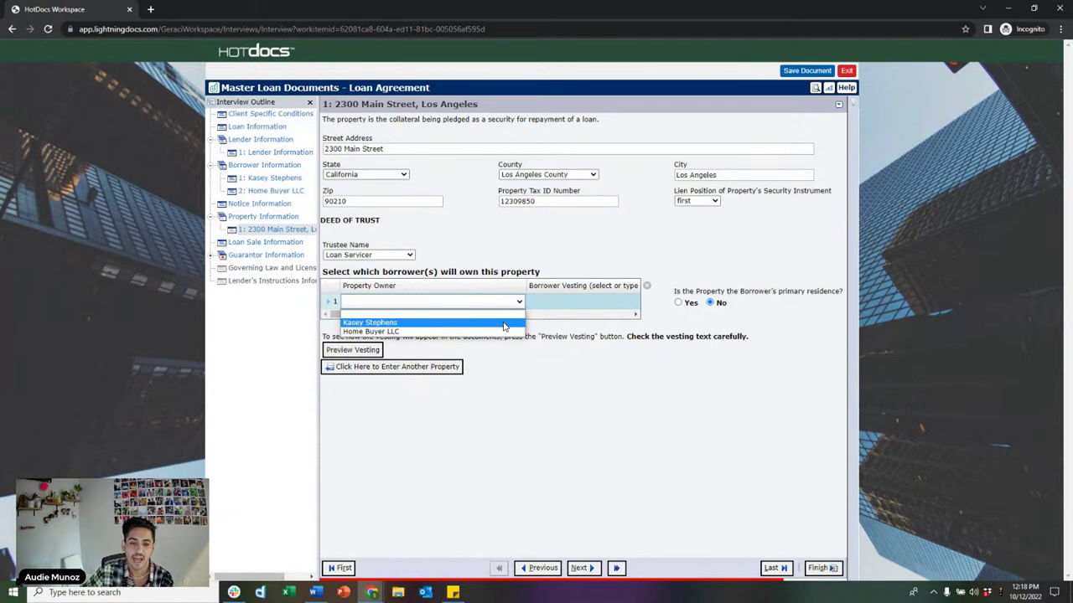
{"action": "left_click", "coordinate": [504, 326]}
{"action": "left_click", "coordinate": [630, 301]}
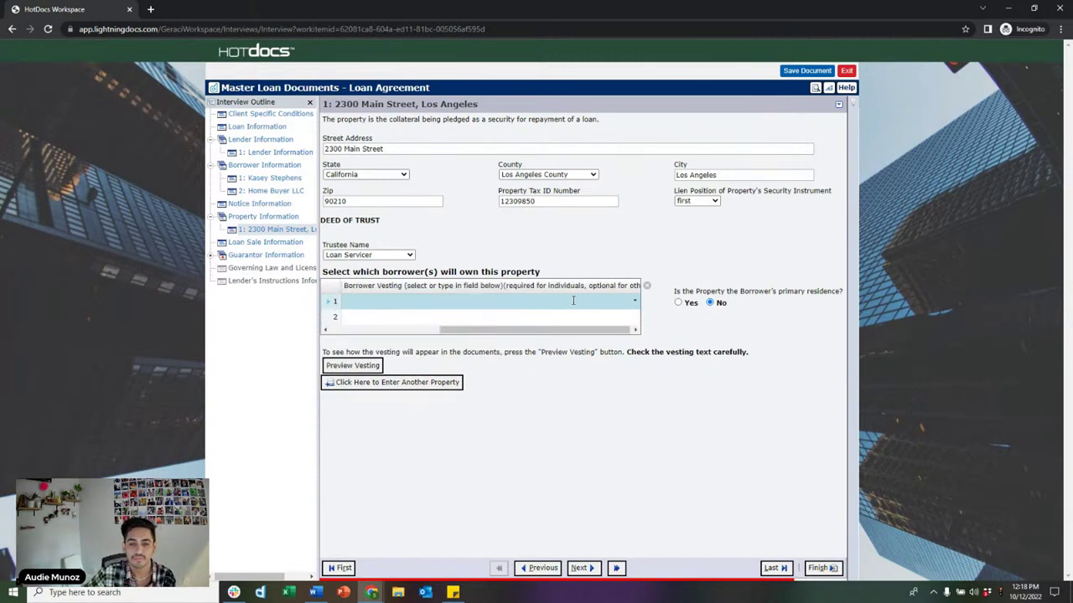
{"action": "left_click", "coordinate": [632, 301]}
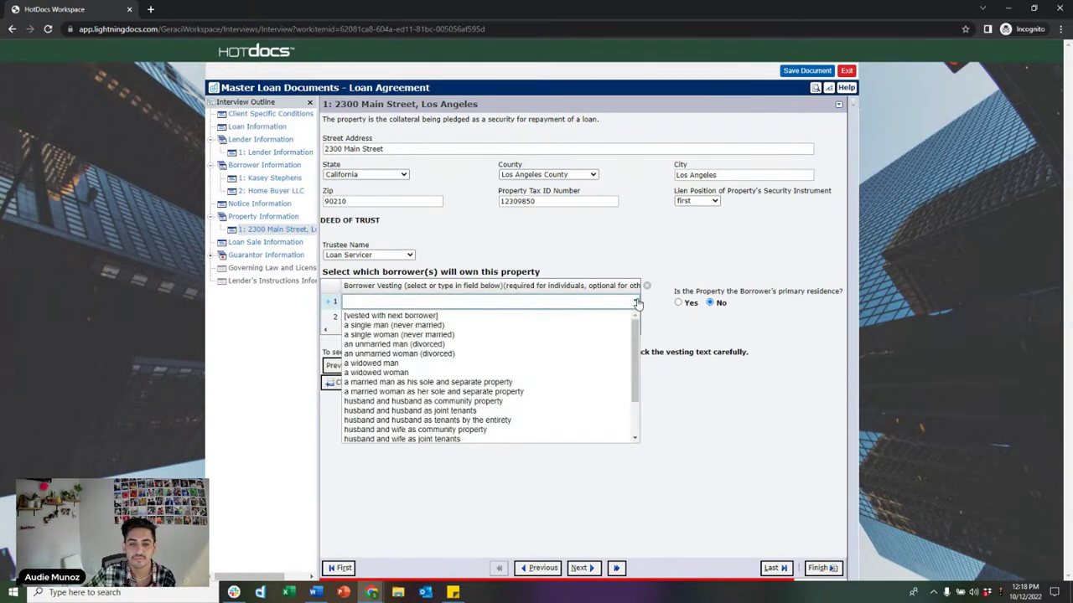
{"action": "left_click", "coordinate": [405, 335]}
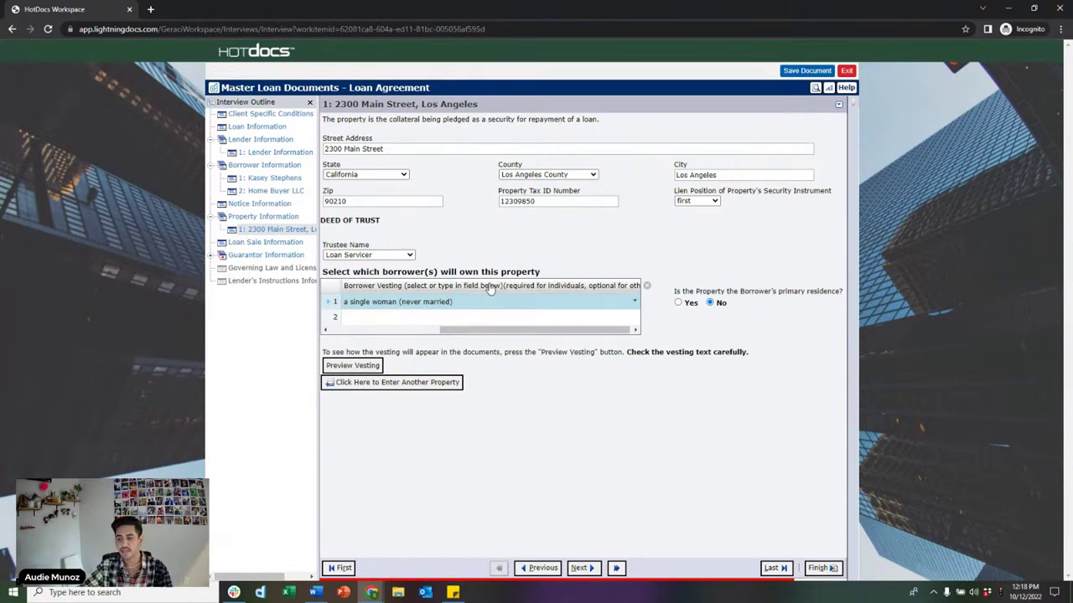
Step: Start a second property with its street address, California and San Diego County
{"action": "left_click", "coordinate": [436, 383]}
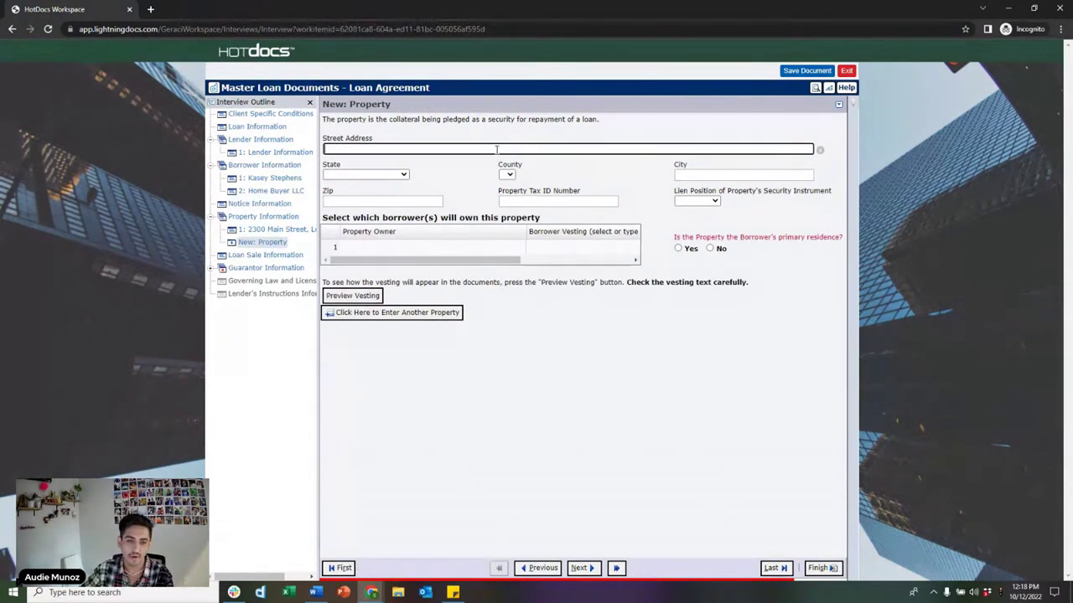
{"action": "left_click", "coordinate": [496, 149]}
{"action": "type", "text": "4500"}
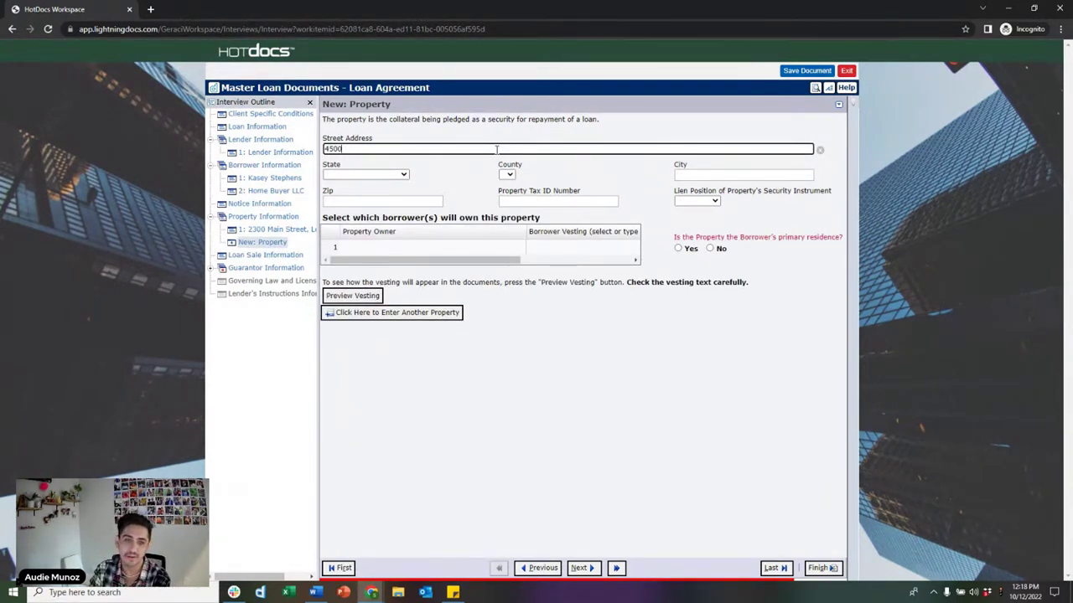
{"action": "type", "text": " Main Street"}
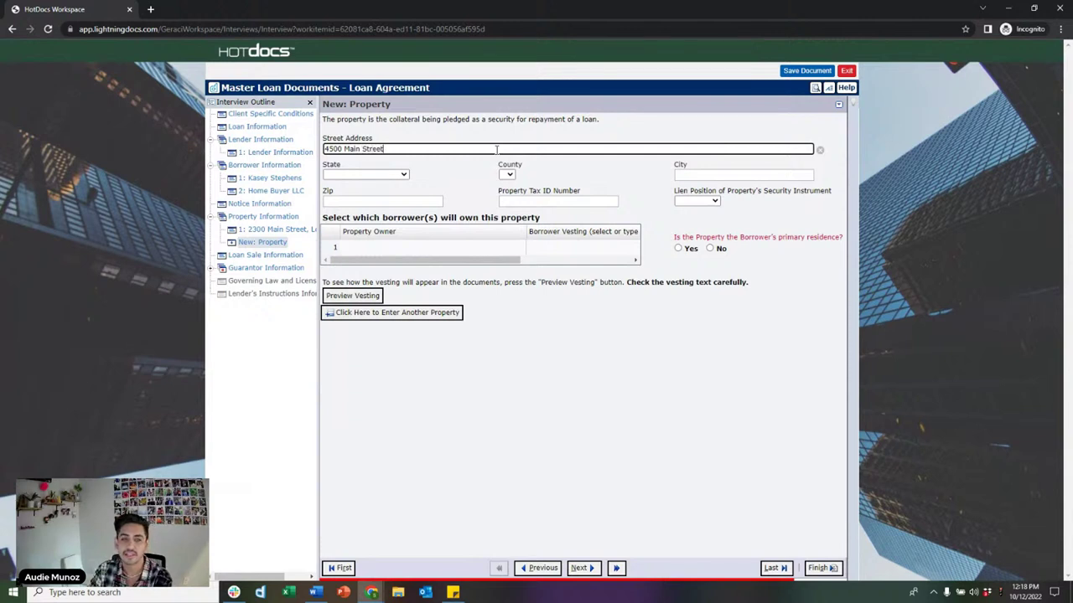
{"action": "key", "text": "Tab"}
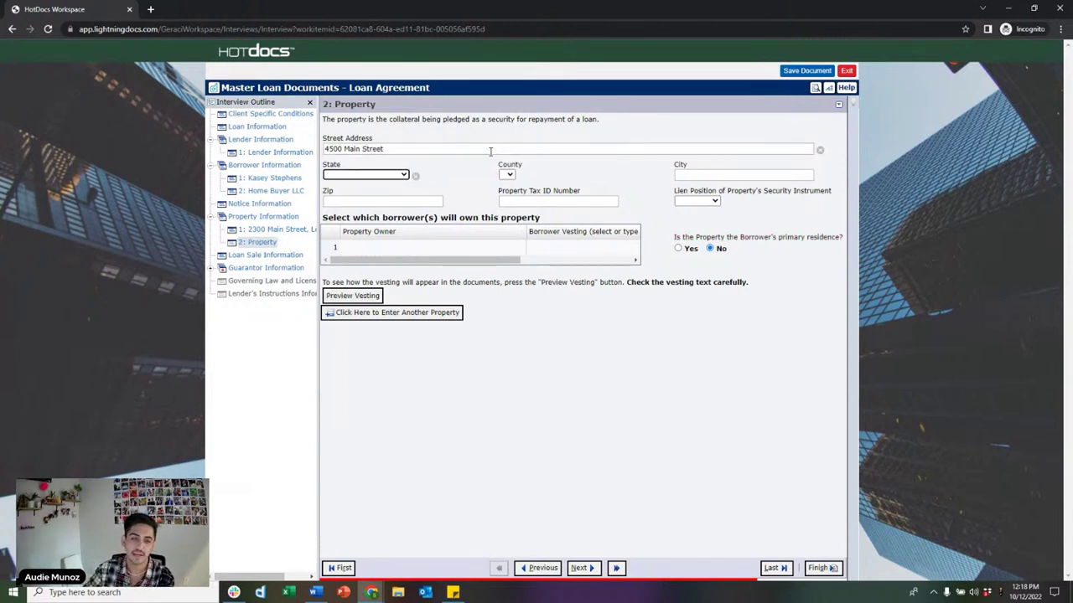
{"action": "left_click", "coordinate": [404, 175]}
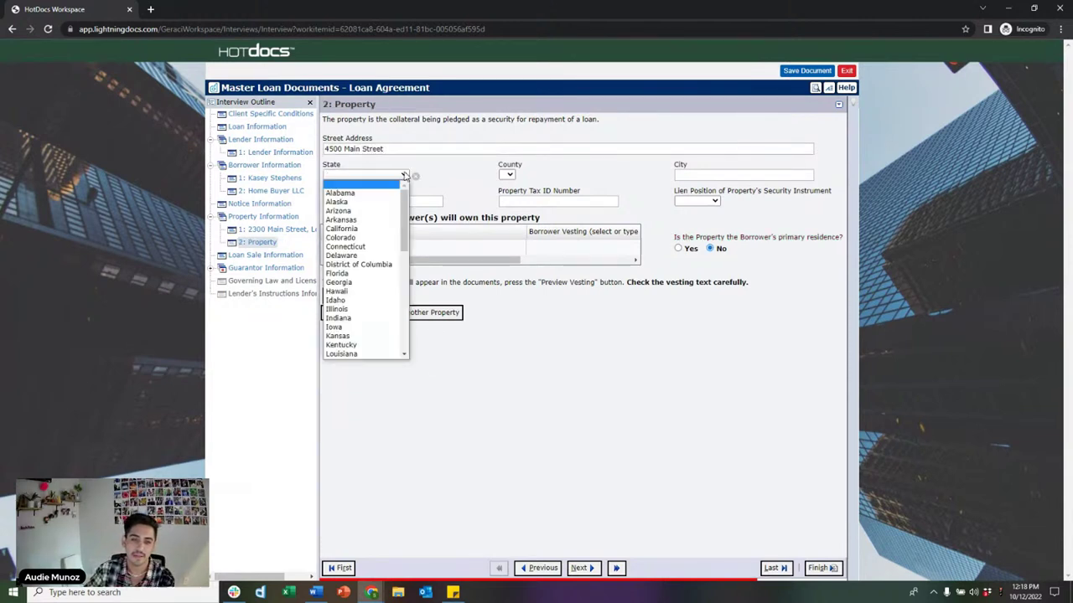
{"action": "left_click", "coordinate": [383, 229]}
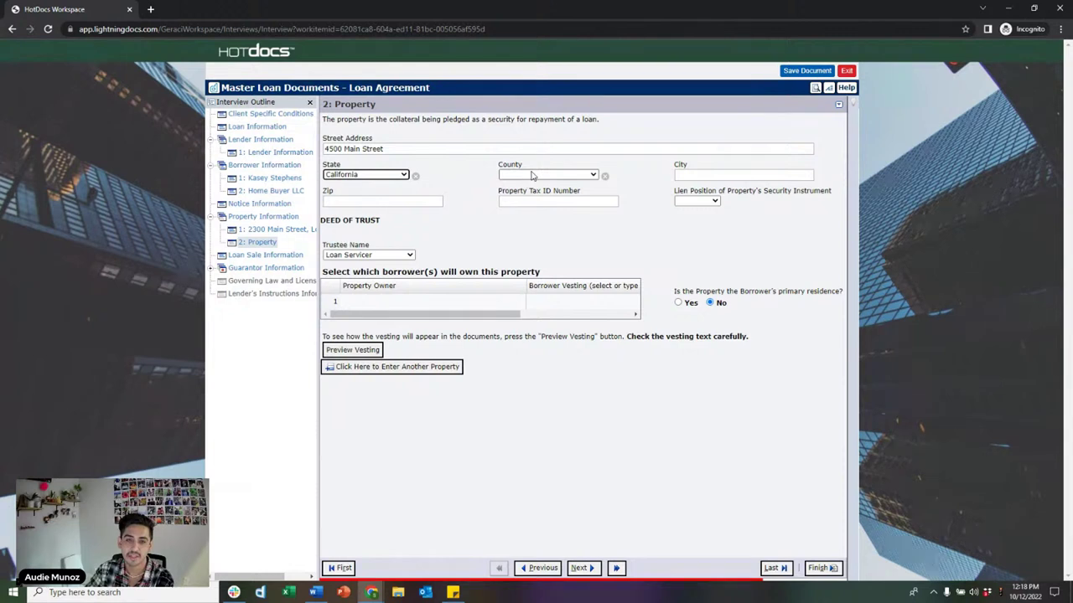
{"action": "left_click", "coordinate": [534, 175]}
{"action": "scroll", "coordinate": [532, 293], "scroll_direction": "down", "scroll_amount": 10}
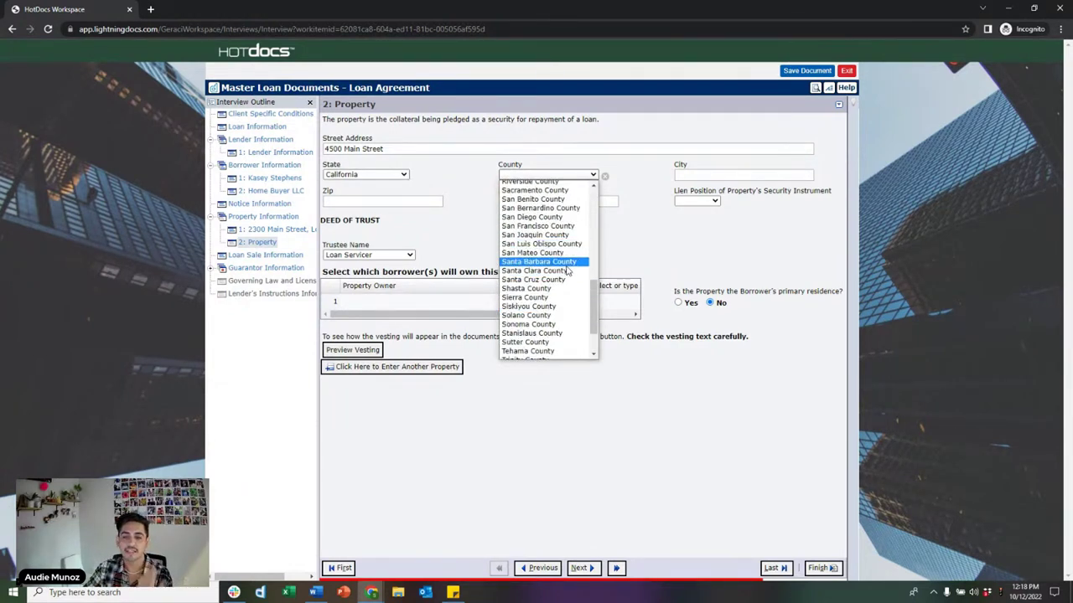
{"action": "left_click", "coordinate": [553, 217]}
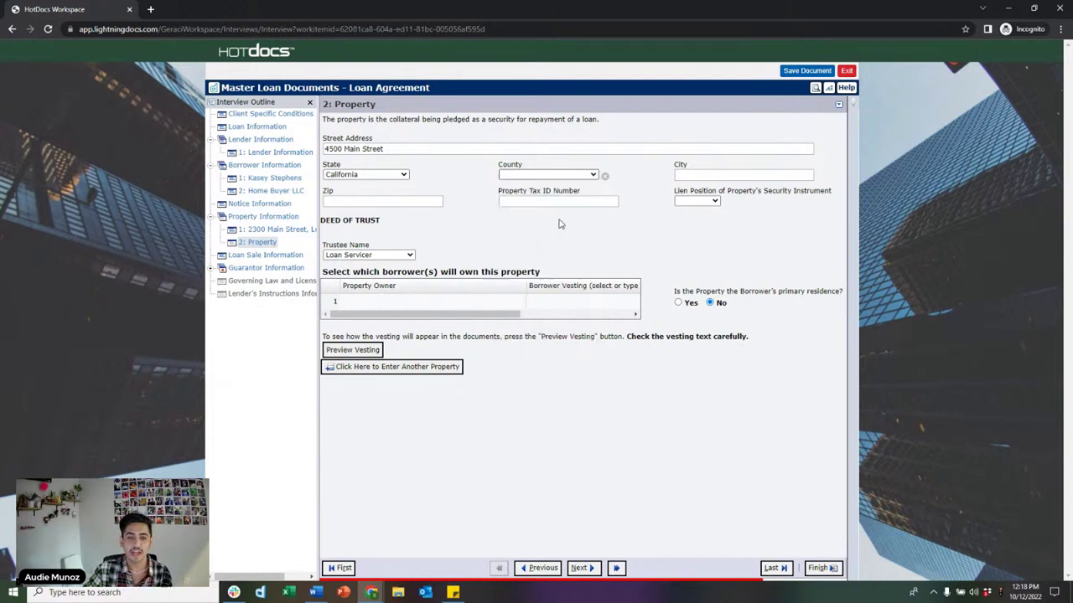
Step: Enter the second property's city San Diego, zip code and tax ID
{"action": "left_click", "coordinate": [703, 173]}
{"action": "type", "text": "San Diego"}
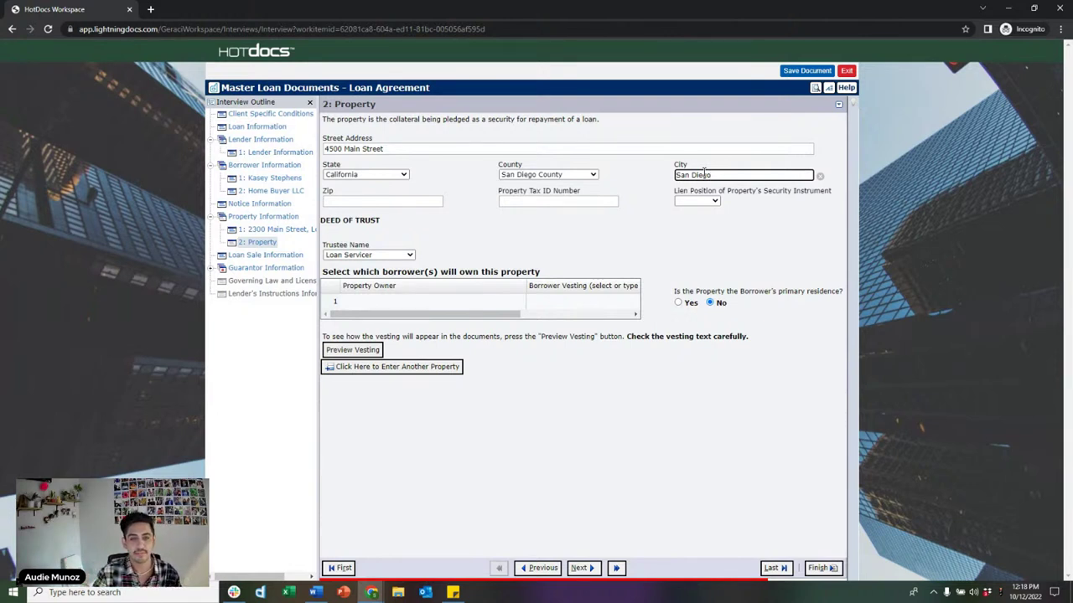
{"action": "left_click", "coordinate": [438, 199]}
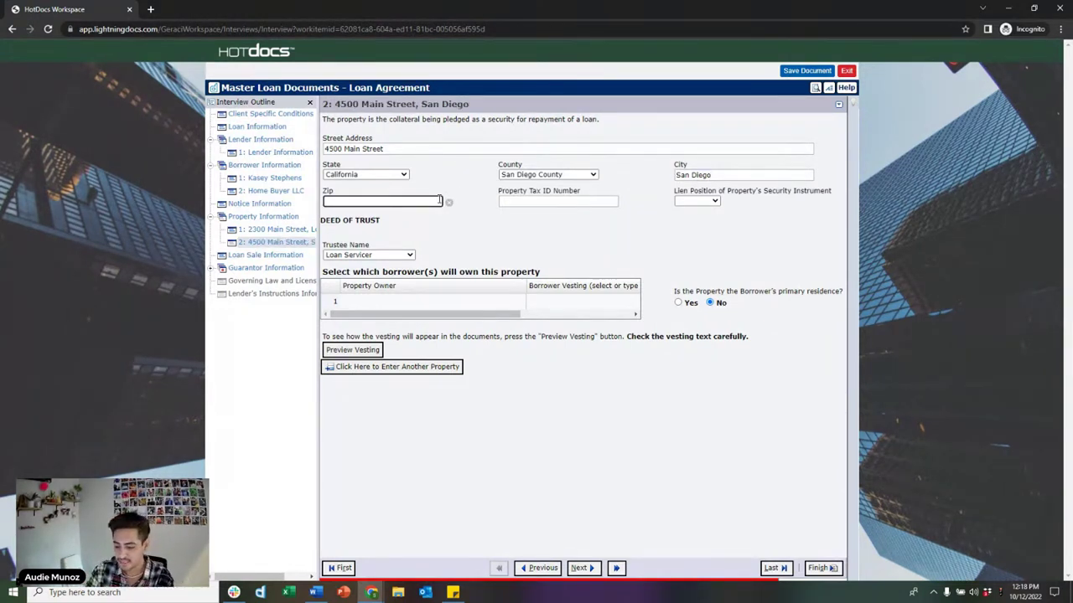
{"action": "type", "text": "0000"}
{"action": "key", "text": "Tab"}
{"action": "type", "text": "0239810"}
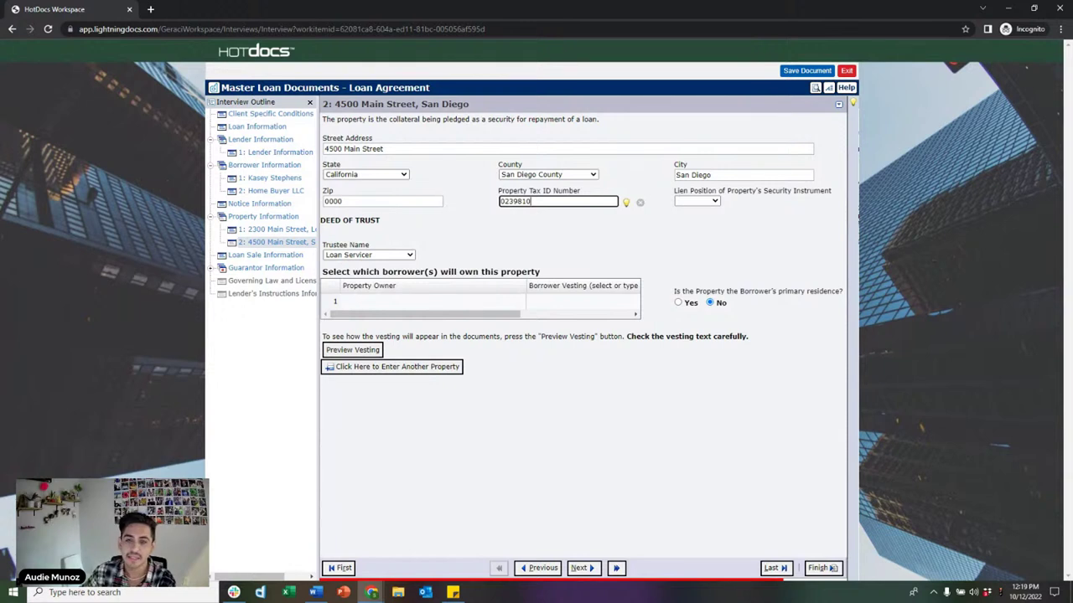
Step: Set lien position first, owner Home Buyer LLC, then return to the first property
{"action": "left_click", "coordinate": [714, 201]}
{"action": "left_click", "coordinate": [708, 223]}
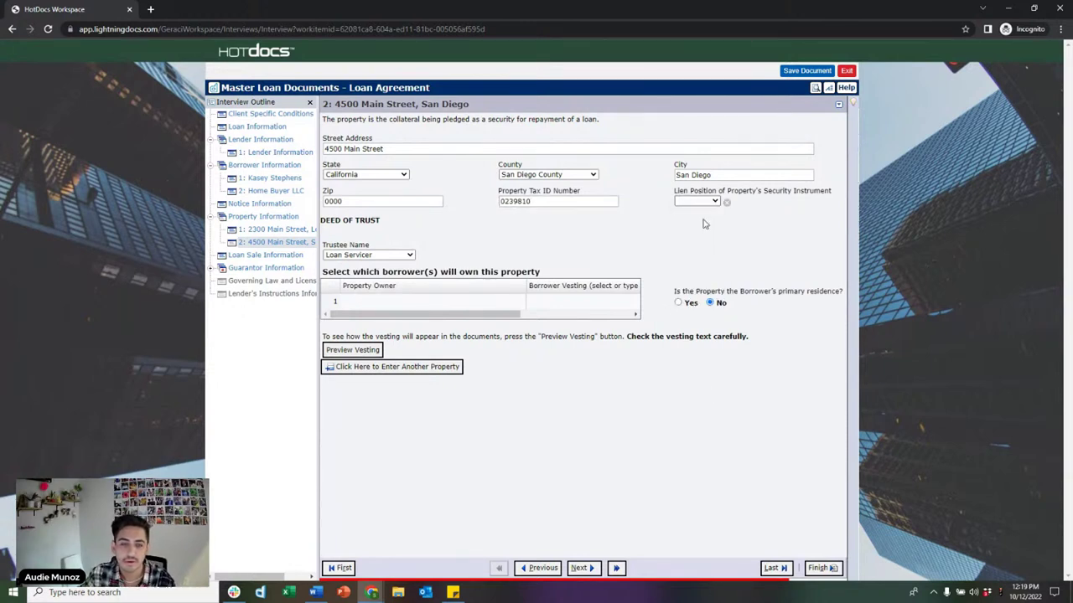
{"action": "left_click", "coordinate": [518, 302]}
{"action": "left_click", "coordinate": [520, 303]}
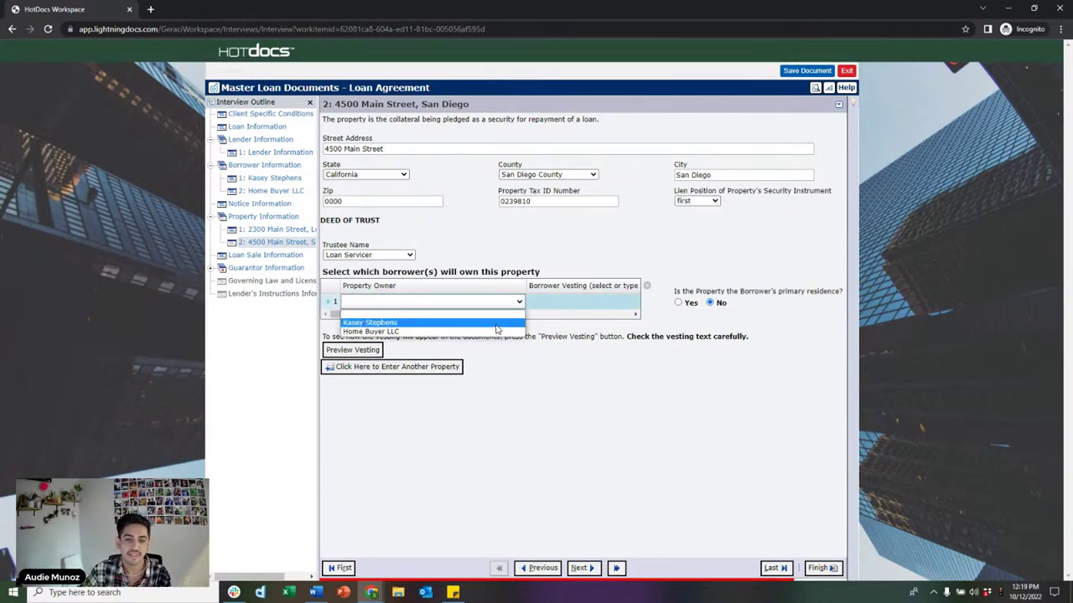
{"action": "left_click", "coordinate": [499, 332]}
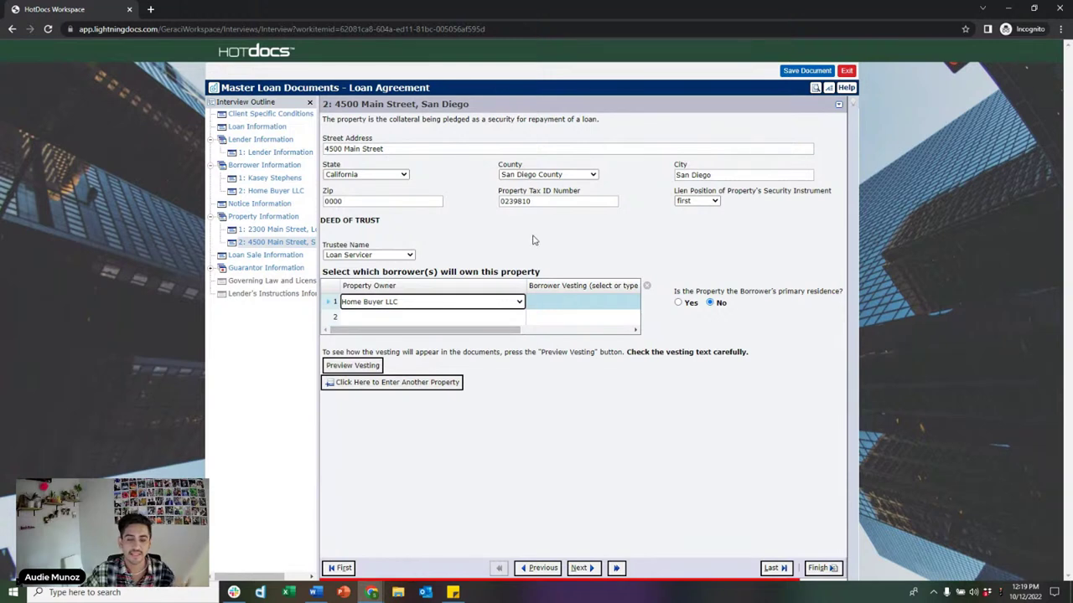
{"action": "left_click", "coordinate": [421, 254]}
{"action": "left_click", "coordinate": [260, 232]}
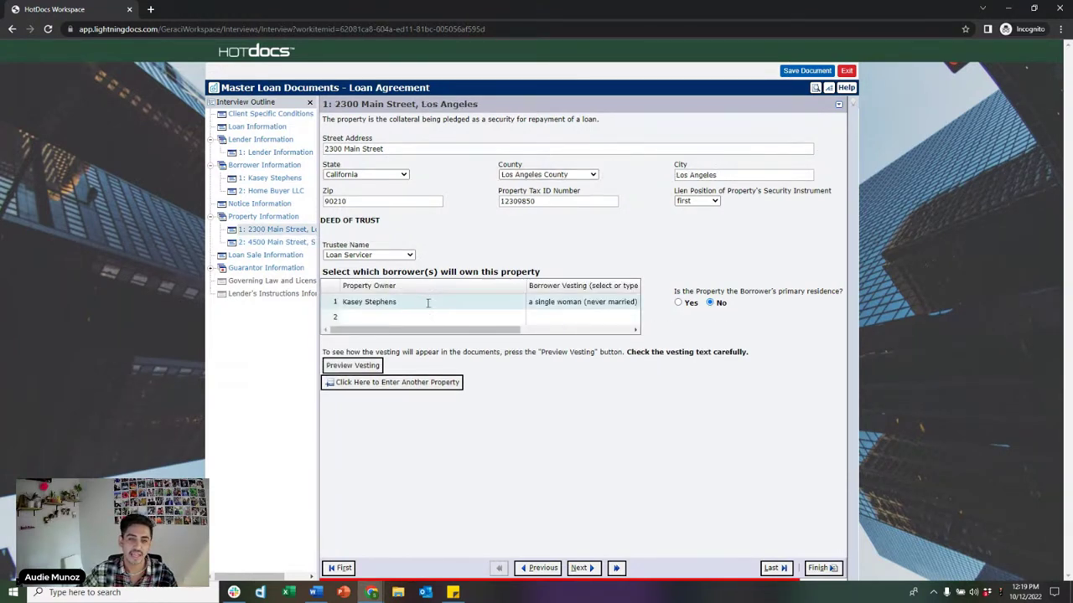
Step: Change the second property to San Mateo County with the individual borrower as owner, then continue
{"action": "left_click", "coordinate": [297, 243]}
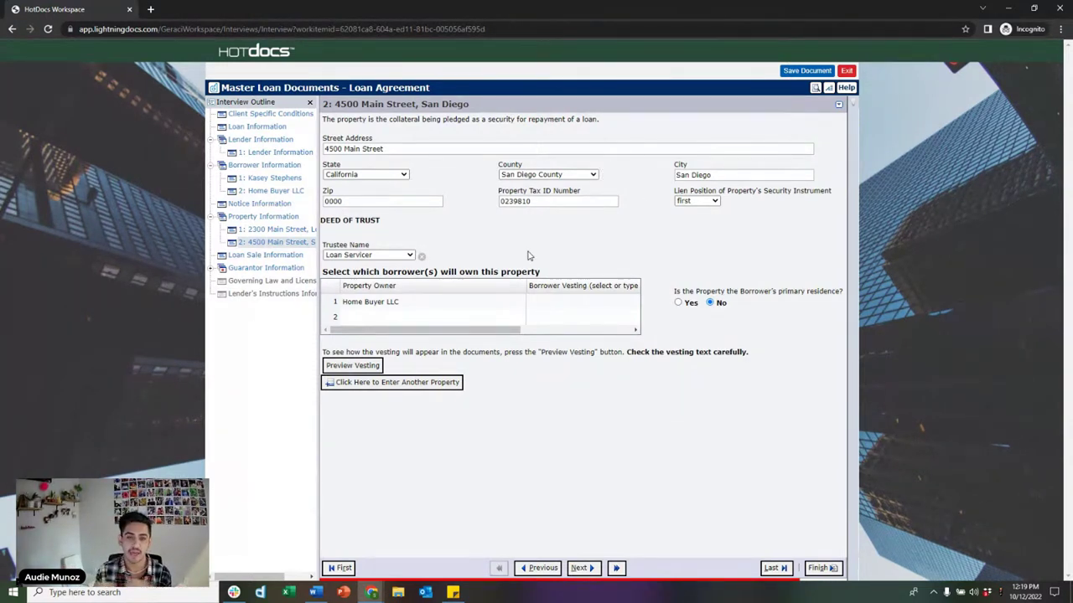
{"action": "left_click", "coordinate": [560, 176]}
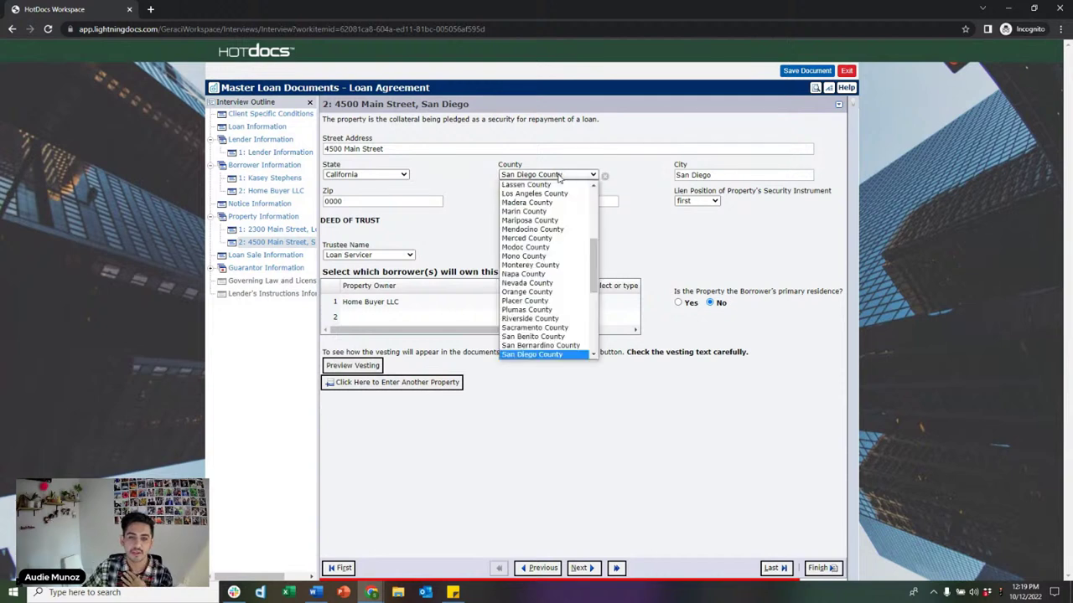
{"action": "left_click", "coordinate": [534, 193]}
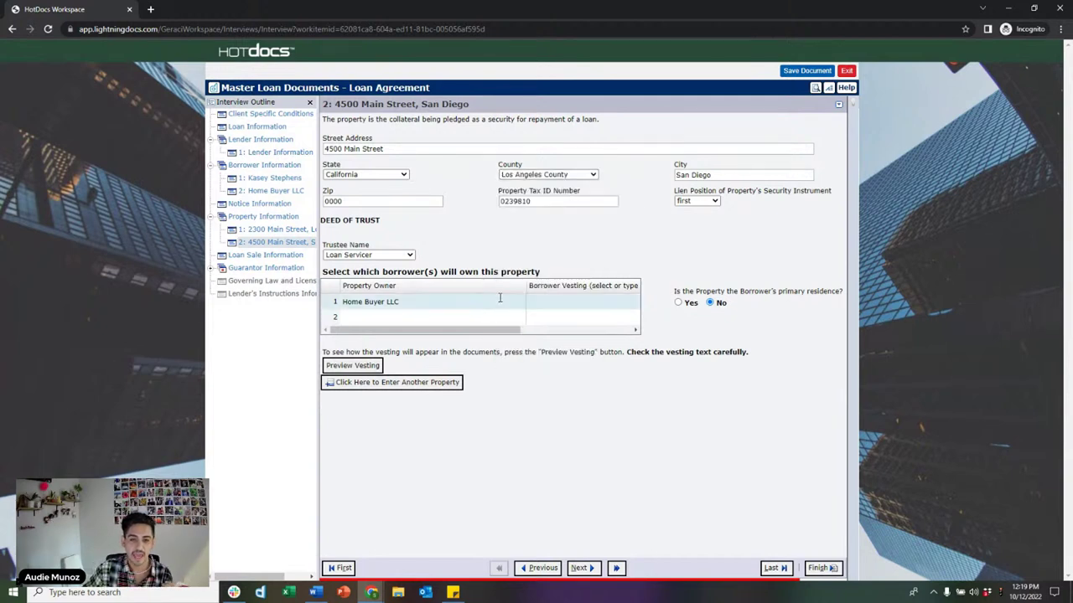
{"action": "left_click", "coordinate": [519, 304]}
{"action": "left_click", "coordinate": [520, 304]}
{"action": "left_click", "coordinate": [487, 326]}
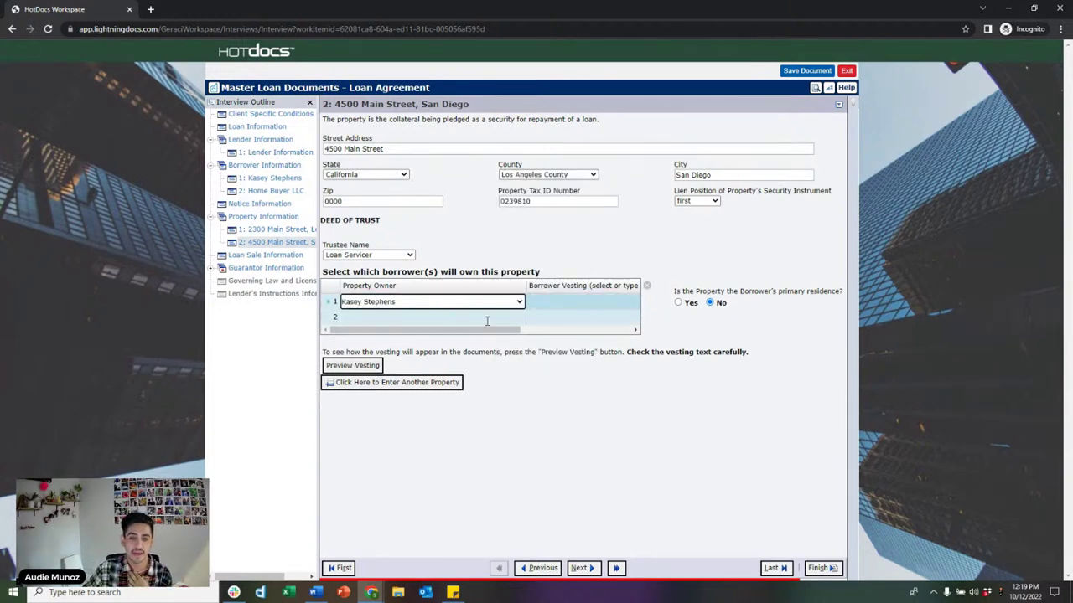
{"action": "left_click", "coordinate": [575, 245]}
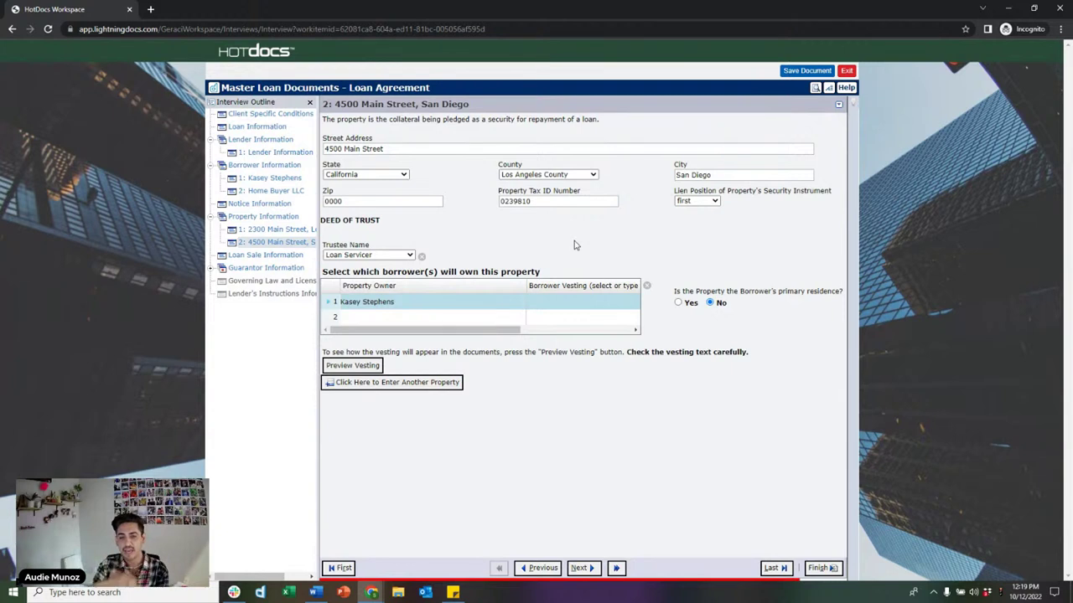
{"action": "left_click", "coordinate": [565, 179]}
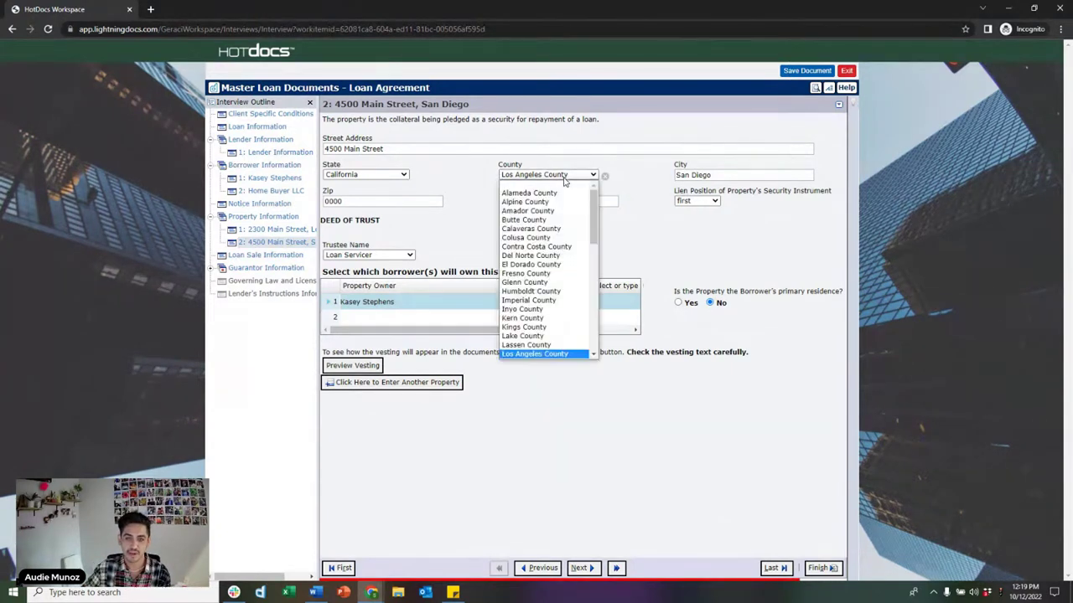
{"action": "scroll", "coordinate": [549, 323], "scroll_direction": "down", "scroll_amount": 5}
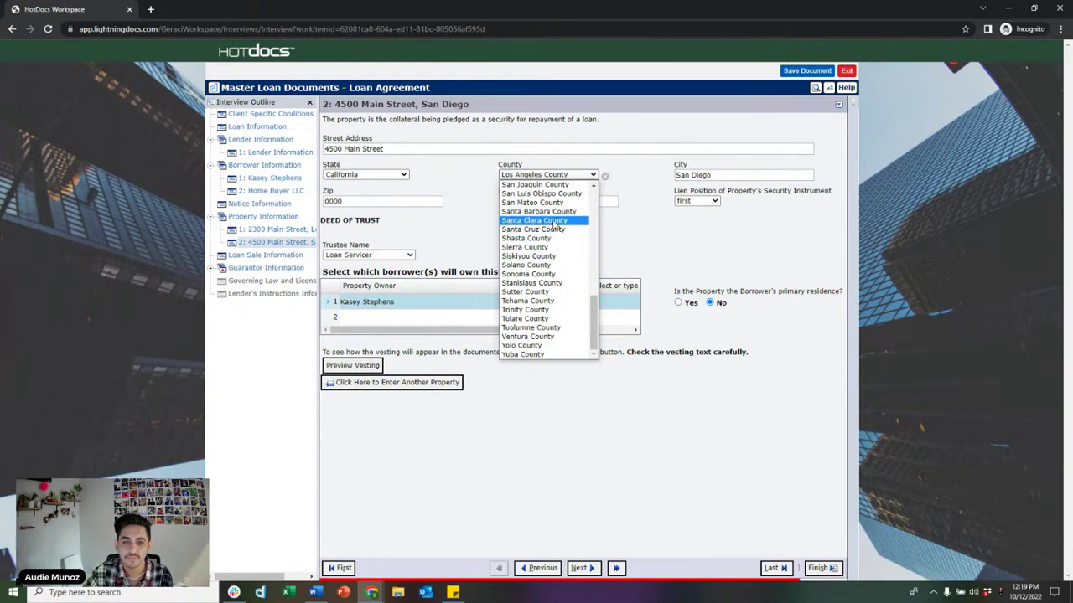
{"action": "left_click", "coordinate": [593, 568]}
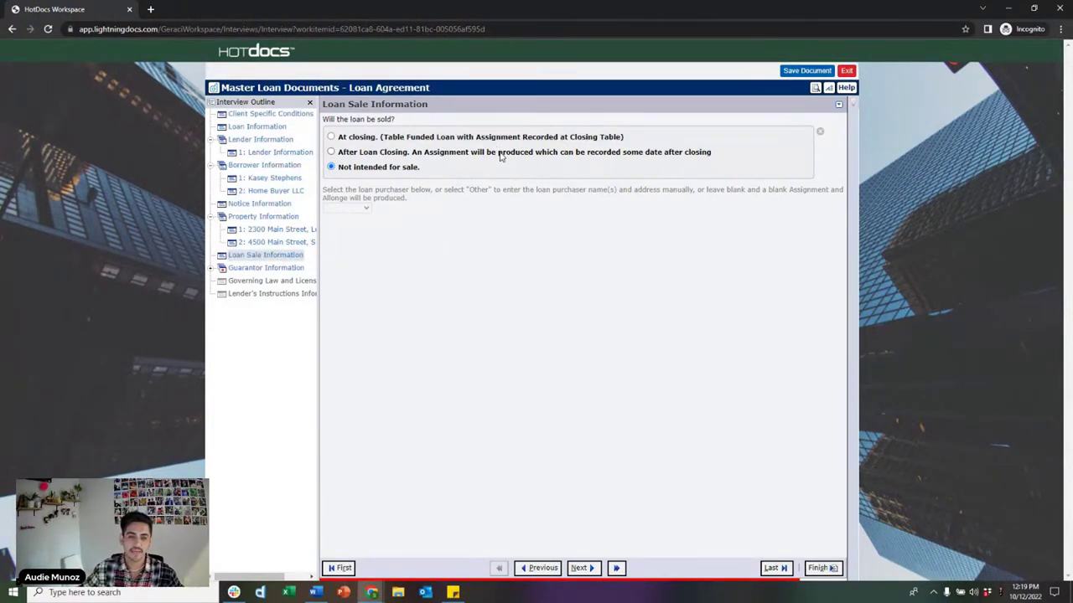
Step: Set the loan sale to After Loan Closing with REIGO as purchaser, then continue to Guarantor
{"action": "left_click", "coordinate": [499, 154]}
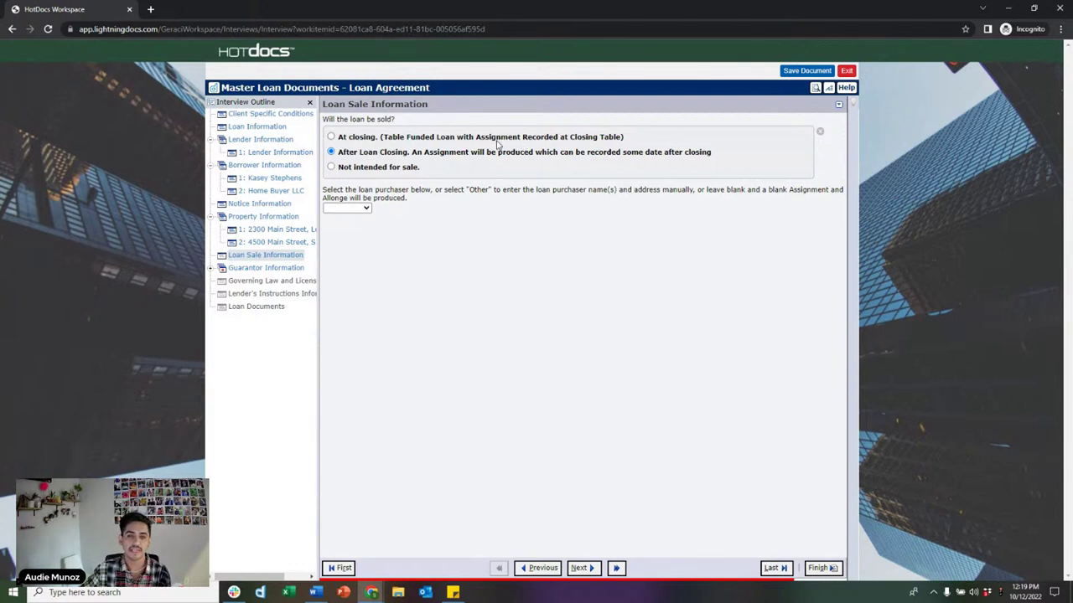
{"action": "left_click", "coordinate": [478, 138]}
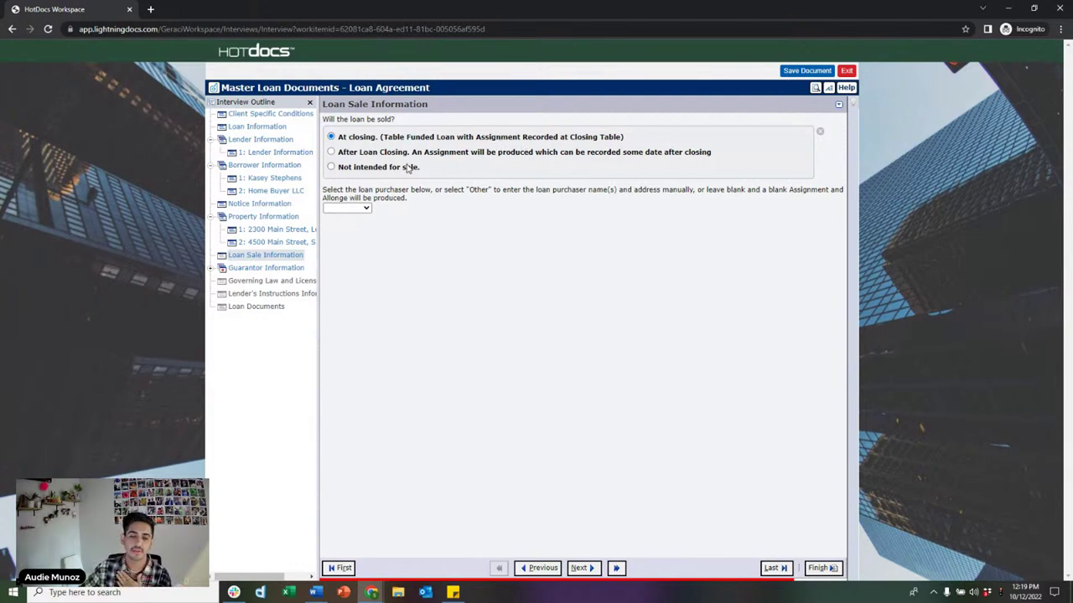
{"action": "left_click", "coordinate": [366, 208]}
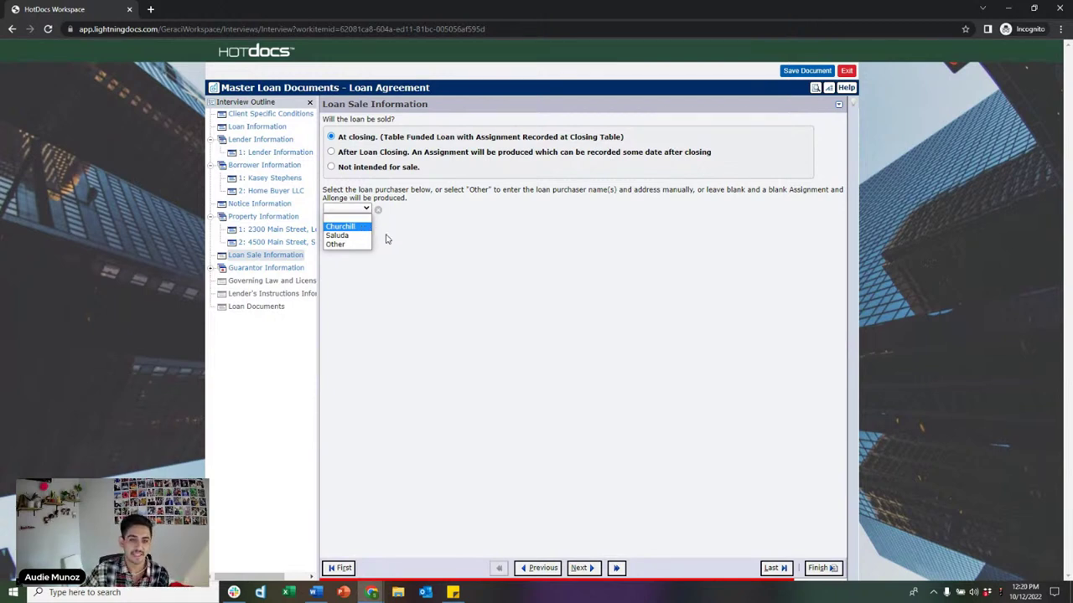
{"action": "left_click", "coordinate": [385, 239]}
{"action": "left_click", "coordinate": [351, 156]}
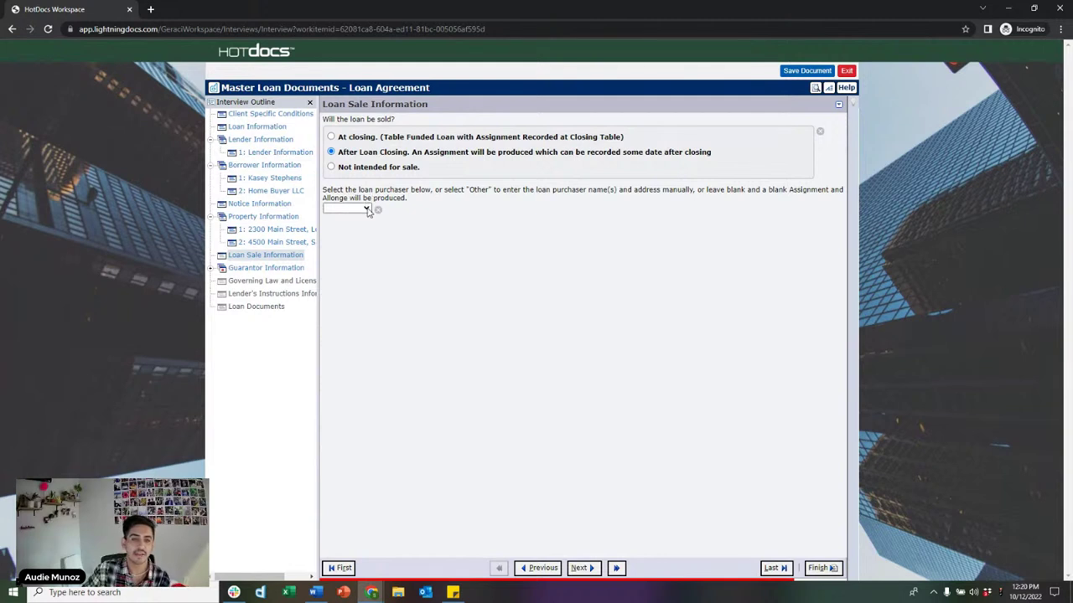
{"action": "left_click", "coordinate": [366, 209]}
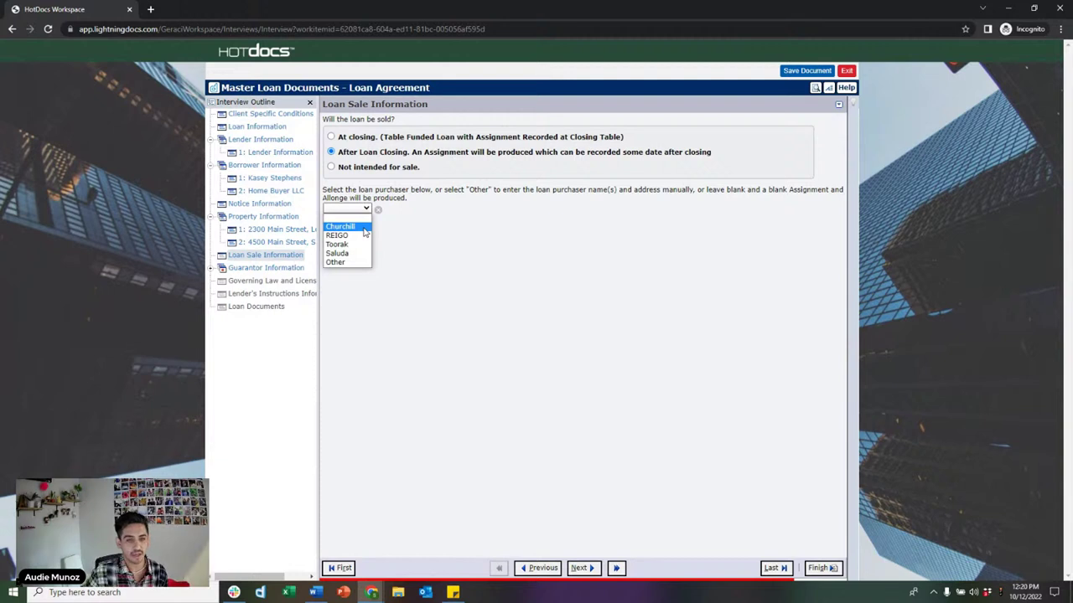
{"action": "left_click", "coordinate": [368, 168]}
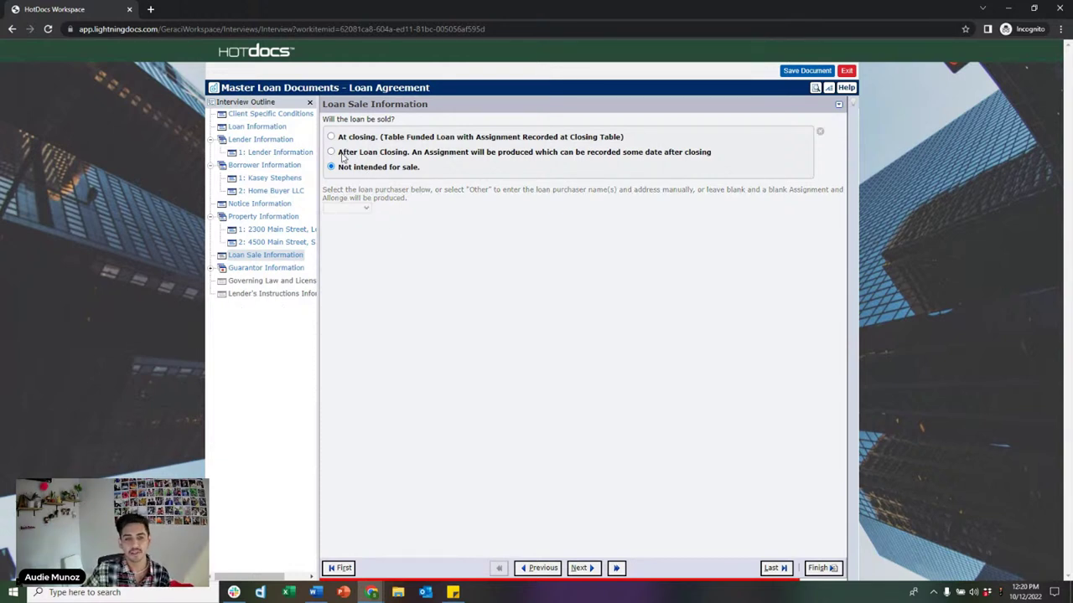
{"action": "left_click", "coordinate": [342, 156]}
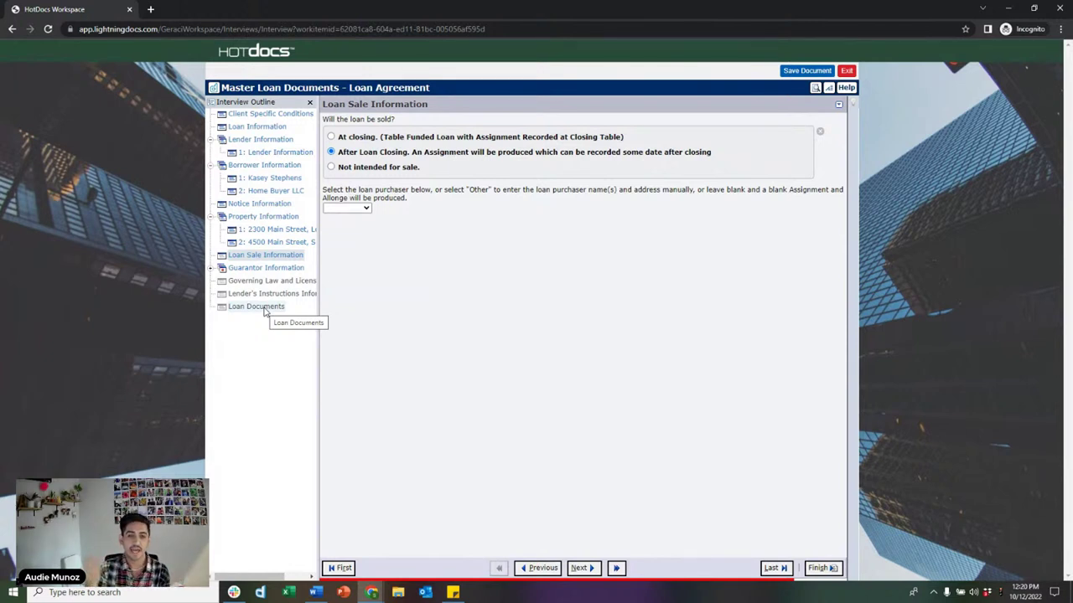
{"action": "left_click", "coordinate": [366, 208]}
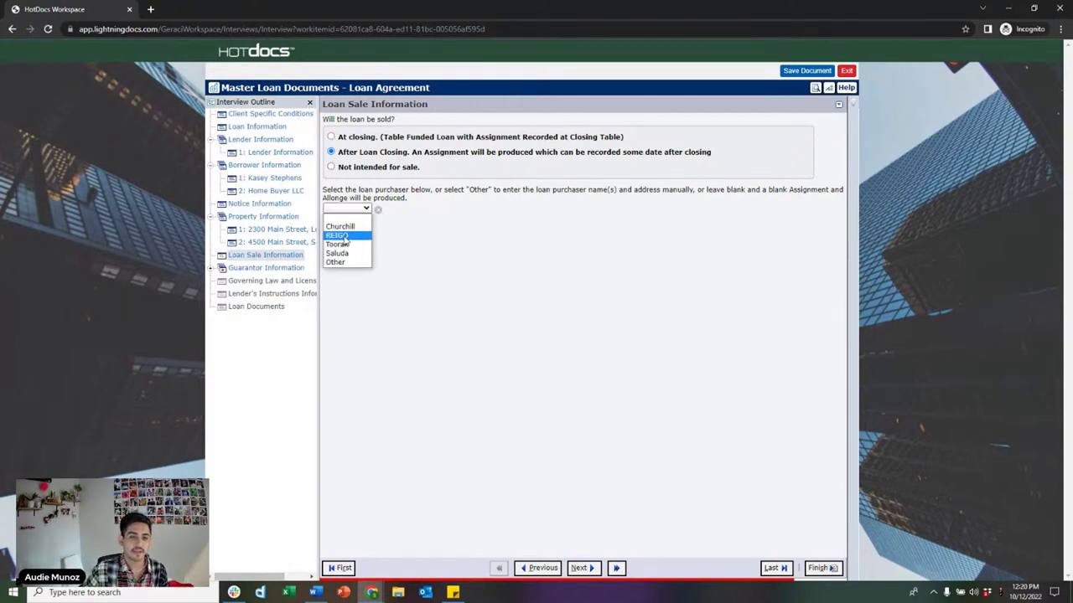
{"action": "left_click", "coordinate": [351, 236]}
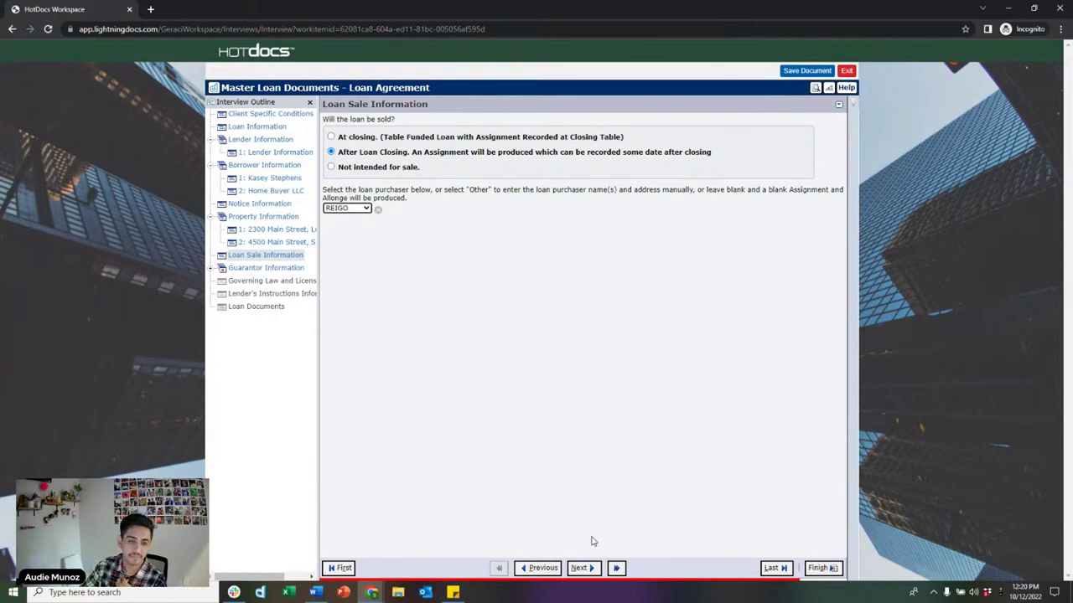
{"action": "left_click", "coordinate": [580, 569]}
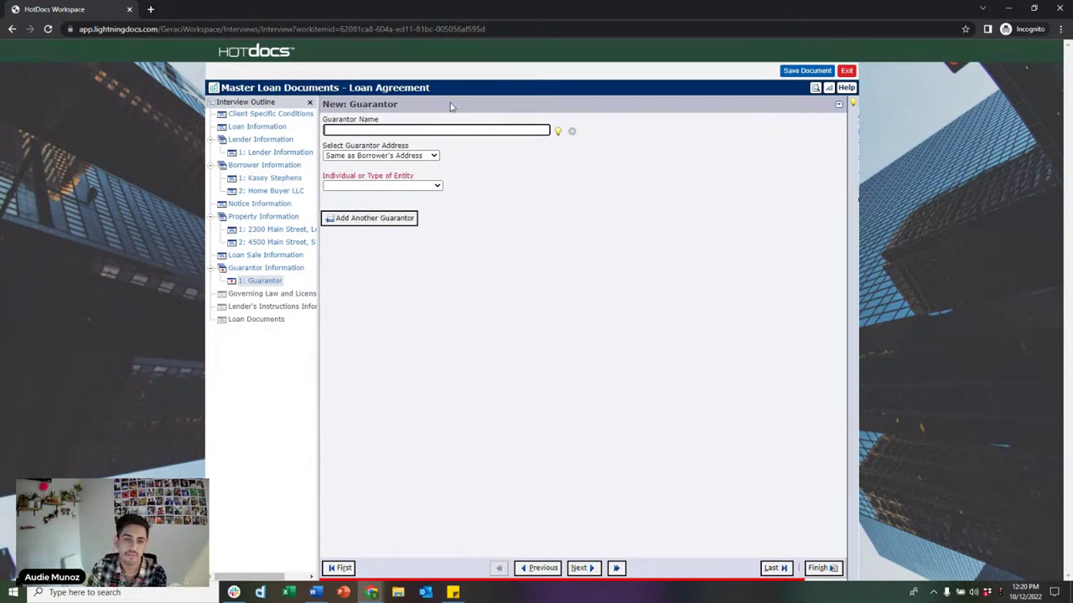
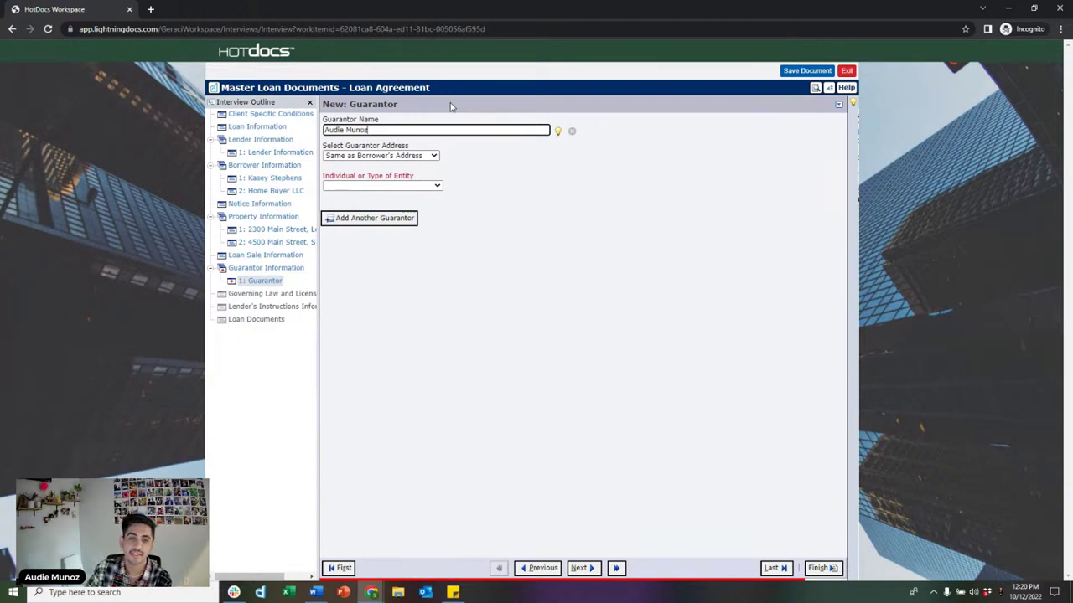
Step: Enter the guarantor's name and, after briefly trying LLC, set the entity type to individual
{"action": "left_click", "coordinate": [436, 186]}
{"action": "left_click", "coordinate": [427, 205]}
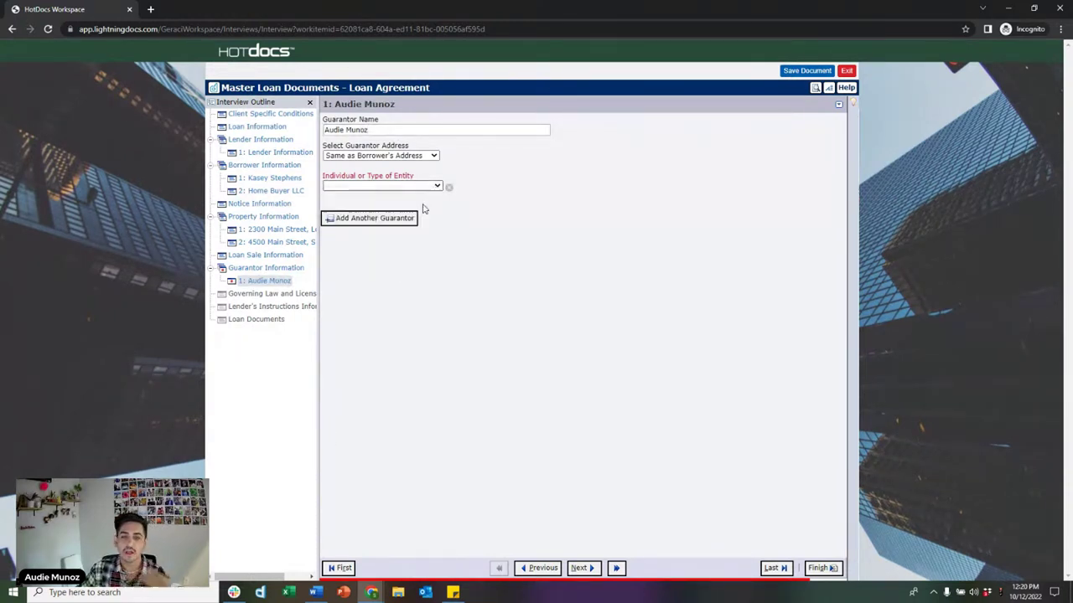
{"action": "left_click", "coordinate": [438, 186]}
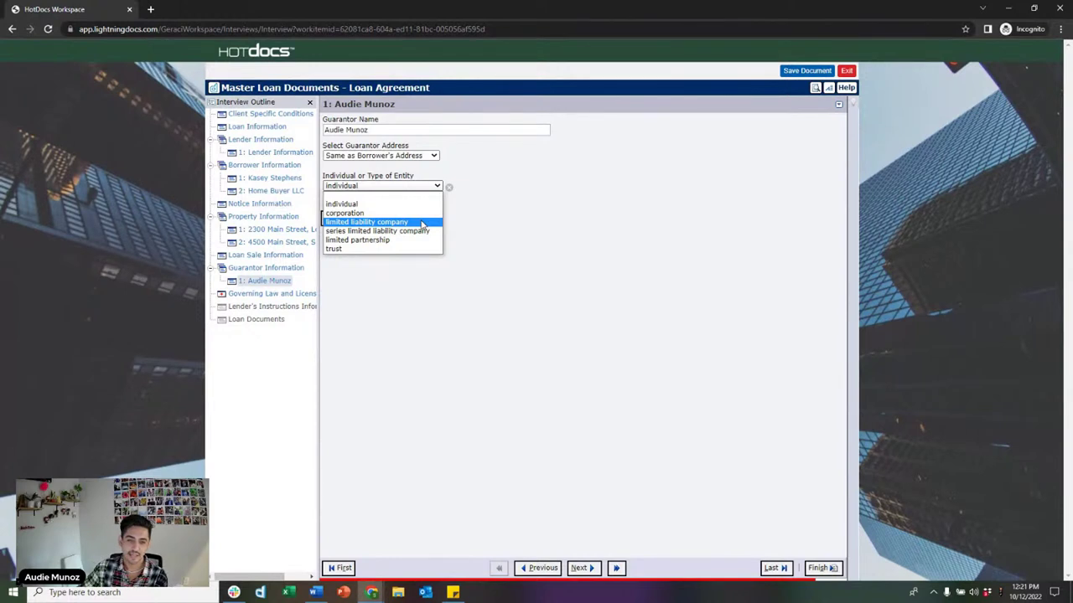
{"action": "left_click", "coordinate": [424, 223]}
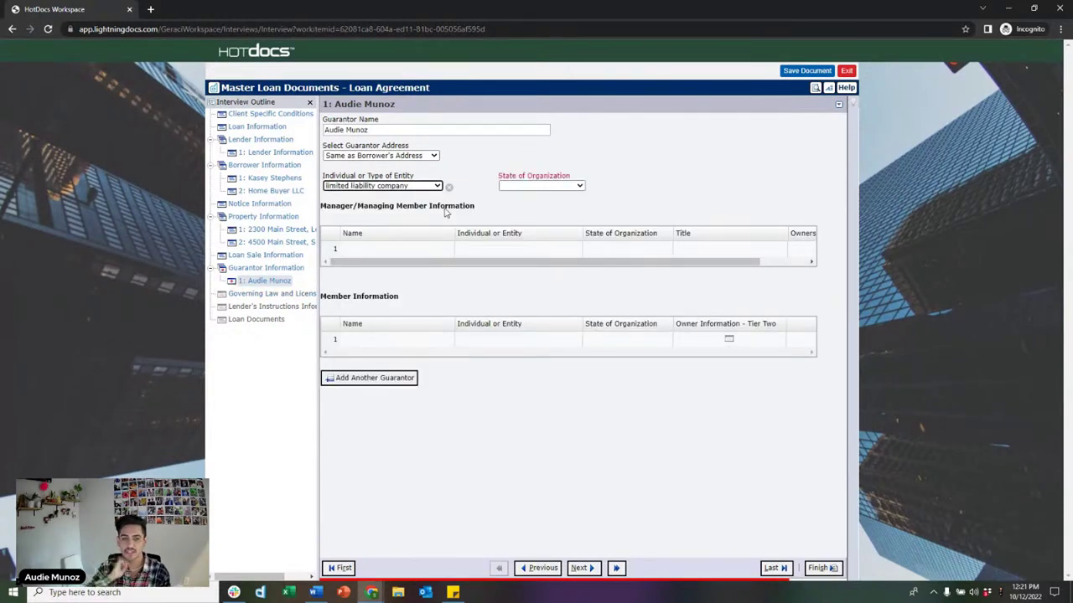
{"action": "left_click", "coordinate": [277, 191]}
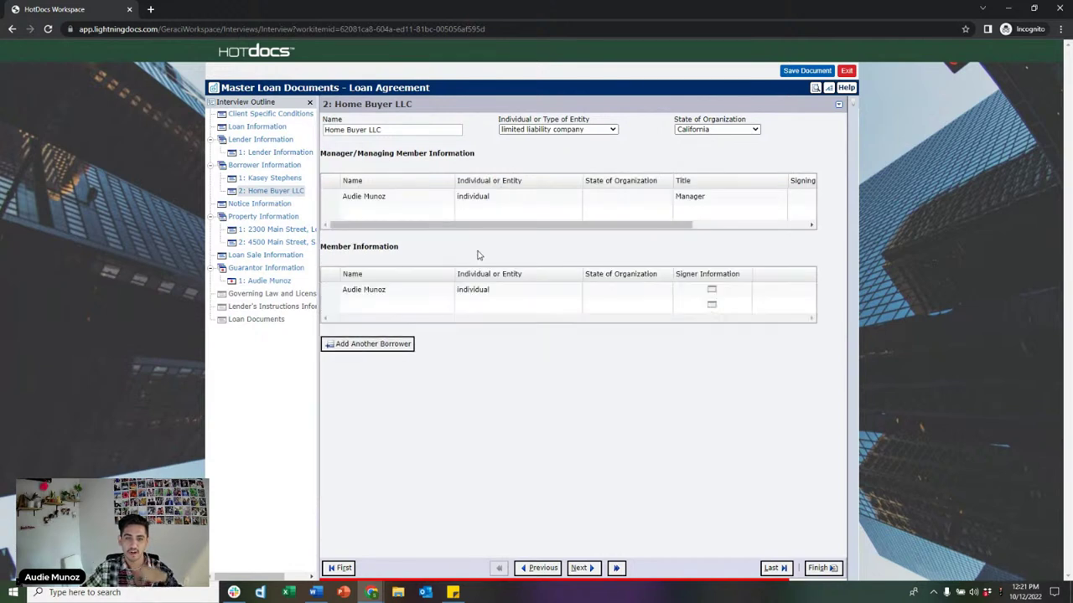
{"action": "left_click", "coordinate": [277, 280]}
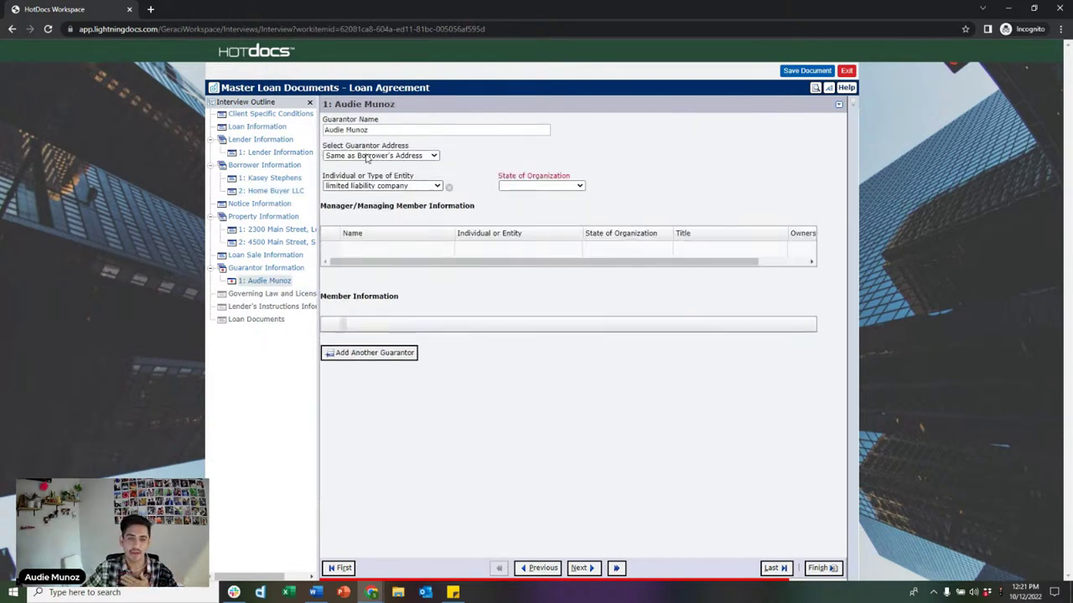
{"action": "left_click", "coordinate": [435, 186]}
{"action": "left_click", "coordinate": [344, 205]}
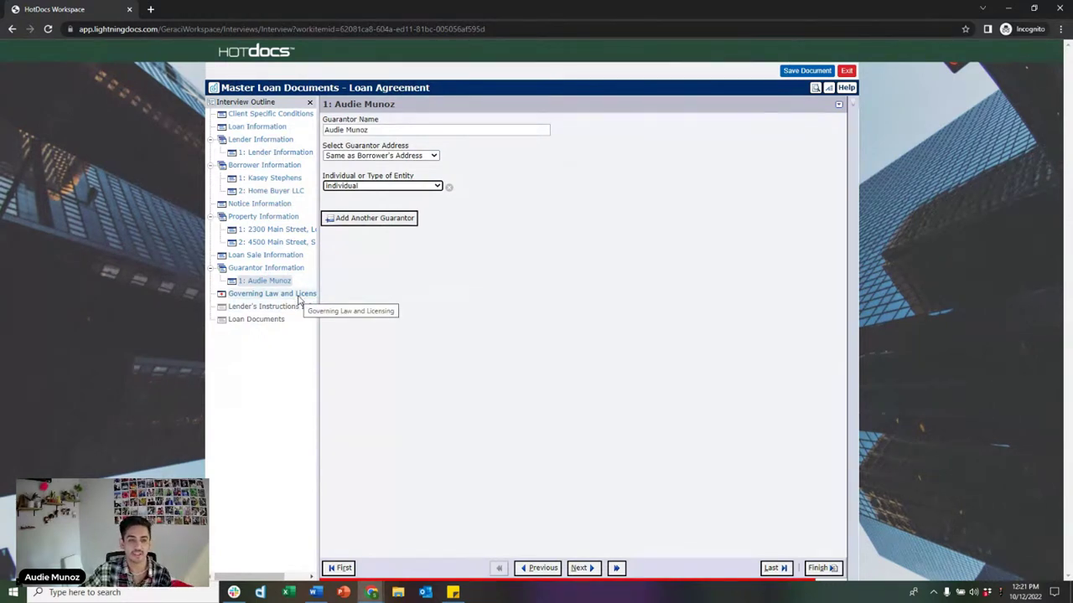
Step: Set the governing law state to California and the arbitration county to Los Angeles County
{"action": "left_click", "coordinate": [297, 295]}
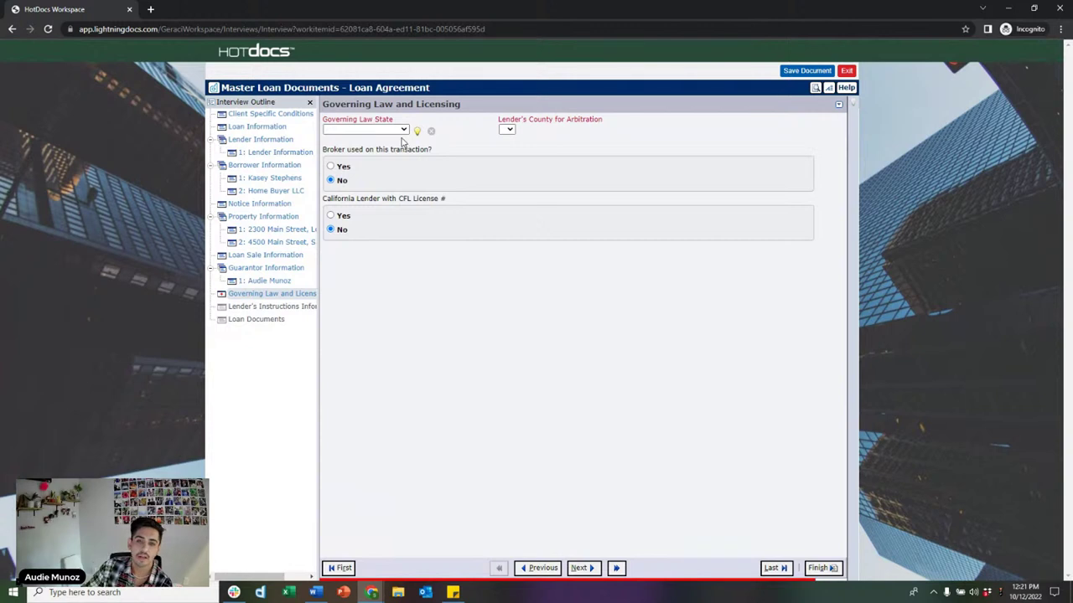
{"action": "left_click", "coordinate": [404, 131]}
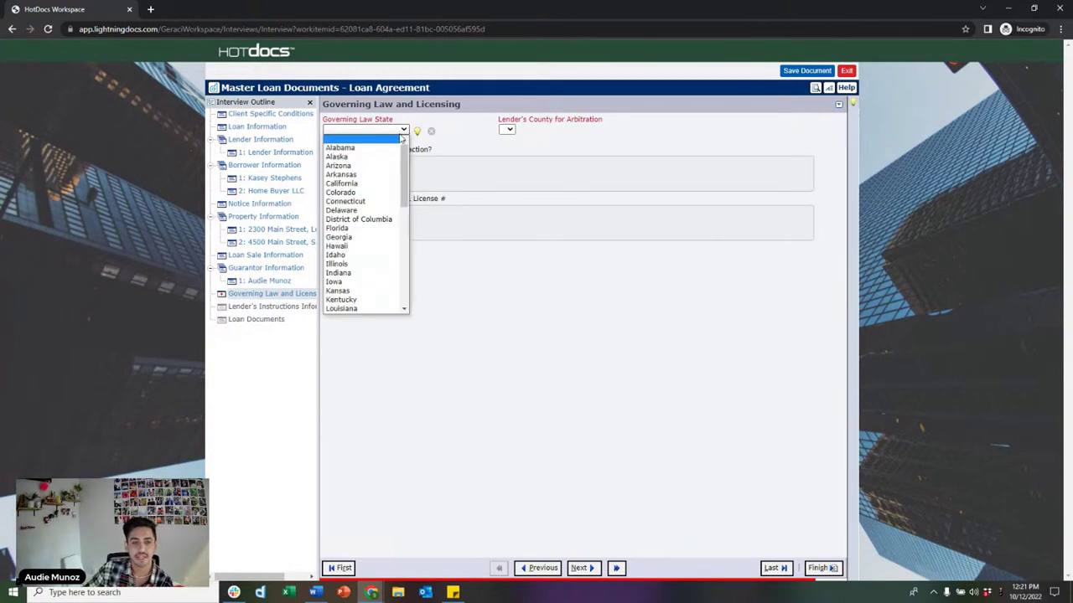
{"action": "left_click", "coordinate": [360, 177]}
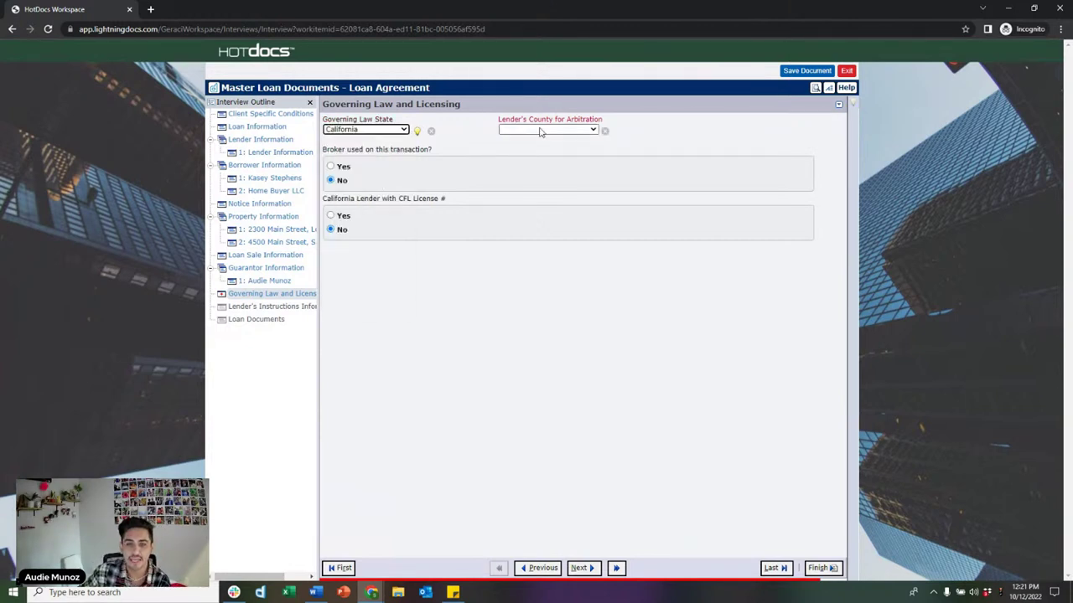
{"action": "left_click", "coordinate": [541, 130]}
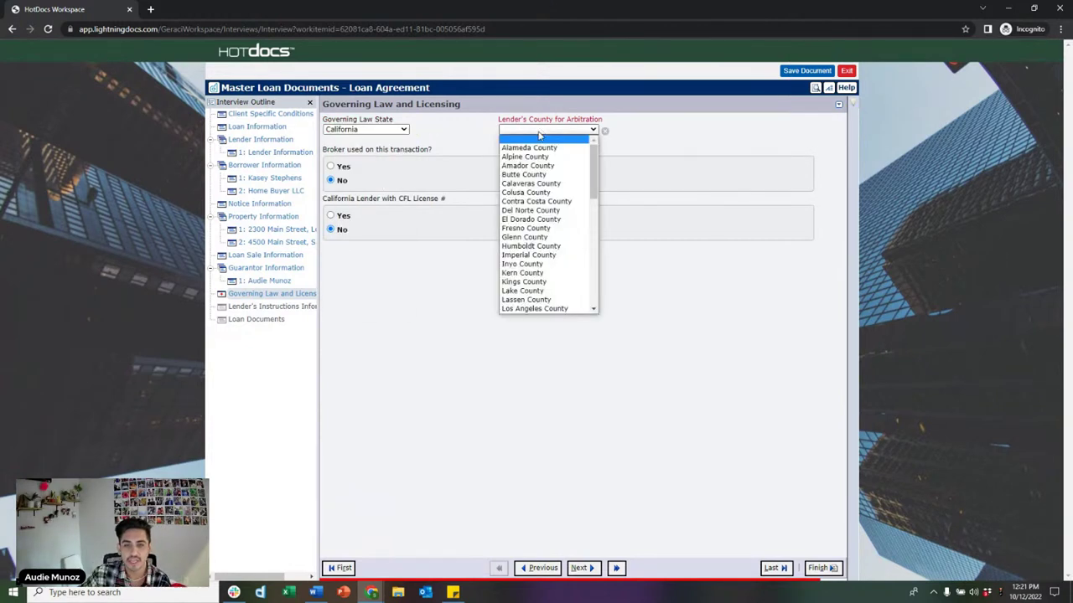
{"action": "left_click", "coordinate": [550, 309]}
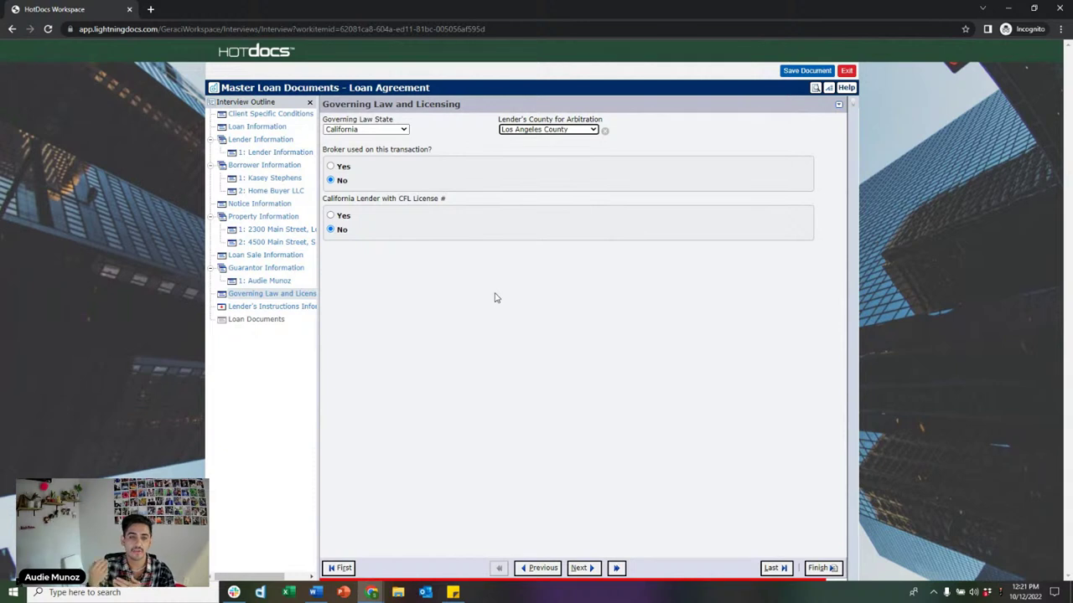
Step: Recheck the 2300 Main Street property, keep California as governing law, then open Lender's Instructions Information
{"action": "left_click", "coordinate": [282, 229]}
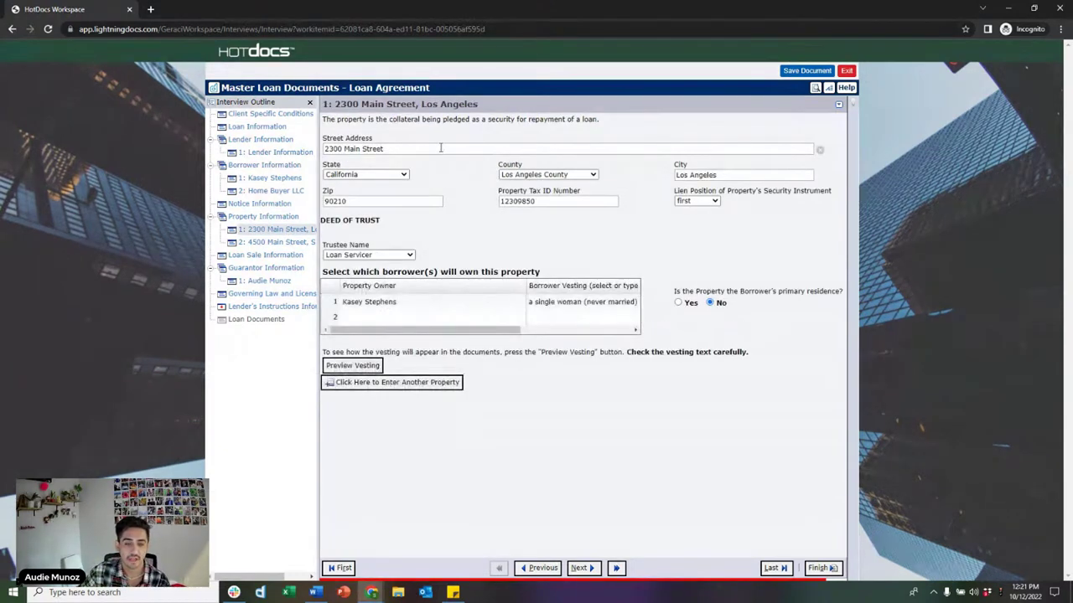
{"action": "left_click", "coordinate": [292, 297]}
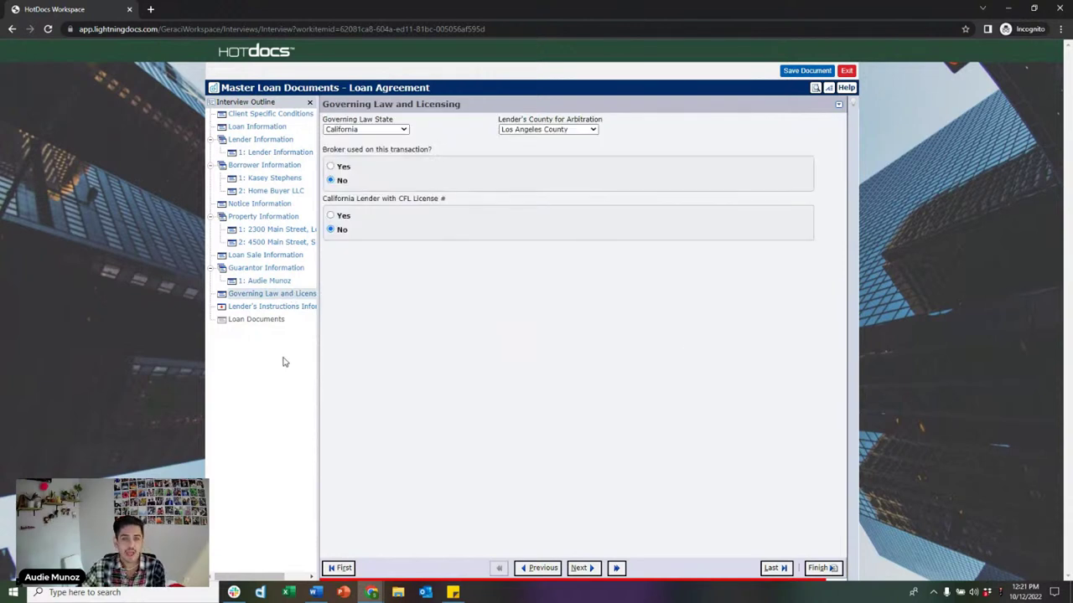
{"action": "left_click", "coordinate": [403, 131]}
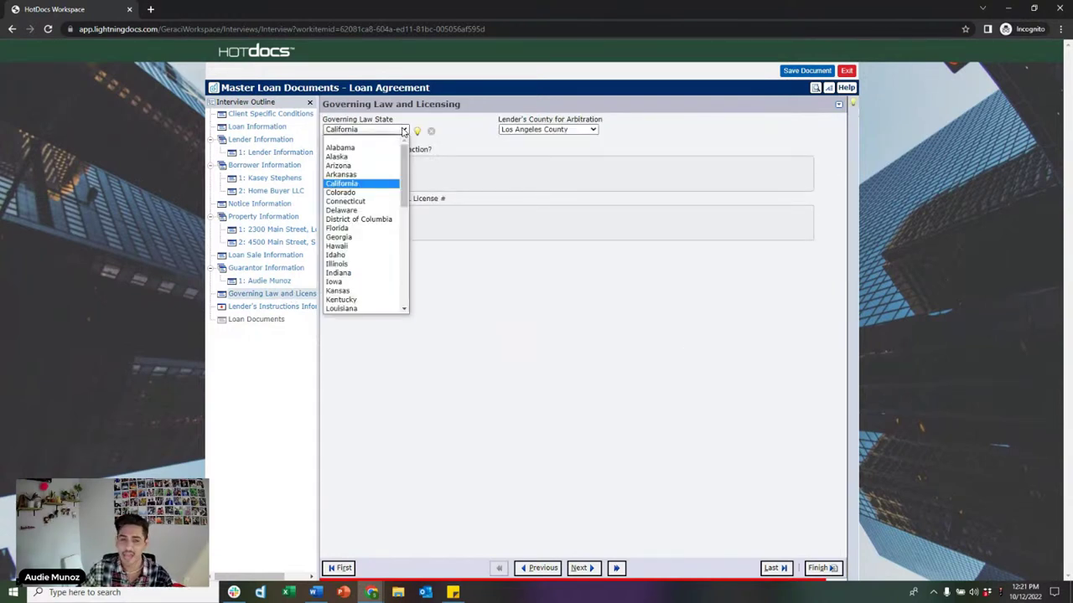
{"action": "left_click", "coordinate": [403, 131]}
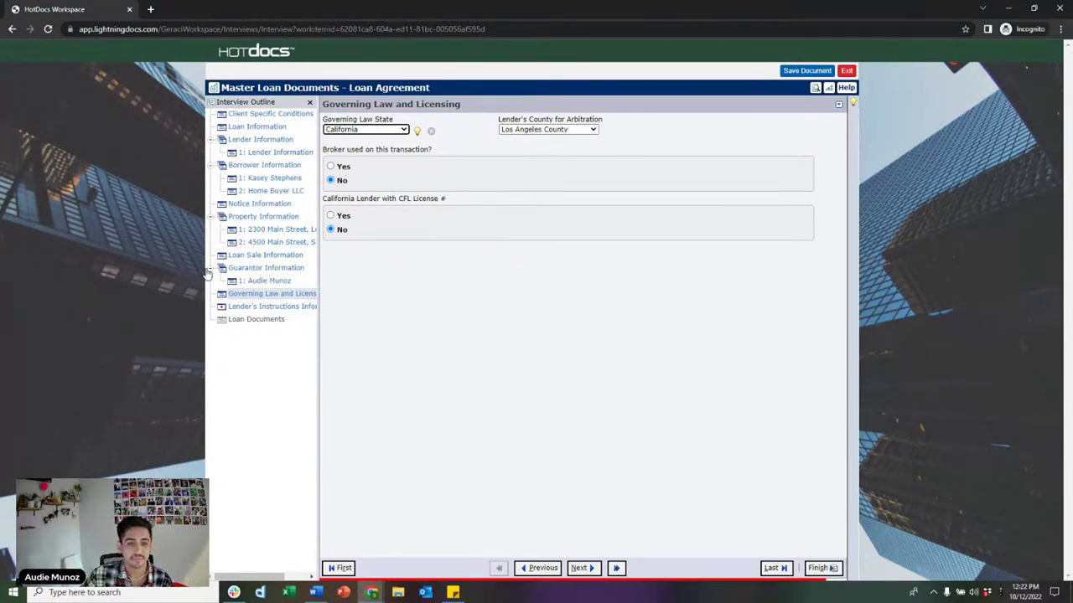
{"action": "left_click", "coordinate": [263, 306]}
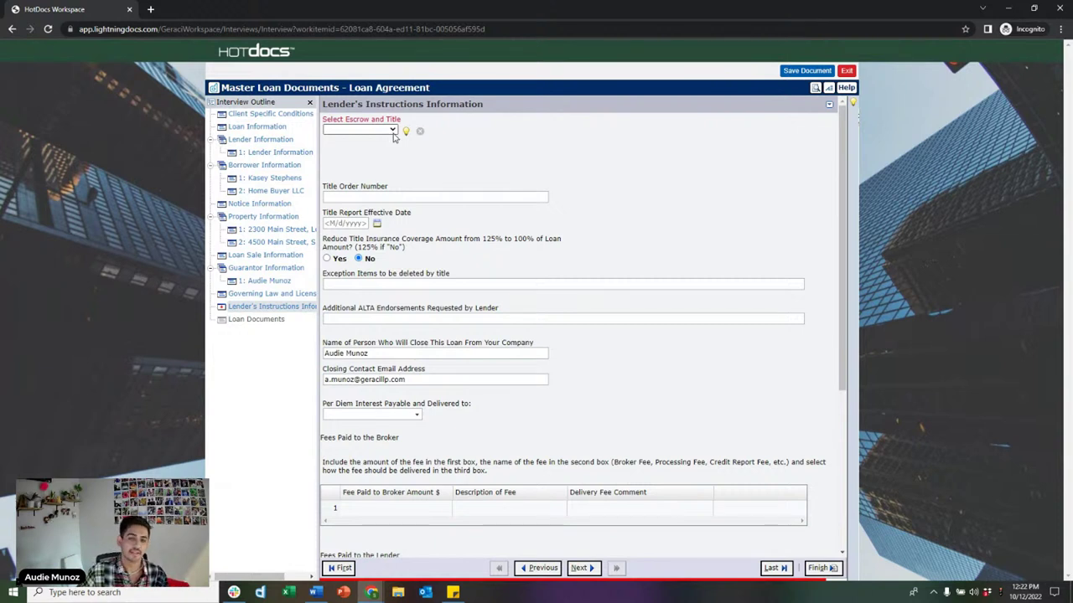
Step: Choose Title Only and enter Fidelity National Title Insurance as the title company name
{"action": "left_click", "coordinate": [392, 132]}
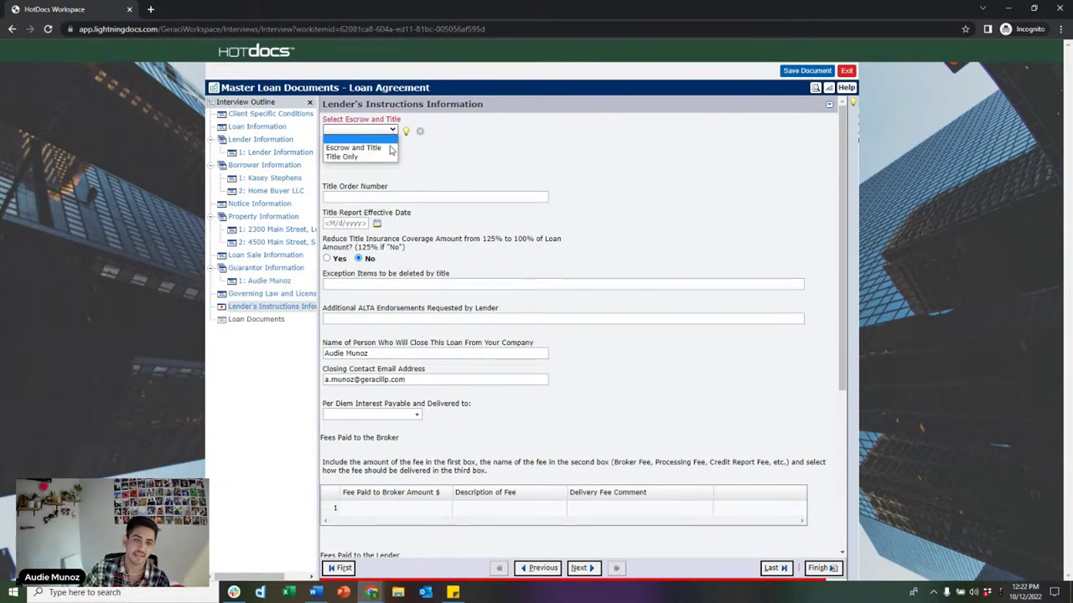
{"action": "left_click", "coordinate": [386, 157]}
{"action": "left_click", "coordinate": [417, 163]}
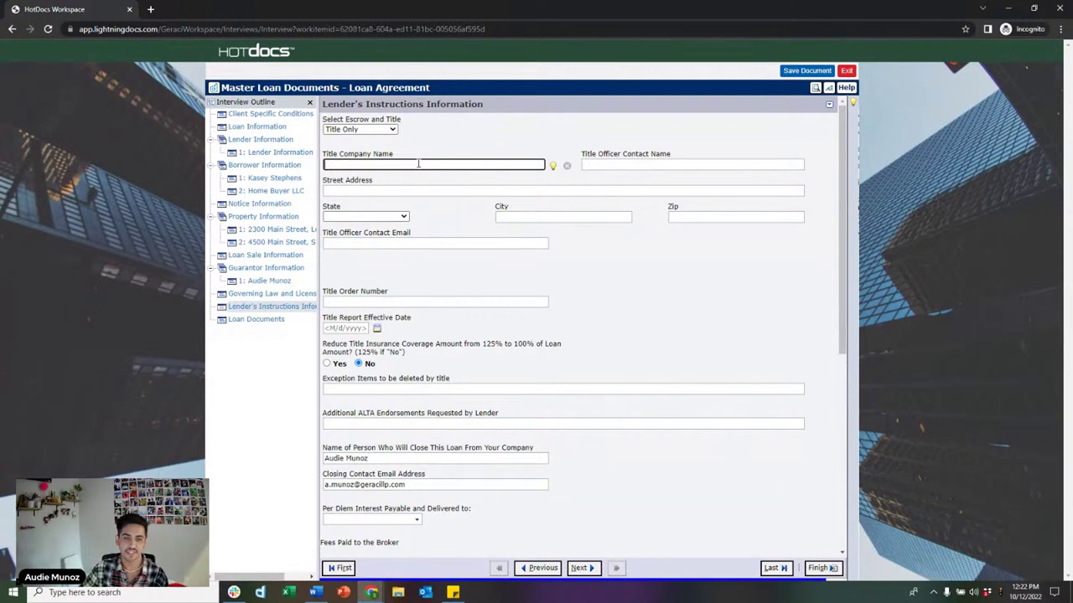
{"action": "type", "text": "Title"}
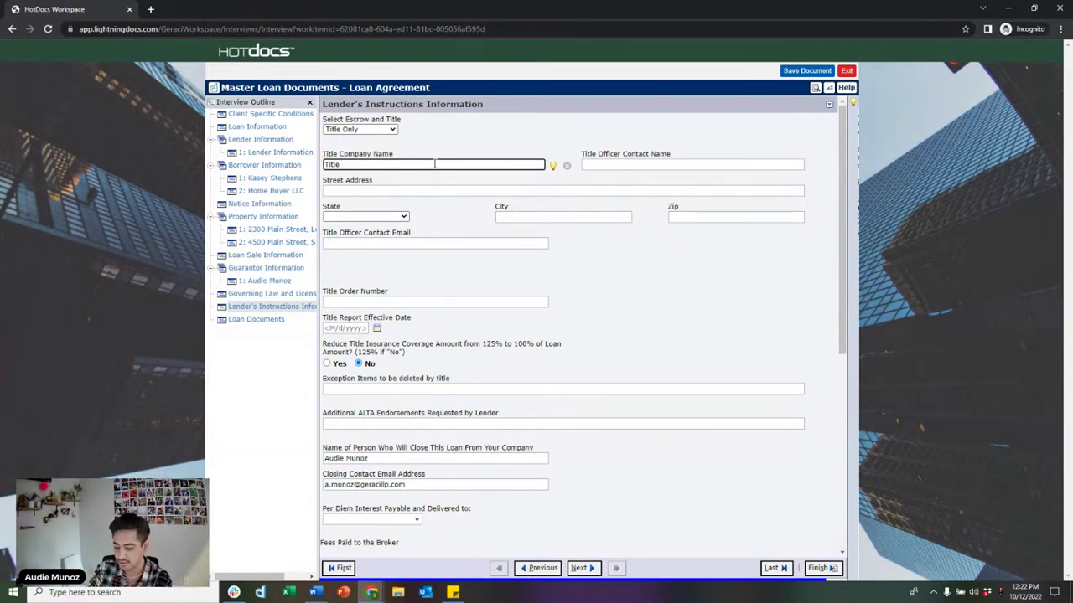
{"action": "key", "text": "BackSpace"}
{"action": "key", "text": "BackSpace"}
{"action": "key", "text": "BackSpace"}
{"action": "type", "text": "Fid"}
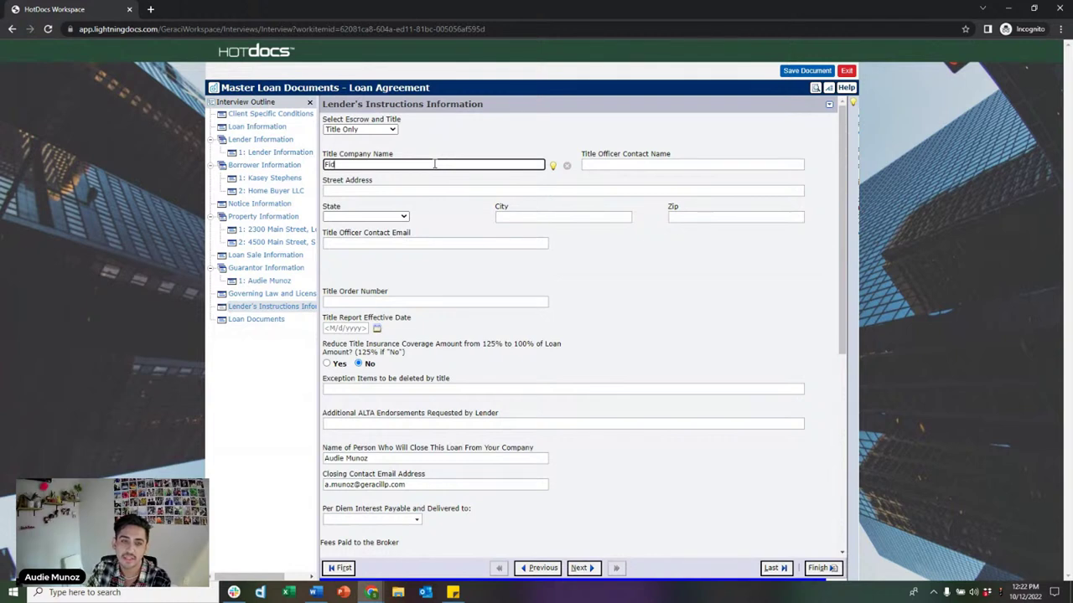
{"action": "type", "text": "elity Nation"}
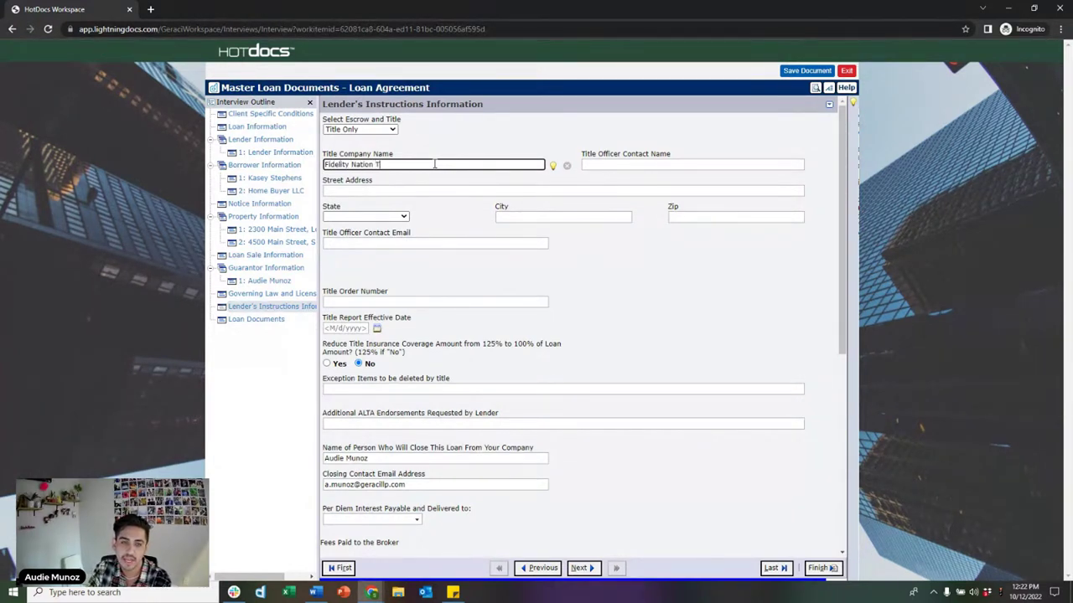
{"action": "type", "text": "al Title Insurance"}
Step: Fill in the title officer's contact name and e-mail address
{"action": "key", "text": "Tab"}
{"action": "type", "text": "JK"}
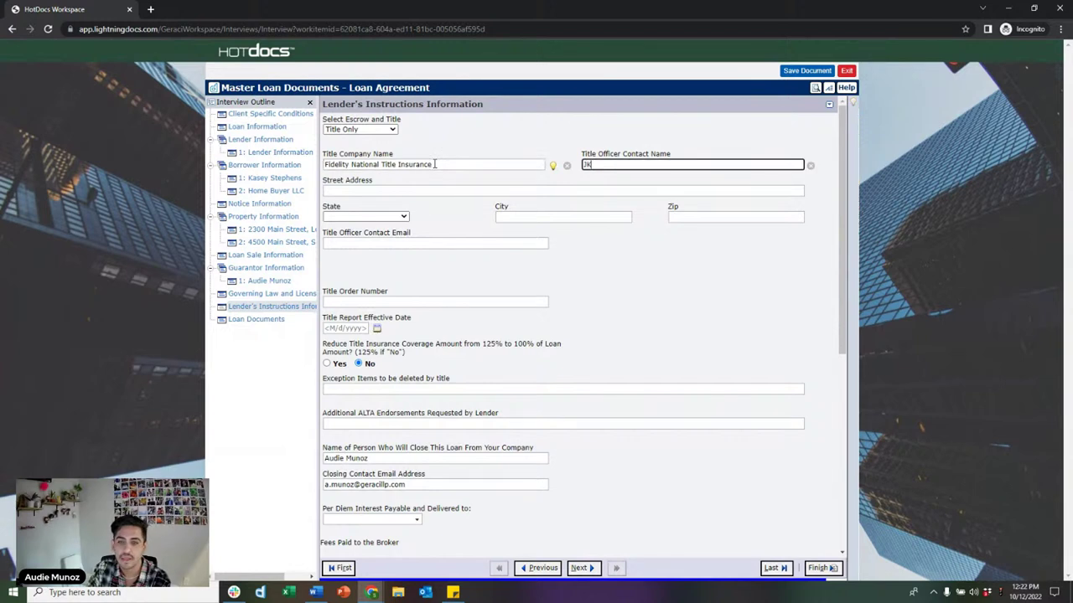
{"action": "type", "text": "e Title"}
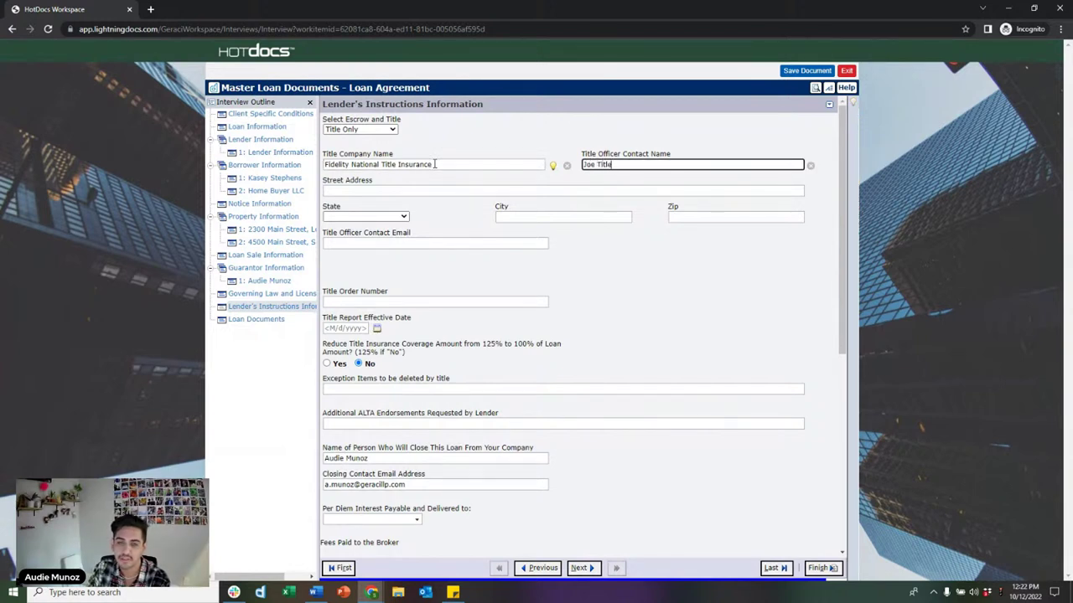
{"action": "key", "text": "Tab"}
{"action": "key", "text": "Tab"}
{"action": "key", "text": "Tab"}
{"action": "key", "text": "Tab"}
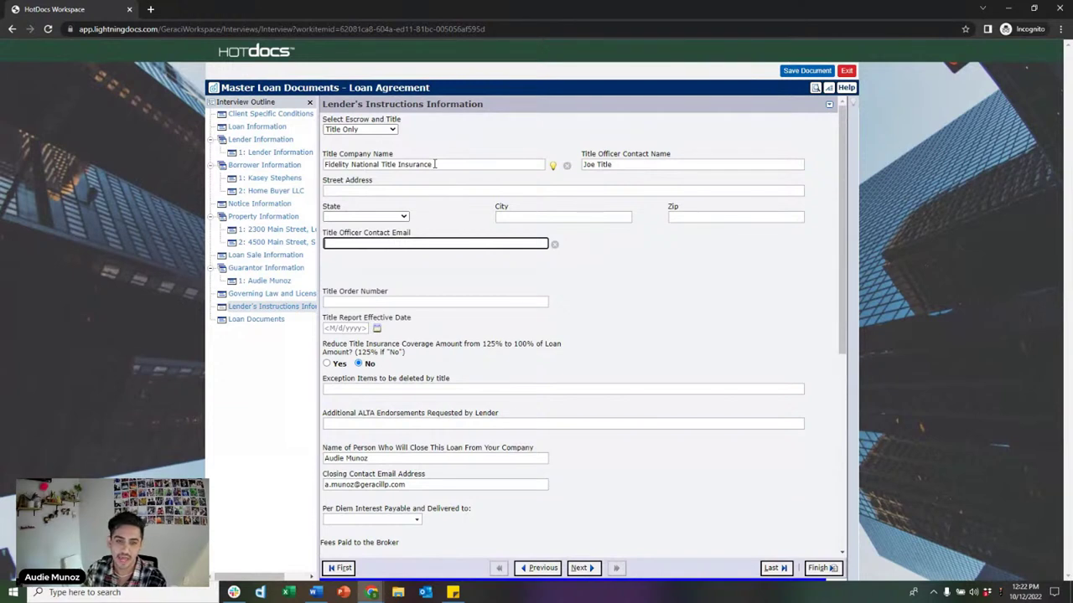
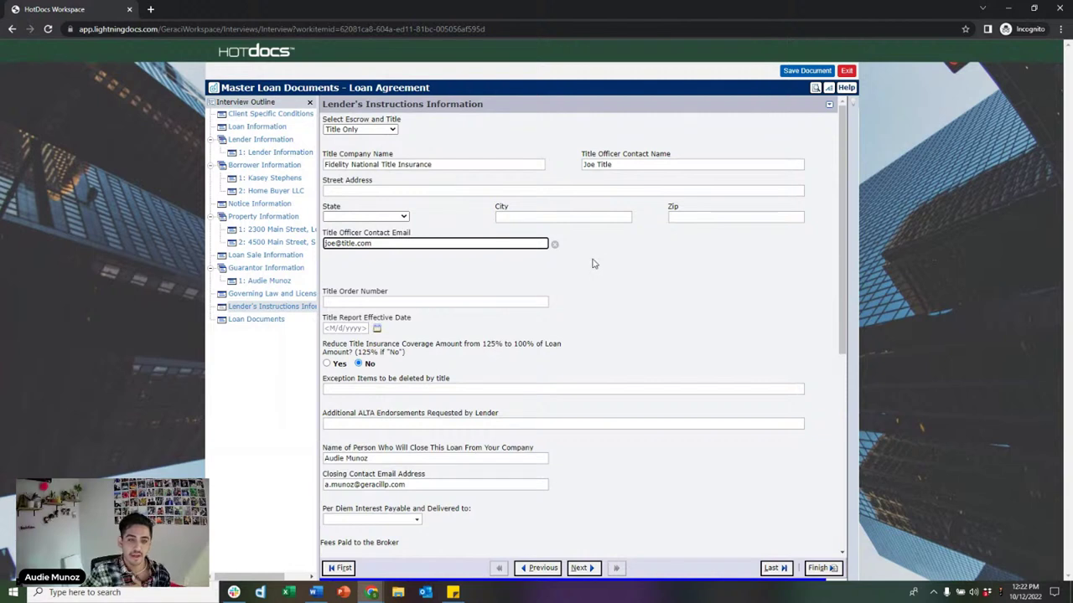
{"action": "scroll", "coordinate": [498, 265], "scroll_direction": "down", "scroll_amount": 1}
{"action": "left_click", "coordinate": [508, 227]}
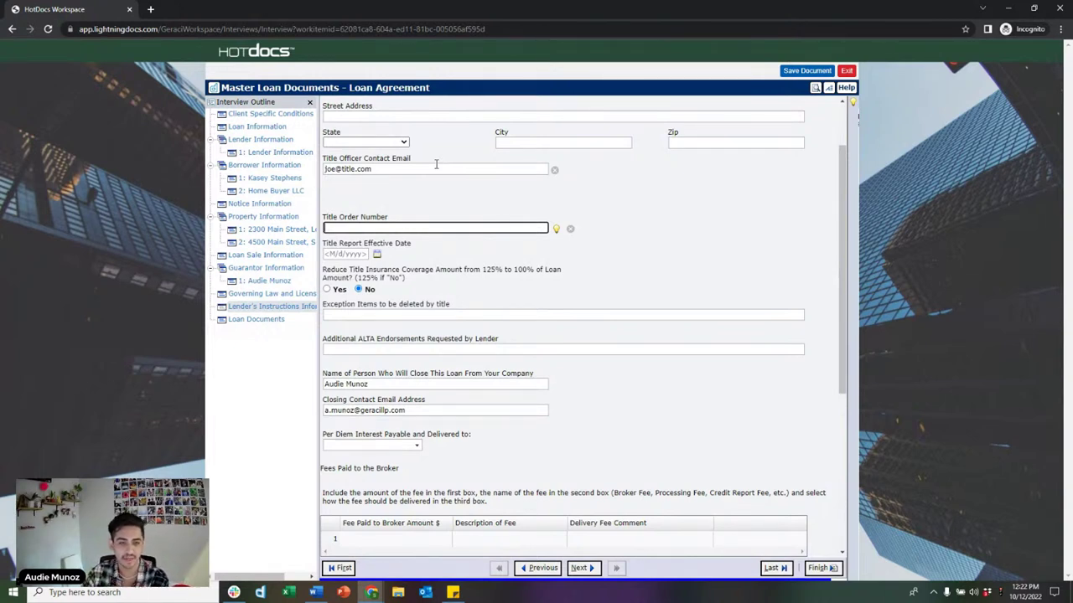
{"action": "type", "text": "12345678990"}
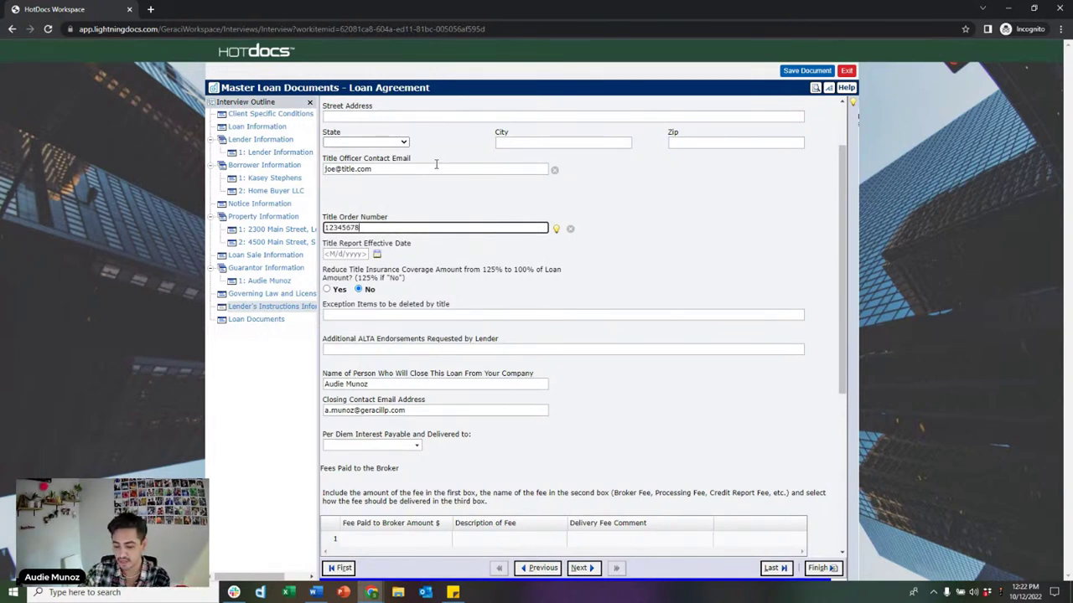
{"action": "left_click", "coordinate": [377, 254]}
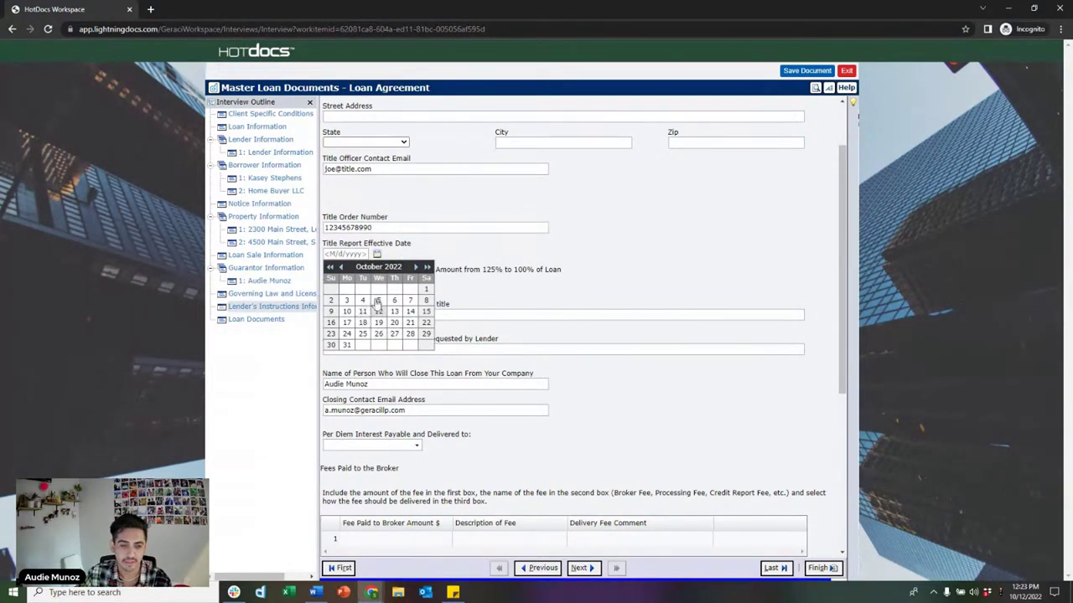
{"action": "left_click", "coordinate": [378, 301]}
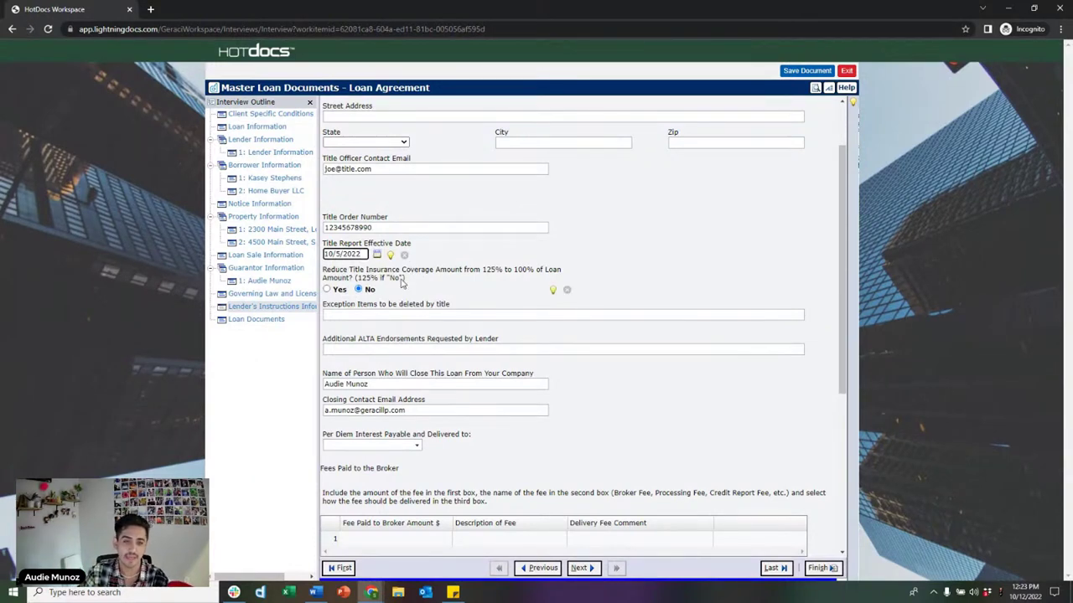
Step: Enter exception items 1, 2, 3, and 4 for deletion, then move to Additional ALTA Endorsements
{"action": "left_click", "coordinate": [365, 228]}
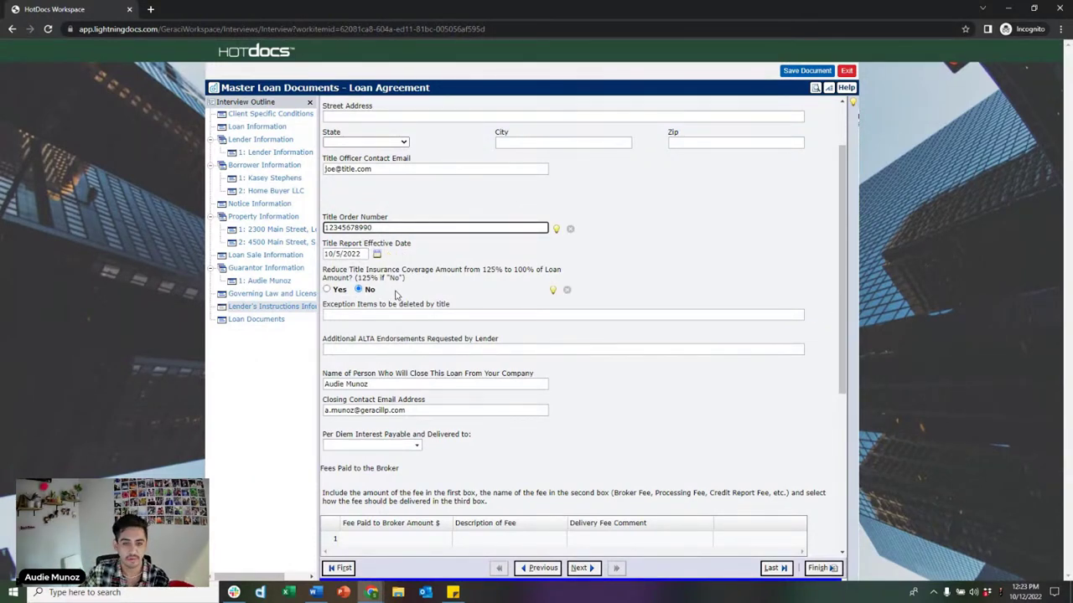
{"action": "left_click", "coordinate": [397, 315]}
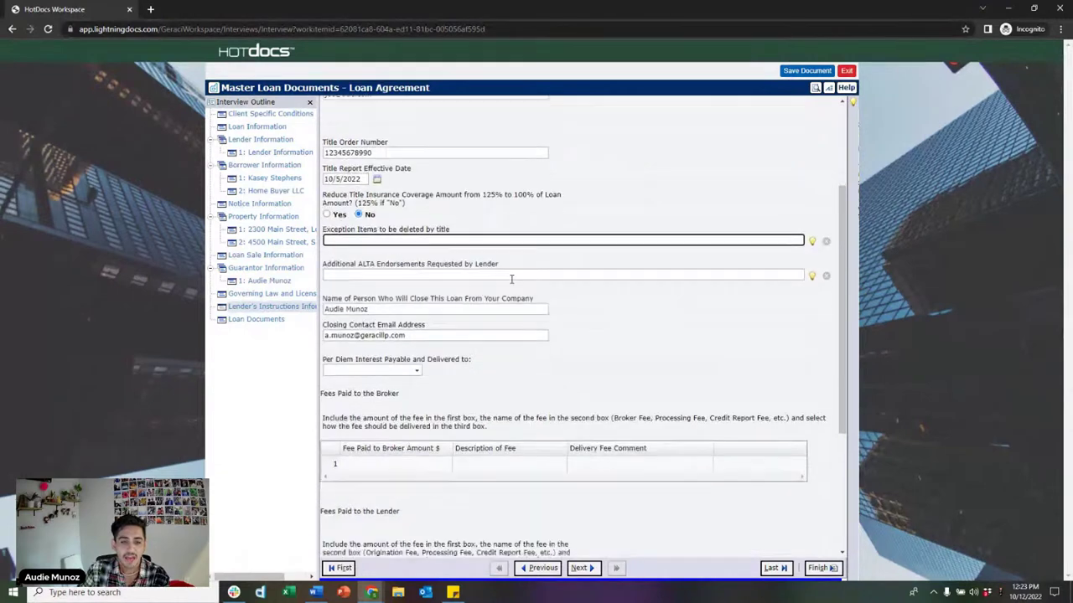
{"action": "scroll", "coordinate": [509, 281], "scroll_direction": "down", "scroll_amount": 1}
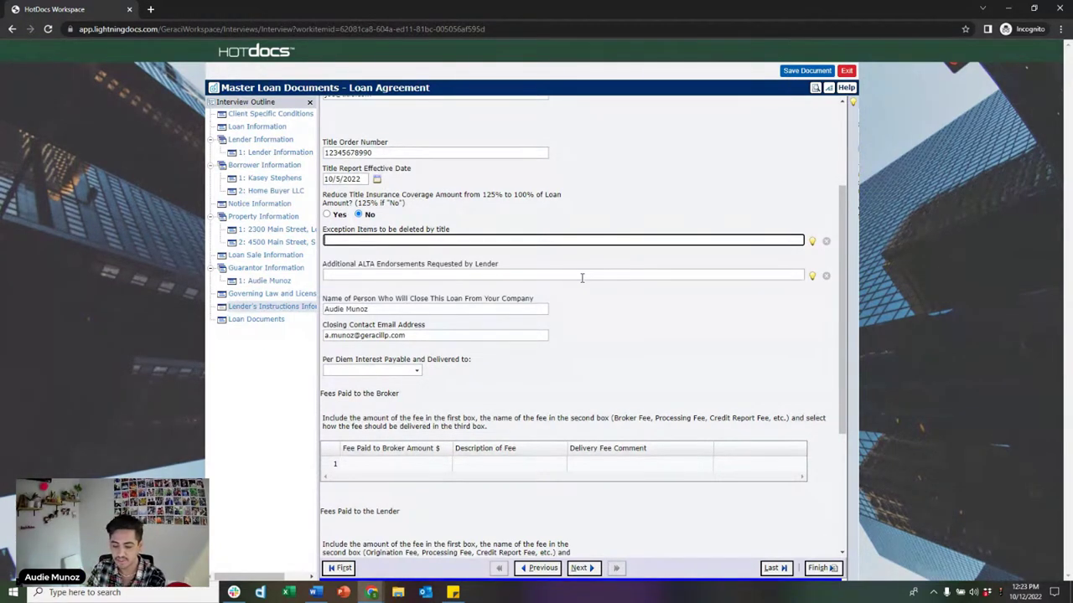
{"action": "type", "text": "and 4."}
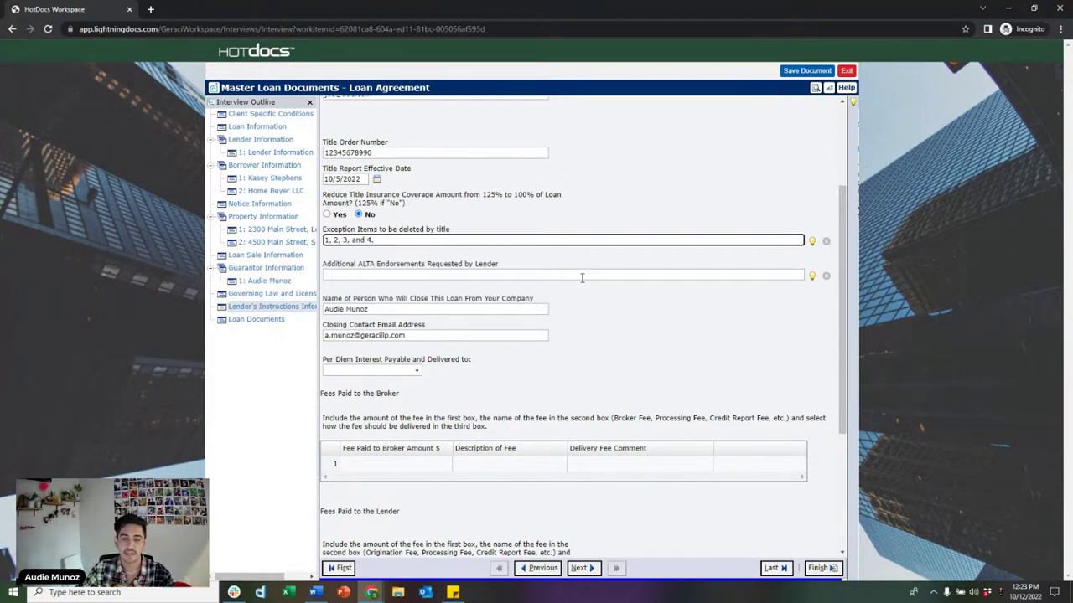
{"action": "left_click", "coordinate": [581, 277]}
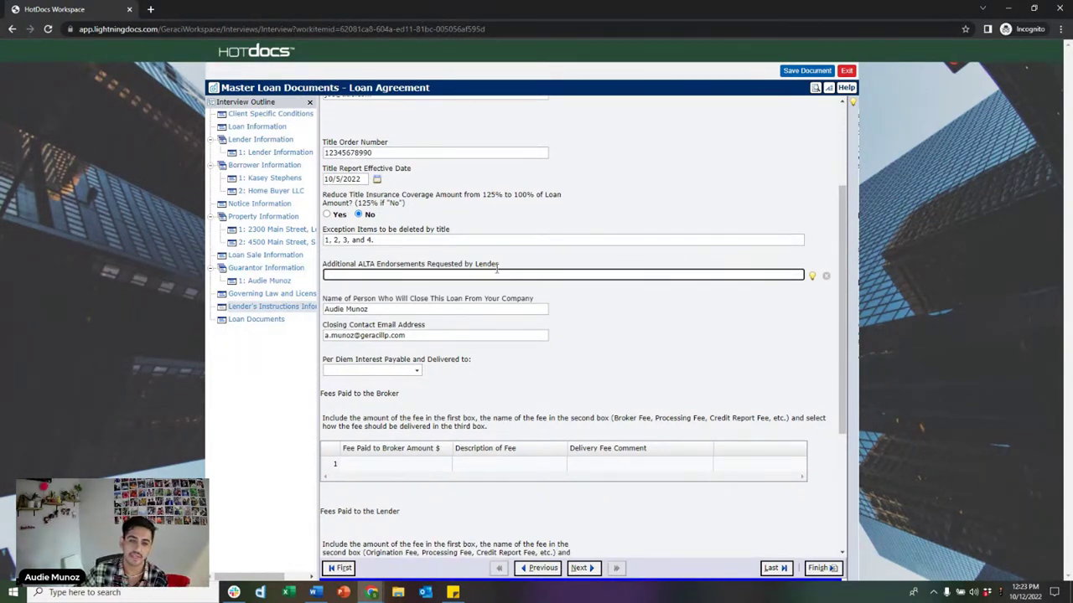
{"action": "left_click_drag", "start_coordinate": [500, 267], "coordinate": [326, 267]}
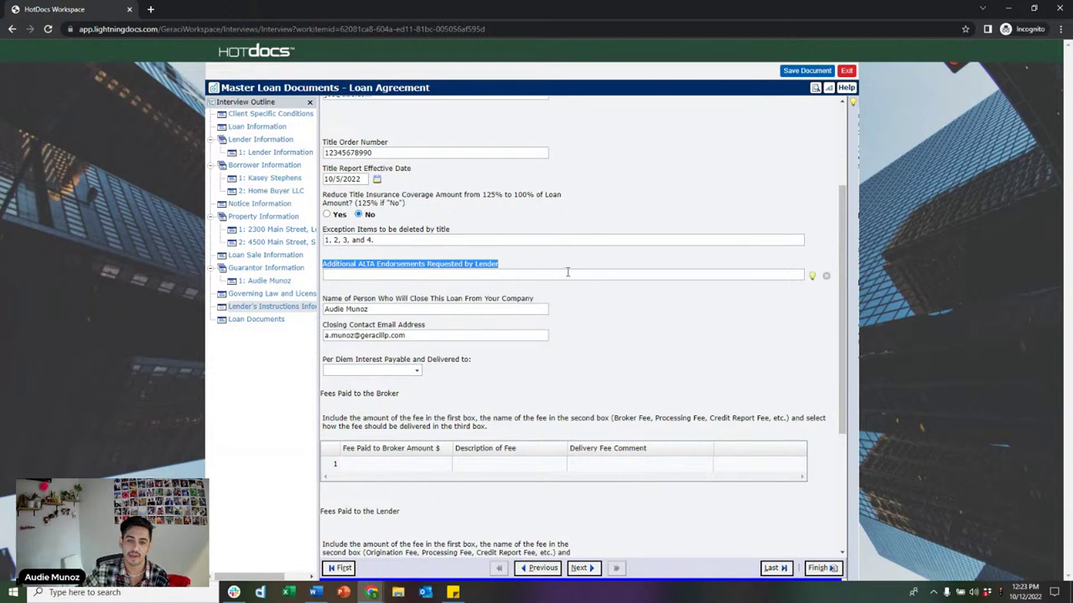
{"action": "left_click", "coordinate": [568, 274]}
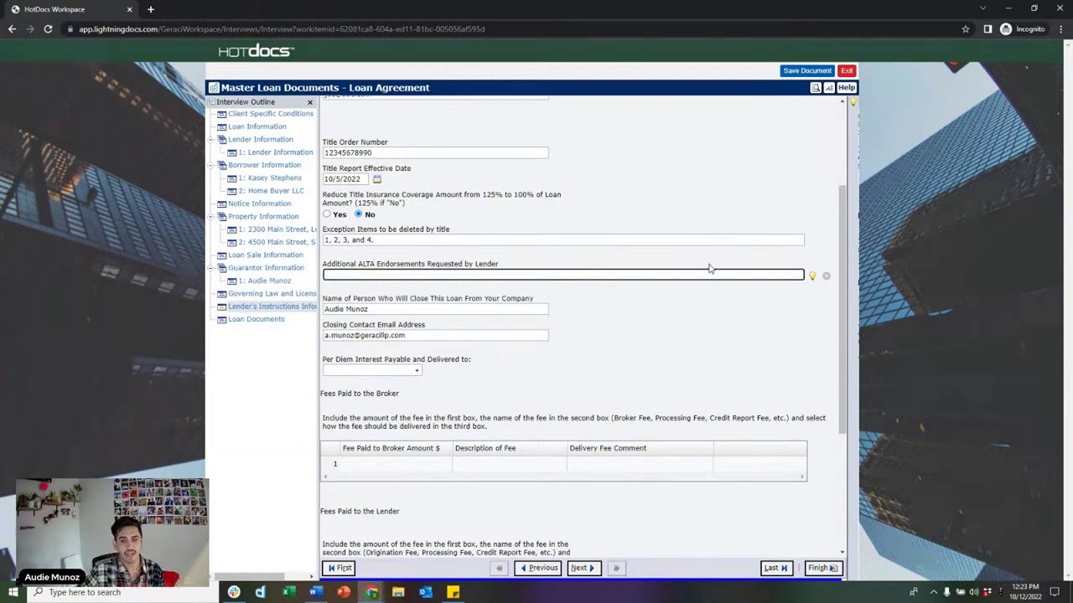
{"action": "left_click", "coordinate": [811, 276]}
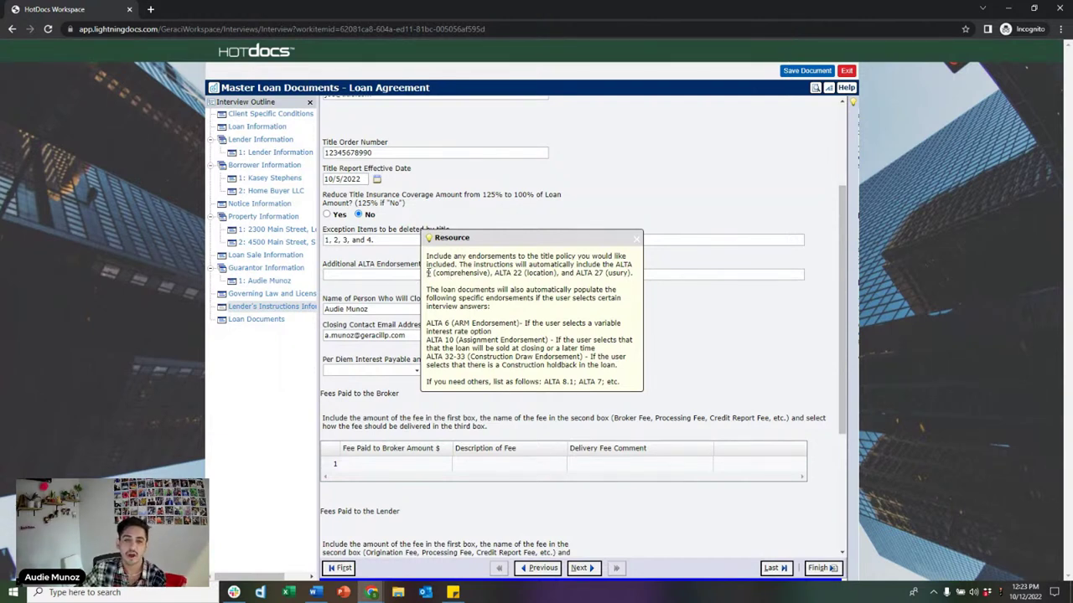
{"action": "left_click_drag", "start_coordinate": [427, 273], "coordinate": [635, 283]}
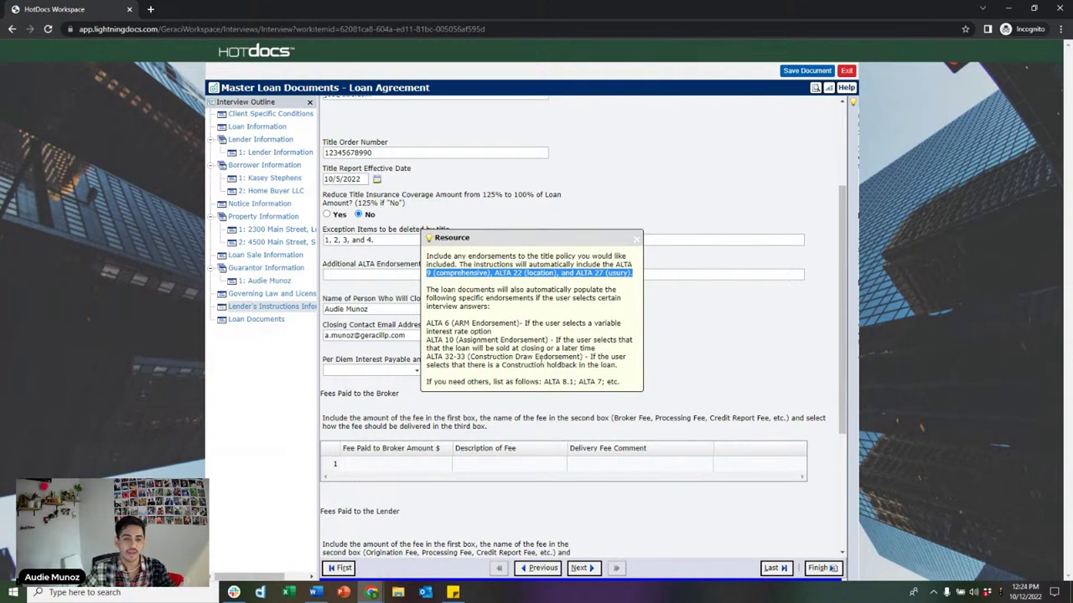
{"action": "left_click", "coordinate": [637, 239]}
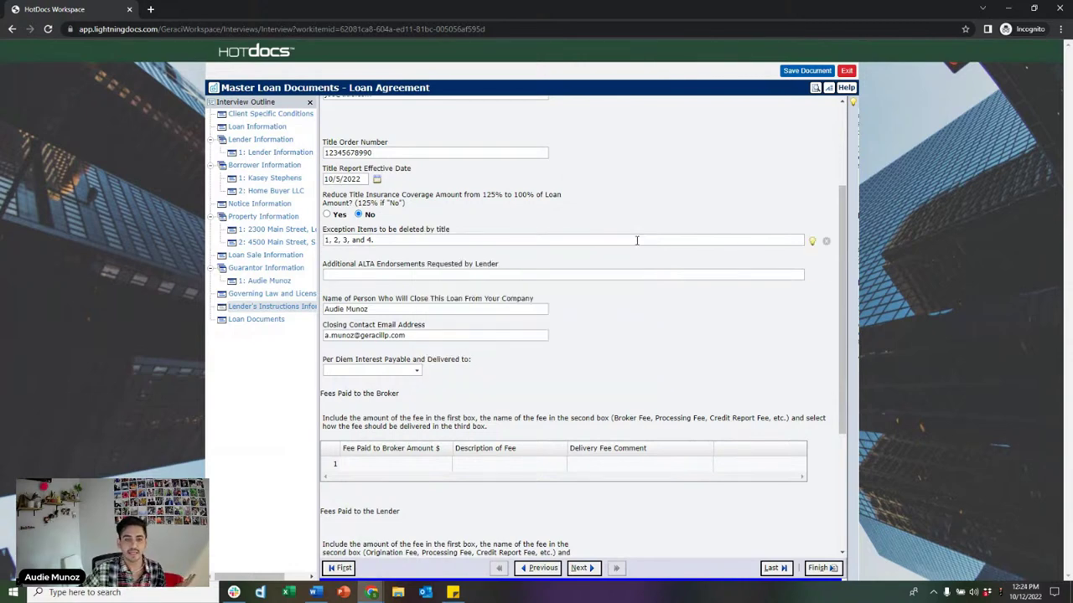
Step: Review the Loan Information section, including the 50,000.00 holdback amount
{"action": "left_click", "coordinate": [271, 128]}
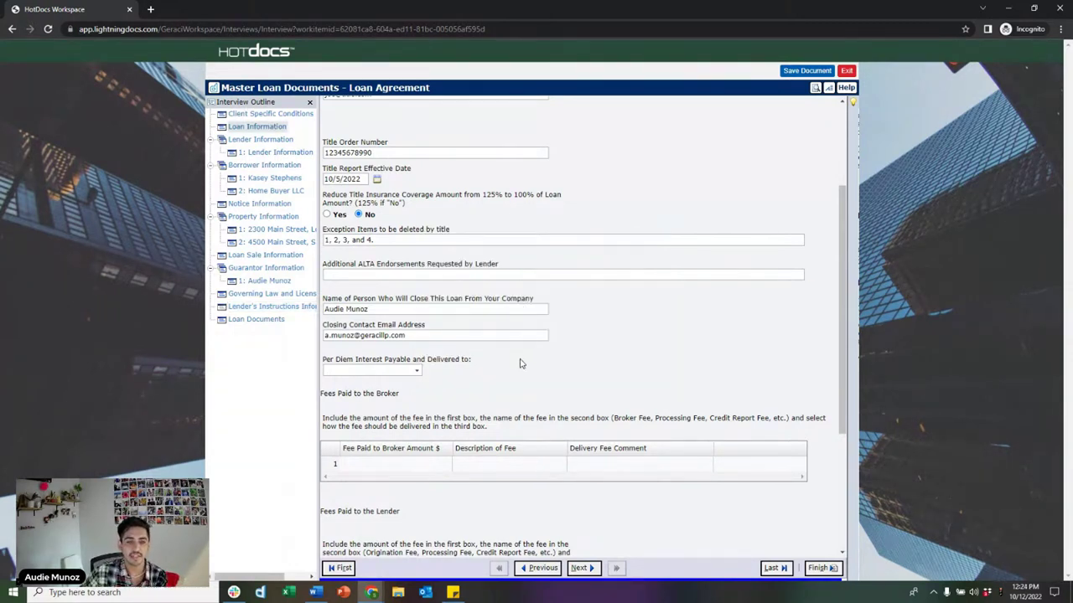
{"action": "scroll", "coordinate": [526, 391], "scroll_direction": "down", "scroll_amount": 2}
{"action": "scroll", "coordinate": [527, 391], "scroll_direction": "down", "scroll_amount": 1}
{"action": "left_click", "coordinate": [258, 128]}
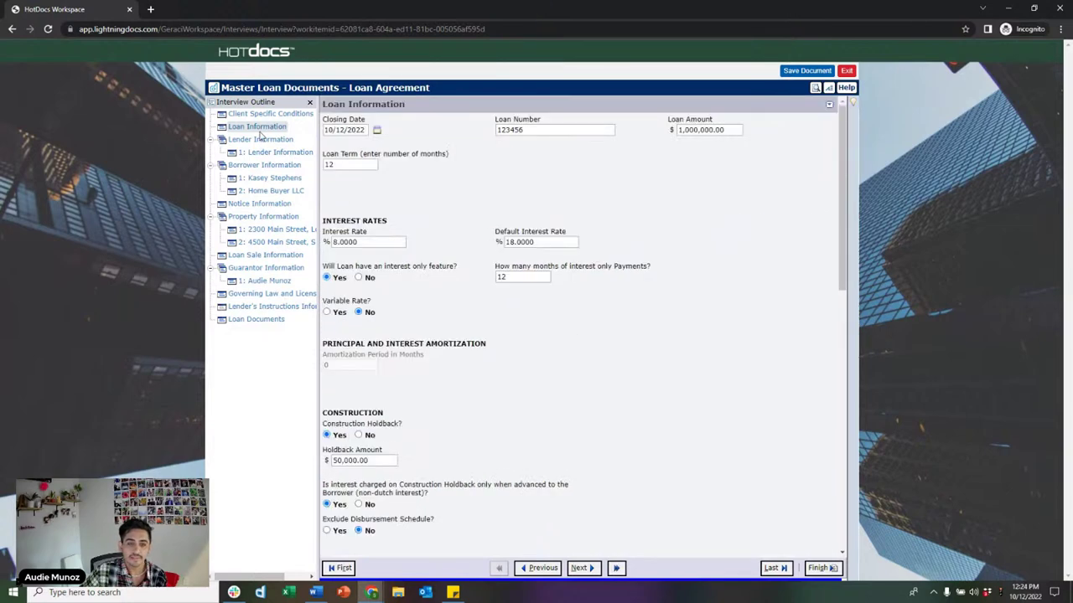
{"action": "scroll", "coordinate": [385, 311], "scroll_direction": "down", "scroll_amount": 2}
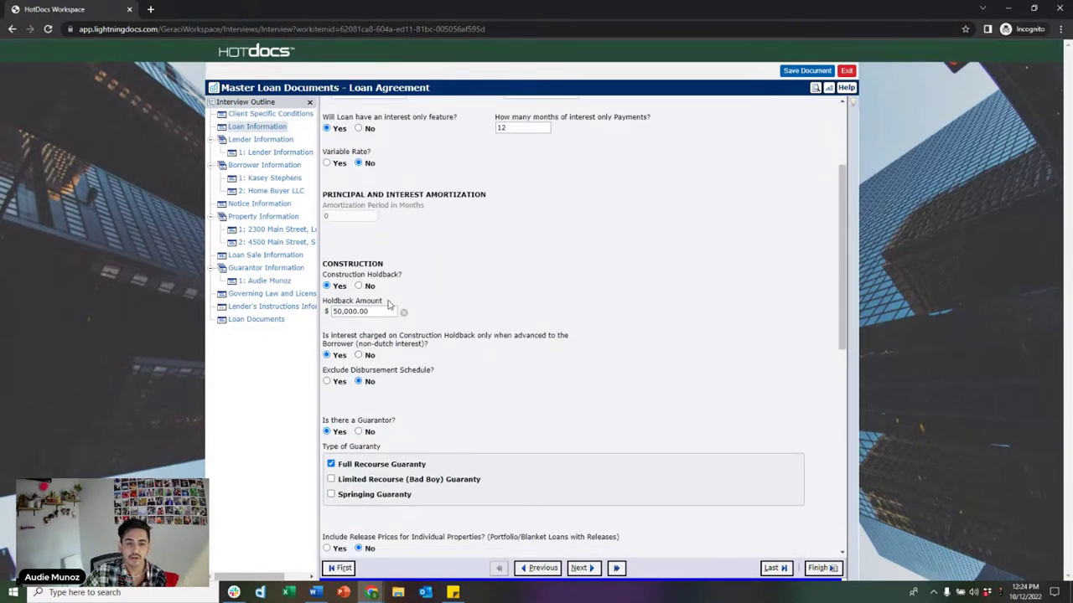
{"action": "left_click_drag", "start_coordinate": [387, 312], "coordinate": [331, 317]}
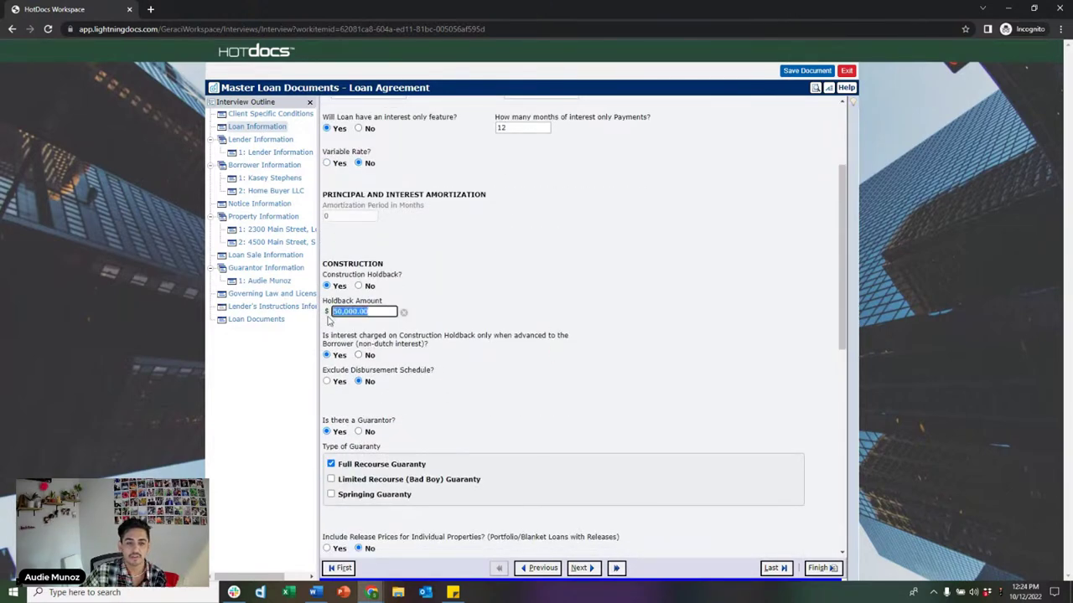
Step: Return to the Lender's Instructions Information section after a look at Loan Sale Information
{"action": "left_click", "coordinate": [281, 308]}
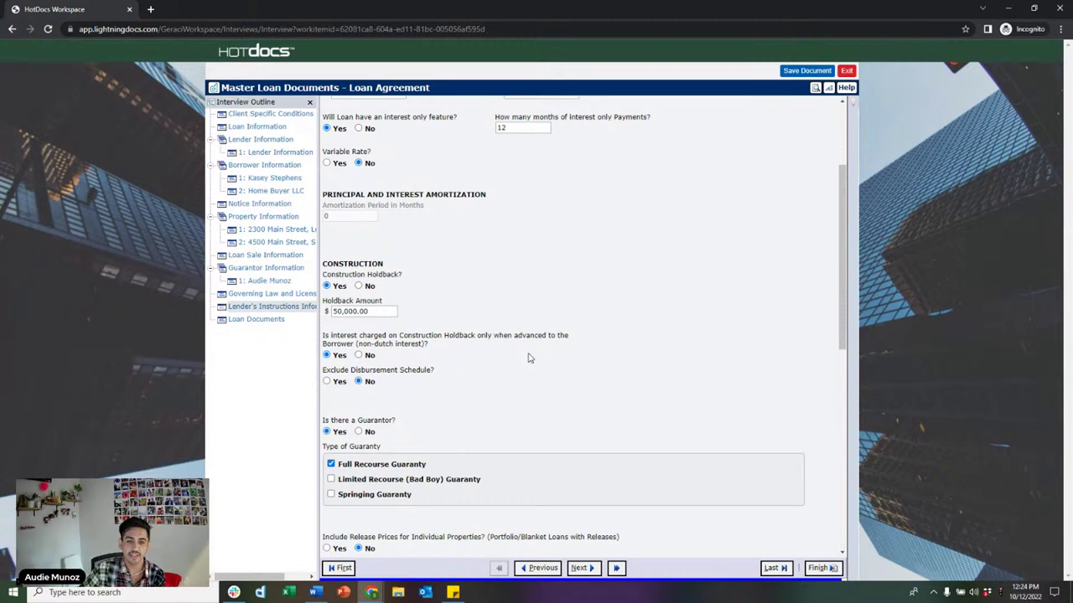
{"action": "left_click", "coordinate": [460, 425]}
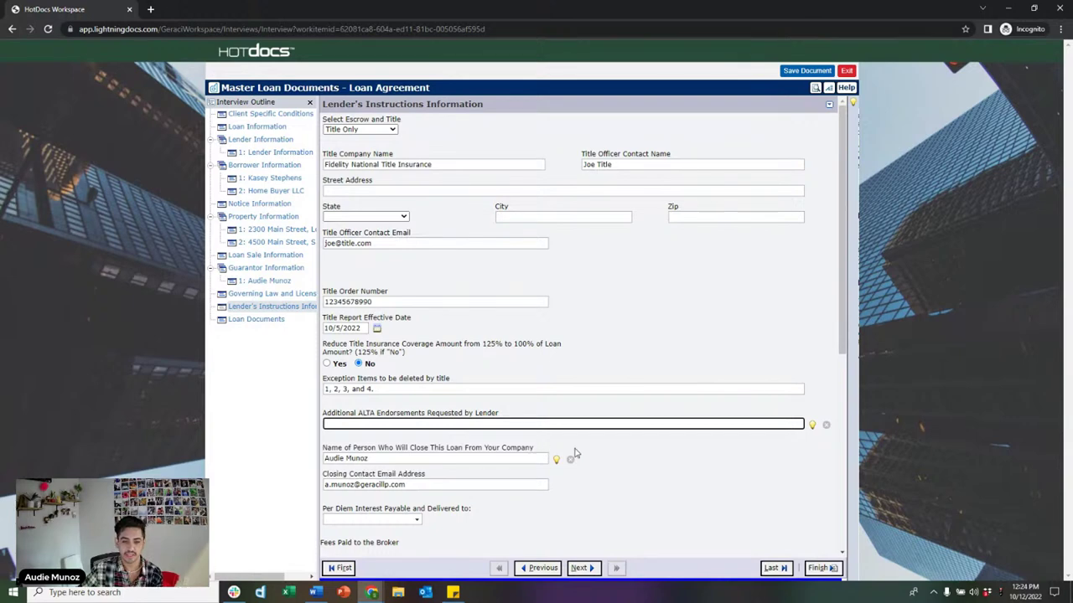
{"action": "scroll", "coordinate": [558, 445], "scroll_direction": "down", "scroll_amount": 1}
{"action": "scroll", "coordinate": [558, 445], "scroll_direction": "down", "scroll_amount": 1}
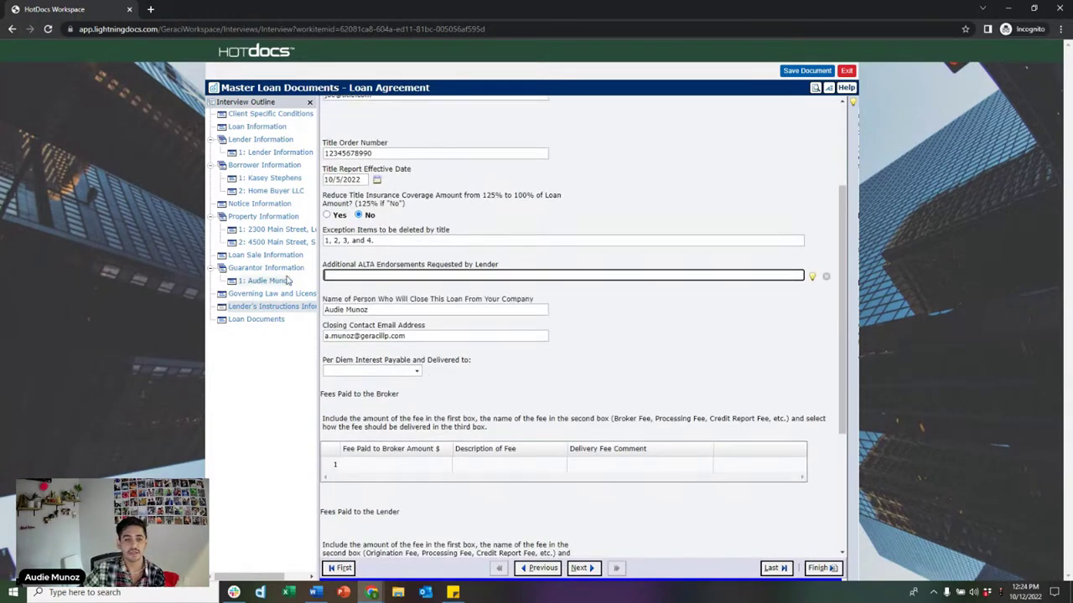
{"action": "left_click", "coordinate": [290, 256]}
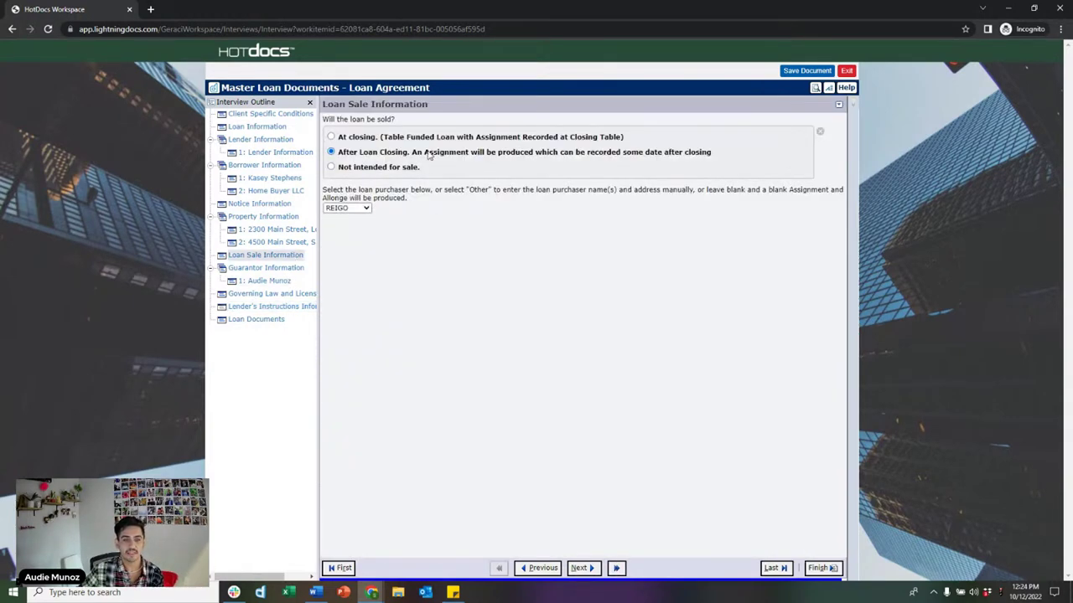
{"action": "left_click", "coordinate": [273, 308]}
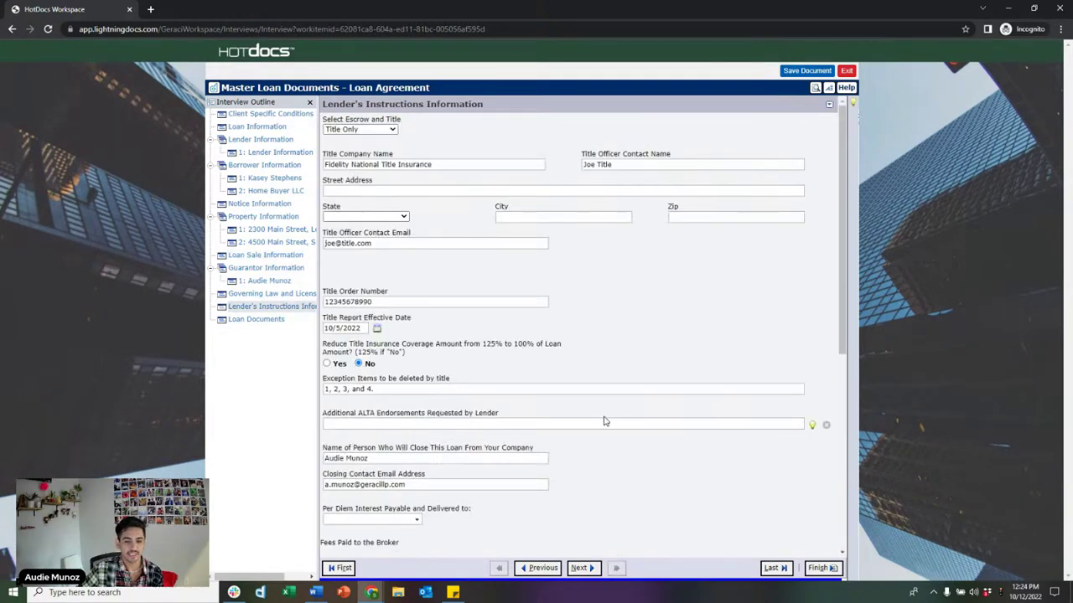
{"action": "scroll", "coordinate": [603, 419], "scroll_direction": "down", "scroll_amount": 3}
Step: Set 'Per Diem Interest Payable and Delivered to' to Lender's Address
{"action": "left_click", "coordinate": [595, 274]}
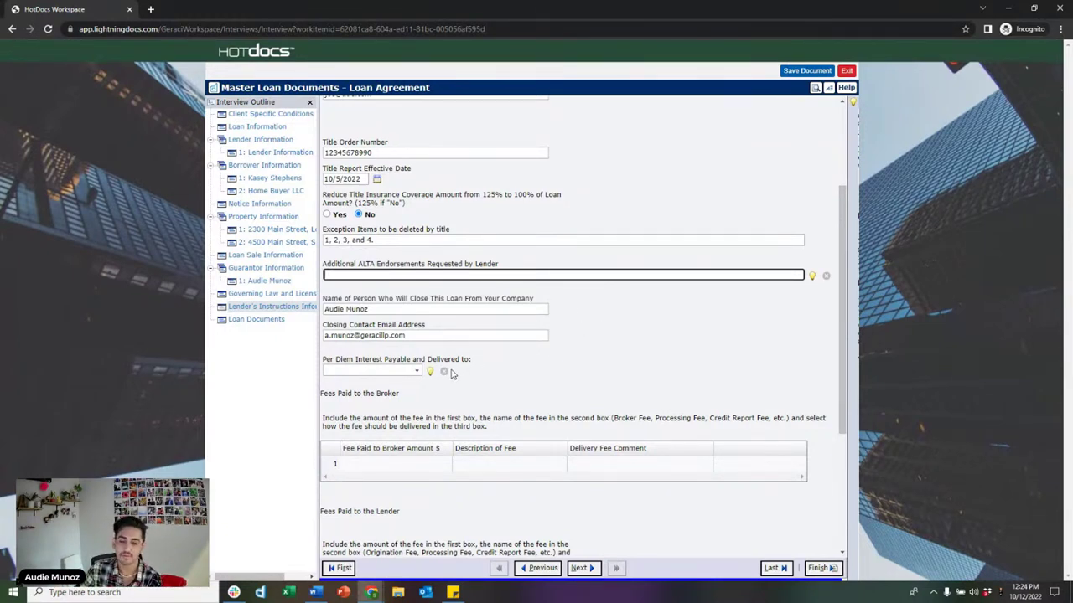
{"action": "scroll", "coordinate": [444, 389], "scroll_direction": "down", "scroll_amount": 1}
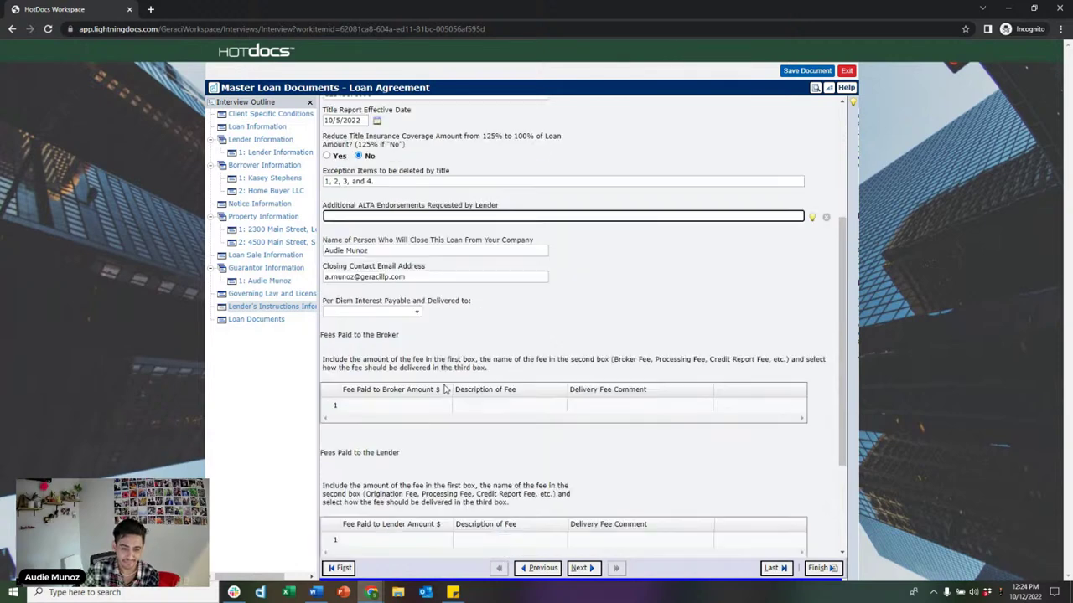
{"action": "scroll", "coordinate": [444, 389], "scroll_direction": "down", "scroll_amount": 2}
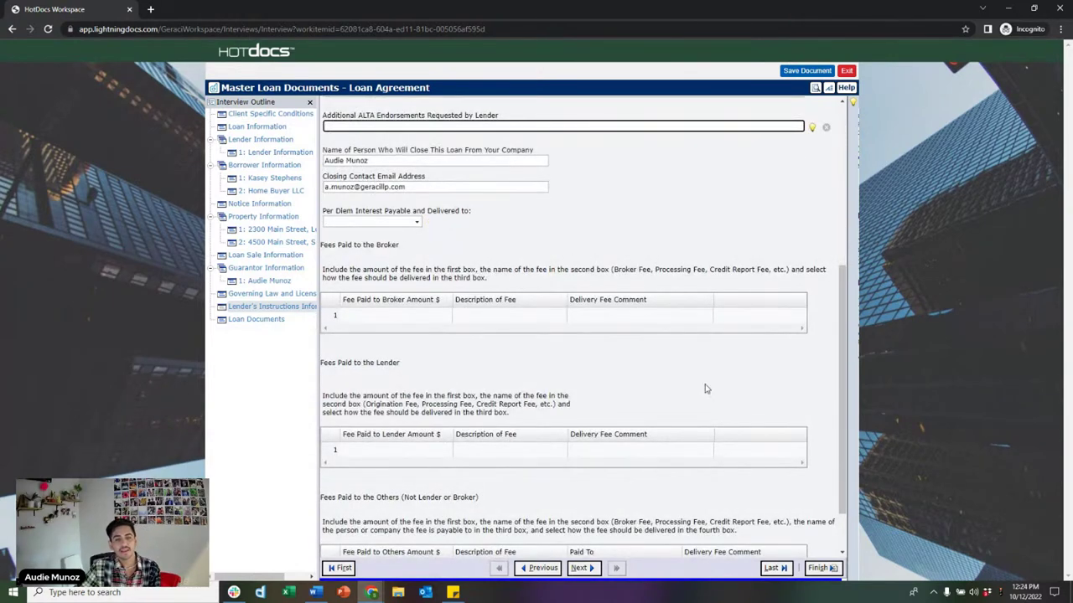
{"action": "scroll", "coordinate": [570, 376], "scroll_direction": "down", "scroll_amount": 2}
{"action": "scroll", "coordinate": [388, 326], "scroll_direction": "up", "scroll_amount": 4}
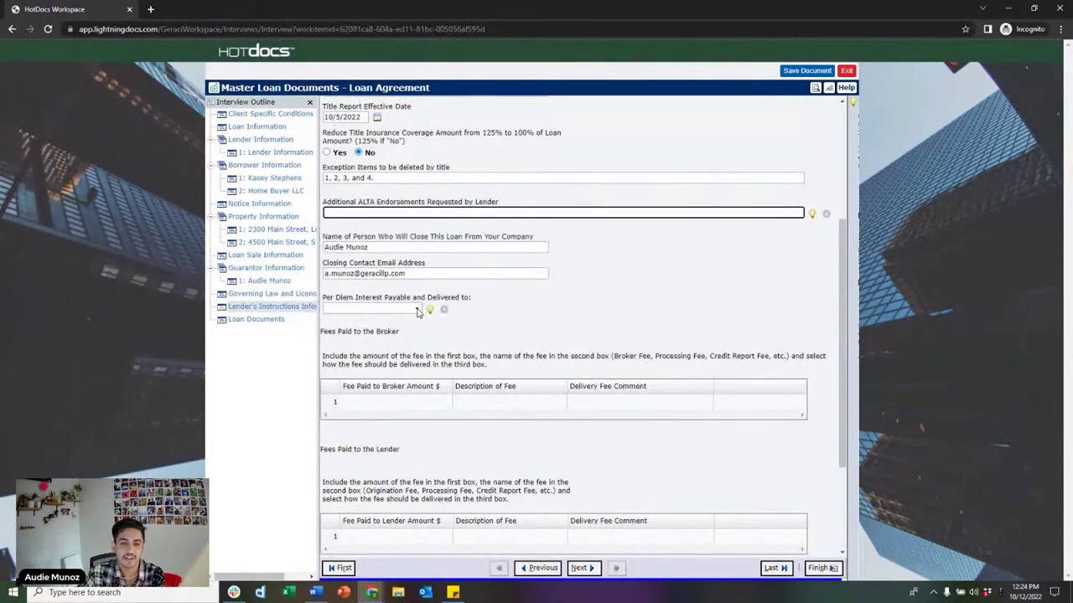
{"action": "left_click", "coordinate": [417, 312]}
{"action": "left_click", "coordinate": [402, 319]}
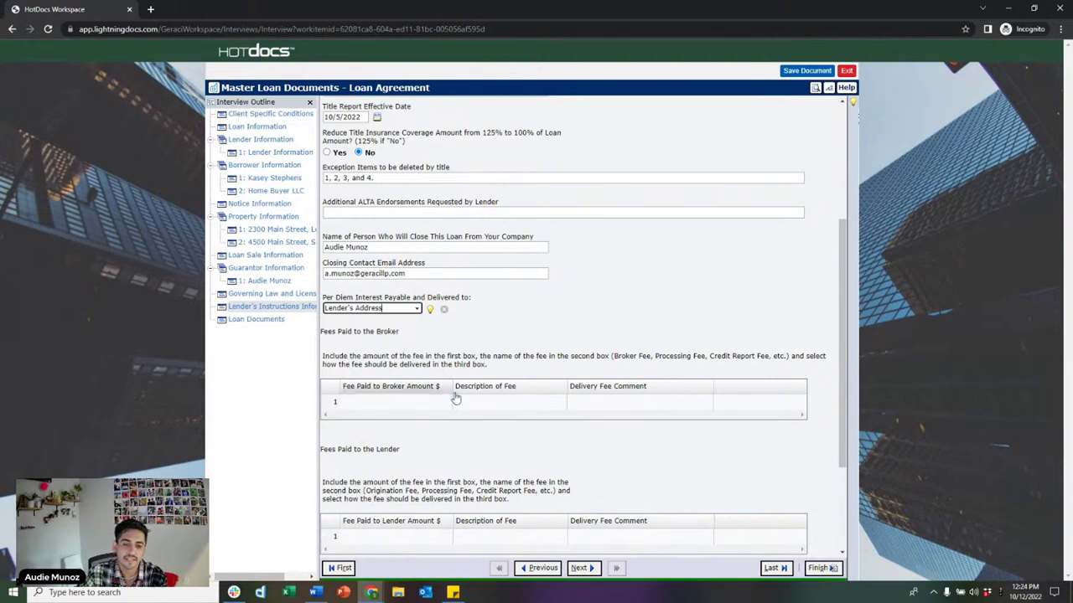
{"action": "left_click", "coordinate": [455, 400]}
{"action": "scroll", "coordinate": [474, 387], "scroll_direction": "down", "scroll_amount": 2}
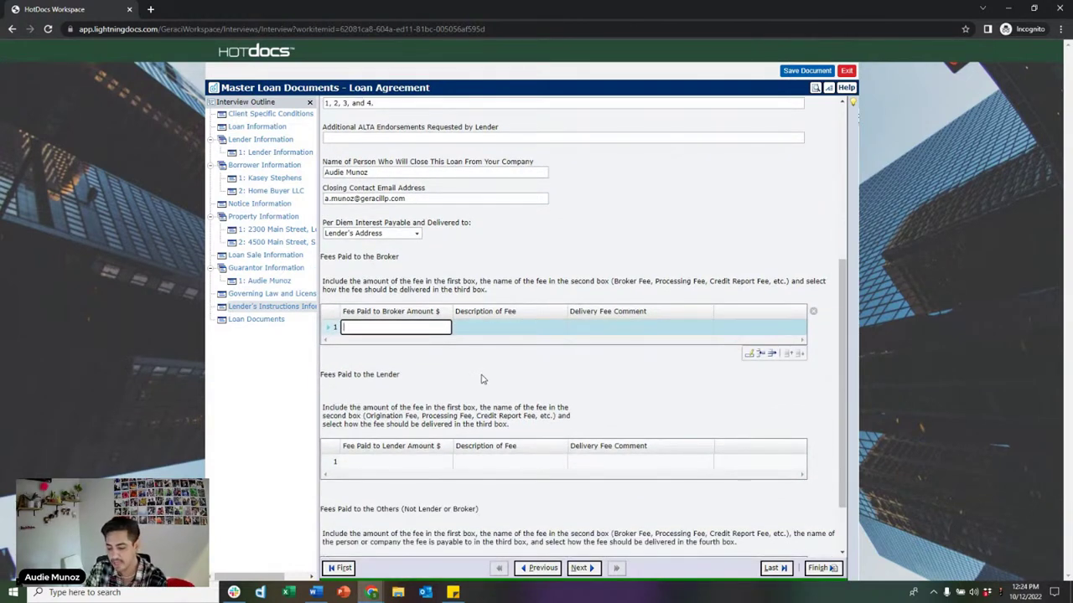
Step: Add a 500.00 Broker Fee delivered to the broker's address
{"action": "type", "text": "500"}
{"action": "key", "text": "Tab"}
{"action": "type", "text": "Broker"}
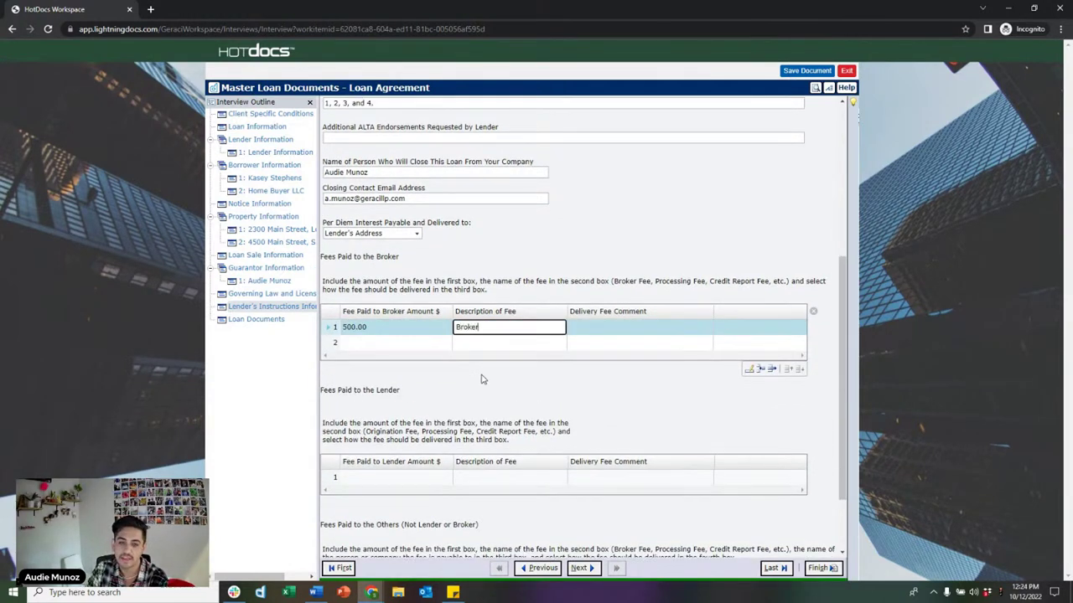
{"action": "type", "text": " Fee"}
{"action": "key", "text": "Tab"}
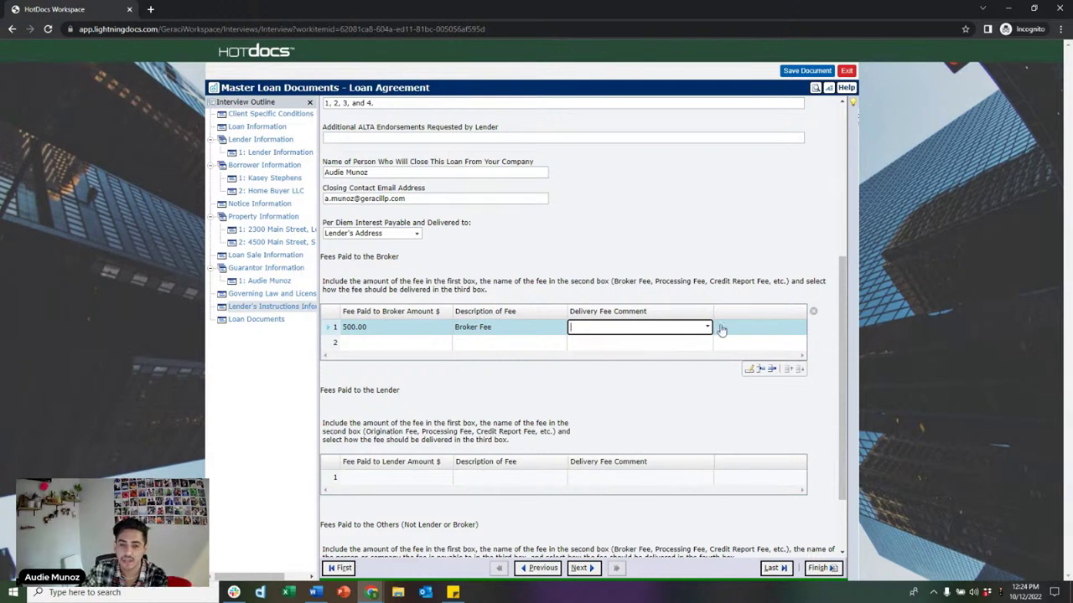
{"action": "left_click", "coordinate": [706, 327]}
{"action": "left_click", "coordinate": [696, 338]}
{"action": "scroll", "coordinate": [399, 406], "scroll_direction": "down", "scroll_amount": 2}
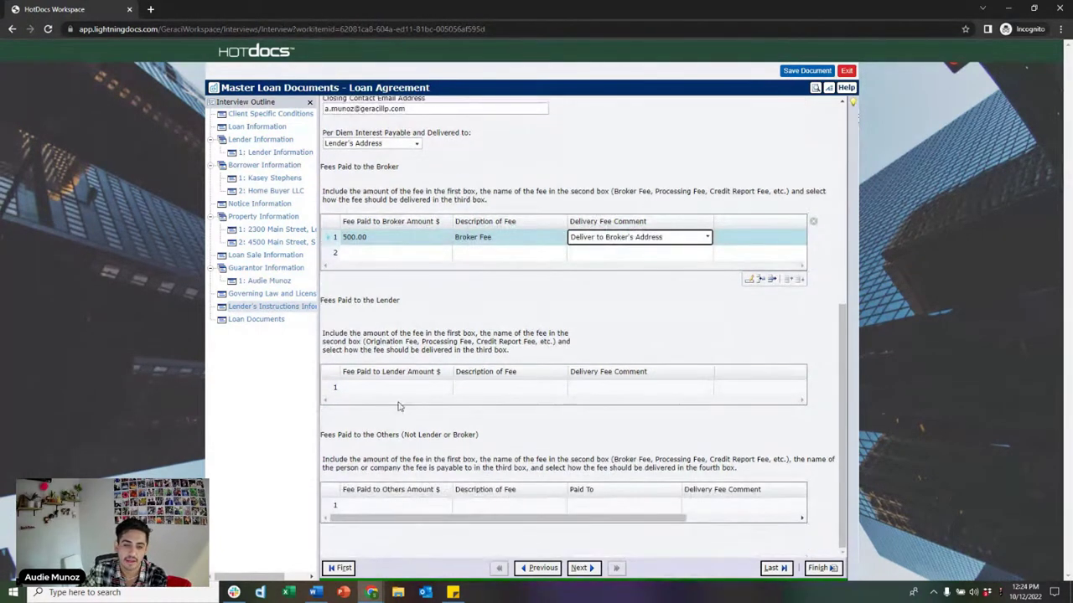
Step: Add a 10,000.00 Origination Fee lender row delivered to the lender's address
{"action": "left_click", "coordinate": [404, 390]}
{"action": "type", "text": "1"}
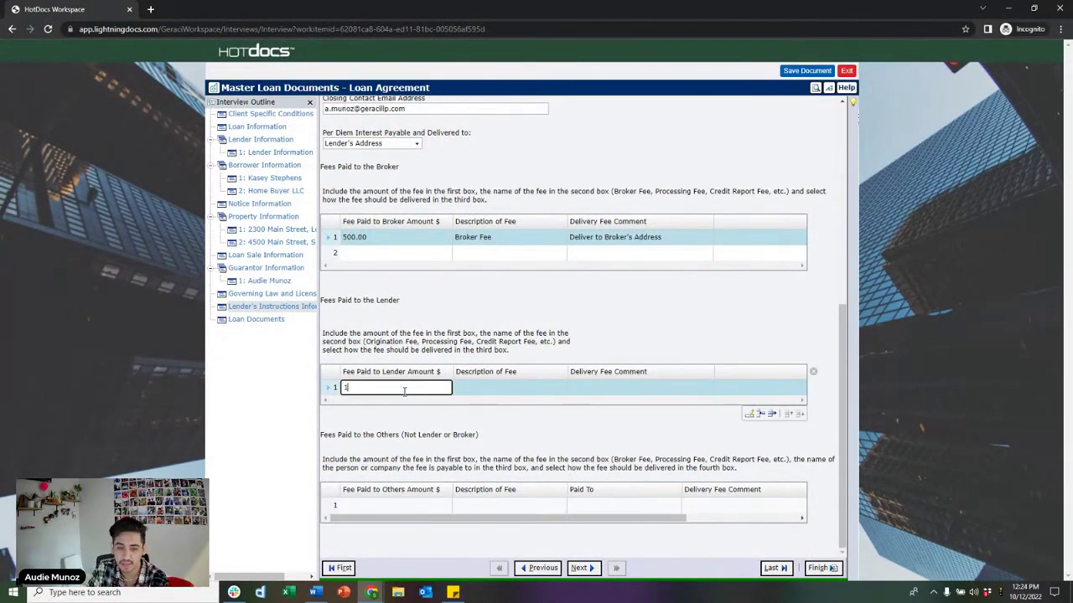
{"action": "type", "text": "0,000"}
{"action": "key", "text": "Tab"}
{"action": "type", "text": "O"}
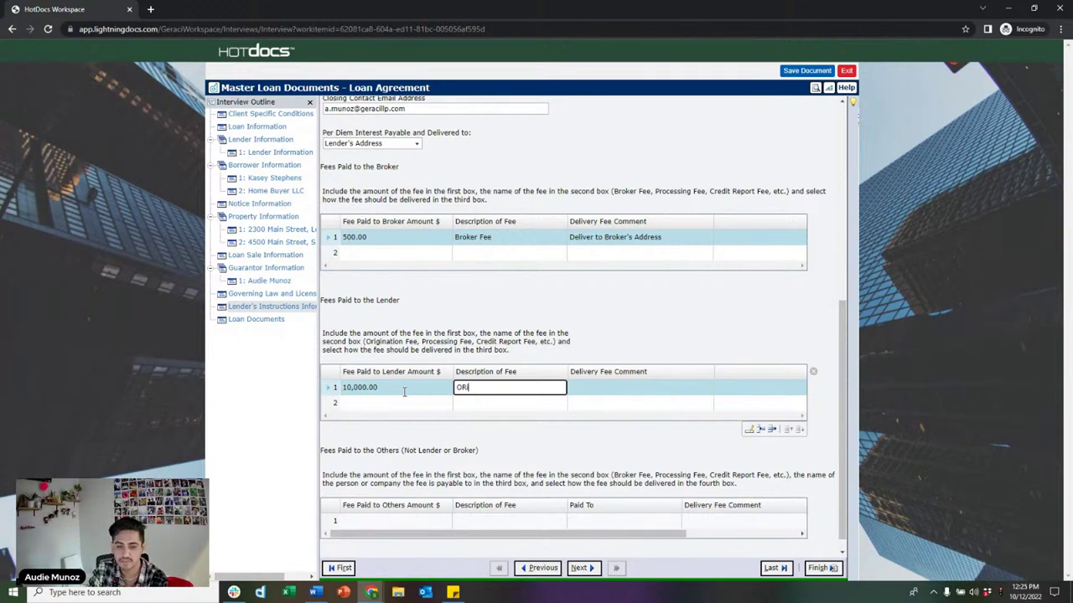
{"action": "type", "text": "rigination "}
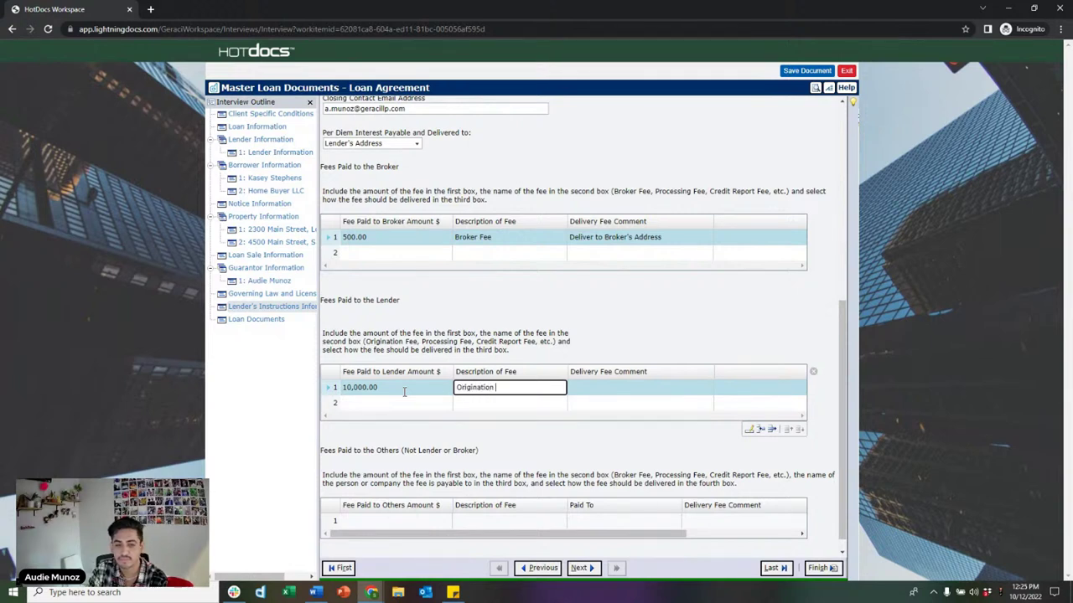
{"action": "type", "text": "Fee"}
{"action": "key", "text": "Tab"}
{"action": "key", "text": "Down"}
{"action": "key", "text": "Tab"}
{"action": "key", "text": "Tab"}
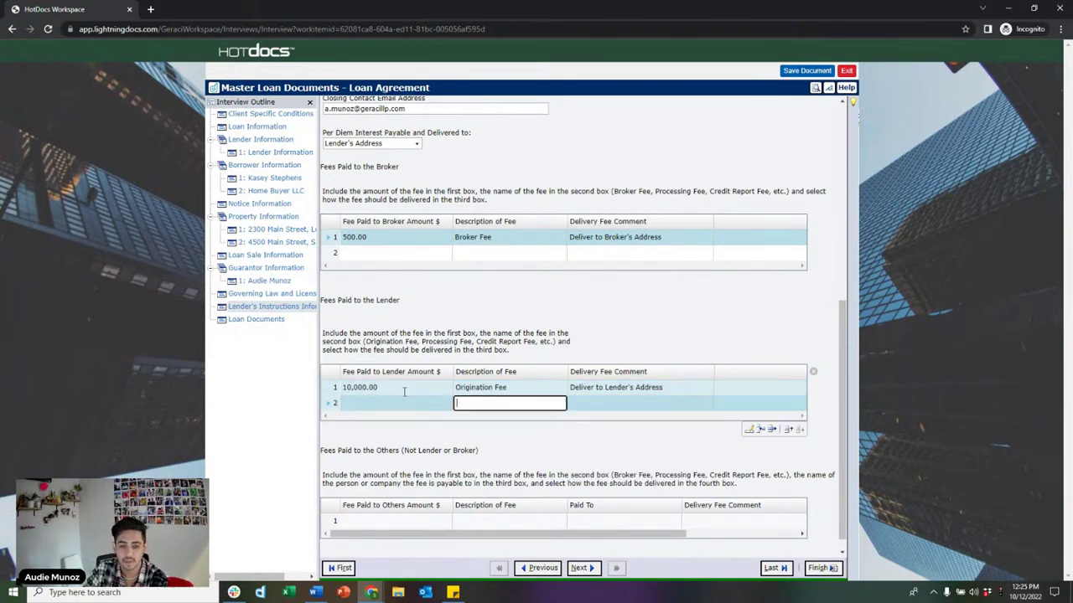
Step: Add a 500.00 Processing Fee lender row delivered to the lender's address
{"action": "key", "text": "shift+Tab"}
{"action": "type", "text": "500"}
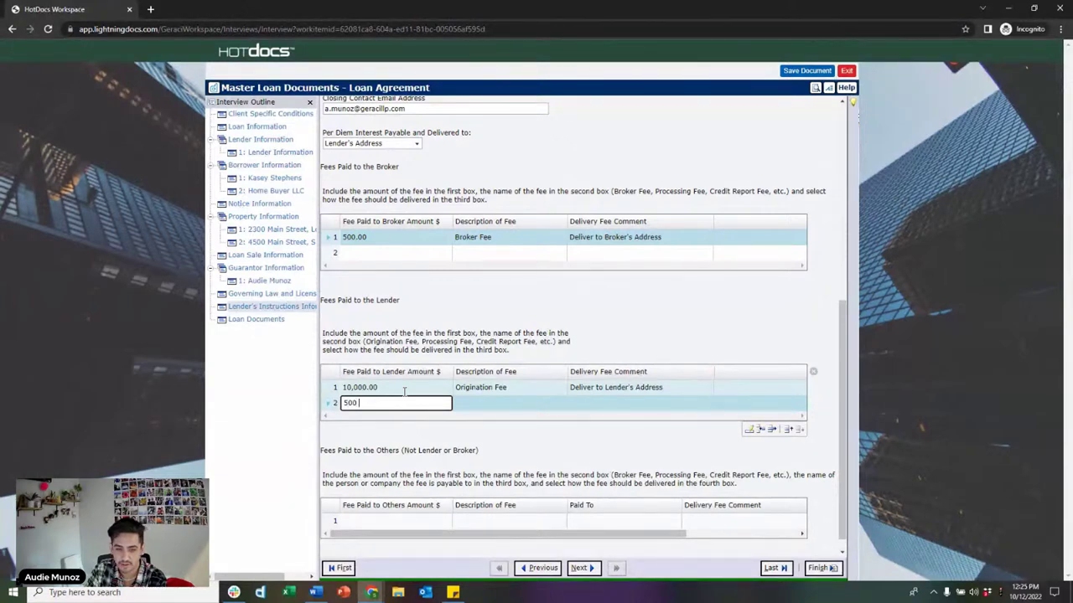
{"action": "key", "text": "Tab"}
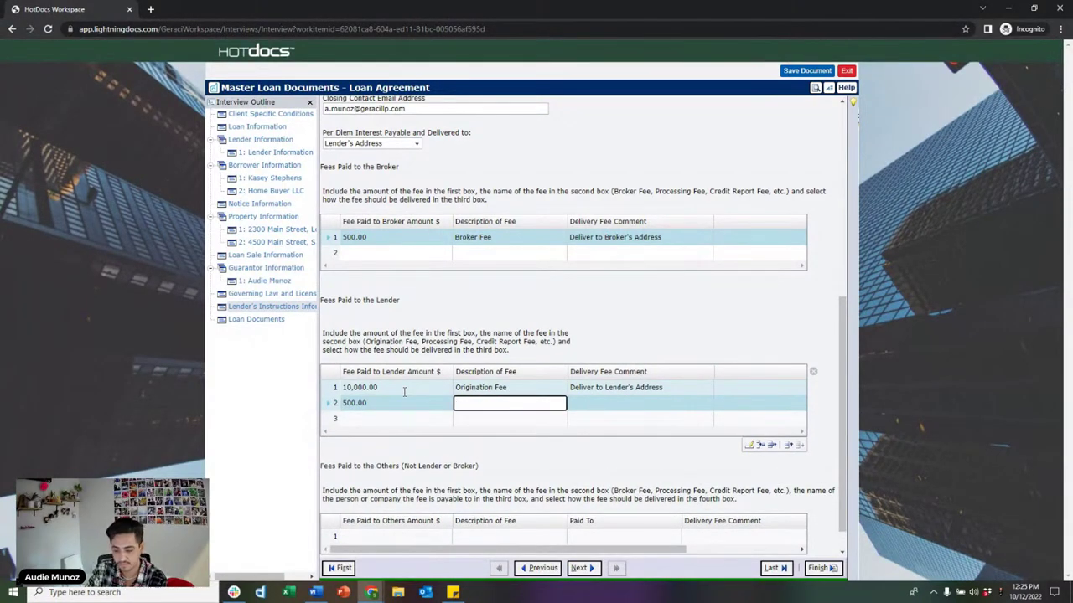
{"action": "type", "text": "Processing Fee"}
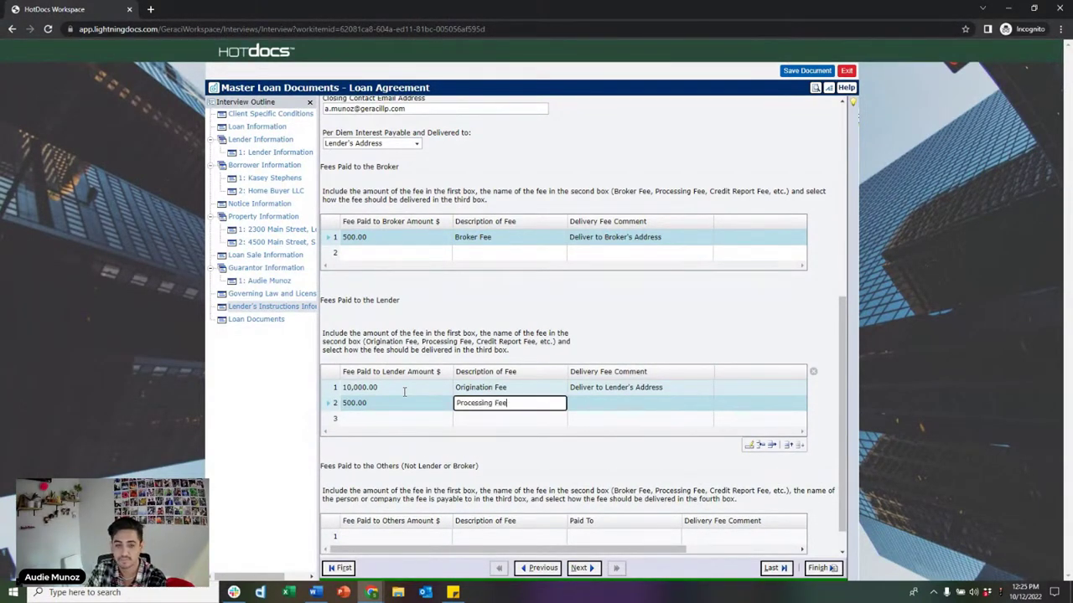
{"action": "key", "text": "Tab"}
{"action": "key", "text": "alt+Down"}
{"action": "key", "text": "Tab"}
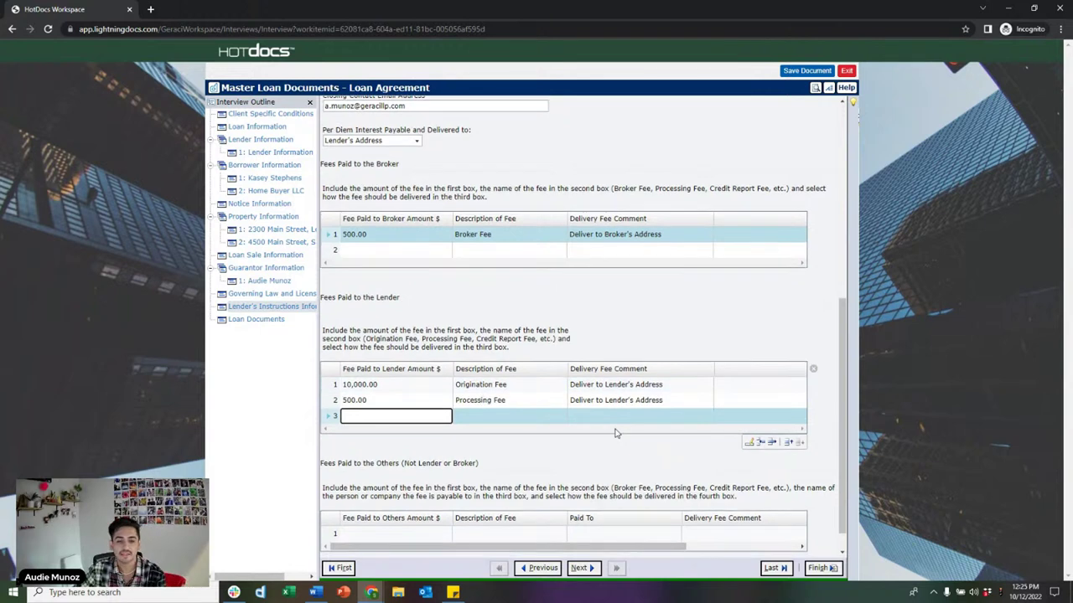
{"action": "scroll", "coordinate": [612, 430], "scroll_direction": "down", "scroll_amount": 1}
{"action": "left_click", "coordinate": [435, 505]}
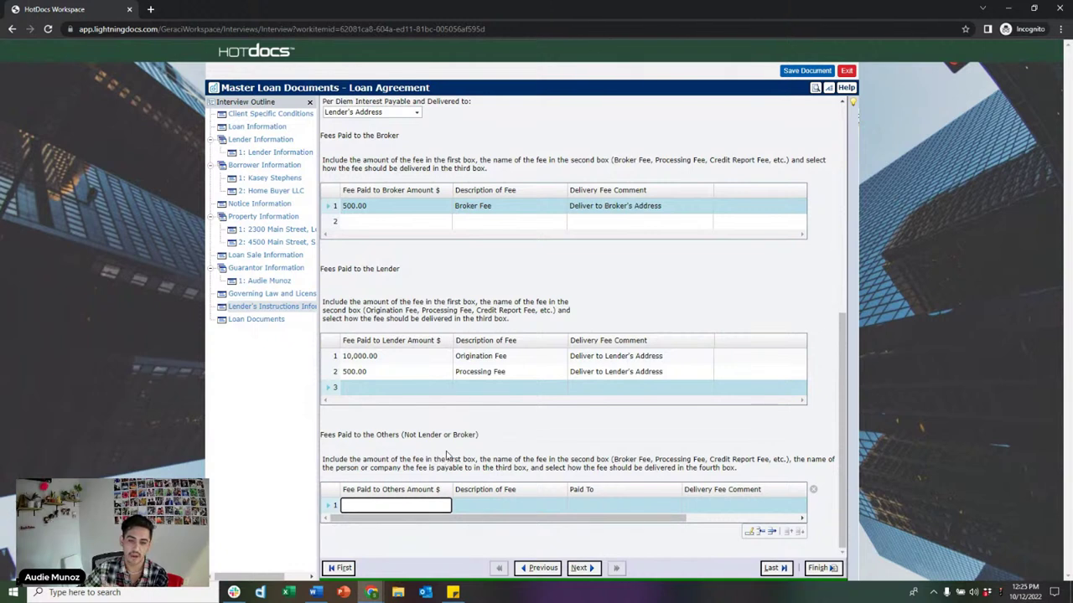
{"action": "left_click", "coordinate": [644, 374]}
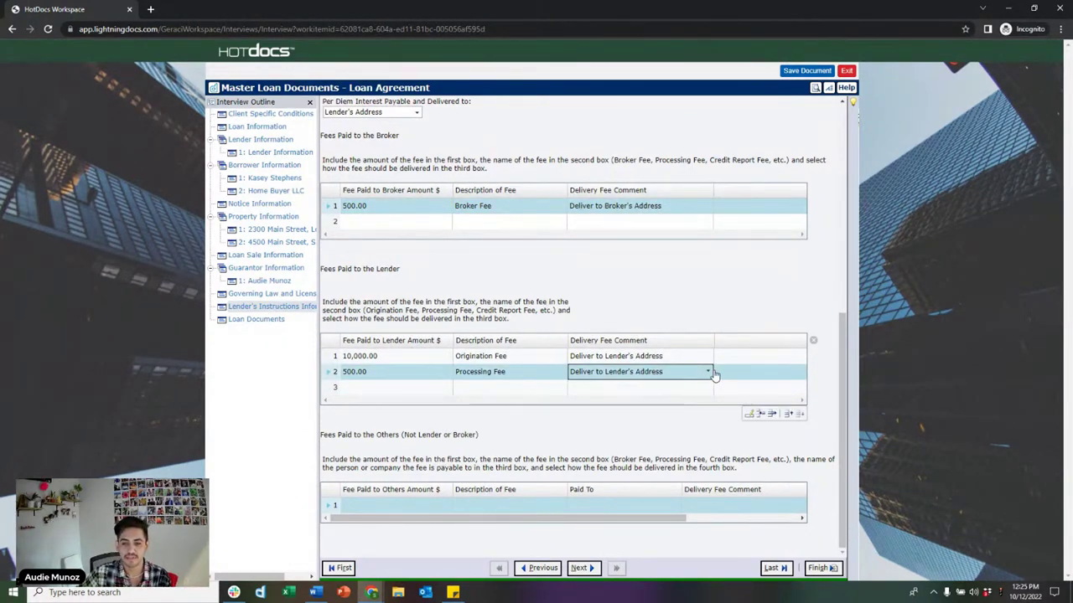
{"action": "left_click", "coordinate": [707, 373]}
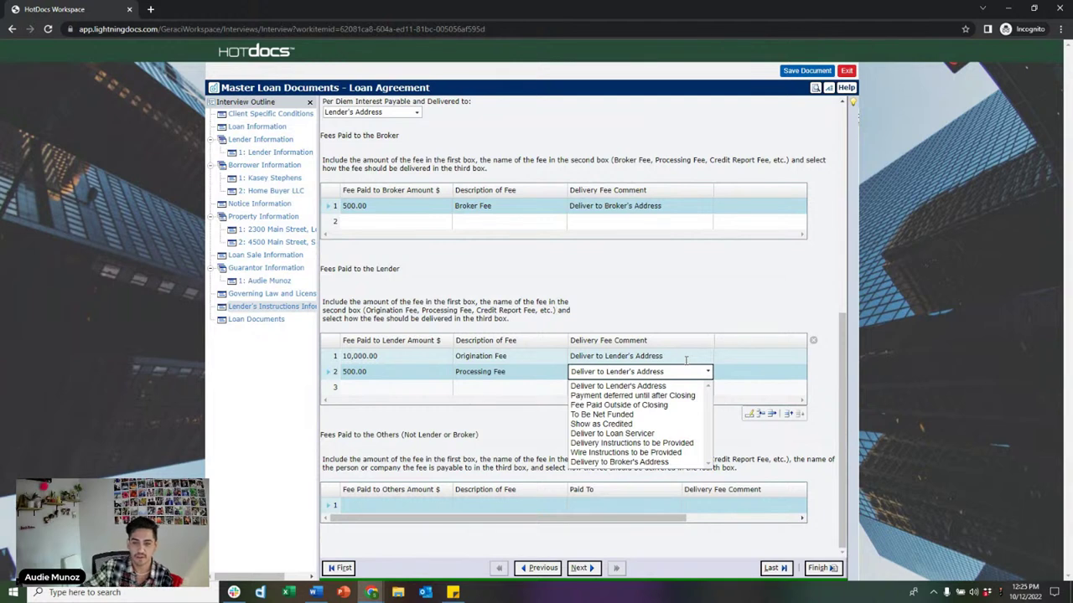
{"action": "left_click", "coordinate": [700, 271]}
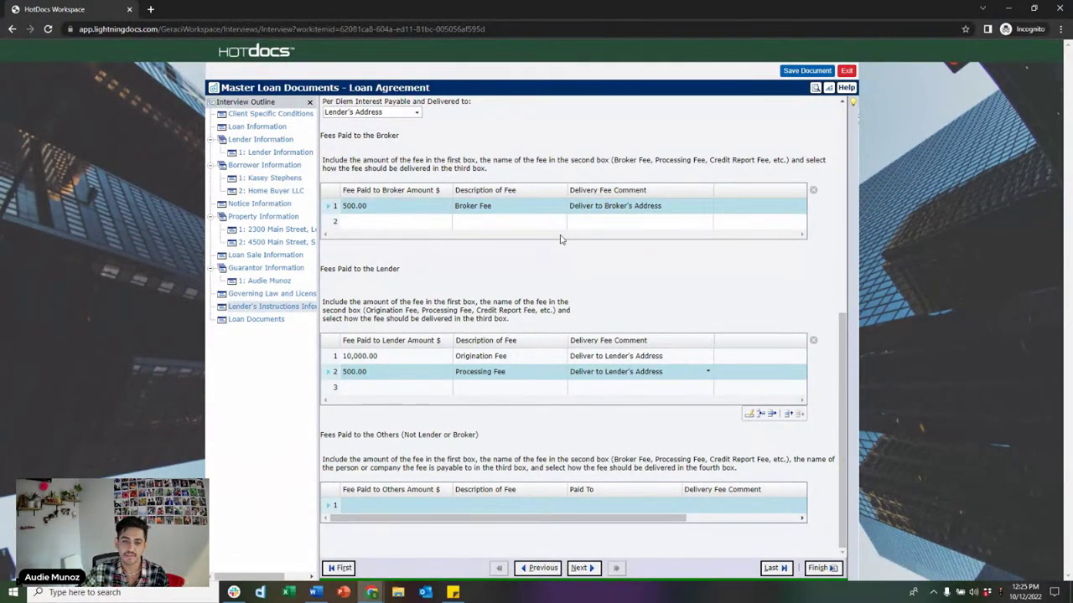
Step: Select both the loan documents and Assignments and Allonge sets, then Finish to assemble
{"action": "left_click", "coordinate": [265, 321]}
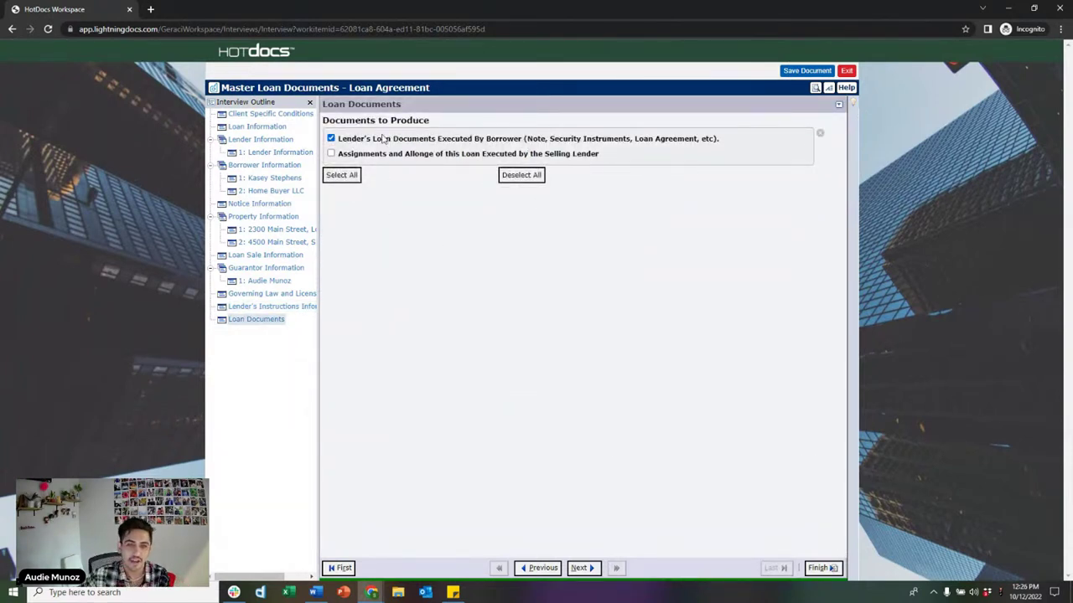
{"action": "left_click", "coordinate": [276, 255]}
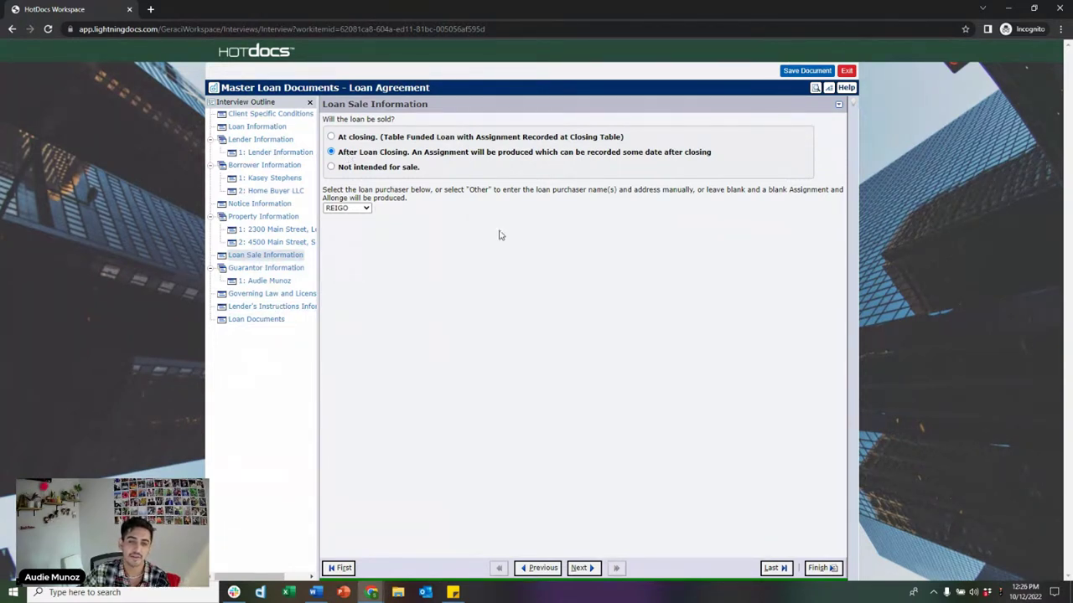
{"action": "left_click", "coordinate": [256, 320]}
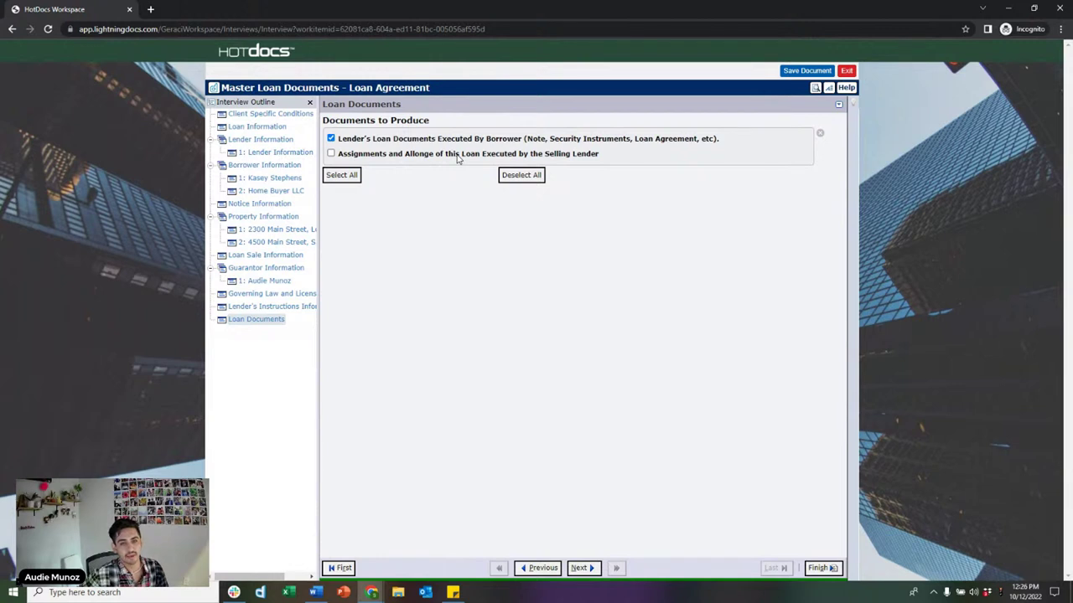
{"action": "left_click", "coordinate": [331, 154]}
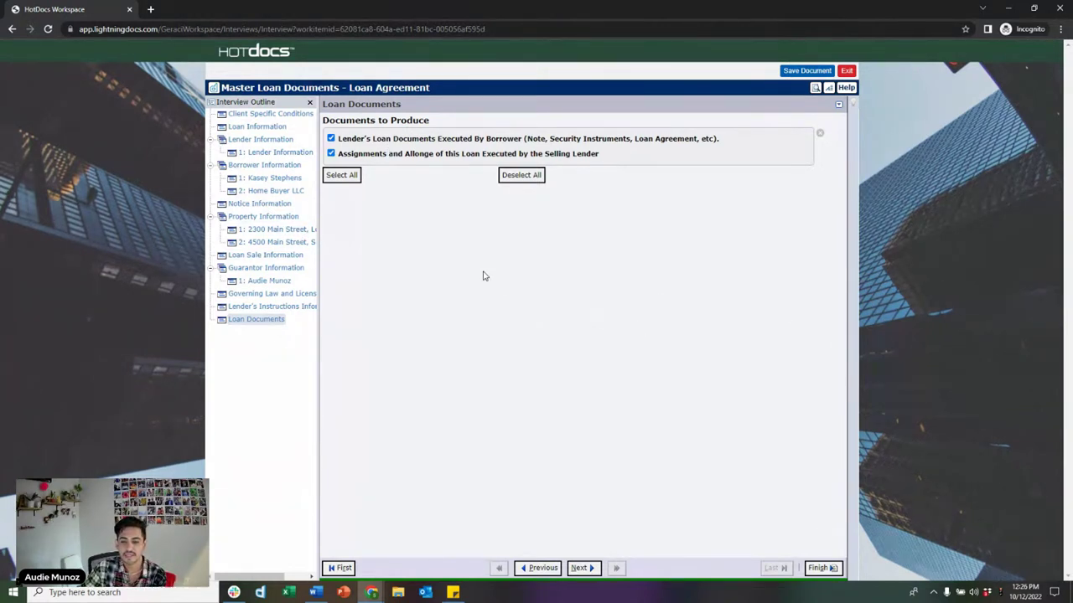
{"action": "left_click", "coordinate": [821, 569]}
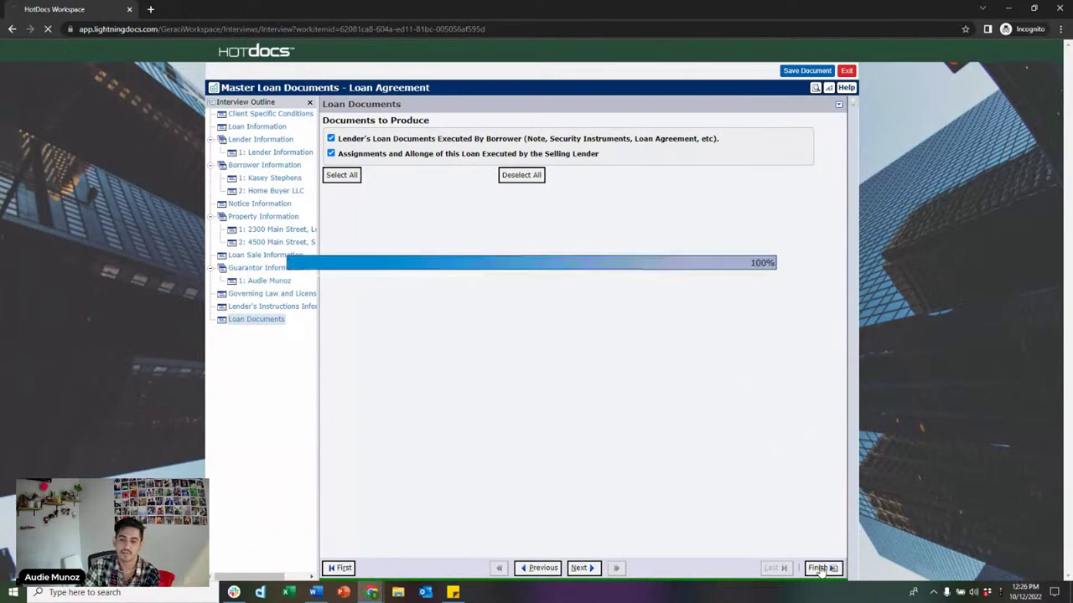
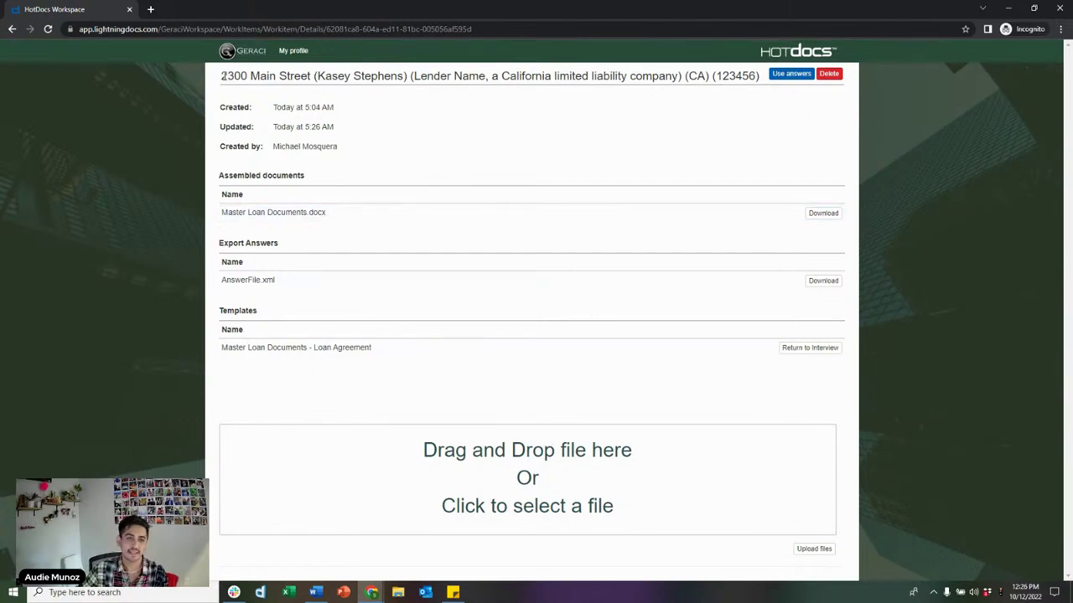
Step: Review the 2300 Main Street / 123456 title, download Master Loan Documents.docx, and reopen the Loan Agreement interview
{"action": "left_click_drag", "start_coordinate": [223, 75], "coordinate": [788, 89]}
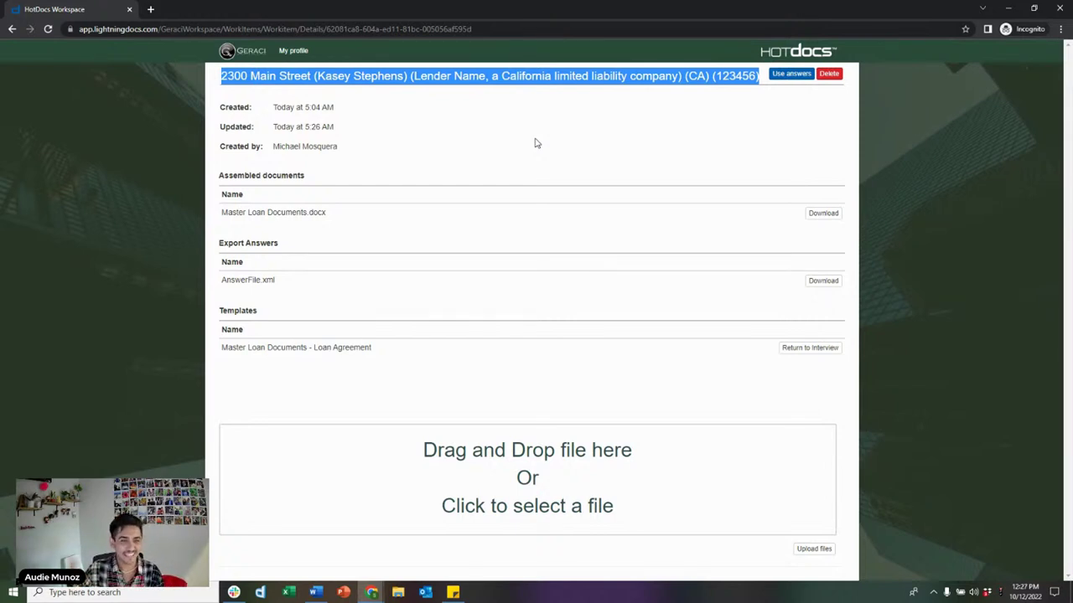
{"action": "left_click", "coordinate": [474, 129]}
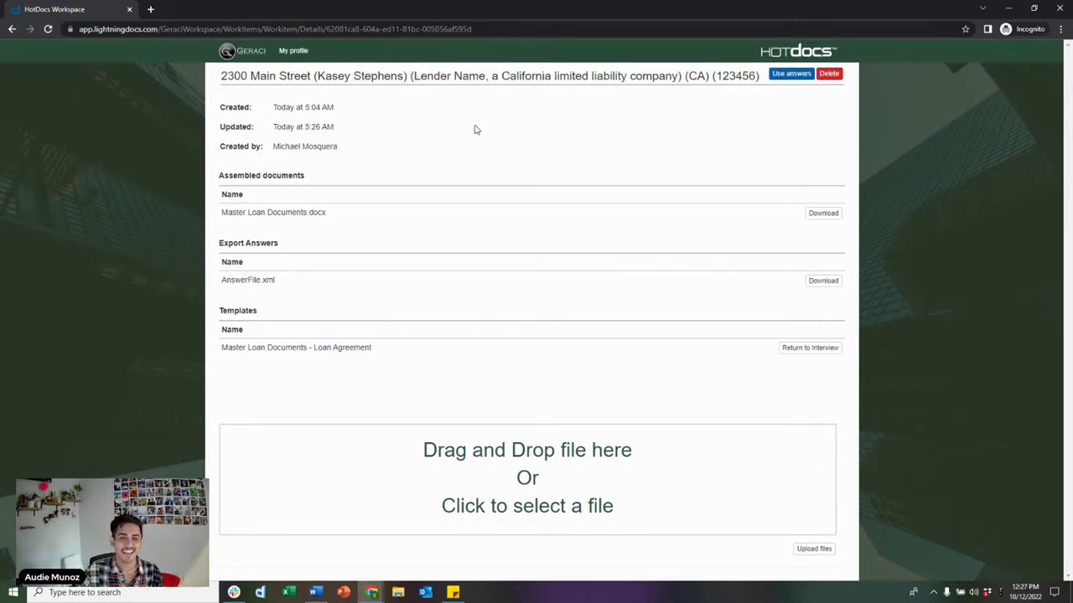
{"action": "left_click_drag", "start_coordinate": [221, 77], "coordinate": [310, 87]}
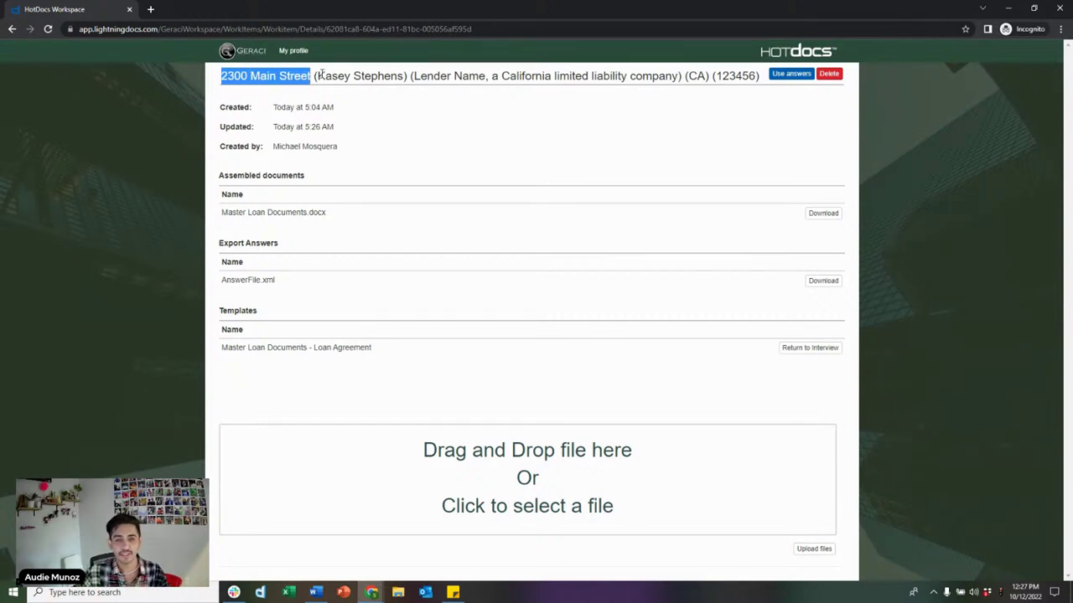
{"action": "left_click_drag", "start_coordinate": [315, 76], "coordinate": [760, 81]}
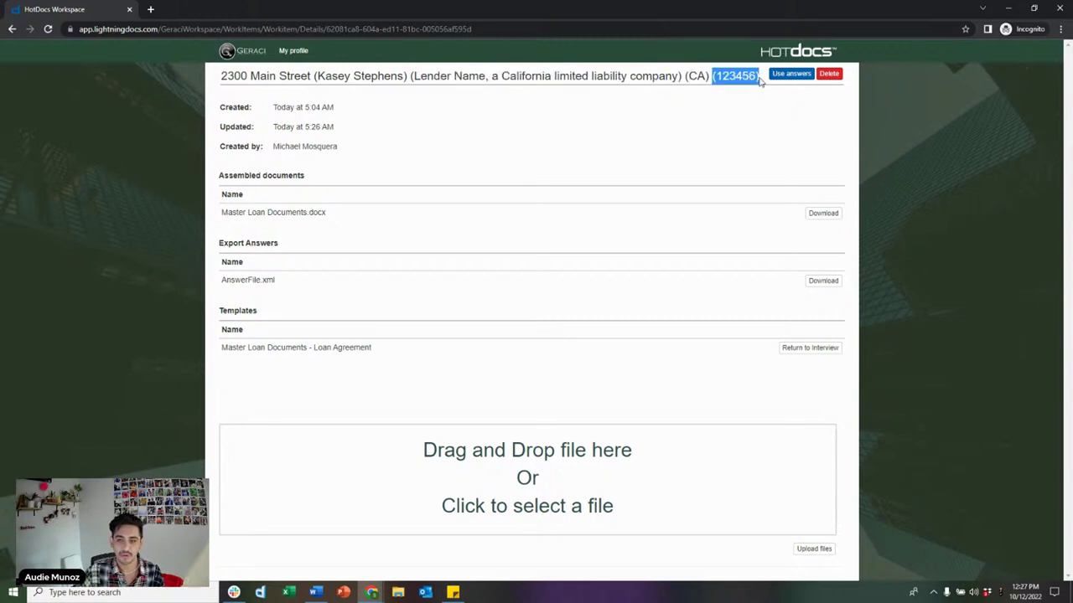
{"action": "left_click", "coordinate": [474, 171]}
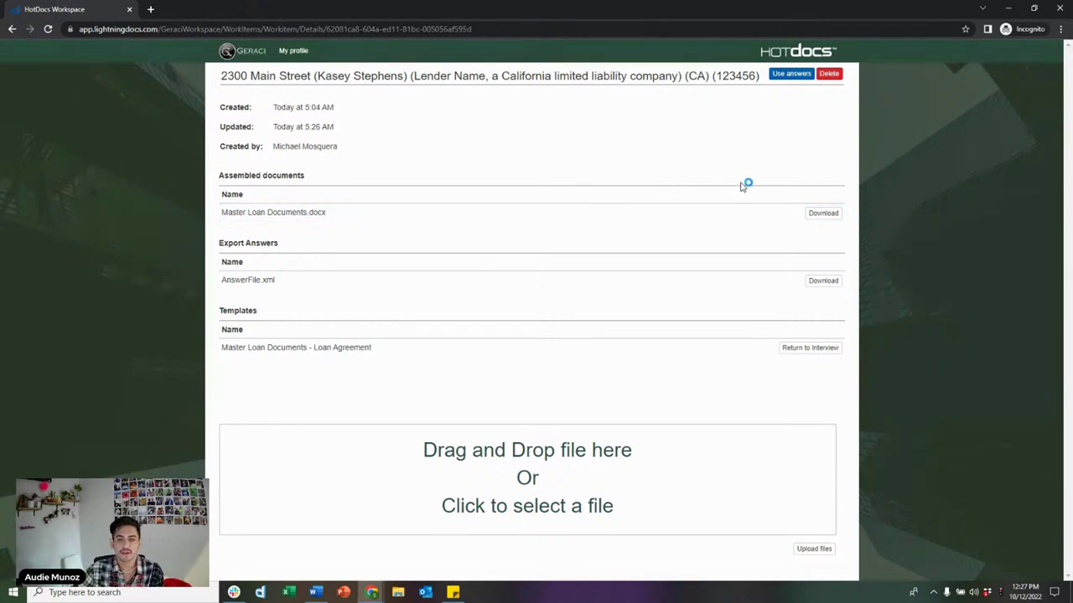
{"action": "left_click", "coordinate": [826, 215]}
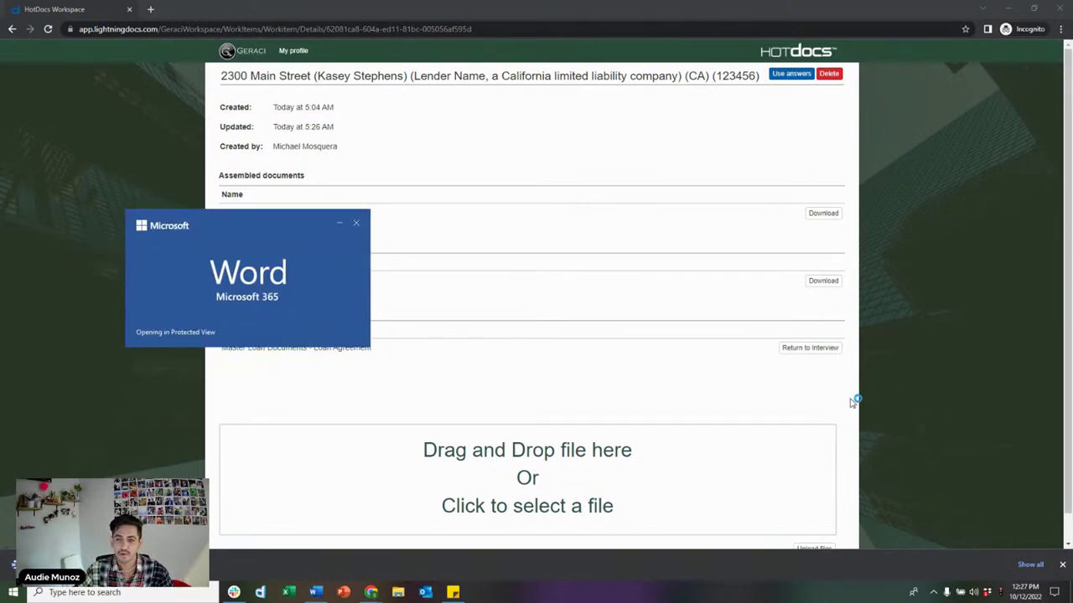
{"action": "left_click", "coordinate": [833, 350]}
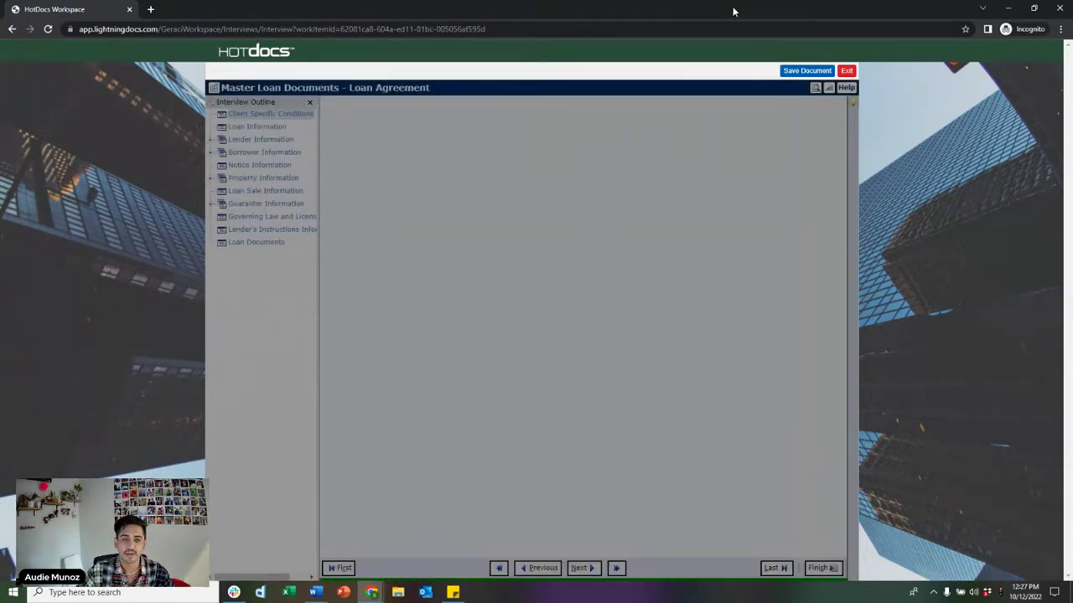
Step: Put the interview on the left half and Word on the right, viewing Loan Information and Loan Documents
{"action": "left_click_drag", "start_coordinate": [732, 11], "coordinate": [1, 126]}
{"action": "left_click", "coordinate": [718, 216]}
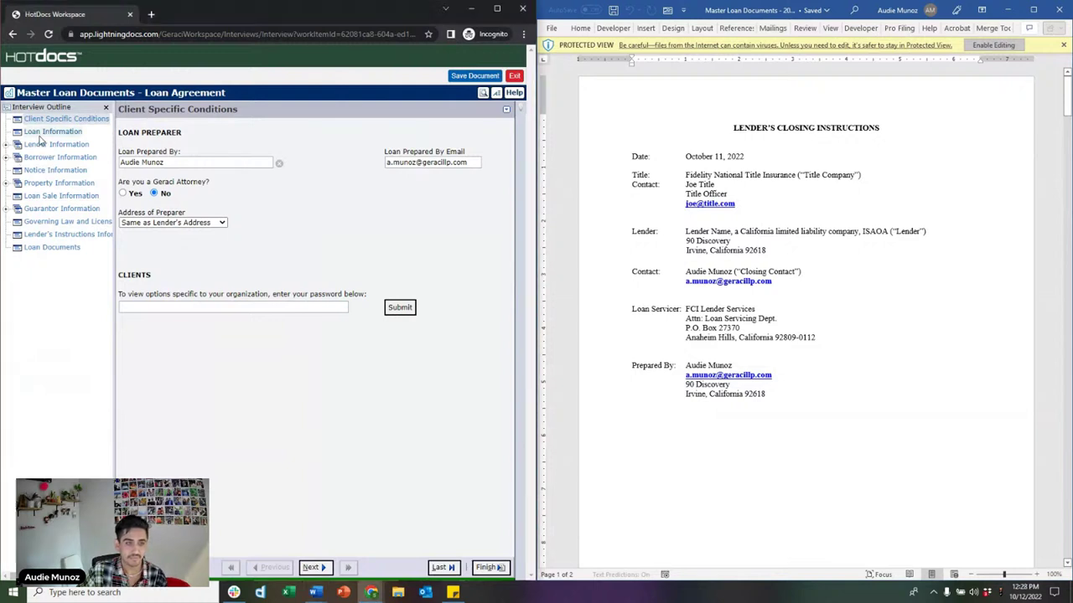
{"action": "left_click", "coordinate": [42, 134]}
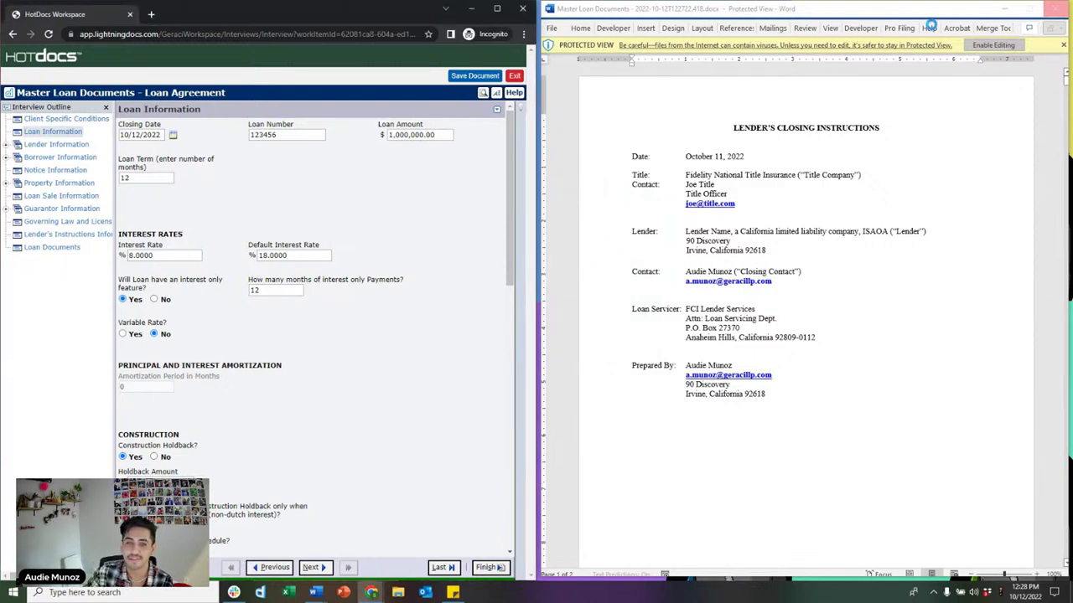
{"action": "left_click", "coordinate": [694, 12]}
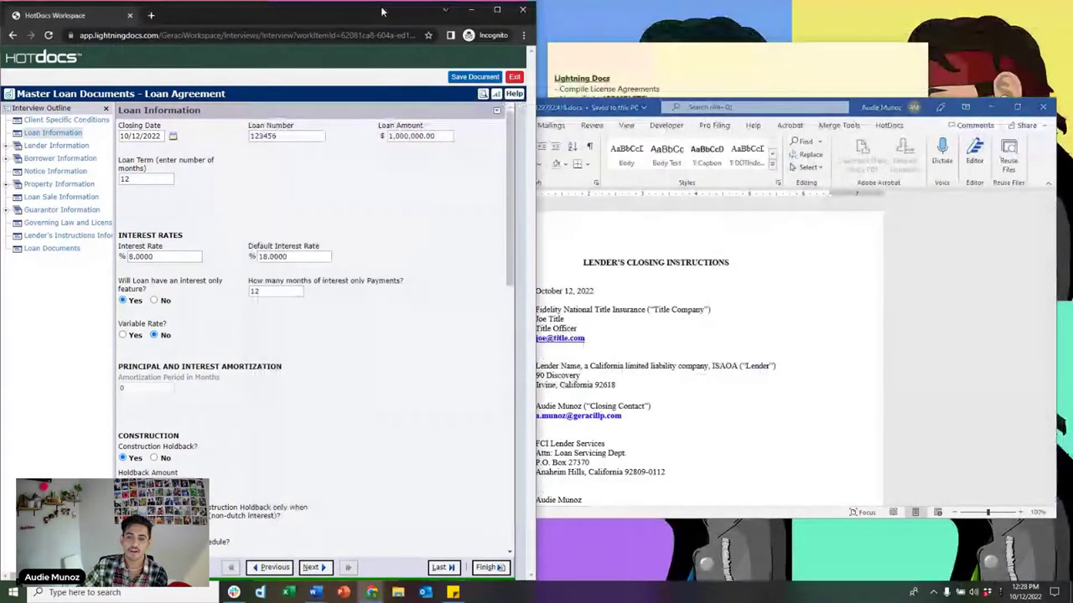
{"action": "left_click_drag", "start_coordinate": [381, 11], "coordinate": [2, 209]}
{"action": "left_click", "coordinate": [838, 227]}
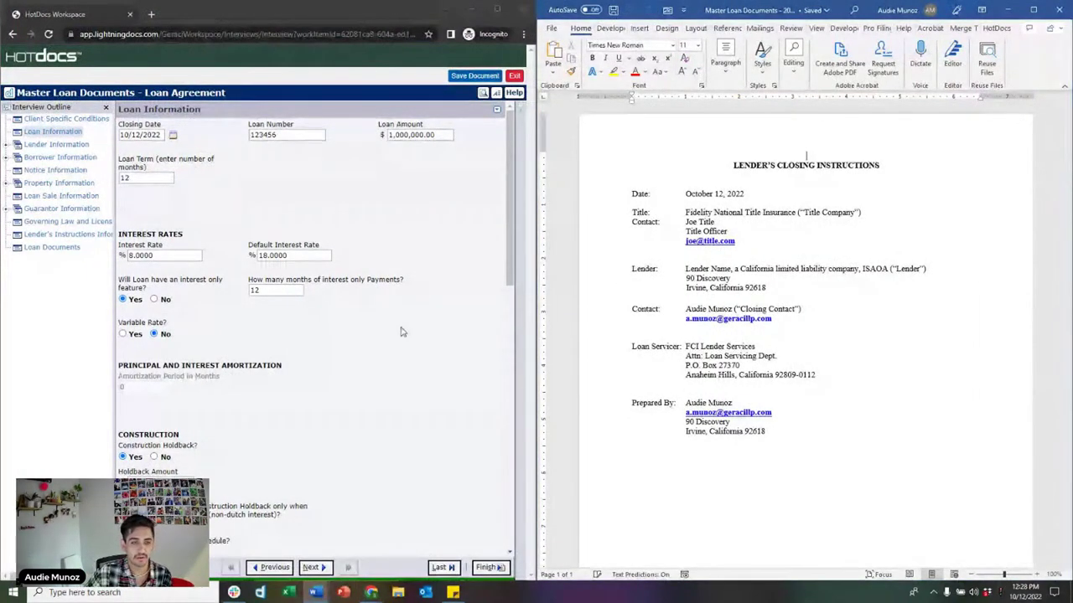
{"action": "scroll", "coordinate": [743, 352], "scroll_direction": "down", "scroll_amount": 1}
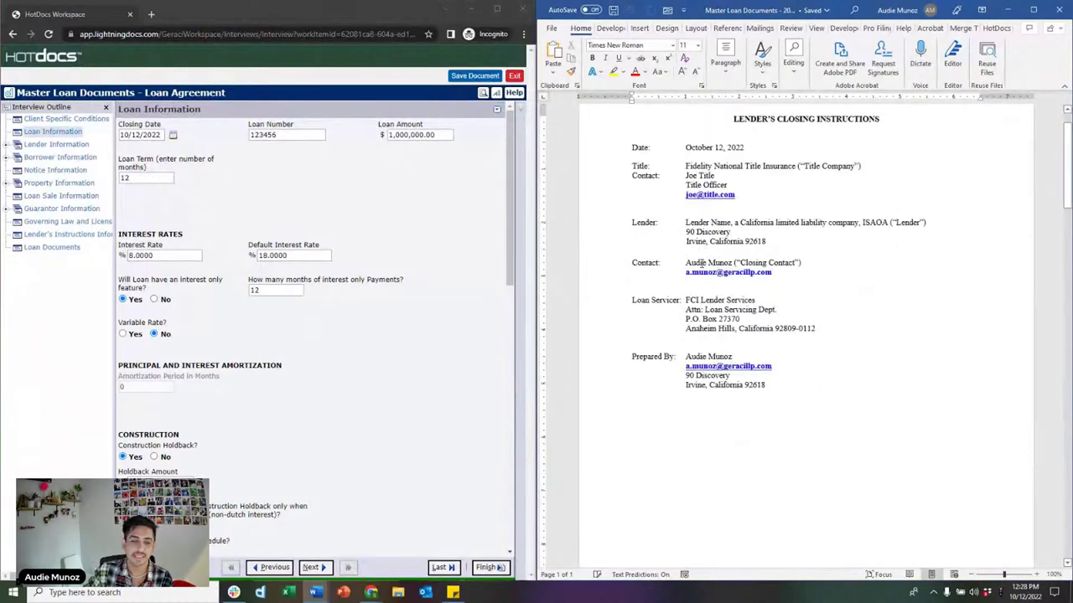
{"action": "left_click", "coordinate": [58, 248]}
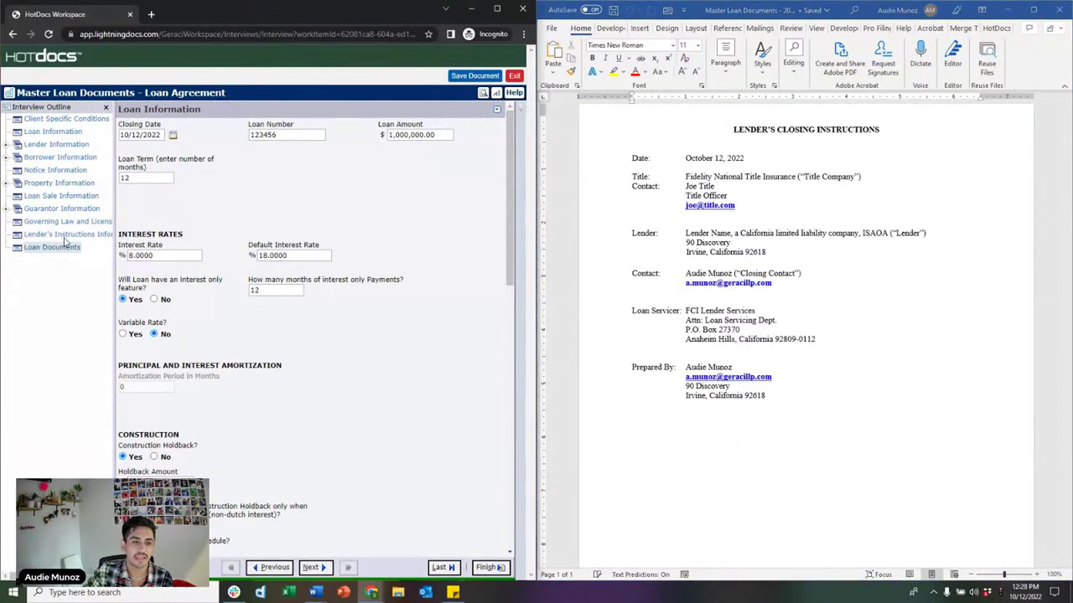
Step: Open Lender's Instructions Information and review the title company answer and escrow/title choices
{"action": "left_click", "coordinate": [66, 236]}
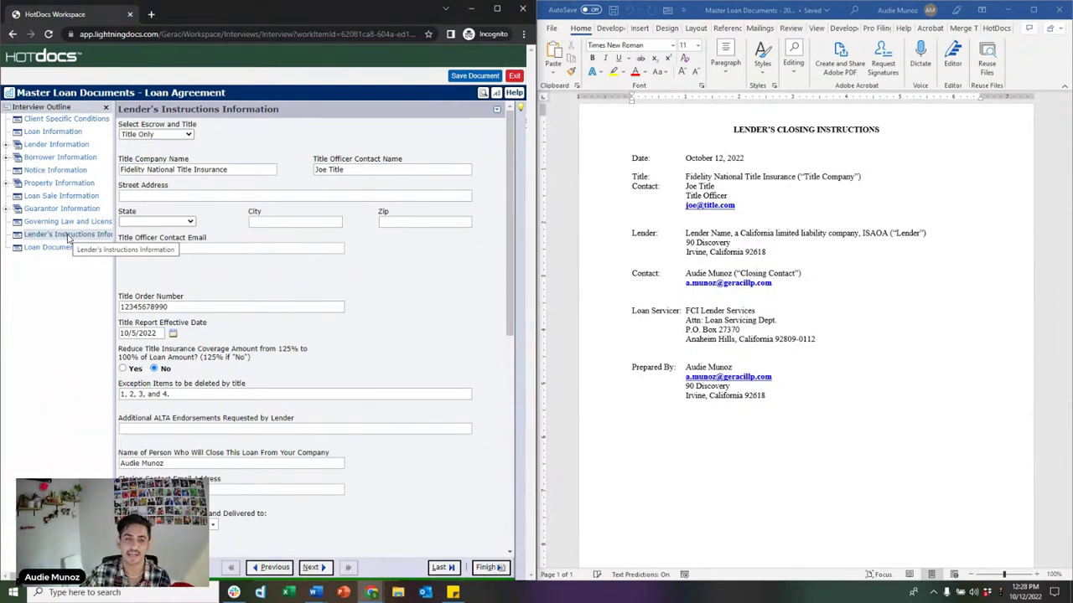
{"action": "left_click_drag", "start_coordinate": [264, 172], "coordinate": [107, 173]}
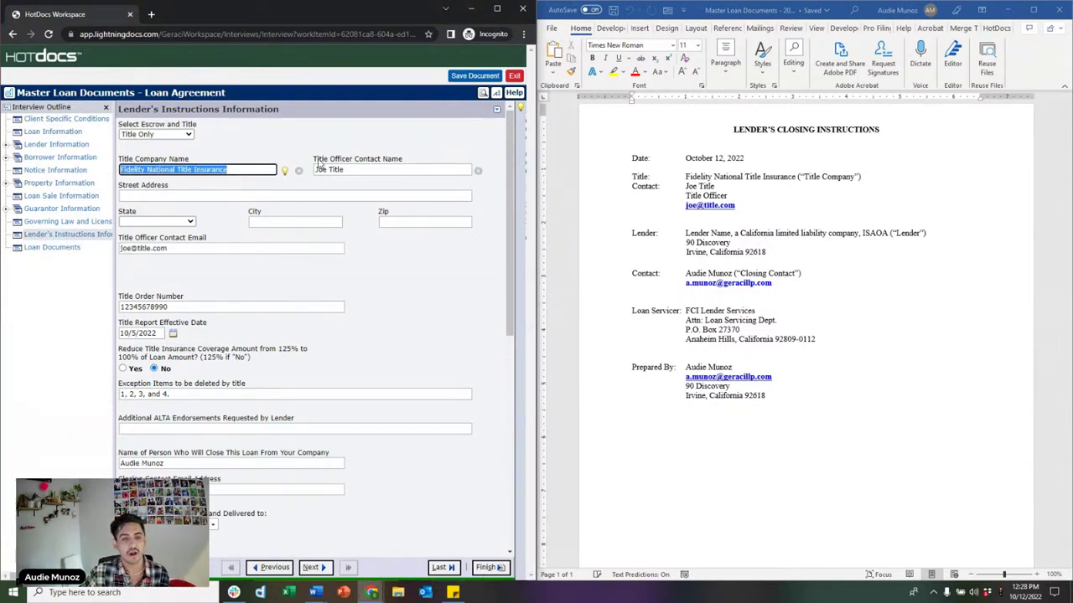
{"action": "left_click", "coordinate": [172, 135]}
{"action": "left_click", "coordinate": [138, 161]}
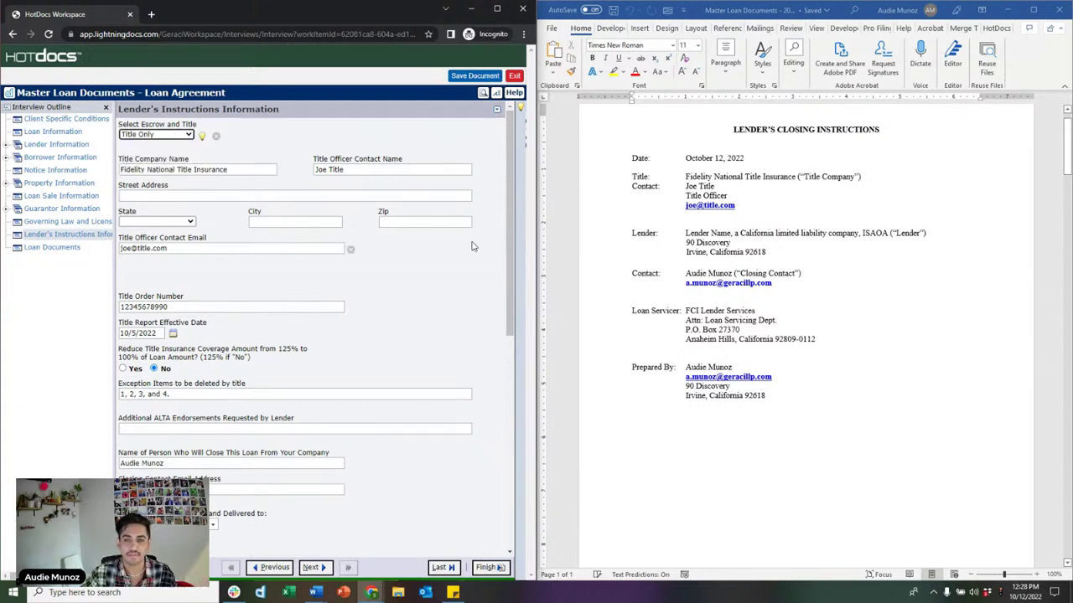
Step: Compare the title company name answer with the title and contact block atop the Word document
{"action": "left_click", "coordinate": [917, 231]}
{"action": "scroll", "coordinate": [917, 231], "scroll_direction": "up", "scroll_amount": 1}
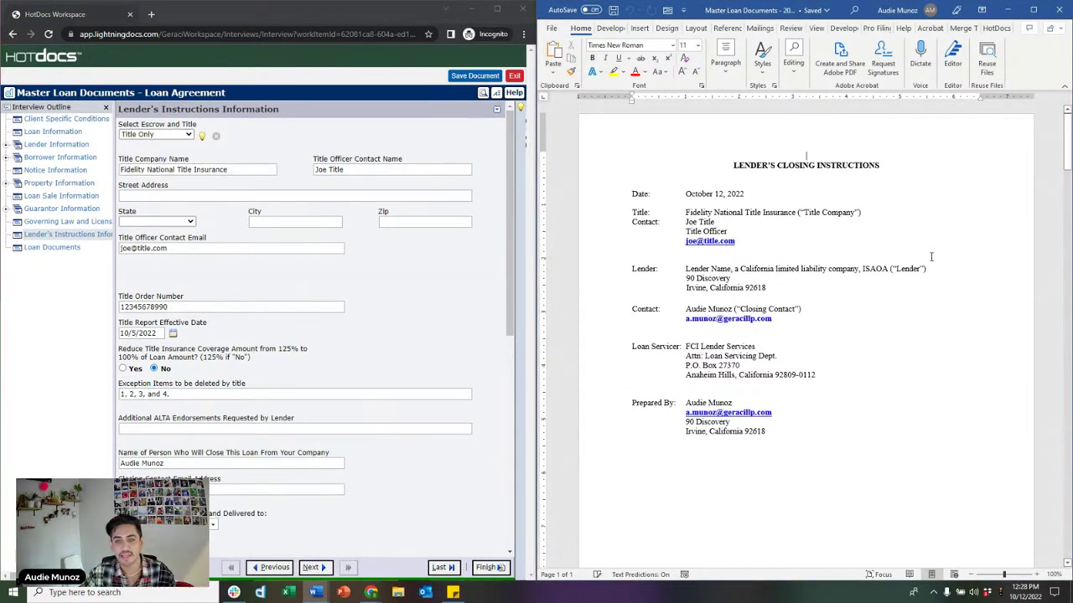
{"action": "key", "text": "Right"}
{"action": "left_click", "coordinate": [718, 213]}
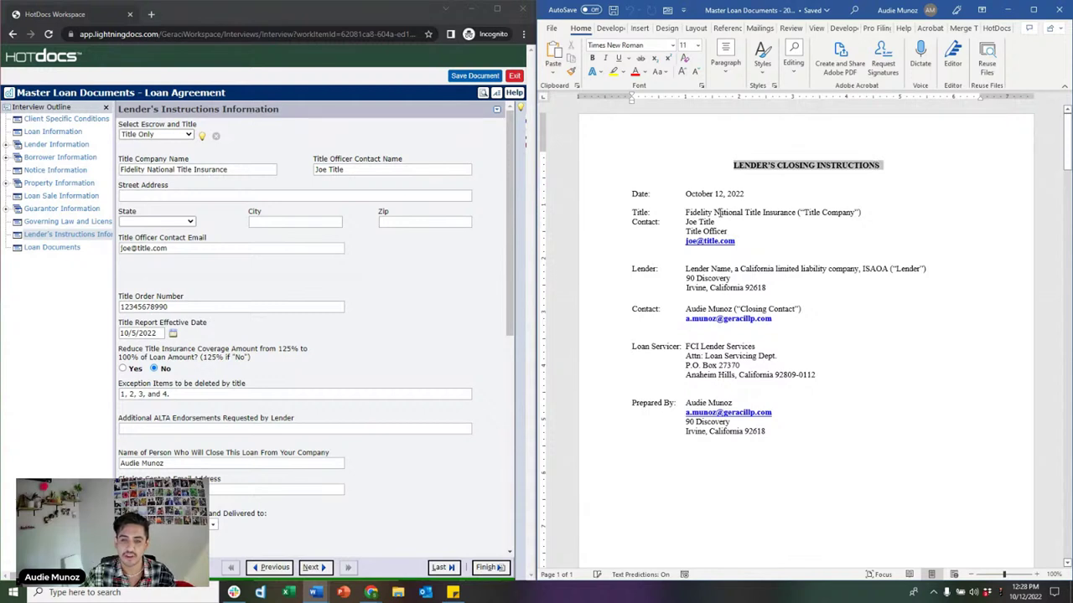
{"action": "left_click", "coordinate": [250, 172]}
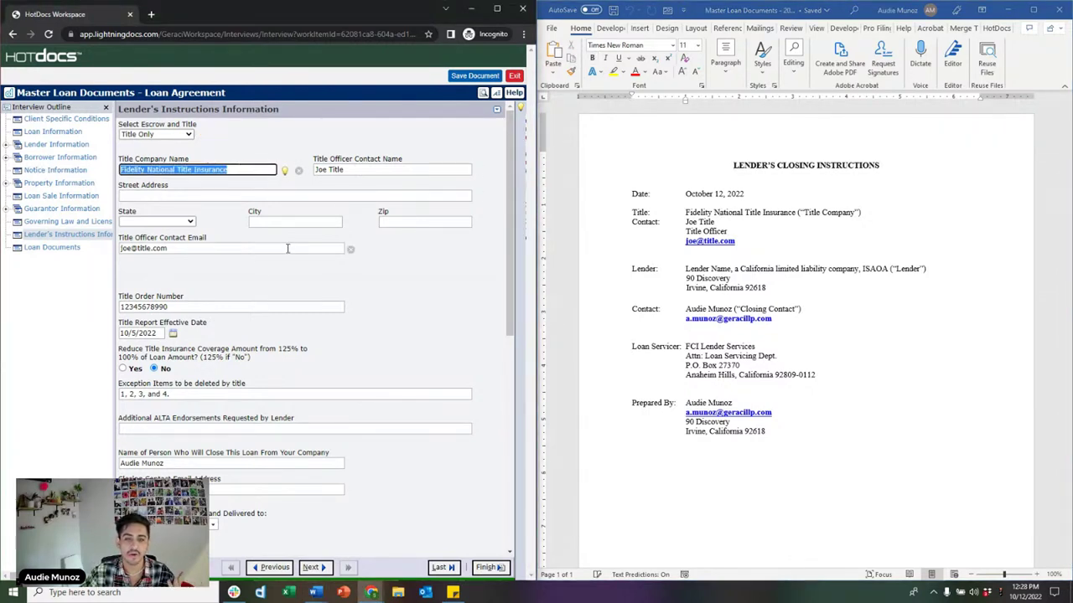
{"action": "left_click", "coordinate": [622, 211]}
{"action": "left_click_drag", "start_coordinate": [623, 210], "coordinate": [738, 243]}
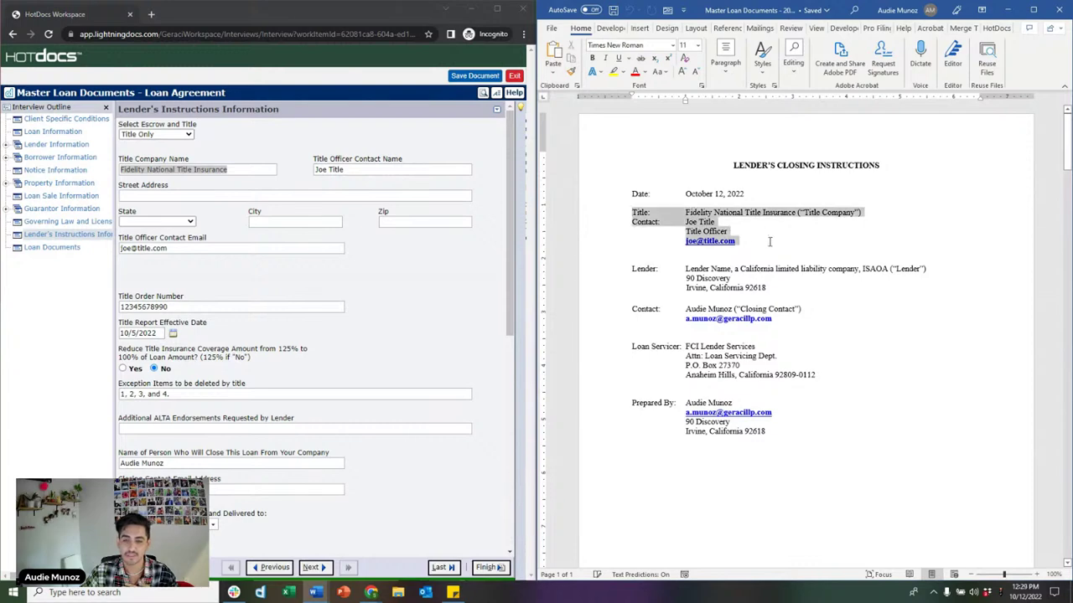
{"action": "left_click", "coordinate": [726, 278]}
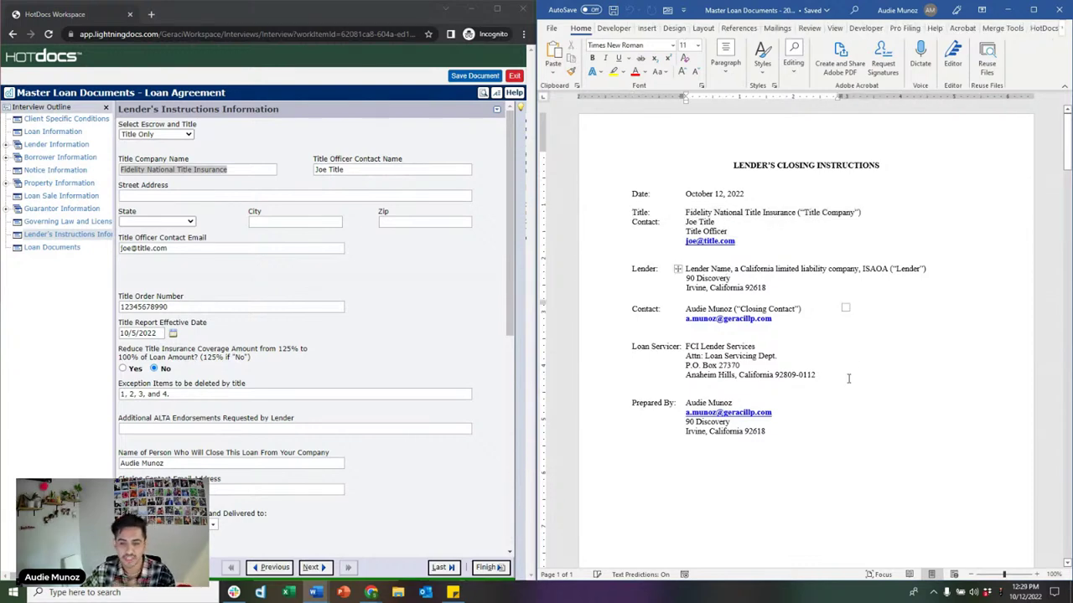
Step: Check the property address, loan amount lines and Loan Documents list in Word
{"action": "scroll", "coordinate": [805, 403], "scroll_direction": "down", "scroll_amount": 10}
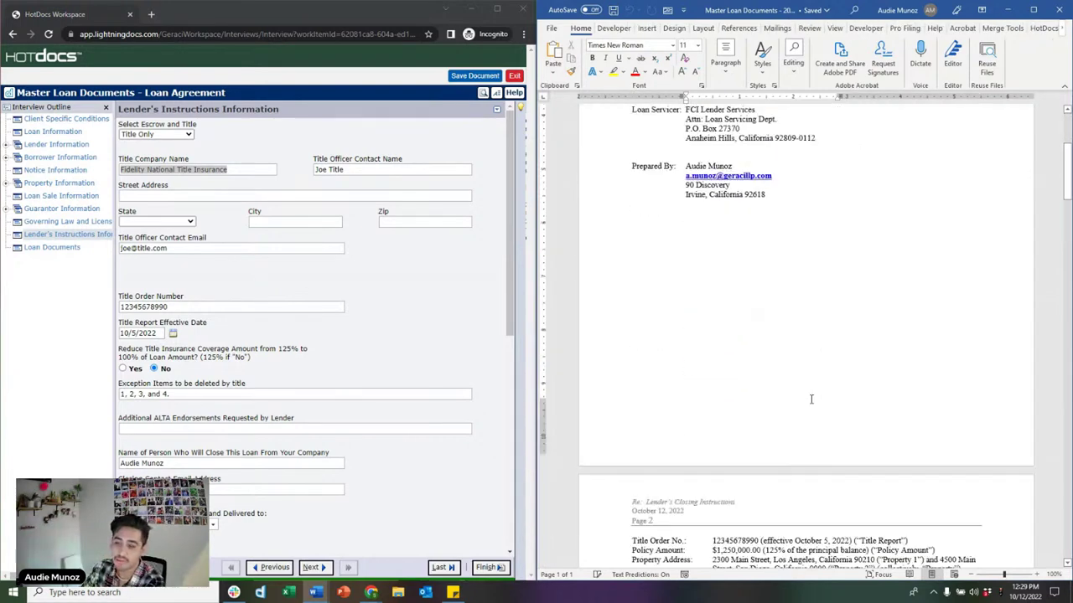
{"action": "scroll", "coordinate": [811, 399], "scroll_direction": "down", "scroll_amount": 3}
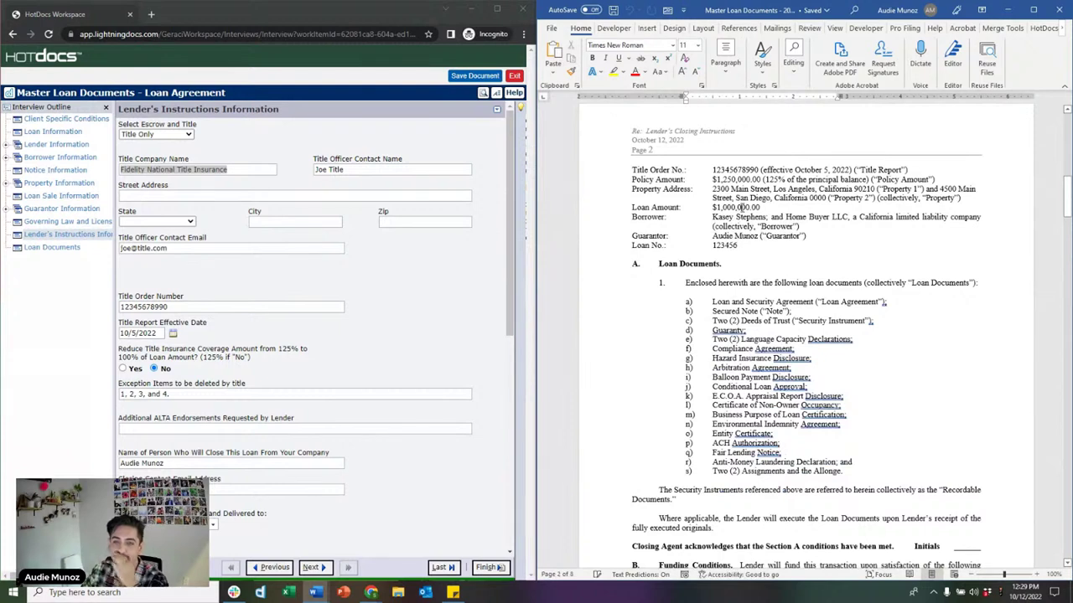
{"action": "left_click_drag", "start_coordinate": [633, 189], "coordinate": [748, 217]}
{"action": "left_click", "coordinate": [747, 217]}
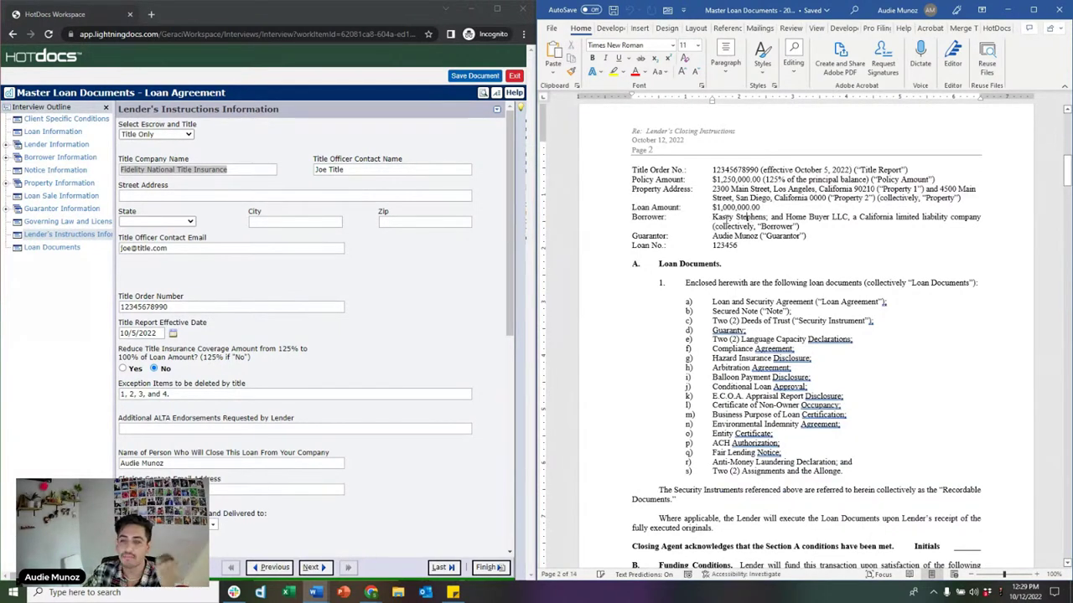
{"action": "scroll", "coordinate": [708, 254], "scroll_direction": "down", "scroll_amount": 2}
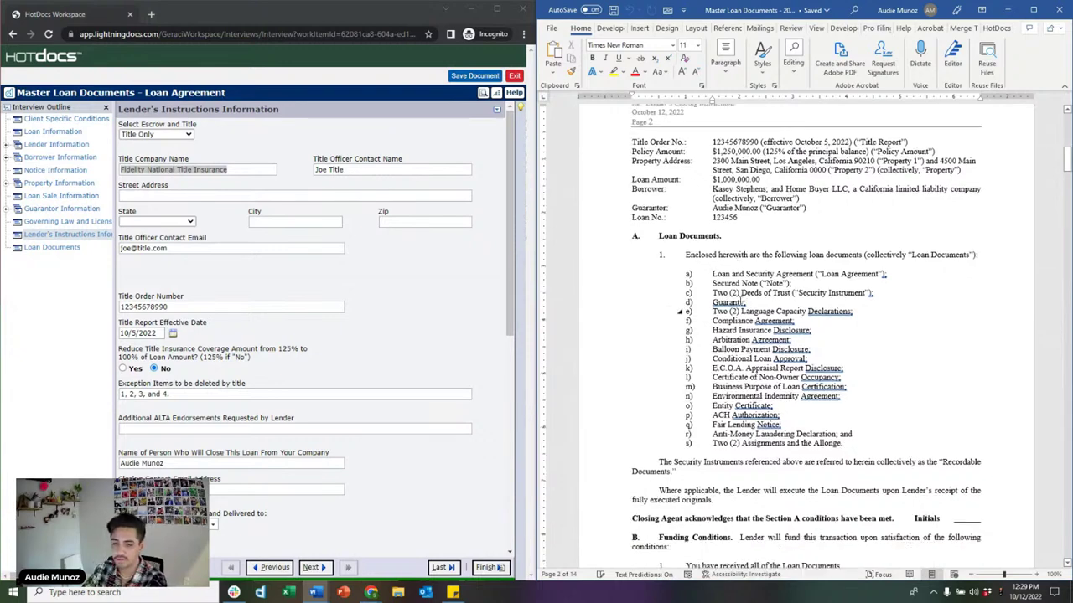
{"action": "left_click_drag", "start_coordinate": [662, 198], "coordinate": [844, 400]}
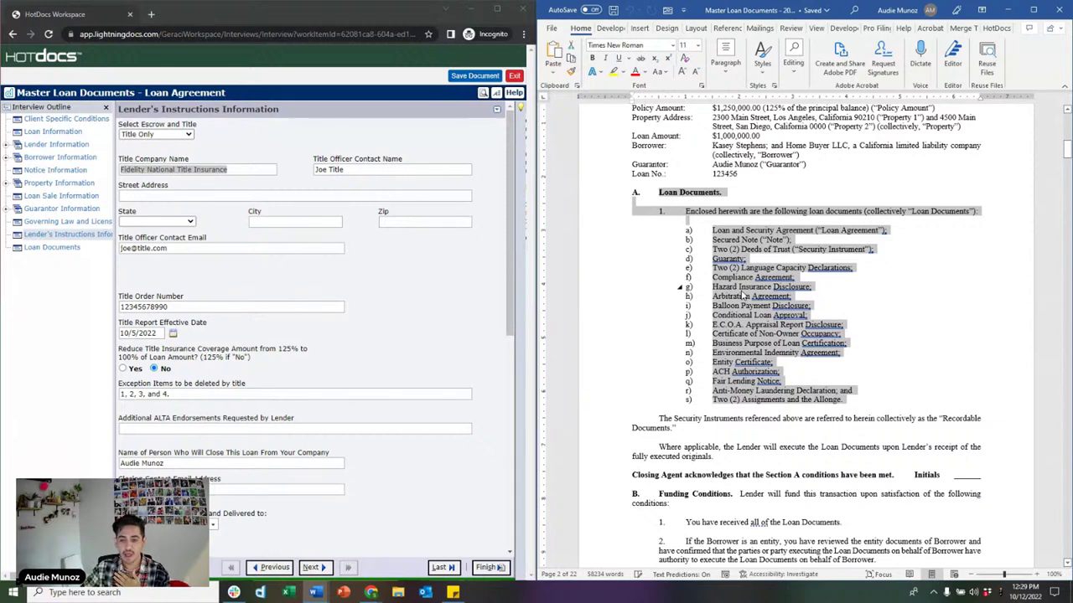
{"action": "left_click", "coordinate": [741, 290]}
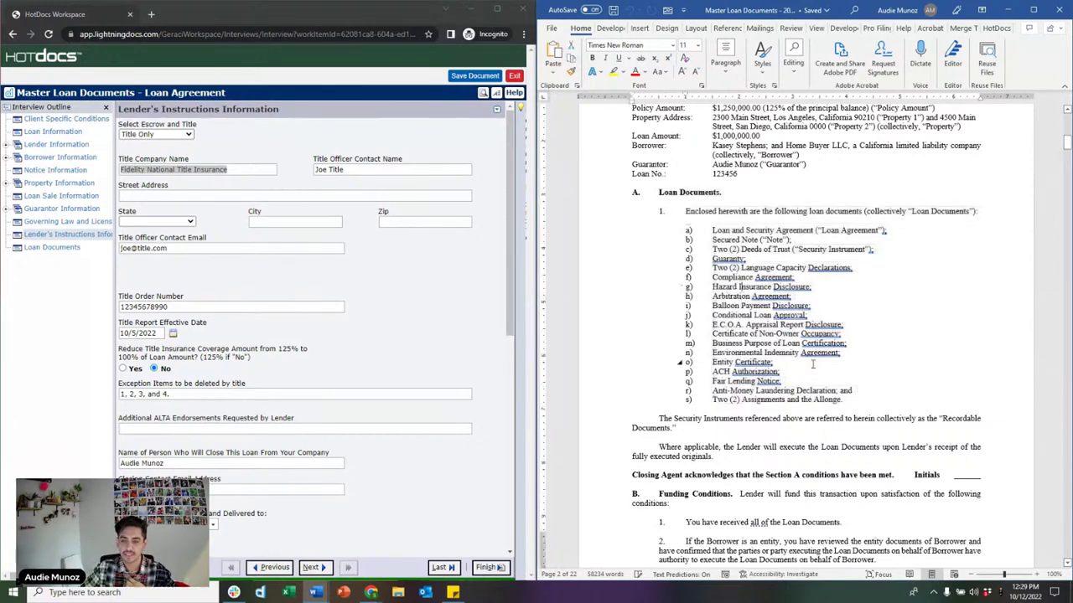
Step: Scroll Word past pages 3 and 4 to Section C's Title Policy paragraph
{"action": "scroll", "coordinate": [812, 364], "scroll_direction": "down", "scroll_amount": 1}
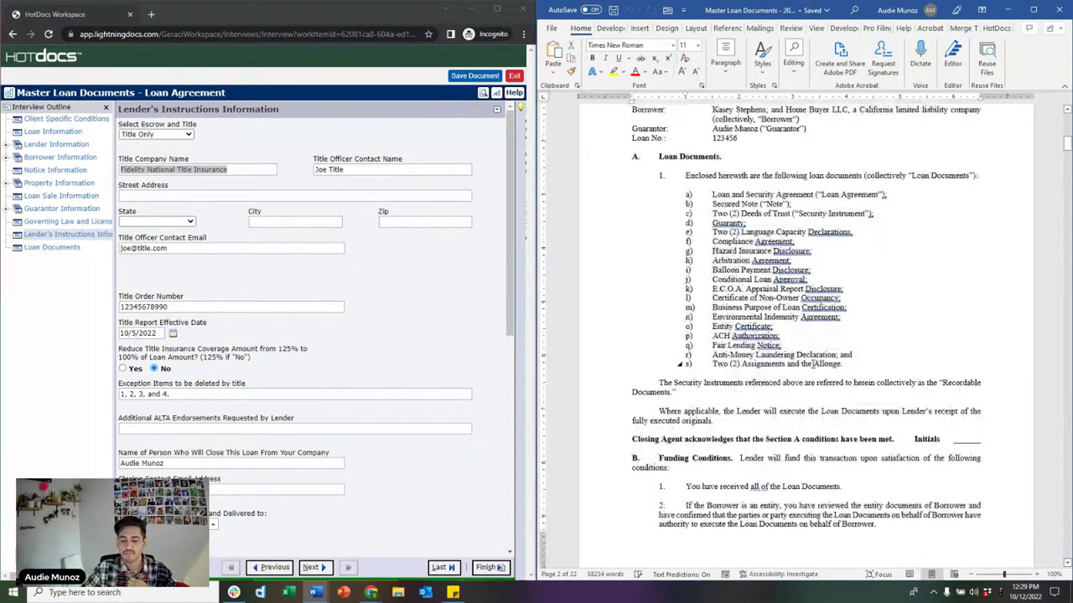
{"action": "scroll", "coordinate": [812, 363], "scroll_direction": "down", "scroll_amount": 5}
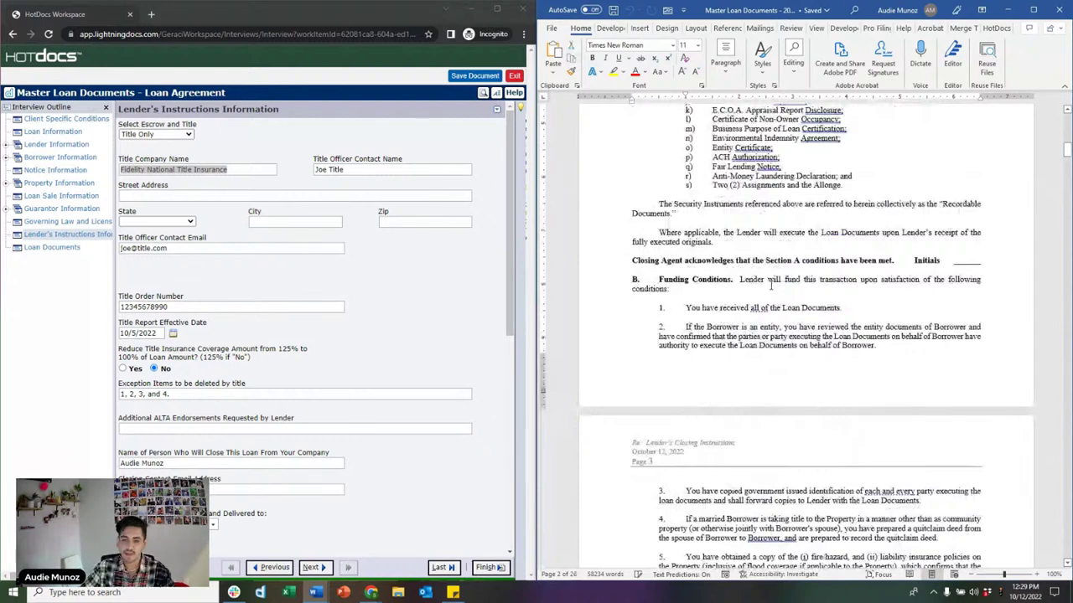
{"action": "scroll", "coordinate": [771, 298], "scroll_direction": "down", "scroll_amount": 20}
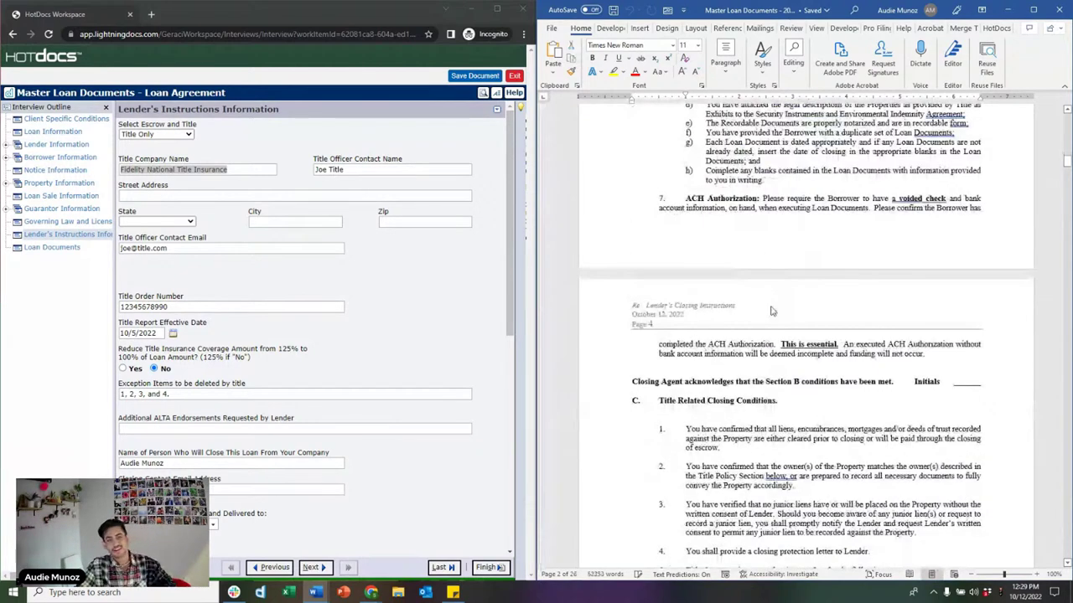
{"action": "scroll", "coordinate": [771, 310], "scroll_direction": "down", "scroll_amount": 6}
{"action": "scroll", "coordinate": [363, 351], "scroll_direction": "down", "scroll_amount": 1}
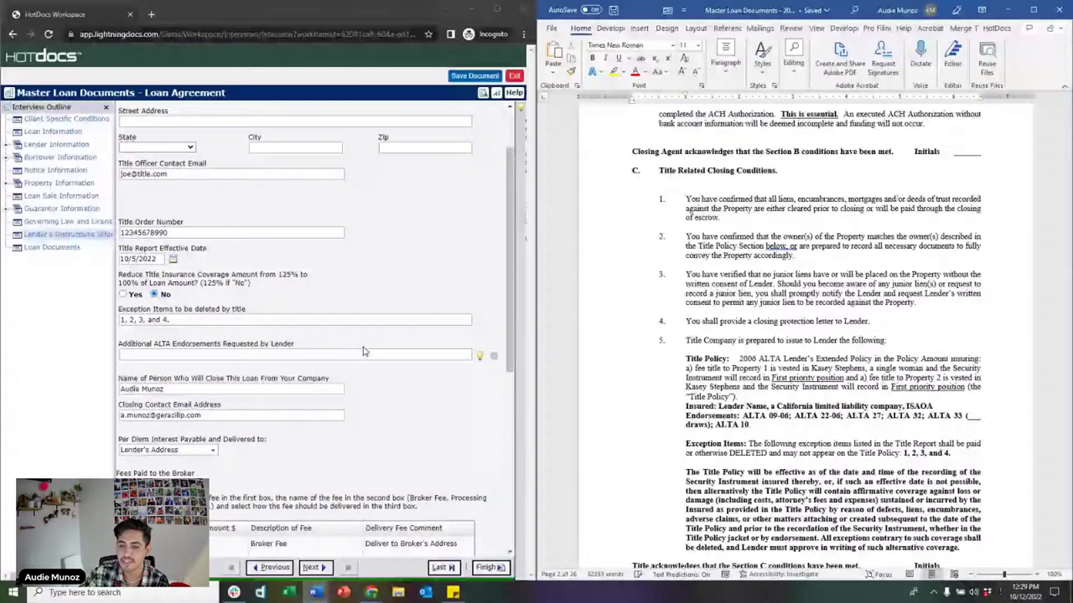
{"action": "scroll", "coordinate": [803, 335], "scroll_direction": "down", "scroll_amount": 1}
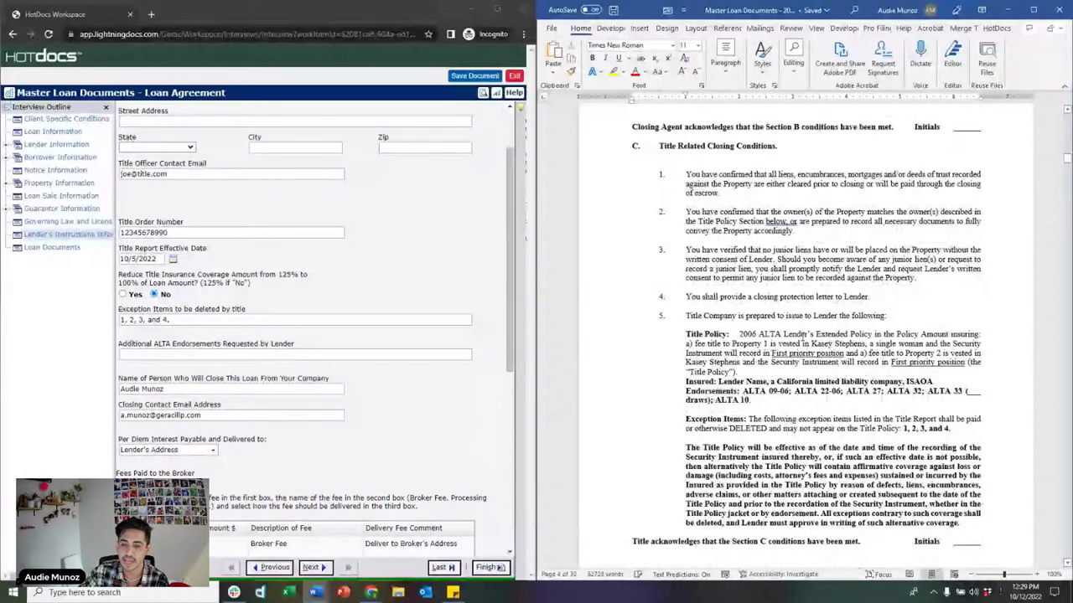
Step: Review the Title Policy name and First priority position wording in Word
{"action": "scroll", "coordinate": [806, 337], "scroll_direction": "down", "scroll_amount": 1}
{"action": "left_click_drag", "start_coordinate": [874, 323], "coordinate": [739, 324]}
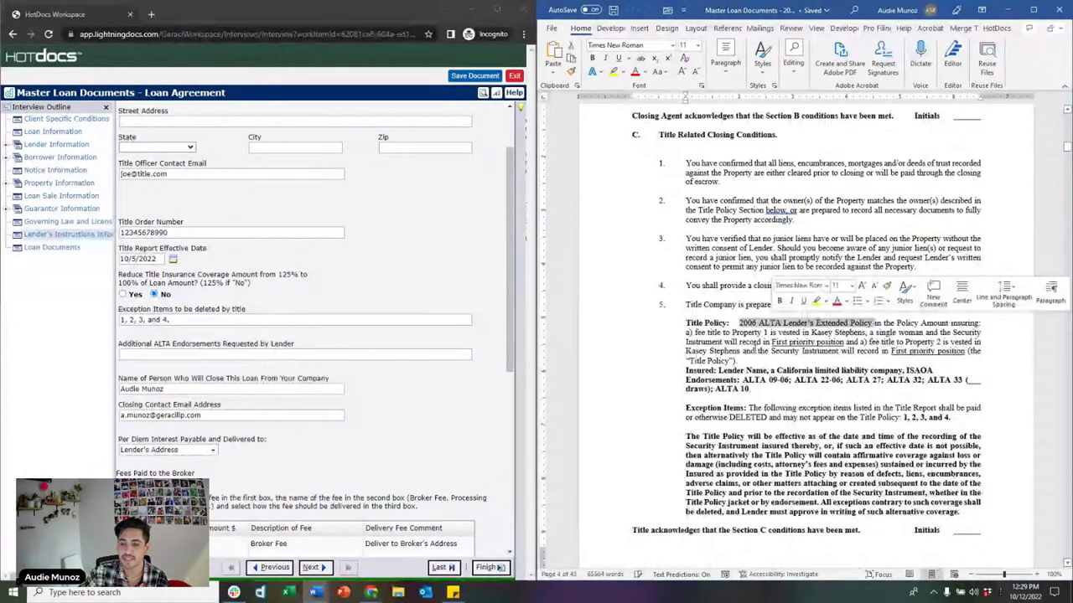
{"action": "left_click", "coordinate": [731, 333]}
{"action": "scroll", "coordinate": [737, 329], "scroll_direction": "down", "scroll_amount": 1}
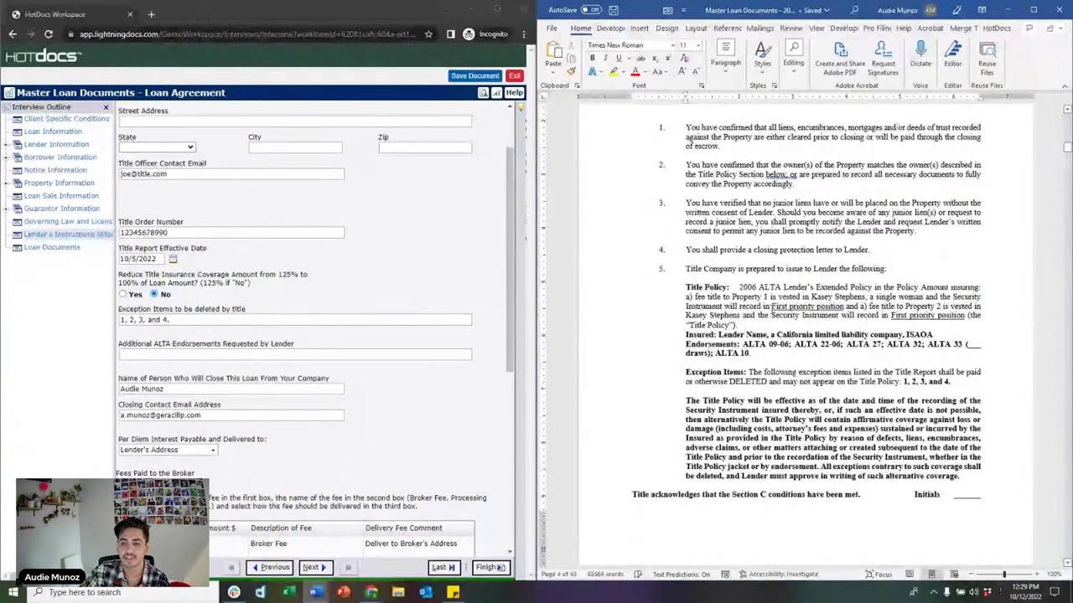
{"action": "left_click", "coordinate": [804, 308]}
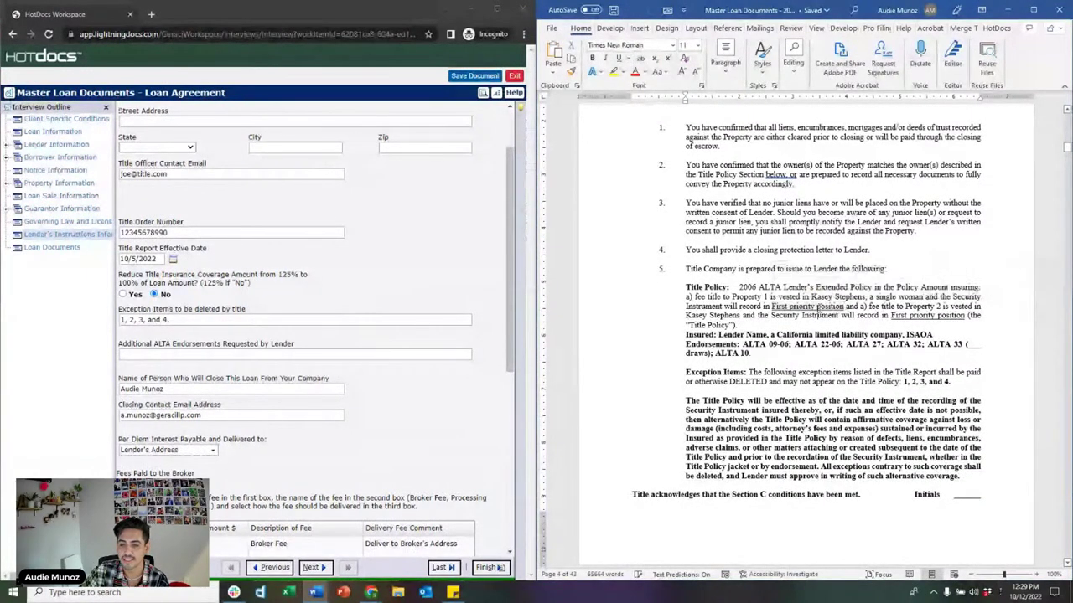
Step: Highlight the exception items '1, 2, 3, and 4.' yellow, matching the interview answer
{"action": "left_click", "coordinate": [689, 343]}
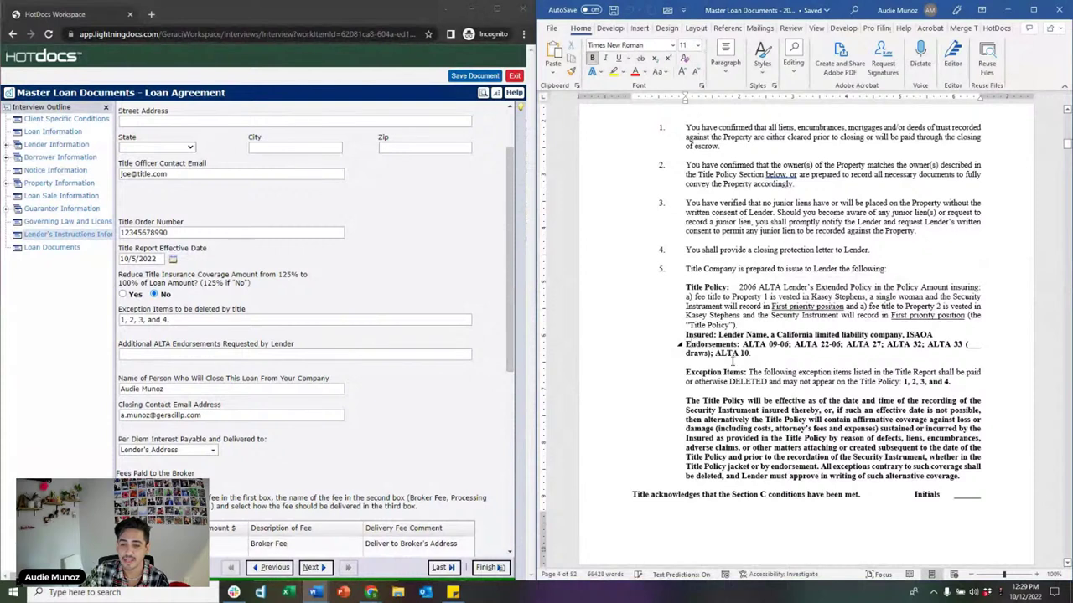
{"action": "left_click_drag", "start_coordinate": [960, 381], "coordinate": [916, 381]}
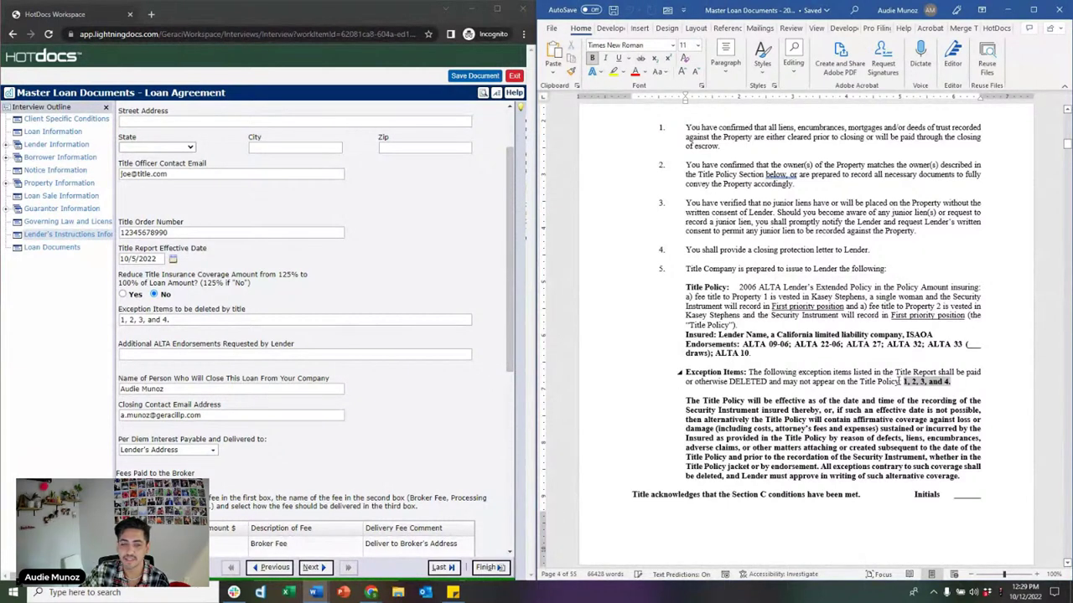
{"action": "left_click_drag", "start_coordinate": [187, 320], "coordinate": [118, 320]}
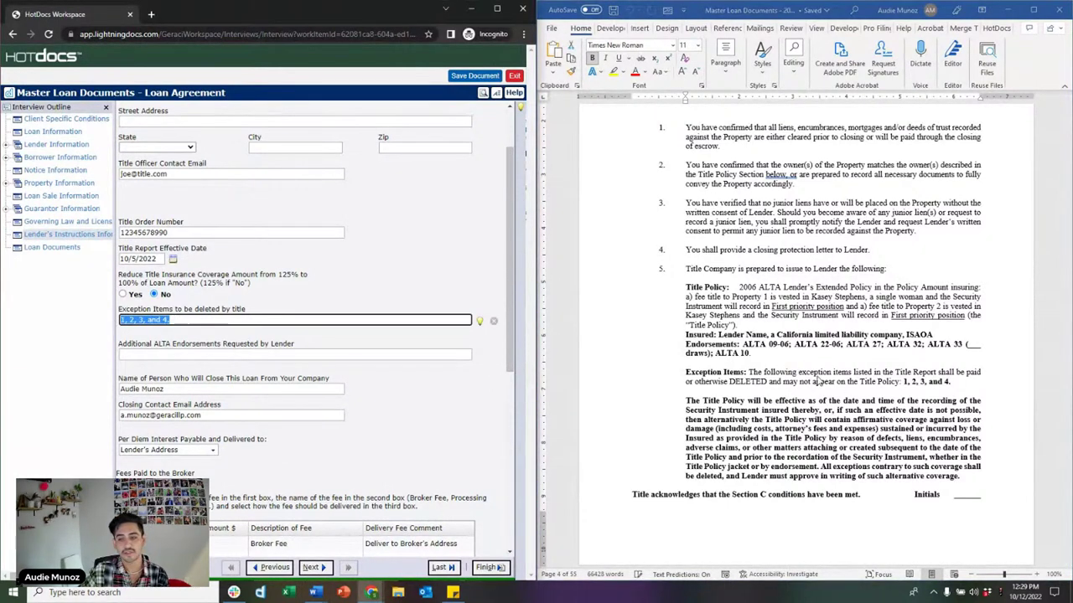
{"action": "left_click_drag", "start_coordinate": [903, 382], "coordinate": [950, 382]}
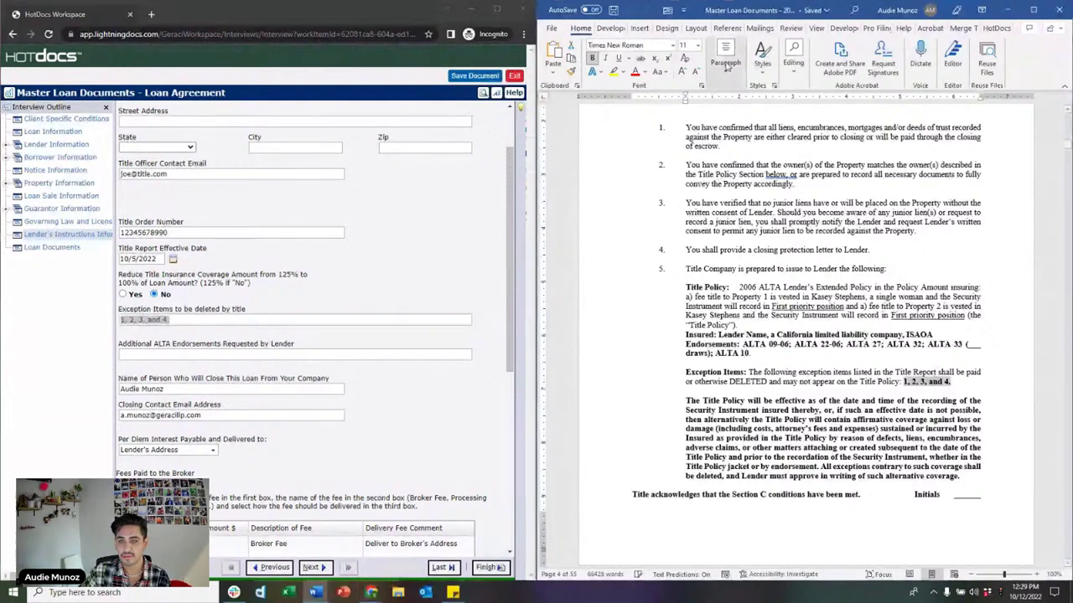
{"action": "left_click", "coordinate": [612, 73]}
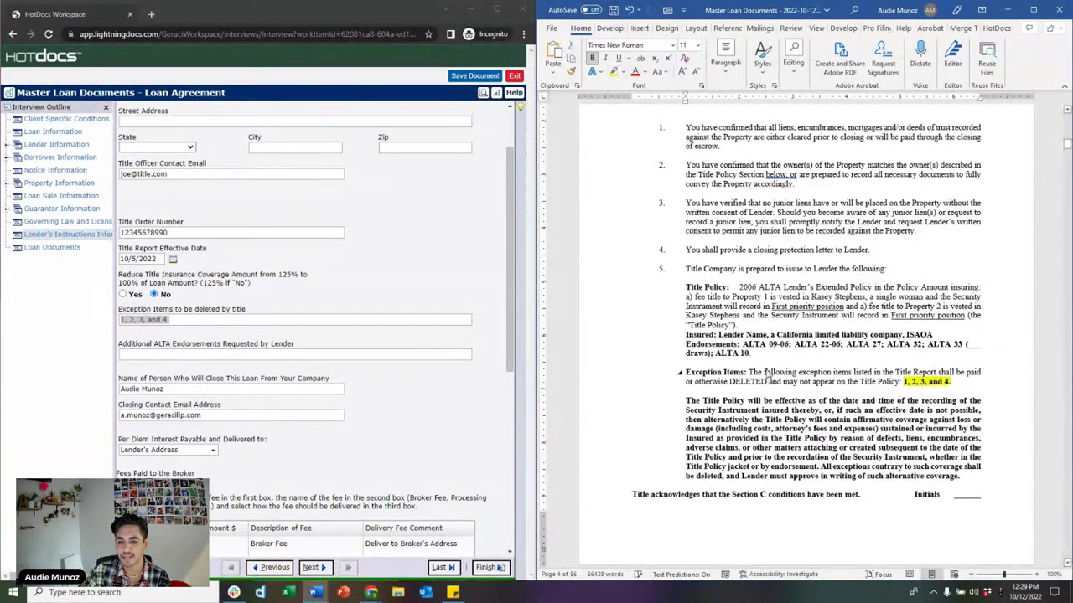
Step: Highlight the endorsements ALTA 09-06 through ALTA 10 yellow and view the Exception Items guidance note
{"action": "left_click_drag", "start_coordinate": [750, 353], "coordinate": [743, 343]}
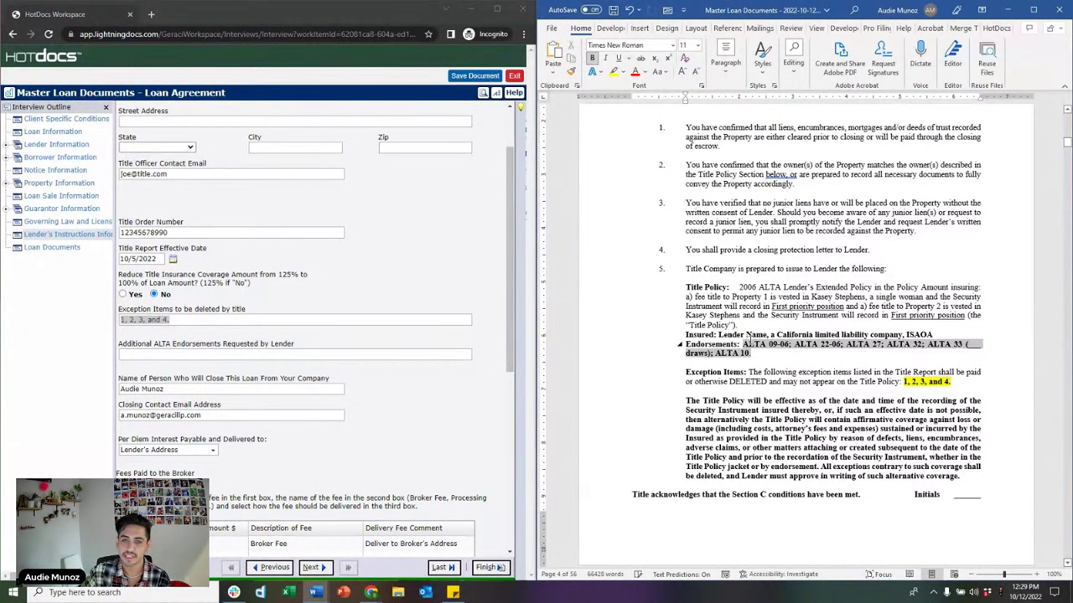
{"action": "left_click", "coordinate": [613, 72]}
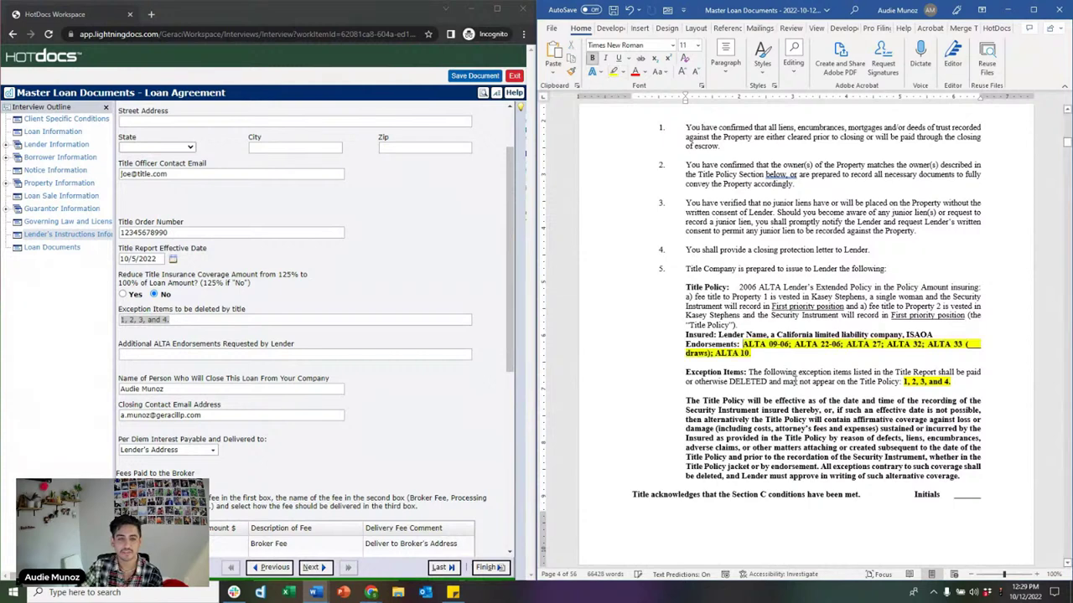
{"action": "left_click", "coordinate": [339, 320]}
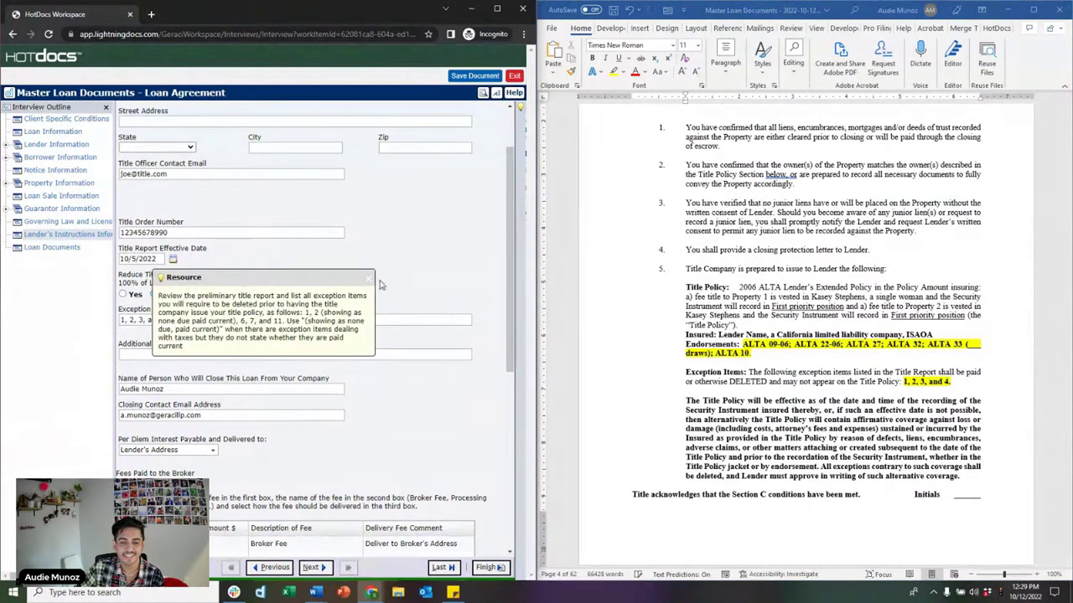
Step: Swap the Exception Items note for the Additional ALTA Endorsements note and select ALTA 32 and ALTA 33
{"action": "left_click", "coordinate": [369, 279]}
{"action": "left_click", "coordinate": [469, 354]}
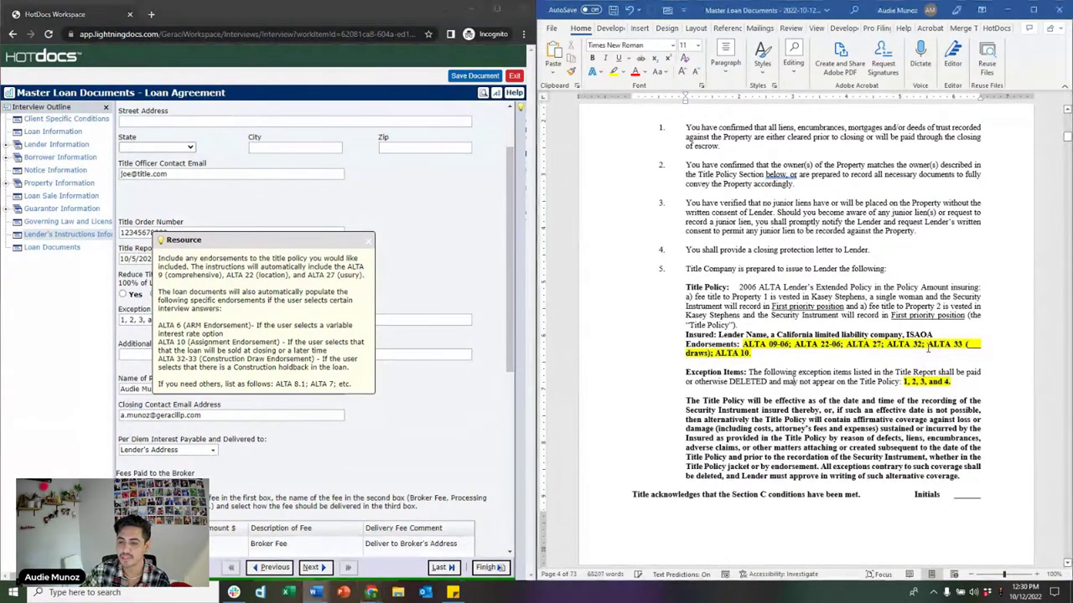
{"action": "left_click_drag", "start_coordinate": [888, 344], "coordinate": [972, 344]}
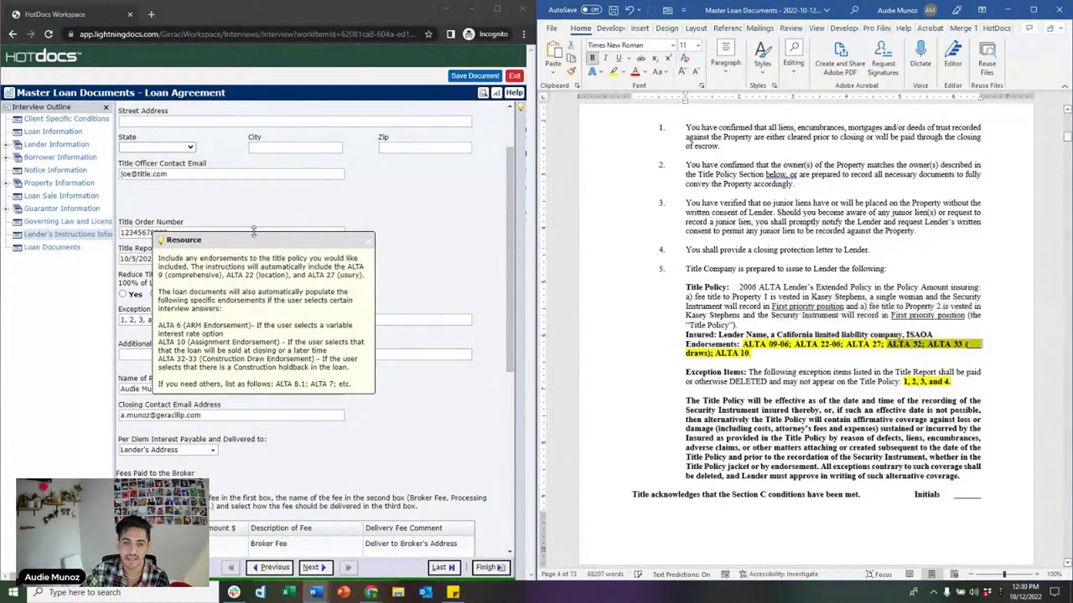
Step: Close the endorsements note, show Loan Sale Information, and return to the Exception Items sentence in Word
{"action": "left_click", "coordinate": [435, 210]}
{"action": "left_click", "coordinate": [73, 199]}
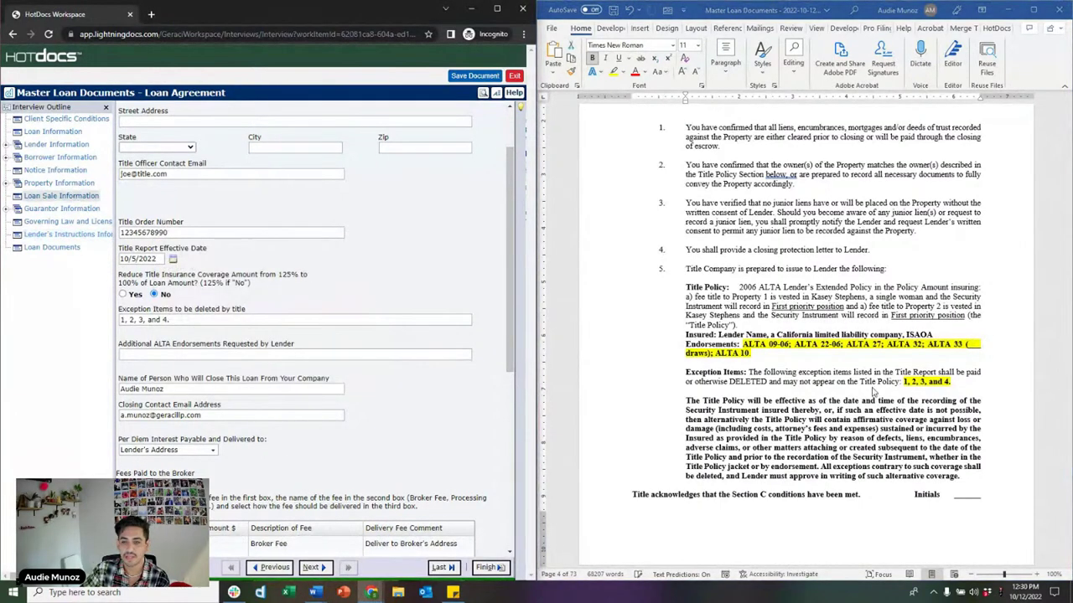
{"action": "left_click", "coordinate": [738, 355]}
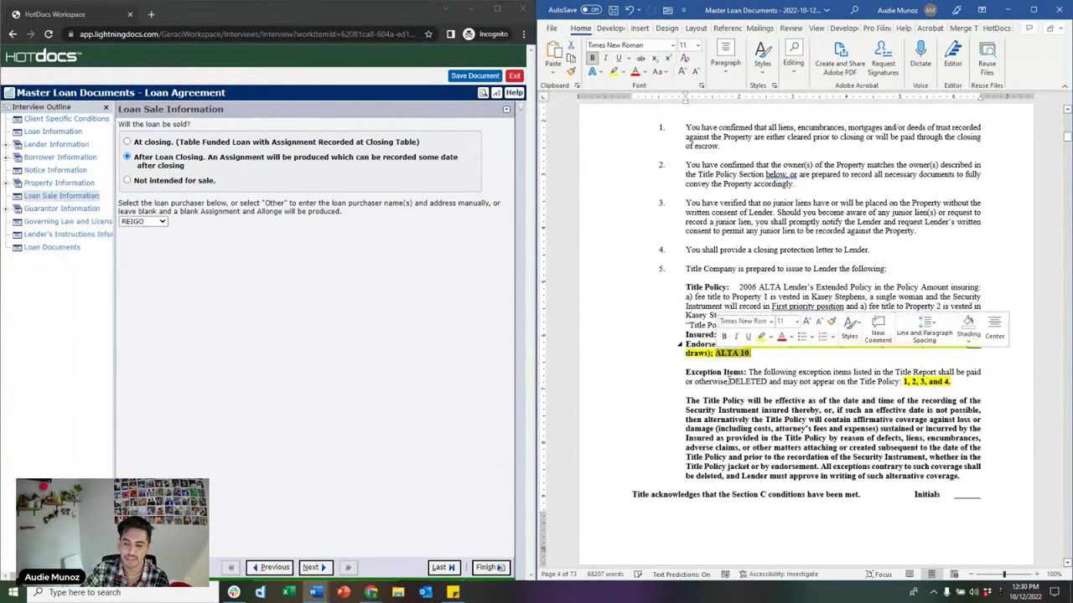
{"action": "left_click", "coordinate": [727, 382]}
Step: Scroll the Word document through Sections D to G and back to the Recording heading
{"action": "scroll", "coordinate": [785, 281], "scroll_direction": "down", "scroll_amount": 10}
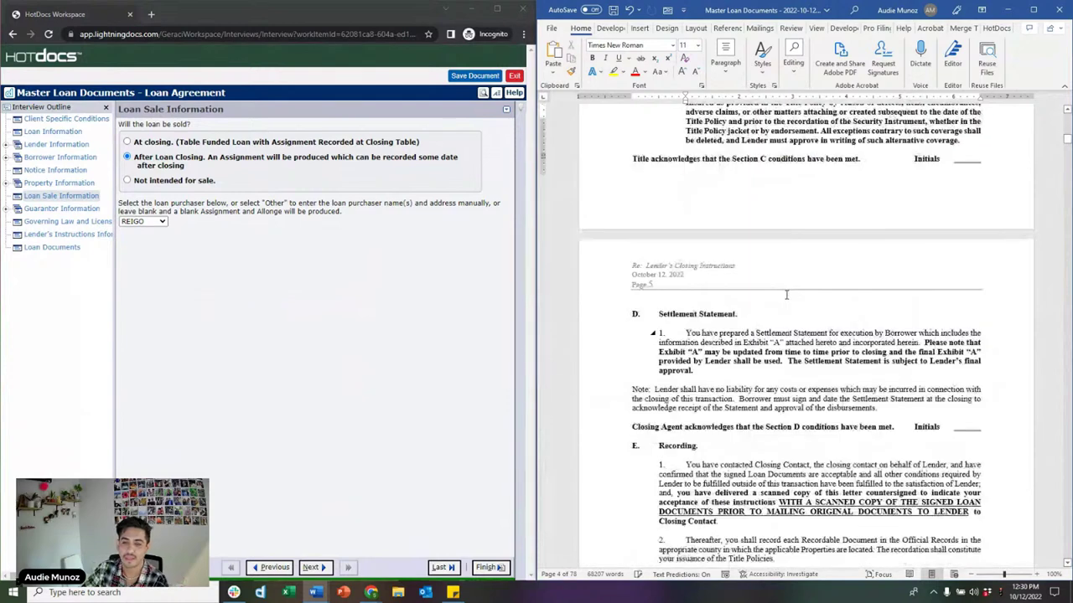
{"action": "scroll", "coordinate": [853, 329], "scroll_direction": "down", "scroll_amount": 1}
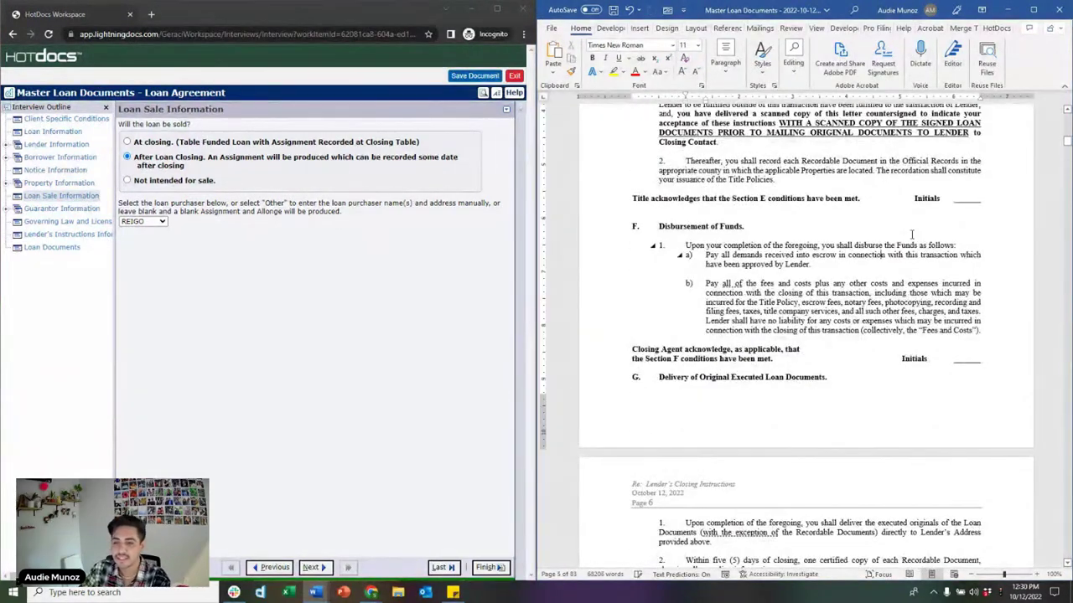
{"action": "left_click_drag", "start_coordinate": [984, 200], "coordinate": [924, 197]}
{"action": "left_click", "coordinate": [932, 365]}
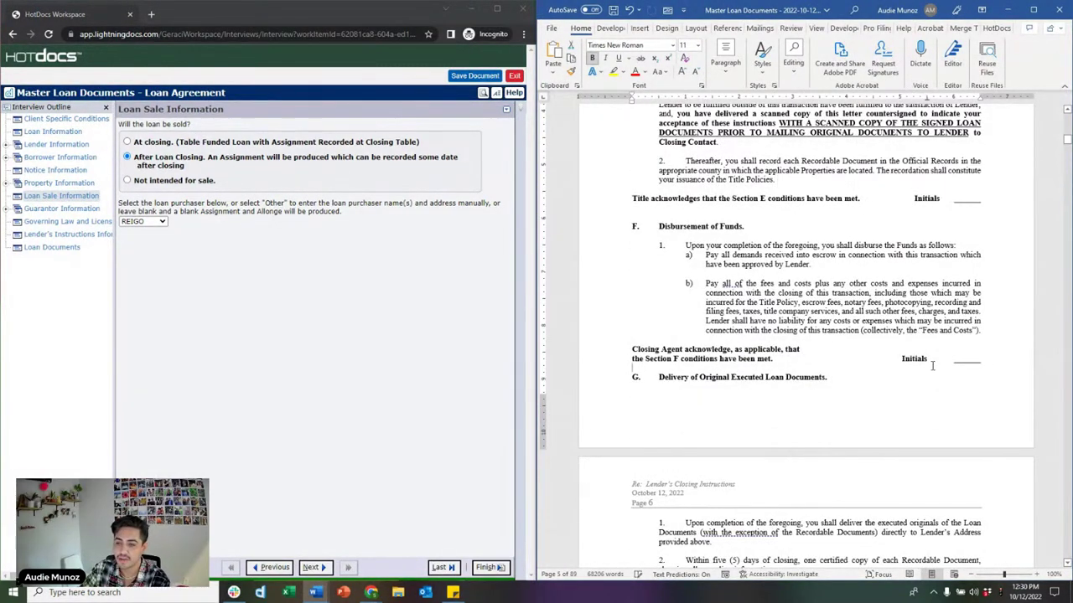
{"action": "scroll", "coordinate": [817, 339], "scroll_direction": "down", "scroll_amount": 10}
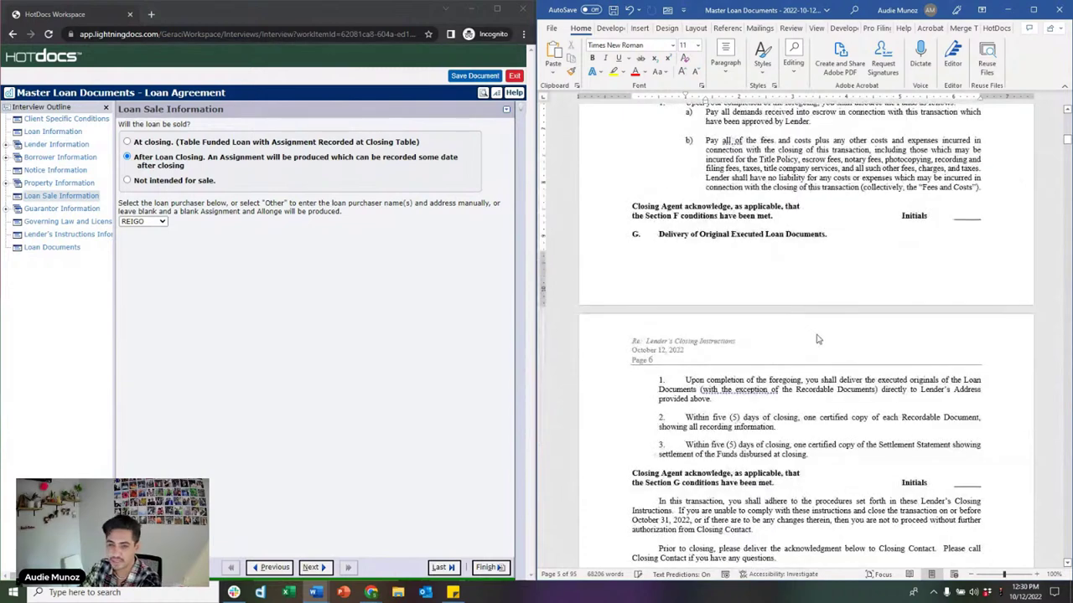
{"action": "scroll", "coordinate": [804, 381], "scroll_direction": "down", "scroll_amount": 12}
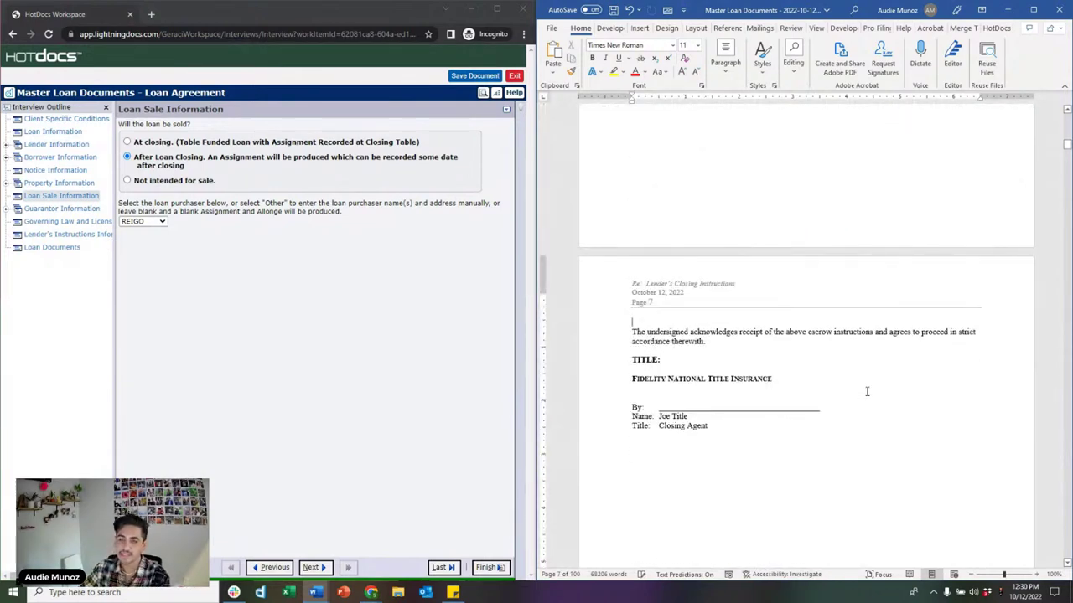
{"action": "scroll", "coordinate": [868, 385], "scroll_direction": "up", "scroll_amount": 8}
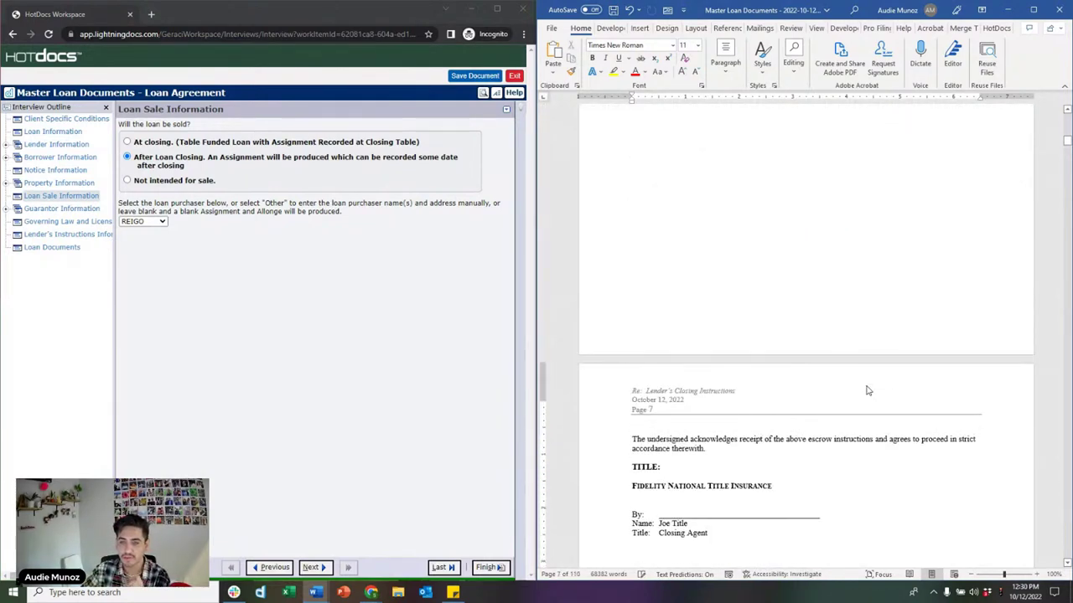
{"action": "scroll", "coordinate": [867, 386], "scroll_direction": "up", "scroll_amount": 15}
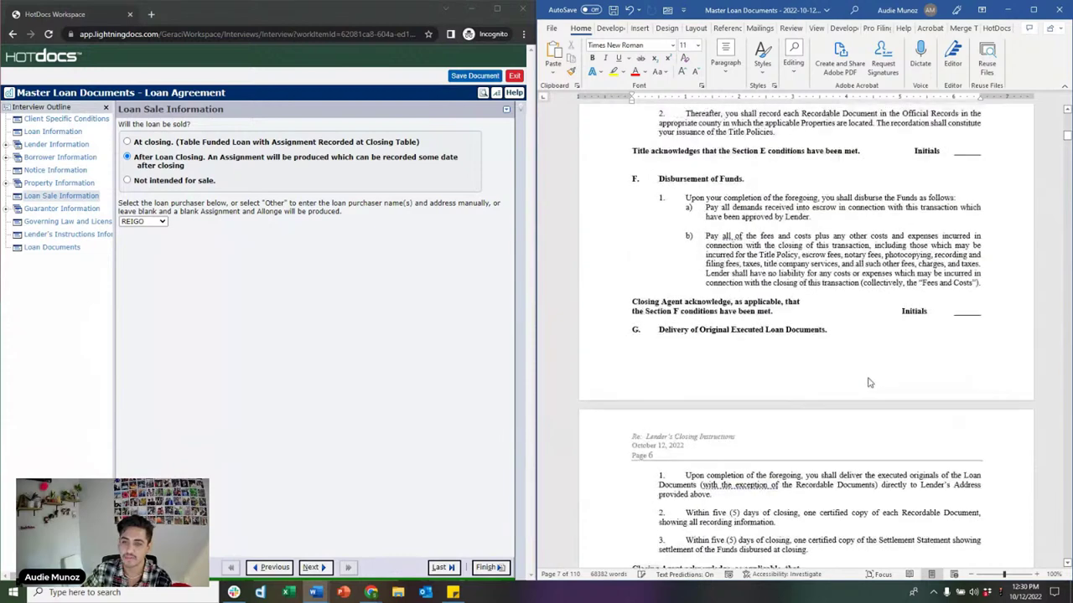
{"action": "scroll", "coordinate": [859, 374], "scroll_direction": "up", "scroll_amount": 1}
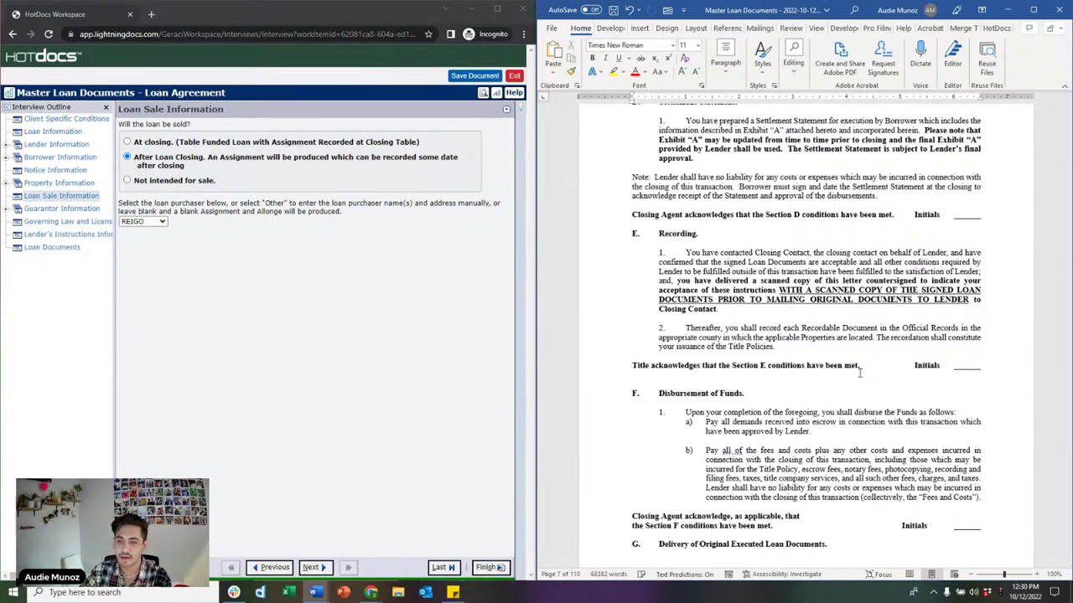
{"action": "scroll", "coordinate": [859, 373], "scroll_direction": "up", "scroll_amount": 2}
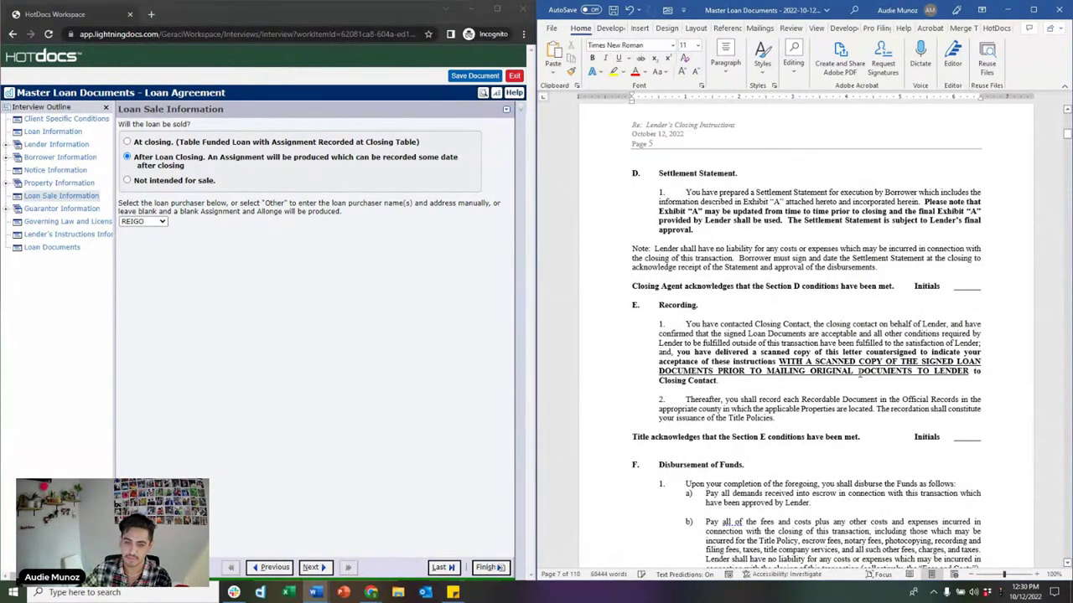
{"action": "scroll", "coordinate": [846, 360], "scroll_direction": "up", "scroll_amount": 1}
{"action": "left_click", "coordinate": [833, 341]}
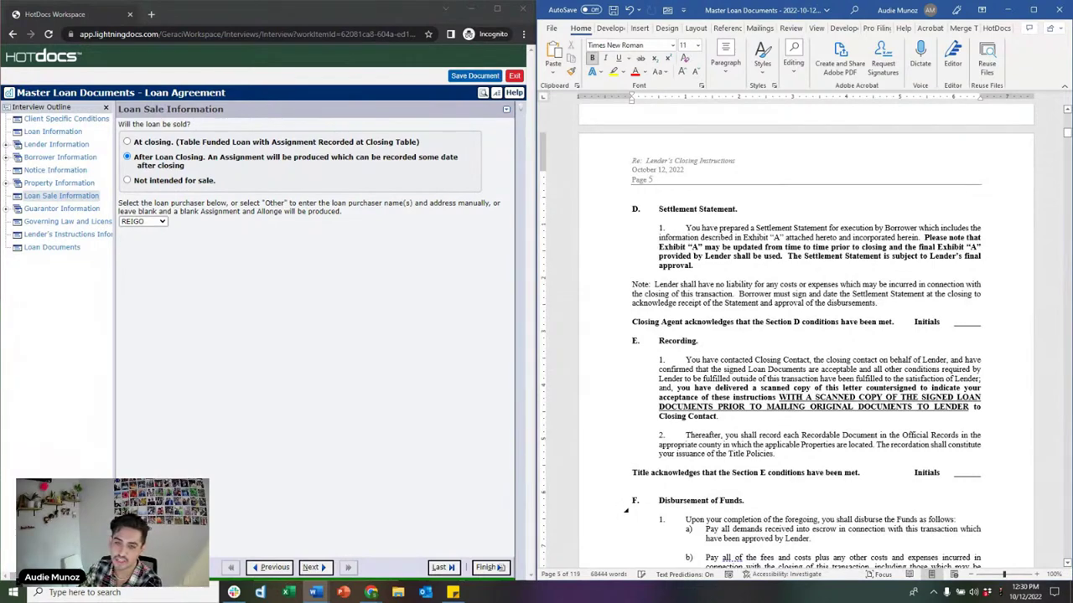
Step: Show Lender's Instructions Information, review the Broker Items fees, and highlight $211.11 per day yellow
{"action": "scroll", "coordinate": [1021, 433], "scroll_direction": "up", "scroll_amount": 10}
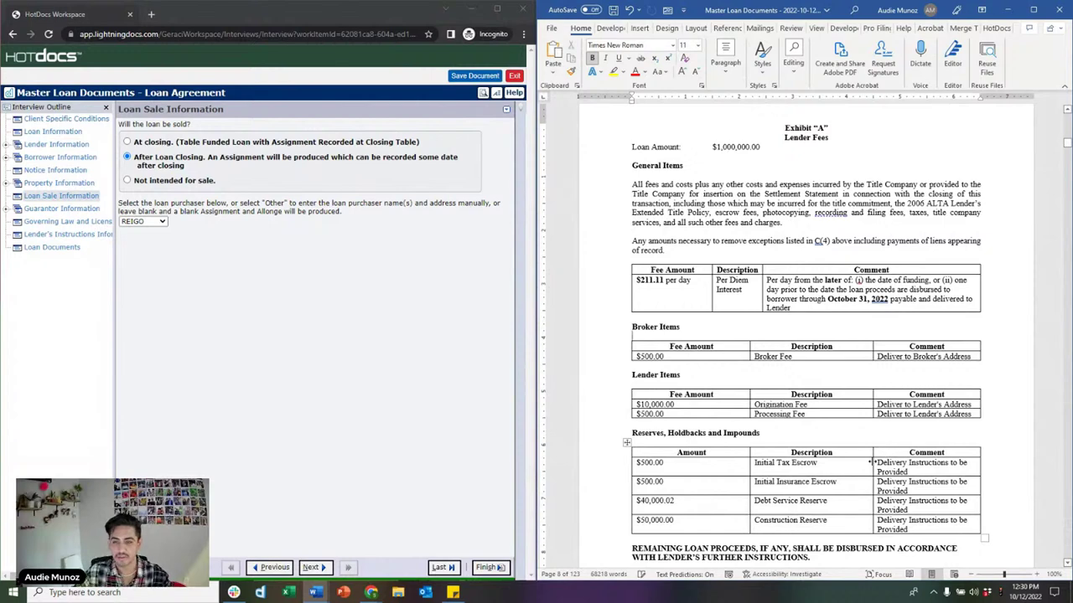
{"action": "left_click", "coordinate": [67, 234]}
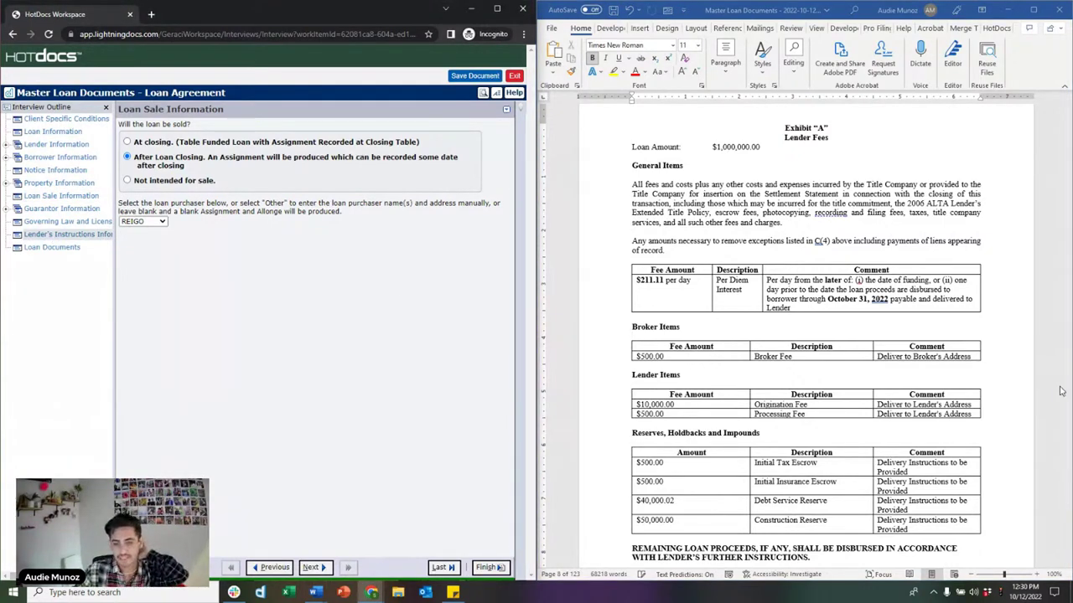
{"action": "scroll", "coordinate": [679, 358], "scroll_direction": "down", "scroll_amount": 1}
{"action": "left_click", "coordinate": [752, 310]}
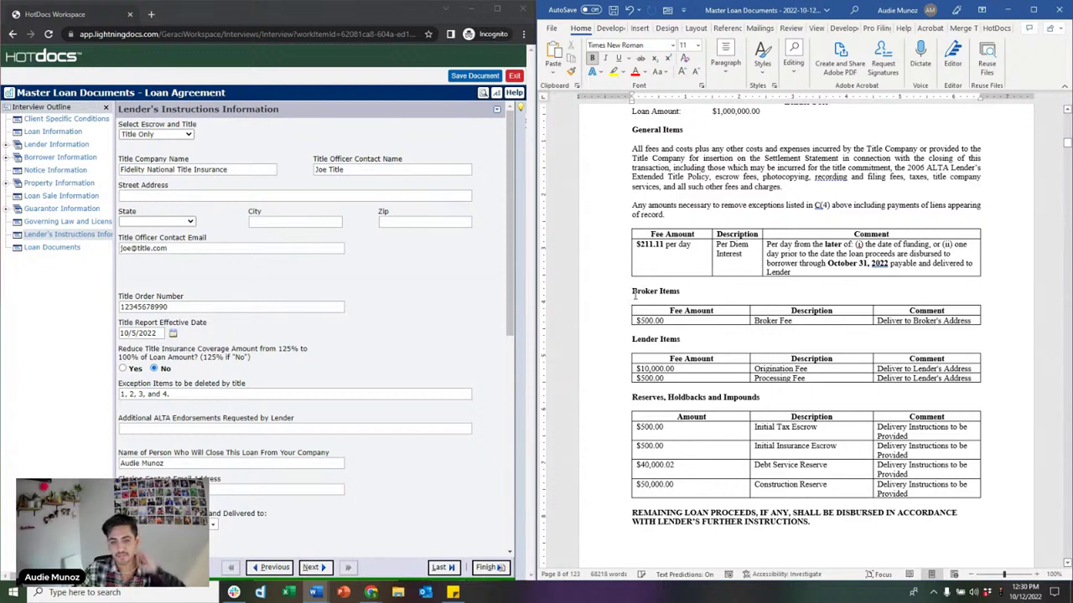
{"action": "left_click_drag", "start_coordinate": [630, 290], "coordinate": [786, 346]}
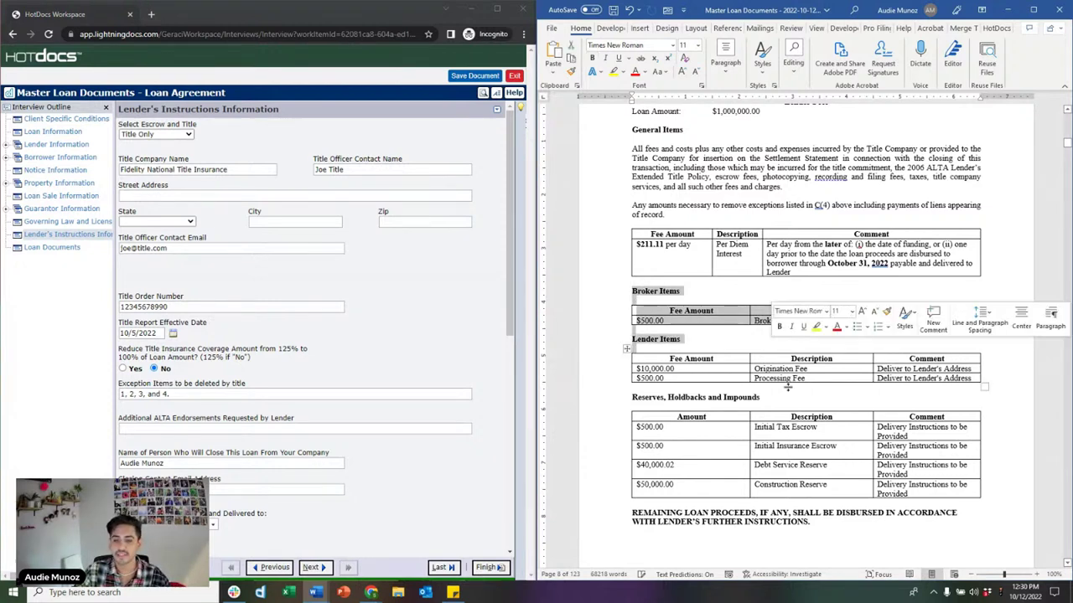
{"action": "left_click", "coordinate": [787, 388]}
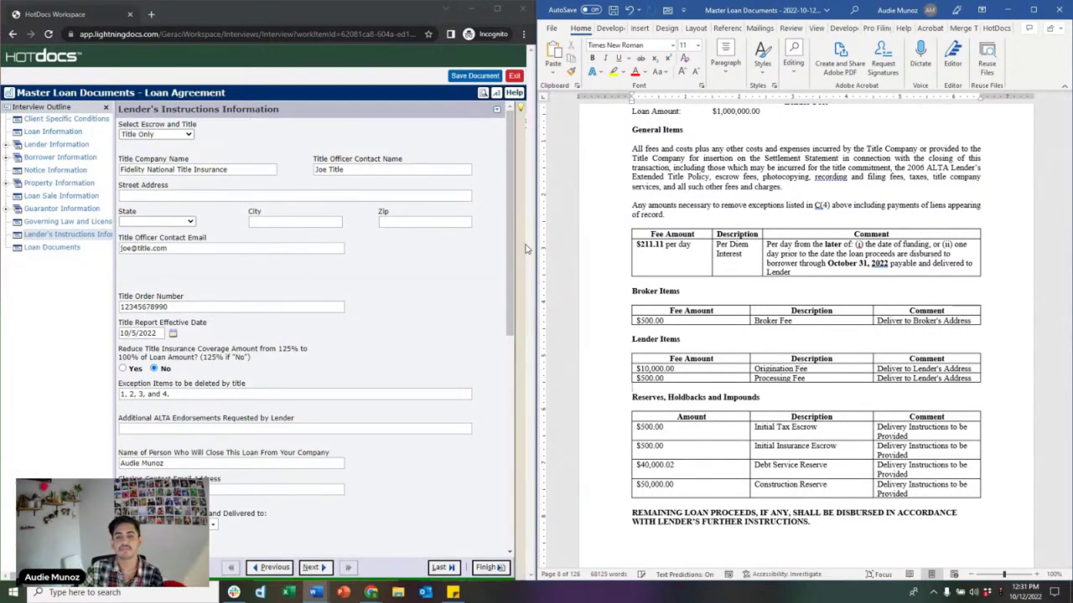
{"action": "left_click_drag", "start_coordinate": [705, 249], "coordinate": [634, 248]}
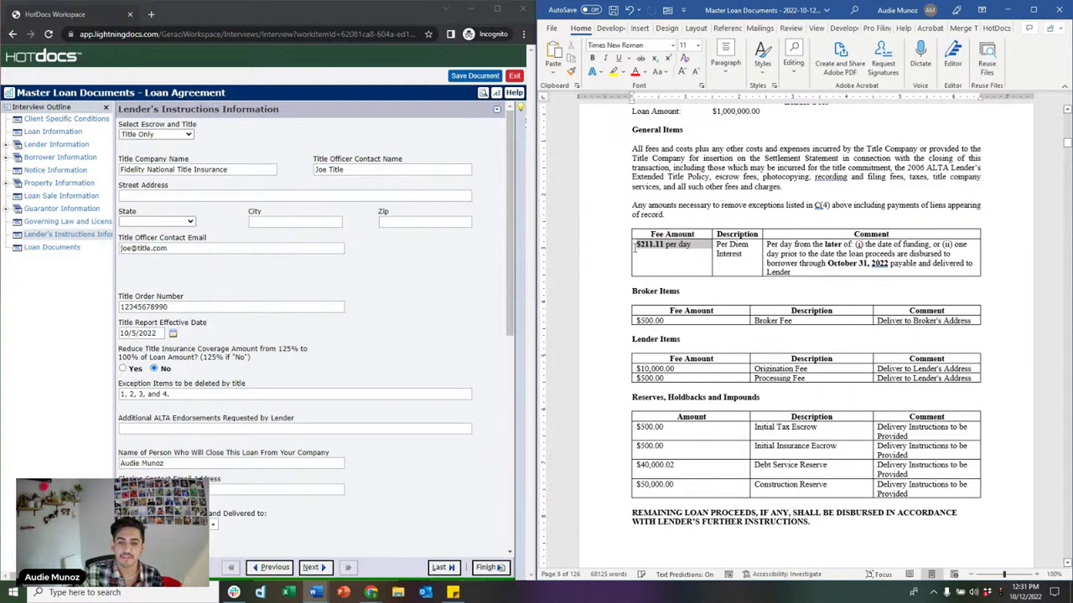
{"action": "left_click", "coordinate": [613, 71]}
{"action": "left_click", "coordinate": [760, 251]}
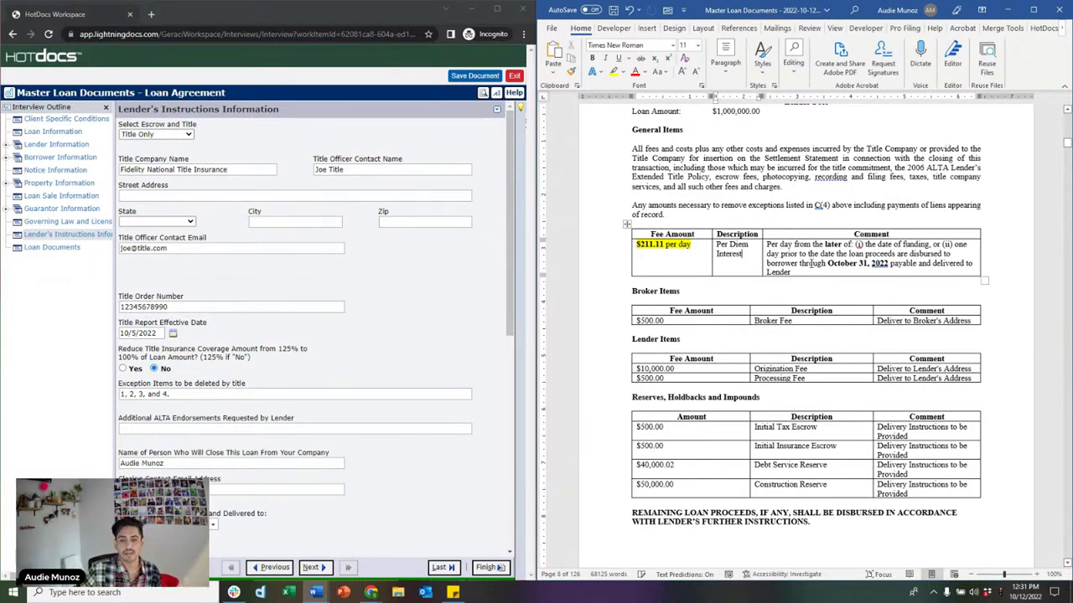
{"action": "left_click", "coordinate": [55, 144]}
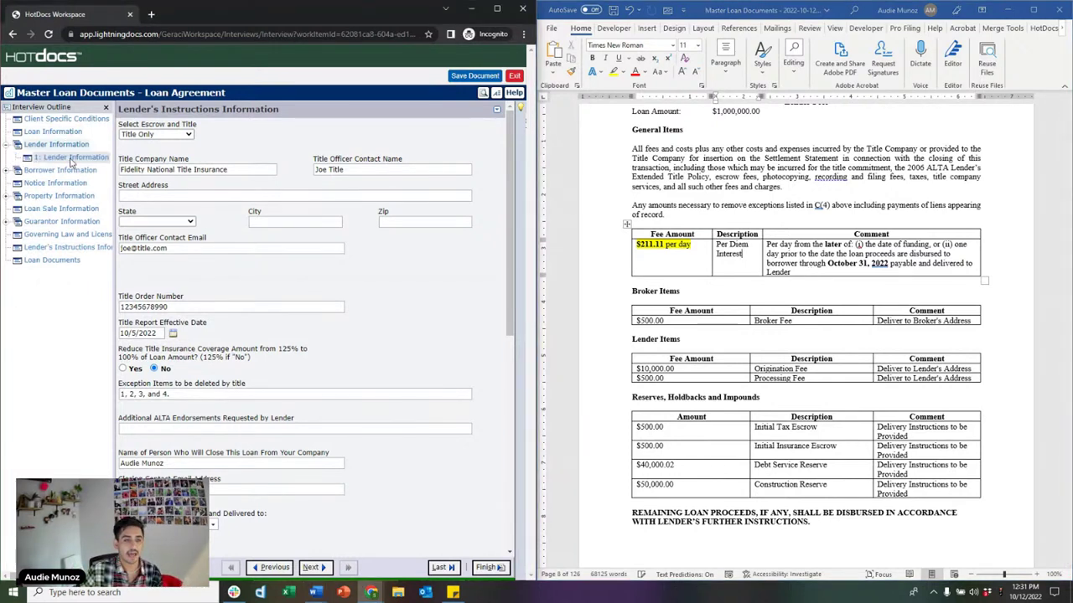
{"action": "left_click", "coordinate": [62, 196]}
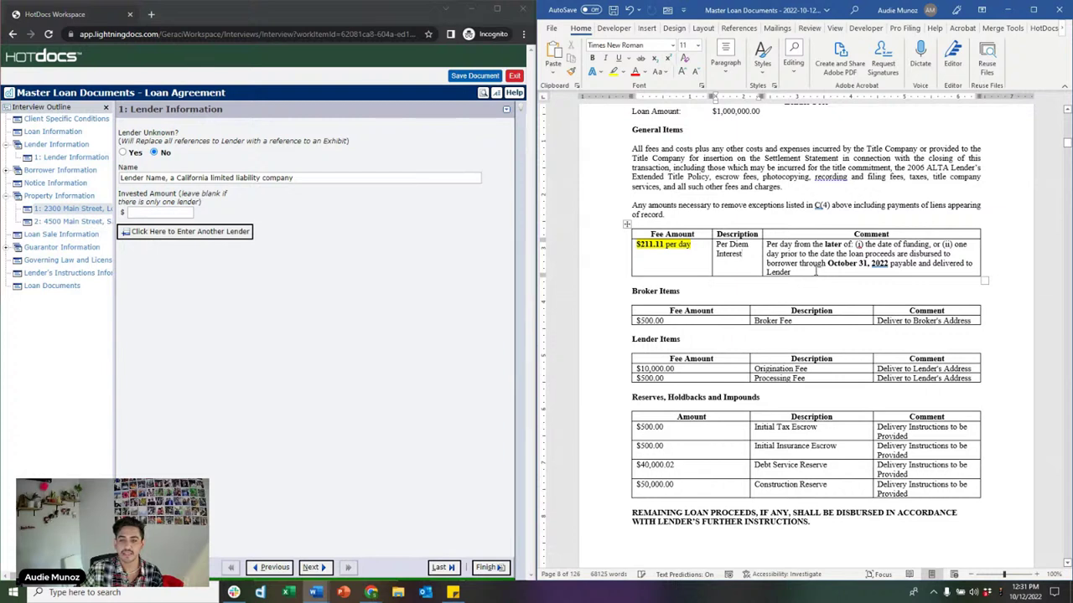
{"action": "triple_click", "coordinate": [815, 270]}
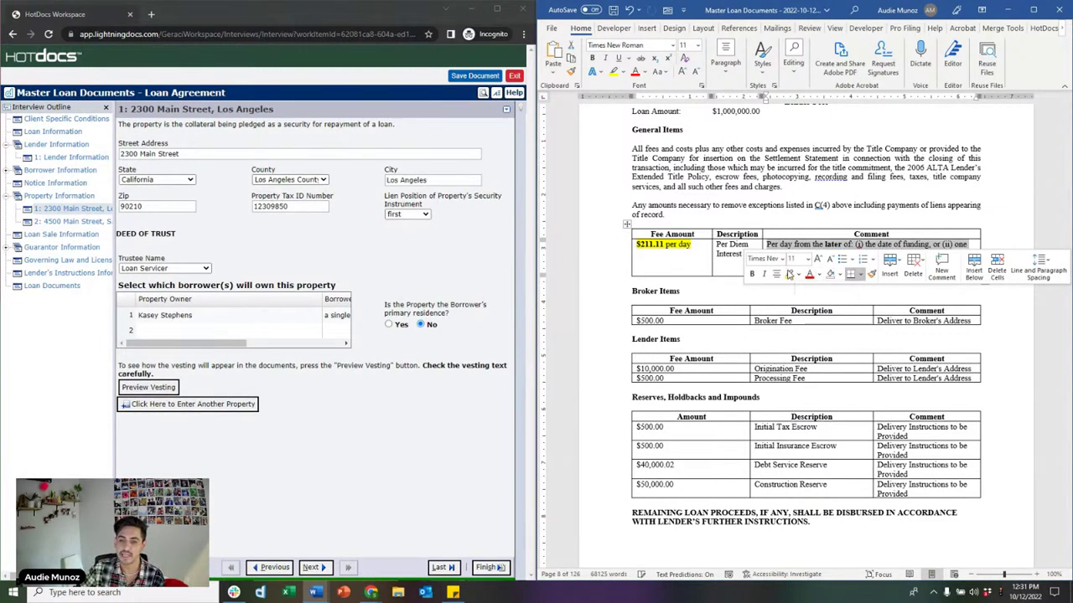
{"action": "left_click", "coordinate": [787, 274]}
{"action": "left_click", "coordinate": [944, 306]}
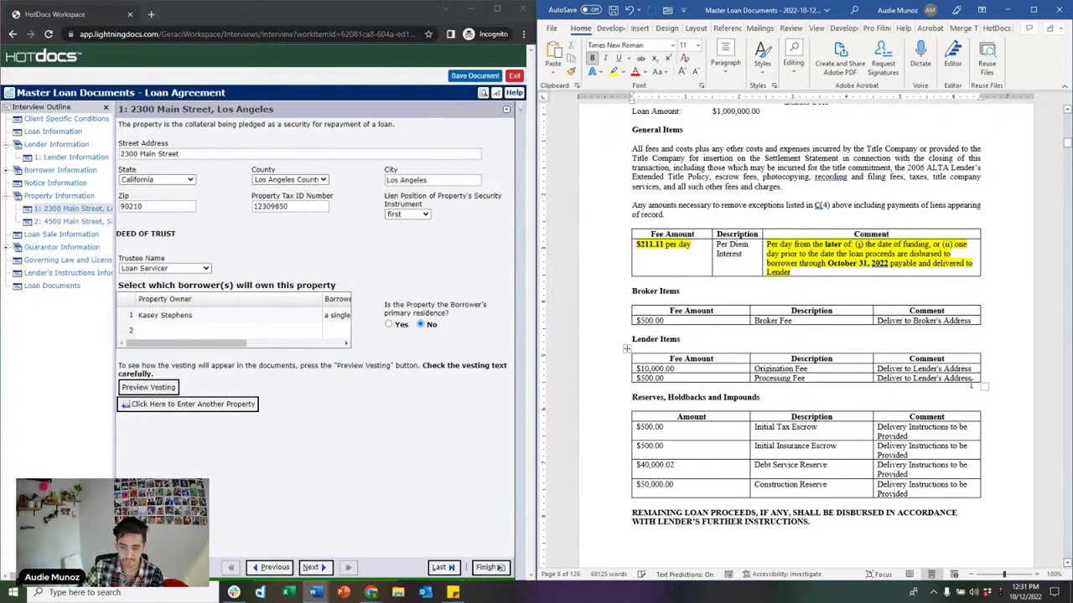
Step: Highlight the Debt Service Reserve amount $40,000.02 yellow
{"action": "scroll", "coordinate": [972, 386], "scroll_direction": "down", "scroll_amount": 4}
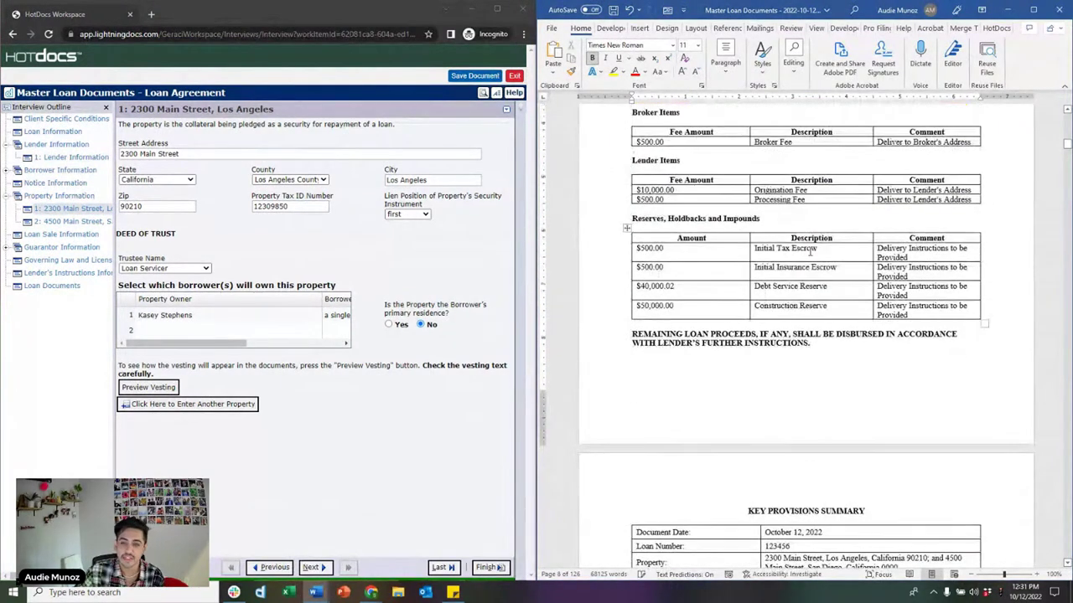
{"action": "left_click", "coordinate": [641, 228]}
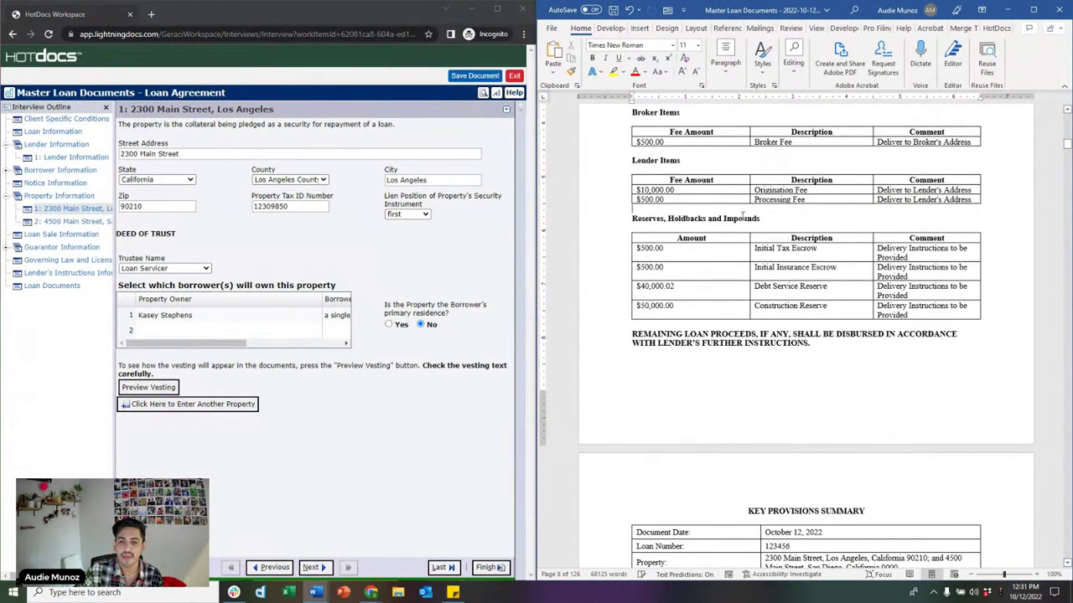
{"action": "left_click_drag", "start_coordinate": [658, 289], "coordinate": [741, 311]}
{"action": "left_click", "coordinate": [710, 300]}
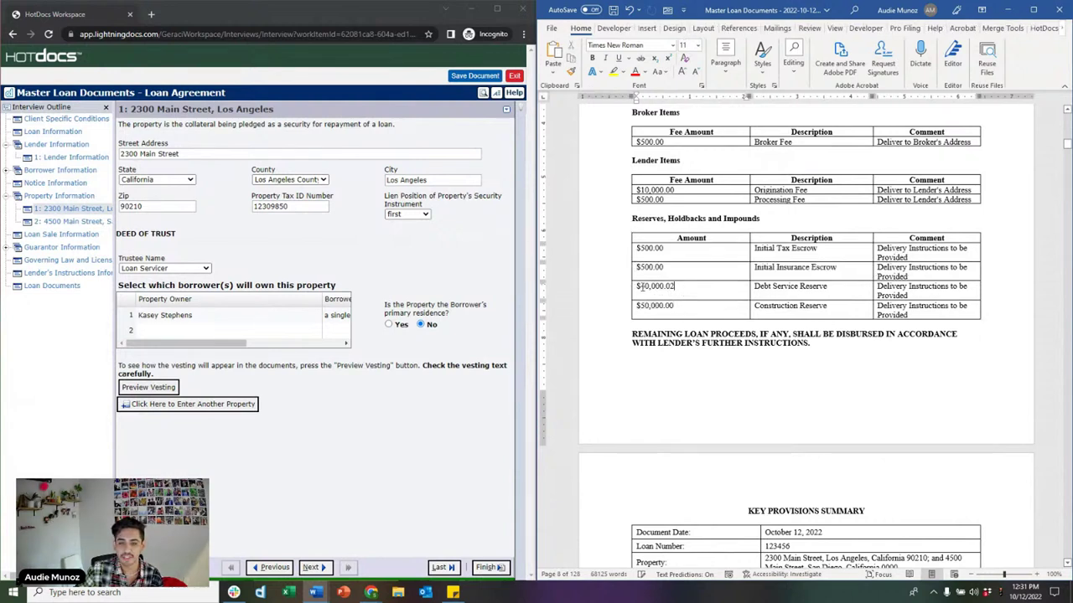
{"action": "left_click_drag", "start_coordinate": [675, 286], "coordinate": [636, 285]}
{"action": "left_click", "coordinate": [681, 268]}
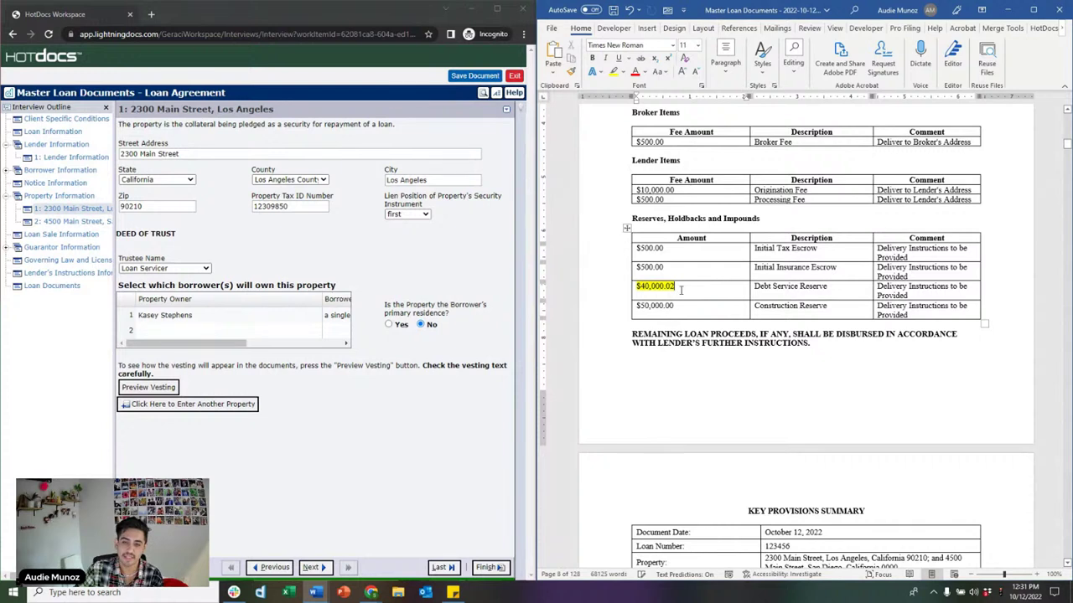
{"action": "left_click_drag", "start_coordinate": [675, 288], "coordinate": [639, 290]}
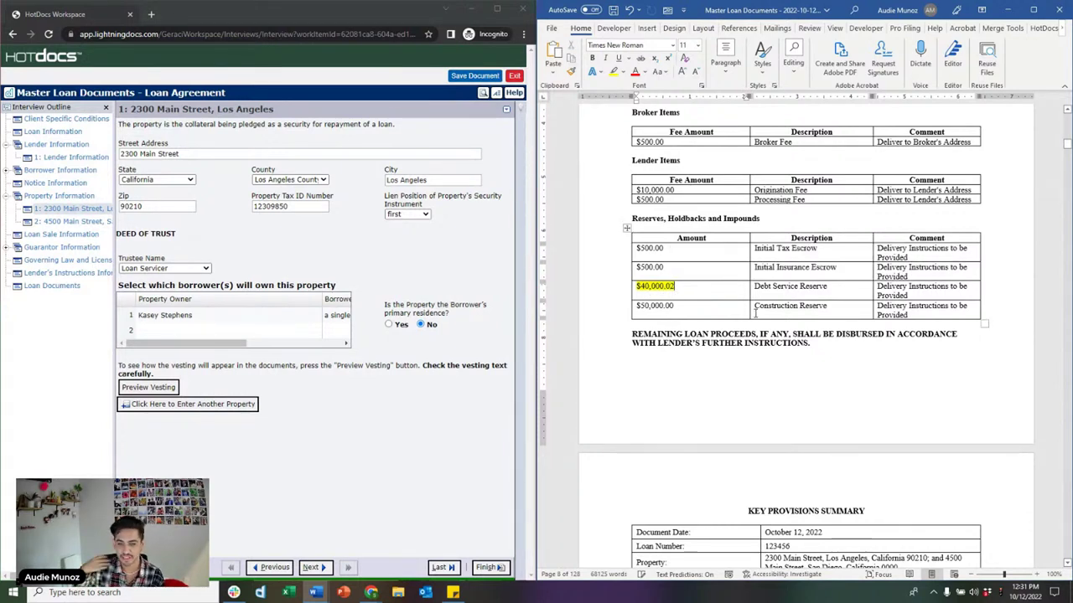
{"action": "scroll", "coordinate": [755, 313], "scroll_direction": "down", "scroll_amount": 1}
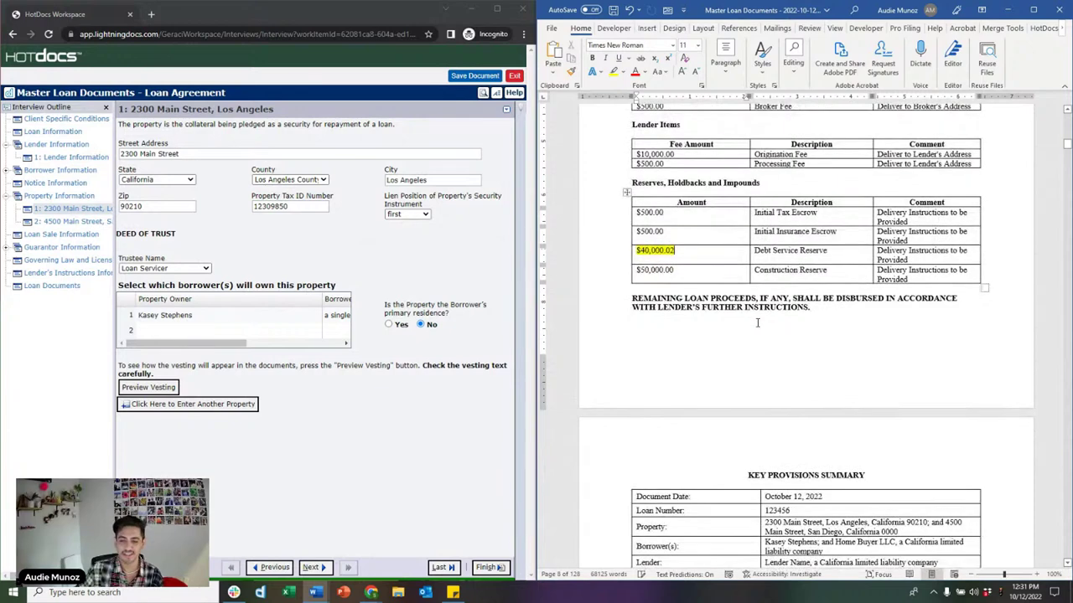
{"action": "scroll", "coordinate": [785, 349], "scroll_direction": "down", "scroll_amount": 5}
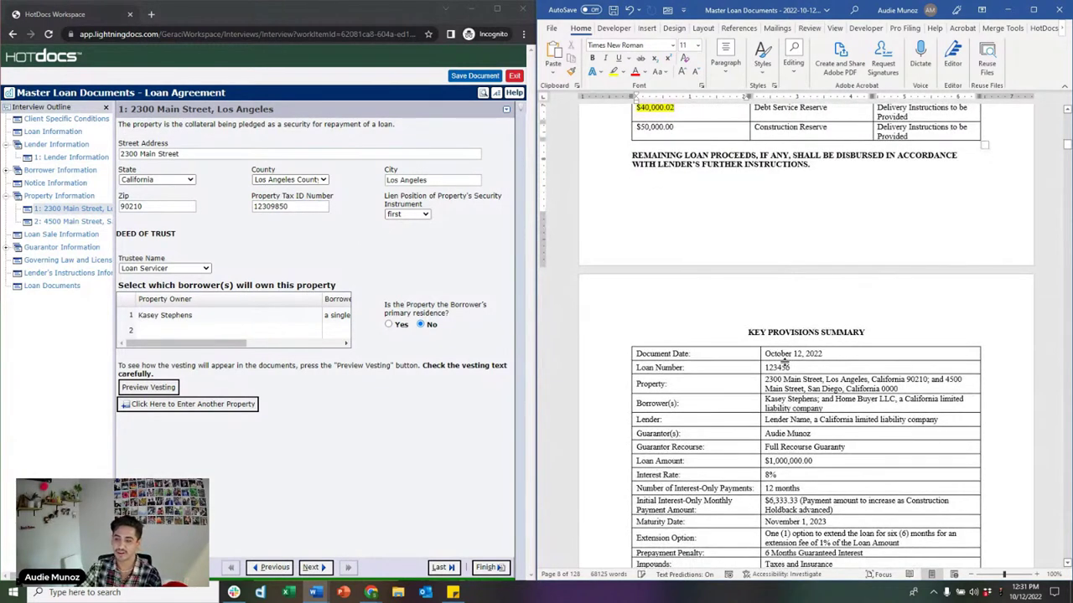
{"action": "scroll", "coordinate": [785, 352], "scroll_direction": "down", "scroll_amount": 2}
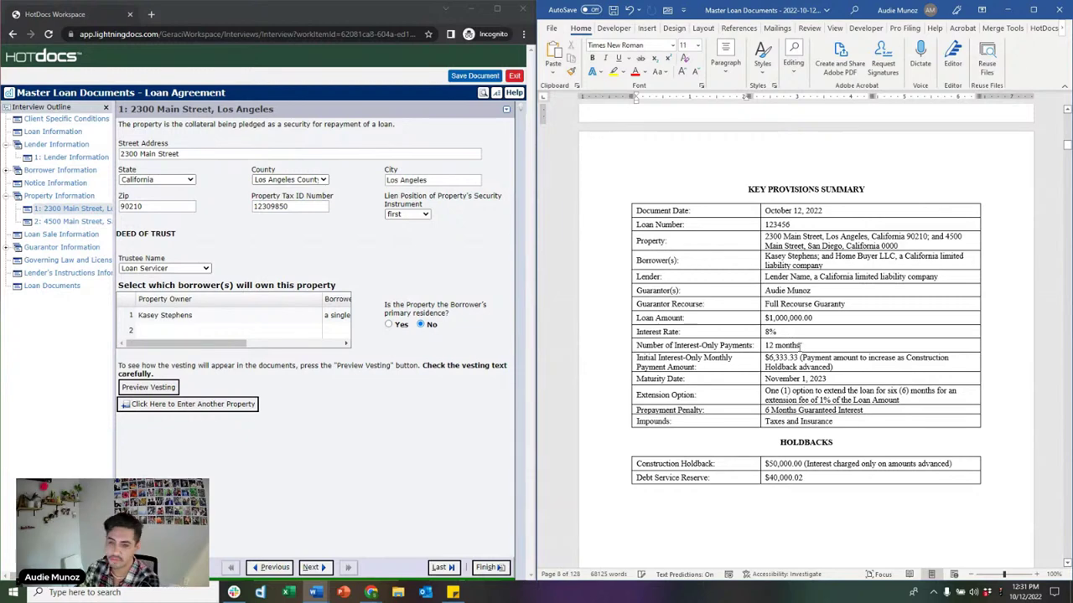
{"action": "left_click", "coordinate": [748, 188]}
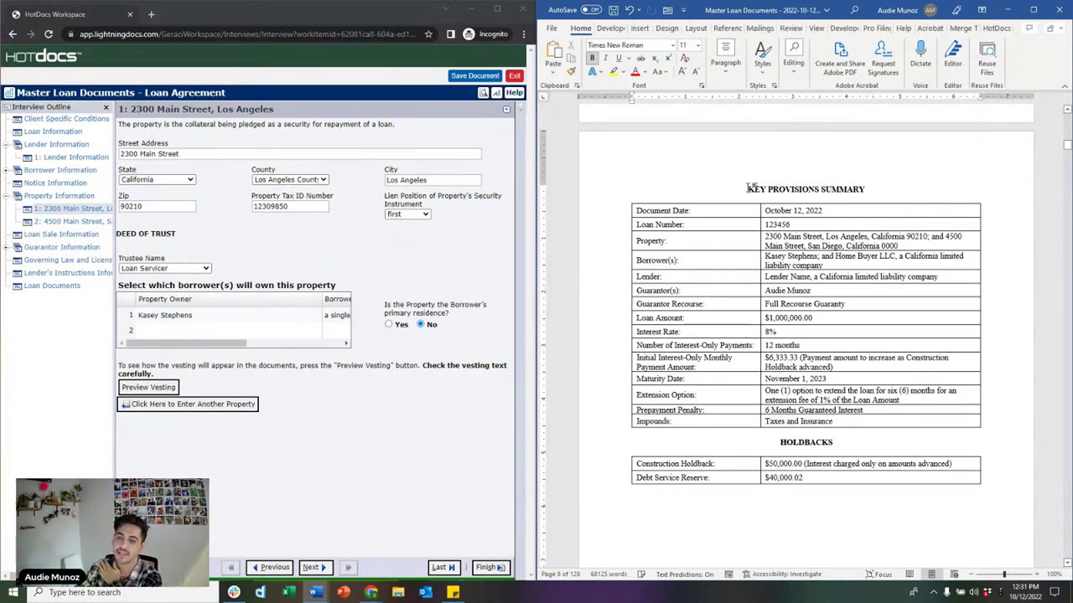
{"action": "key", "text": "shift+Down"}
{"action": "key", "text": "shift+Down"}
{"action": "key", "text": "shift+Down"}
{"action": "key", "text": "shift+Down"}
{"action": "key", "text": "shift+Down"}
{"action": "key", "text": "shift+Down"}
{"action": "key", "text": "shift+Down"}
{"action": "key", "text": "shift+Down"}
{"action": "key", "text": "shift+Down"}
{"action": "key", "text": "shift+Down"}
{"action": "key", "text": "shift+Down"}
{"action": "key", "text": "shift+Down"}
{"action": "key", "text": "shift+Down"}
{"action": "key", "text": "shift+Down"}
{"action": "key", "text": "shift+Down"}
{"action": "key", "text": "shift+Down"}
{"action": "key", "text": "shift+Down"}
{"action": "key", "text": "shift+Down"}
{"action": "key", "text": "shift+Down"}
{"action": "key", "text": "shift+Down"}
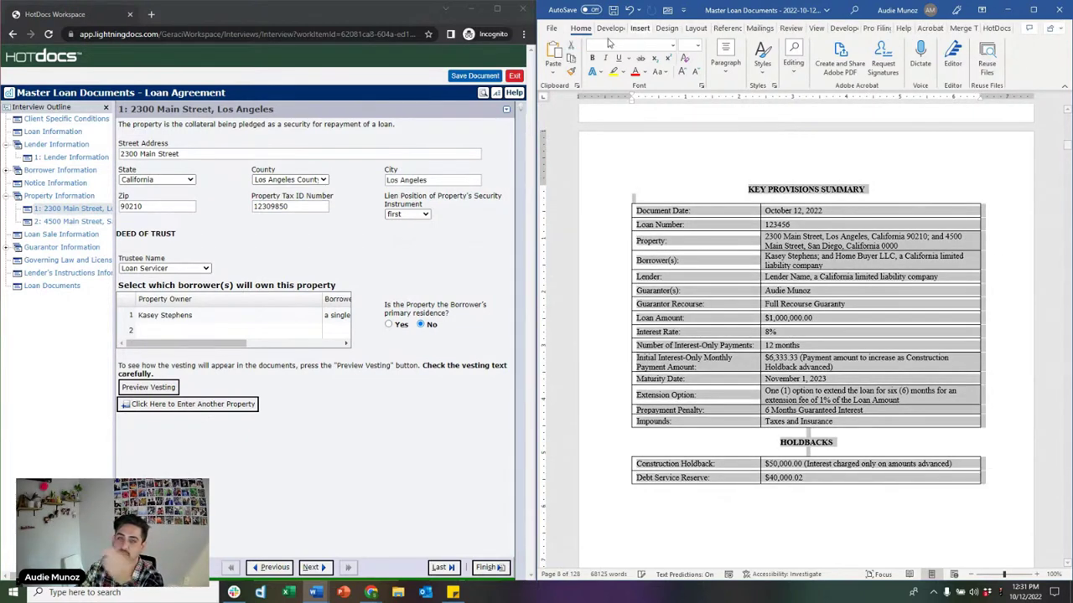
{"action": "left_click", "coordinate": [614, 72]}
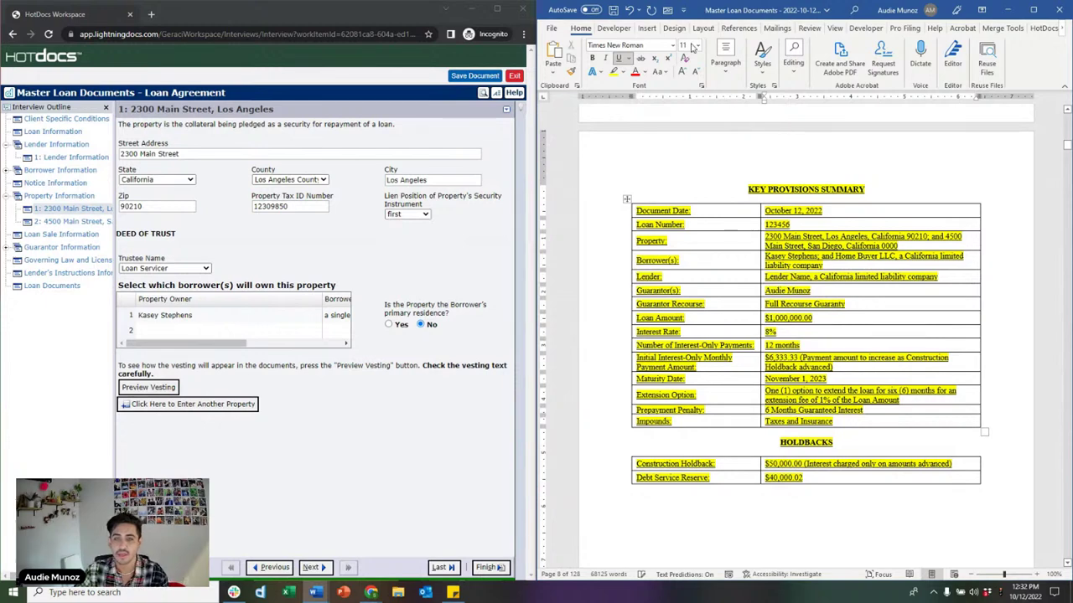
{"action": "key", "text": "ctrl+z"}
{"action": "left_click", "coordinate": [803, 357]}
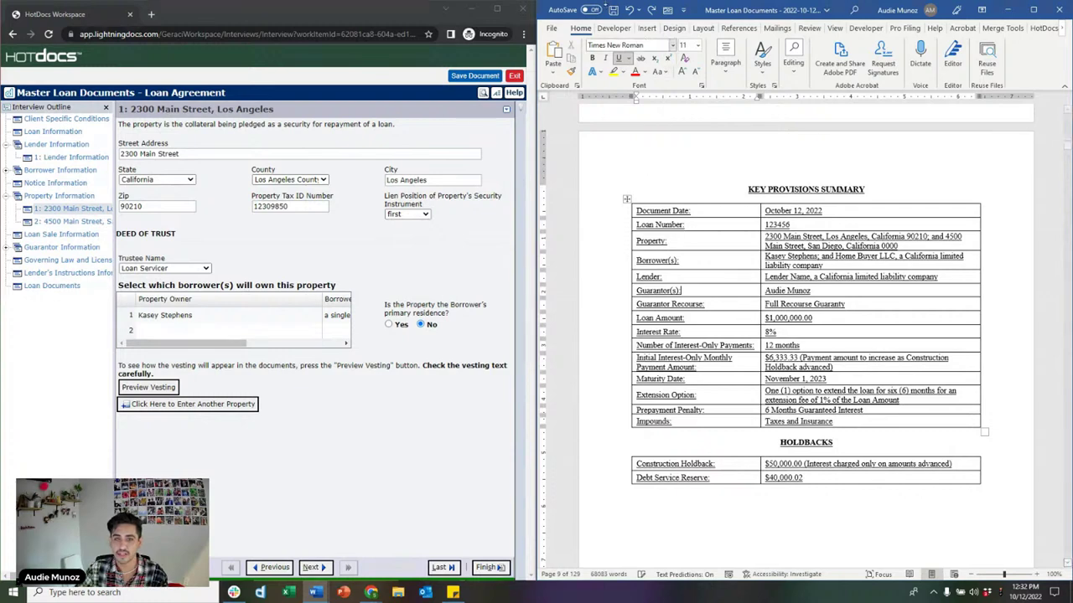
{"action": "left_click", "coordinate": [629, 10]}
{"action": "left_click", "coordinate": [869, 358]}
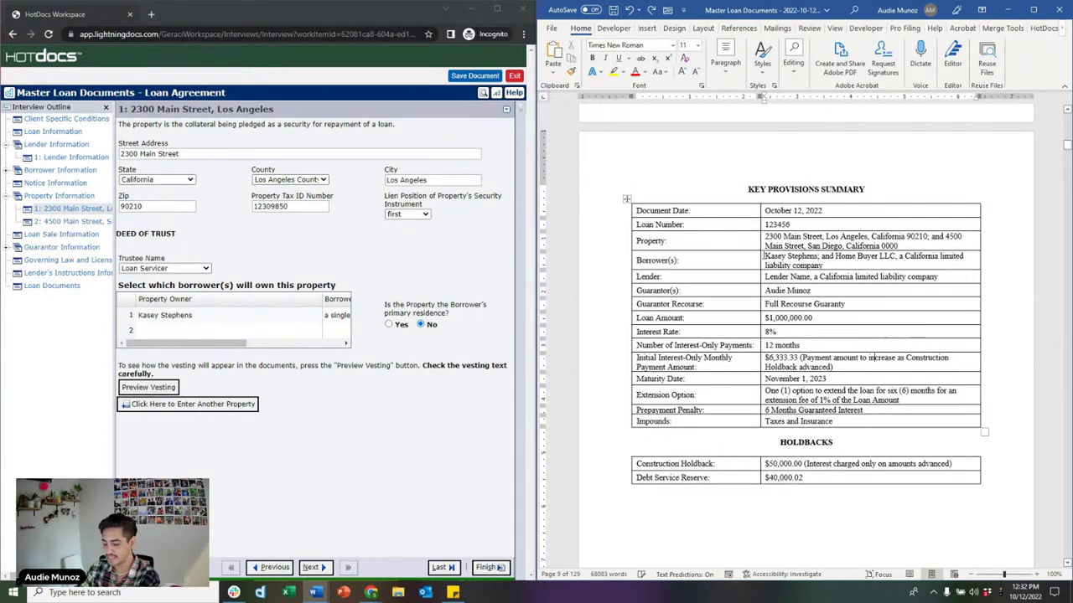
Step: Show the Loan Information page beside the Construction Reserve text at section 2.8 of the agreement
{"action": "scroll", "coordinate": [840, 333], "scroll_direction": "down", "scroll_amount": 10}
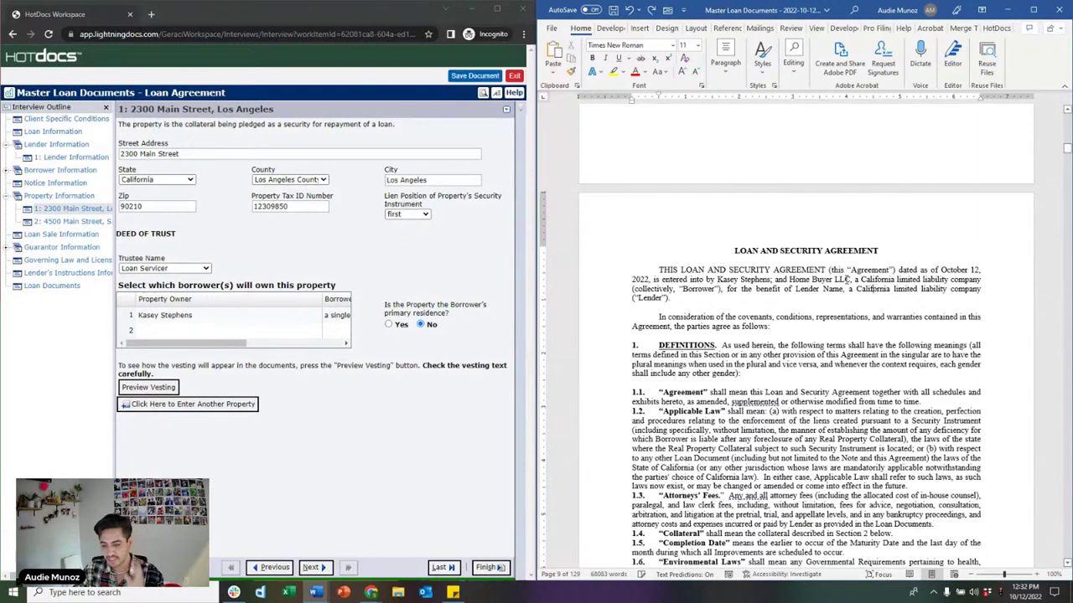
{"action": "scroll", "coordinate": [880, 335], "scroll_direction": "down", "scroll_amount": 10}
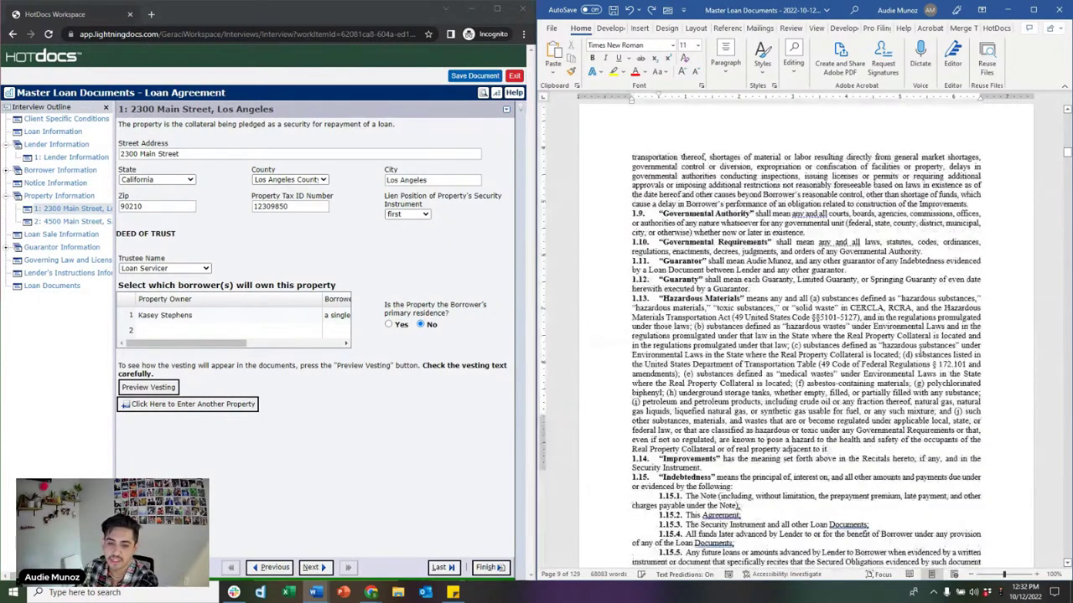
{"action": "scroll", "coordinate": [921, 355], "scroll_direction": "down", "scroll_amount": 10}
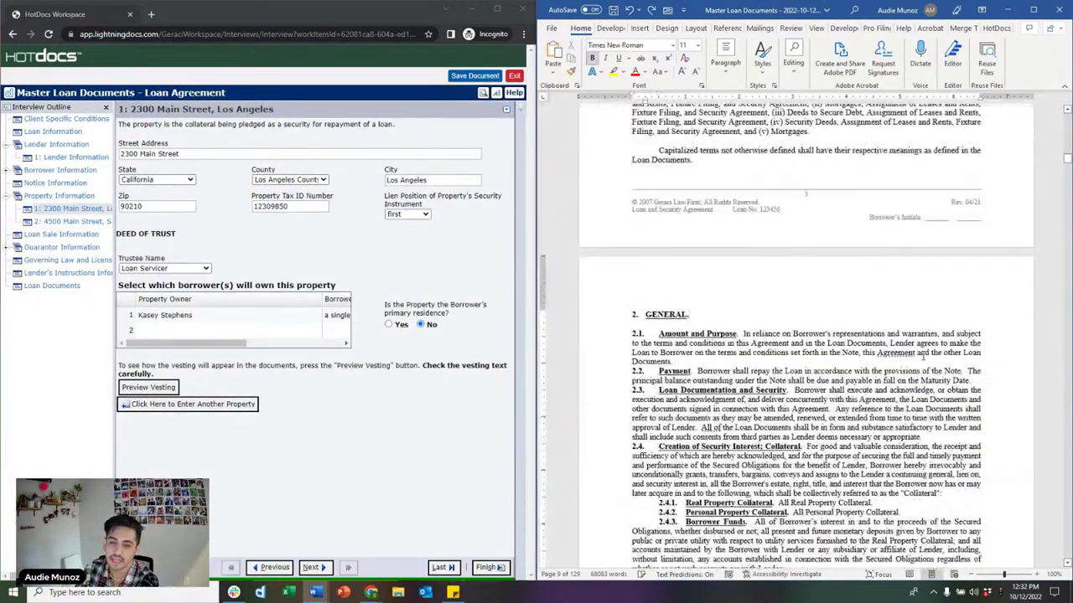
{"action": "scroll", "coordinate": [922, 355], "scroll_direction": "down", "scroll_amount": 10}
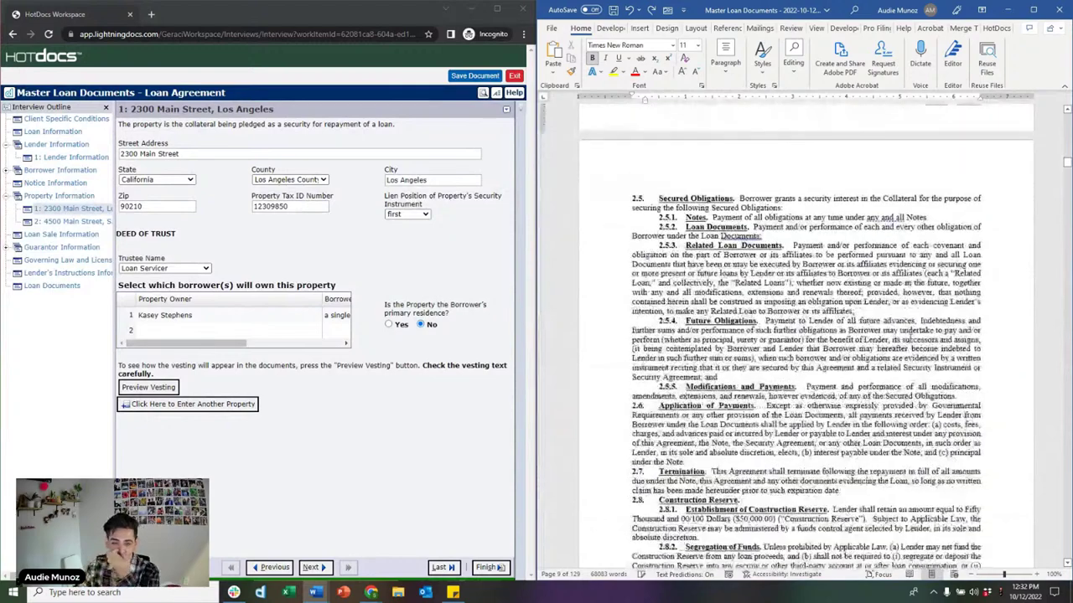
{"action": "scroll", "coordinate": [692, 297], "scroll_direction": "down", "scroll_amount": 5}
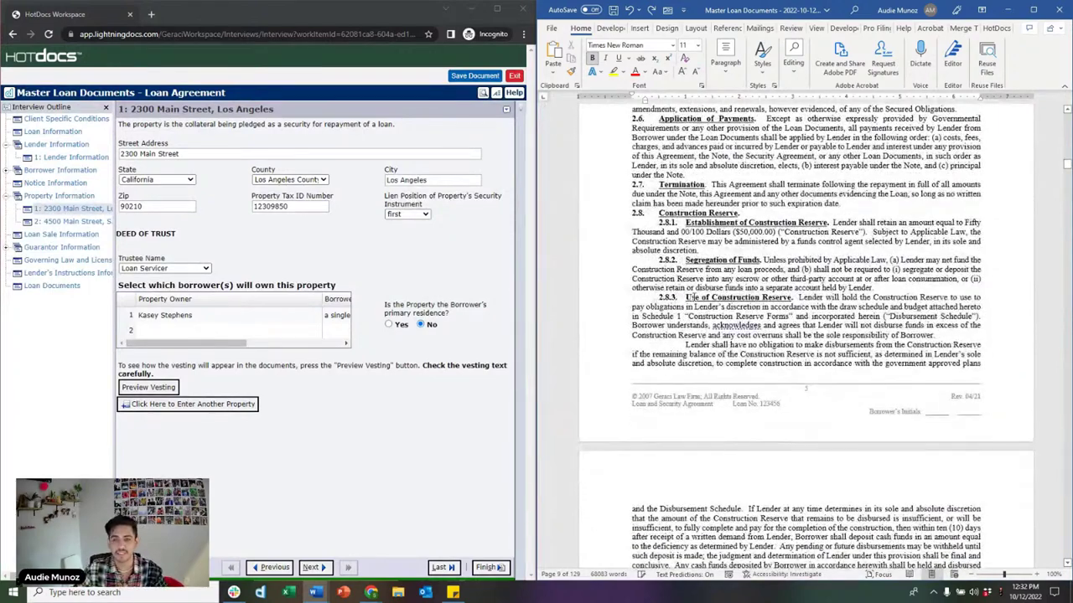
{"action": "scroll", "coordinate": [692, 297], "scroll_direction": "up", "scroll_amount": 1}
{"action": "left_click", "coordinate": [659, 249]}
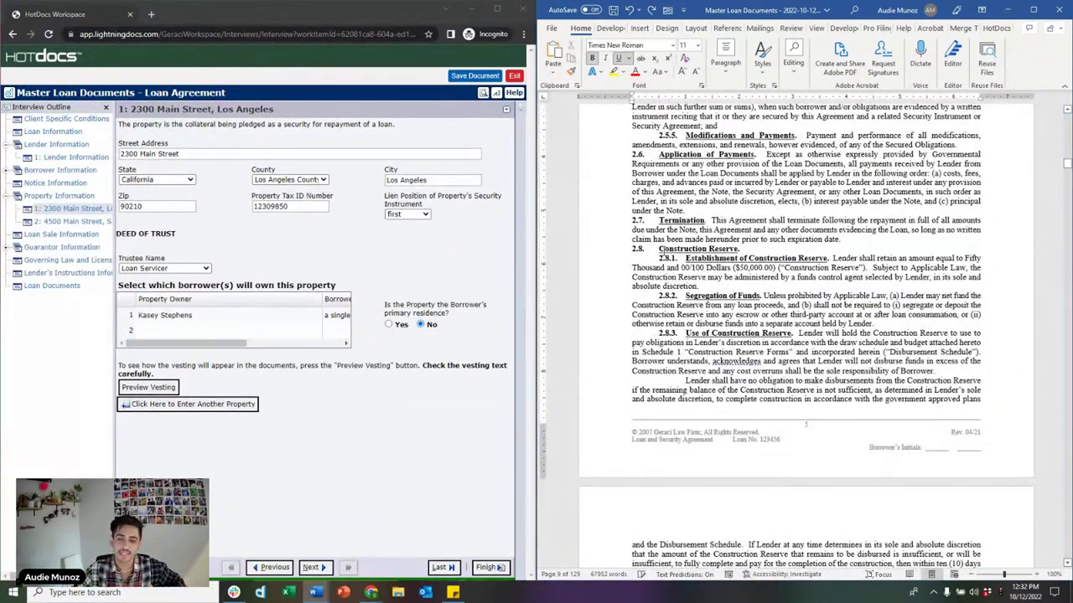
{"action": "left_click", "coordinate": [48, 133]}
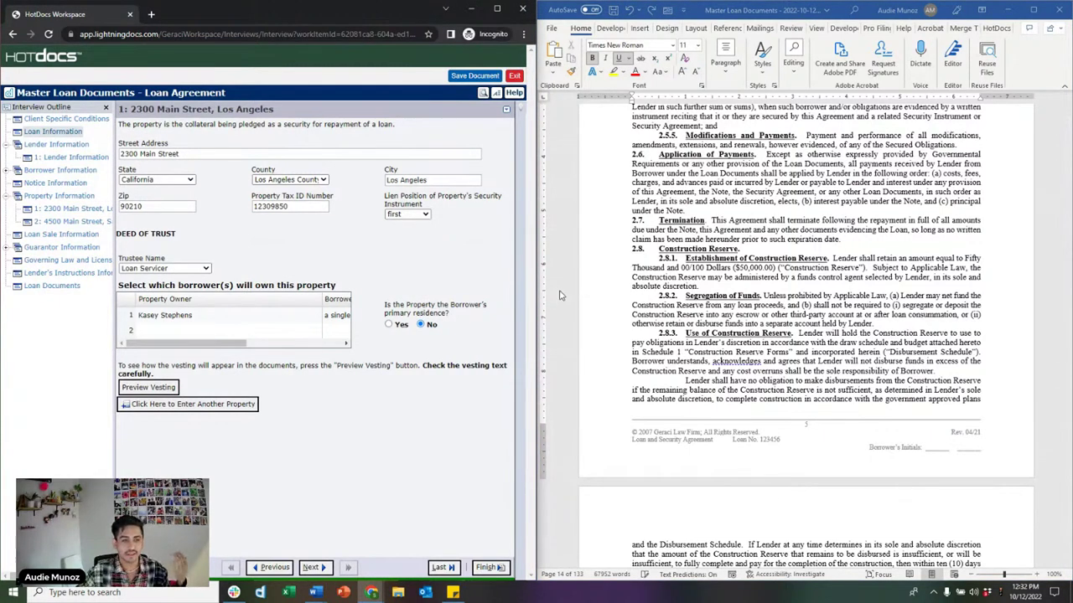
{"action": "scroll", "coordinate": [141, 242], "scroll_direction": "down", "scroll_amount": 6}
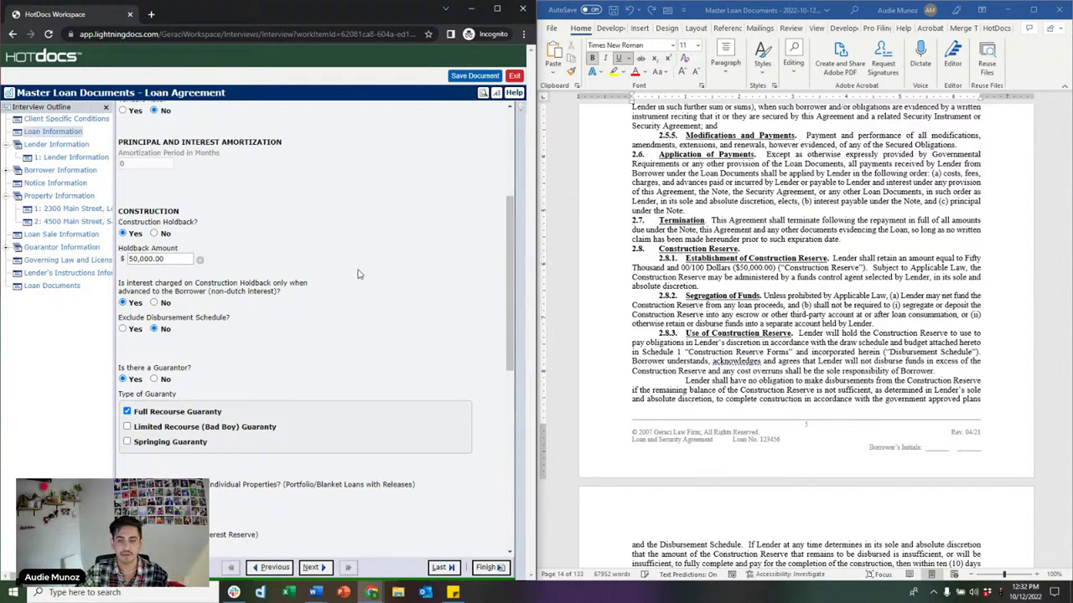
{"action": "left_click", "coordinate": [638, 249]}
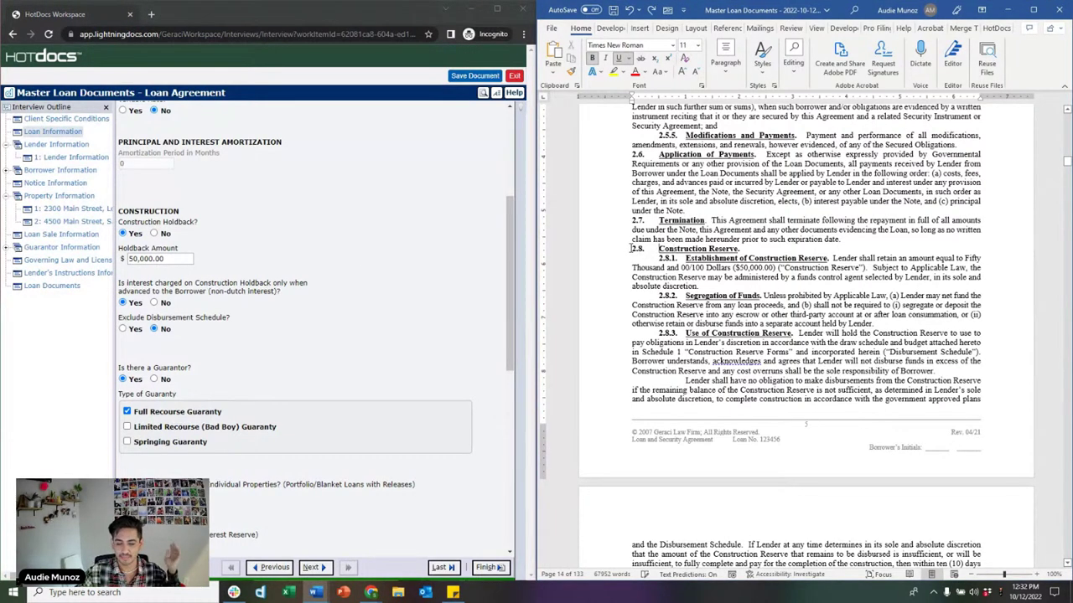
Step: Scroll to section 2.9 and highlight the $40,000.02 debt service reserve amount yellow
{"action": "scroll", "coordinate": [787, 358], "scroll_direction": "down", "scroll_amount": 2}
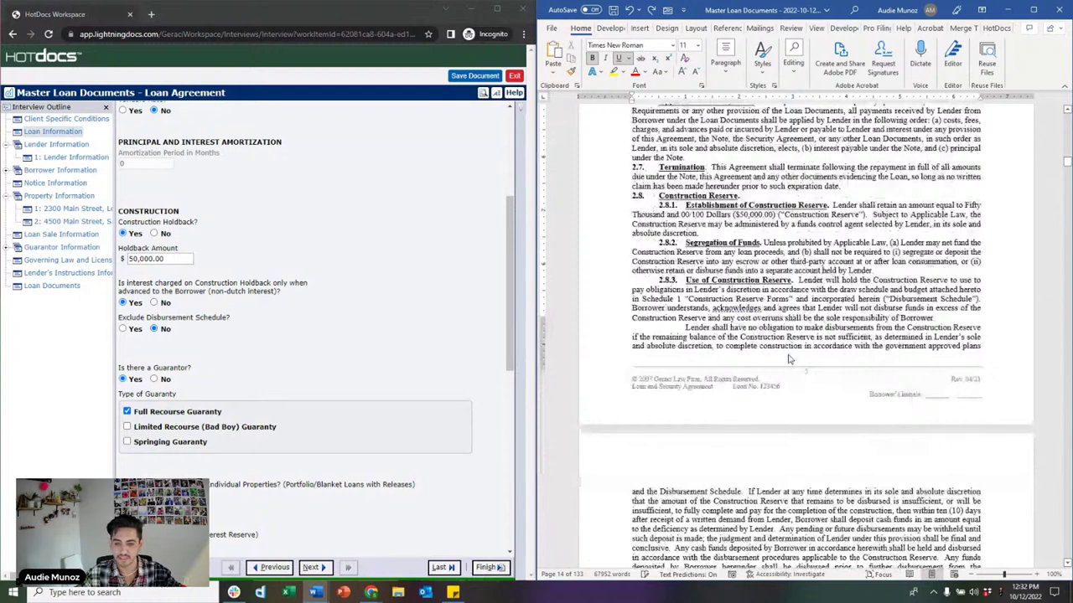
{"action": "scroll", "coordinate": [787, 359], "scroll_direction": "down", "scroll_amount": 10}
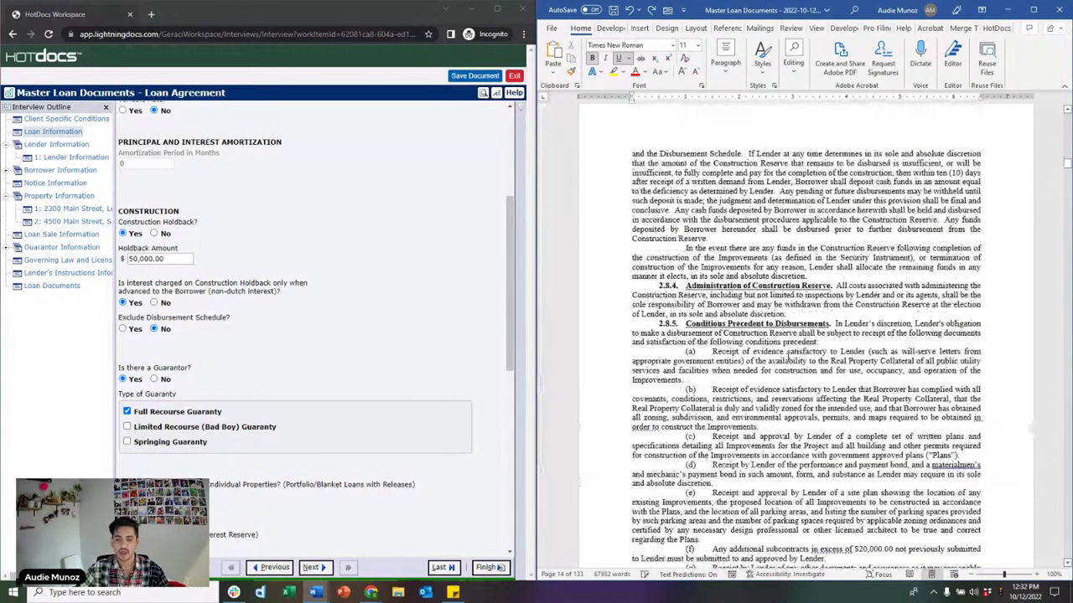
{"action": "scroll", "coordinate": [788, 356], "scroll_direction": "down", "scroll_amount": 15}
{"action": "scroll", "coordinate": [787, 357], "scroll_direction": "down", "scroll_amount": 15}
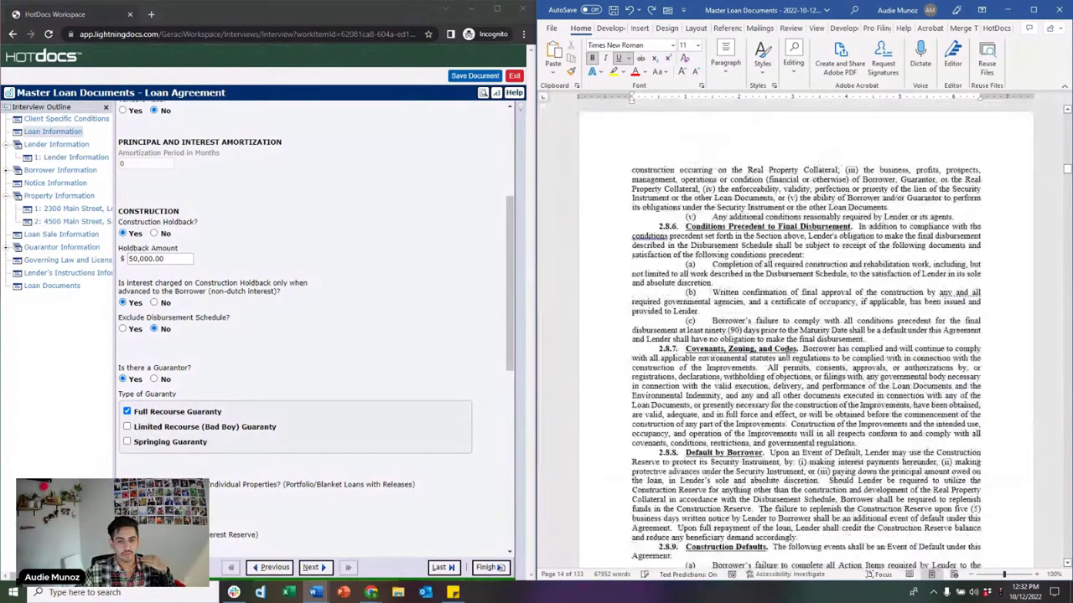
{"action": "scroll", "coordinate": [788, 356], "scroll_direction": "down", "scroll_amount": 3}
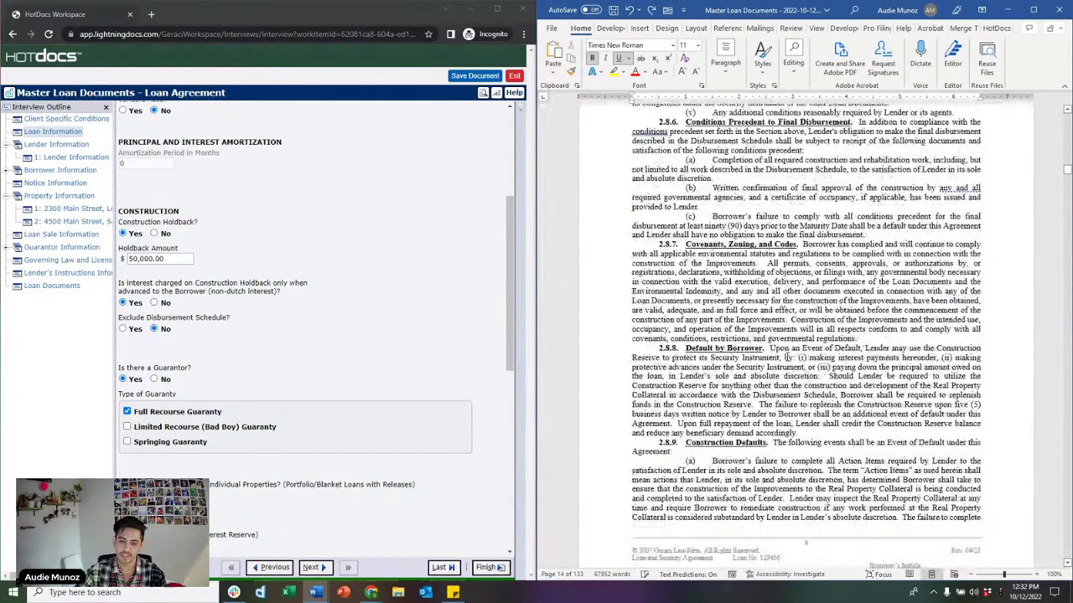
{"action": "scroll", "coordinate": [785, 357], "scroll_direction": "down", "scroll_amount": 3}
{"action": "scroll", "coordinate": [781, 352], "scroll_direction": "down", "scroll_amount": 3}
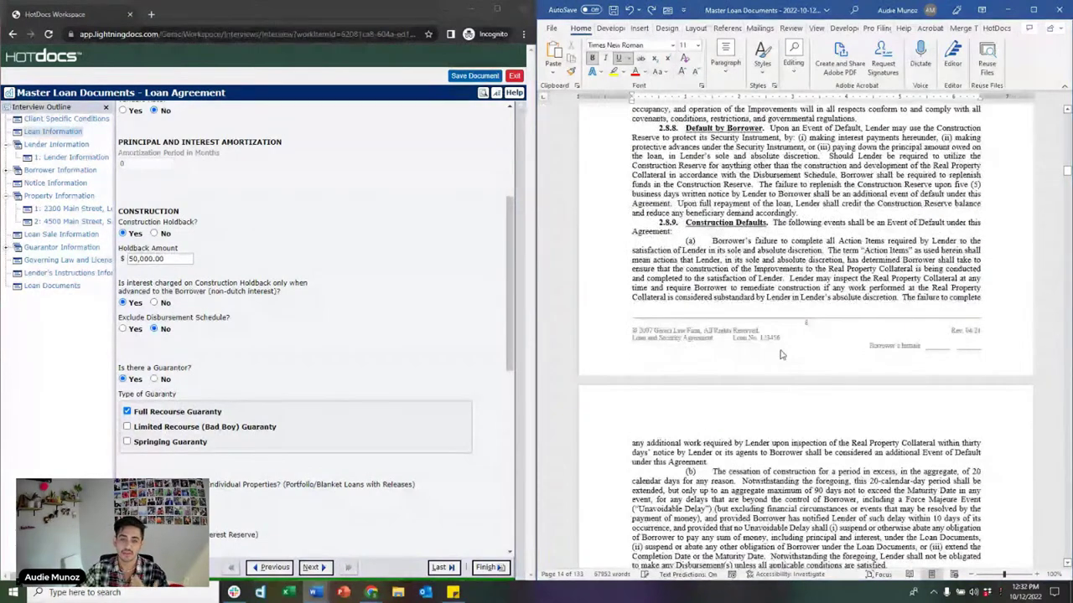
{"action": "scroll", "coordinate": [781, 355], "scroll_direction": "down", "scroll_amount": 9}
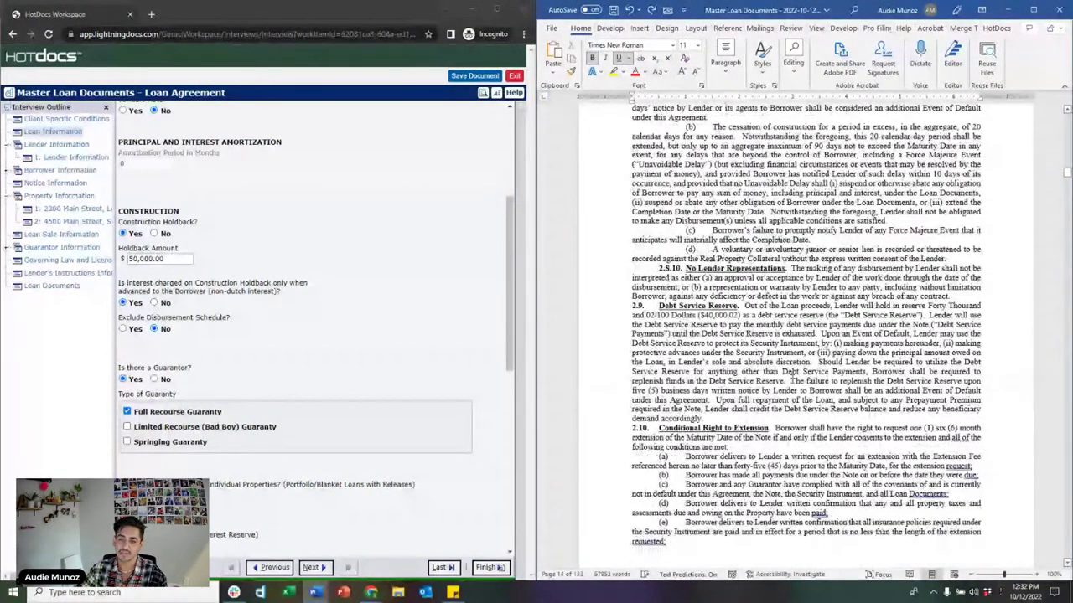
{"action": "scroll", "coordinate": [790, 380], "scroll_direction": "down", "scroll_amount": 2}
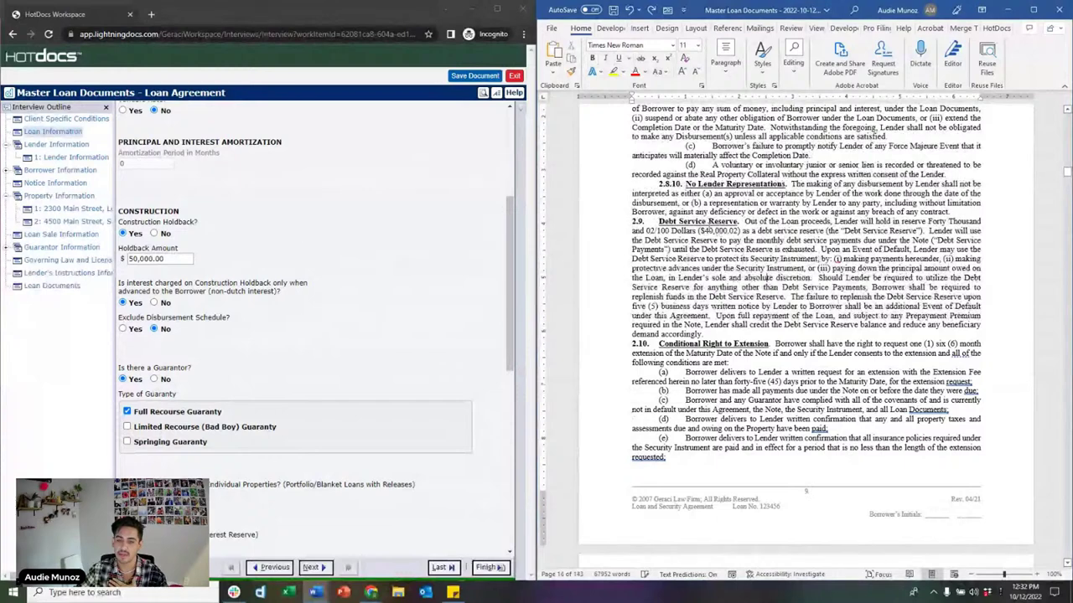
{"action": "double_click", "coordinate": [718, 230]}
{"action": "left_click", "coordinate": [764, 217]}
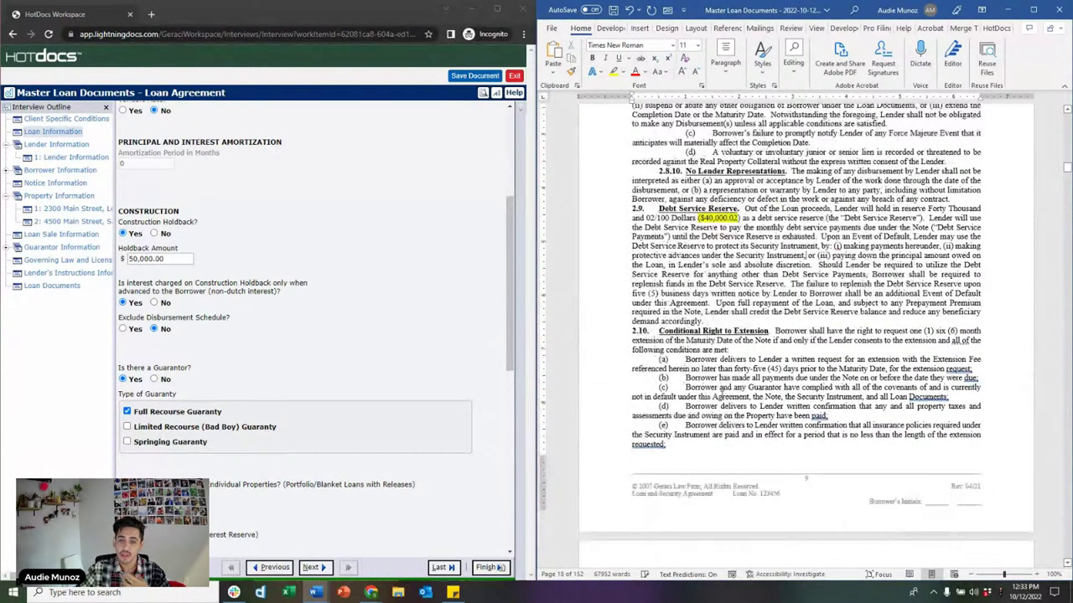
Step: Scroll further down through the loan agreement in Word
{"action": "scroll", "coordinate": [723, 388], "scroll_direction": "down", "scroll_amount": 3}
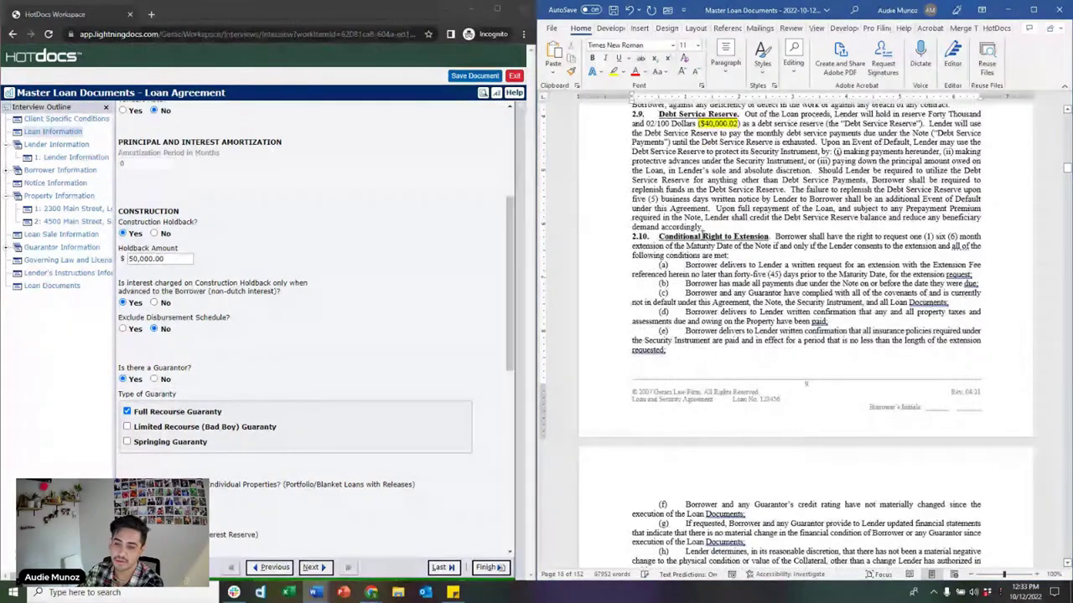
{"action": "scroll", "coordinate": [718, 256], "scroll_direction": "down", "scroll_amount": 9}
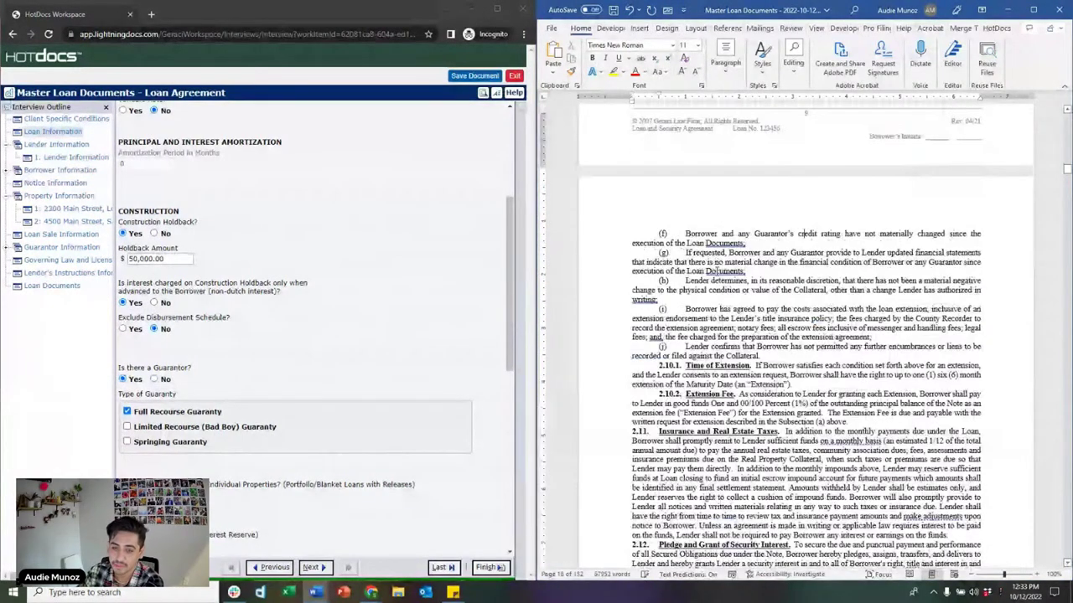
{"action": "scroll", "coordinate": [718, 270], "scroll_direction": "down", "scroll_amount": 20}
{"action": "scroll", "coordinate": [809, 235], "scroll_direction": "down", "scroll_amount": 15}
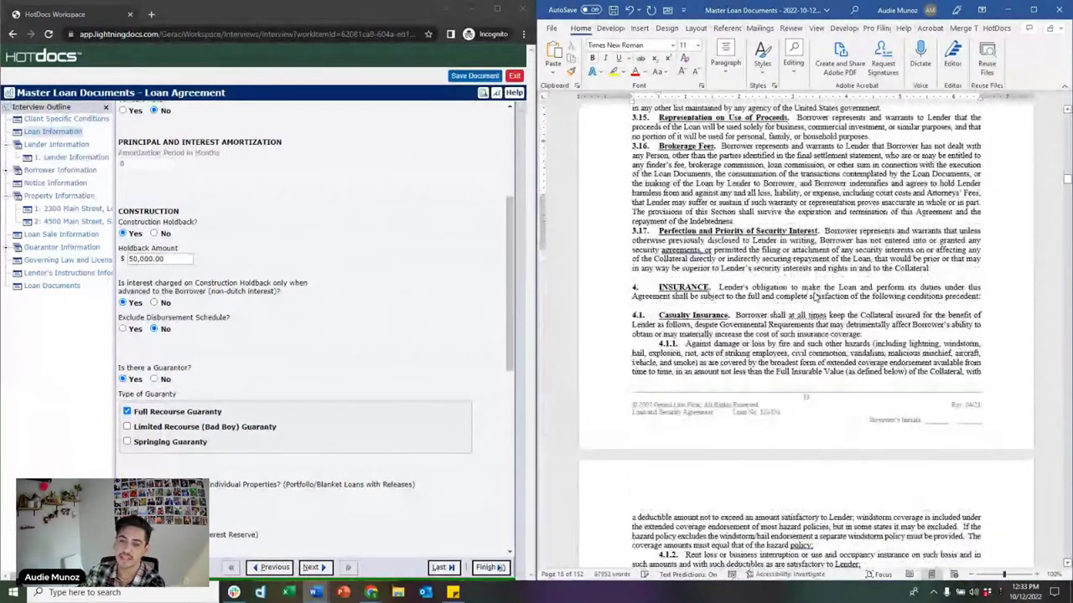
{"action": "scroll", "coordinate": [813, 298], "scroll_direction": "down", "scroll_amount": 20}
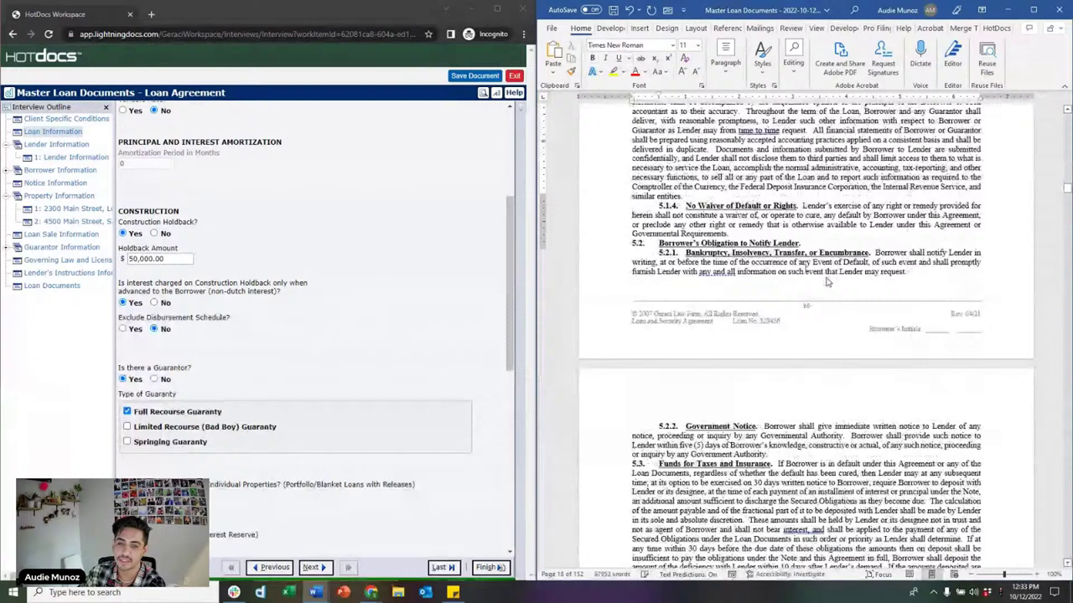
{"action": "scroll", "coordinate": [822, 279], "scroll_direction": "down", "scroll_amount": 20}
{"action": "scroll", "coordinate": [819, 276], "scroll_direction": "down", "scroll_amount": 20}
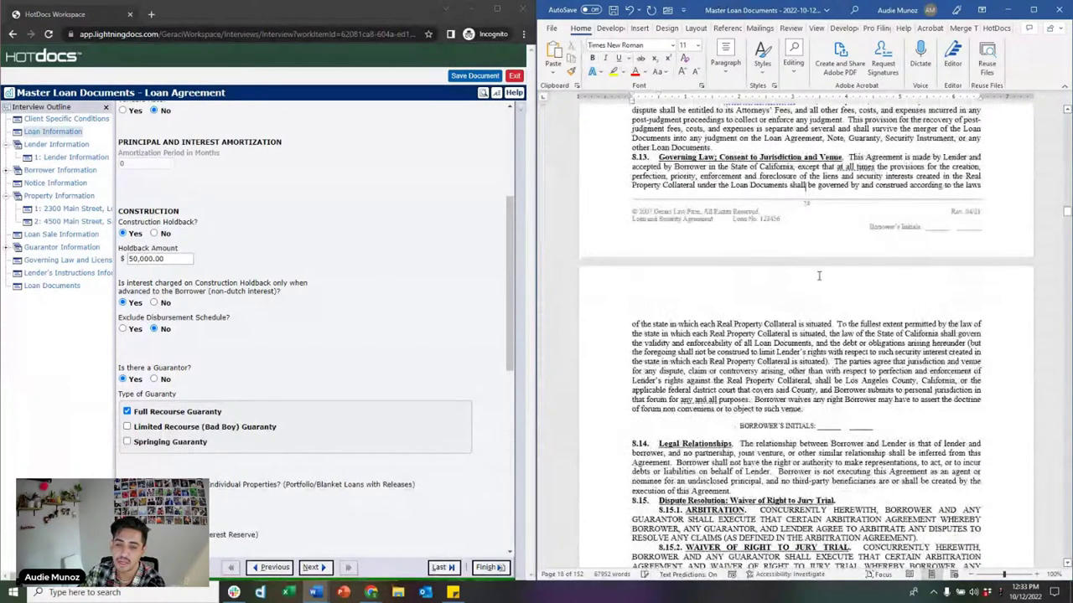
{"action": "scroll", "coordinate": [819, 276], "scroll_direction": "up", "scroll_amount": 2}
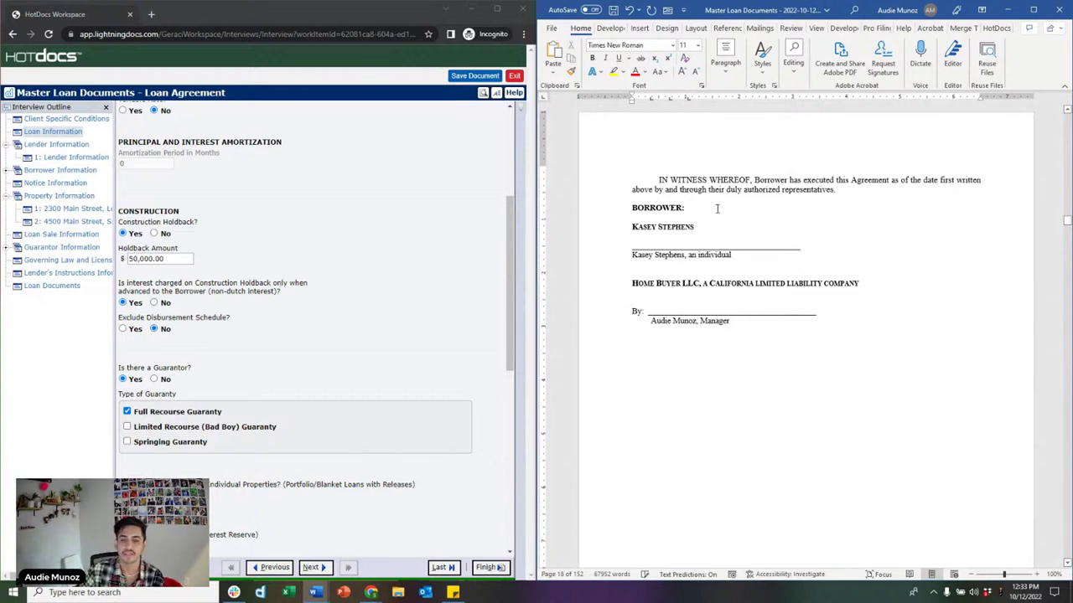
Step: Highlight the individual borrower's name and signature line plus the LLC manager's name-and-title line yellow
{"action": "left_click_drag", "start_coordinate": [631, 224], "coordinate": [755, 256]}
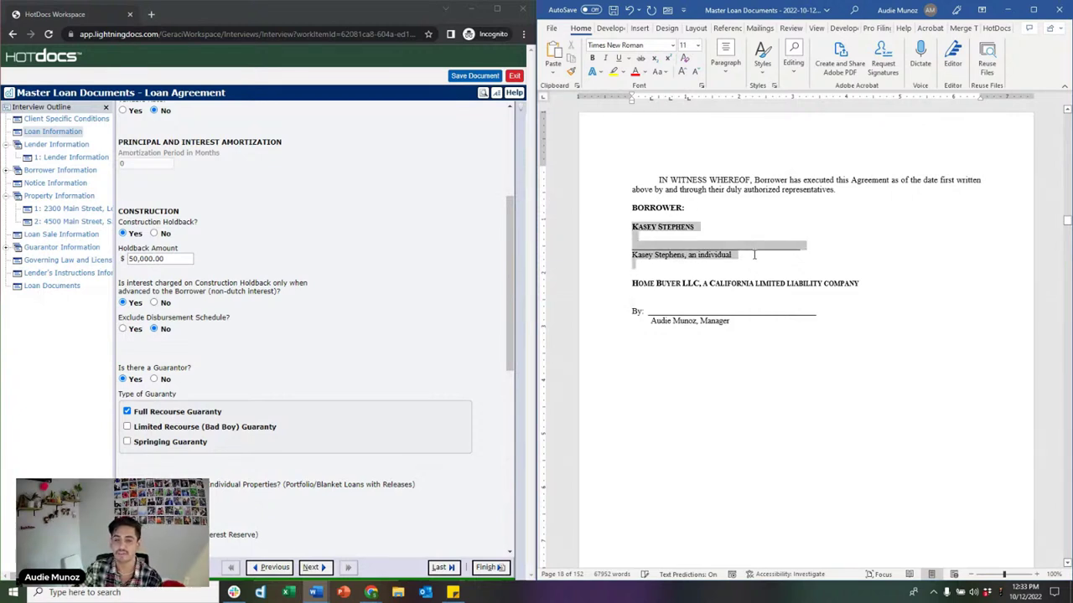
{"action": "left_click", "coordinate": [798, 235]}
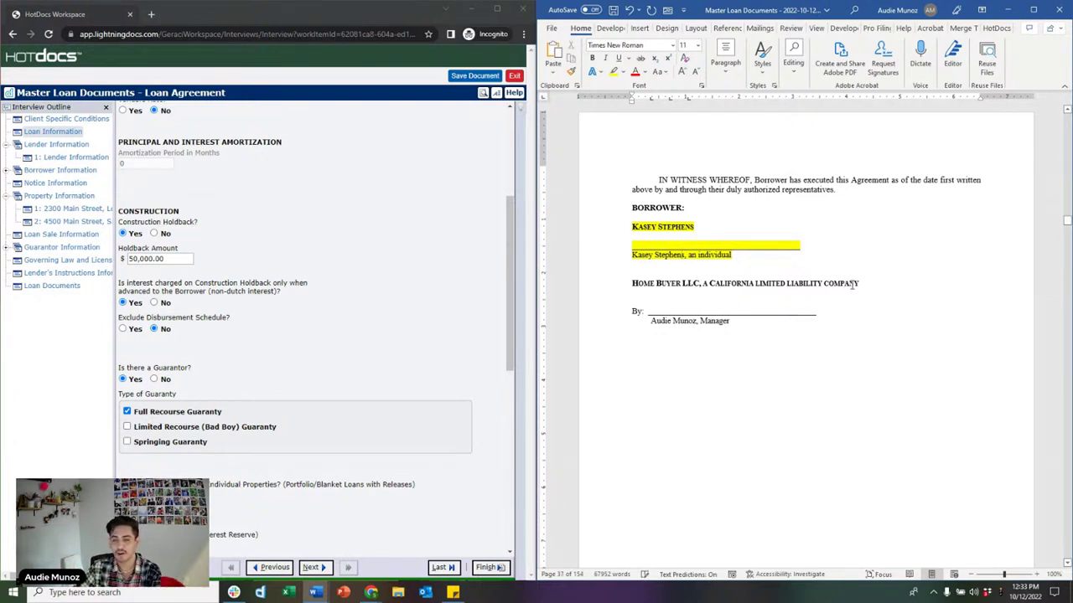
{"action": "left_click_drag", "start_coordinate": [738, 324], "coordinate": [650, 323]}
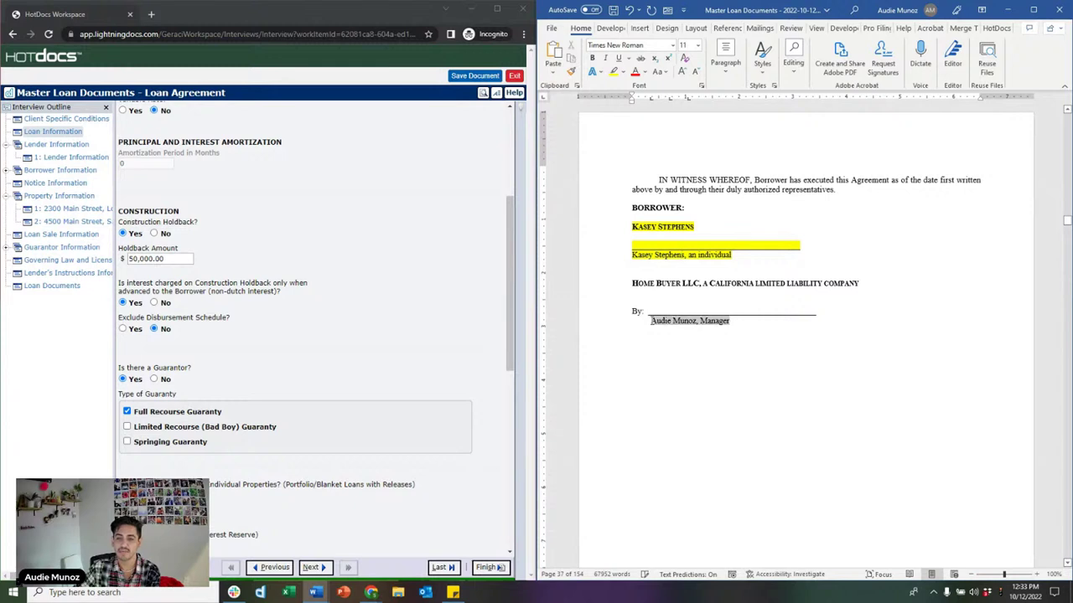
{"action": "left_click", "coordinate": [695, 302]}
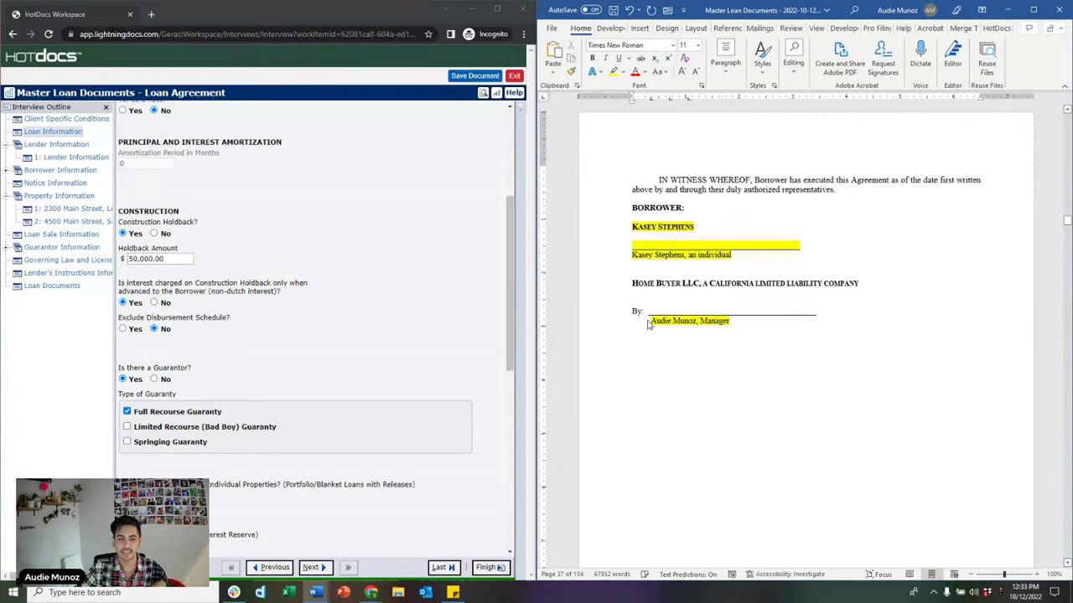
{"action": "key", "text": "Left"}
{"action": "key", "text": "Left"}
{"action": "key", "text": "Left"}
{"action": "key", "text": "Left"}
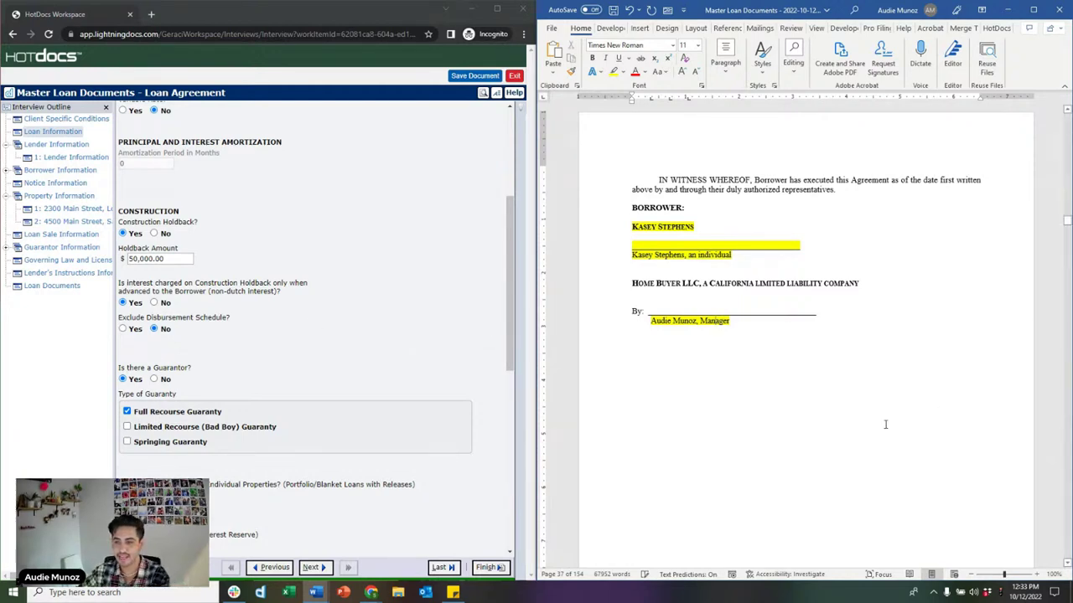
Step: Highlight the promissory note's maturity date November 1, 2023 yellow
{"action": "scroll", "coordinate": [885, 425], "scroll_direction": "down", "scroll_amount": 2}
{"action": "scroll", "coordinate": [880, 434], "scroll_direction": "down", "scroll_amount": 15}
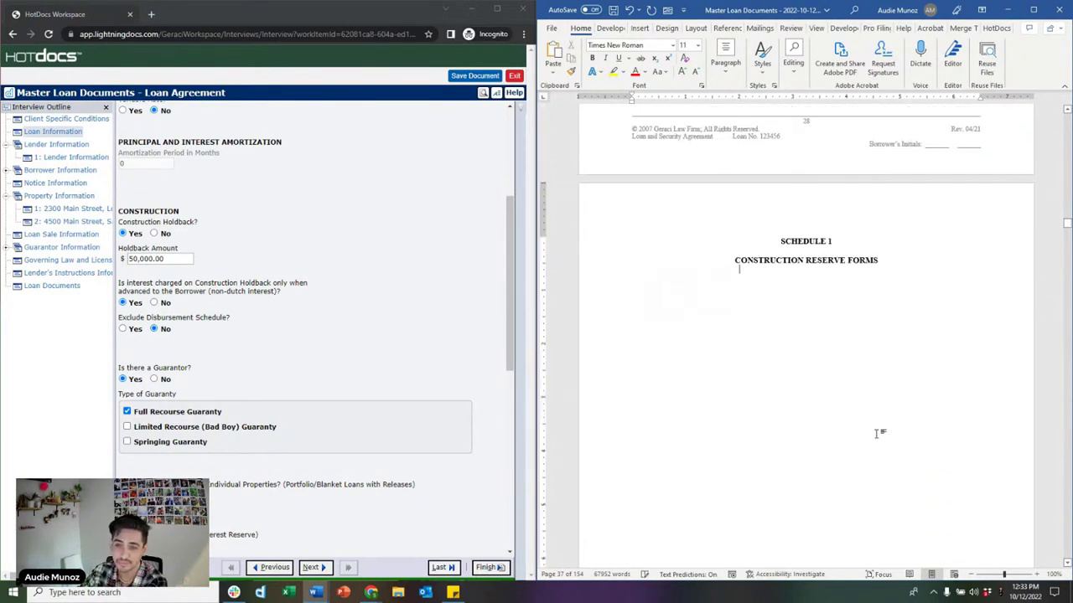
{"action": "scroll", "coordinate": [796, 452], "scroll_direction": "down", "scroll_amount": 8}
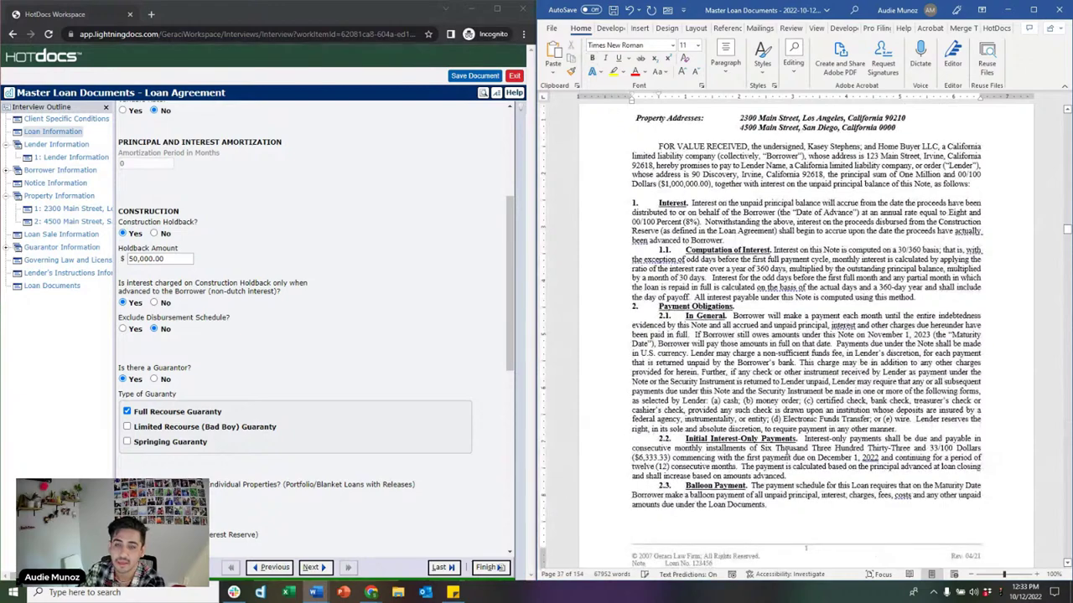
{"action": "scroll", "coordinate": [788, 451], "scroll_direction": "up", "scroll_amount": 3}
{"action": "scroll", "coordinate": [790, 386], "scroll_direction": "down", "scroll_amount": 1}
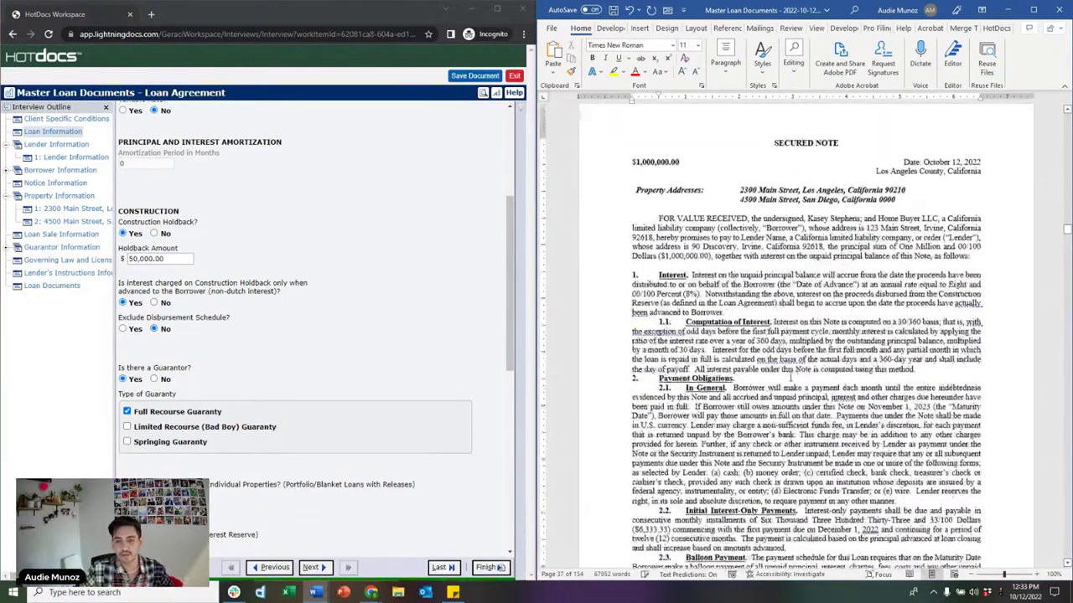
{"action": "scroll", "coordinate": [792, 386], "scroll_direction": "down", "scroll_amount": 3}
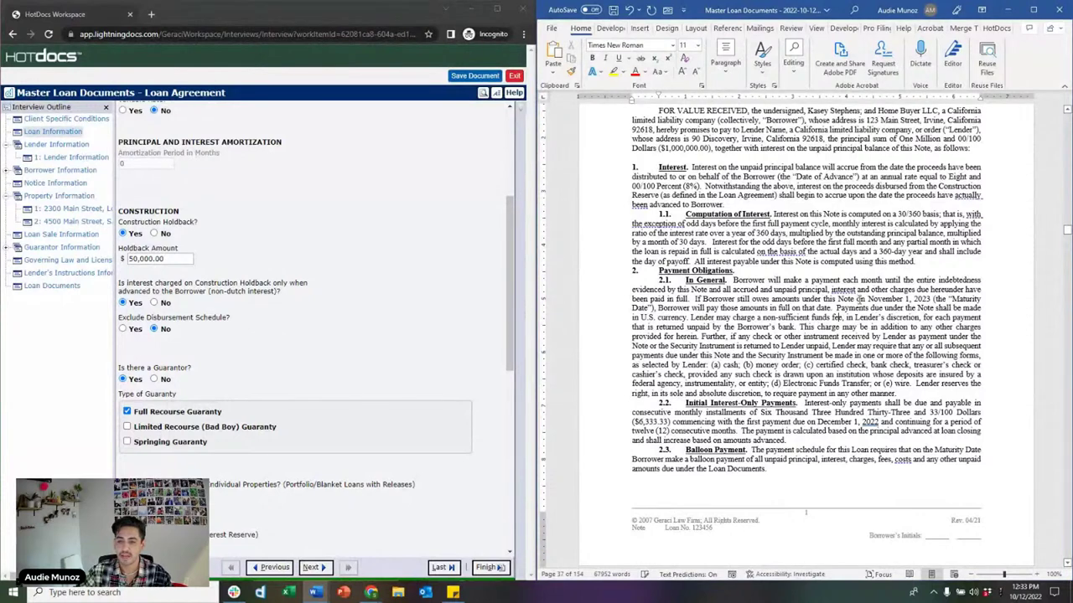
{"action": "left_click_drag", "start_coordinate": [867, 299], "coordinate": [933, 303]}
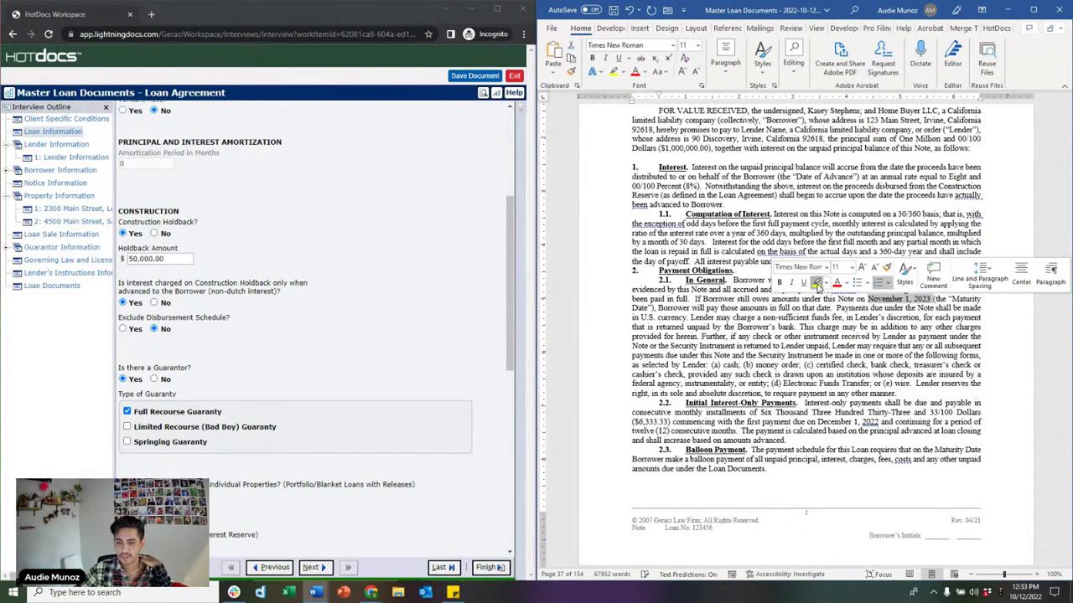
{"action": "left_click", "coordinate": [817, 289]}
{"action": "left_click", "coordinate": [829, 344]}
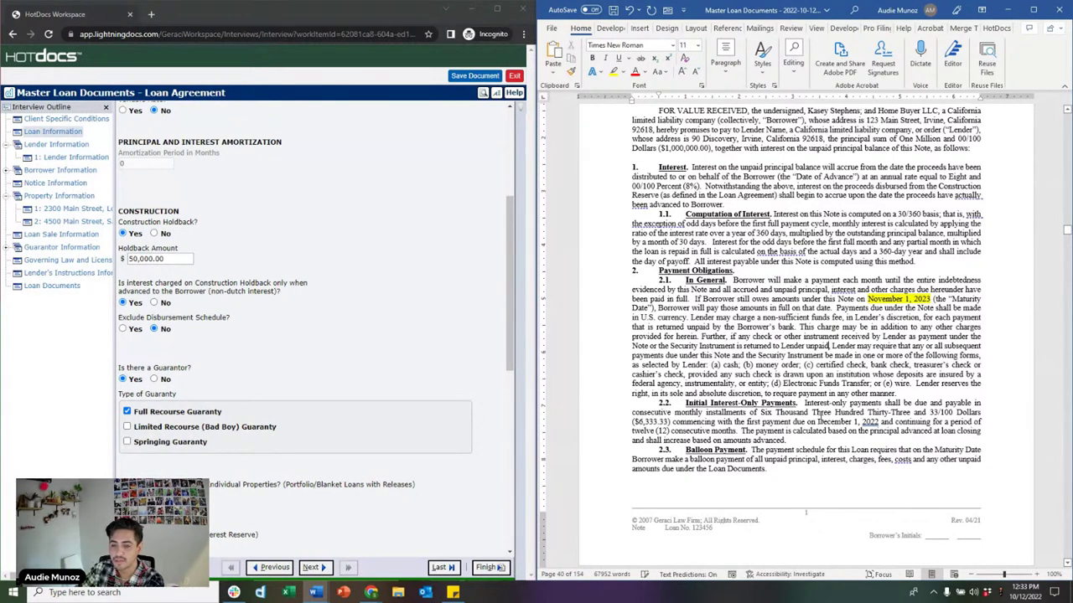
Step: Highlight the first payment date December 1, 2022 and the monthly amount ($6,333.33) yellow
{"action": "left_click_drag", "start_coordinate": [818, 421], "coordinate": [880, 421]}
{"action": "left_click", "coordinate": [886, 392]}
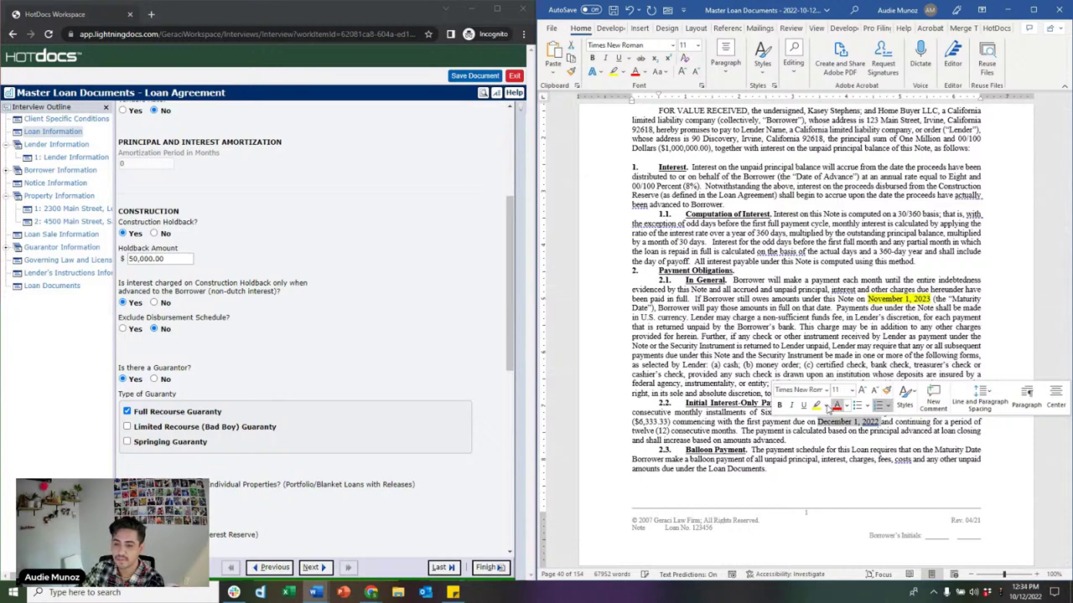
{"action": "left_click_drag", "start_coordinate": [632, 421], "coordinate": [672, 422]}
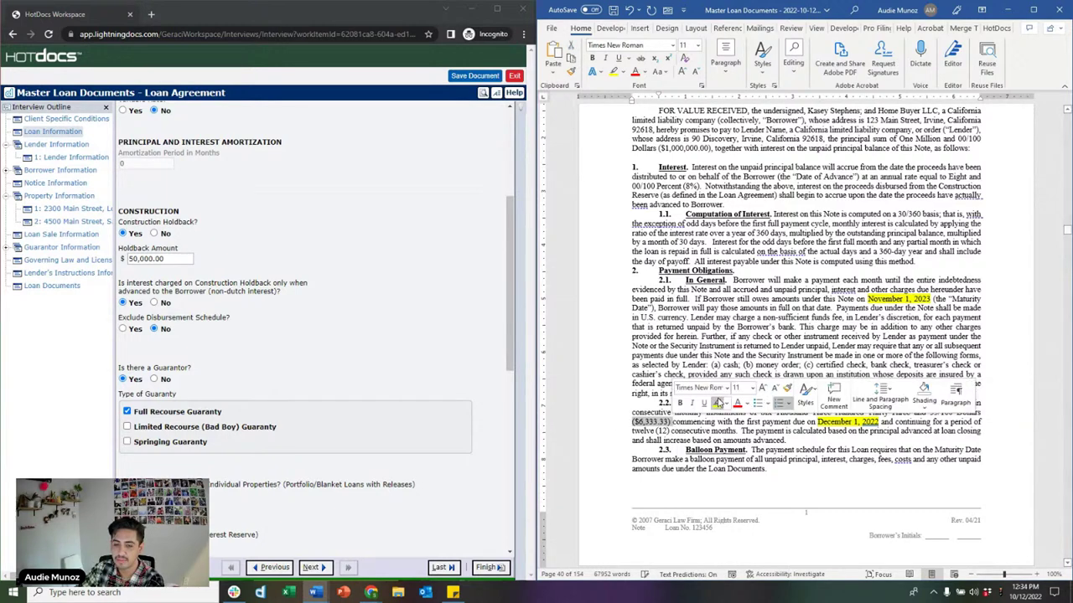
{"action": "left_click", "coordinate": [719, 406]}
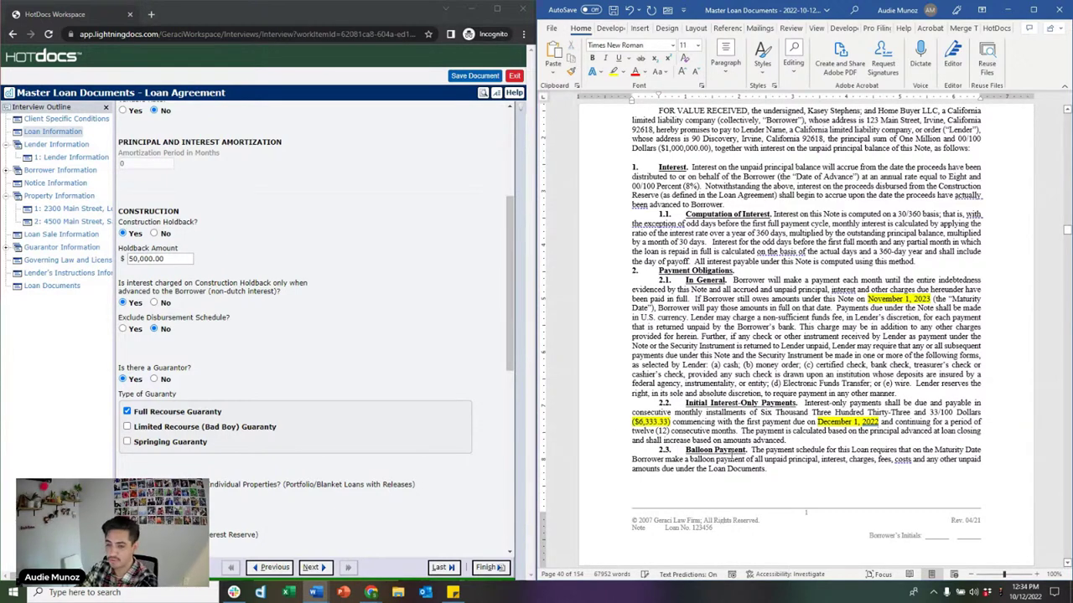
Step: Scroll past the Note's signature page to the Deed of Trust title and its 'When recorded, return to' block
{"action": "scroll", "coordinate": [730, 457], "scroll_direction": "down", "scroll_amount": 10}
{"action": "scroll", "coordinate": [680, 311], "scroll_direction": "down", "scroll_amount": 1}
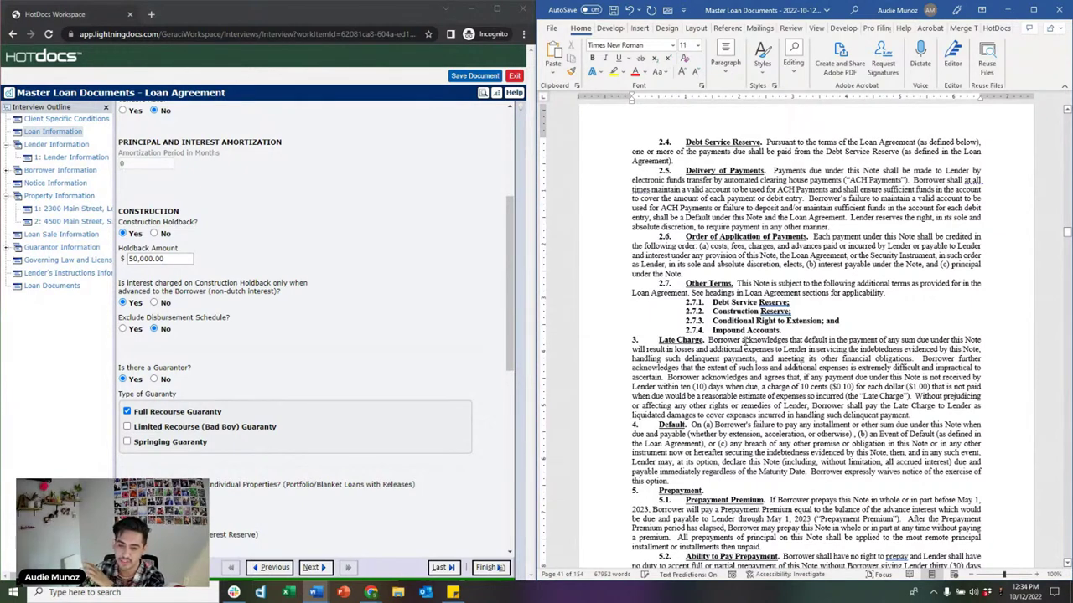
{"action": "left_click", "coordinate": [738, 312]}
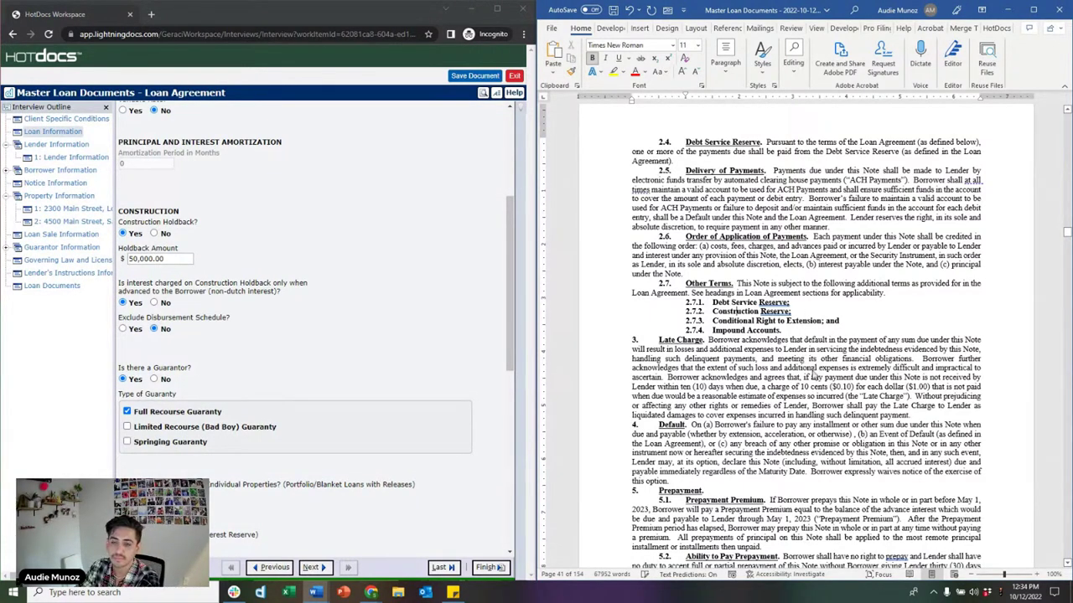
{"action": "scroll", "coordinate": [812, 375], "scroll_direction": "down", "scroll_amount": 20}
{"action": "scroll", "coordinate": [882, 333], "scroll_direction": "down", "scroll_amount": 8}
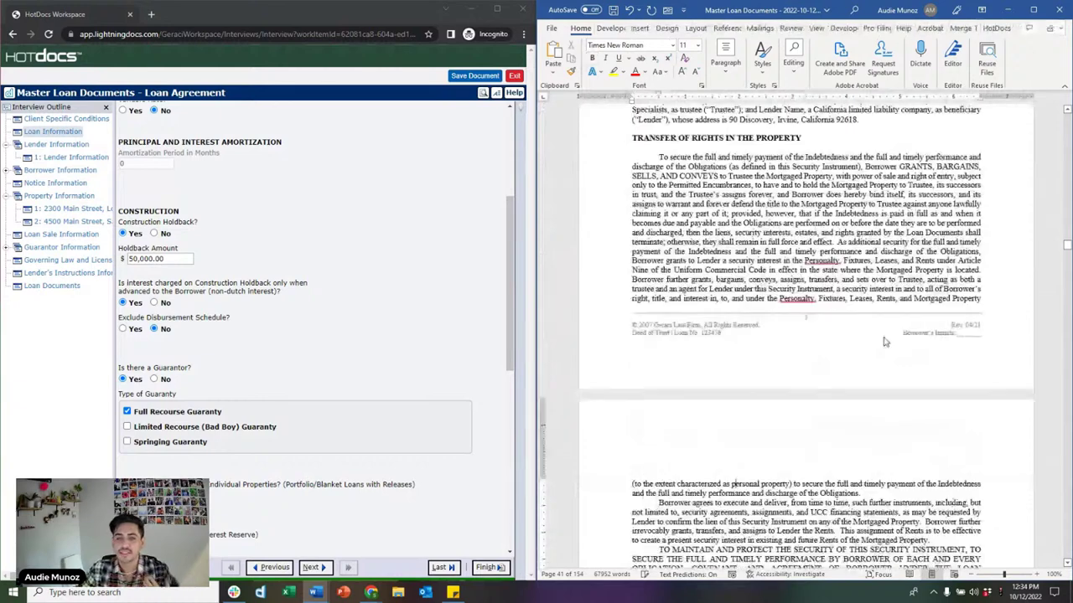
{"action": "scroll", "coordinate": [884, 341], "scroll_direction": "up", "scroll_amount": 5}
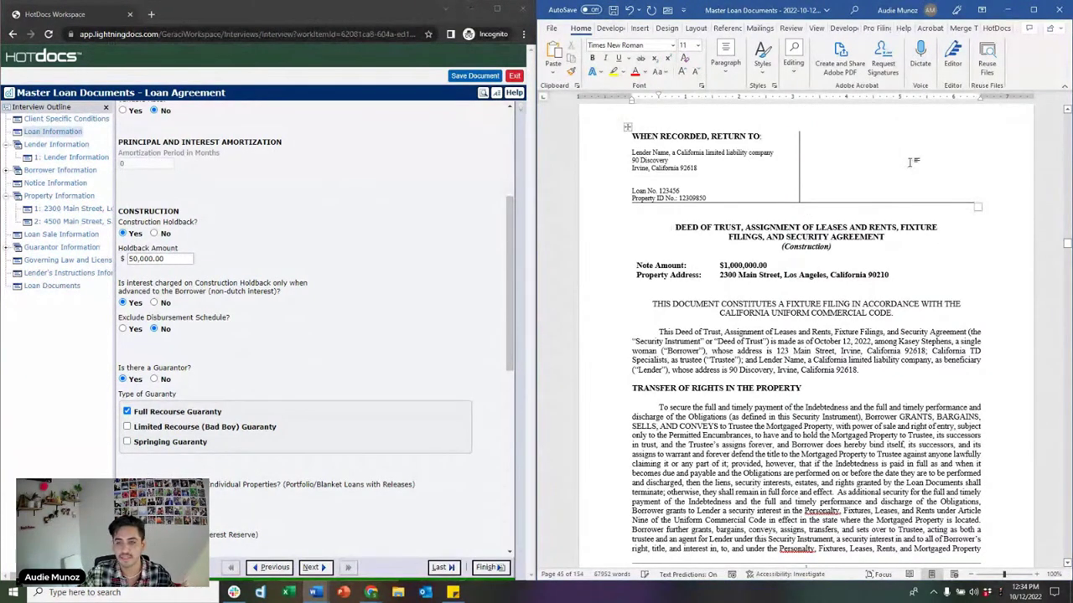
Step: Read through the first Deed of Trust down to its Non-Uniform Covenants
{"action": "mouse_move", "coordinate": [977, 206]}
{"action": "left_mouse_down"}
{"action": "mouse_move", "coordinate": [983, 377]}
{"action": "mouse_move", "coordinate": [981, 211]}
{"action": "mouse_move", "coordinate": [971, 213]}
{"action": "left_mouse_up"}
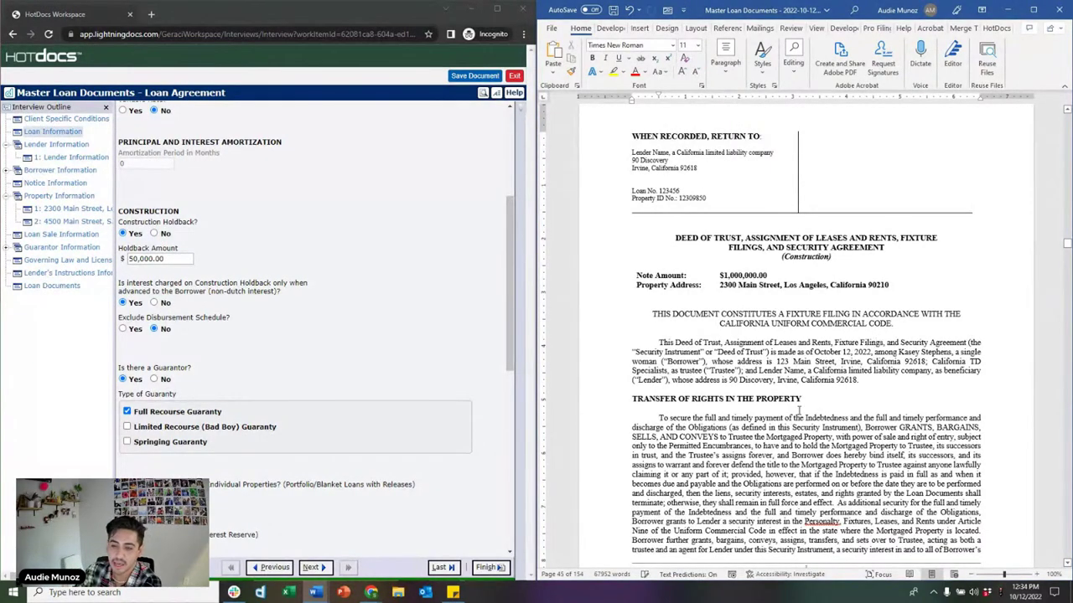
{"action": "scroll", "coordinate": [799, 409], "scroll_direction": "down", "scroll_amount": 20}
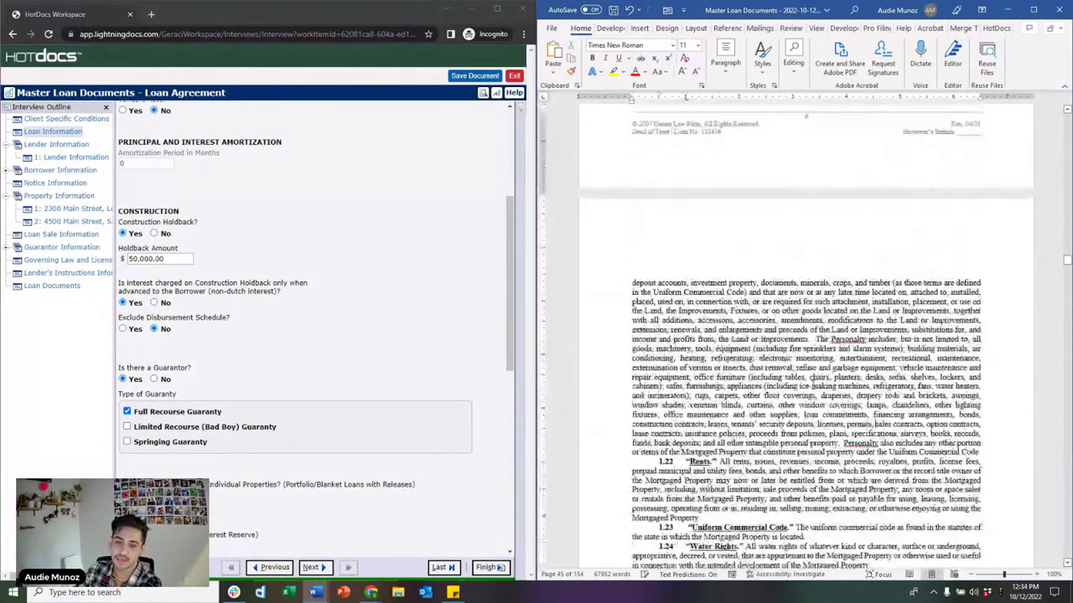
{"action": "scroll", "coordinate": [799, 409], "scroll_direction": "down", "scroll_amount": 20}
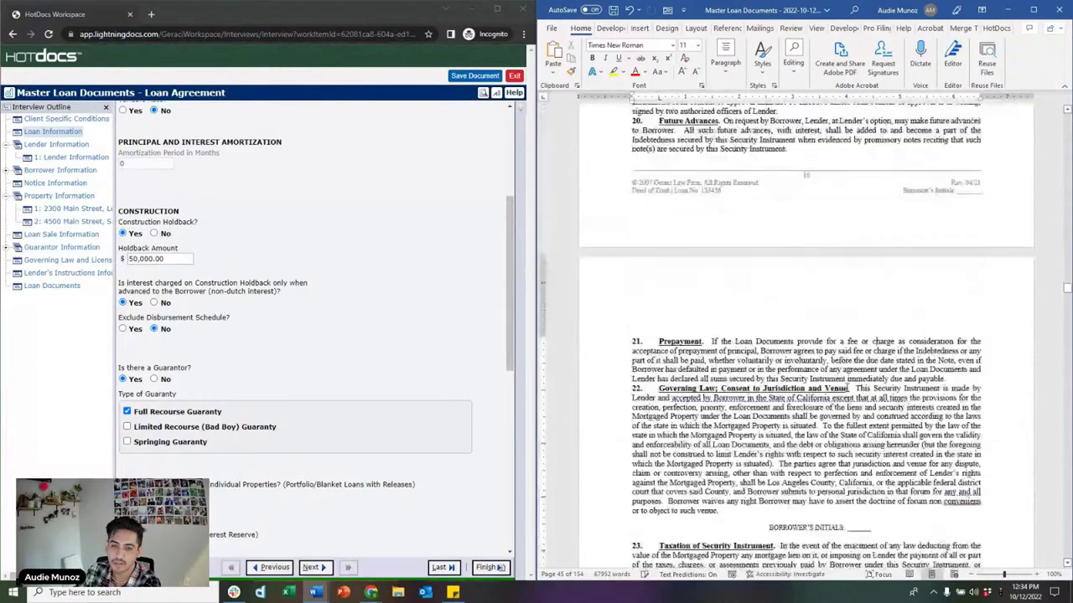
{"action": "scroll", "coordinate": [842, 387], "scroll_direction": "down", "scroll_amount": 20}
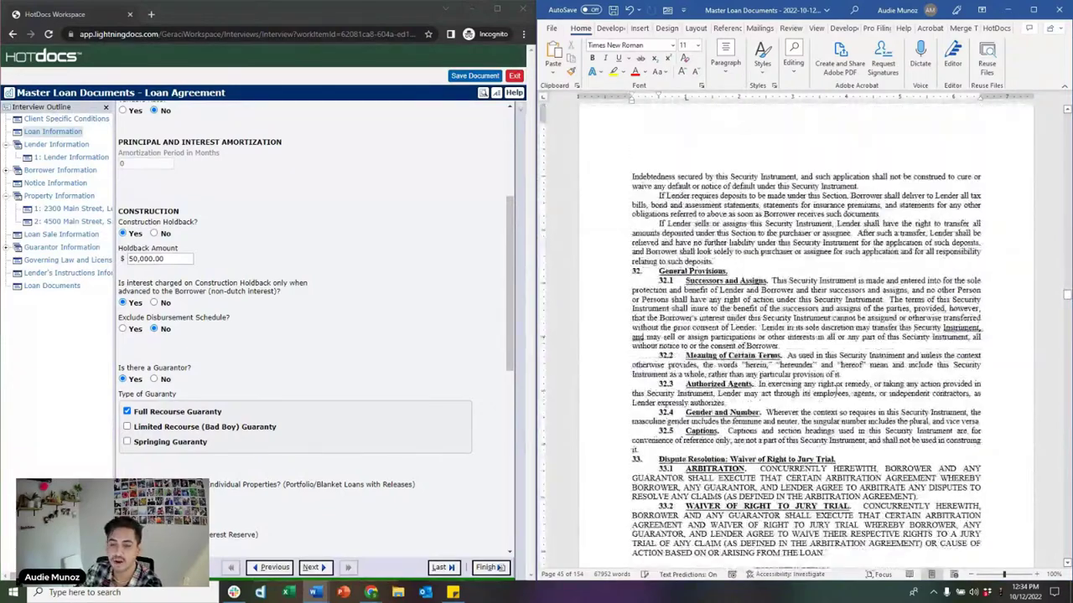
{"action": "scroll", "coordinate": [835, 392], "scroll_direction": "down", "scroll_amount": 7}
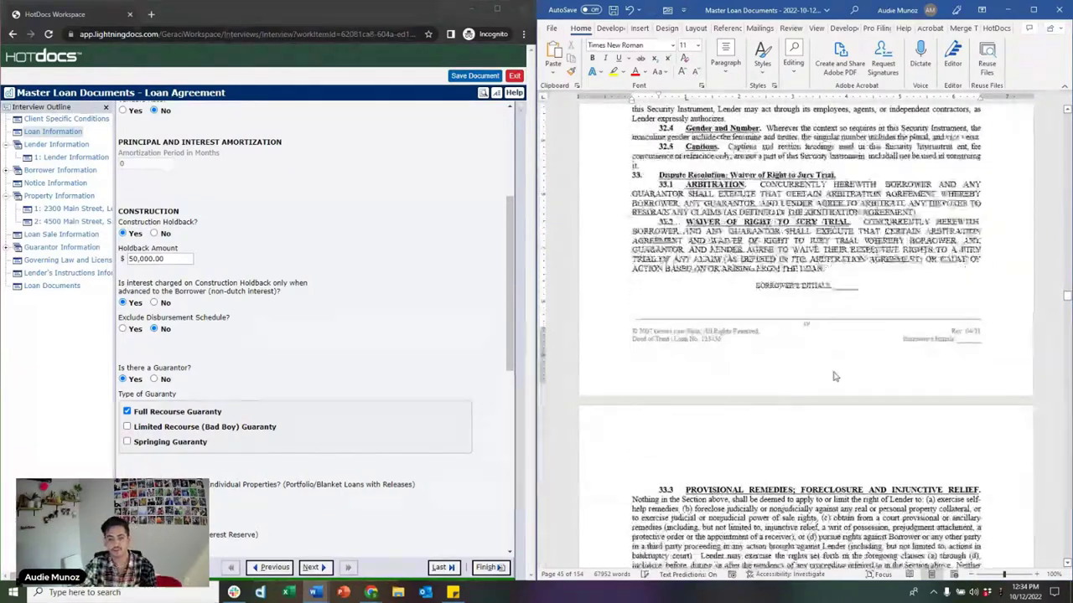
{"action": "scroll", "coordinate": [834, 376], "scroll_direction": "down", "scroll_amount": 8}
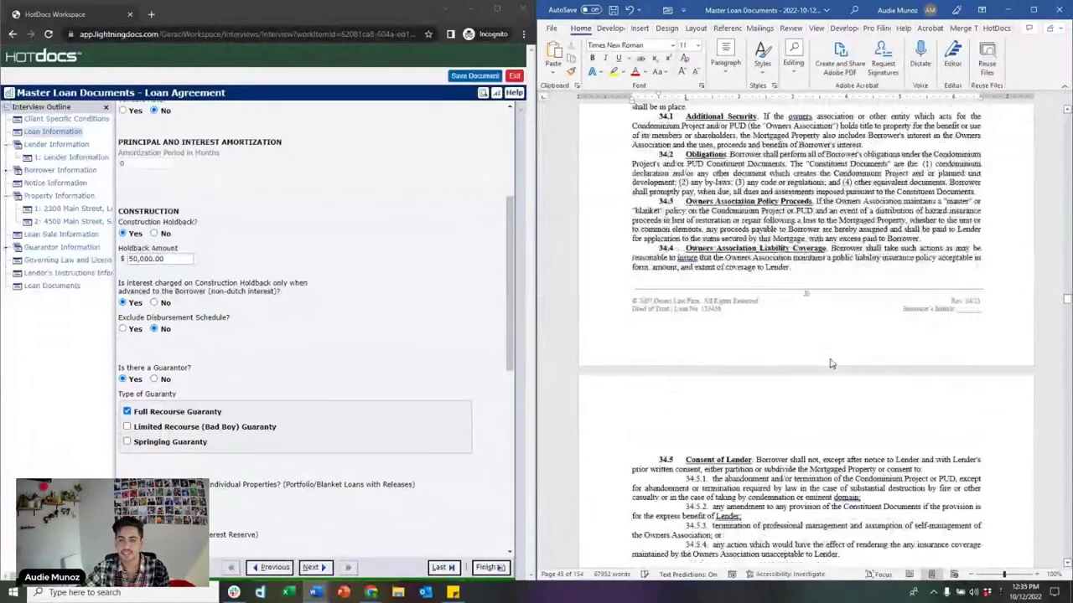
{"action": "scroll", "coordinate": [830, 363], "scroll_direction": "down", "scroll_amount": 5}
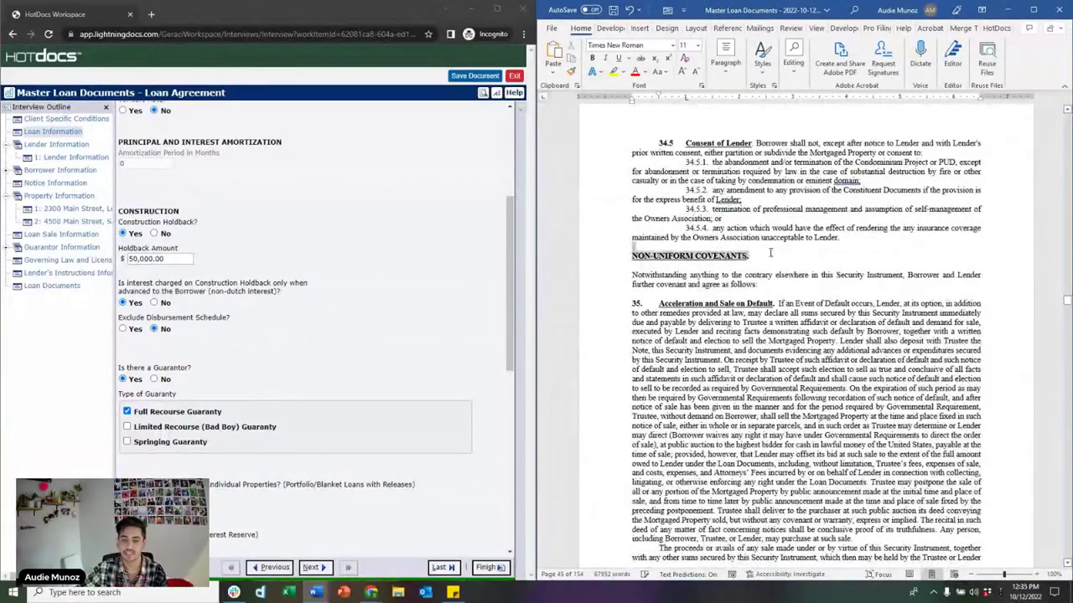
{"action": "left_click", "coordinate": [769, 252]}
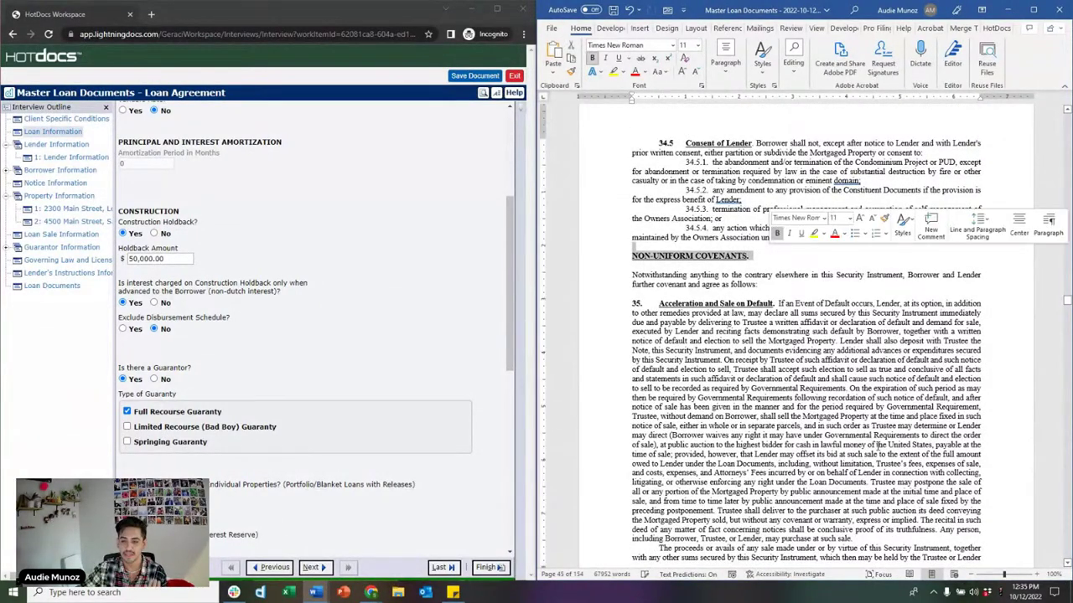
Step: Jump via the scrollbar to the second deed and check its San Diego property address
{"action": "scroll", "coordinate": [871, 429], "scroll_direction": "down", "scroll_amount": 1}
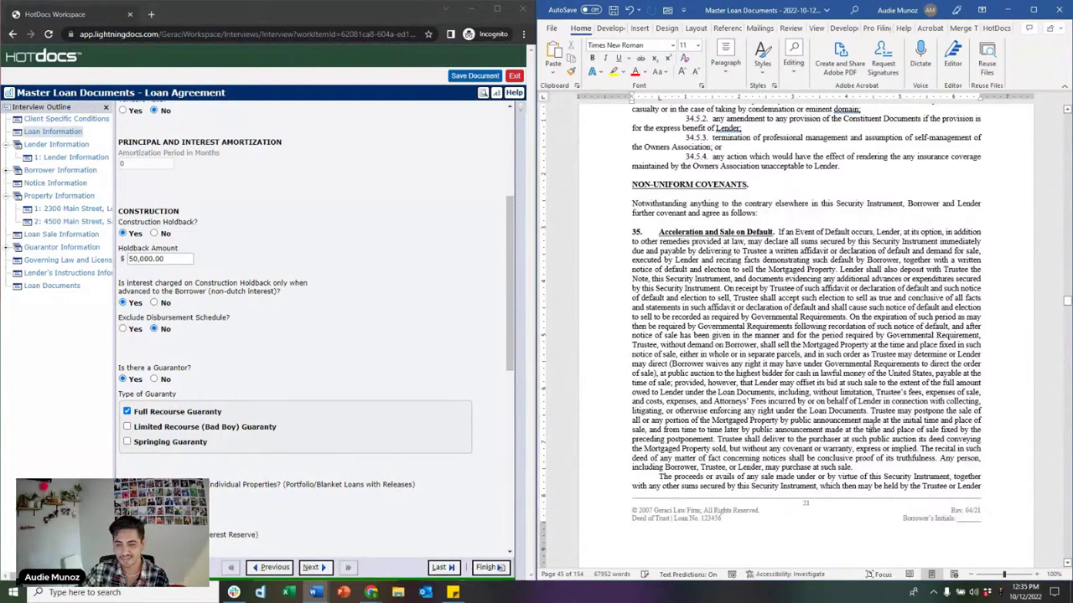
{"action": "scroll", "coordinate": [871, 428], "scroll_direction": "down", "scroll_amount": 5}
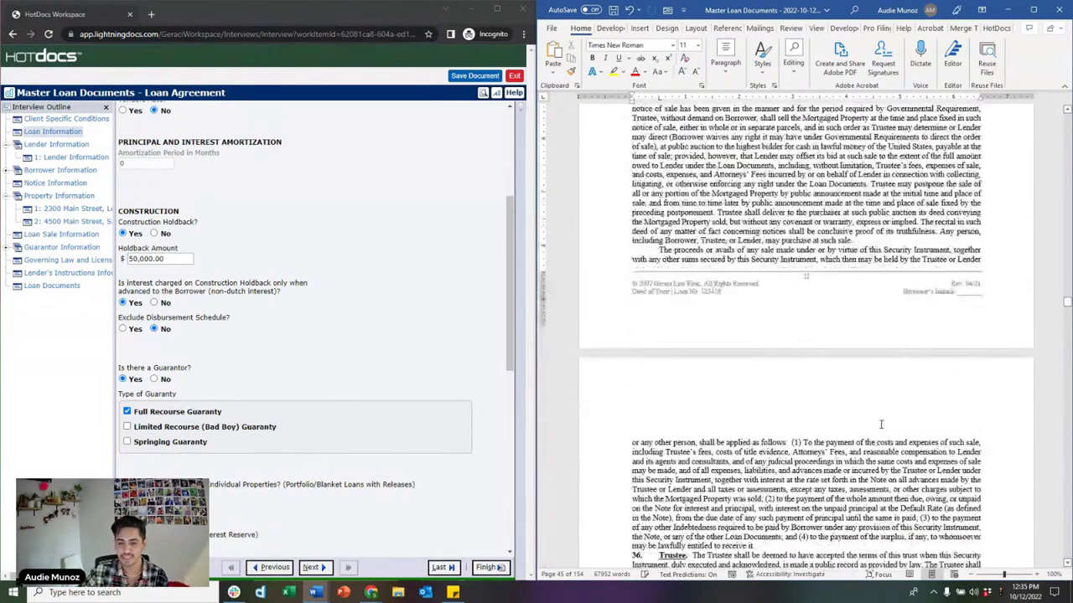
{"action": "scroll", "coordinate": [881, 419], "scroll_direction": "down", "scroll_amount": 3}
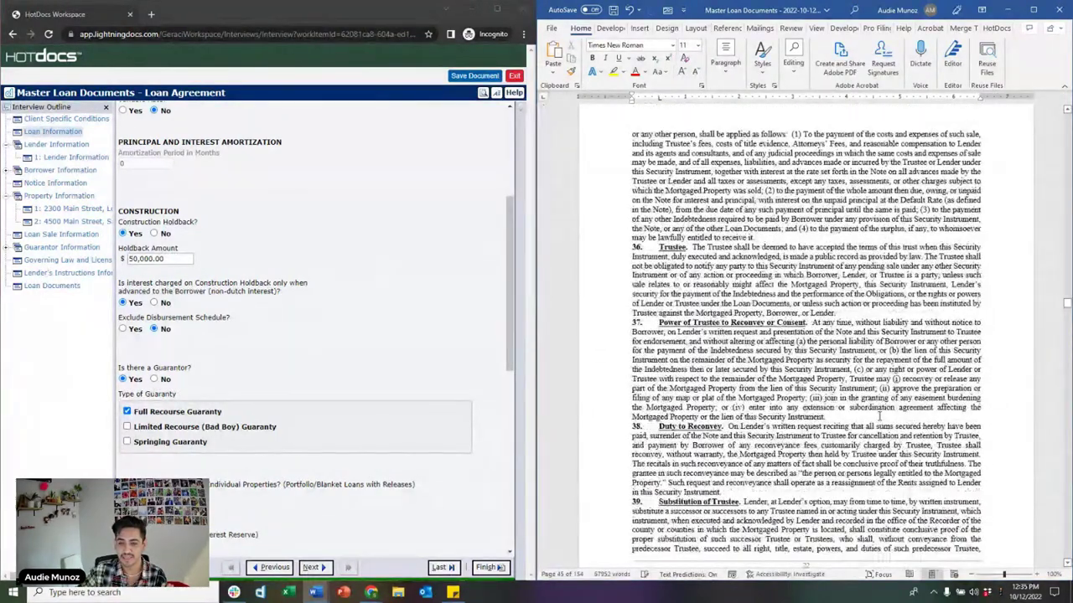
{"action": "scroll", "coordinate": [878, 415], "scroll_direction": "down", "scroll_amount": 6}
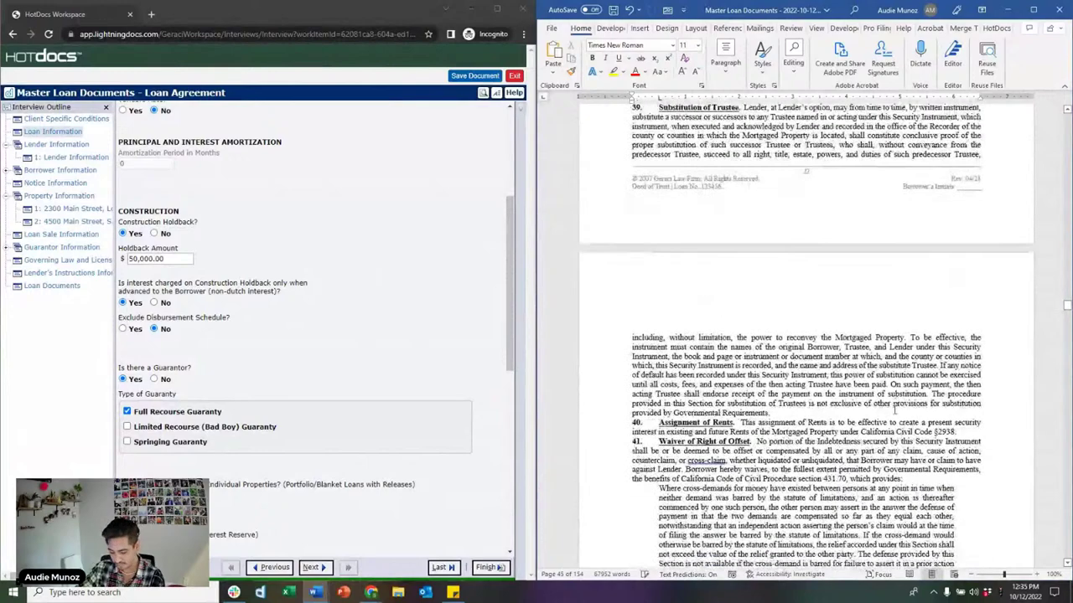
{"action": "scroll", "coordinate": [891, 406], "scroll_direction": "down", "scroll_amount": 4}
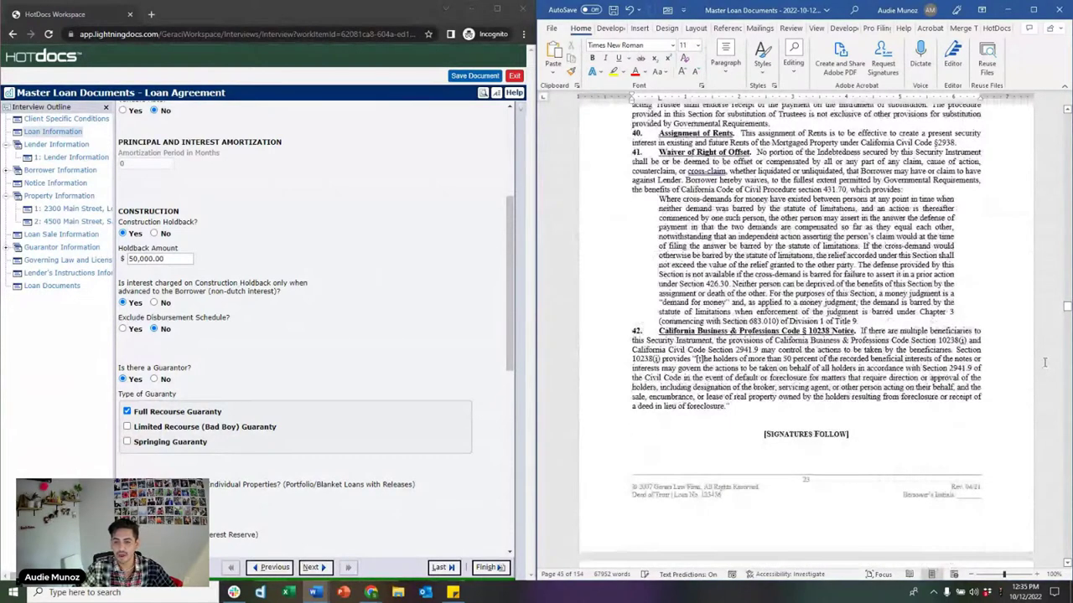
{"action": "left_click_drag", "start_coordinate": [1067, 307], "coordinate": [1067, 319]}
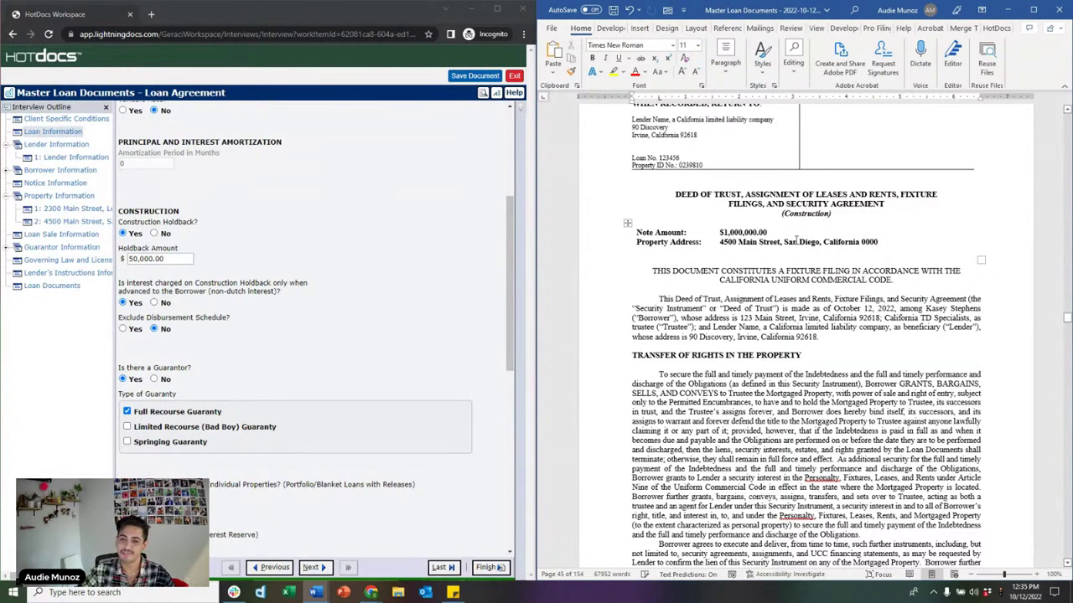
{"action": "left_click_drag", "start_coordinate": [785, 243], "coordinate": [817, 242]}
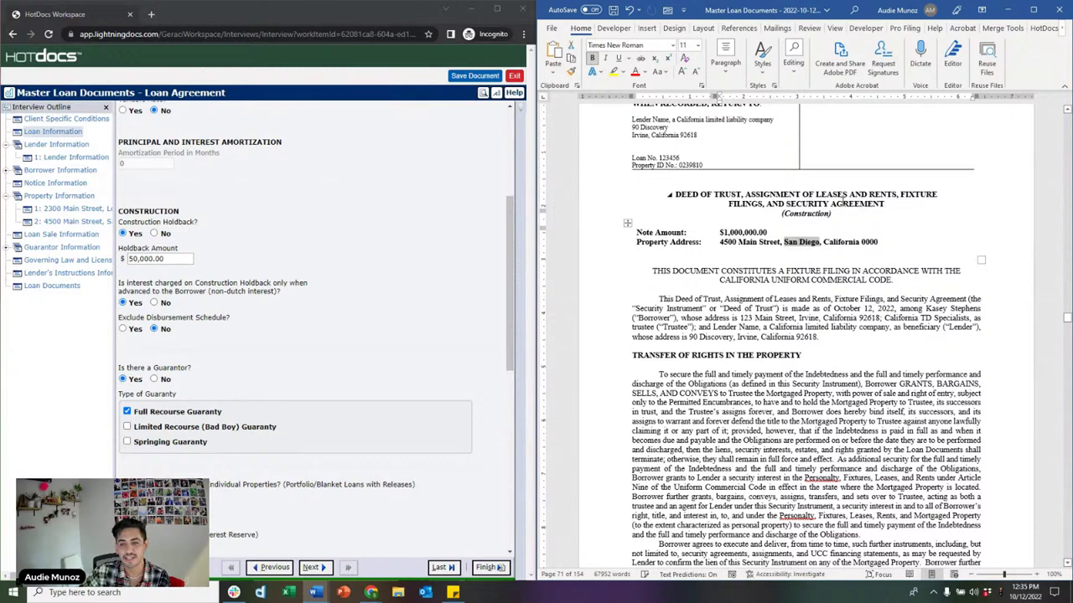
{"action": "left_click", "coordinate": [842, 200]}
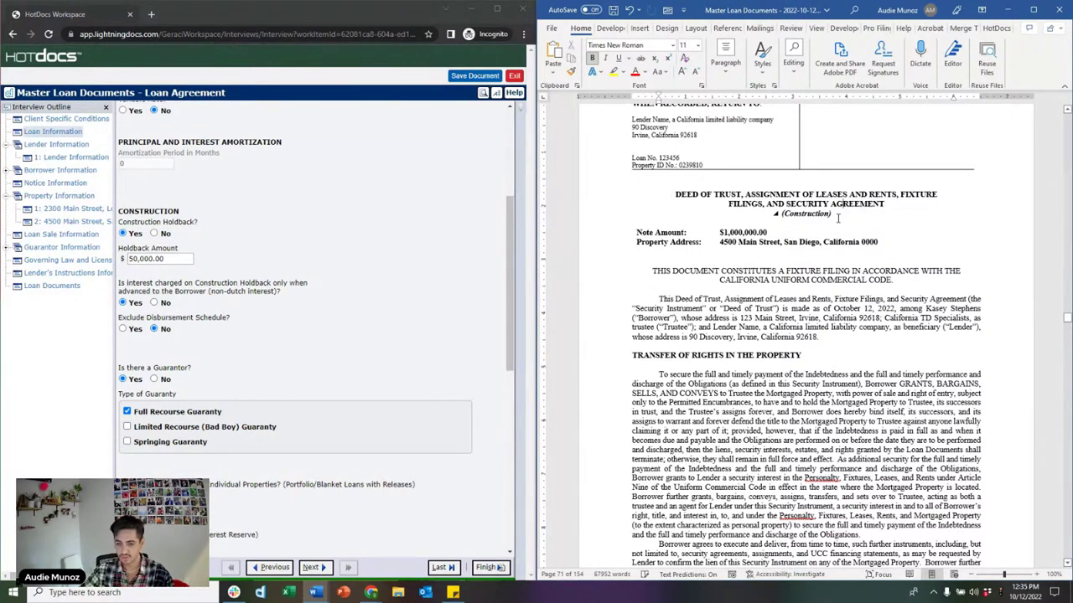
Step: Move past the deed's sections 23–28 and notary page to the GUARANTY heading
{"action": "scroll", "coordinate": [1066, 362], "scroll_direction": "down", "scroll_amount": 10}
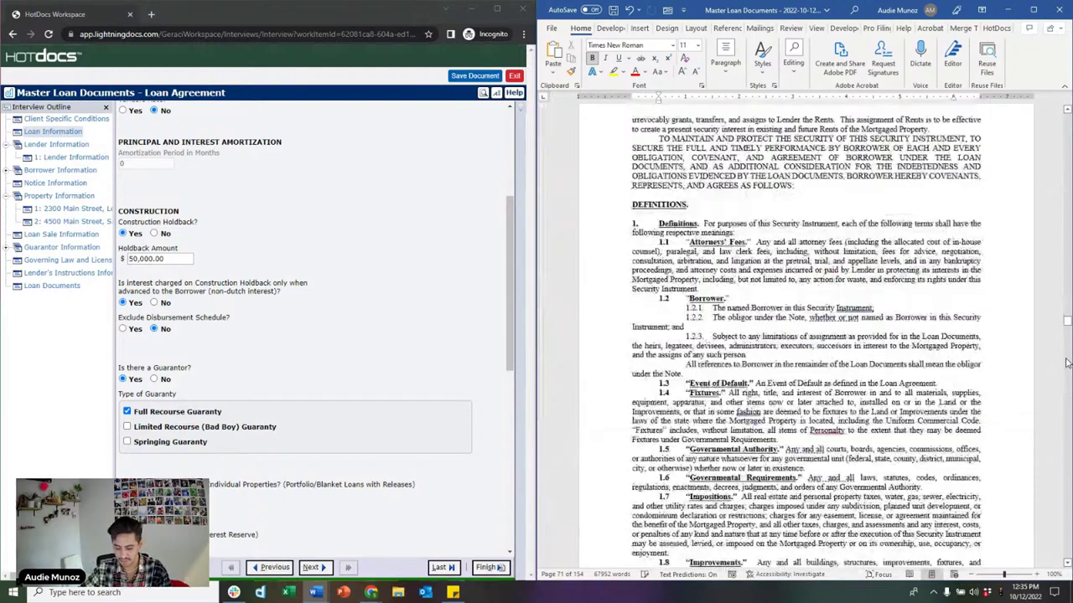
{"action": "left_click", "coordinate": [1066, 362]}
{"action": "left_click", "coordinate": [1066, 388]}
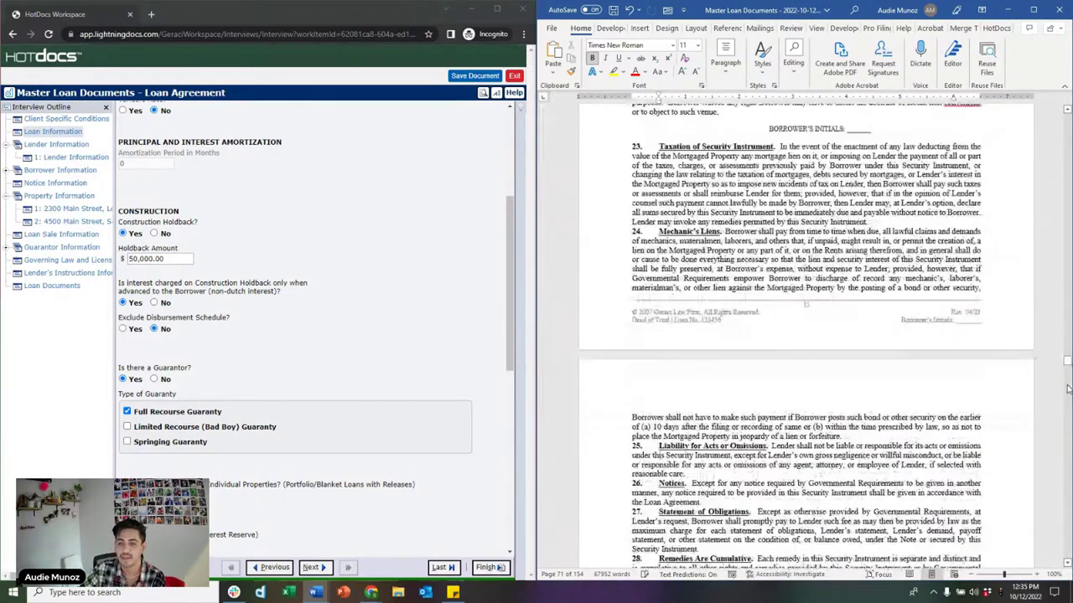
{"action": "scroll", "coordinate": [1067, 388], "scroll_direction": "down", "scroll_amount": 15}
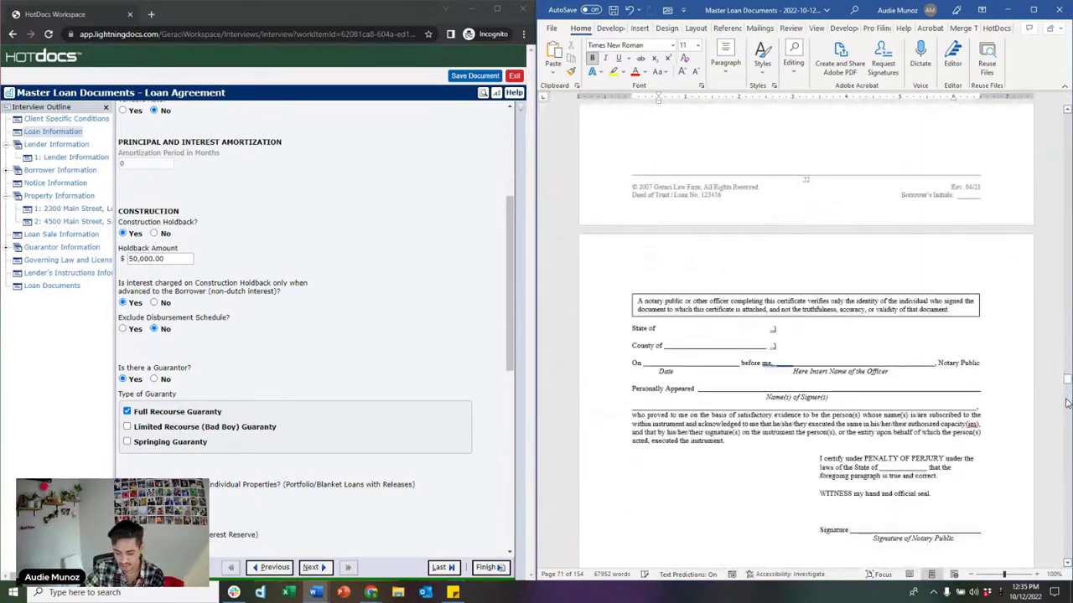
{"action": "scroll", "coordinate": [1067, 403], "scroll_direction": "down", "scroll_amount": 10}
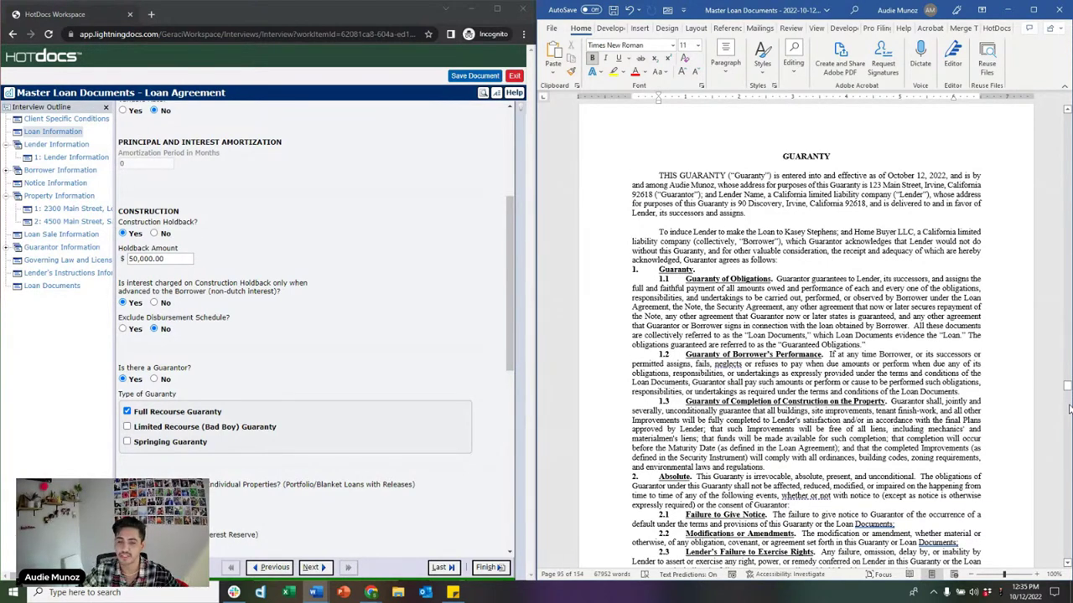
Step: Highlight Guaranty paragraph 25.2.11 in yellow
{"action": "scroll", "coordinate": [1066, 404], "scroll_direction": "down", "scroll_amount": 15}
{"action": "scroll", "coordinate": [1069, 437], "scroll_direction": "down", "scroll_amount": 10}
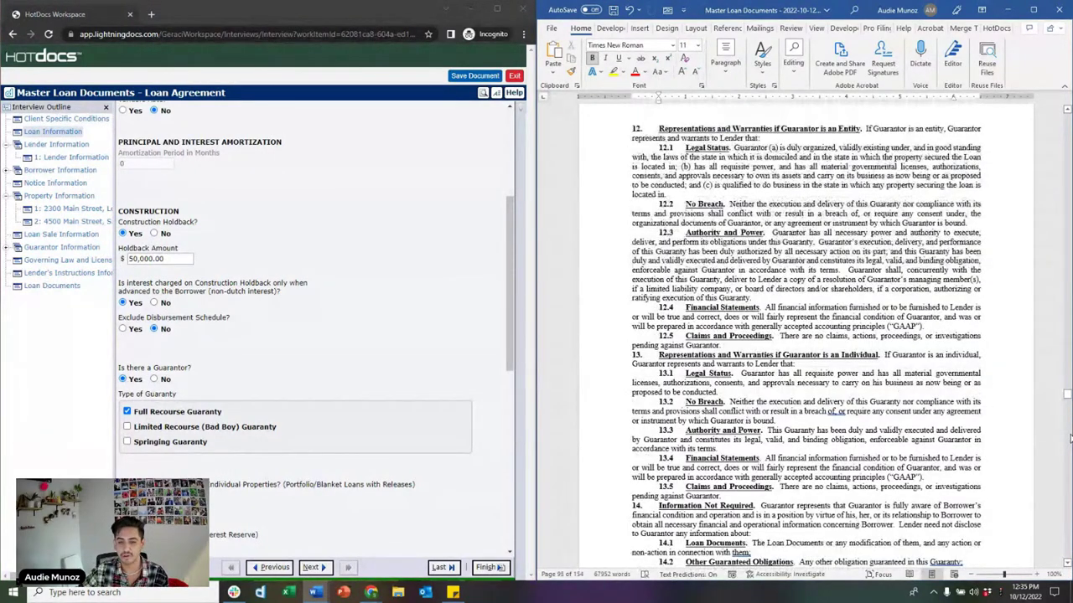
{"action": "scroll", "coordinate": [1069, 437], "scroll_direction": "down", "scroll_amount": 5}
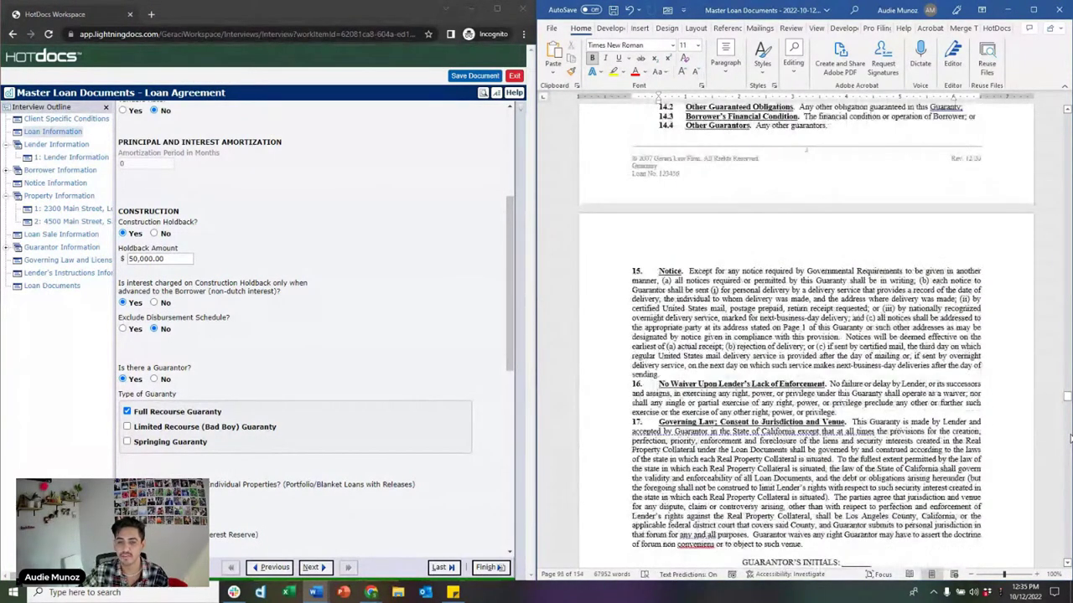
{"action": "scroll", "coordinate": [911, 477], "scroll_direction": "down", "scroll_amount": 10}
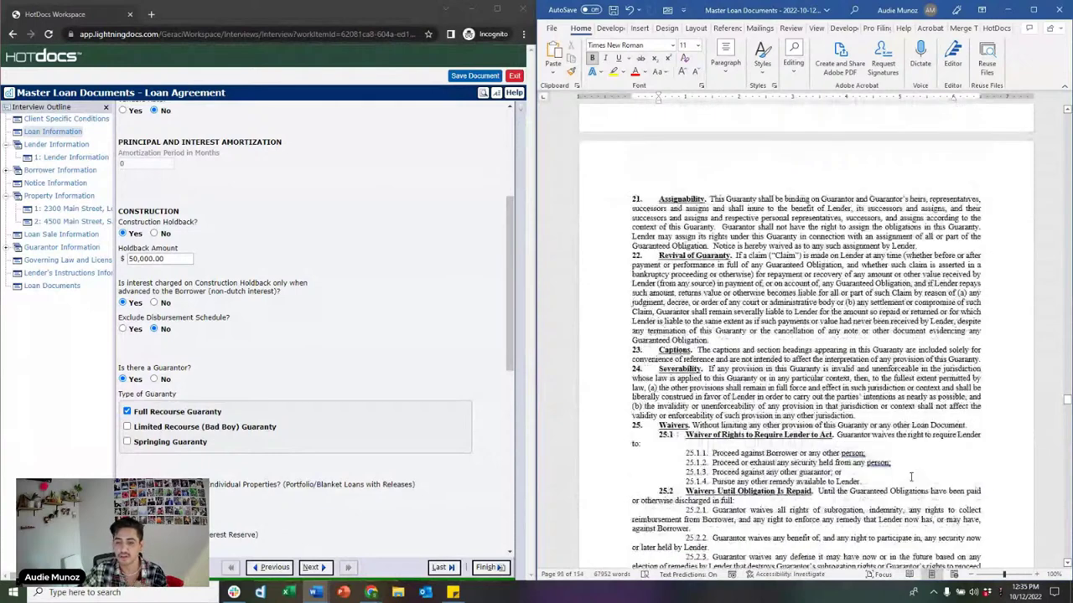
{"action": "scroll", "coordinate": [911, 477], "scroll_direction": "down", "scroll_amount": 3}
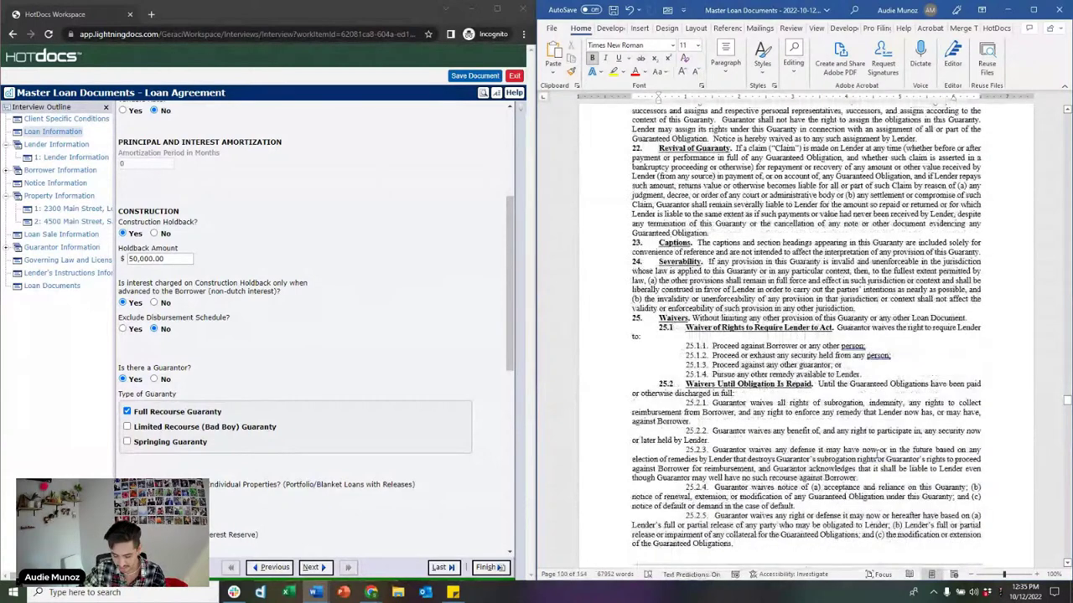
{"action": "scroll", "coordinate": [877, 453], "scroll_direction": "down", "scroll_amount": 1}
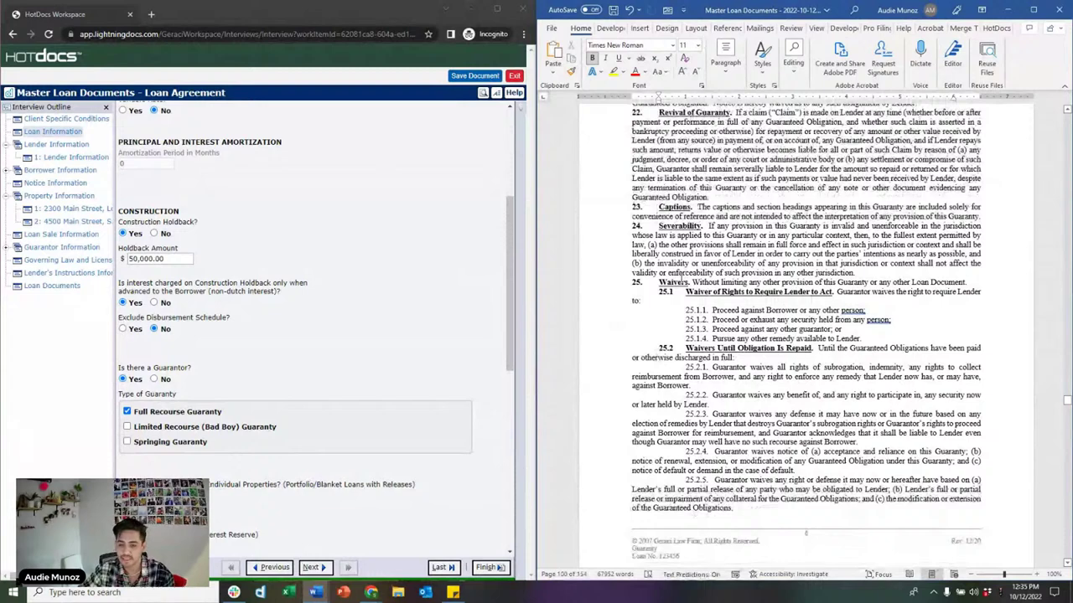
{"action": "scroll", "coordinate": [917, 503], "scroll_direction": "down", "scroll_amount": 3}
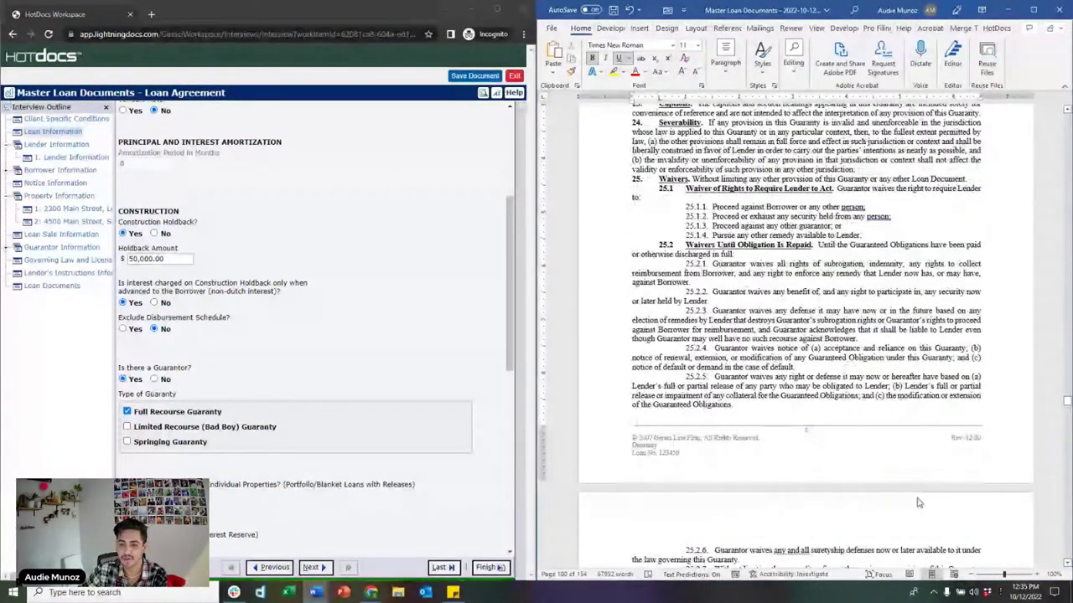
{"action": "scroll", "coordinate": [917, 503], "scroll_direction": "down", "scroll_amount": 6}
{"action": "scroll", "coordinate": [910, 493], "scroll_direction": "down", "scroll_amount": 4}
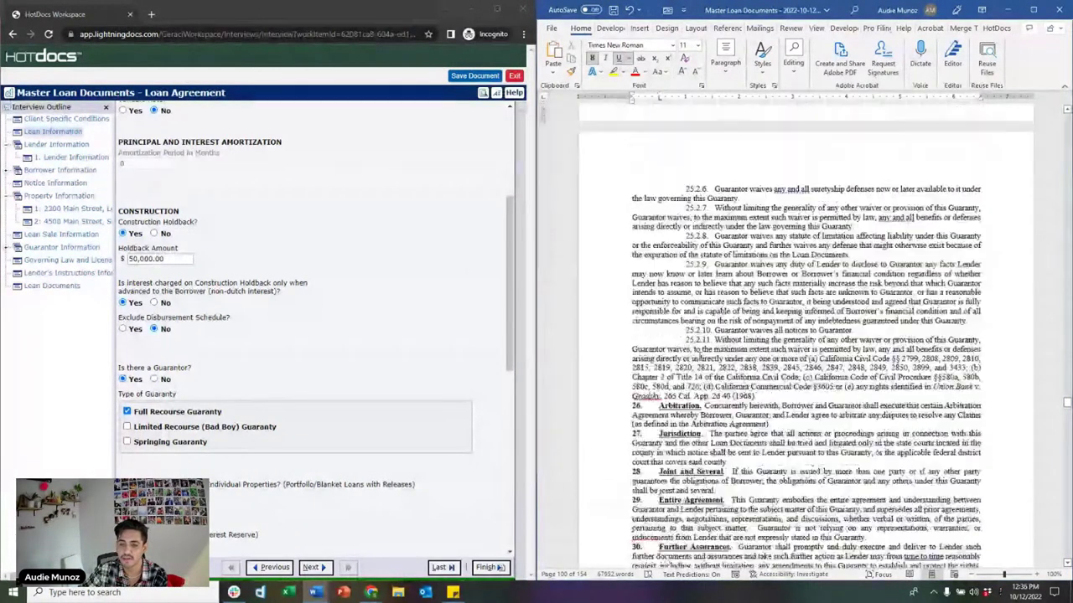
{"action": "left_click_drag", "start_coordinate": [715, 340], "coordinate": [785, 394]}
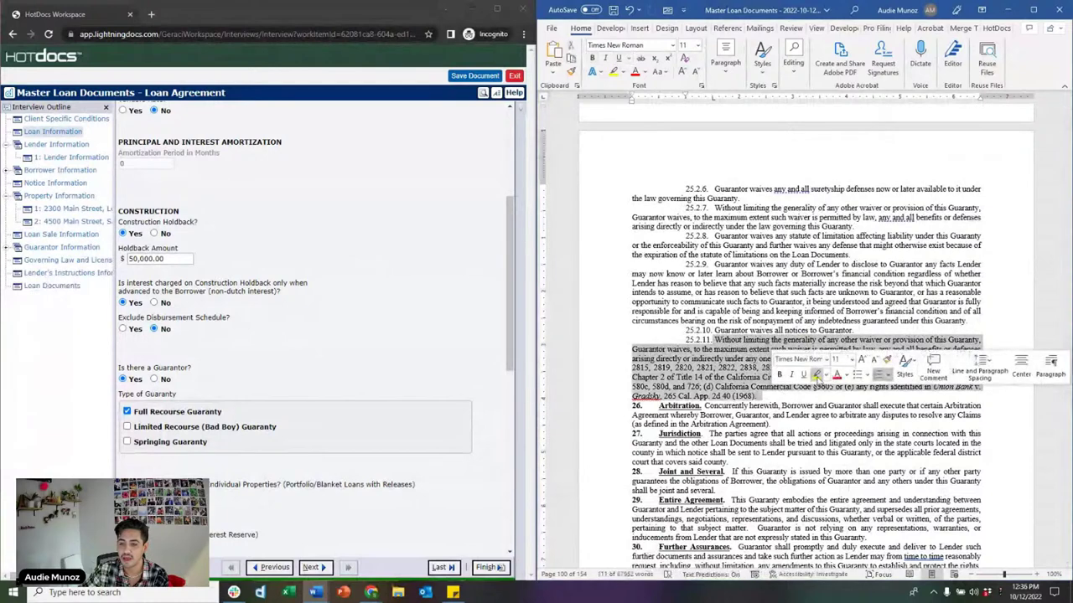
{"action": "key", "text": "ctrl+alt+h"}
{"action": "left_click", "coordinate": [791, 367]}
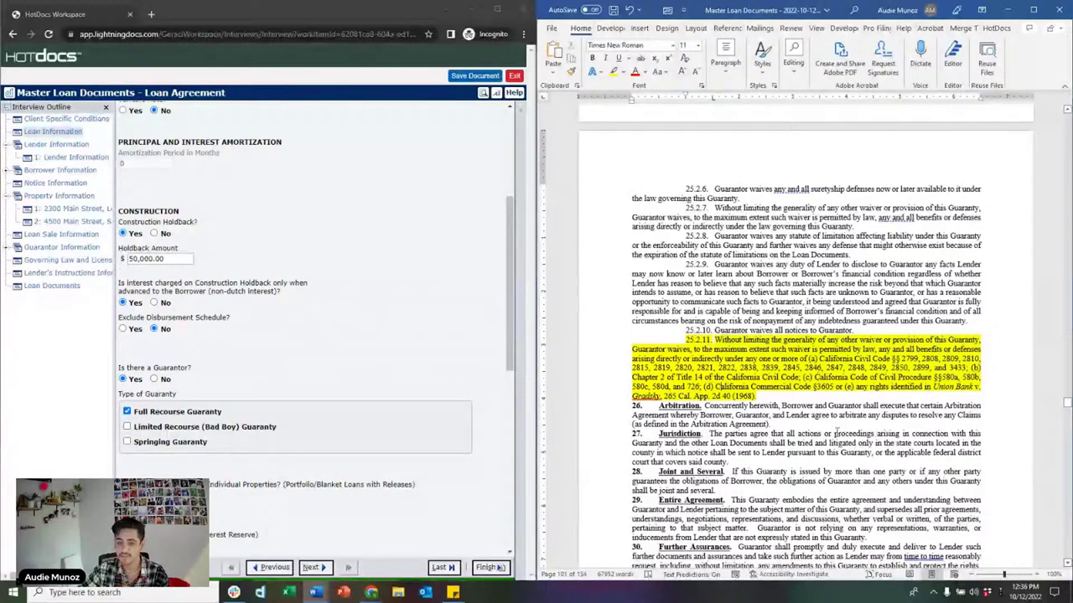
Step: Highlight the section 39 Community Property text, clauses 39.1–39.3, in yellow
{"action": "scroll", "coordinate": [835, 433], "scroll_direction": "down", "scroll_amount": 5}
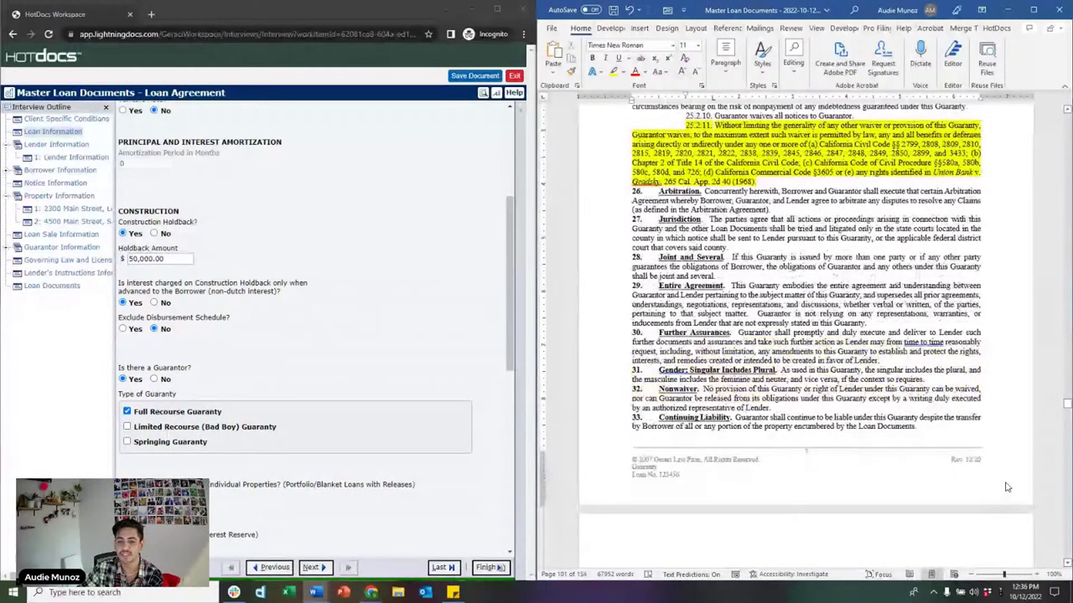
{"action": "scroll", "coordinate": [1007, 487], "scroll_direction": "down", "scroll_amount": 7}
{"action": "scroll", "coordinate": [869, 460], "scroll_direction": "down", "scroll_amount": 6}
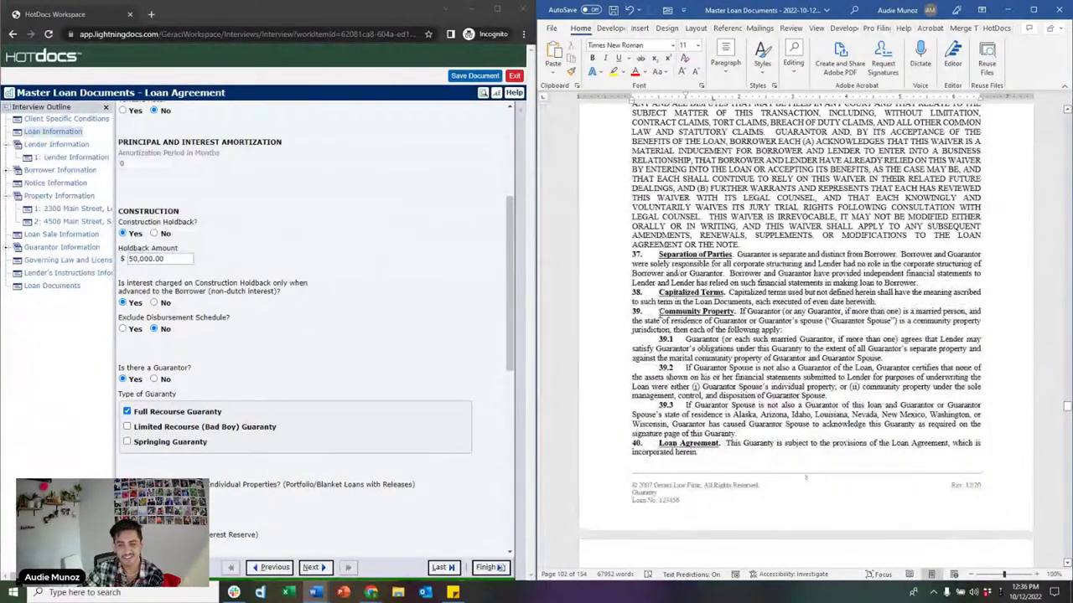
{"action": "left_click_drag", "start_coordinate": [632, 311], "coordinate": [738, 434]}
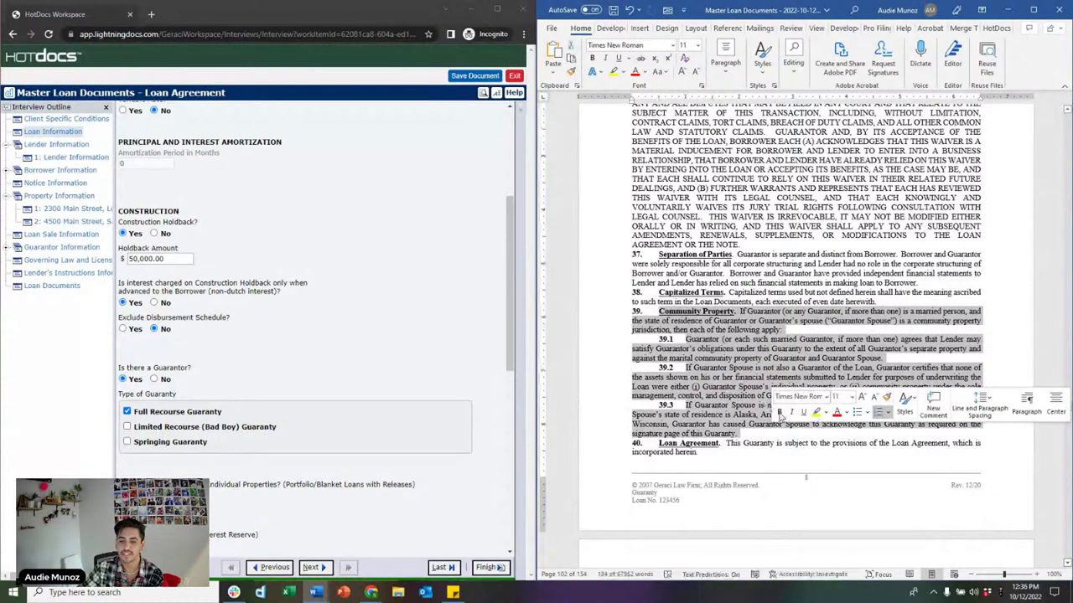
{"action": "key", "text": "ctrl+alt+h"}
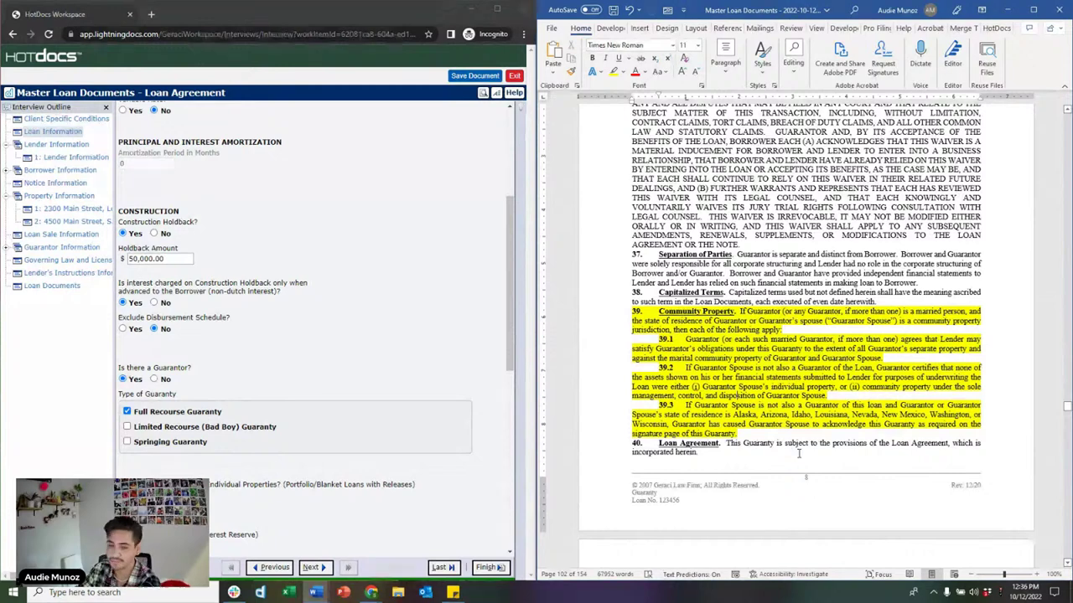
{"action": "scroll", "coordinate": [838, 460], "scroll_direction": "down", "scroll_amount": 15}
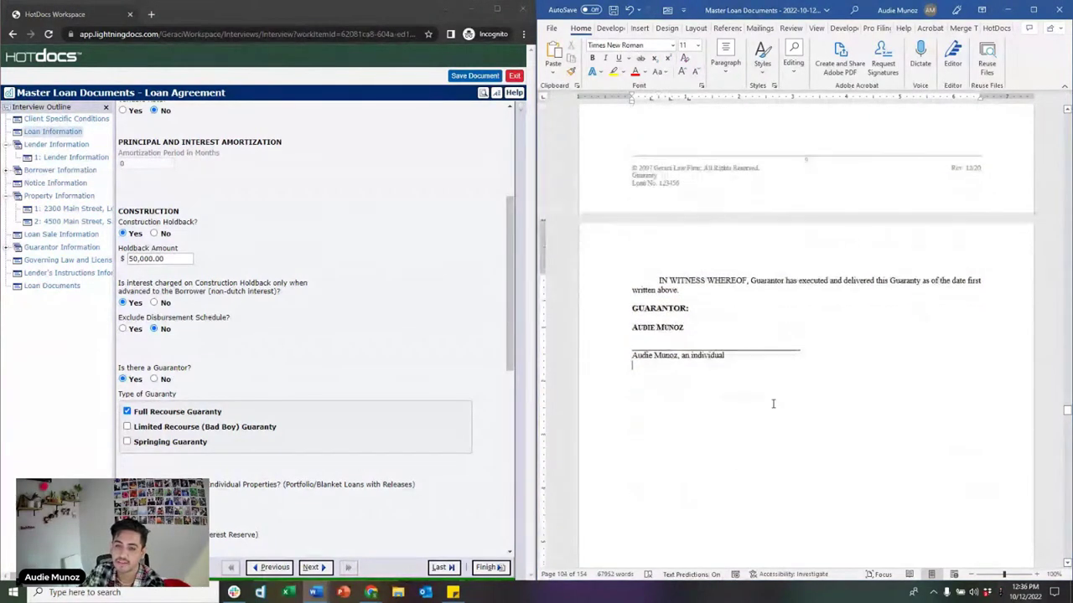
Step: Review the guarantor signature page and the Language Capacity Declaration heading
{"action": "left_click_drag", "start_coordinate": [842, 463], "coordinate": [620, 304]}
{"action": "left_click", "coordinate": [722, 386]}
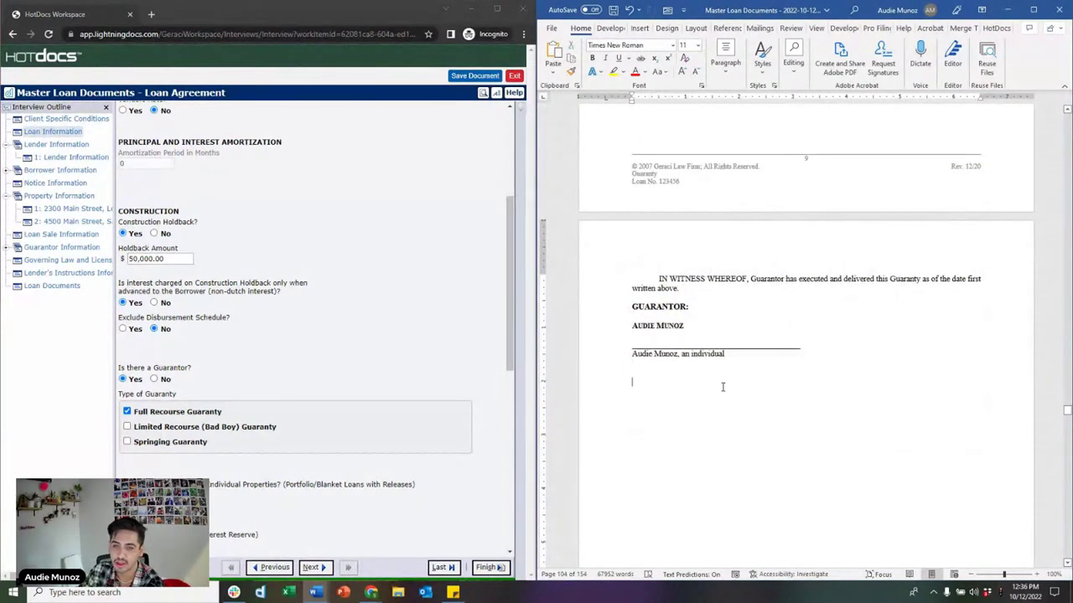
{"action": "scroll", "coordinate": [709, 413], "scroll_direction": "down", "scroll_amount": 20}
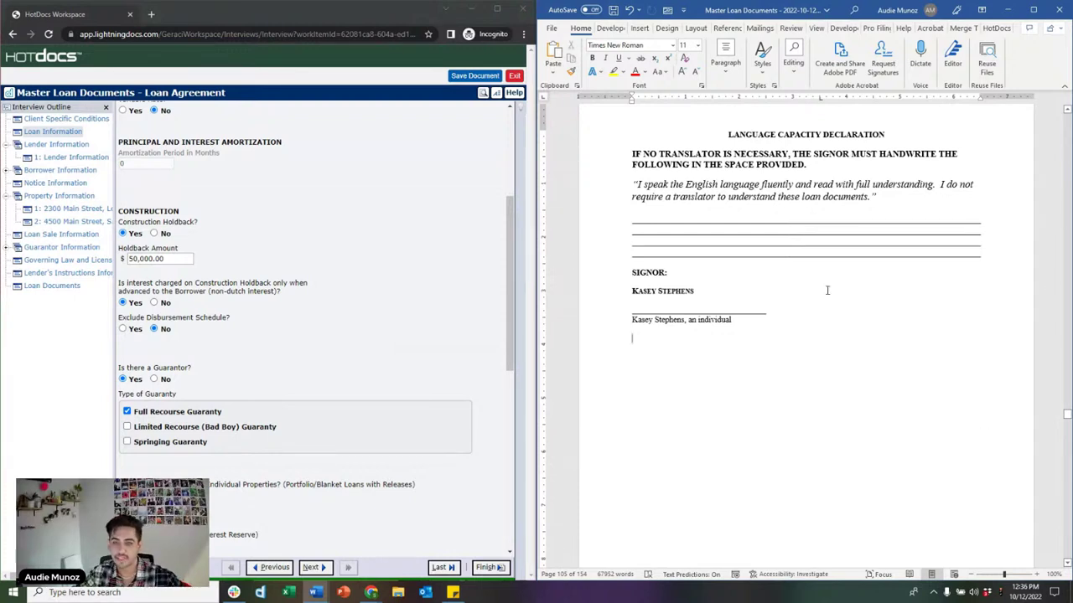
{"action": "left_click", "coordinate": [756, 139]}
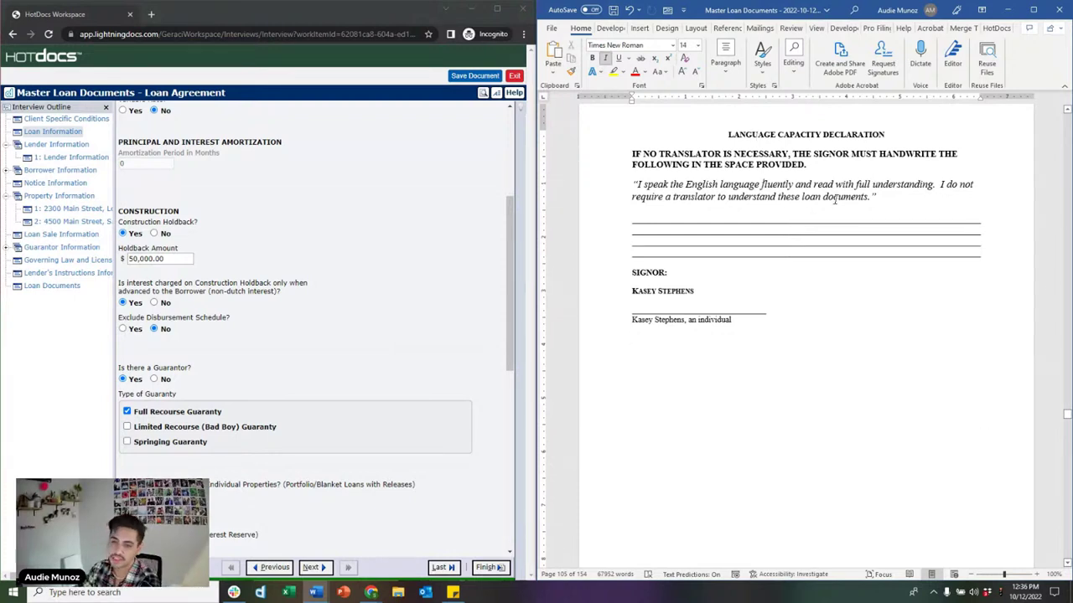
{"action": "scroll", "coordinate": [857, 220], "scroll_direction": "up", "scroll_amount": 1}
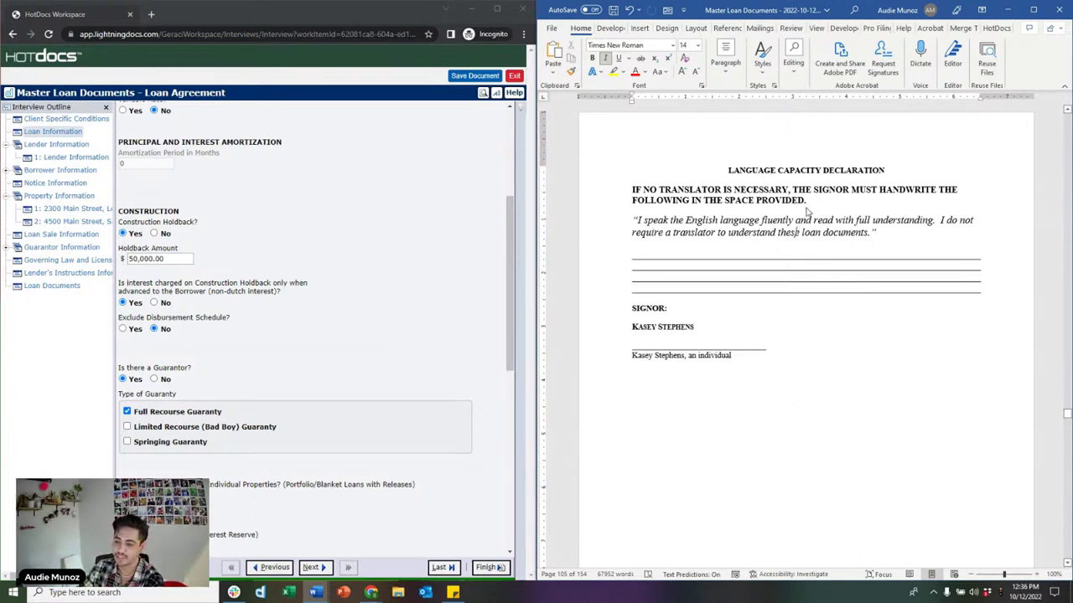
Step: Go through the declaration signer blocks and page down to the Compliance Agreement
{"action": "scroll", "coordinate": [807, 212], "scroll_direction": "down", "scroll_amount": 10}
{"action": "scroll", "coordinate": [879, 306], "scroll_direction": "down", "scroll_amount": 10}
{"action": "scroll", "coordinate": [871, 304], "scroll_direction": "up", "scroll_amount": 6}
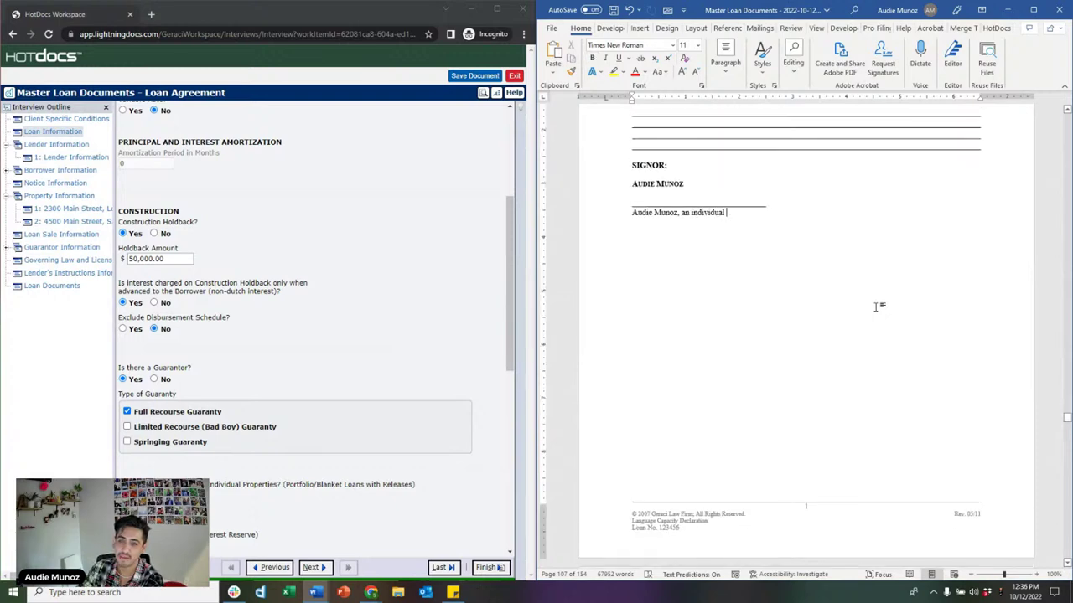
{"action": "left_click", "coordinate": [736, 321]}
{"action": "left_click", "coordinate": [630, 290], "text": "shift"}
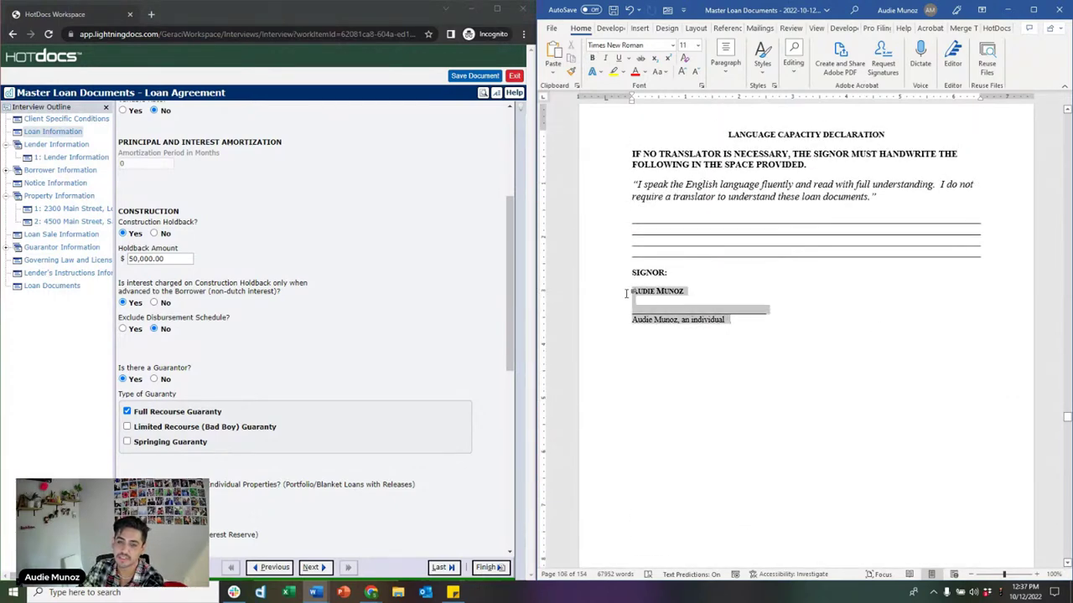
{"action": "scroll", "coordinate": [853, 395], "scroll_direction": "up", "scroll_amount": 5}
{"action": "scroll", "coordinate": [853, 395], "scroll_direction": "down", "scroll_amount": 7}
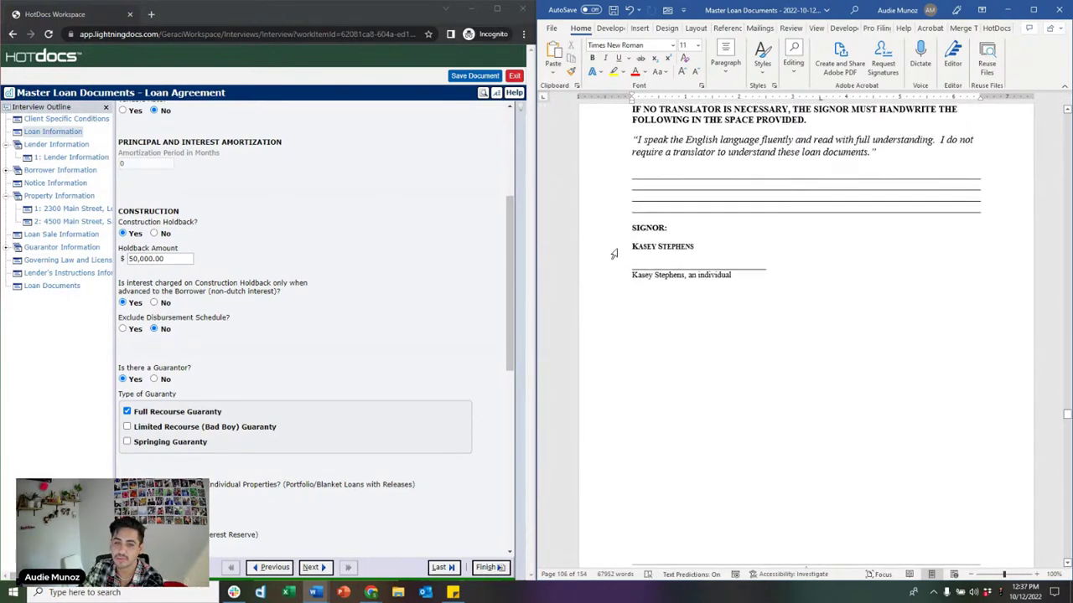
{"action": "left_click", "coordinate": [633, 252]}
{"action": "key", "text": "Page_Down"}
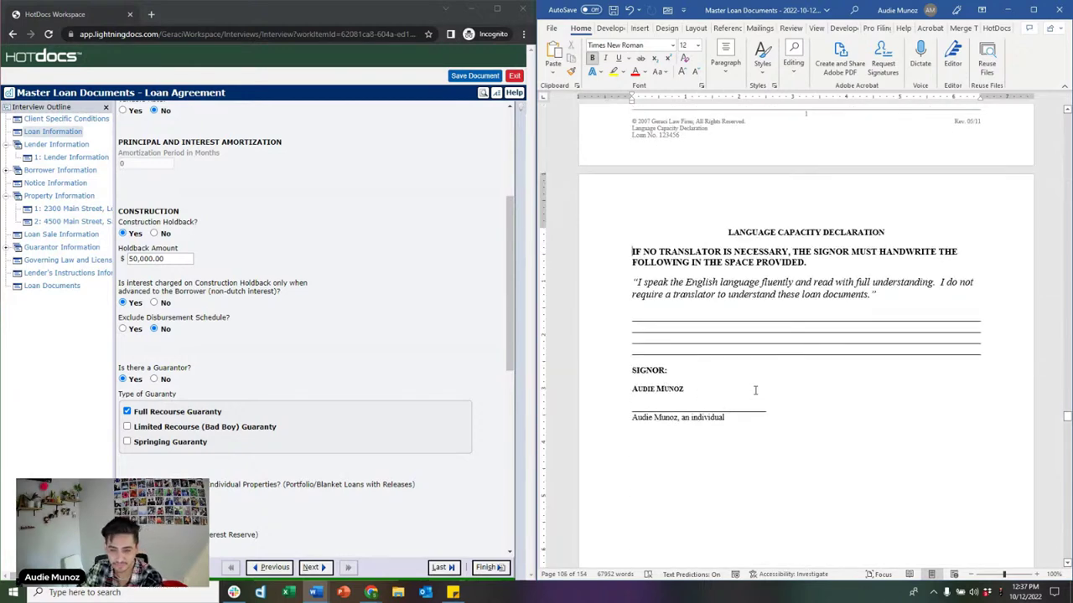
{"action": "key", "text": "Page_Down"}
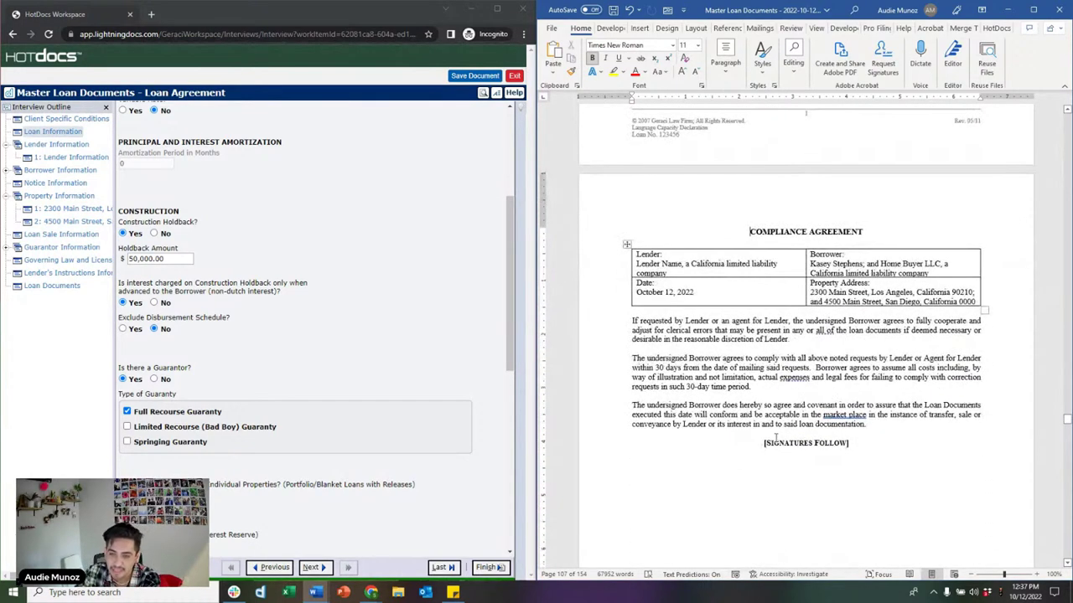
Step: Page down to the Hazard Insurance Disclosure and read it in full
{"action": "key", "text": "Page_Down"}
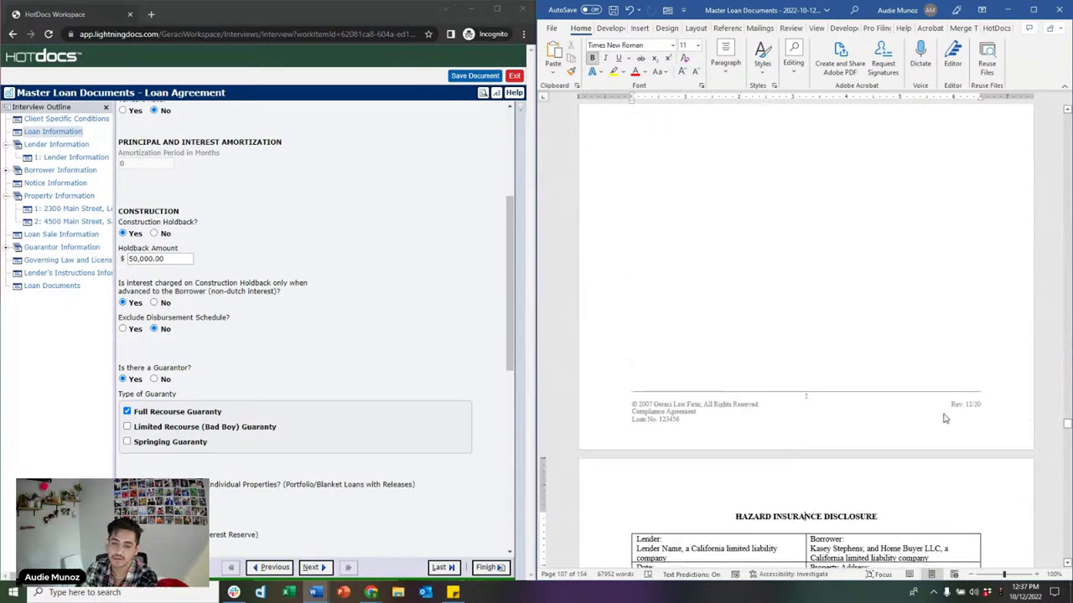
{"action": "key", "text": "Page_Down"}
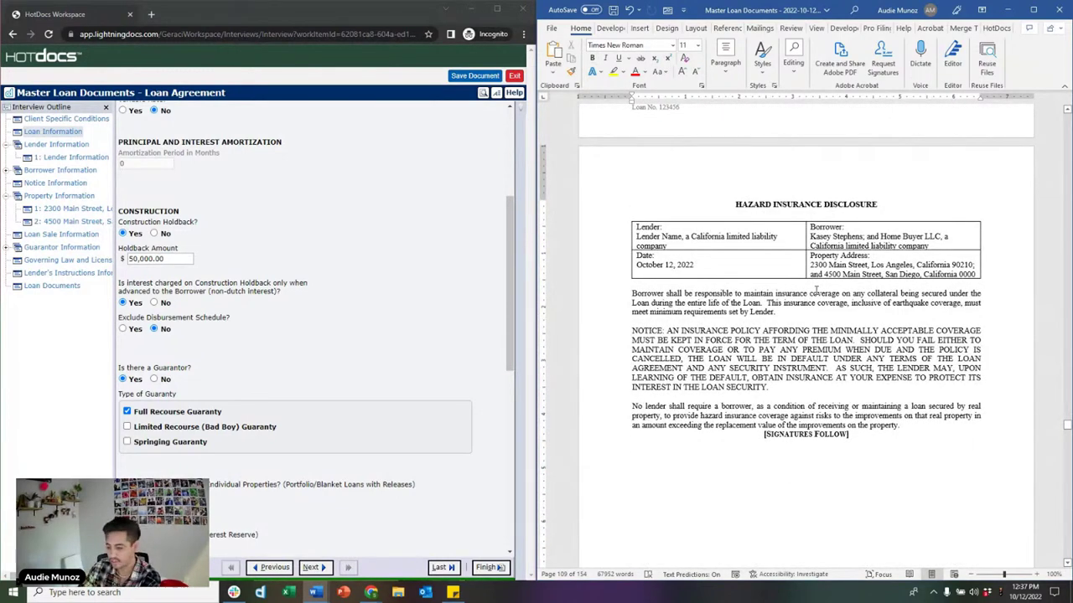
{"action": "scroll", "coordinate": [854, 331], "scroll_direction": "down", "scroll_amount": 10}
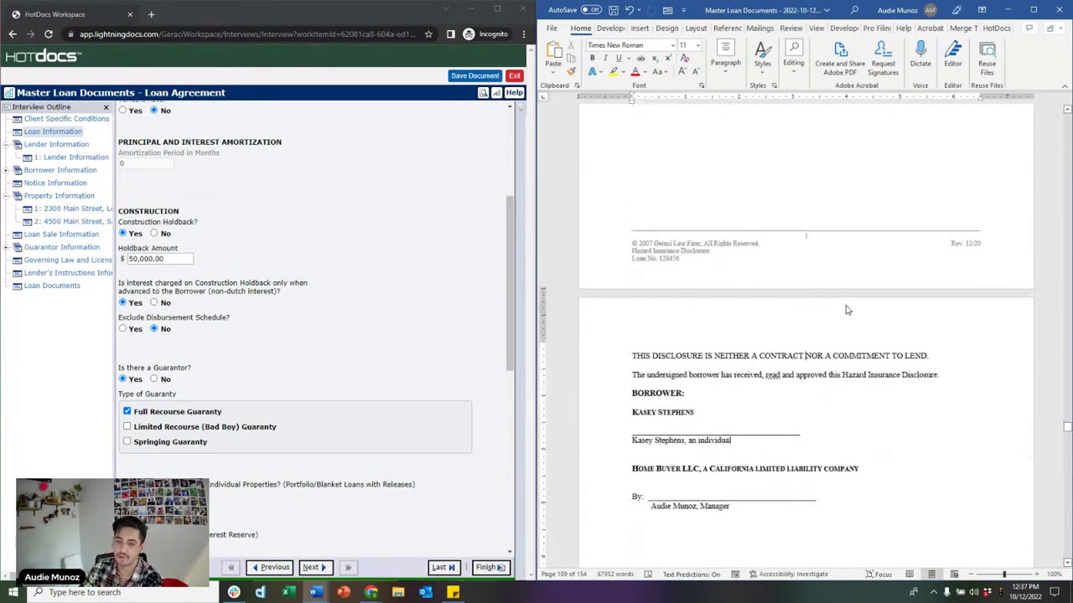
{"action": "scroll", "coordinate": [868, 302], "scroll_direction": "down", "scroll_amount": 8}
{"action": "scroll", "coordinate": [868, 301], "scroll_direction": "up", "scroll_amount": 3}
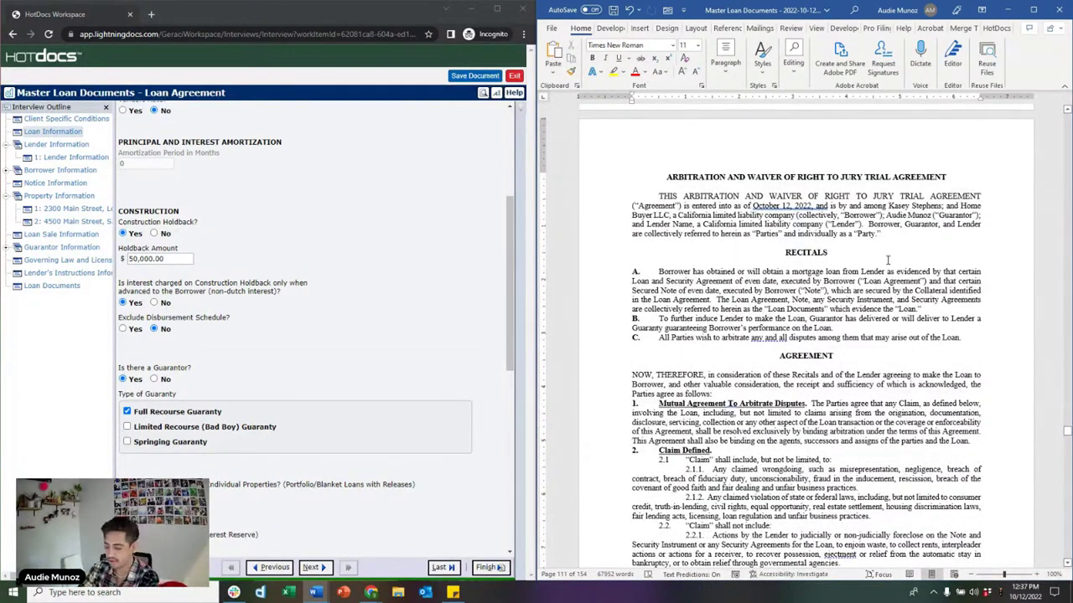
{"action": "scroll", "coordinate": [892, 252], "scroll_direction": "up", "scroll_amount": 1}
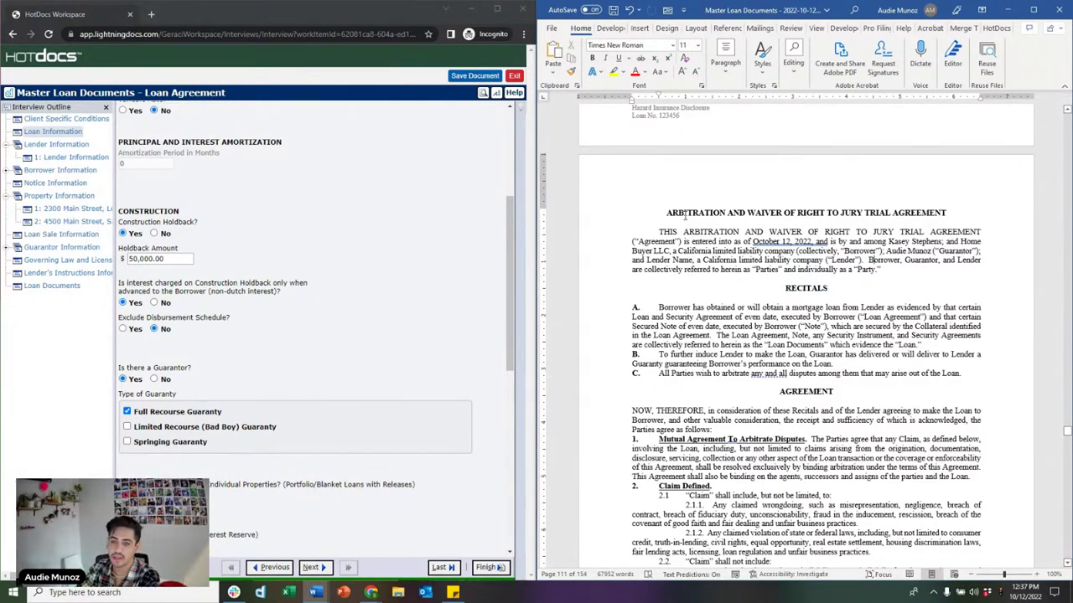
Step: Read the Arbitration Agreement and reach the Balloon Payment Disclosure ($1,000,000.00 due November 1, 2023)
{"action": "scroll", "coordinate": [824, 402], "scroll_direction": "down", "scroll_amount": 10}
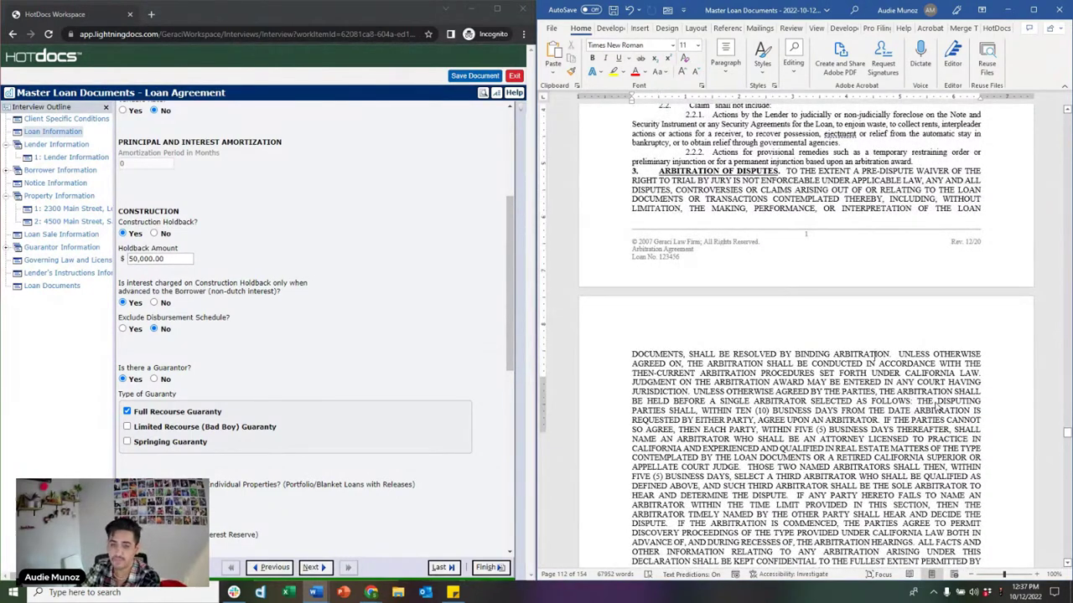
{"action": "scroll", "coordinate": [937, 408], "scroll_direction": "down", "scroll_amount": 5}
{"action": "scroll", "coordinate": [937, 408], "scroll_direction": "down", "scroll_amount": 5}
{"action": "scroll", "coordinate": [938, 416], "scroll_direction": "up", "scroll_amount": 1}
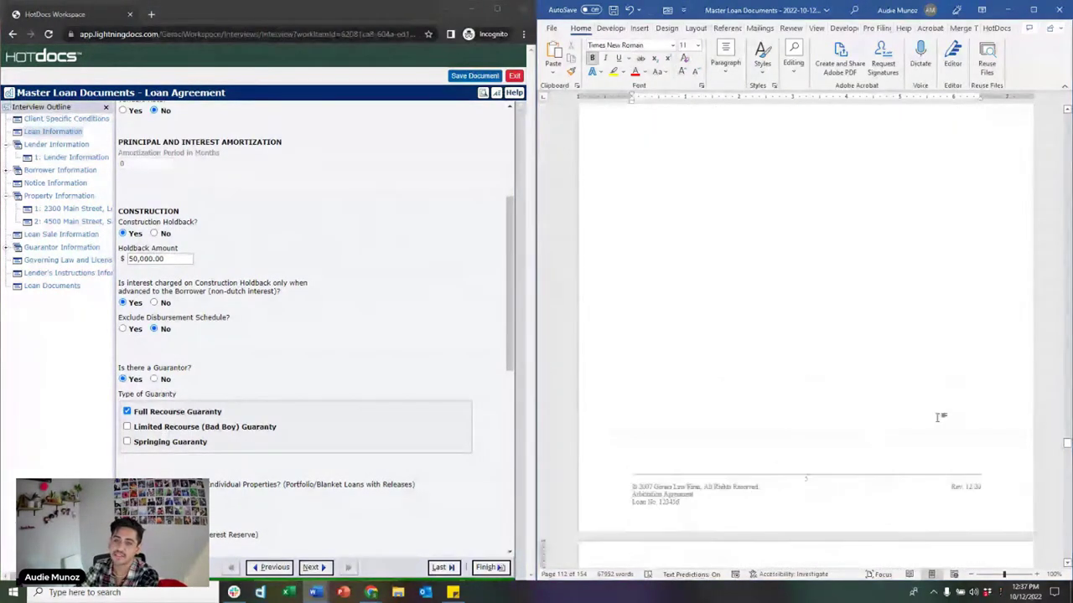
{"action": "scroll", "coordinate": [936, 416], "scroll_direction": "down", "scroll_amount": 5}
{"action": "scroll", "coordinate": [827, 193], "scroll_direction": "down", "scroll_amount": 1}
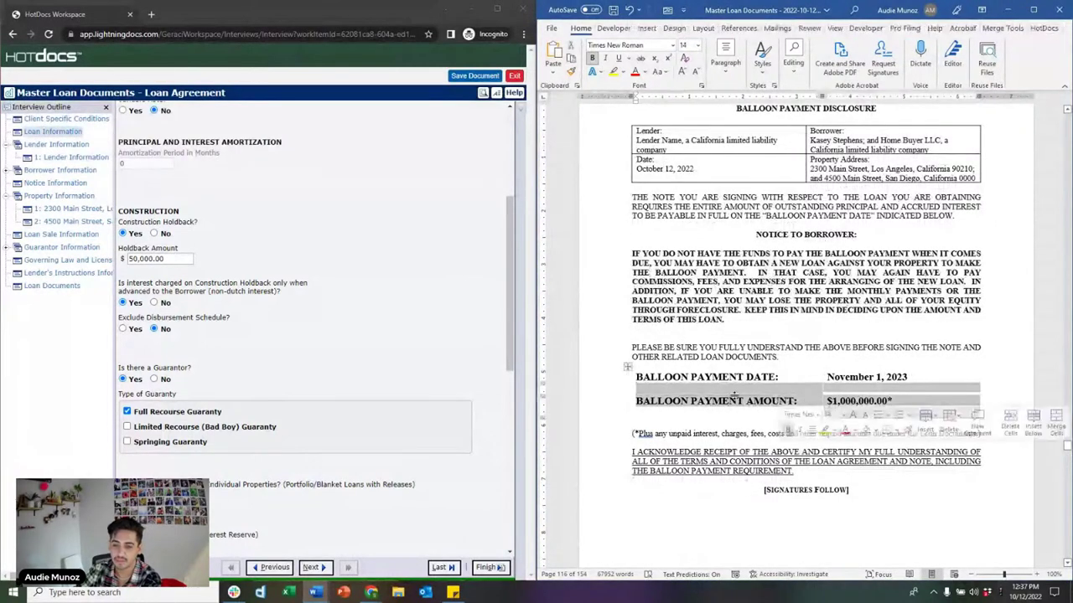
Step: Scroll from the balloon payment page down to the E.C.O.A. Appraisal Report Disclosure
{"action": "left_click", "coordinate": [849, 497]}
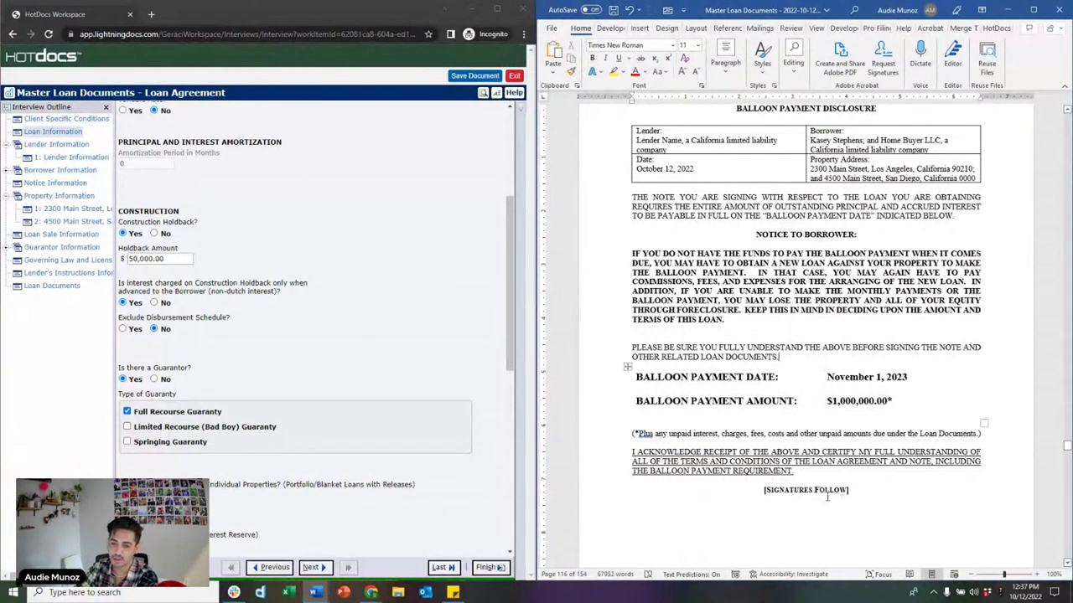
{"action": "scroll", "coordinate": [849, 497], "scroll_direction": "down", "scroll_amount": 20}
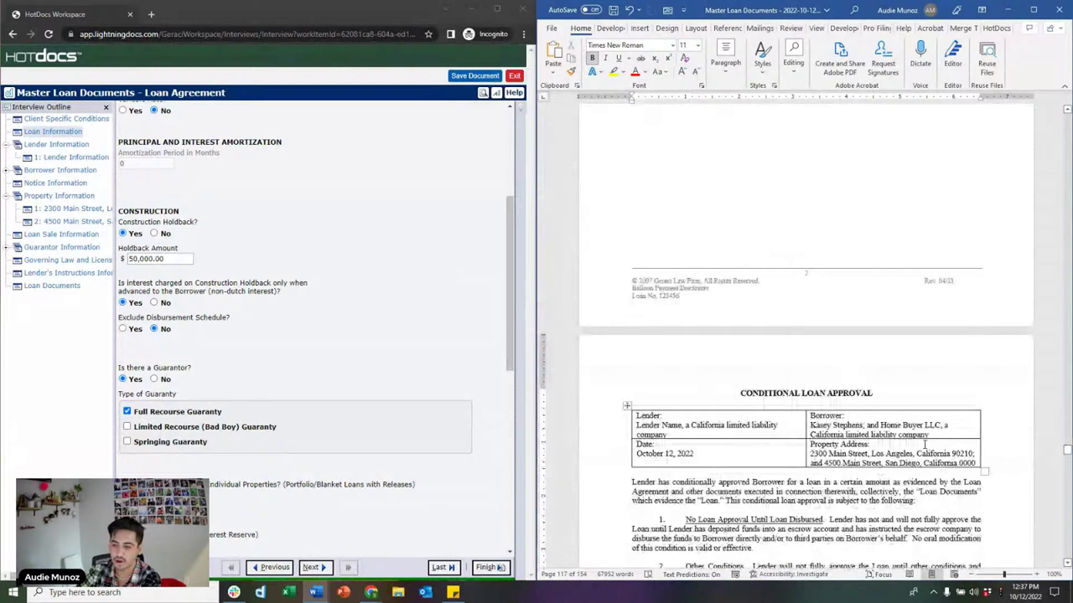
{"action": "scroll", "coordinate": [924, 443], "scroll_direction": "down", "scroll_amount": 2}
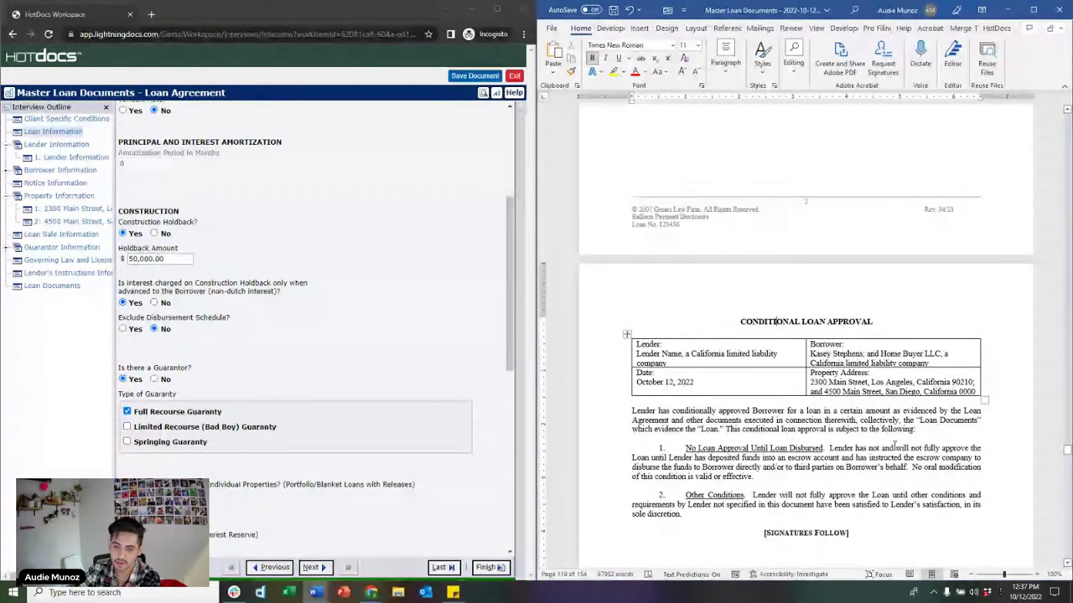
{"action": "scroll", "coordinate": [895, 449], "scroll_direction": "down", "scroll_amount": 1}
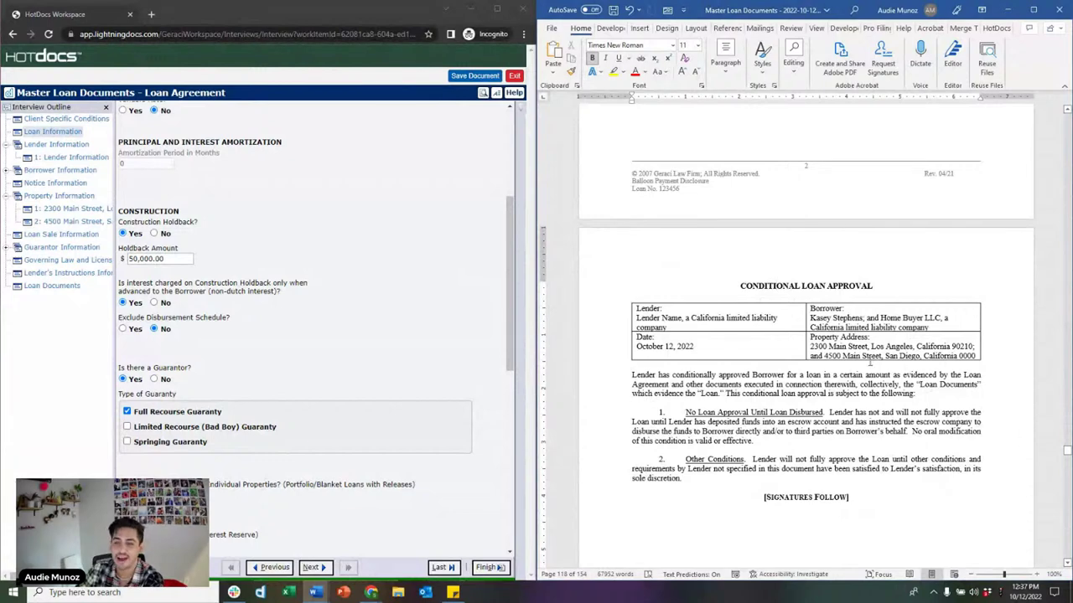
{"action": "scroll", "coordinate": [983, 364], "scroll_direction": "down", "scroll_amount": 3}
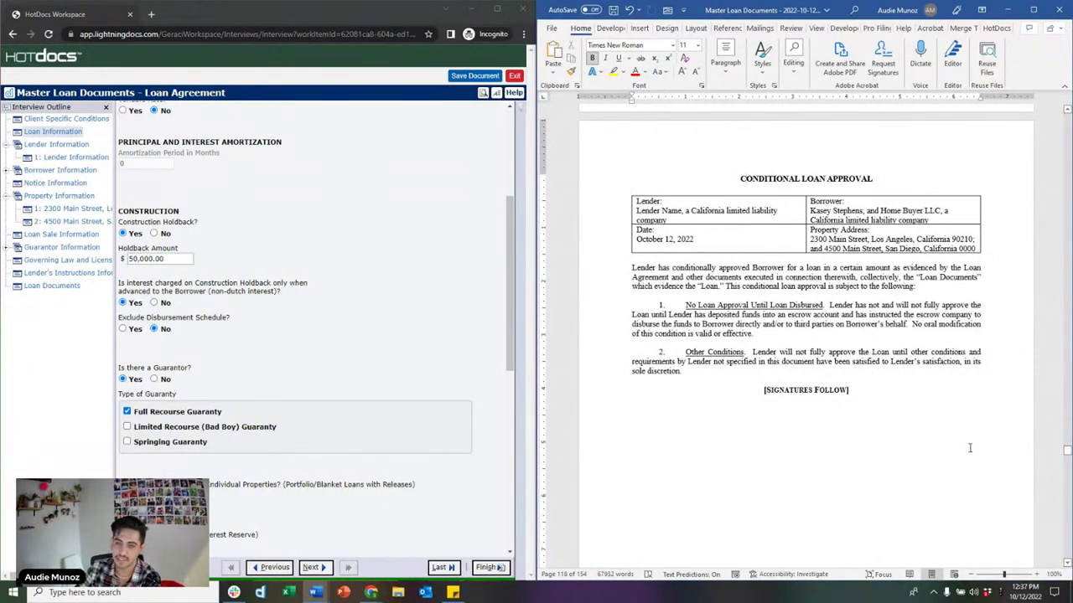
{"action": "scroll", "coordinate": [954, 424], "scroll_direction": "down", "scroll_amount": 10}
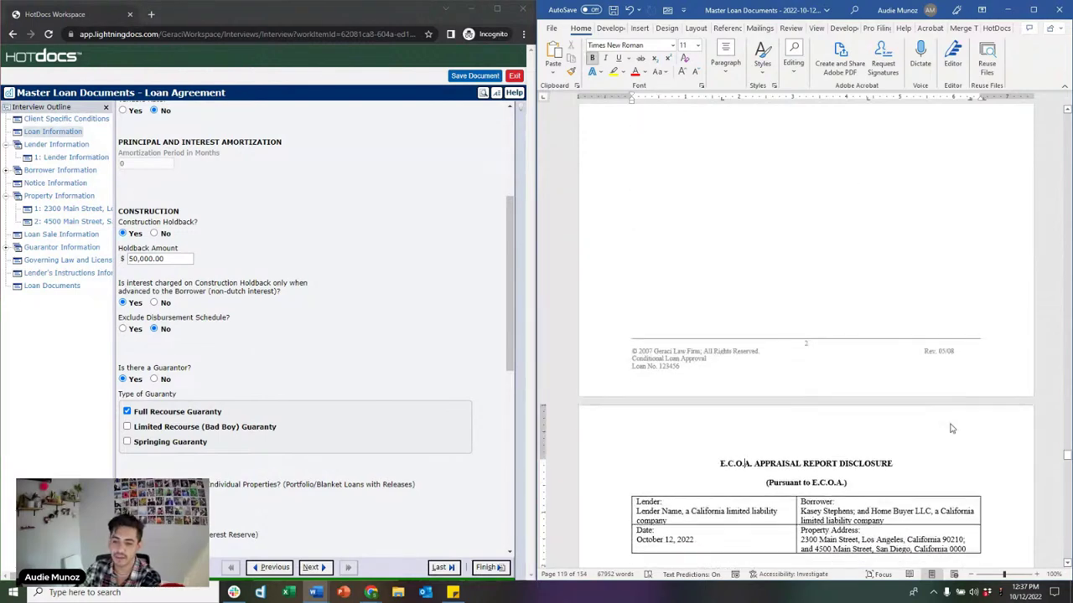
{"action": "scroll", "coordinate": [948, 430], "scroll_direction": "down", "scroll_amount": 6}
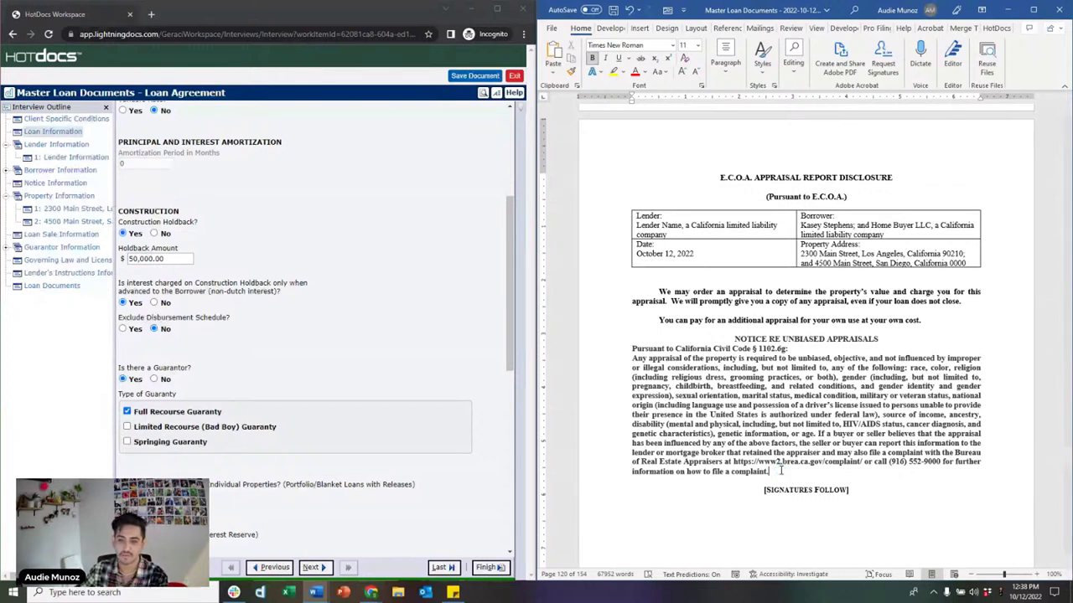
Step: Highlight the whole Notice Re Unbiased Appraisals passage yellow from the mini toolbar
{"action": "left_click_drag", "start_coordinate": [781, 475], "coordinate": [650, 337]}
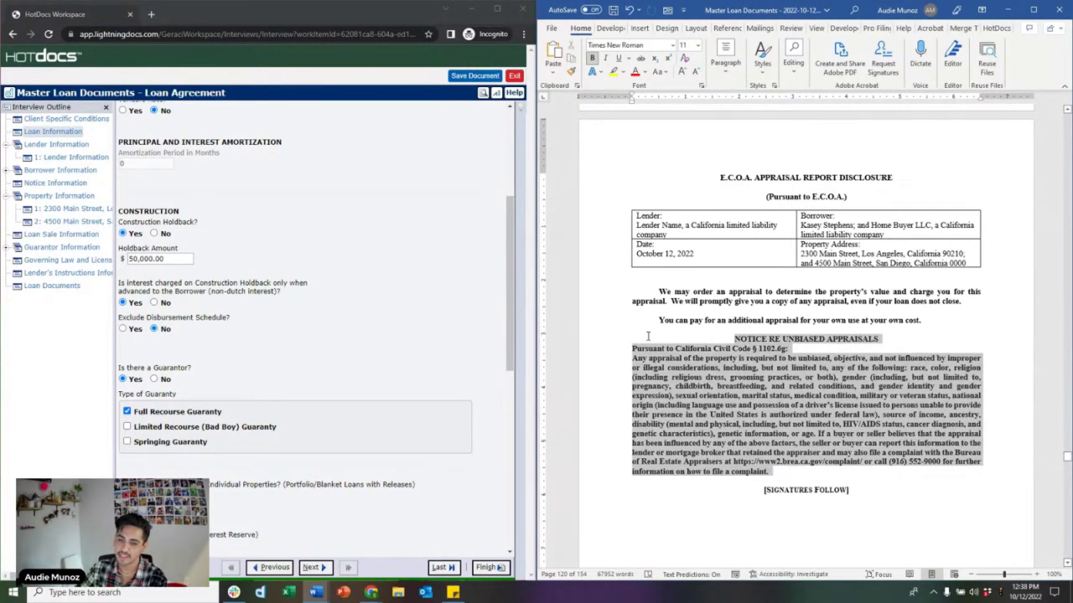
{"action": "left_click", "coordinate": [691, 316]}
{"action": "left_click", "coordinate": [702, 378]}
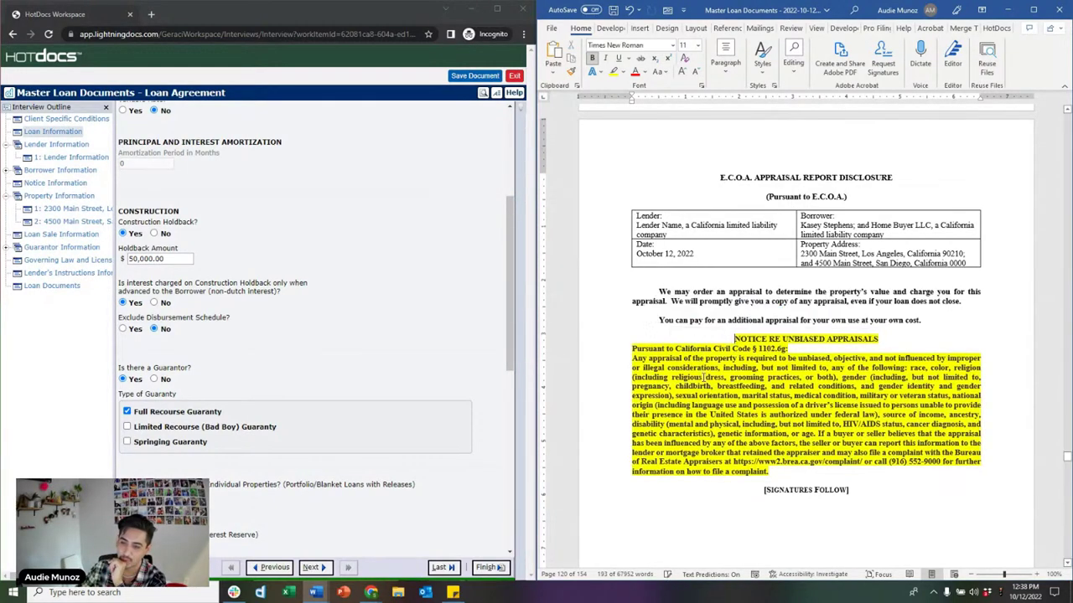
{"action": "scroll", "coordinate": [734, 405], "scroll_direction": "down", "scroll_amount": 15}
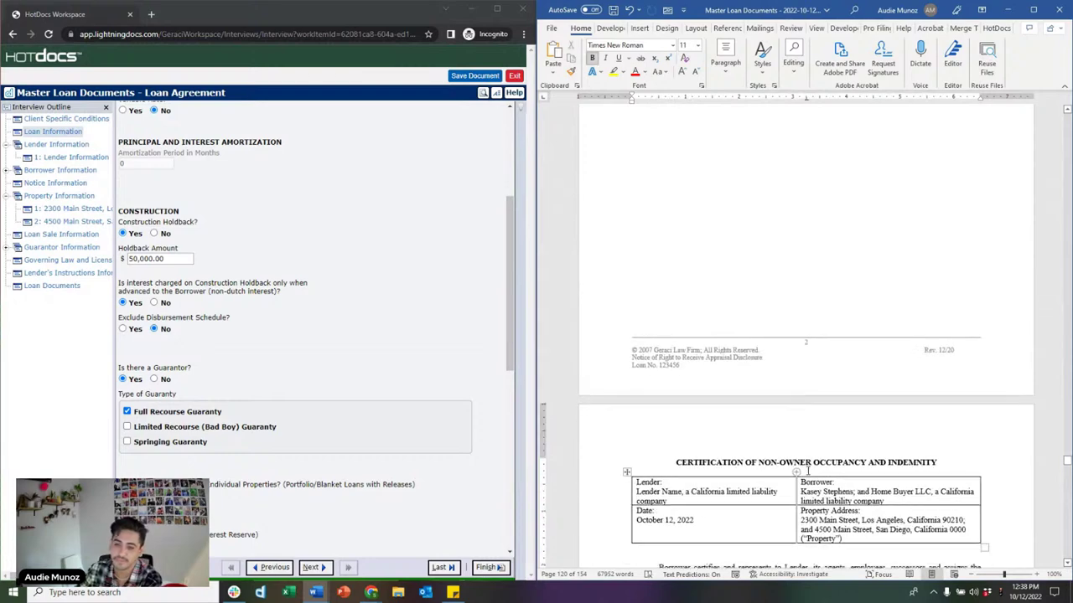
{"action": "scroll", "coordinate": [843, 473], "scroll_direction": "up", "scroll_amount": 3}
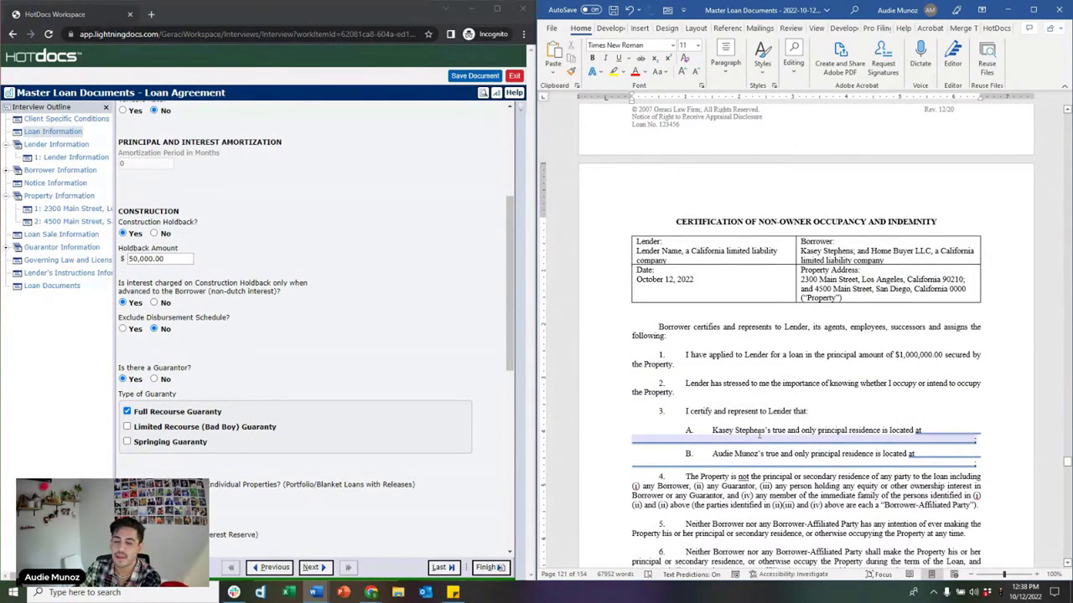
Step: Read through the Non-Owner Occupancy certification and the Business Purpose table
{"action": "scroll", "coordinate": [832, 451], "scroll_direction": "down", "scroll_amount": 1}
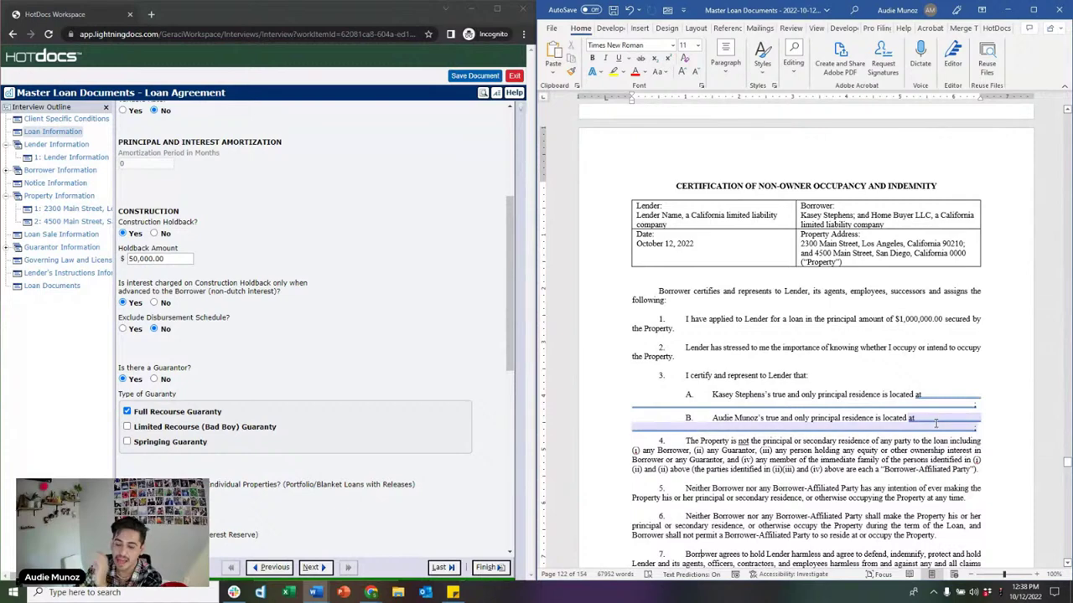
{"action": "scroll", "coordinate": [935, 424], "scroll_direction": "down", "scroll_amount": 1}
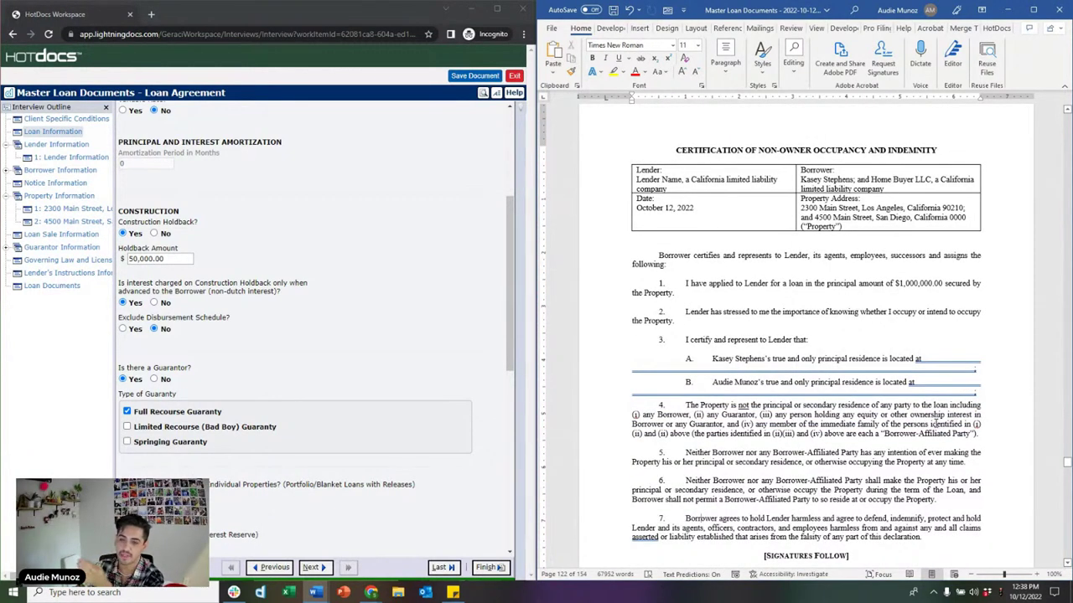
{"action": "scroll", "coordinate": [928, 374], "scroll_direction": "down", "scroll_amount": 1}
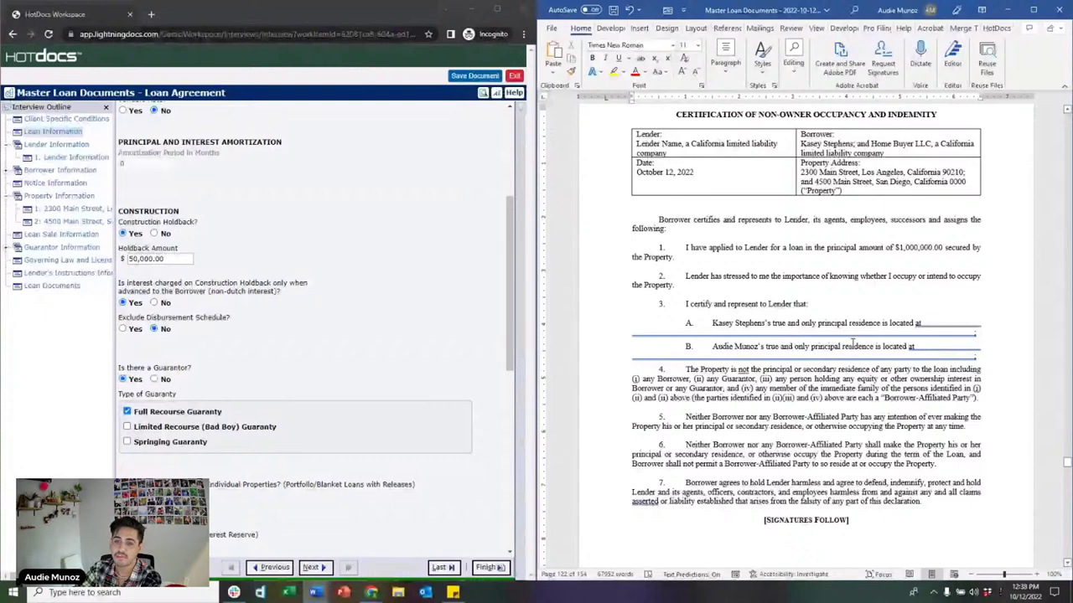
{"action": "scroll", "coordinate": [853, 342], "scroll_direction": "down", "scroll_amount": 10}
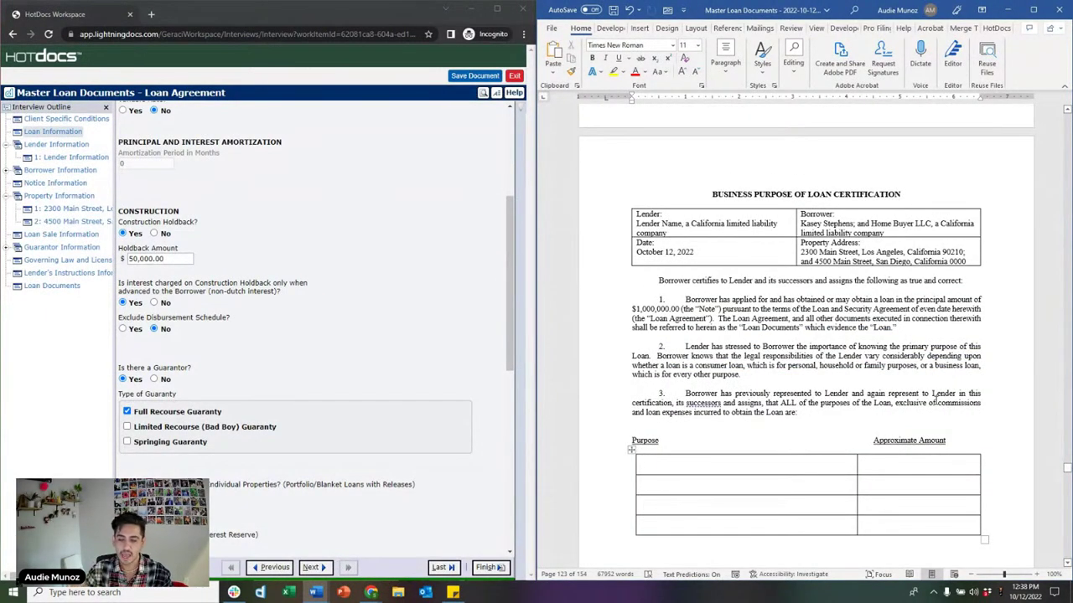
{"action": "scroll", "coordinate": [787, 391], "scroll_direction": "down", "scroll_amount": 2}
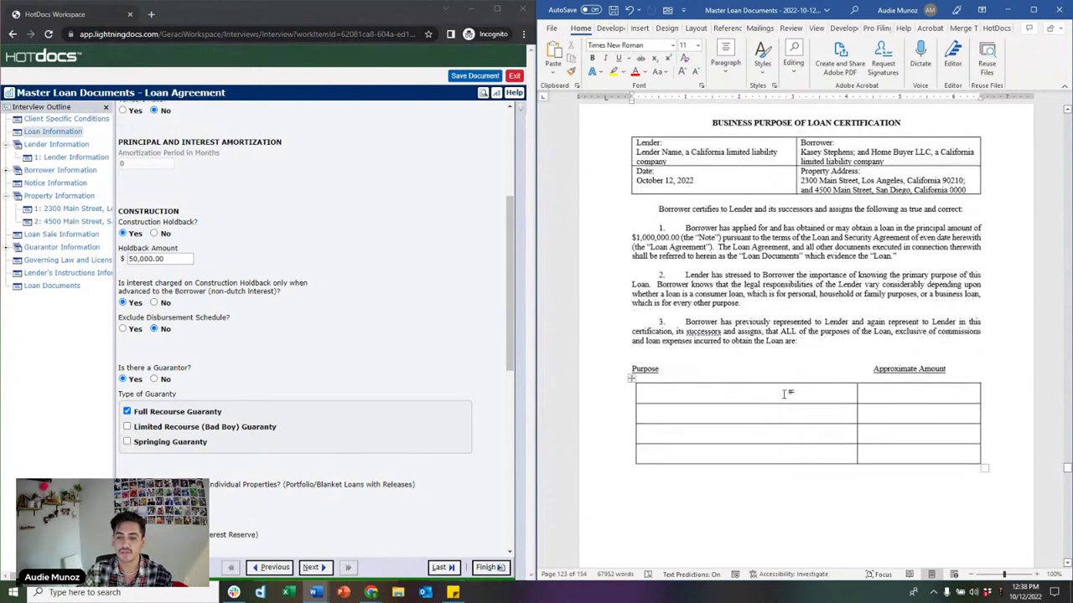
{"action": "left_click", "coordinate": [785, 393]}
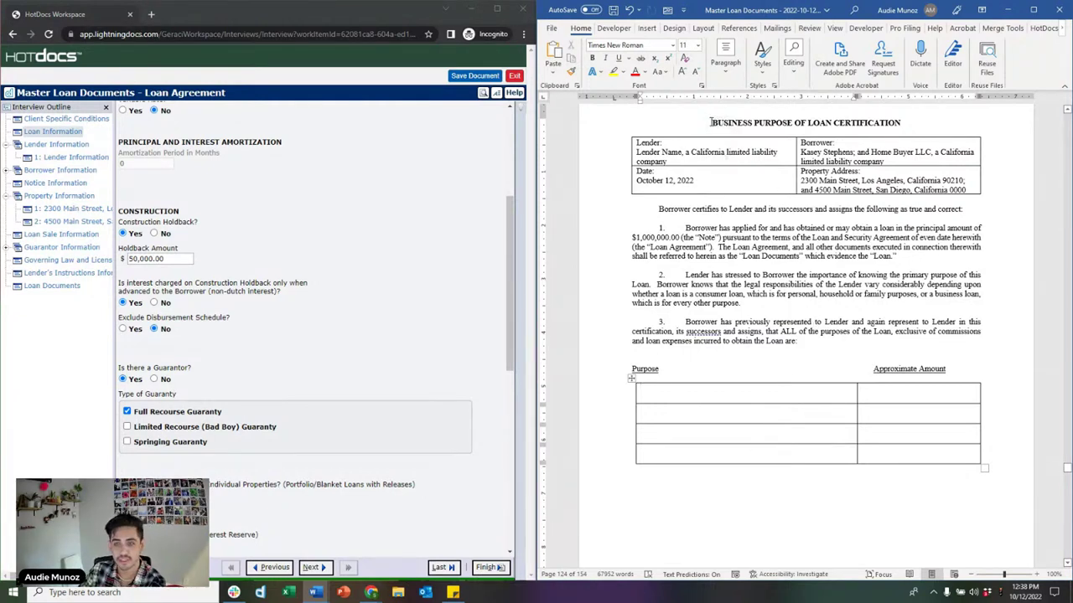
{"action": "left_click", "coordinate": [711, 122]}
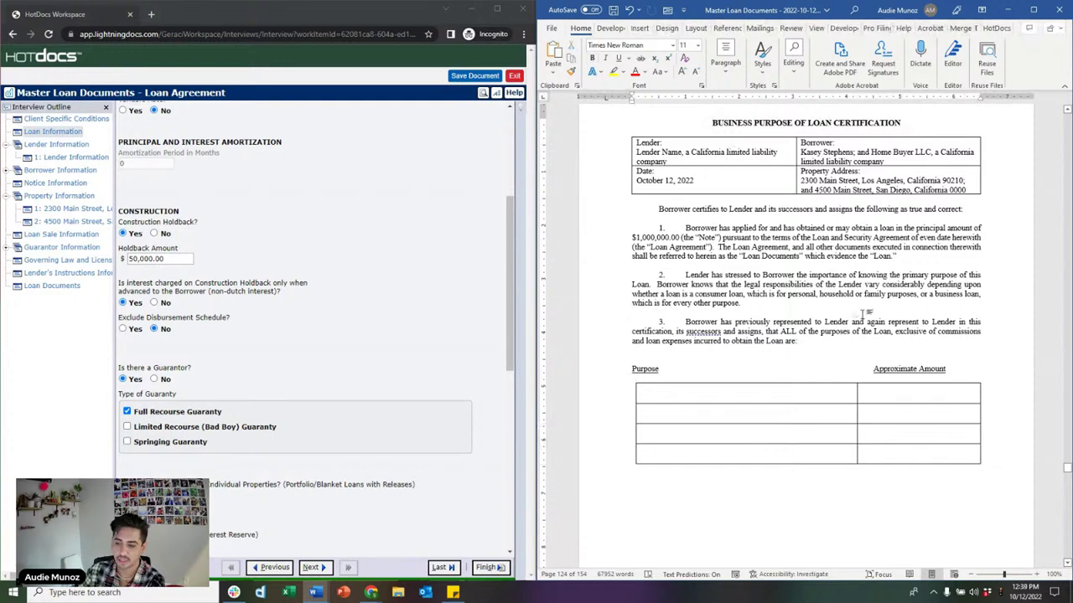
Step: Reach the Entity Certificate and expand Borrower Information in the HotDocs outline
{"action": "scroll", "coordinate": [863, 315], "scroll_direction": "down", "scroll_amount": 3}
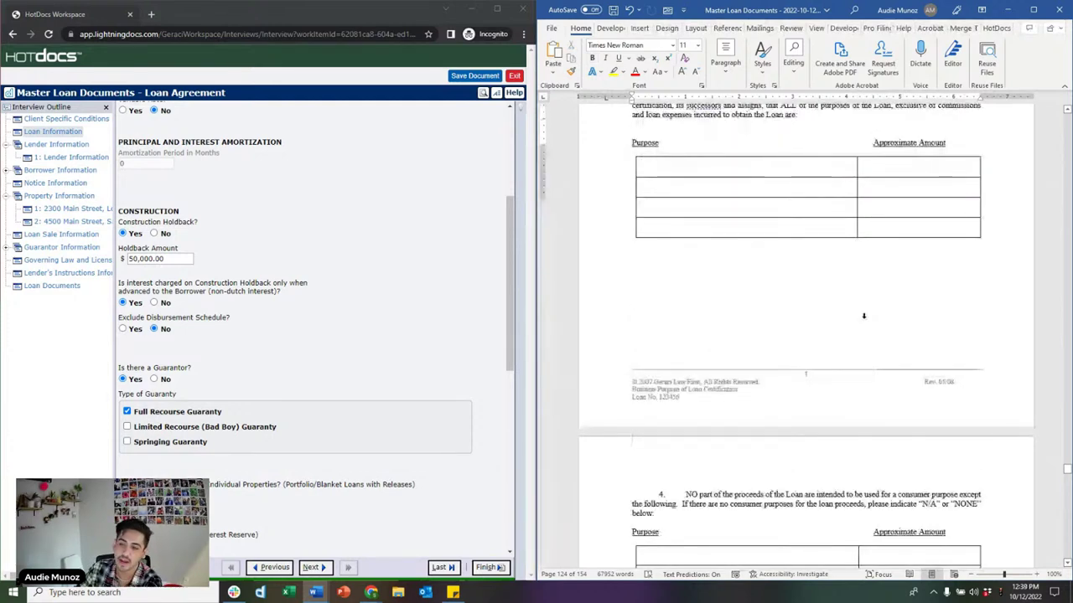
{"action": "scroll", "coordinate": [863, 315], "scroll_direction": "down", "scroll_amount": 15}
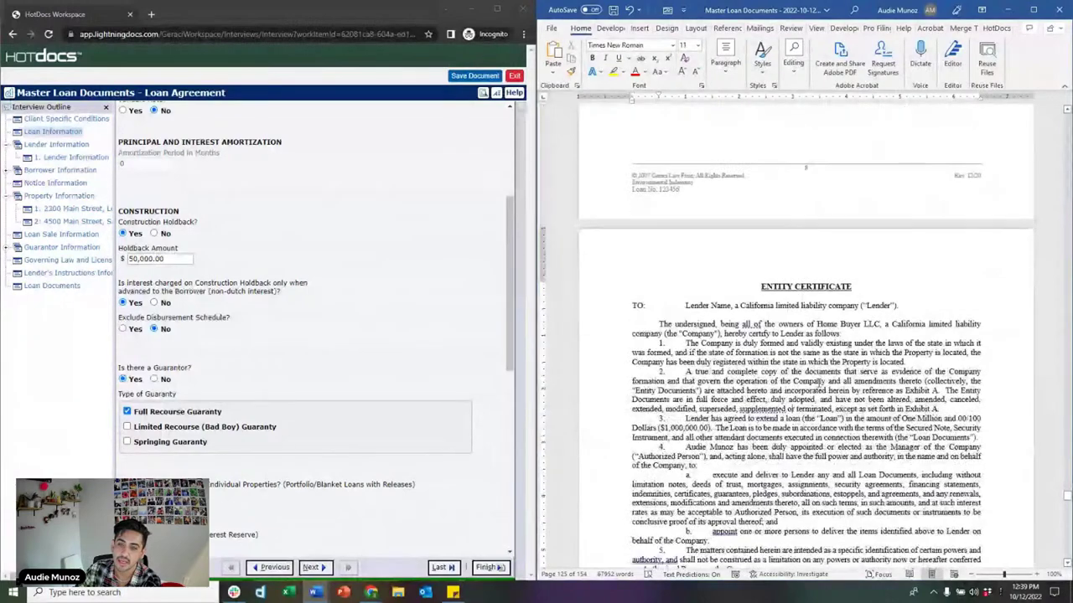
{"action": "scroll", "coordinate": [819, 383], "scroll_direction": "down", "scroll_amount": 6}
{"action": "scroll", "coordinate": [819, 383], "scroll_direction": "up", "scroll_amount": 4}
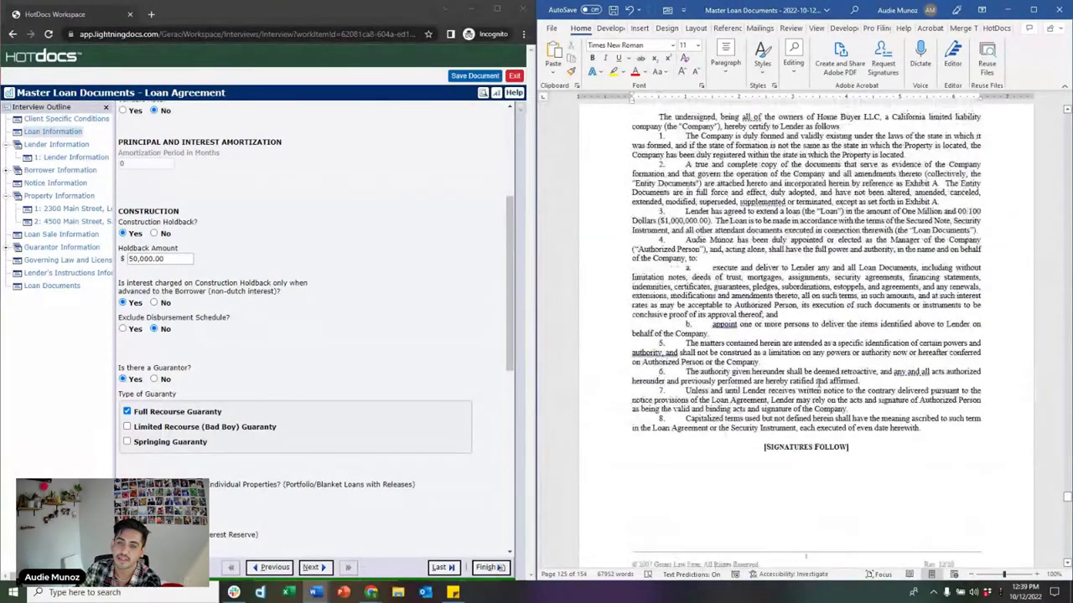
{"action": "left_click", "coordinate": [90, 170]}
Step: Open the Home Buyer LLC borrower answers and highlight the manager's name yellow in Word
{"action": "left_click", "coordinate": [77, 196]}
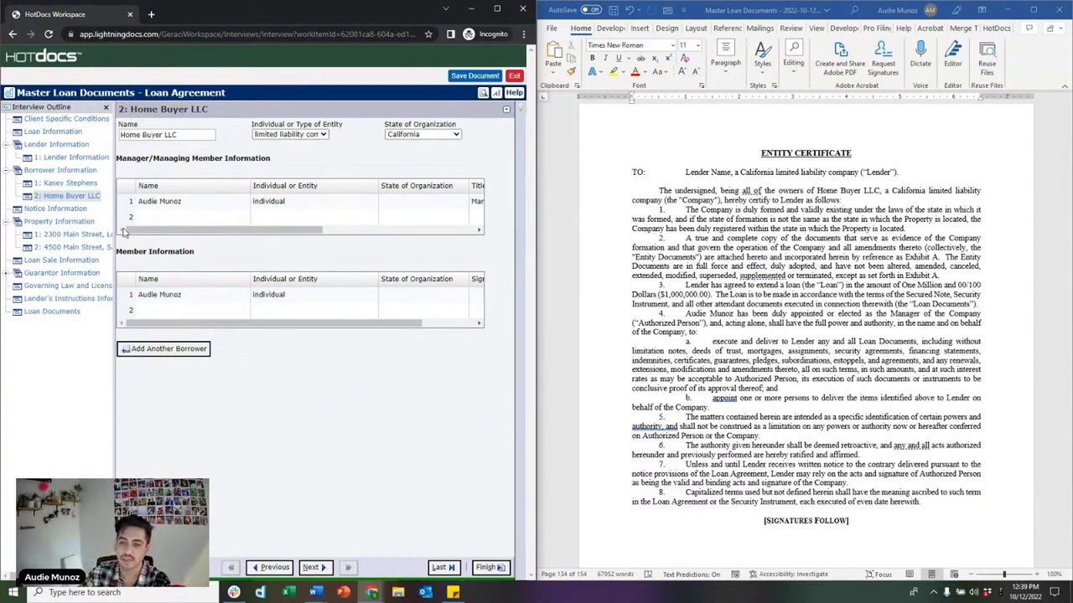
{"action": "left_click", "coordinate": [719, 298]}
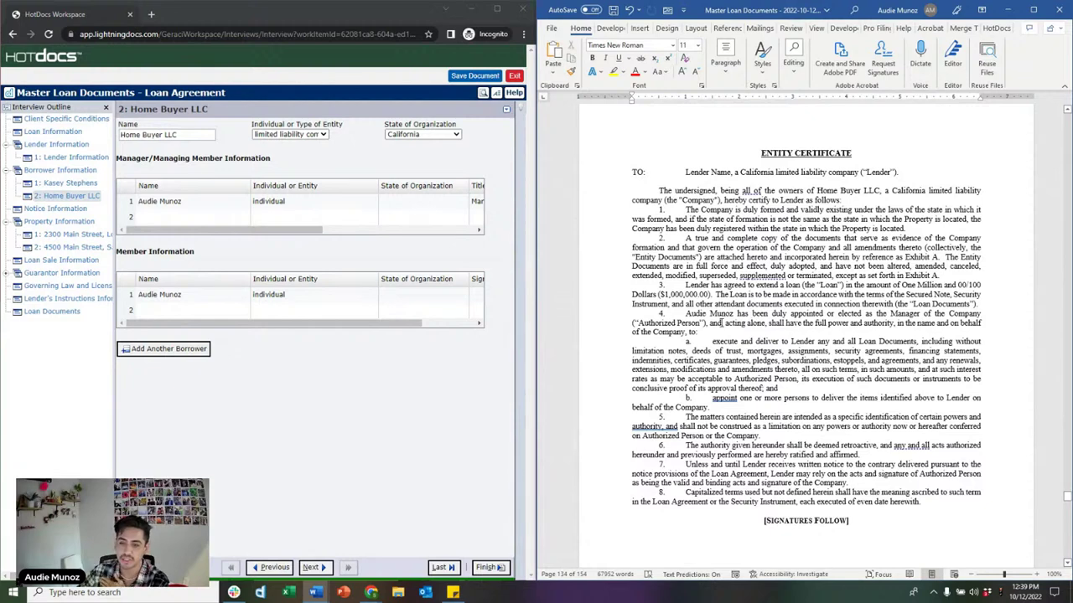
{"action": "left_click_drag", "start_coordinate": [709, 313], "coordinate": [735, 314]}
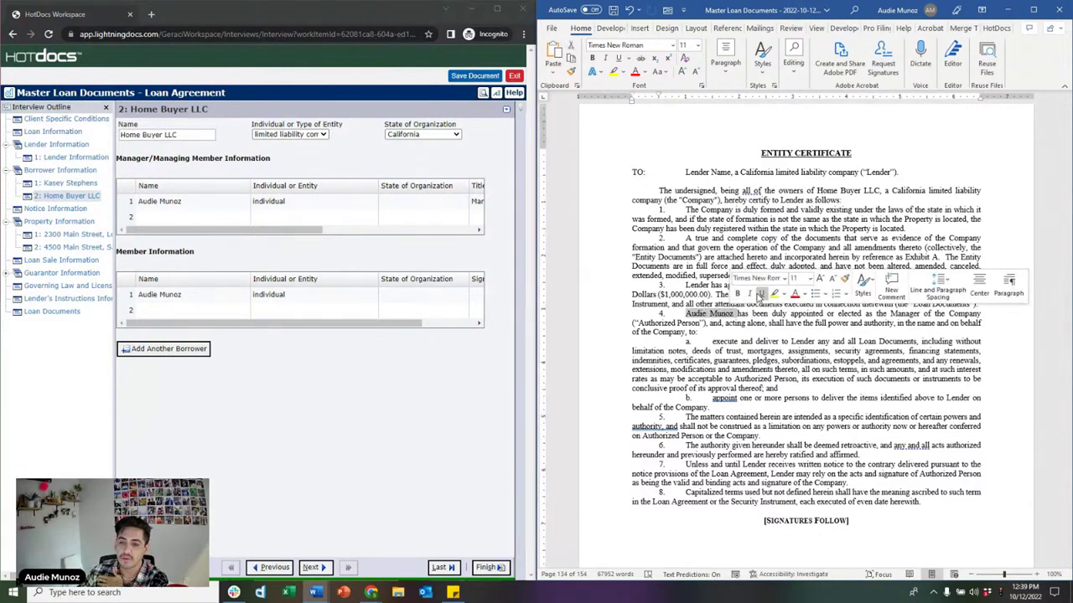
{"action": "left_click", "coordinate": [903, 322]}
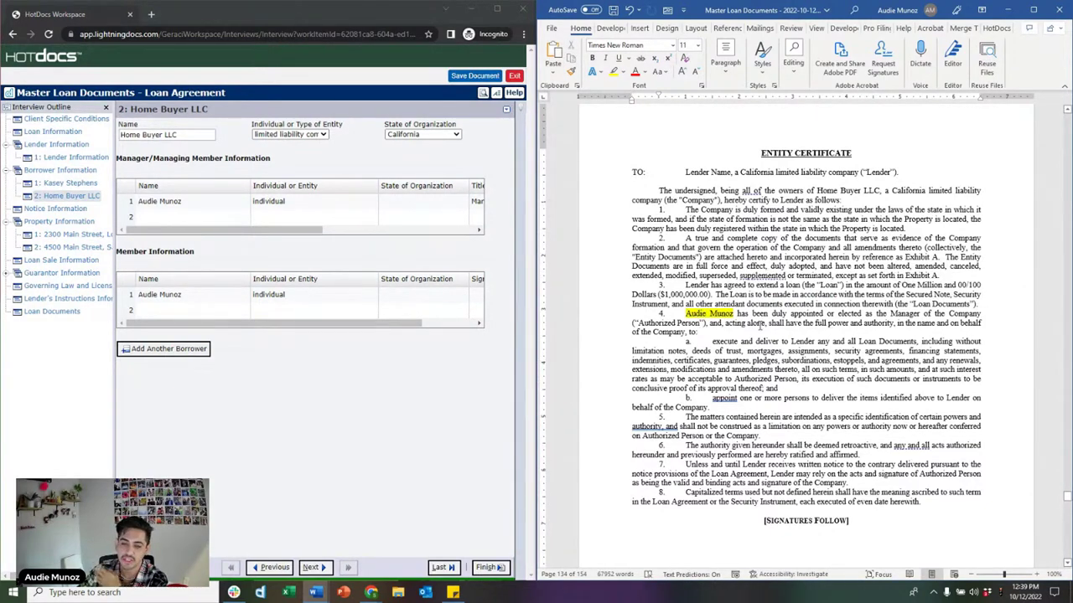
Step: Highlight the One Million and 00/100 Dollars ($1,000,000.00) loan amount in yellow
{"action": "scroll", "coordinate": [784, 354], "scroll_direction": "down", "scroll_amount": 1}
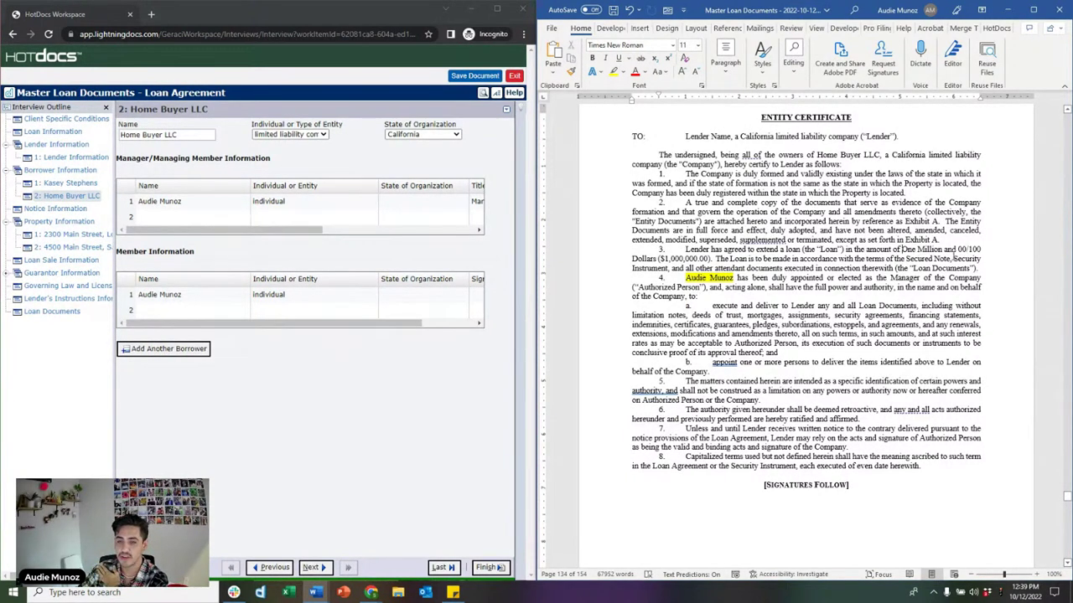
{"action": "left_click_drag", "start_coordinate": [901, 249], "coordinate": [716, 258]}
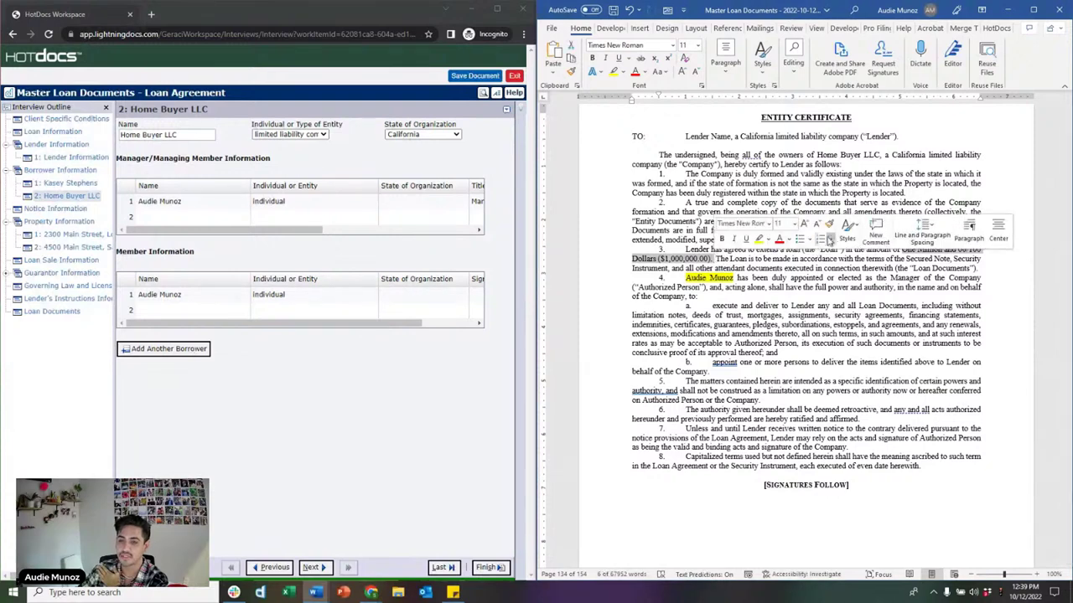
{"action": "left_click", "coordinate": [762, 243]}
{"action": "left_click_drag", "start_coordinate": [818, 154], "coordinate": [840, 164]}
{"action": "left_click", "coordinate": [828, 193]}
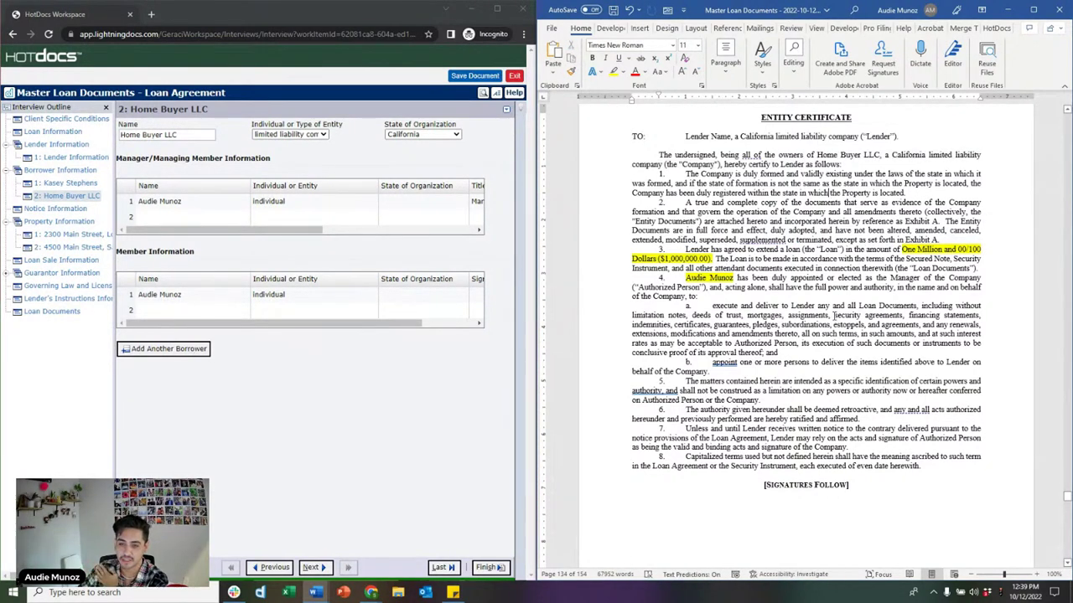
{"action": "scroll", "coordinate": [799, 405], "scroll_direction": "down", "scroll_amount": 10}
Step: Check the owners' signature block and Fair Lending Notice, jumping ahead to the ACH authorization page
{"action": "scroll", "coordinate": [799, 404], "scroll_direction": "down", "scroll_amount": 1}
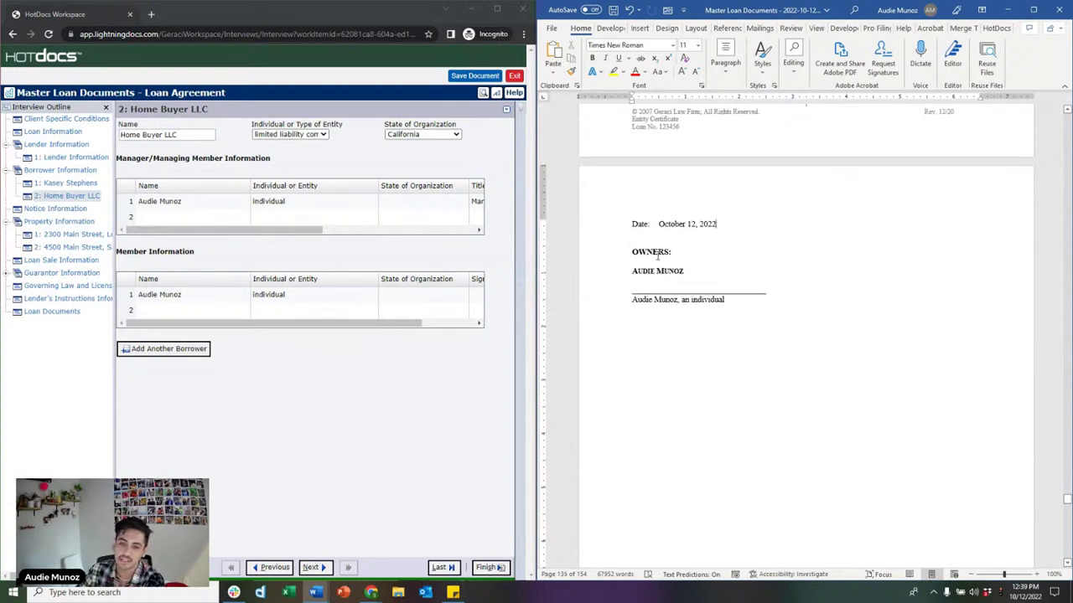
{"action": "scroll", "coordinate": [828, 384], "scroll_direction": "up", "scroll_amount": 2}
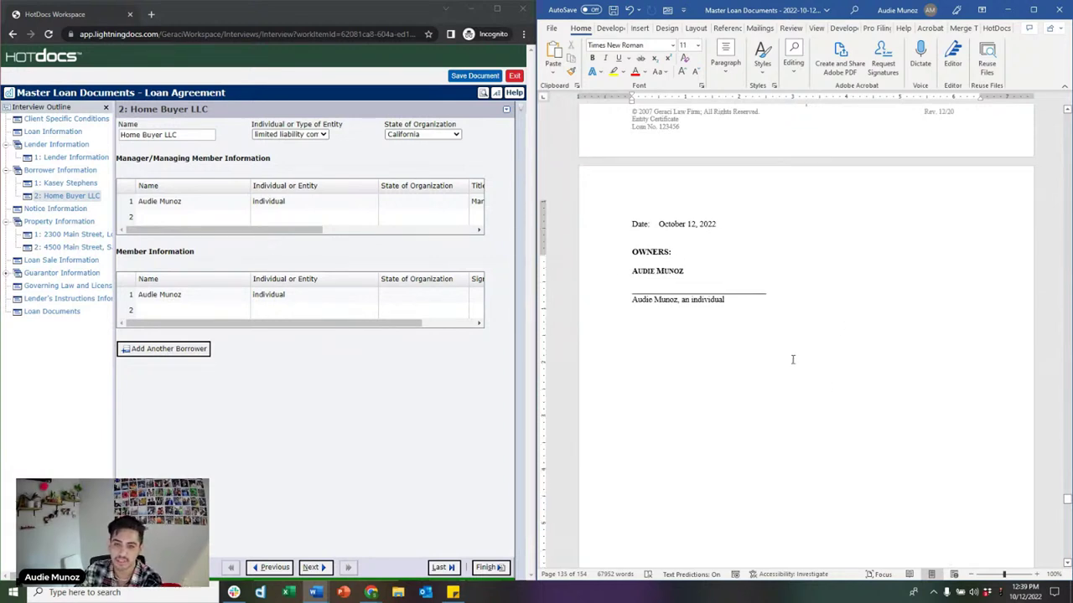
{"action": "left_click", "coordinate": [636, 344]}
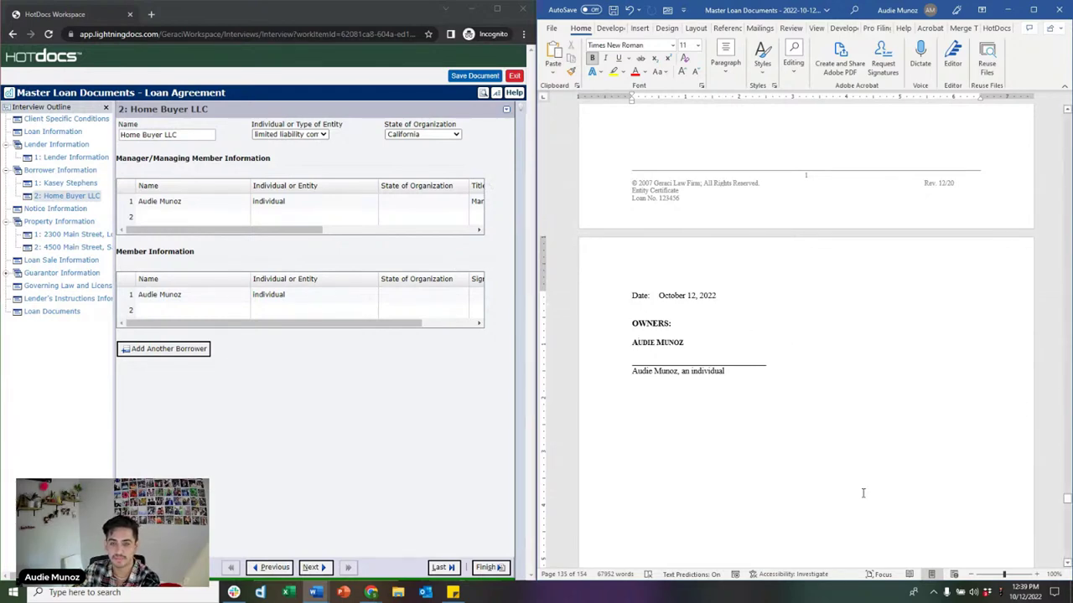
{"action": "scroll", "coordinate": [863, 493], "scroll_direction": "down", "scroll_amount": 15}
{"action": "scroll", "coordinate": [863, 493], "scroll_direction": "down", "scroll_amount": 3}
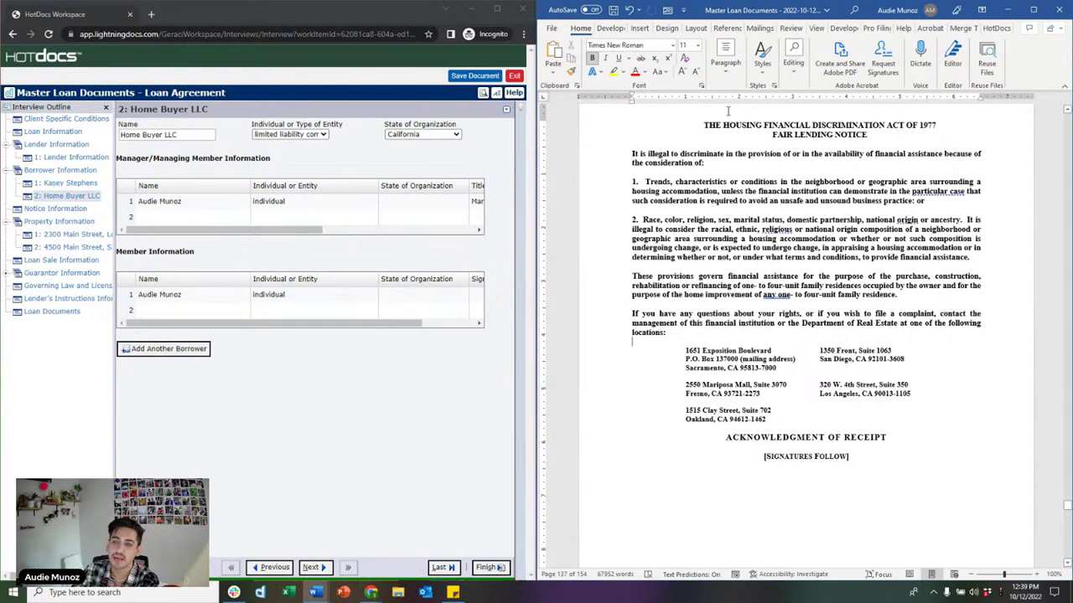
{"action": "left_click_drag", "start_coordinate": [704, 125], "coordinate": [867, 139]}
{"action": "left_click", "coordinate": [913, 303]}
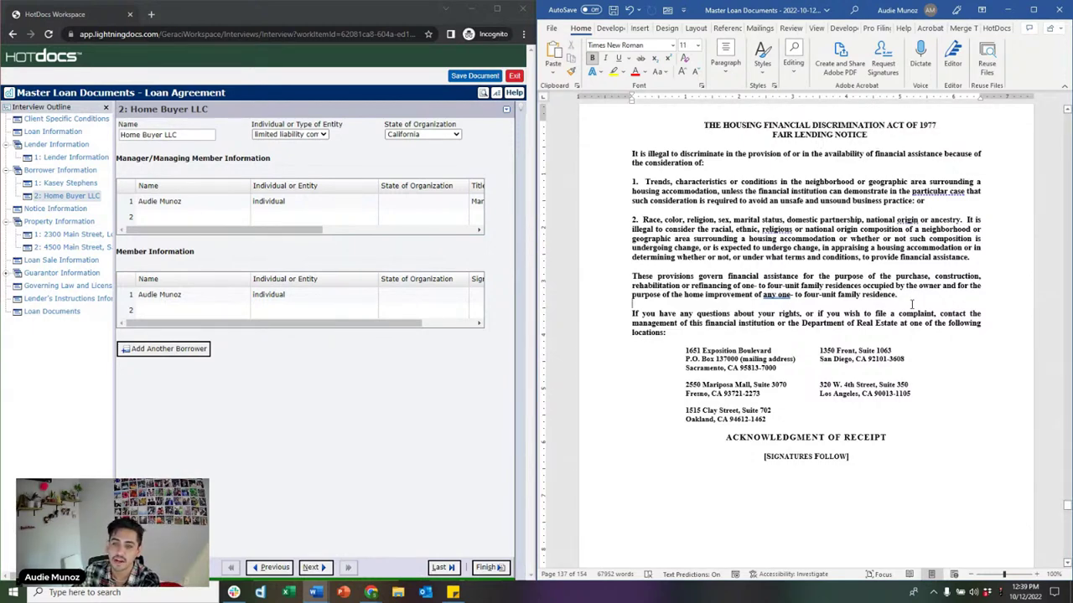
{"action": "key", "text": "ctrl+Page_Down"}
{"action": "key", "text": "ctrl+Page_Down"}
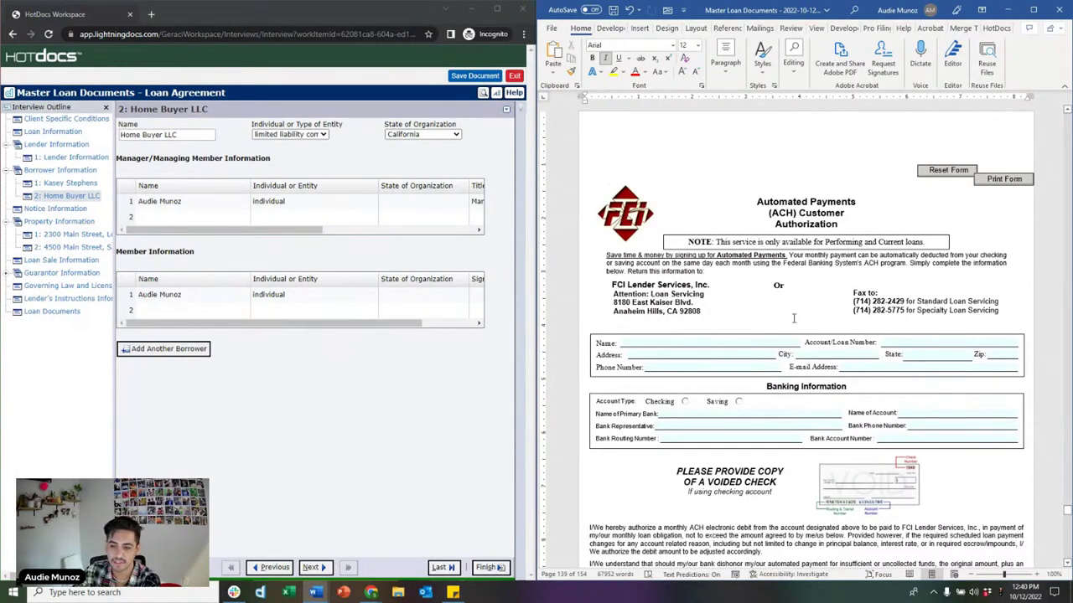
Step: Review the Allonge title and ASSIGNOR lines
{"action": "scroll", "coordinate": [831, 460], "scroll_direction": "down", "scroll_amount": 10}
{"action": "scroll", "coordinate": [831, 460], "scroll_direction": "down", "scroll_amount": 10}
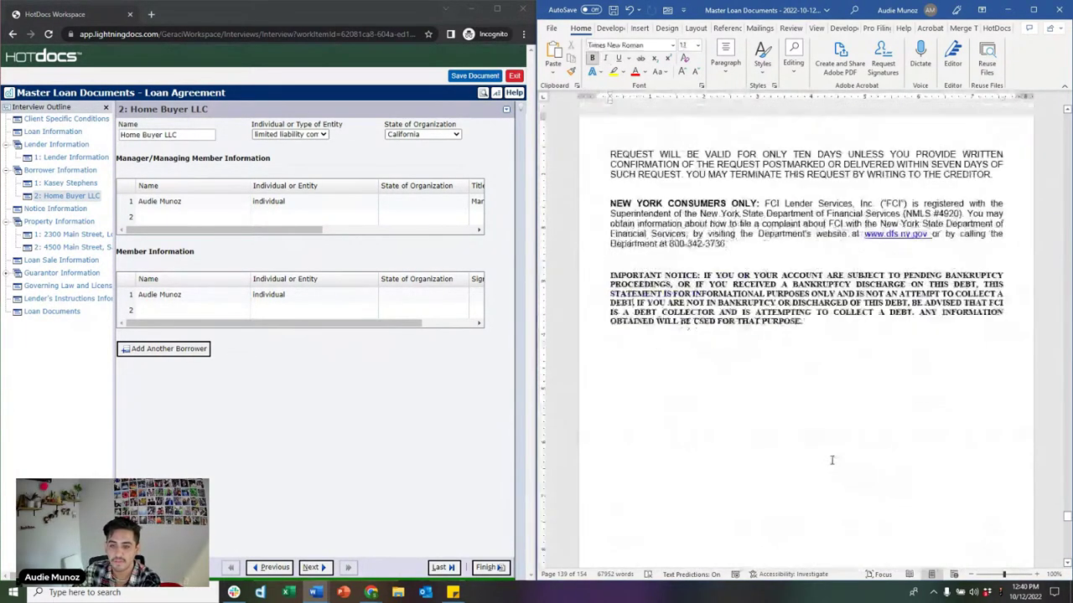
{"action": "scroll", "coordinate": [853, 461], "scroll_direction": "up", "scroll_amount": 3}
{"action": "left_click", "coordinate": [853, 461]}
{"action": "scroll", "coordinate": [853, 461], "scroll_direction": "up", "scroll_amount": 2}
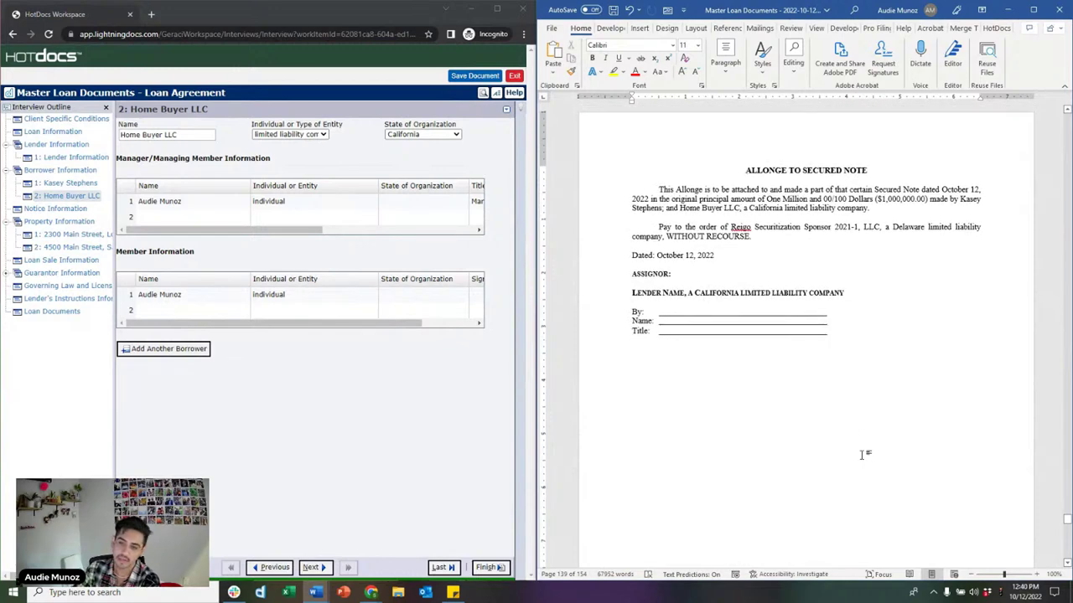
{"action": "left_click", "coordinate": [905, 314]}
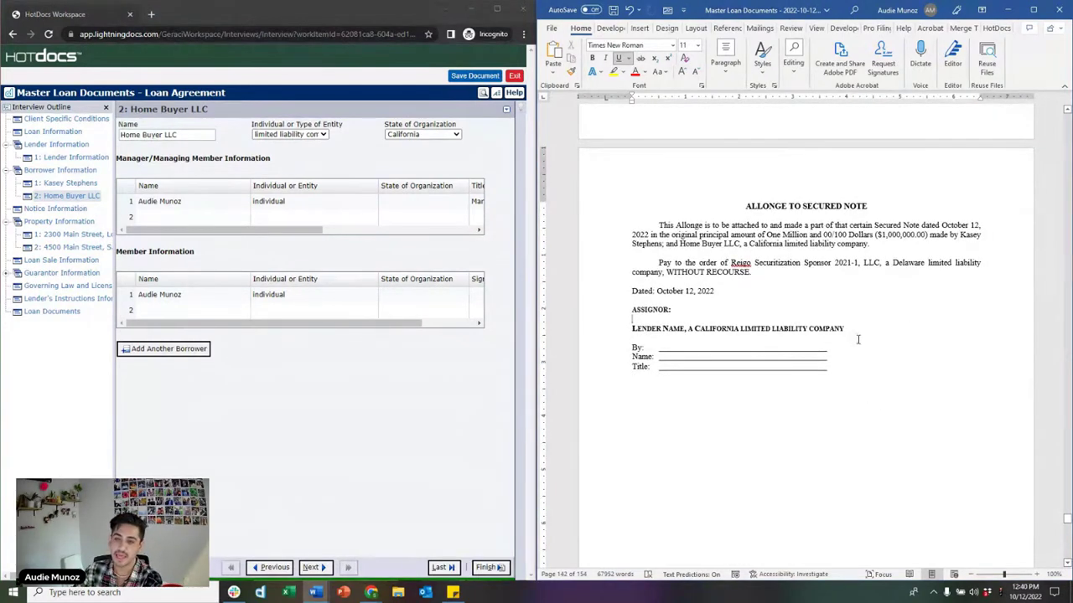
{"action": "scroll", "coordinate": [850, 340], "scroll_direction": "down", "scroll_amount": 15}
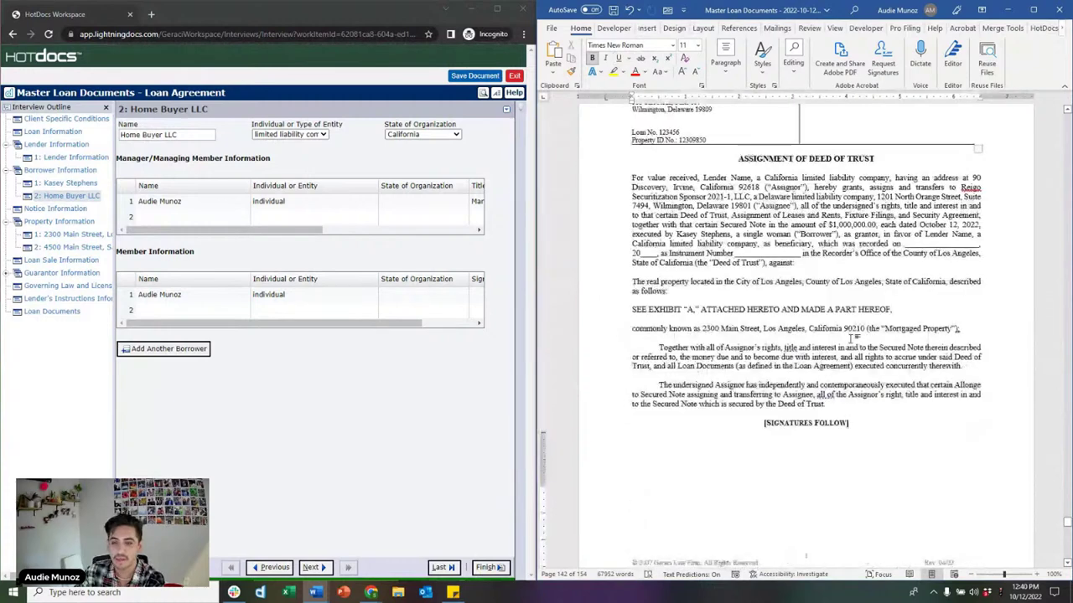
{"action": "scroll", "coordinate": [850, 340], "scroll_direction": "up", "scroll_amount": 4}
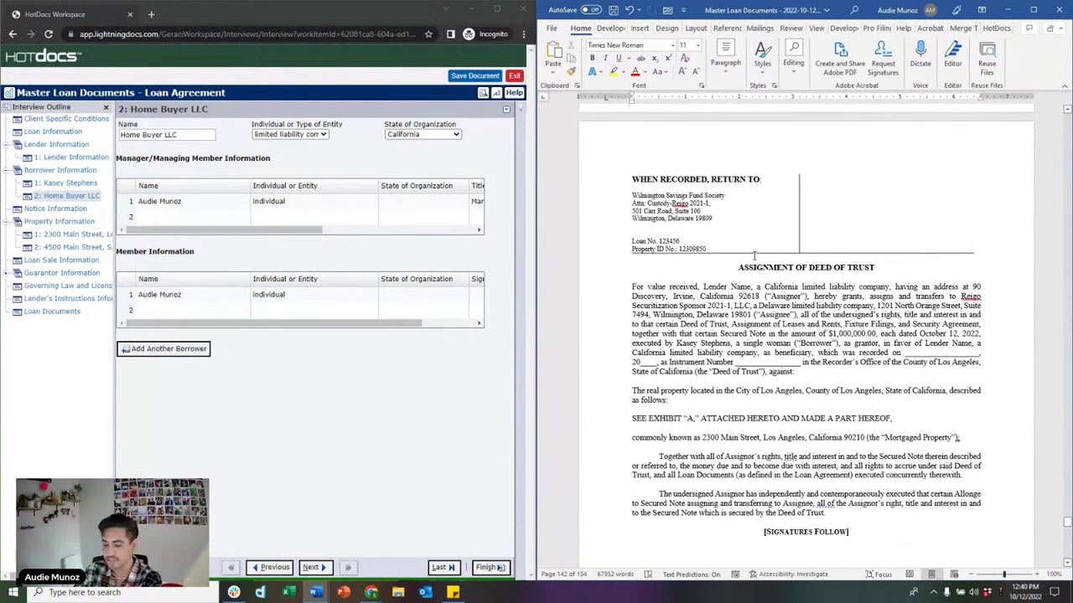
Step: Scroll through the following pages checking their filled-in values
{"action": "scroll", "coordinate": [922, 377], "scroll_direction": "down", "scroll_amount": 20}
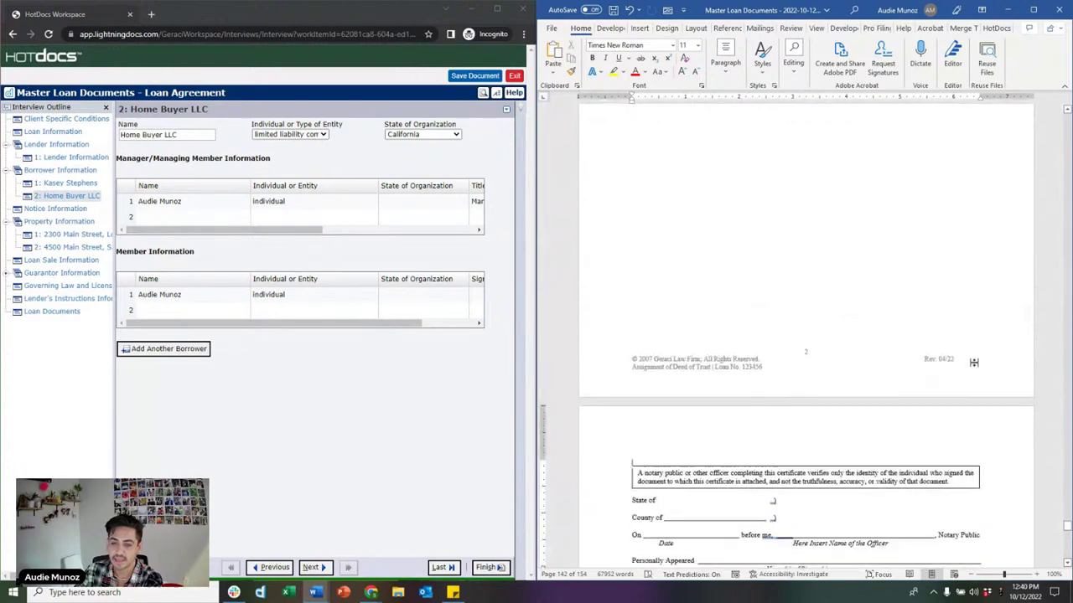
{"action": "scroll", "coordinate": [943, 478], "scroll_direction": "down", "scroll_amount": 10}
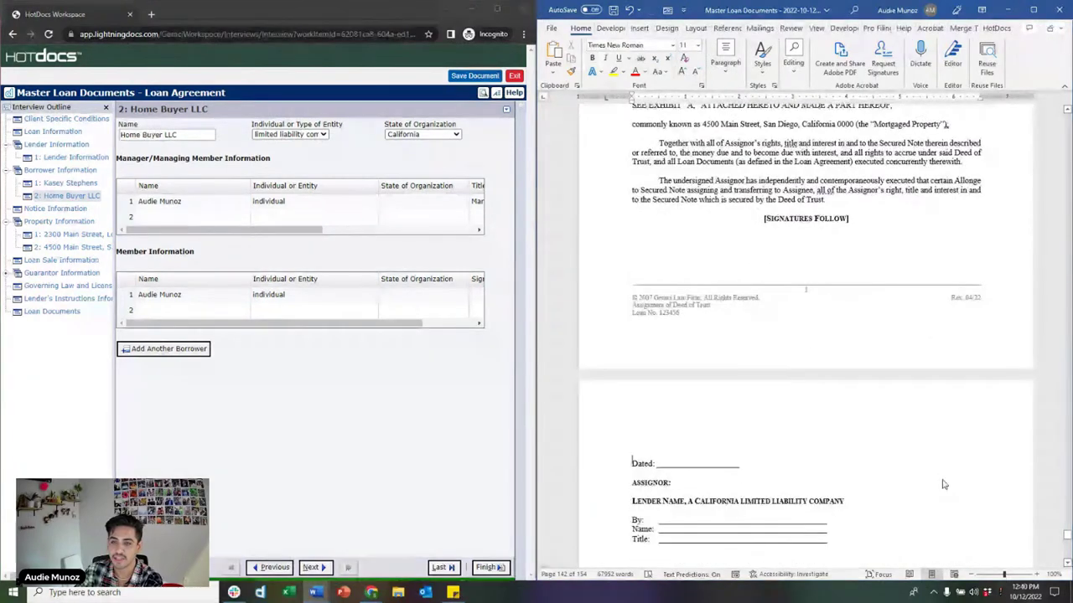
{"action": "scroll", "coordinate": [942, 478], "scroll_direction": "up", "scroll_amount": 5}
{"action": "scroll", "coordinate": [898, 369], "scroll_direction": "down", "scroll_amount": 20}
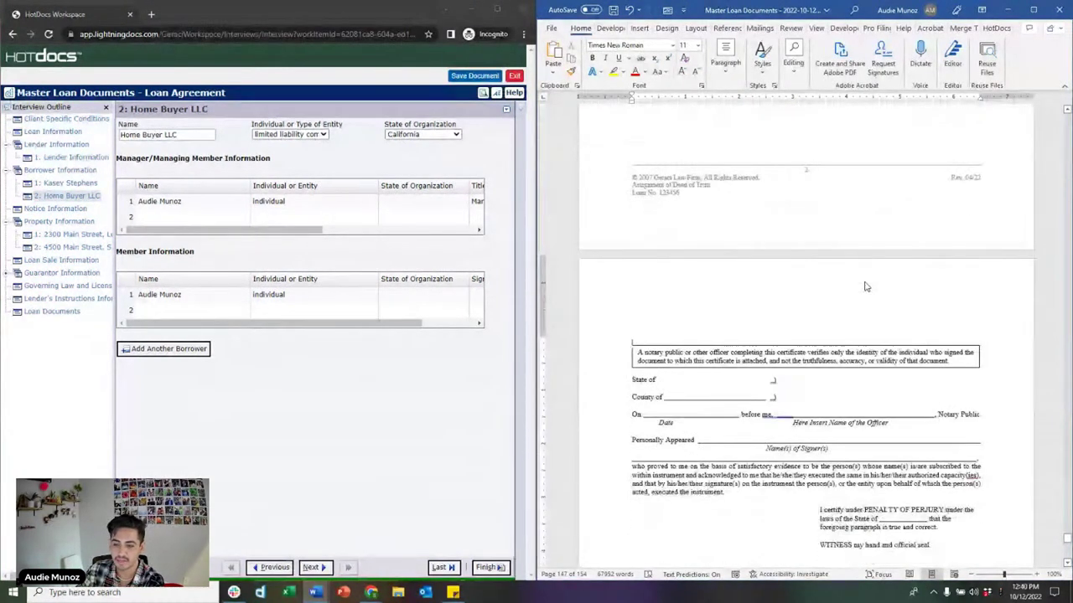
{"action": "scroll", "coordinate": [898, 369], "scroll_direction": "down", "scroll_amount": 20}
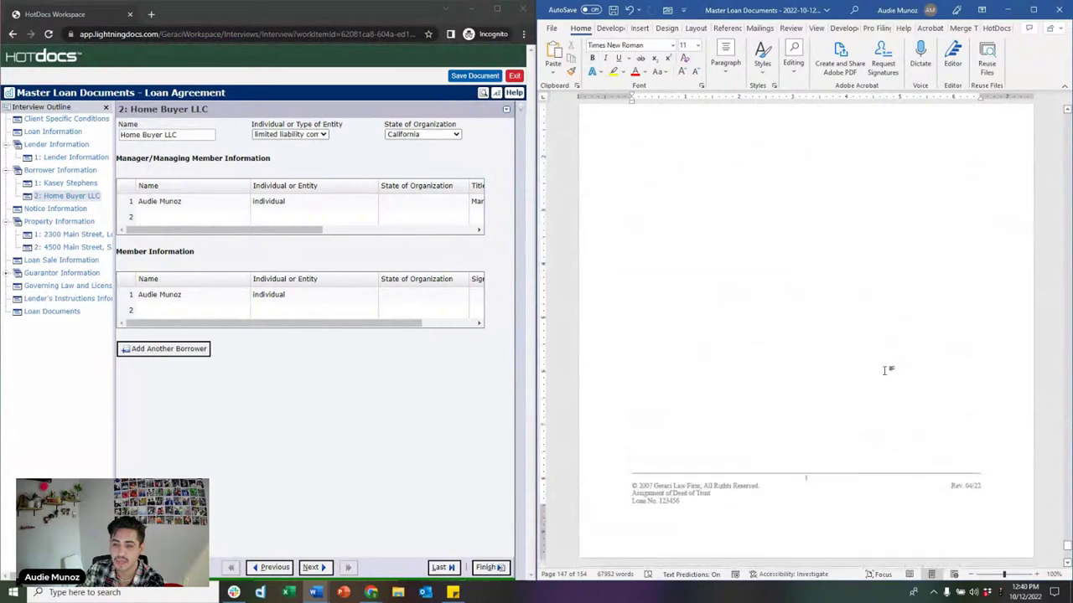
{"action": "scroll", "coordinate": [892, 376], "scroll_direction": "up", "scroll_amount": 10}
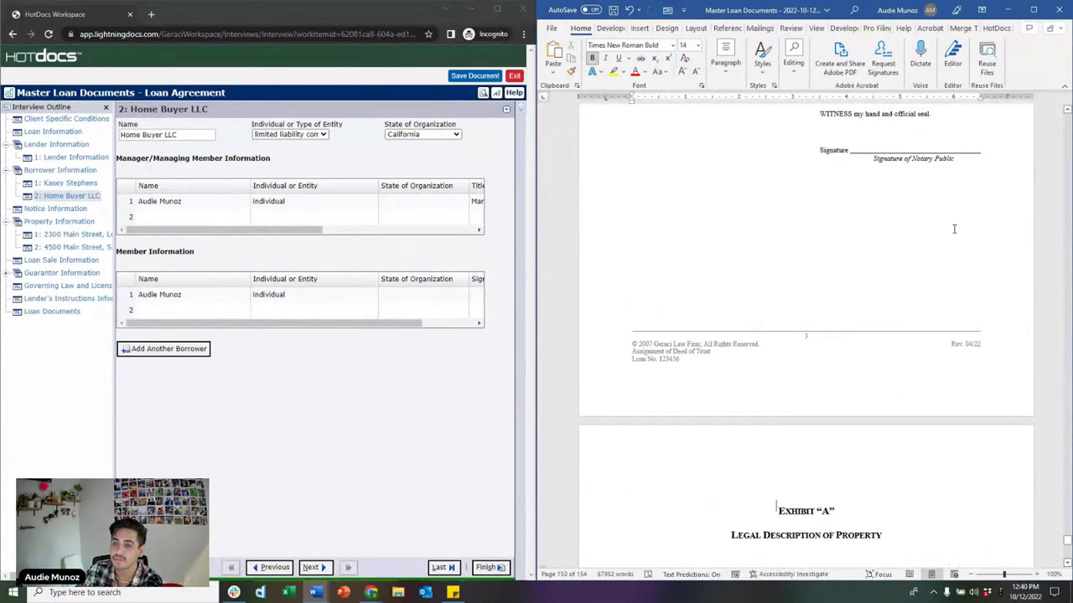
{"action": "scroll", "coordinate": [956, 228], "scroll_direction": "up", "scroll_amount": 10}
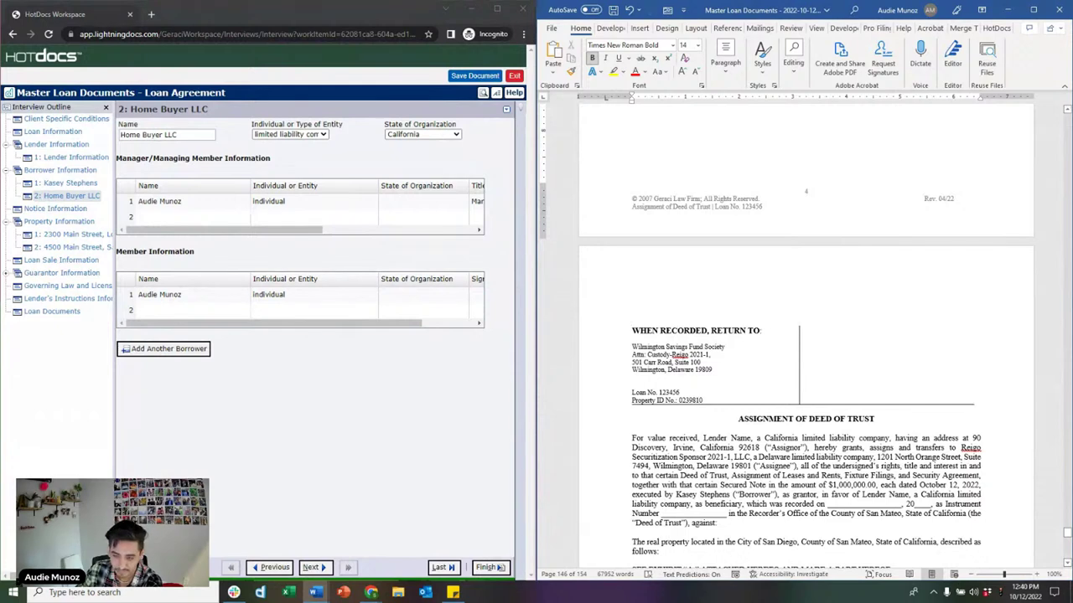
{"action": "scroll", "coordinate": [988, 371], "scroll_direction": "up", "scroll_amount": 10}
{"action": "scroll", "coordinate": [989, 369], "scroll_direction": "down", "scroll_amount": 5}
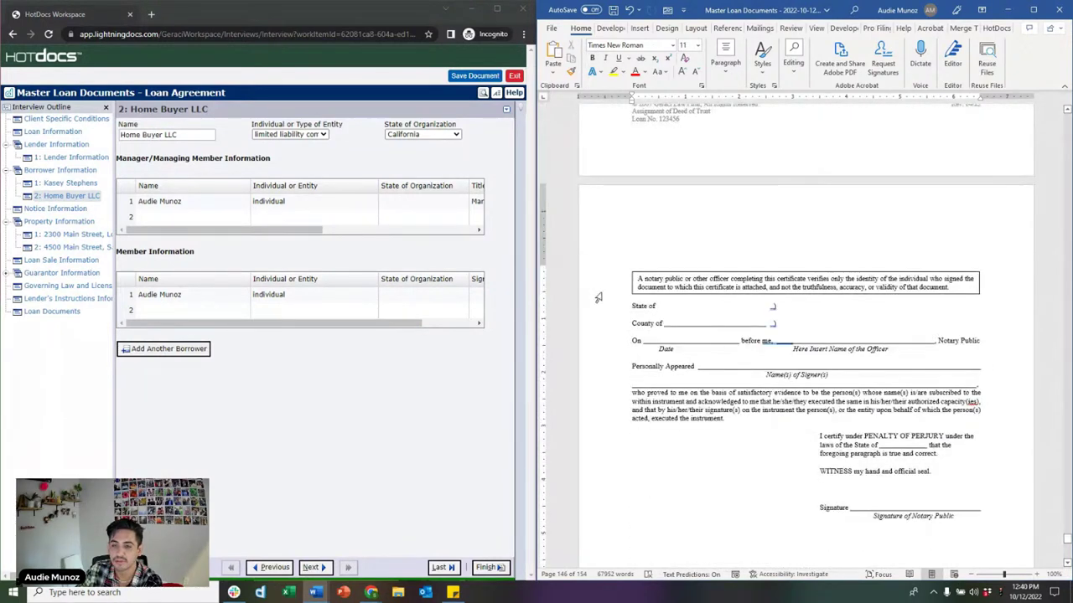
Step: Review the notary acknowledgment and Anti-Money Laundering pages through to the closing instructions
{"action": "left_click_drag", "start_coordinate": [860, 405], "coordinate": [618, 207]}
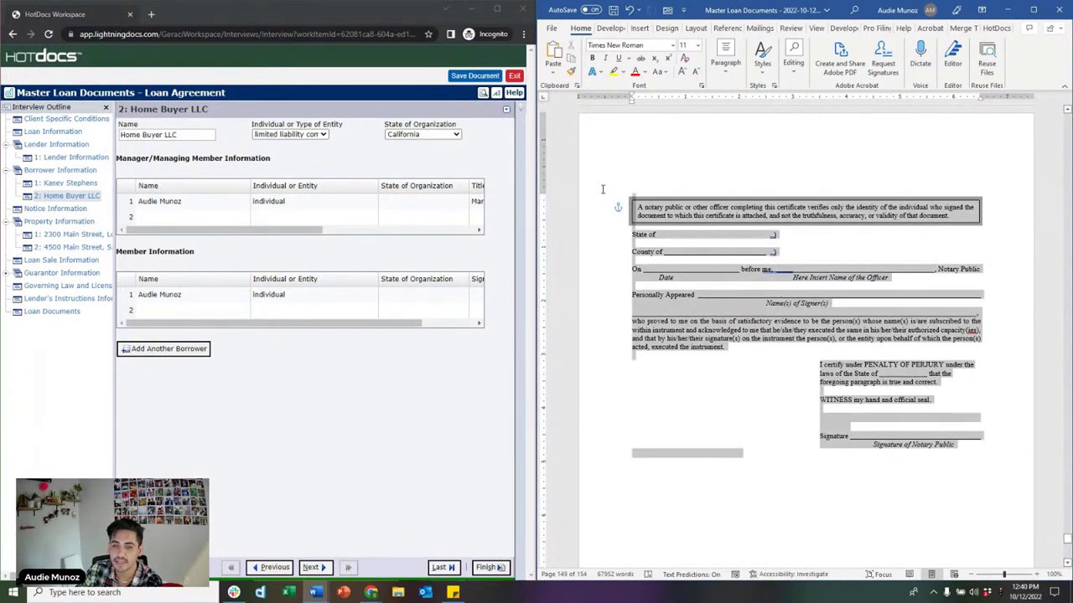
{"action": "left_click", "coordinate": [797, 441]}
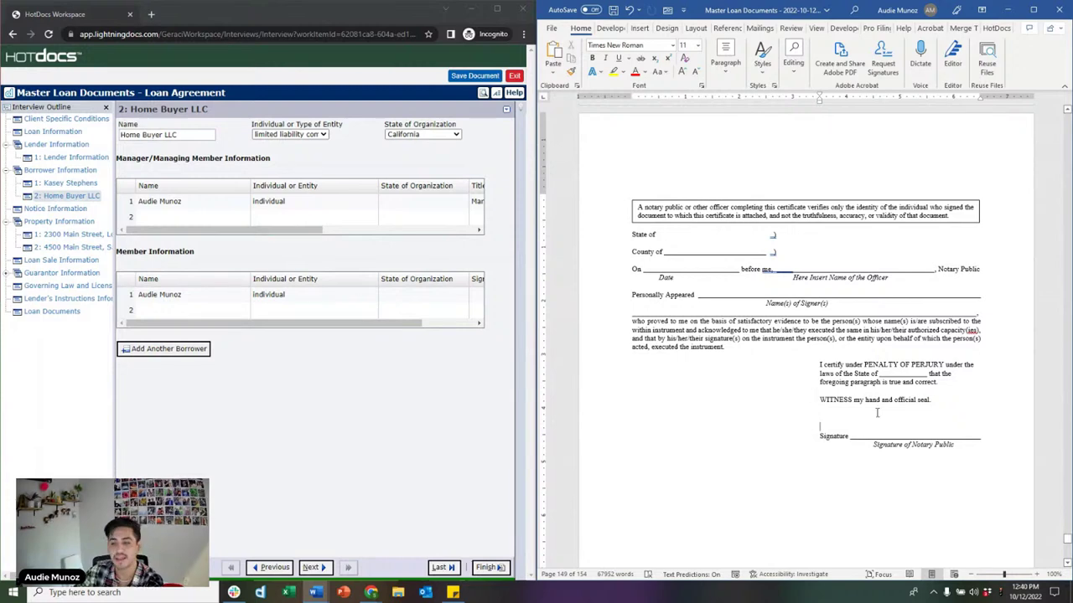
{"action": "scroll", "coordinate": [871, 420], "scroll_direction": "down", "scroll_amount": 10}
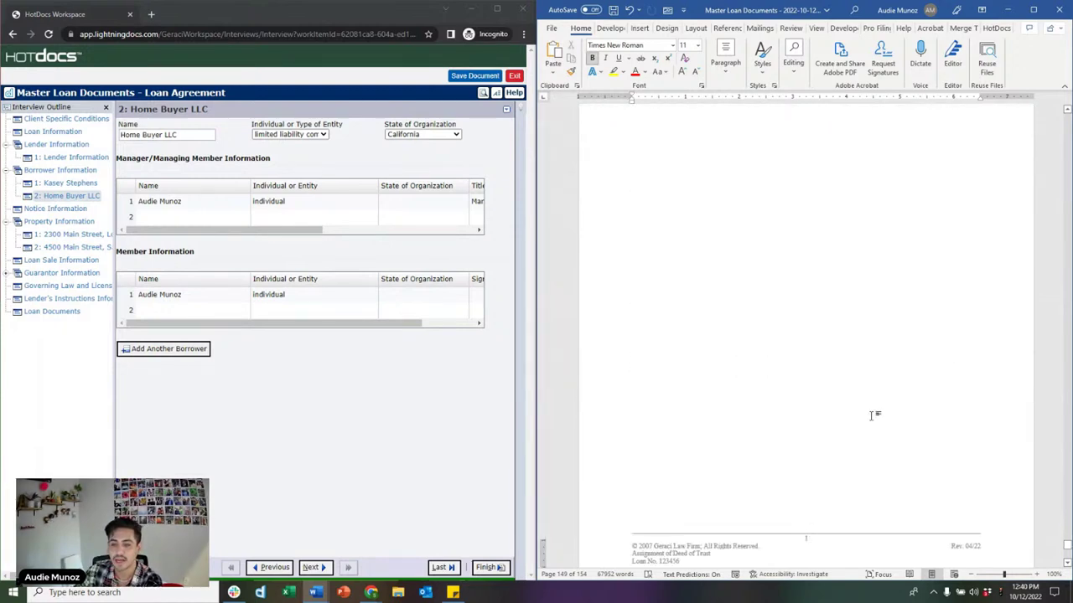
{"action": "left_click", "coordinate": [774, 152]}
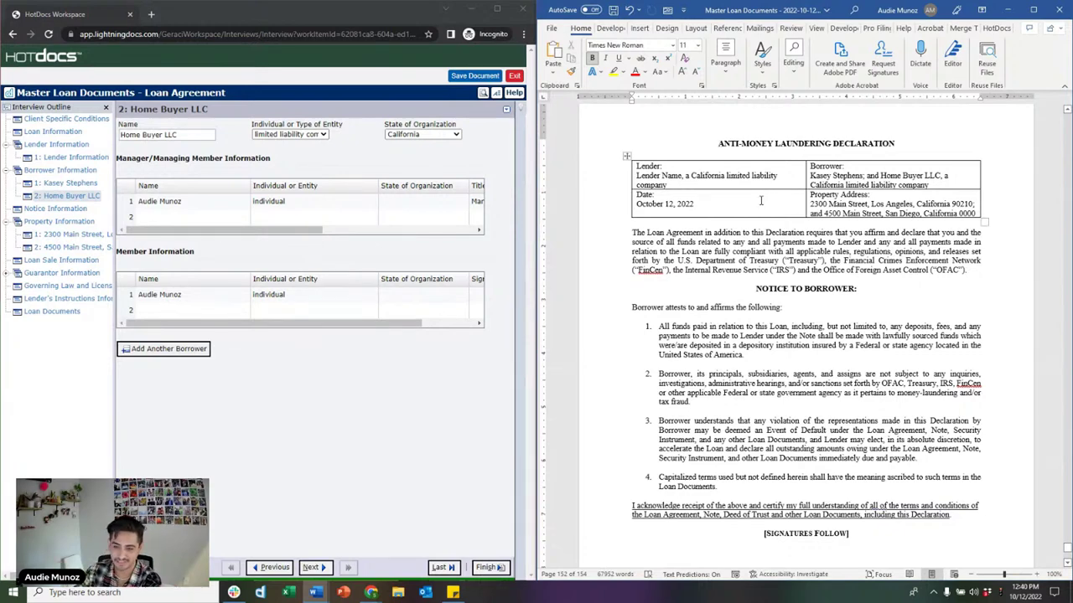
{"action": "scroll", "coordinate": [761, 200], "scroll_direction": "down", "scroll_amount": 15}
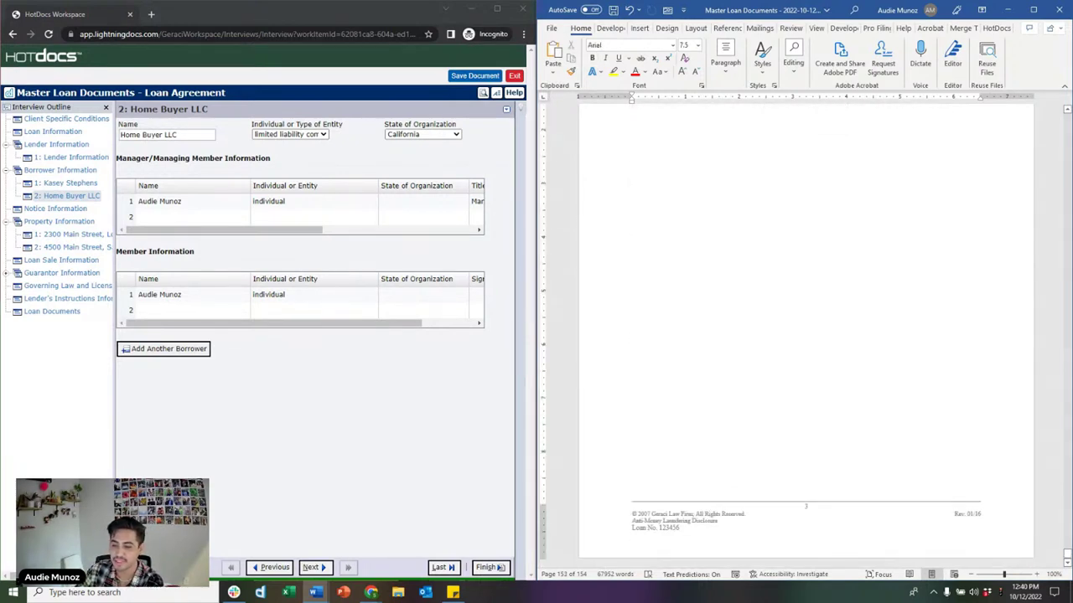
{"action": "left_click_drag", "start_coordinate": [1067, 552], "coordinate": [1065, 115]}
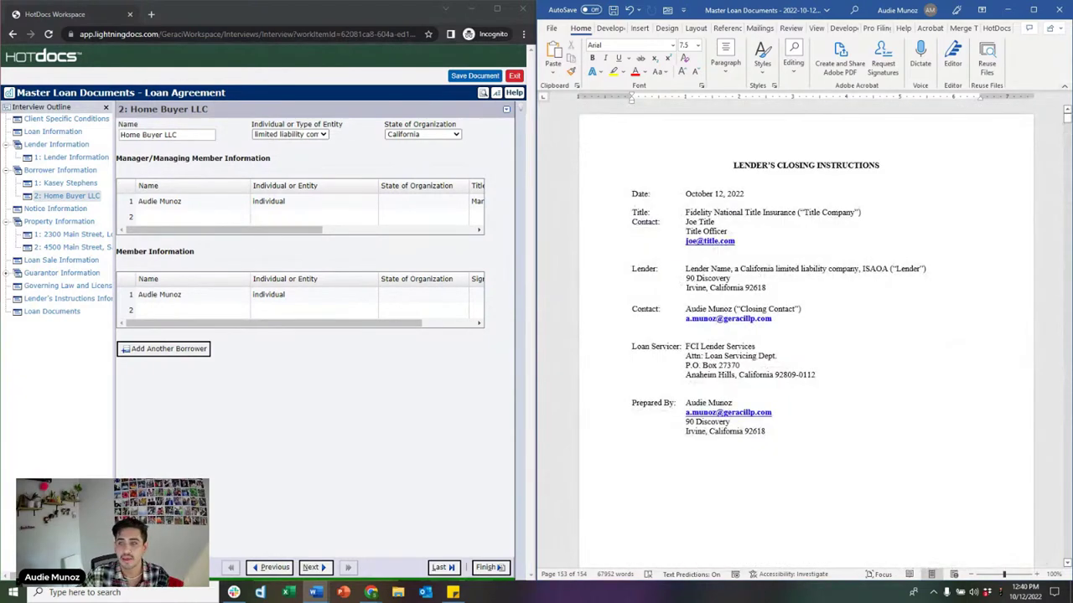
Step: Close Word, dismissing its prompt, and maximize the HotDocs interview window
{"action": "left_click", "coordinate": [537, 321]}
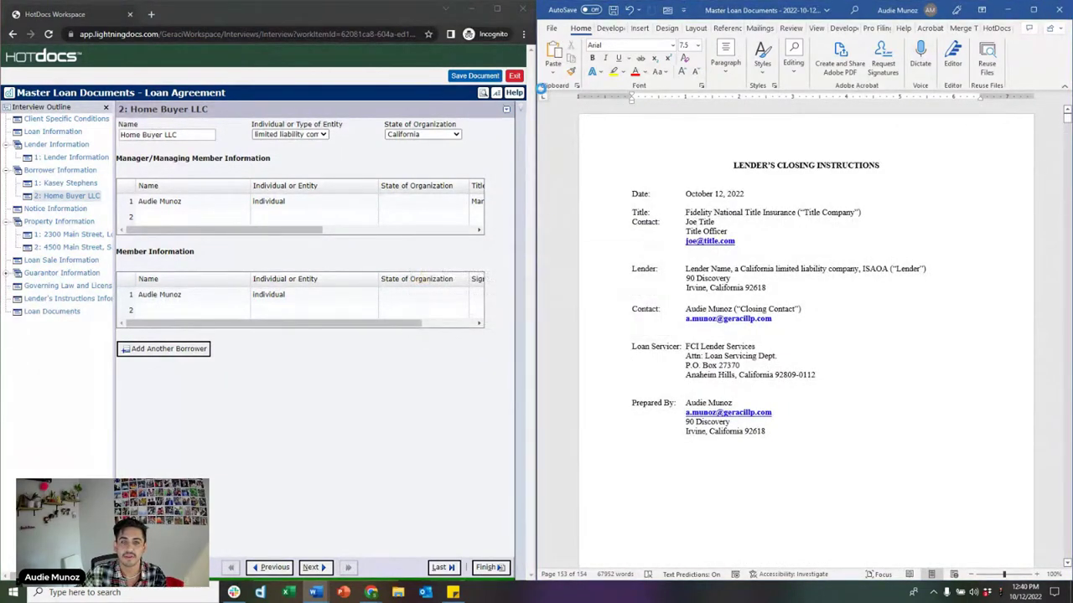
{"action": "left_click", "coordinate": [1008, 9]}
{"action": "double_click", "coordinate": [498, 10]}
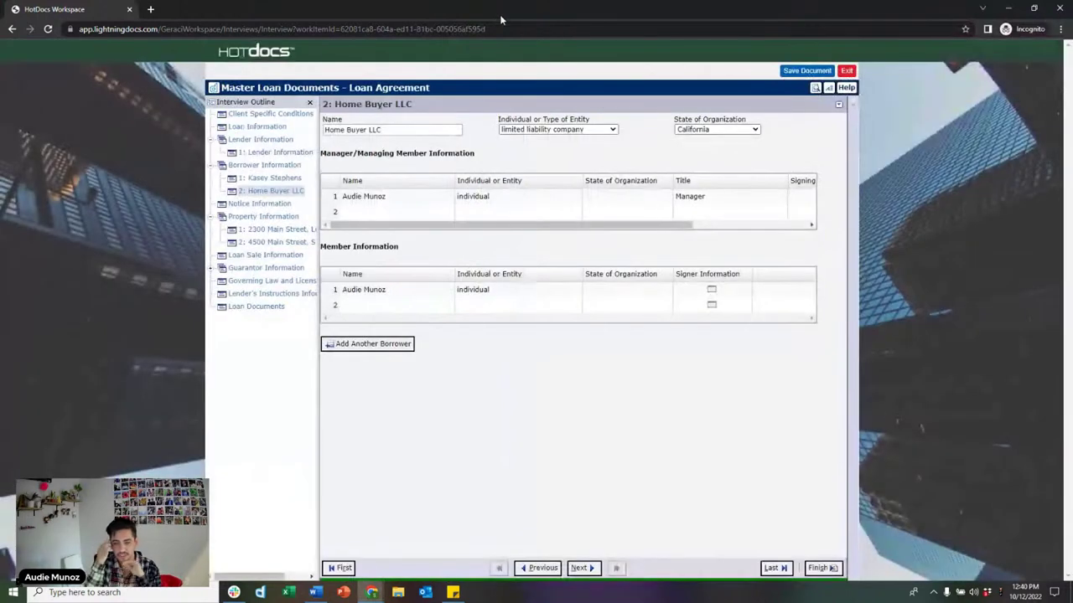
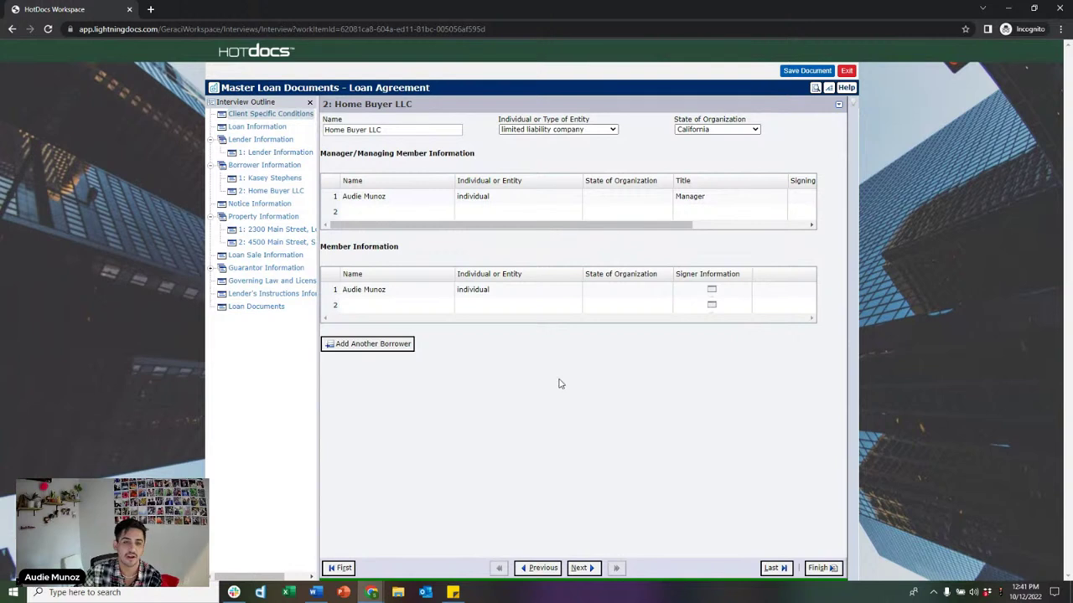
Step: Enter the client password on Client Specific Conditions, then advance to Loan Documents
{"action": "left_click", "coordinate": [501, 302]}
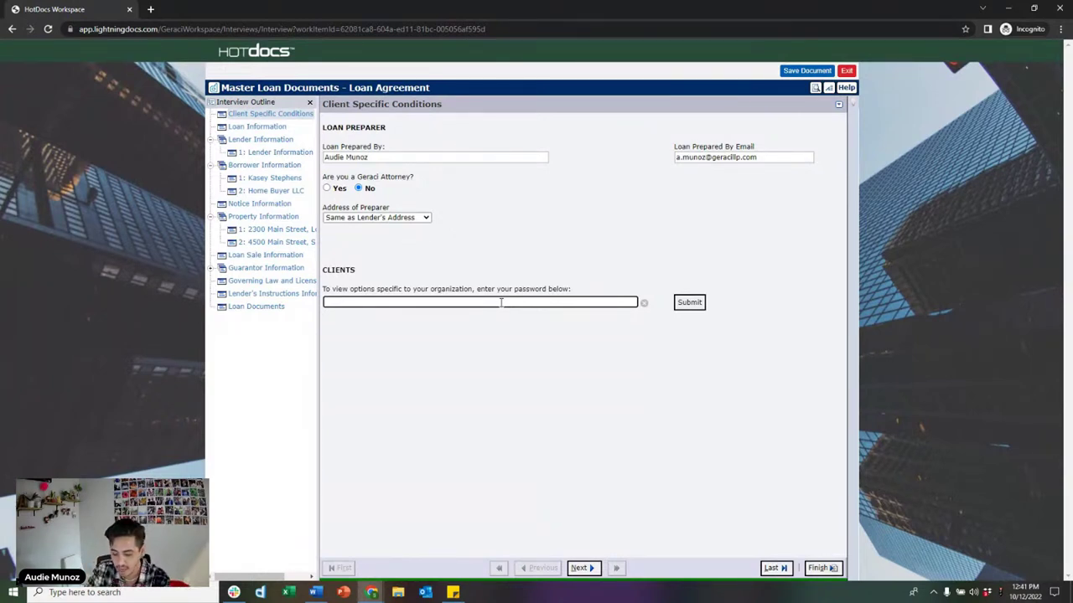
{"action": "key", "text": "Tab"}
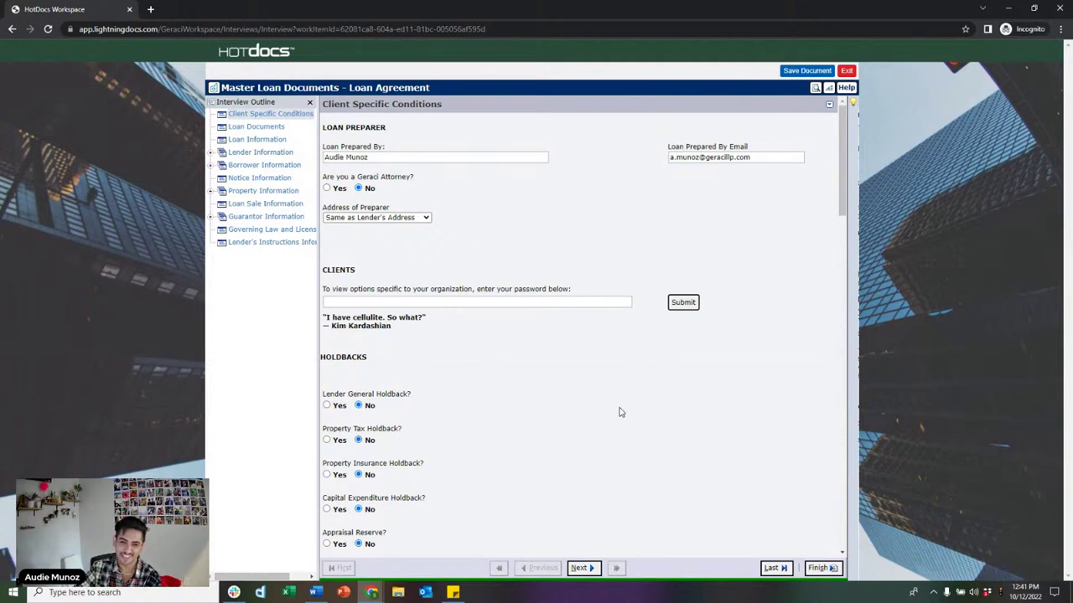
{"action": "scroll", "coordinate": [632, 409], "scroll_direction": "down", "scroll_amount": 1}
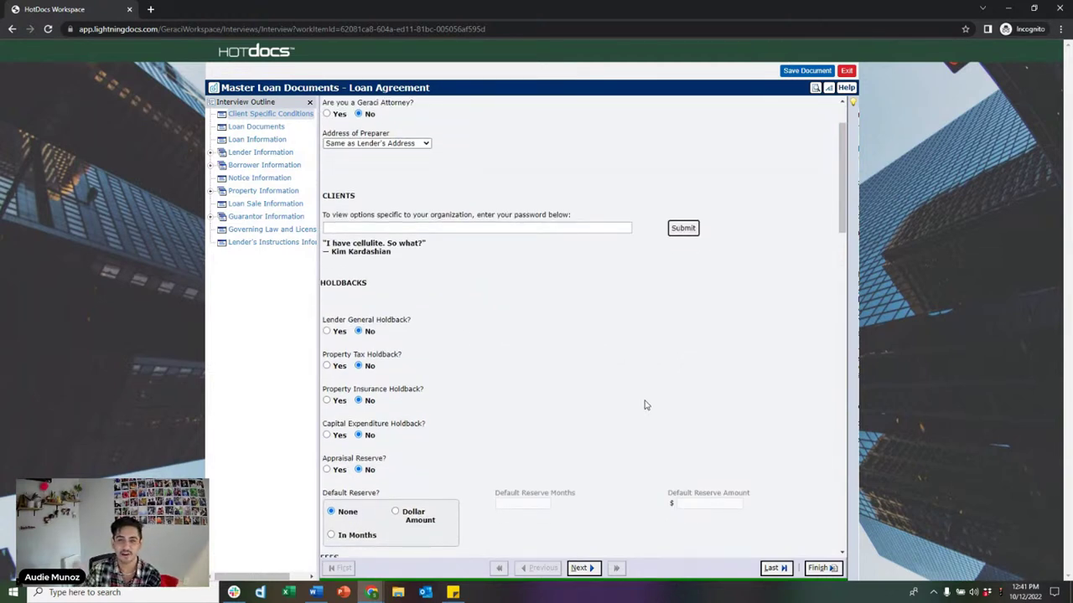
{"action": "scroll", "coordinate": [645, 406], "scroll_direction": "down", "scroll_amount": 1}
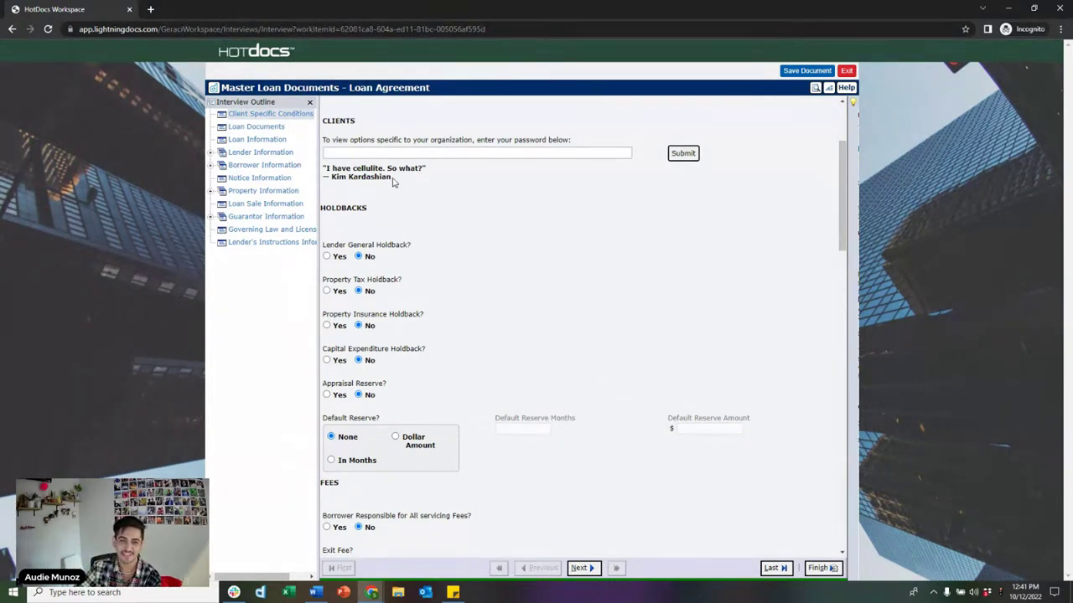
{"action": "left_click", "coordinate": [581, 569]}
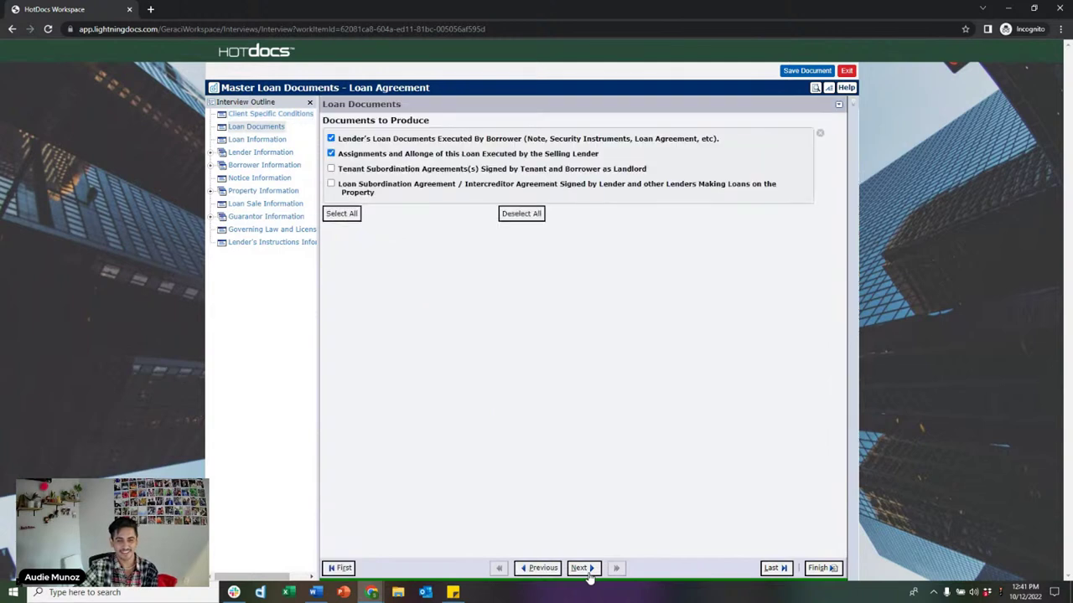
Step: On Loan Information, answer Yes to Funds Control Agent and Construction Contract
{"action": "left_click", "coordinate": [589, 574]}
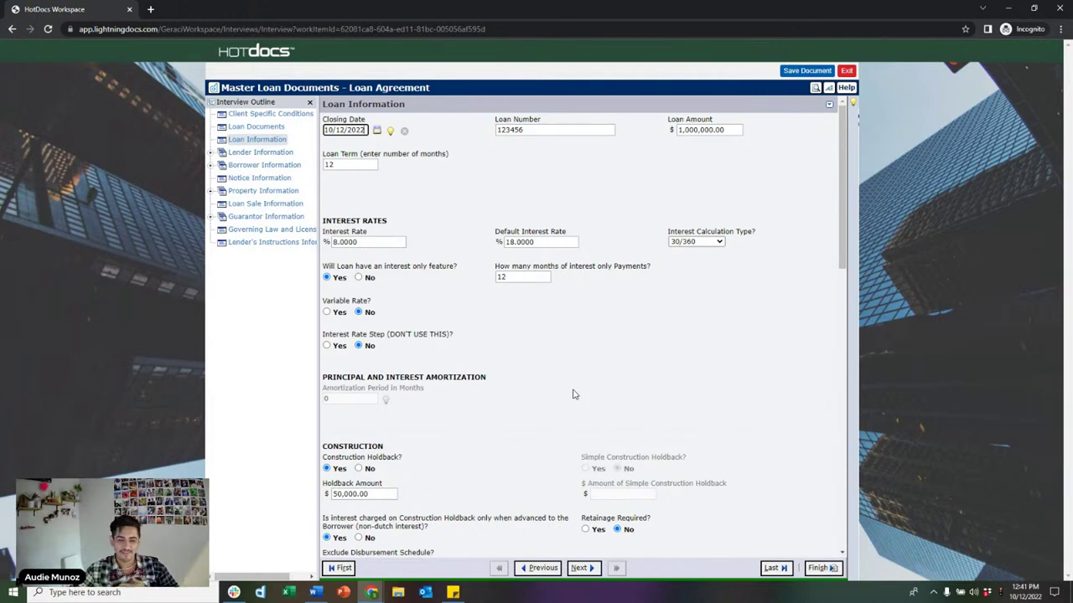
{"action": "scroll", "coordinate": [553, 394], "scroll_direction": "down", "scroll_amount": 3}
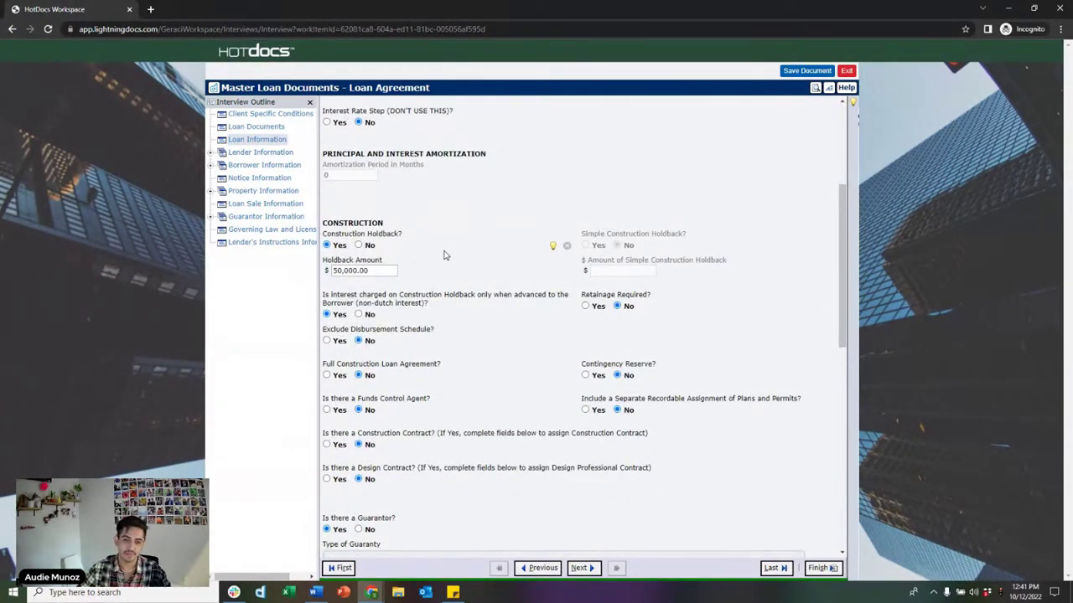
{"action": "scroll", "coordinate": [449, 264], "scroll_direction": "down", "scroll_amount": 1}
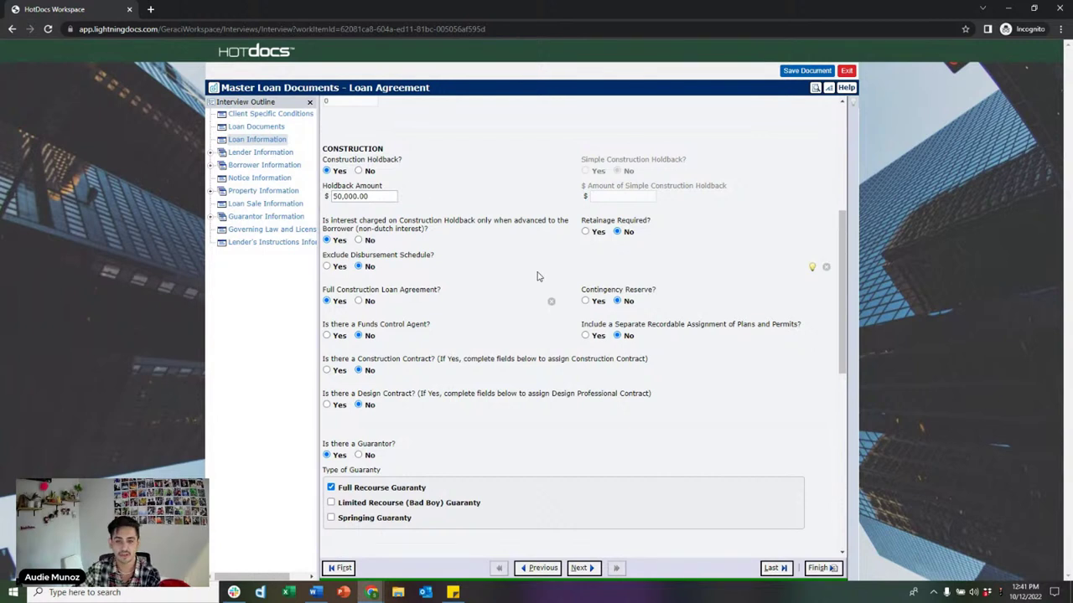
{"action": "left_click", "coordinate": [340, 337]}
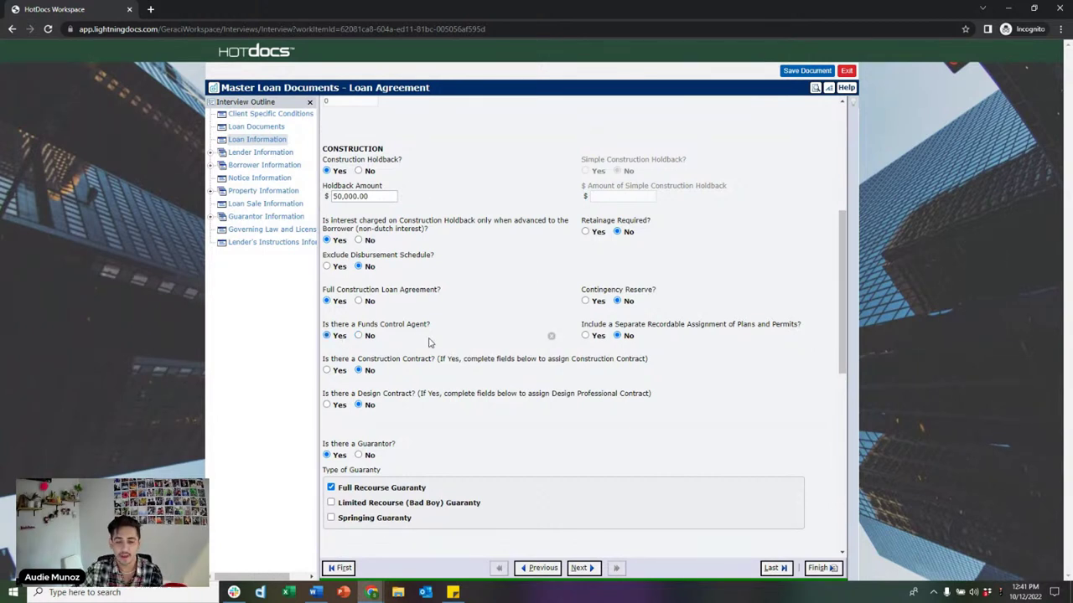
{"action": "scroll", "coordinate": [360, 387], "scroll_direction": "down", "scroll_amount": 1}
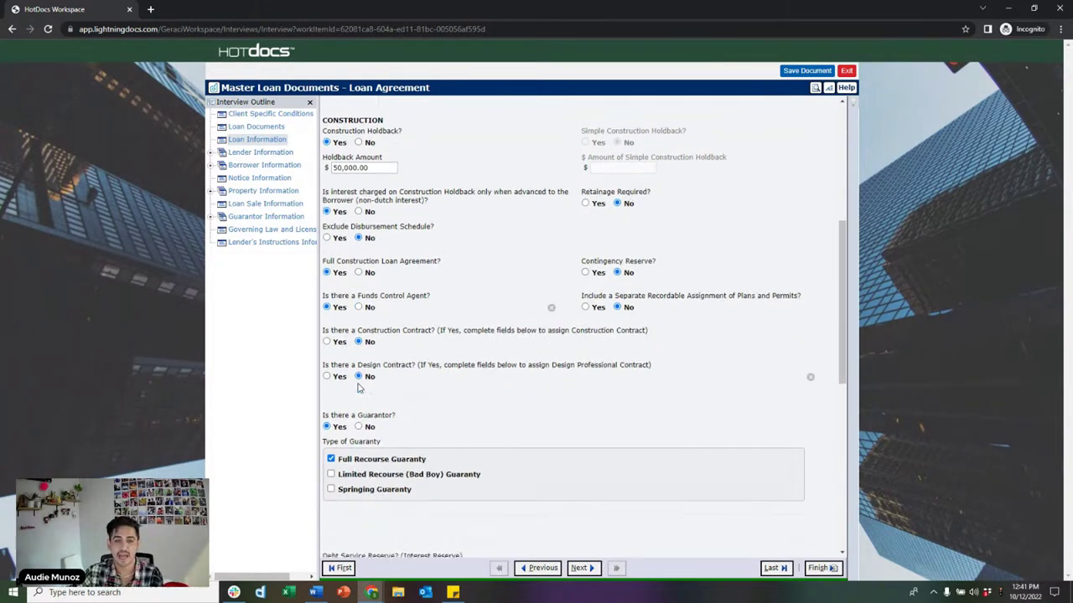
{"action": "left_click", "coordinate": [337, 298]}
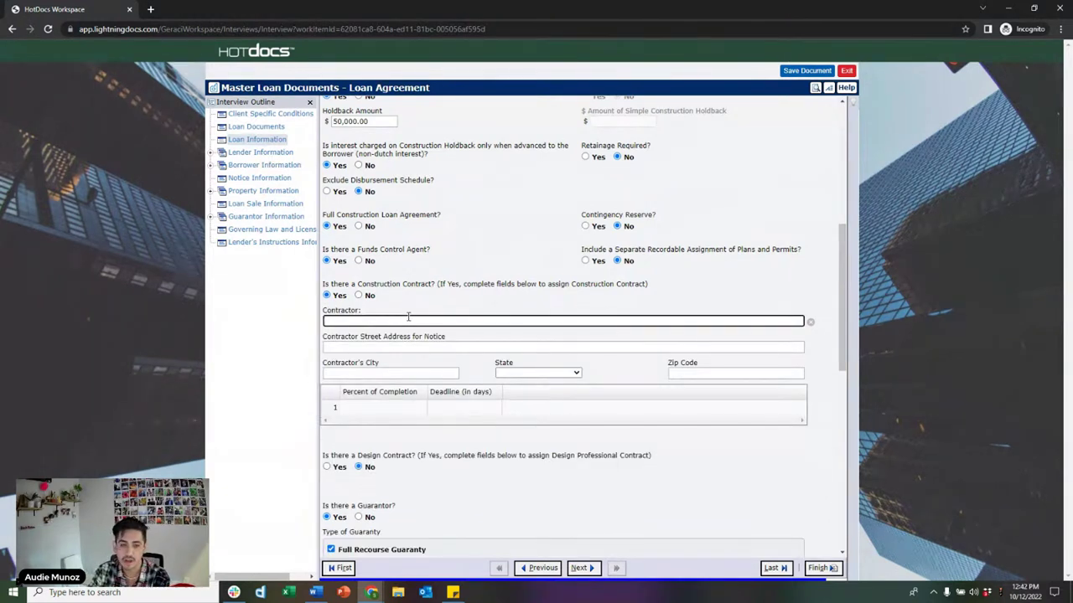
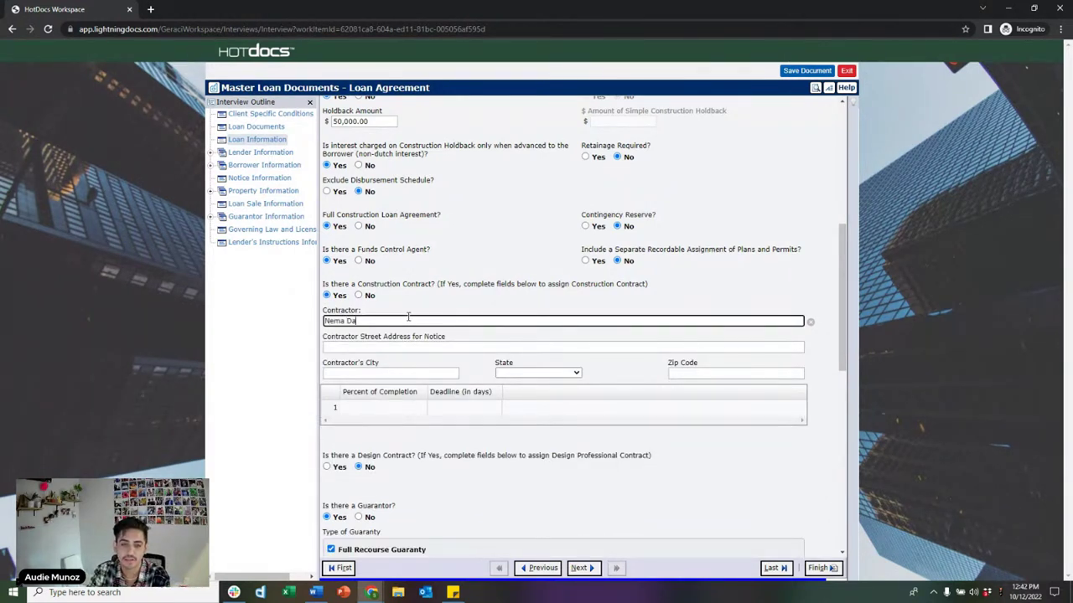
Step: Enter the contractor's name, 123 Main Street, City, California, 98999, and a 75%/60-day completion row
{"action": "key", "text": "Tab"}
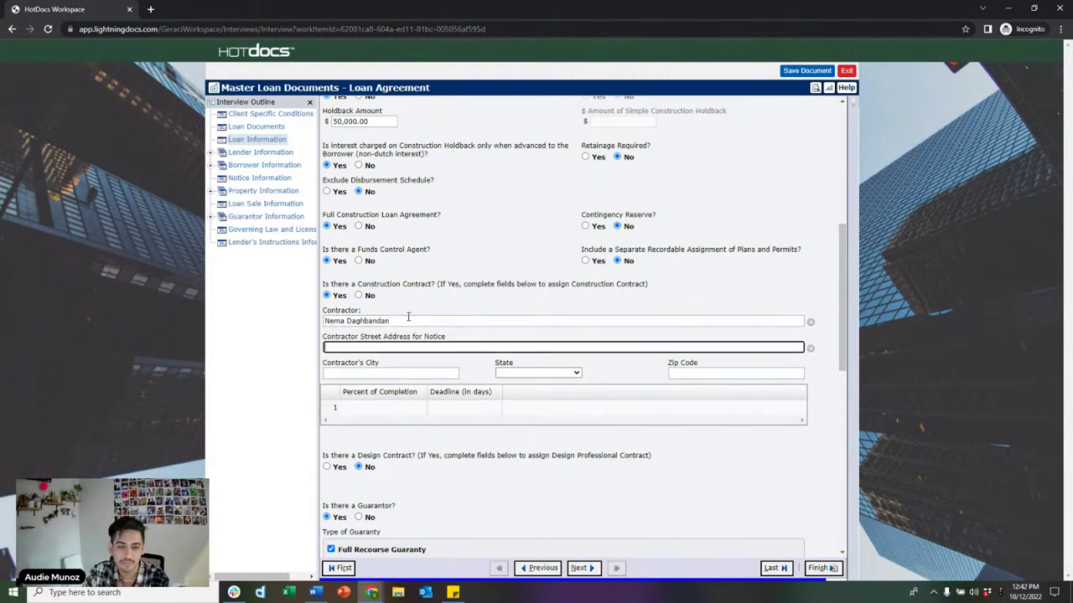
{"action": "type", "text": "123 Main "}
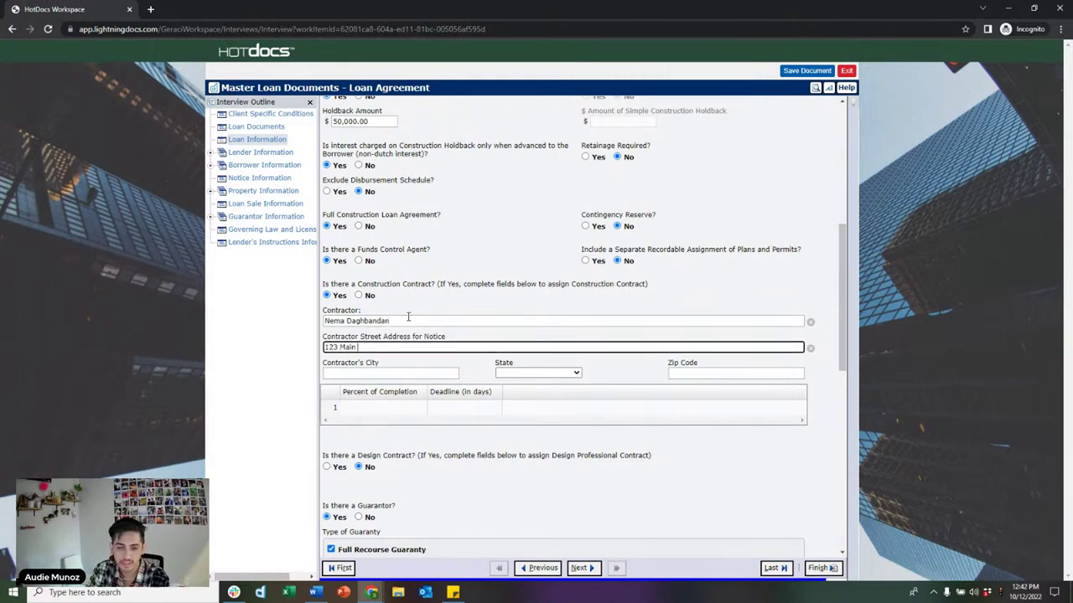
{"action": "type", "text": "Street"}
{"action": "key", "text": "Tab"}
{"action": "type", "text": "City"}
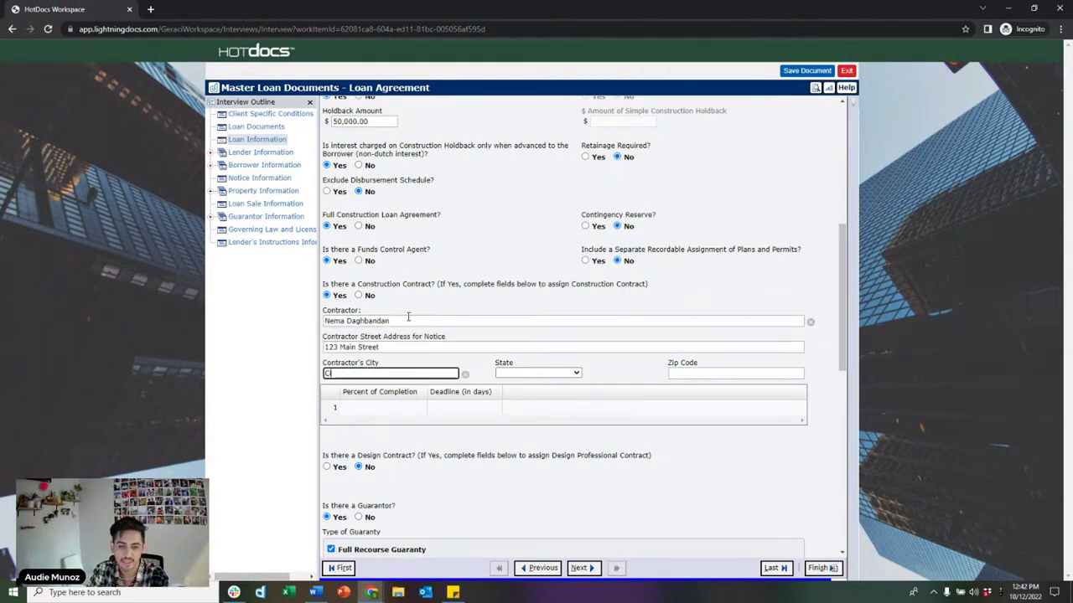
{"action": "key", "text": "Tab"}
{"action": "key", "text": "c"}
{"action": "key", "text": "Tab"}
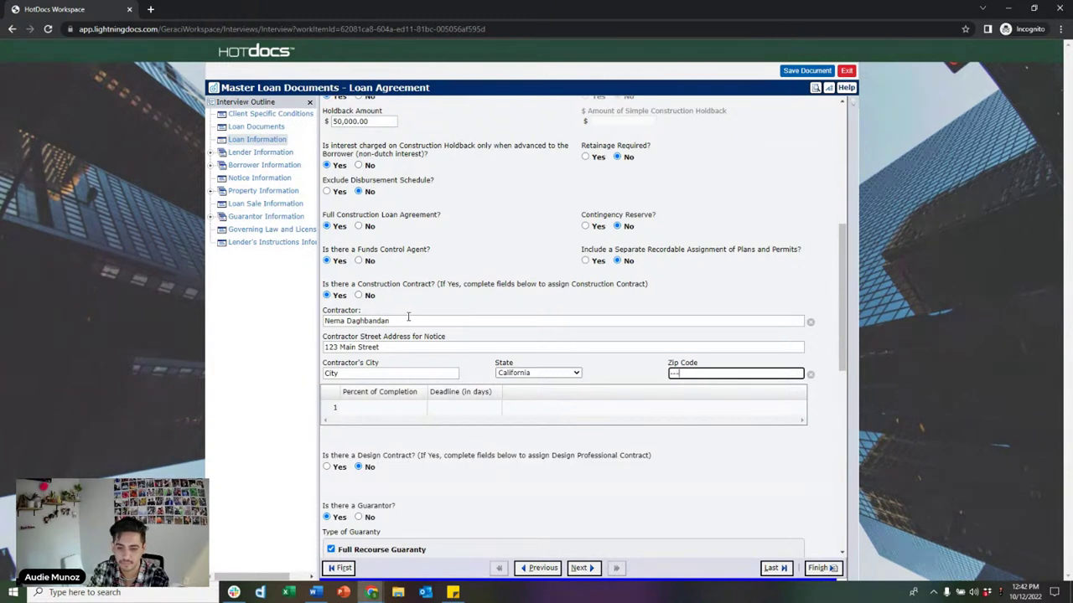
{"action": "type", "text": "98999"}
{"action": "key", "text": "Tab"}
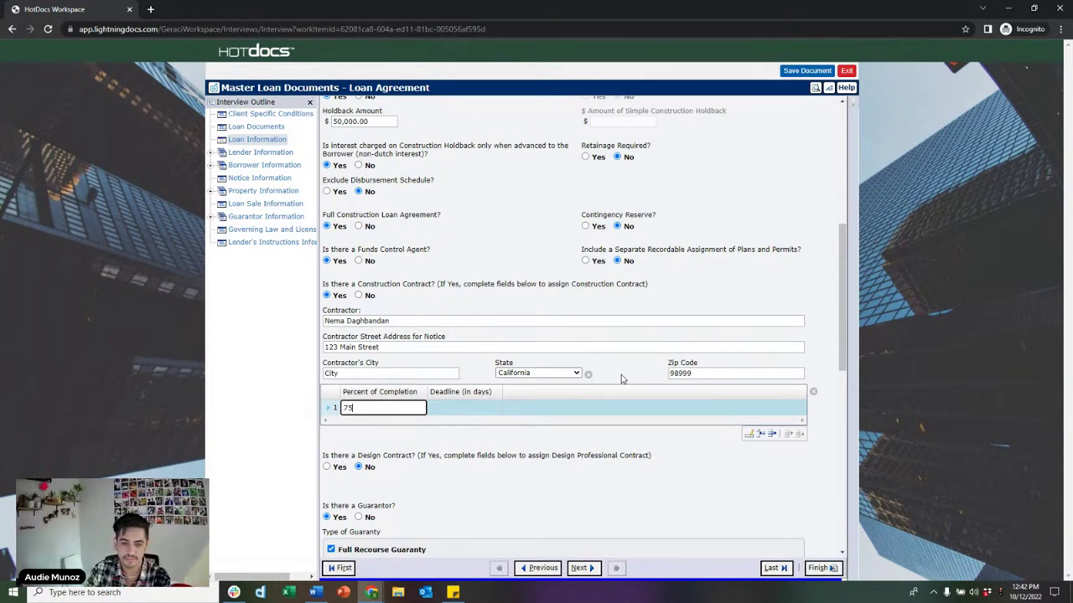
{"action": "key", "text": "Tab"}
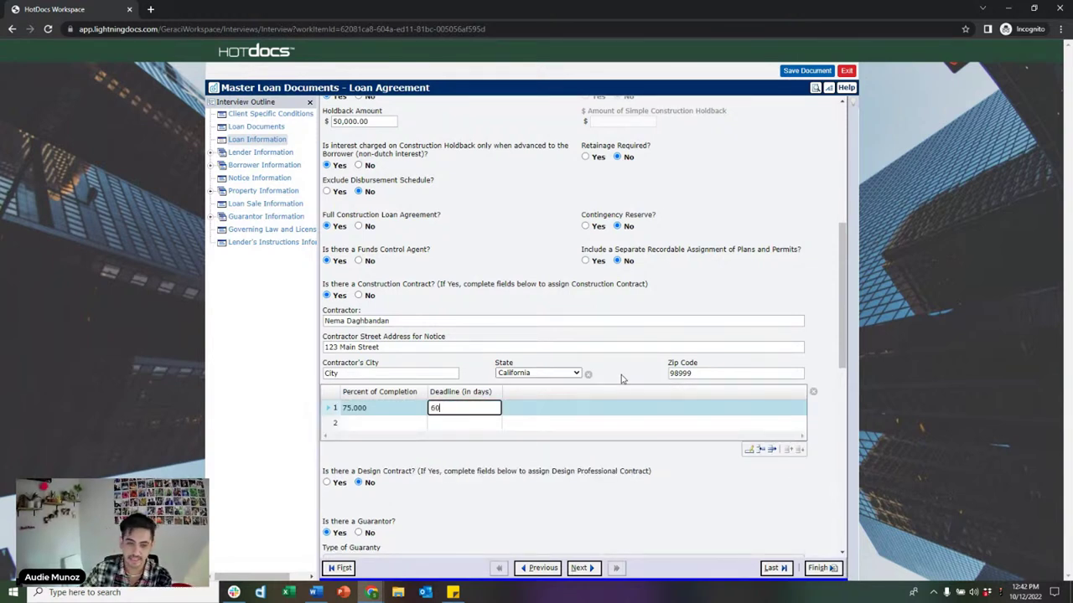
{"action": "key", "text": "Tab"}
Step: Answer Yes to Design Contract and enter the designer's name, City, California and zip code
{"action": "scroll", "coordinate": [434, 502], "scroll_direction": "down", "scroll_amount": 1}
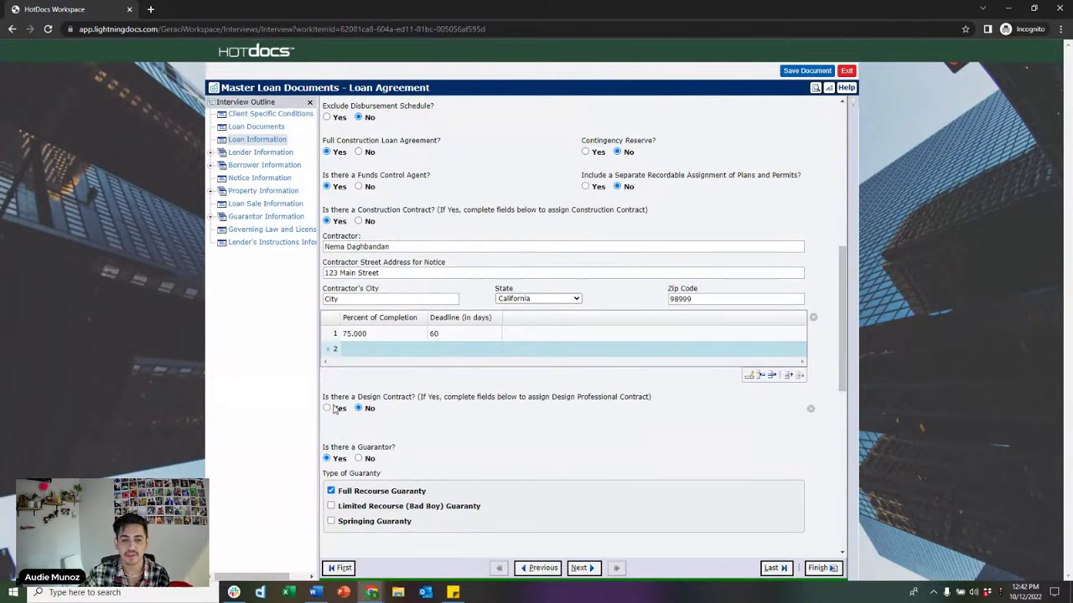
{"action": "left_click", "coordinate": [327, 408]}
{"action": "scroll", "coordinate": [394, 377], "scroll_direction": "down", "scroll_amount": 1}
{"action": "left_click", "coordinate": [409, 358]}
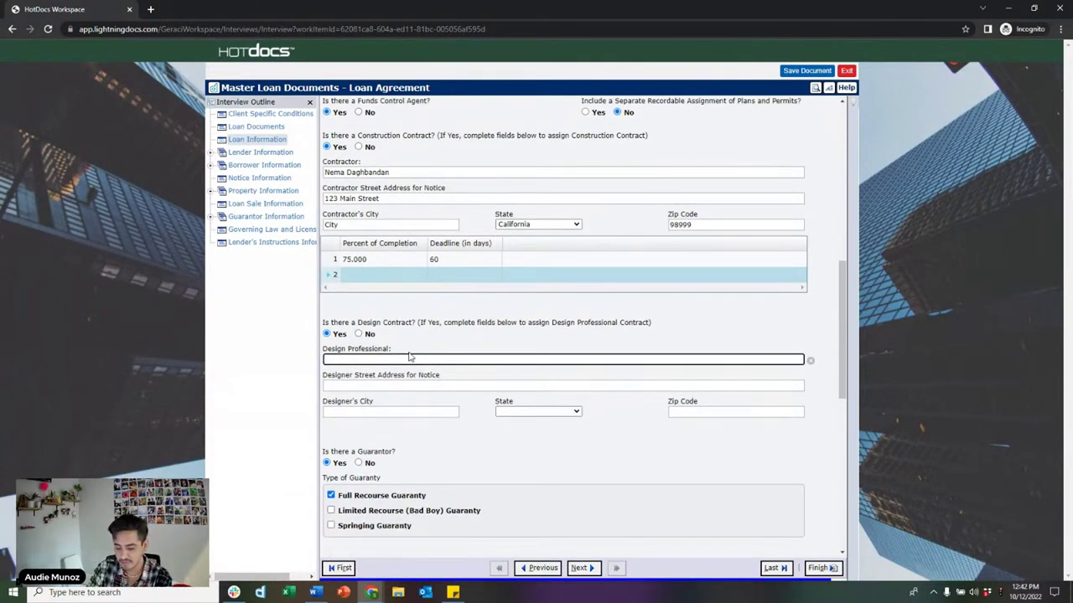
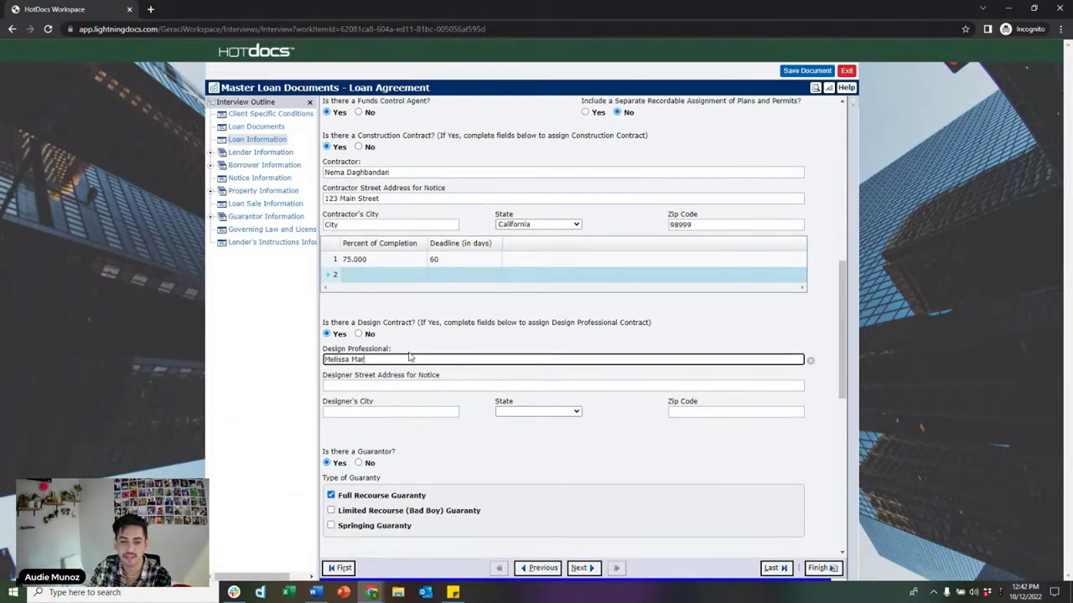
{"action": "key", "text": "Tab"}
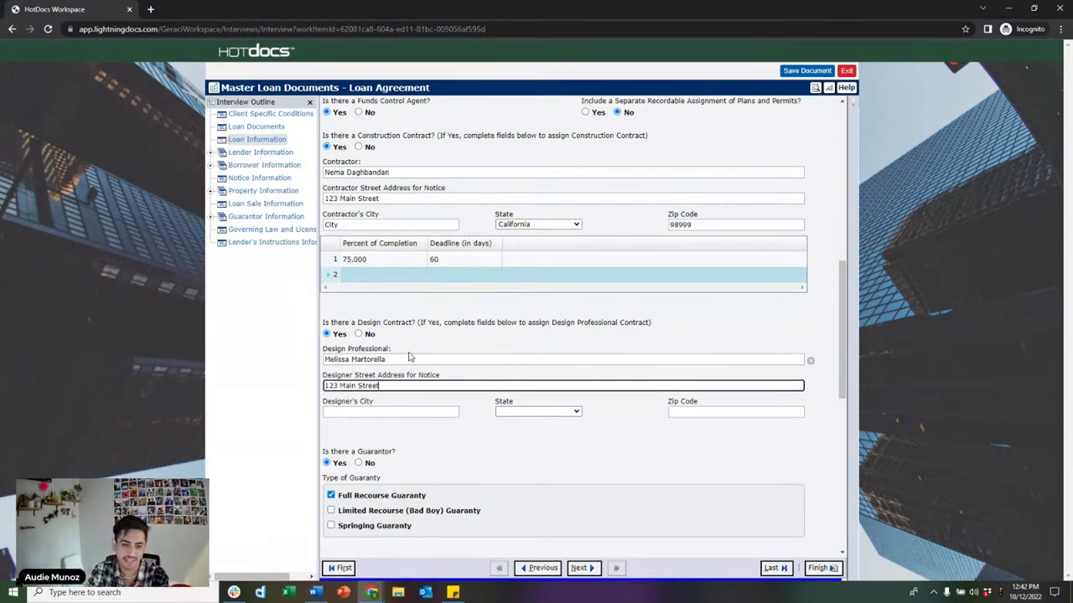
{"action": "key", "text": "Tab"}
{"action": "type", "text": "City"}
{"action": "key", "text": "Tab"}
{"action": "key", "text": "c"}
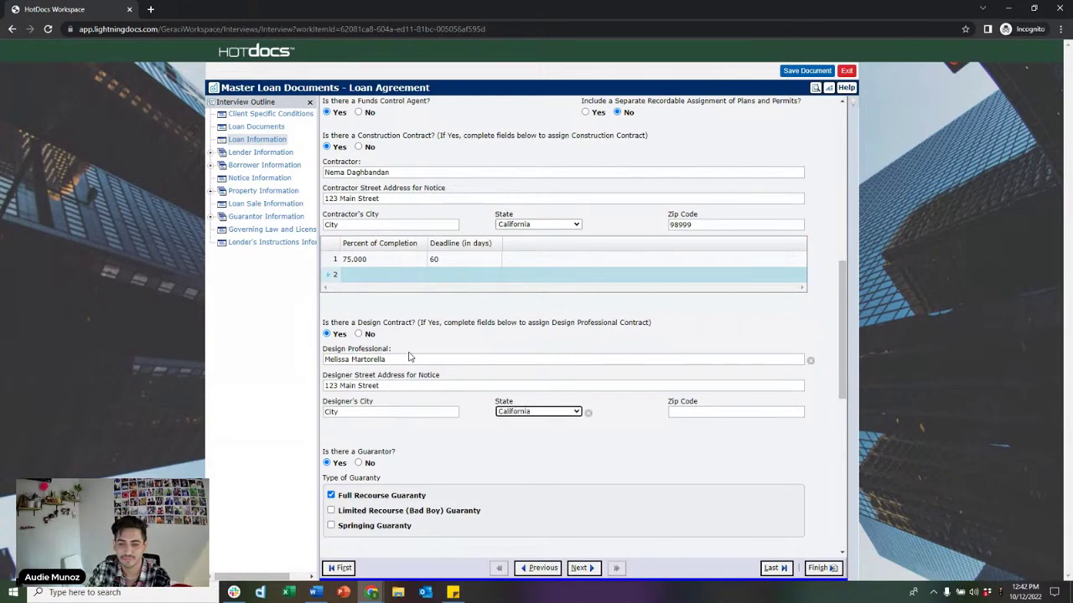
{"action": "key", "text": "Tab"}
{"action": "type", "text": "90"}
{"action": "scroll", "coordinate": [587, 497], "scroll_direction": "up", "scroll_amount": 2}
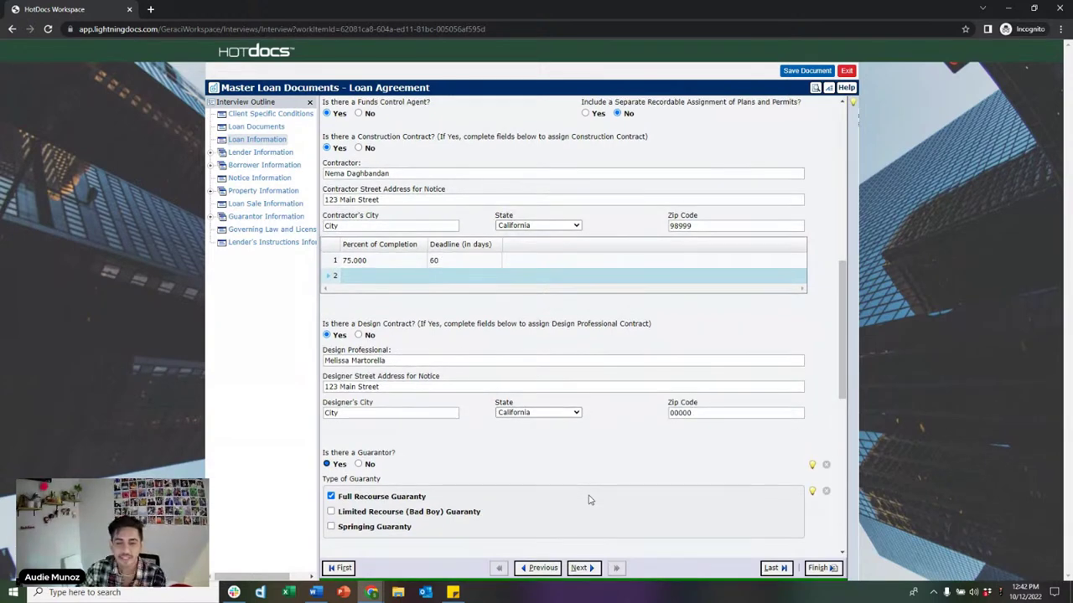
{"action": "scroll", "coordinate": [584, 495], "scroll_direction": "up", "scroll_amount": 5}
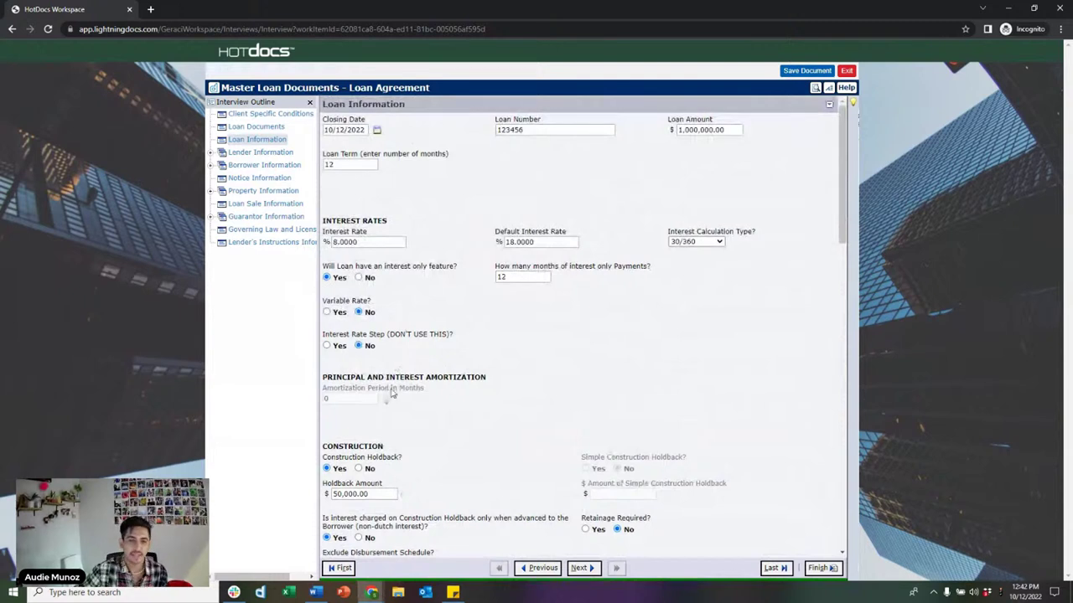
Step: Change the loan term, set a 4% interest rate and 365/Actual interest calculation
{"action": "left_click", "coordinate": [376, 165]}
{"action": "double_click", "coordinate": [376, 165]}
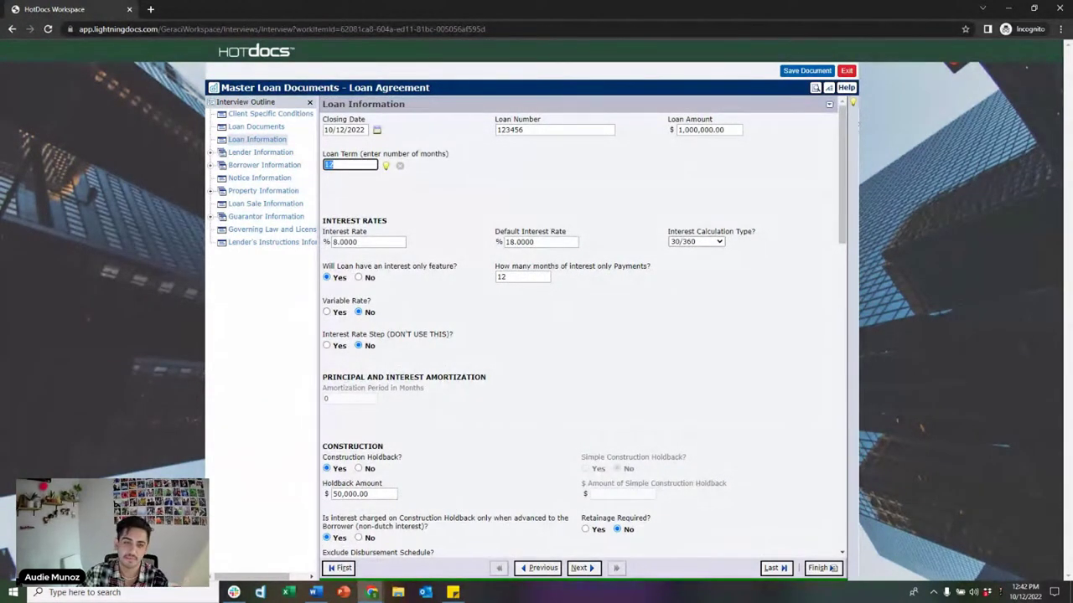
{"action": "type", "text": "360"}
{"action": "key", "text": "Tab"}
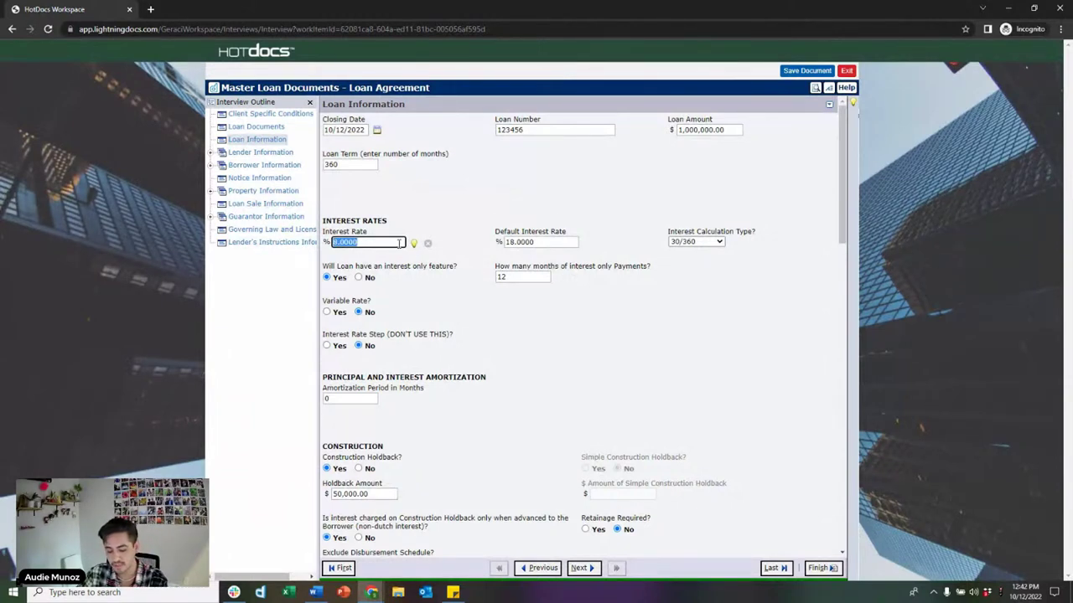
{"action": "type", "text": "4"}
{"action": "key", "text": "Tab"}
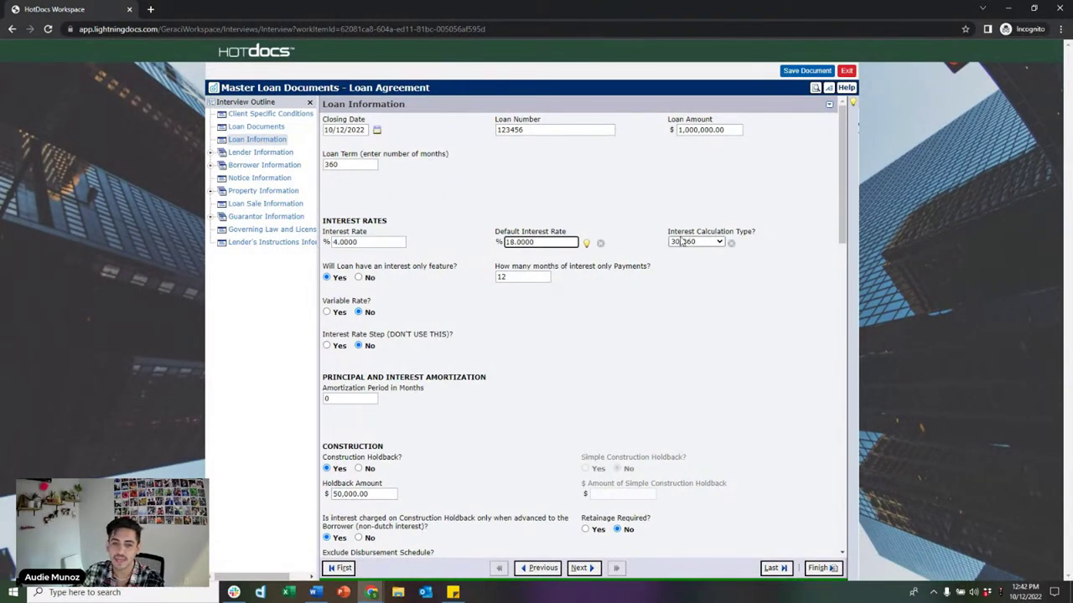
{"action": "left_click", "coordinate": [718, 242]}
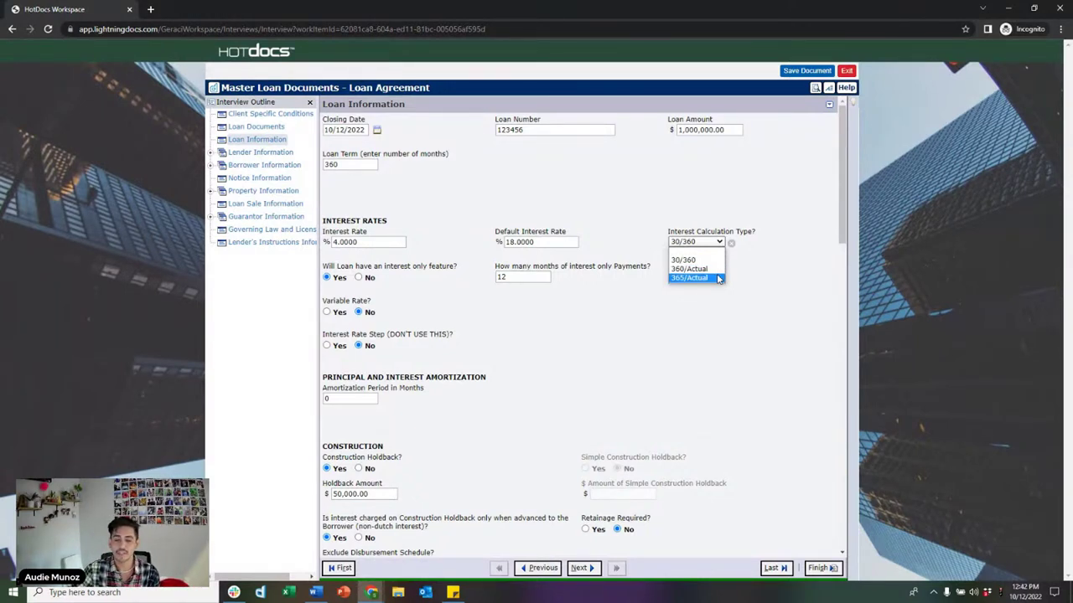
{"action": "left_click", "coordinate": [719, 278]}
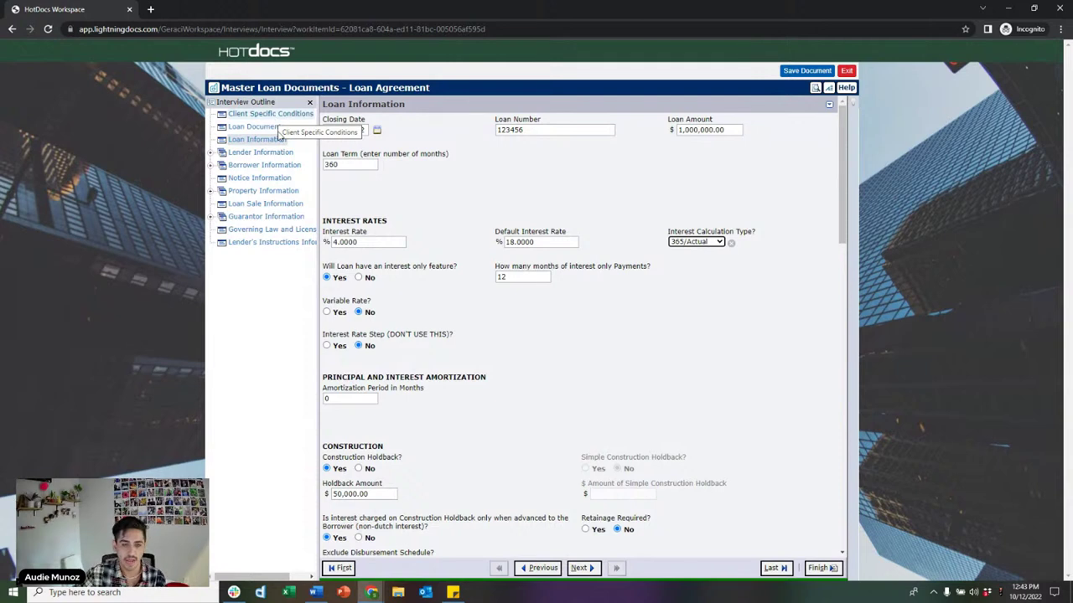
Step: Make the loan variable-rate: 12 months to first change, caps 8 and 18, Wall Street Journal Prime index
{"action": "left_click", "coordinate": [335, 315]}
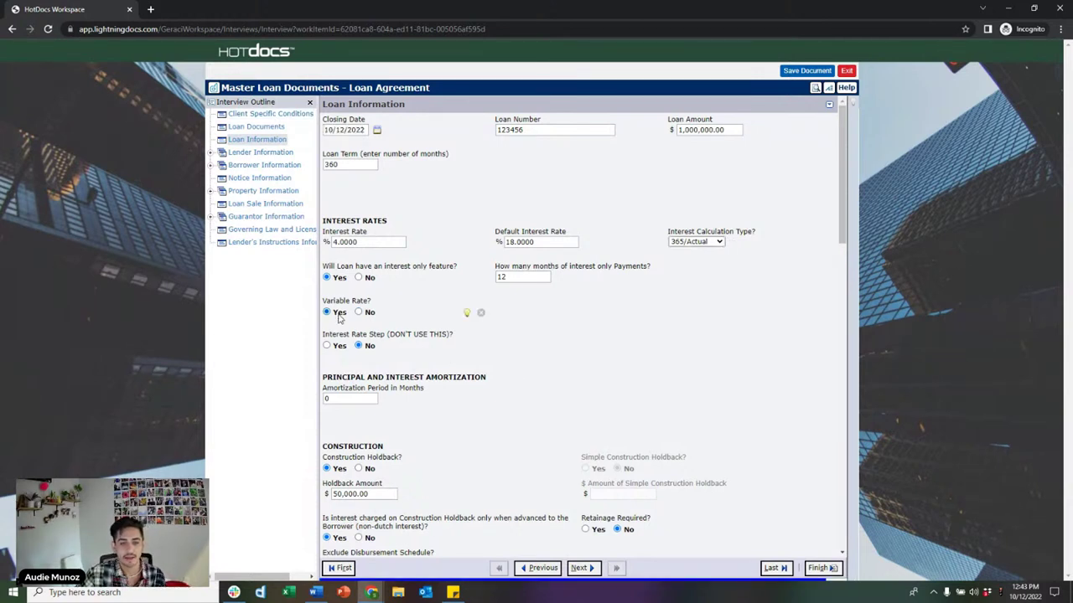
{"action": "left_click", "coordinate": [537, 310]}
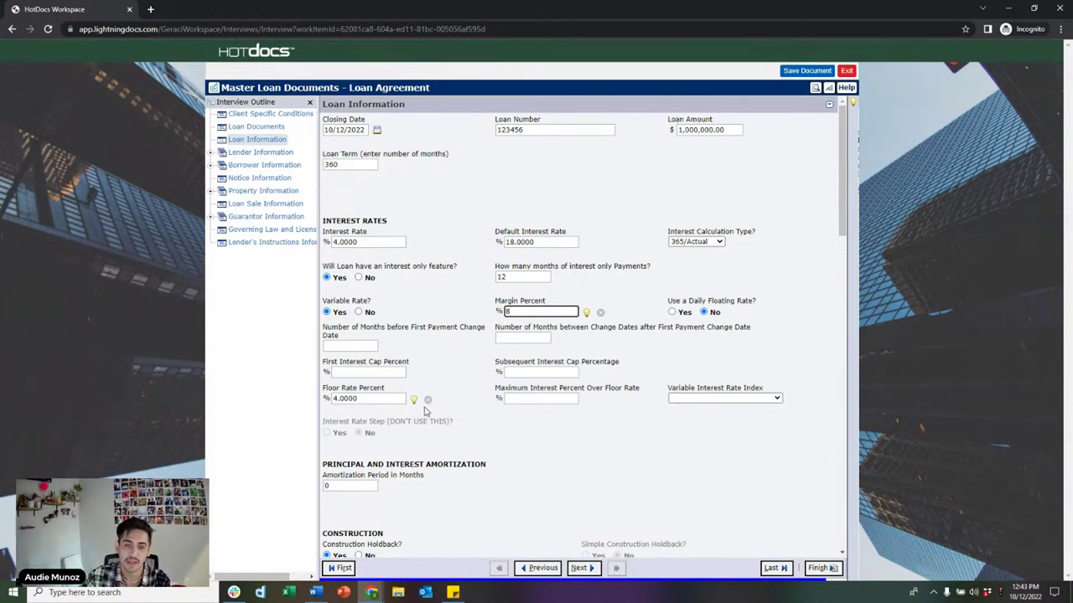
{"action": "scroll", "coordinate": [542, 265], "scroll_direction": "down", "scroll_amount": 1}
{"action": "left_click", "coordinate": [350, 273]}
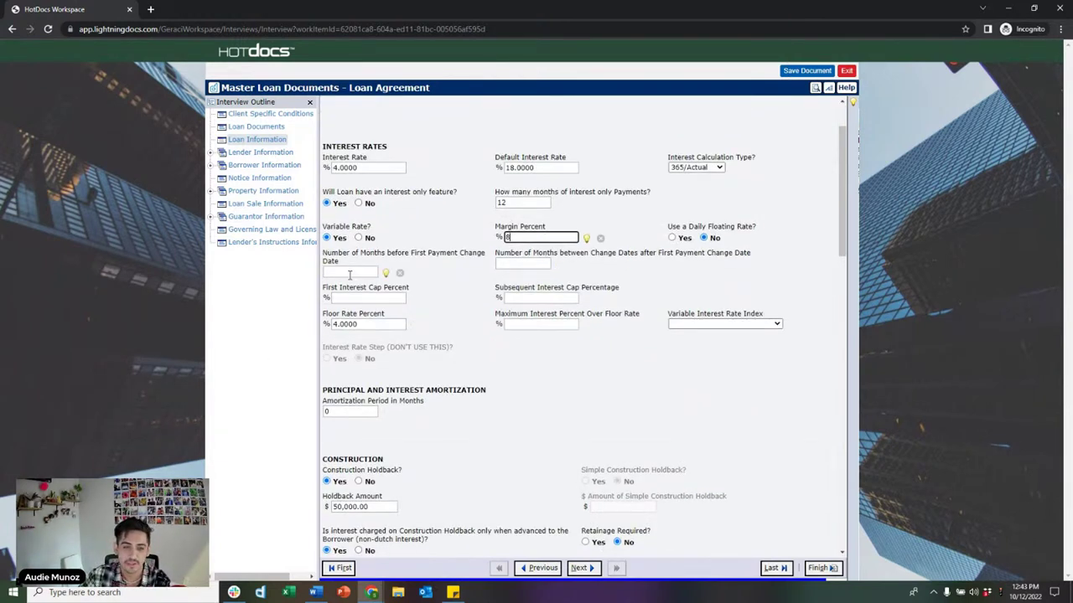
{"action": "type", "text": "12"}
{"action": "left_click", "coordinate": [531, 264]}
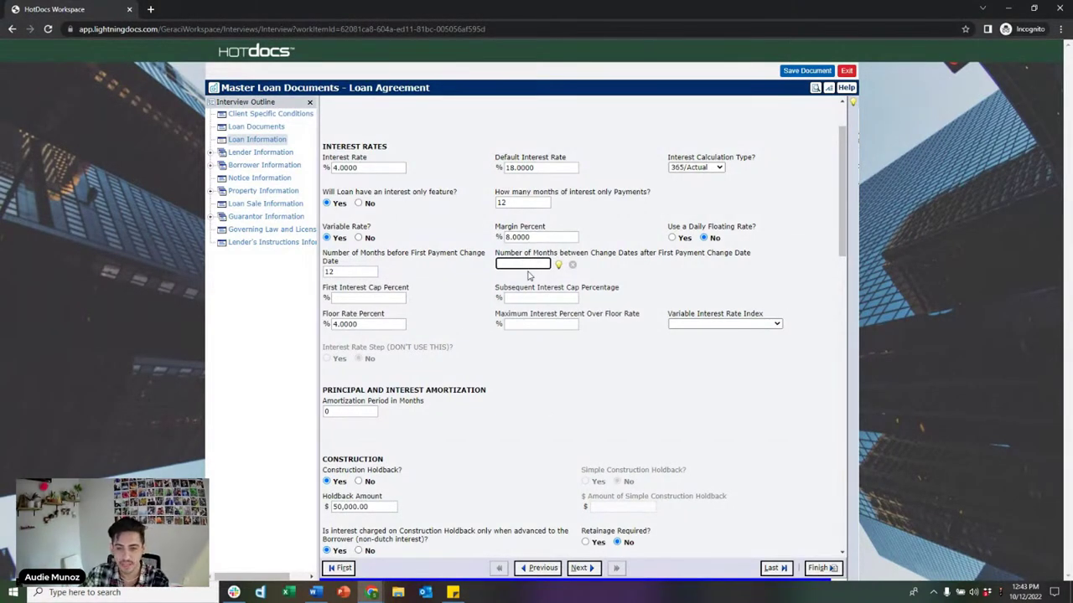
{"action": "left_click", "coordinate": [389, 297]}
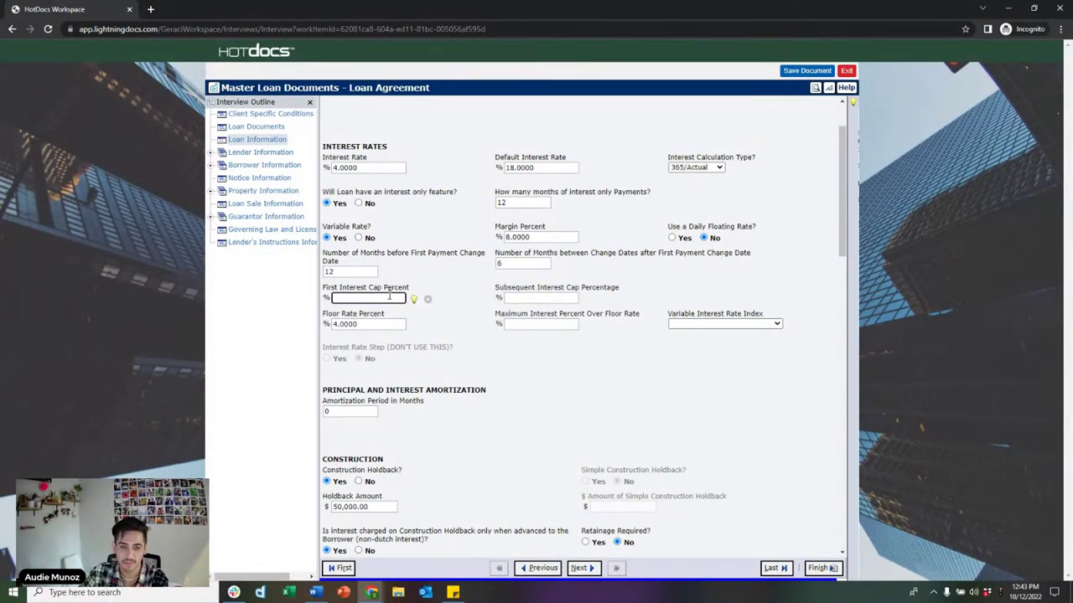
{"action": "type", "text": "8"}
{"action": "key", "text": "Tab"}
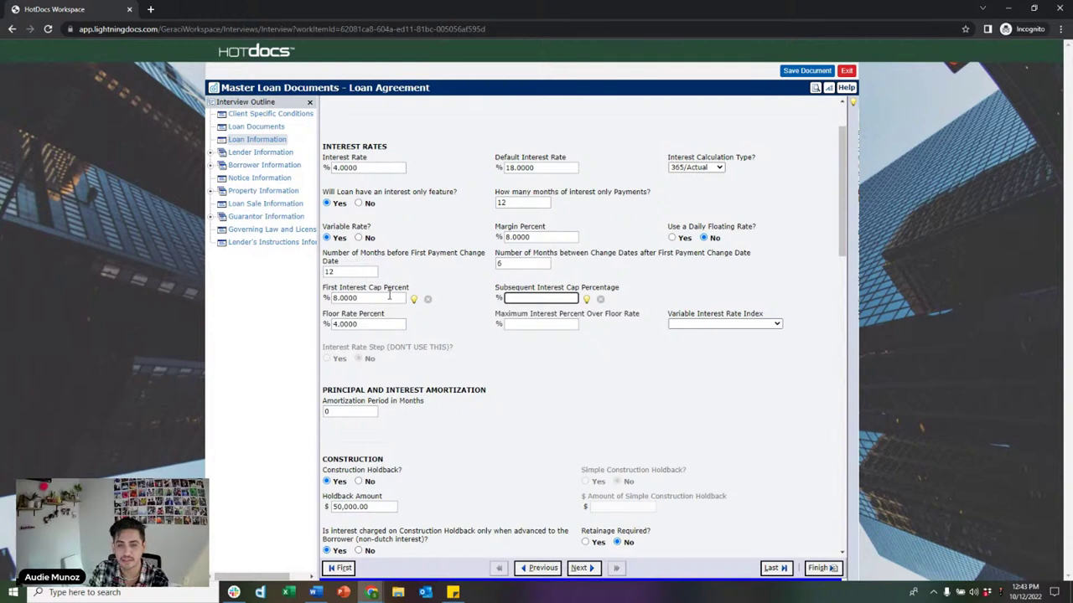
{"action": "type", "text": "18"}
{"action": "key", "text": "Tab"}
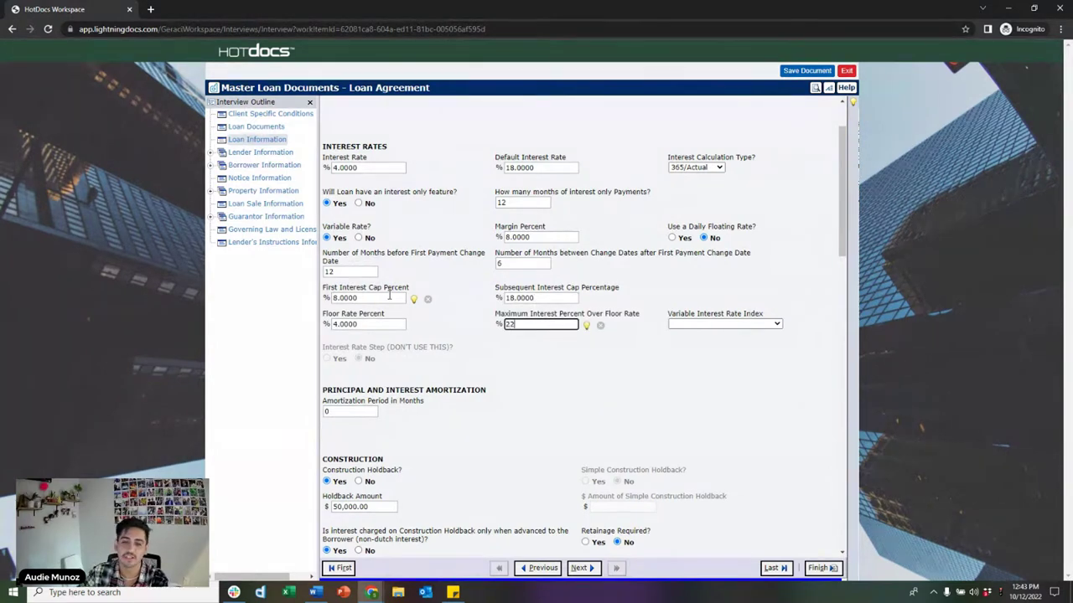
{"action": "key", "text": "Tab"}
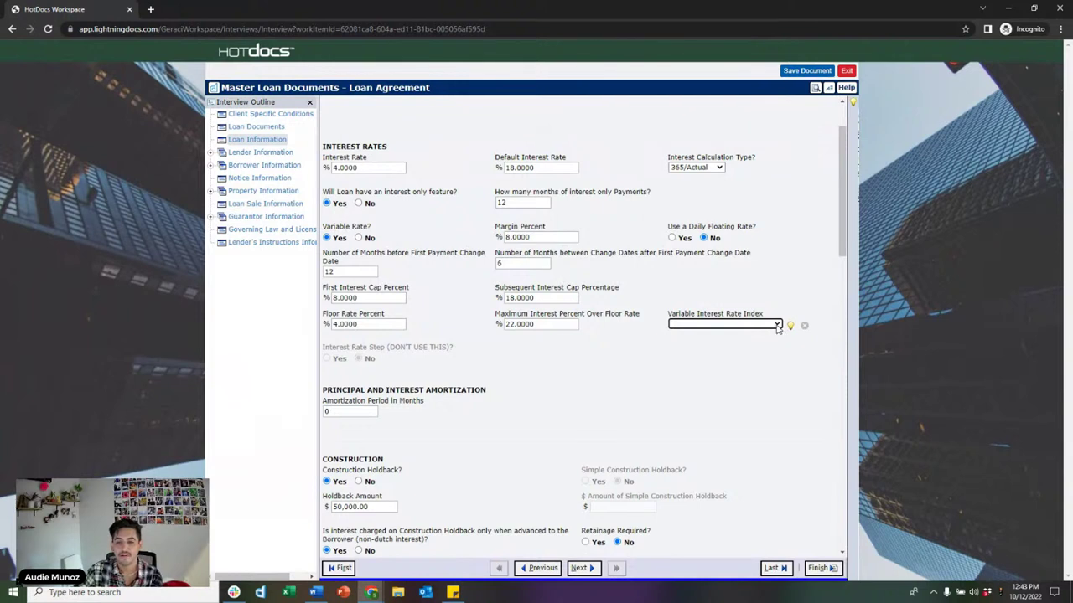
{"action": "left_click", "coordinate": [776, 326]}
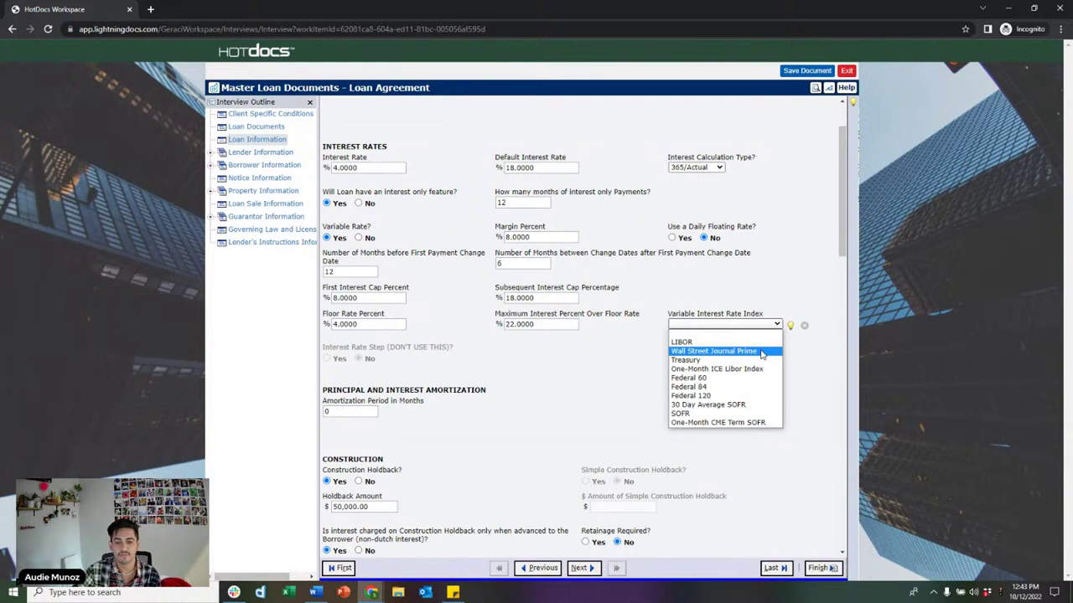
{"action": "left_click", "coordinate": [761, 354]}
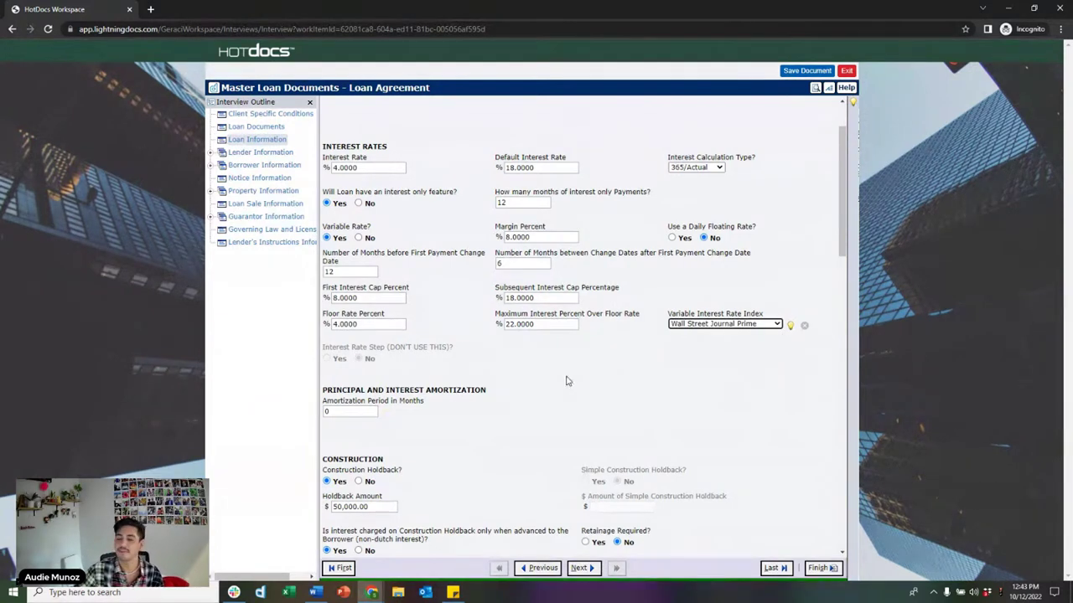
Step: Answer No to the interest-only feature, clearing its months value
{"action": "left_click", "coordinate": [338, 411]}
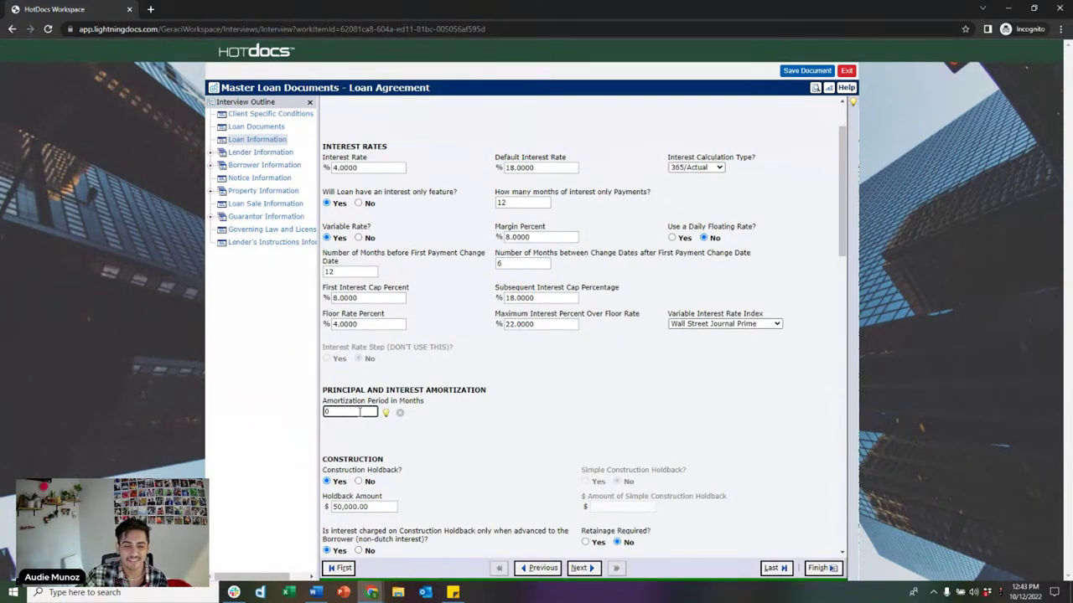
{"action": "left_click_drag", "start_coordinate": [360, 412], "coordinate": [286, 417]}
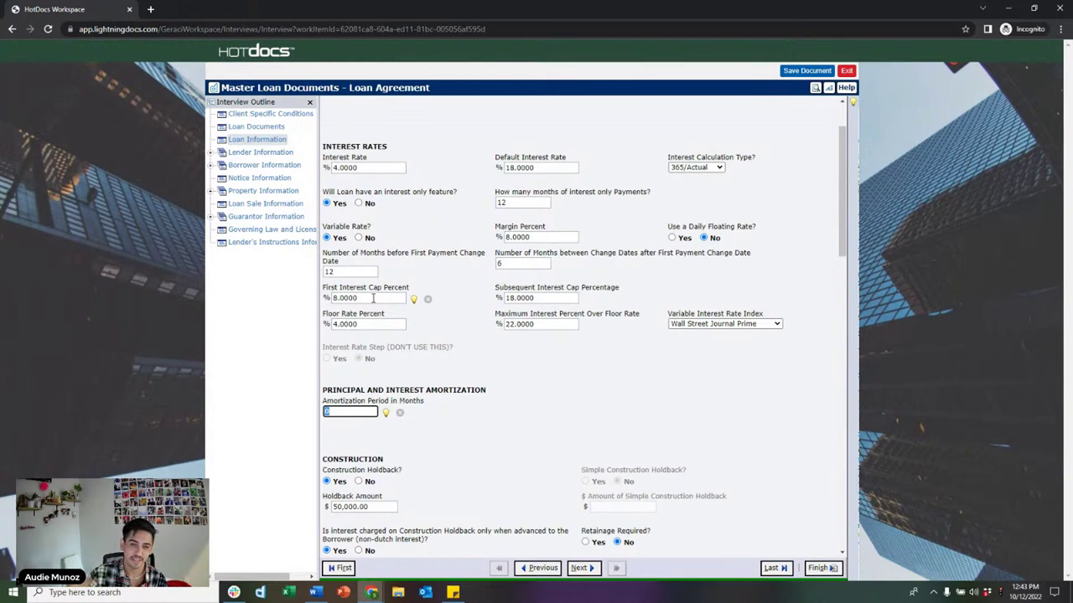
{"action": "scroll", "coordinate": [402, 318], "scroll_direction": "up", "scroll_amount": 1}
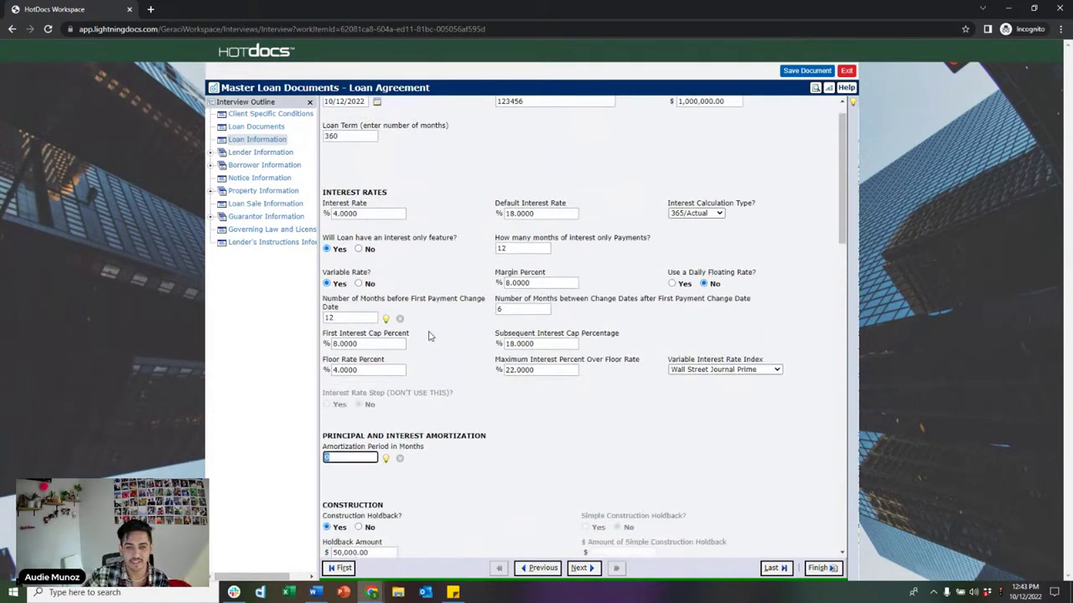
{"action": "scroll", "coordinate": [429, 335], "scroll_direction": "down", "scroll_amount": 1}
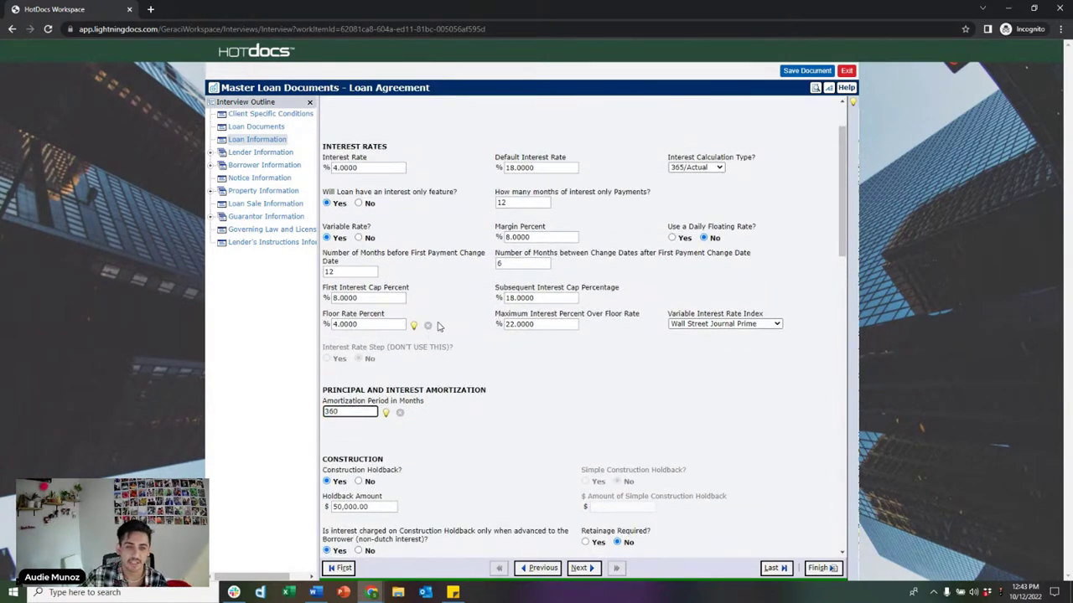
{"action": "left_click", "coordinate": [467, 411]}
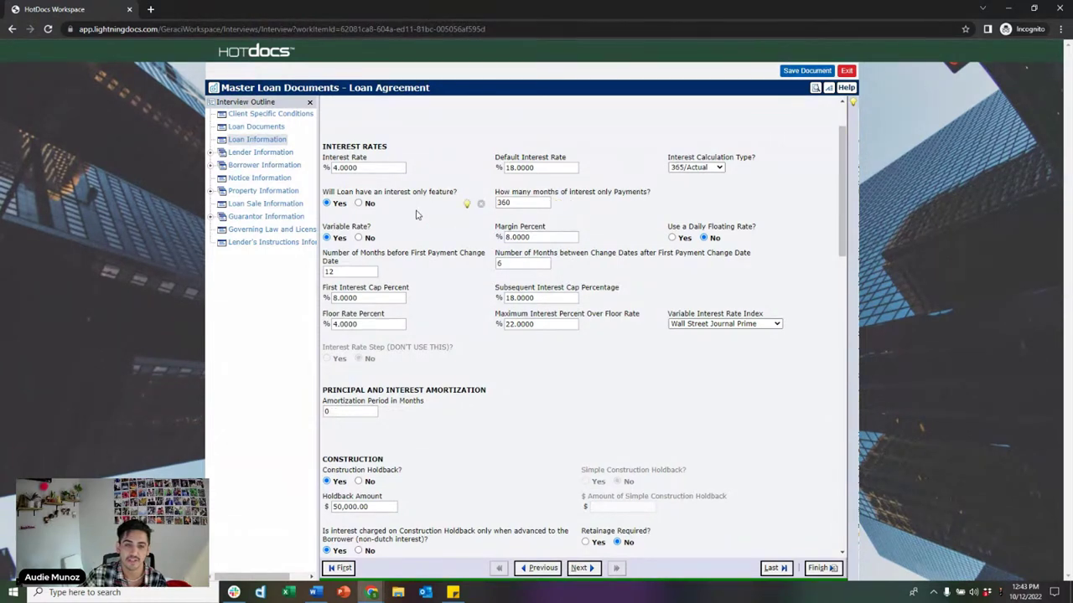
{"action": "double_click", "coordinate": [504, 202]}
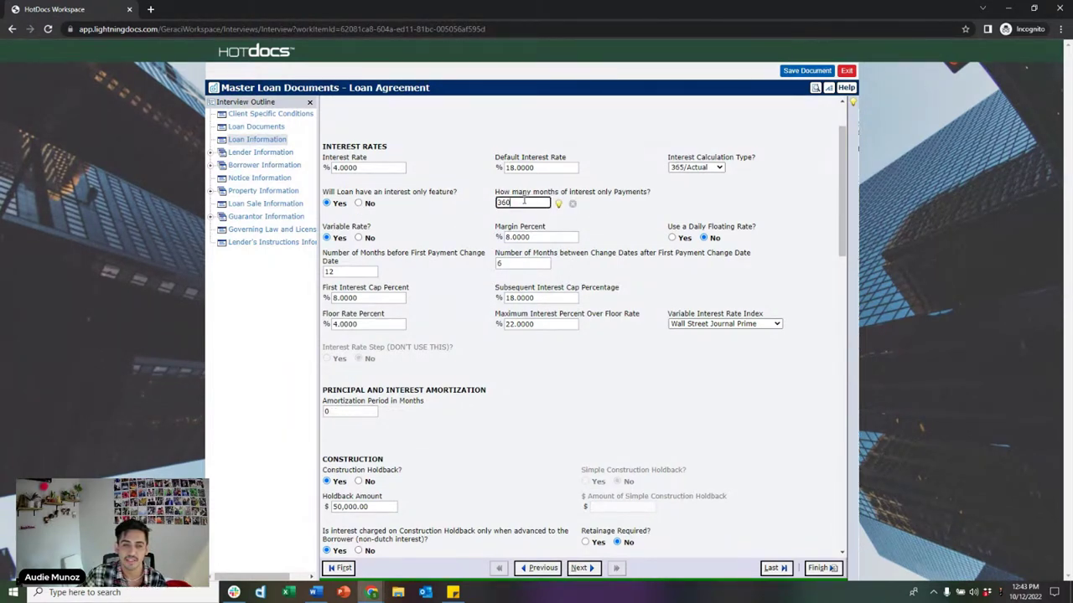
{"action": "key", "text": "BackSpace"}
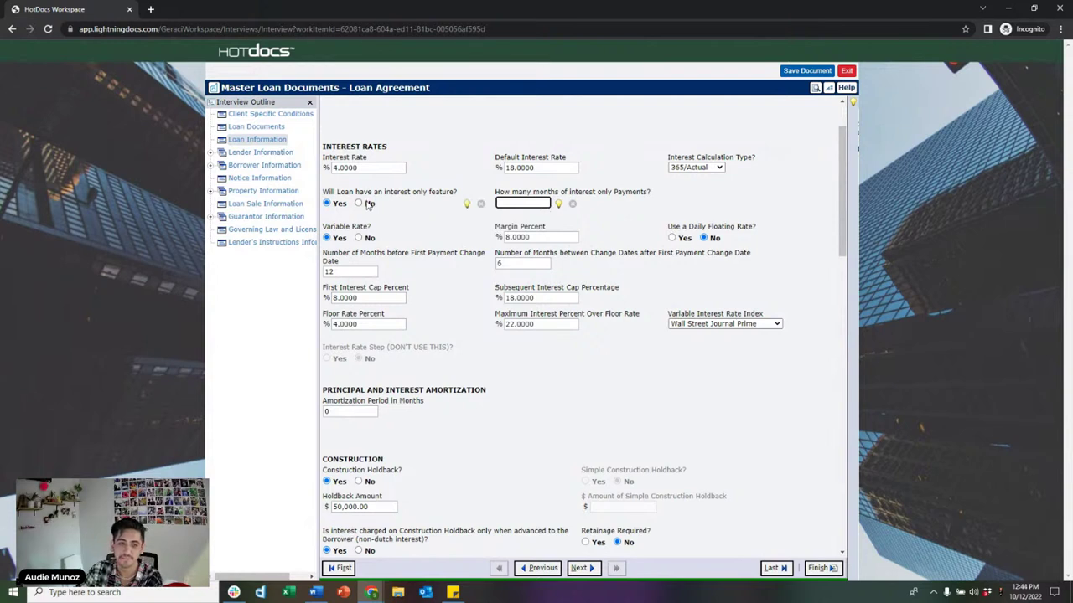
{"action": "left_click", "coordinate": [366, 203]}
Step: Set the amortization period to 360 months and continue to Lender Information
{"action": "scroll", "coordinate": [575, 340], "scroll_direction": "up", "scroll_amount": 2}
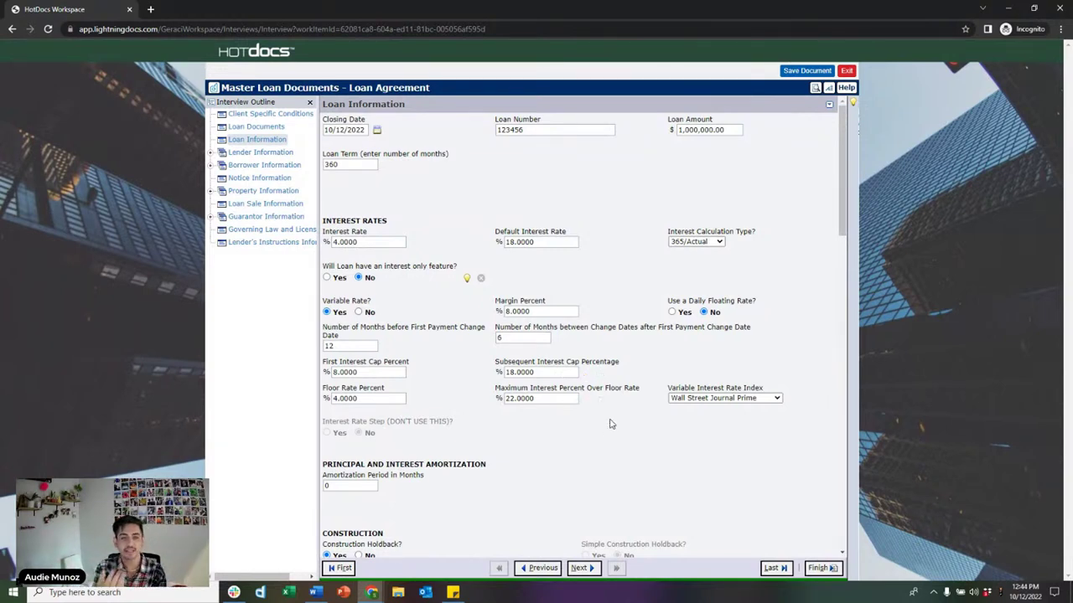
{"action": "left_click", "coordinate": [350, 486]}
{"action": "type", "text": "360"}
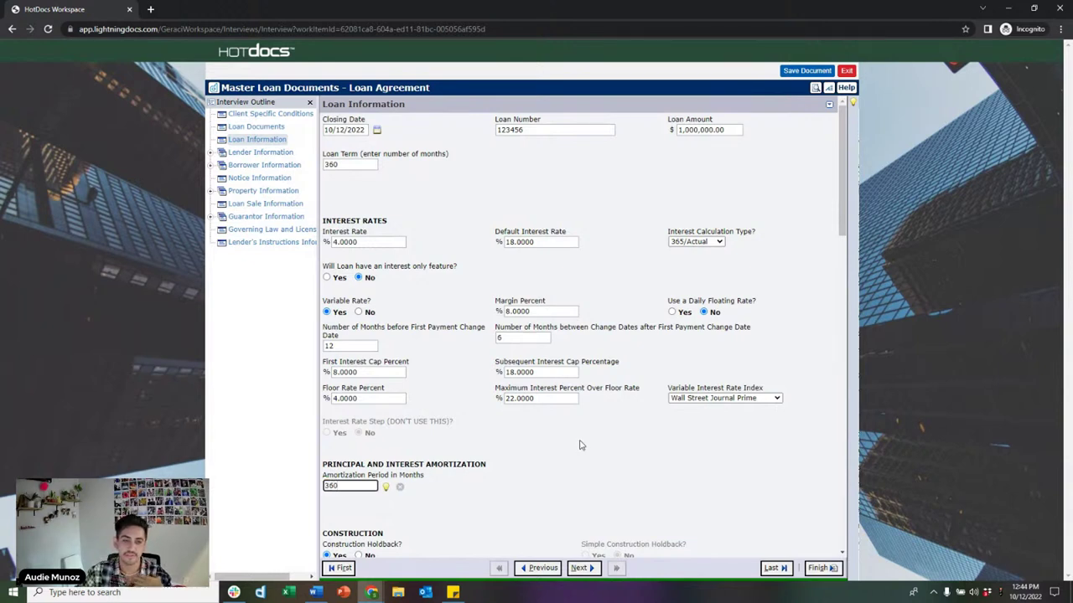
{"action": "left_click", "coordinate": [360, 241]}
{"action": "scroll", "coordinate": [493, 322], "scroll_direction": "down", "scroll_amount": 1}
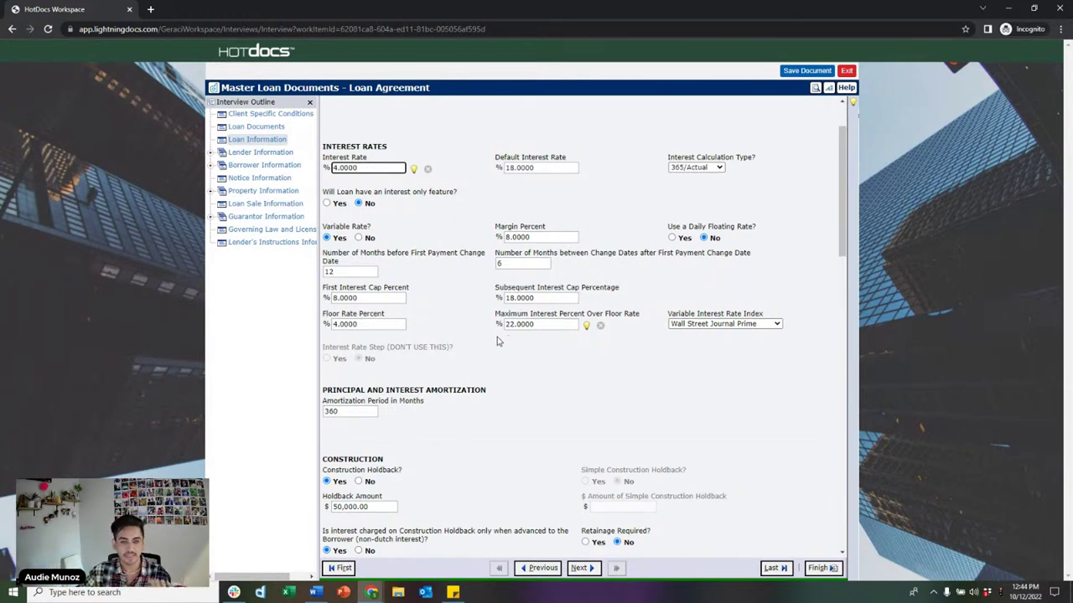
{"action": "scroll", "coordinate": [475, 497], "scroll_direction": "down", "scroll_amount": 1}
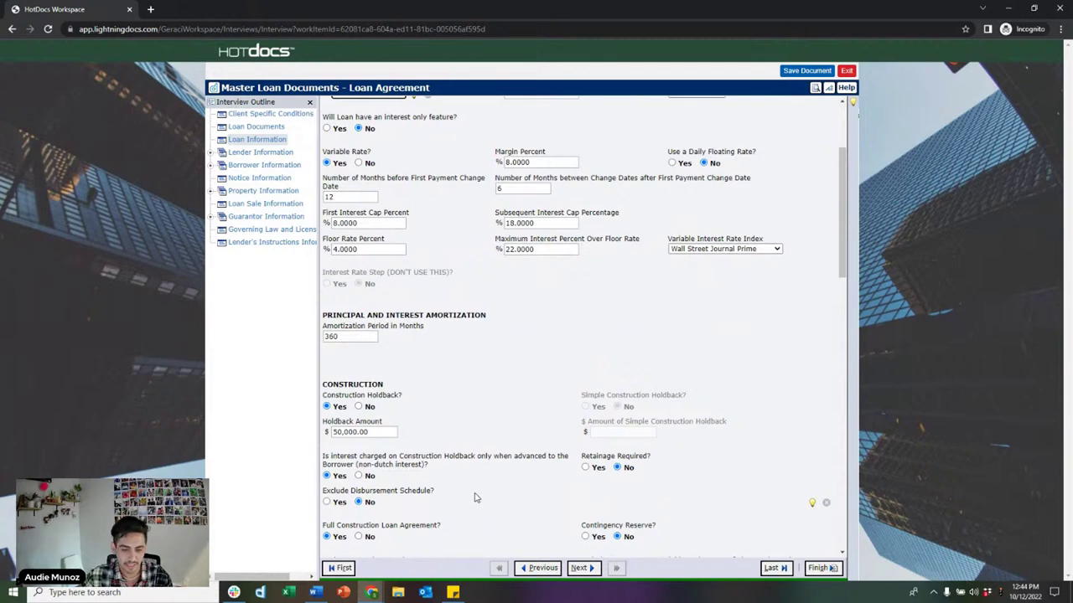
{"action": "scroll", "coordinate": [474, 498], "scroll_direction": "down", "scroll_amount": 1}
{"action": "left_click", "coordinate": [578, 568]}
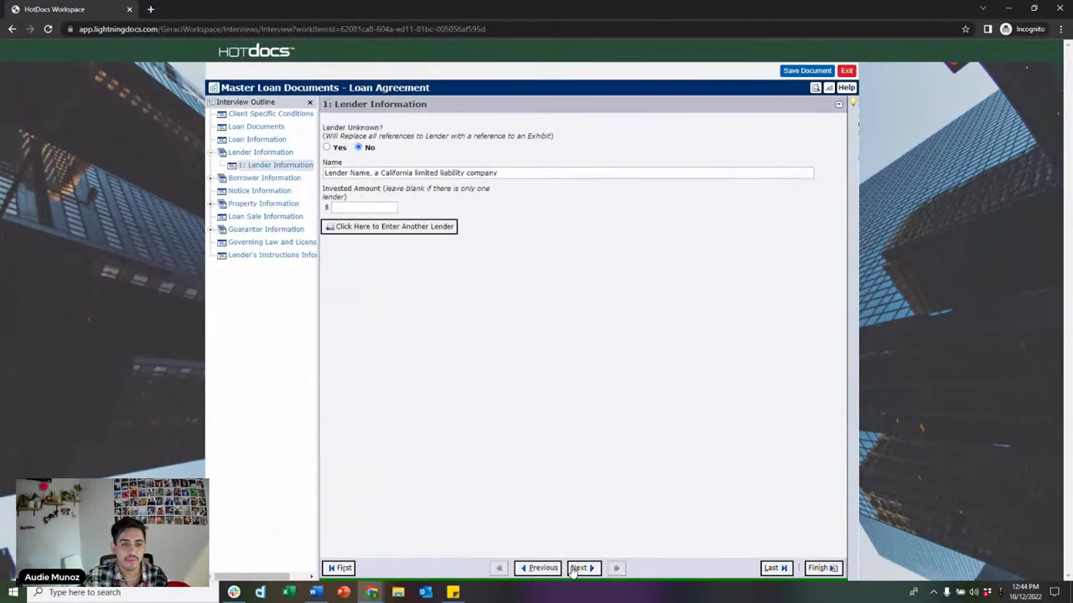
Step: Edit Home Buyer LLC's manager name to add ', Construction'
{"action": "left_click", "coordinate": [579, 568]}
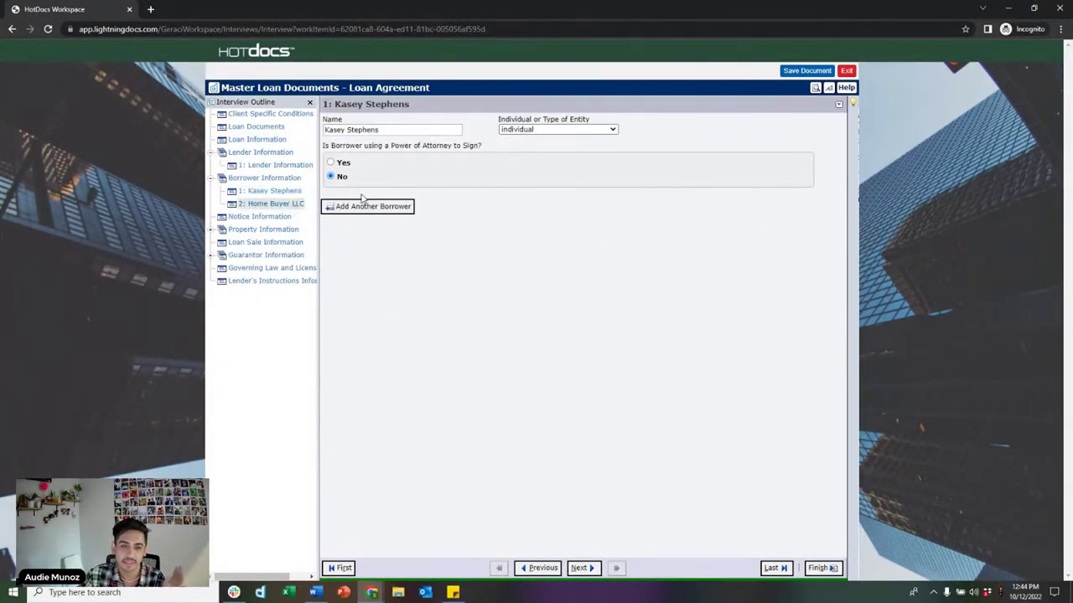
{"action": "left_click", "coordinate": [428, 197]}
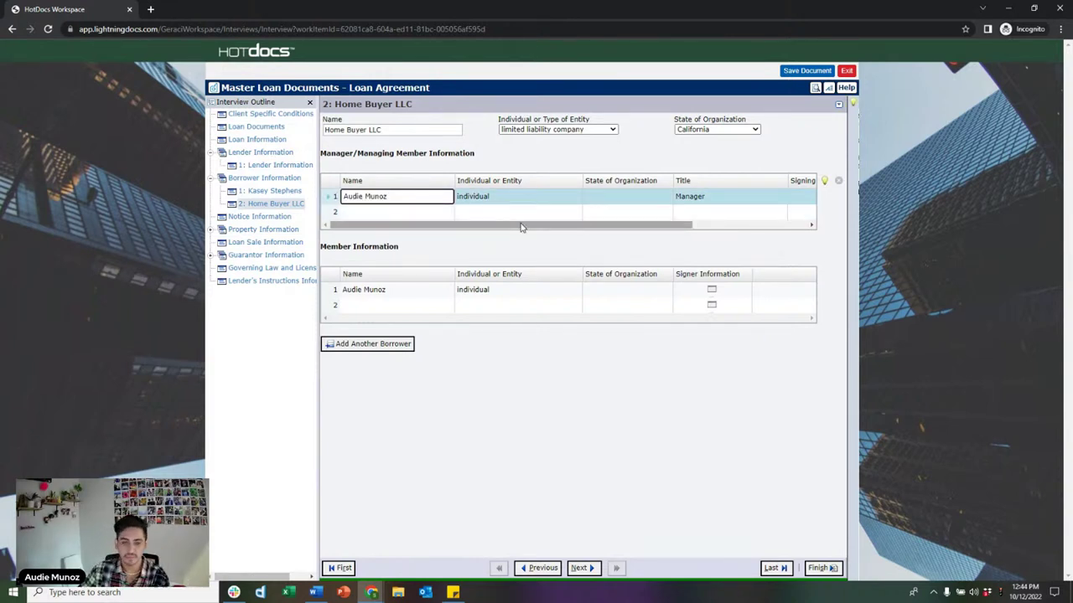
{"action": "type", "text": ", LLC"}
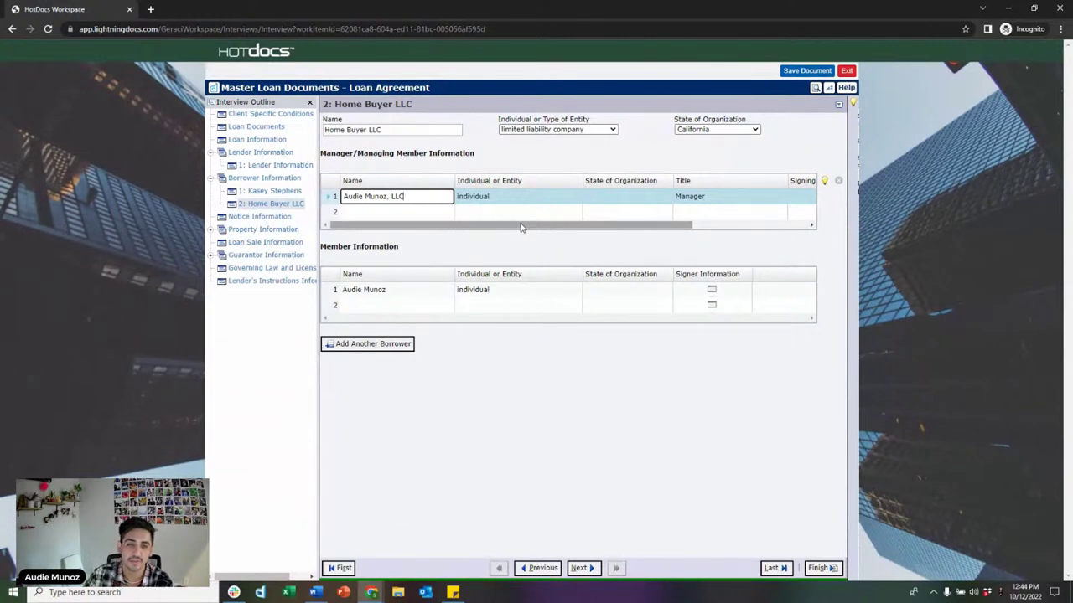
{"action": "left_click", "coordinate": [387, 197]}
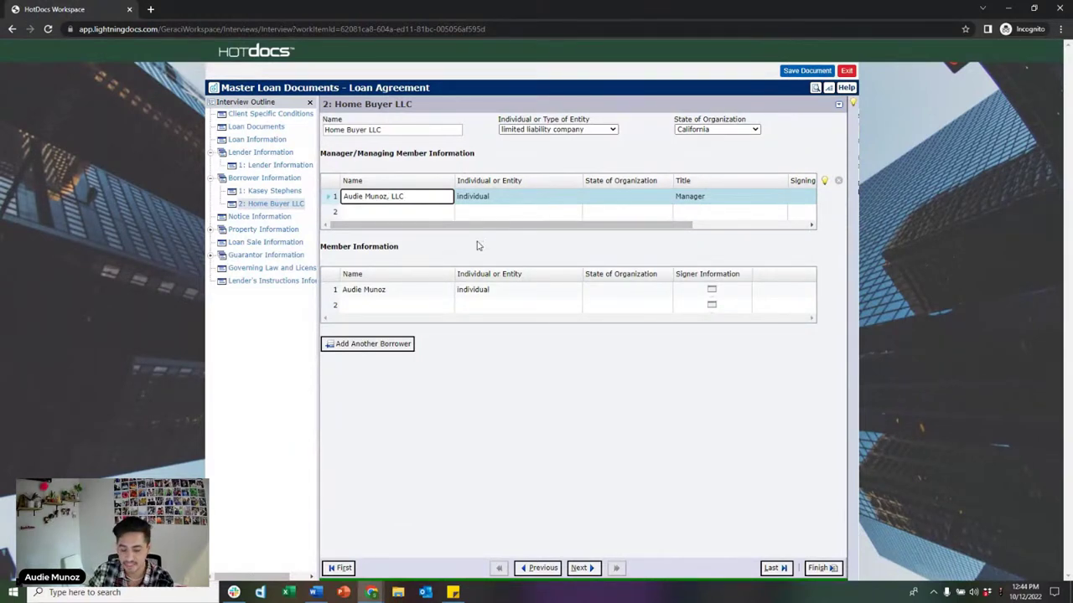
{"action": "type", "text": "Construction"}
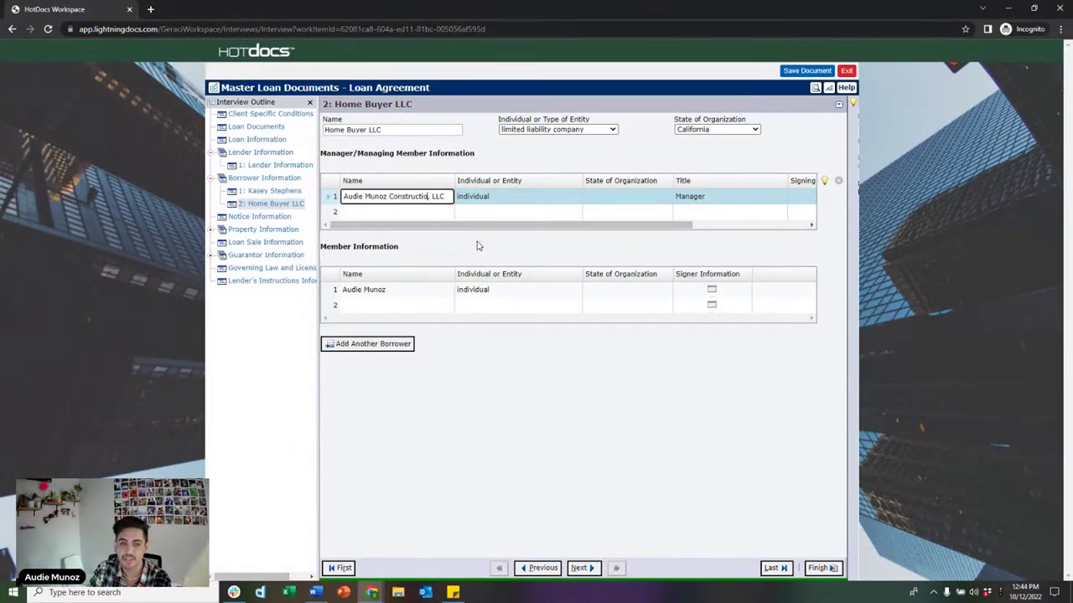
{"action": "left_click", "coordinate": [401, 131]}
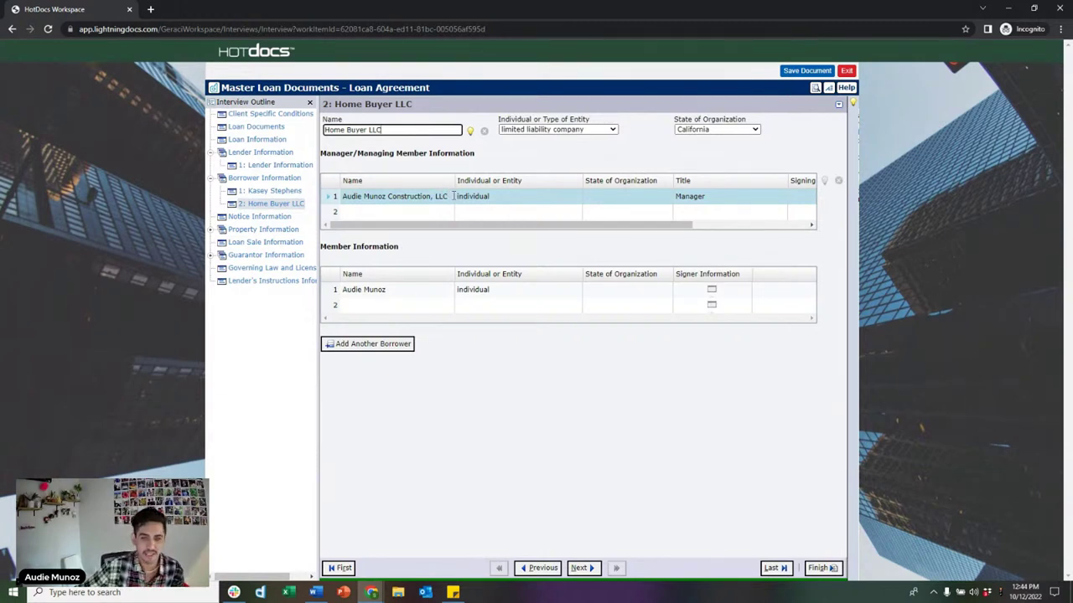
Step: Set the managing member to a limited liability company organized in Alaska
{"action": "left_click", "coordinate": [576, 197]}
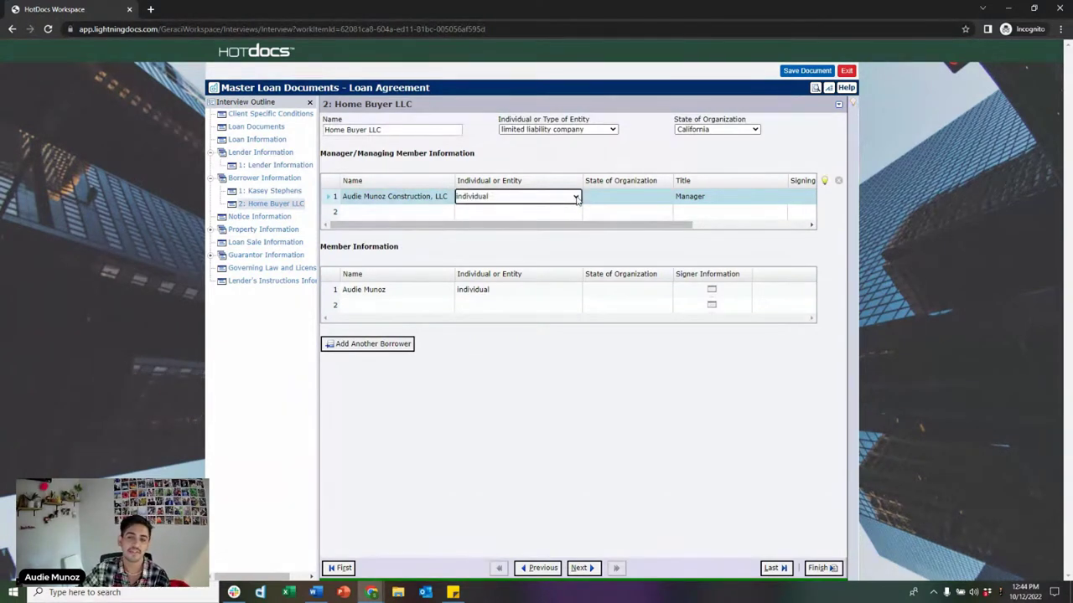
{"action": "left_click", "coordinate": [576, 197]}
{"action": "left_click", "coordinate": [558, 232]}
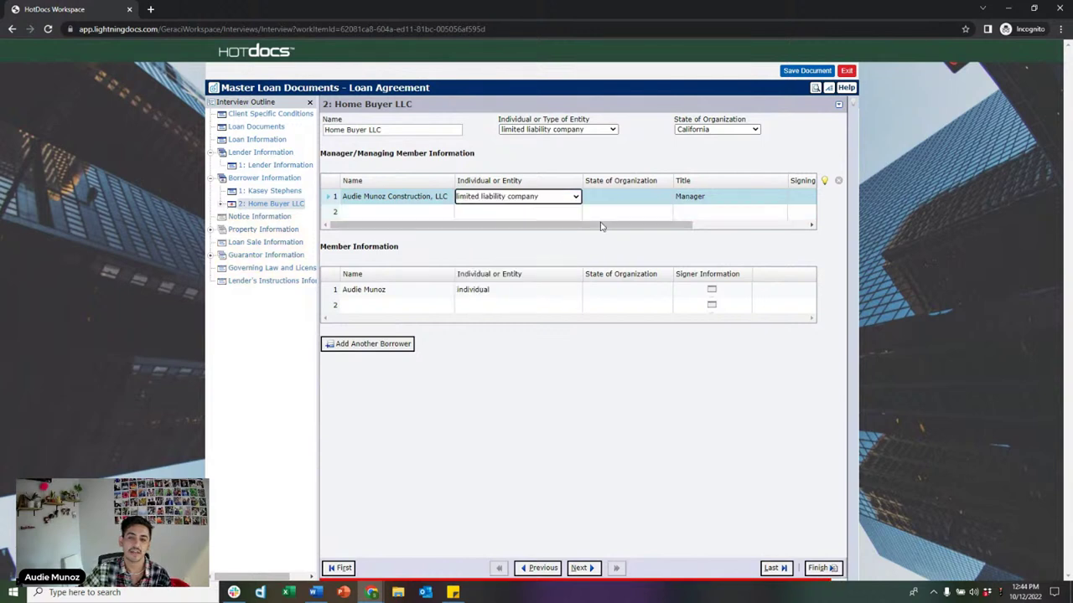
{"action": "left_click", "coordinate": [667, 196]}
{"action": "left_click", "coordinate": [667, 196]}
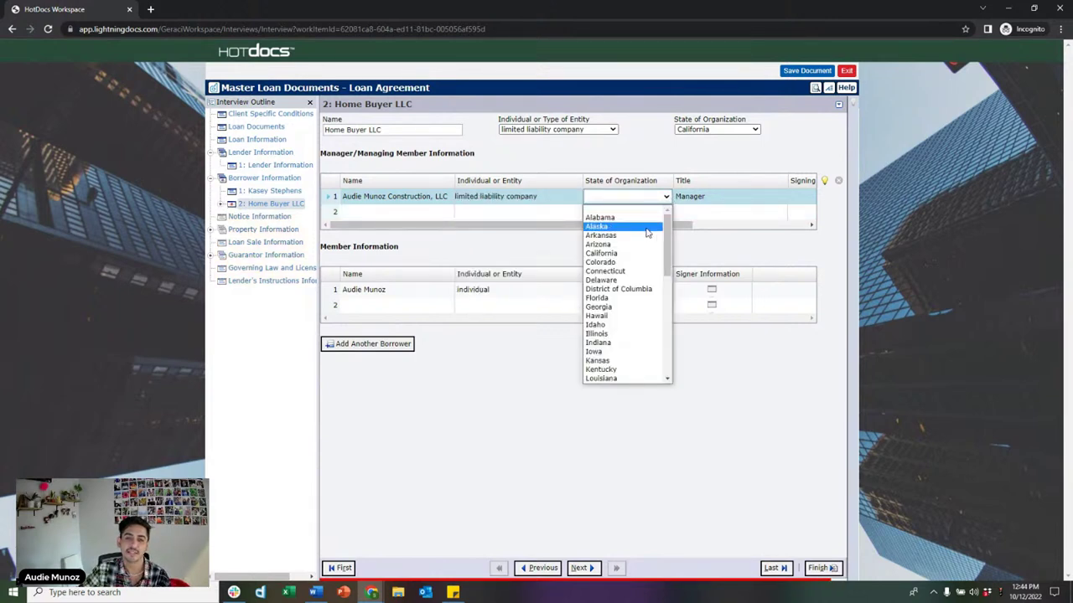
{"action": "left_click", "coordinate": [647, 234]}
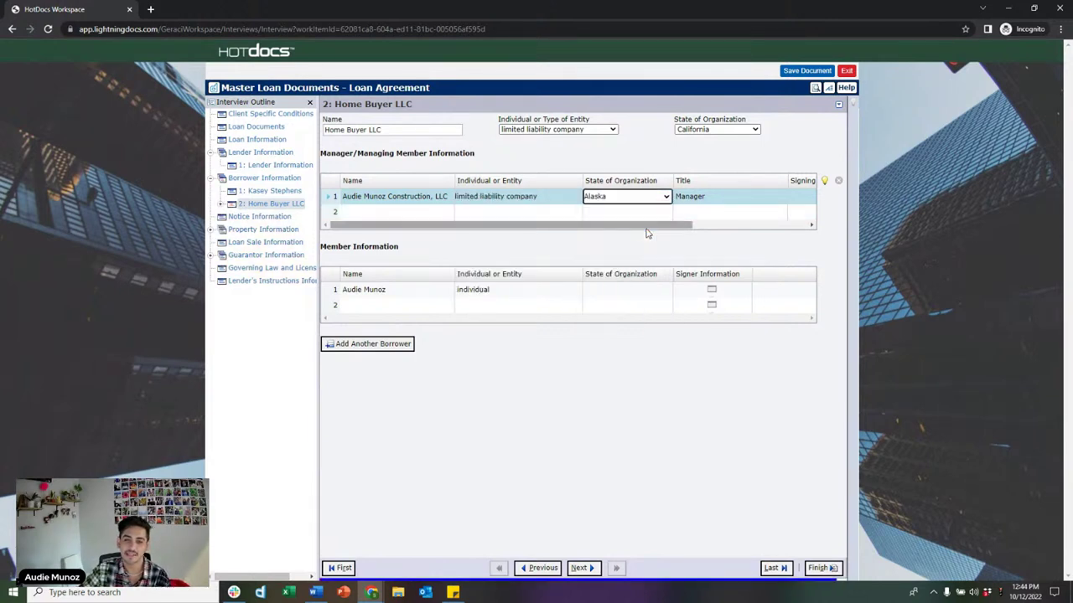
{"action": "left_click", "coordinate": [222, 204]}
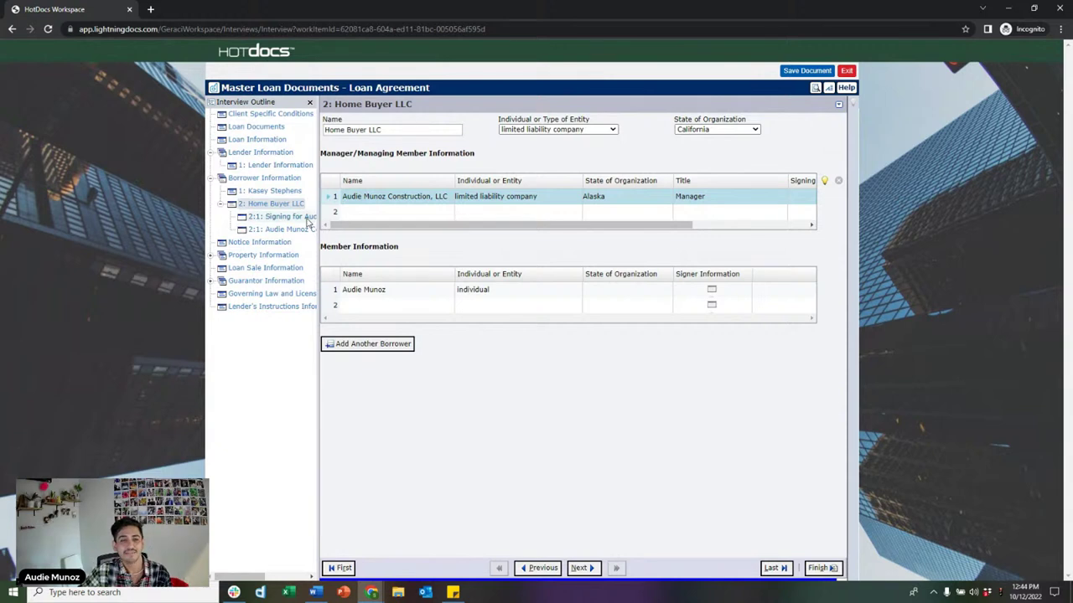
Step: On the 2:1 Signing page, add the signer's LLC name as an Alabama limited liability company titled Manager
{"action": "left_click", "coordinate": [308, 220]}
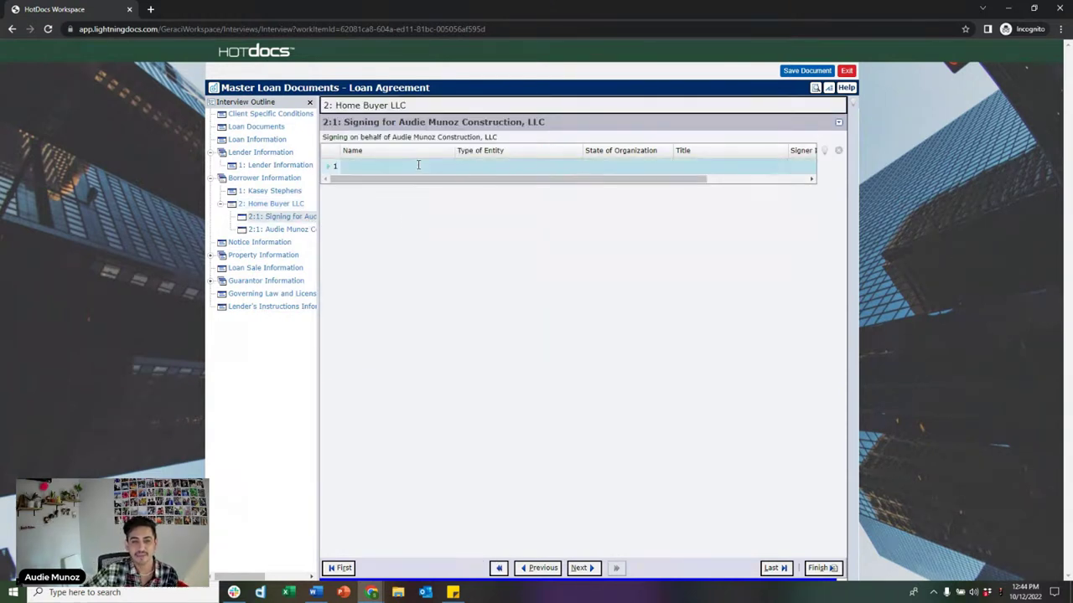
{"action": "left_click", "coordinate": [418, 165]}
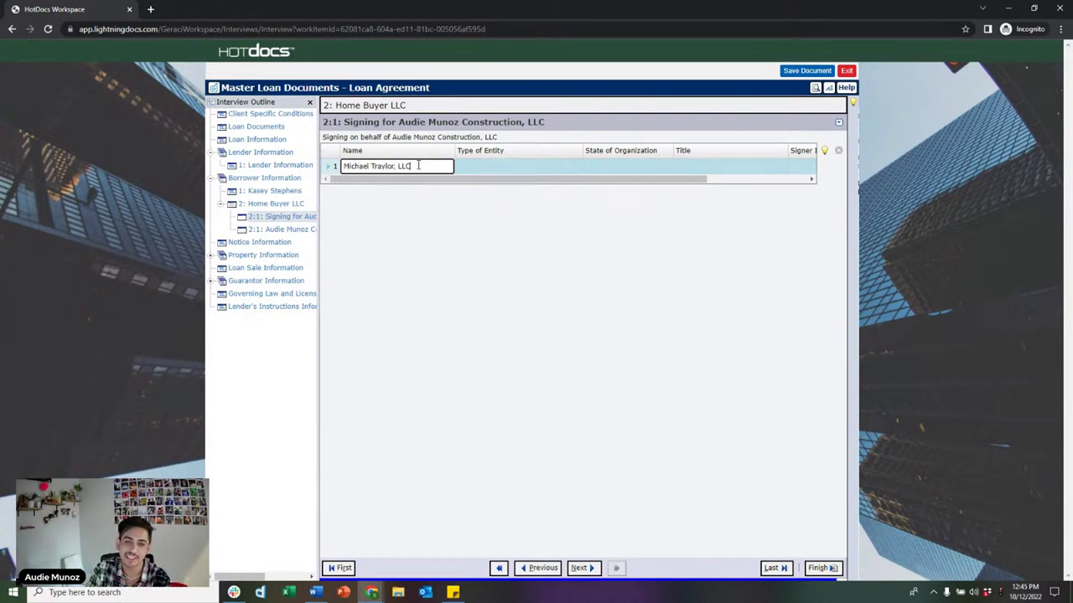
{"action": "left_click", "coordinate": [538, 166]}
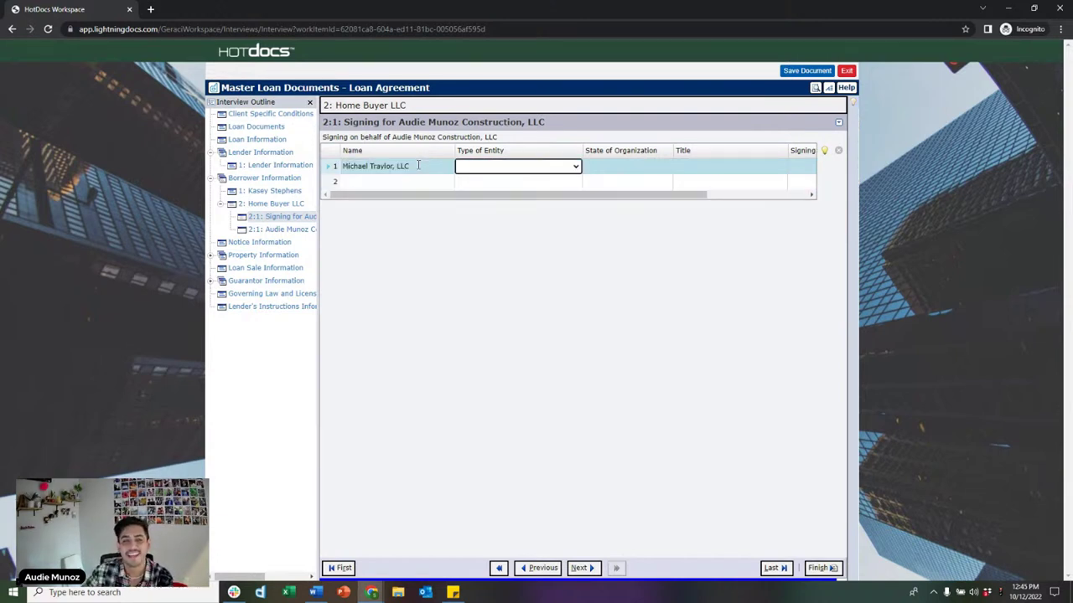
{"action": "left_click", "coordinate": [577, 166]}
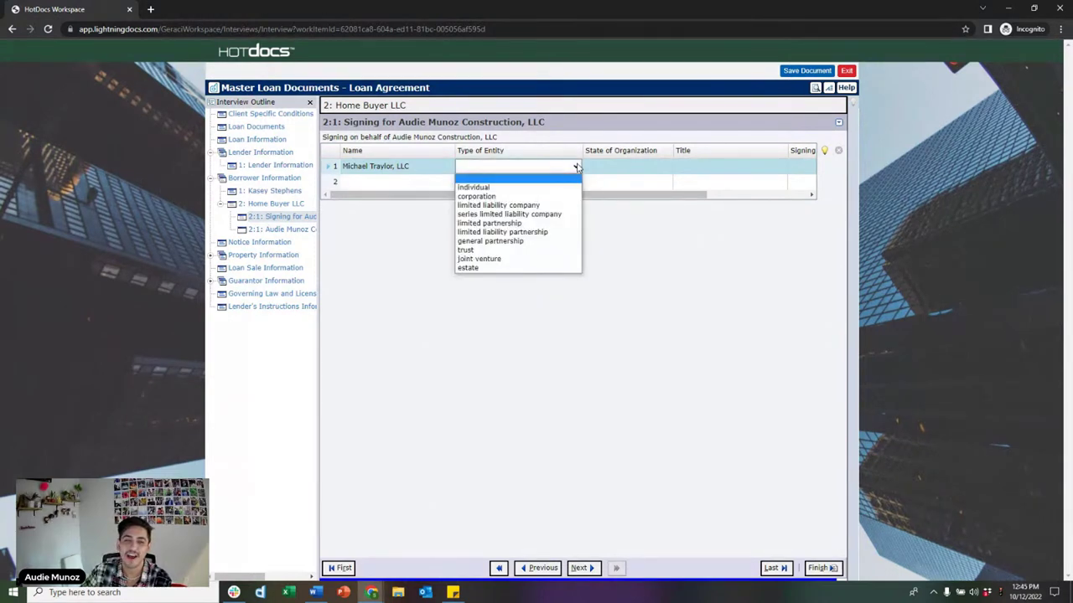
{"action": "left_click", "coordinate": [550, 206]}
{"action": "left_click", "coordinate": [653, 165]}
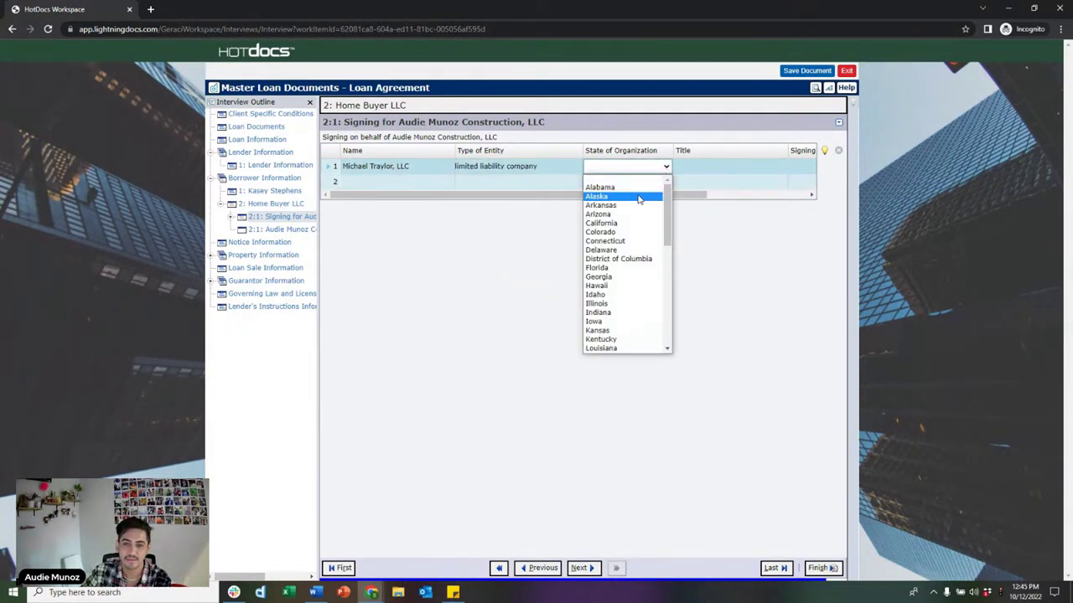
{"action": "left_click", "coordinate": [636, 187]}
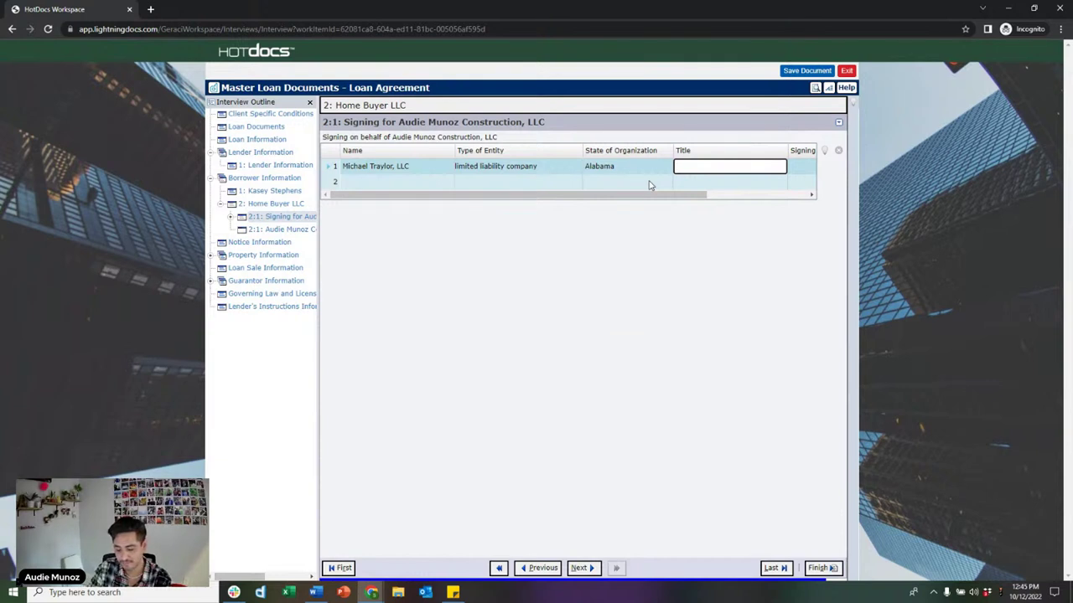
{"action": "type", "text": "Manager"}
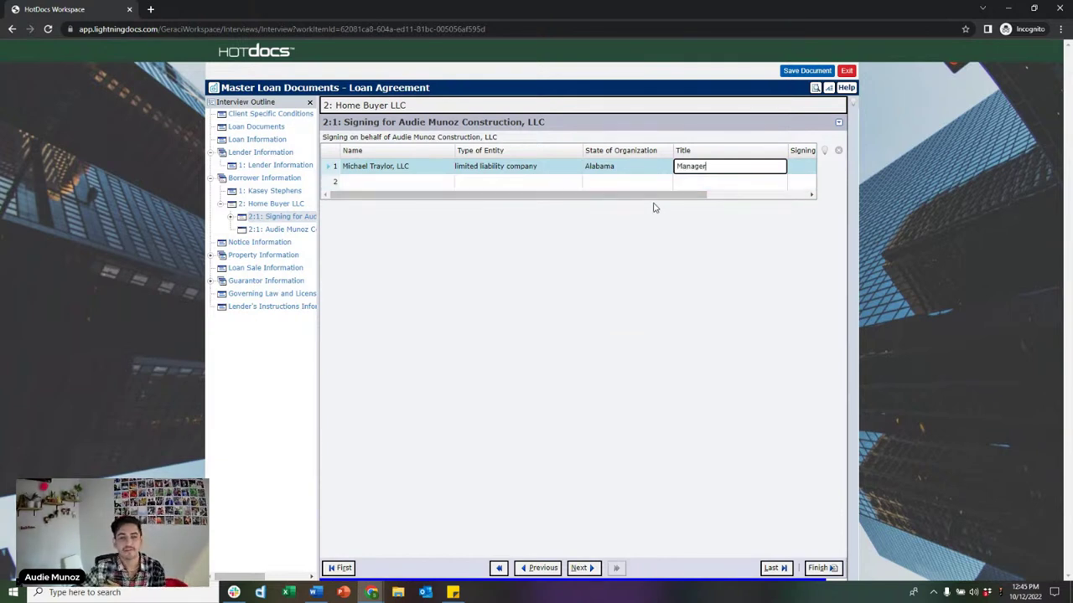
{"action": "left_click", "coordinate": [650, 211]}
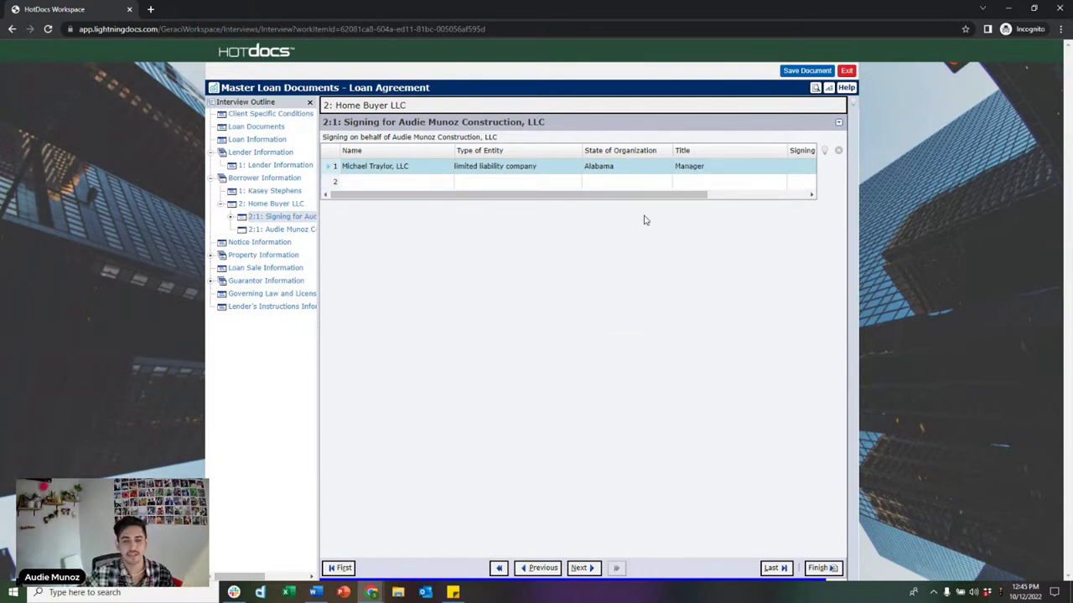
Step: Reconfirm the signer as a limited liability company and go to the nested LLC's signing page
{"action": "left_click", "coordinate": [230, 218]}
{"action": "left_click", "coordinate": [290, 229]}
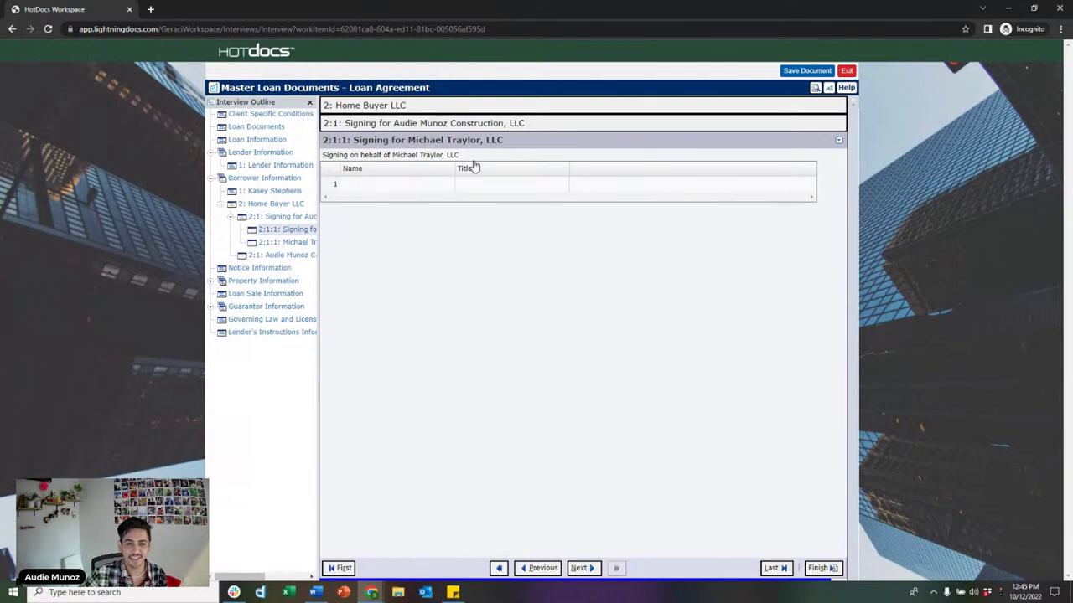
{"action": "left_click", "coordinate": [293, 219]}
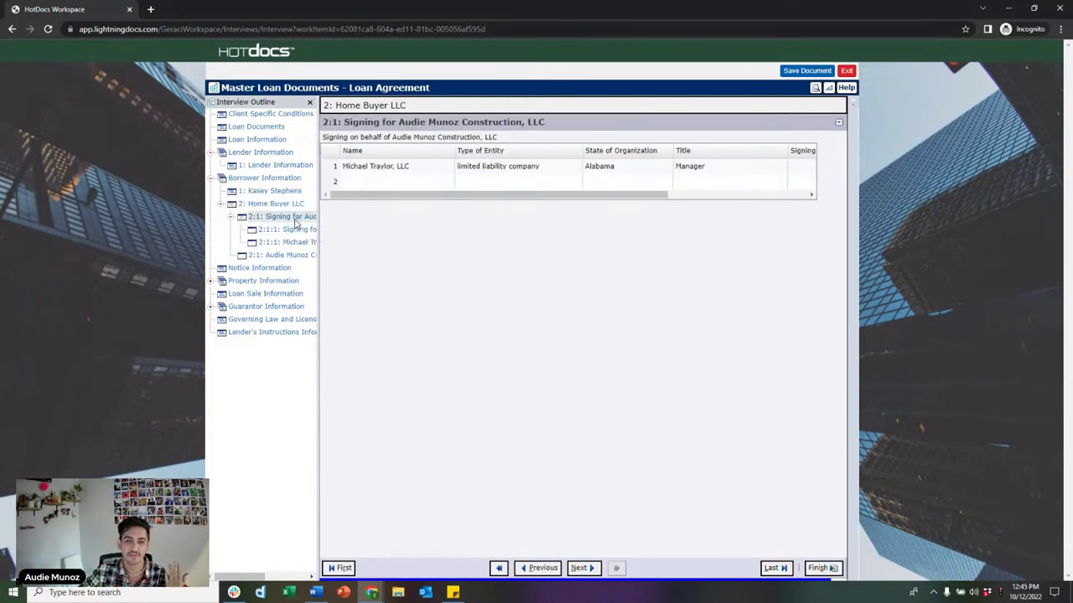
{"action": "left_click", "coordinate": [408, 165]}
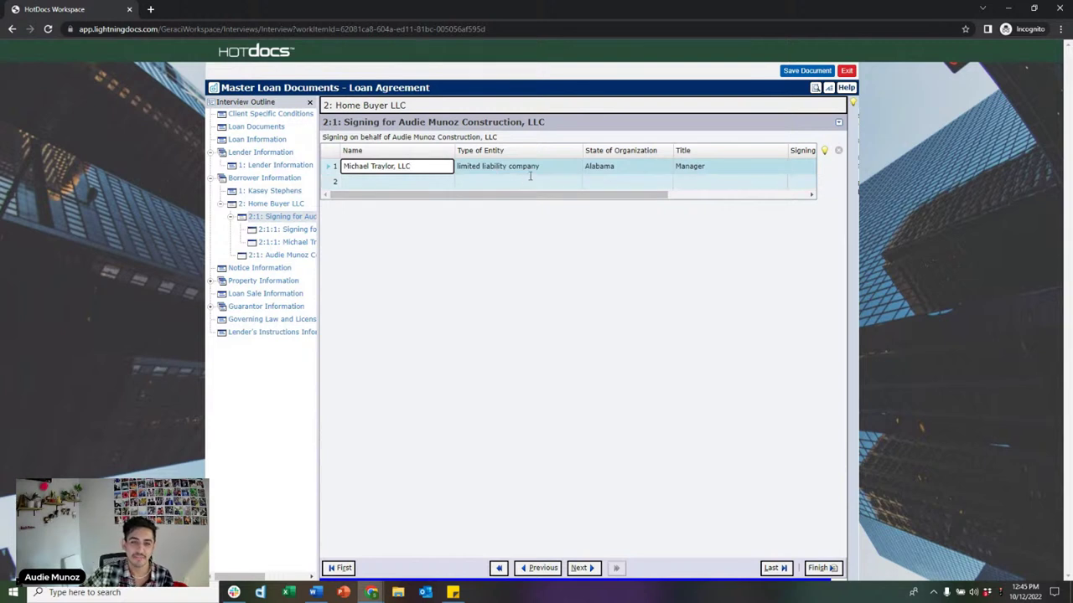
{"action": "left_click", "coordinate": [568, 170]}
{"action": "left_click", "coordinate": [568, 169]}
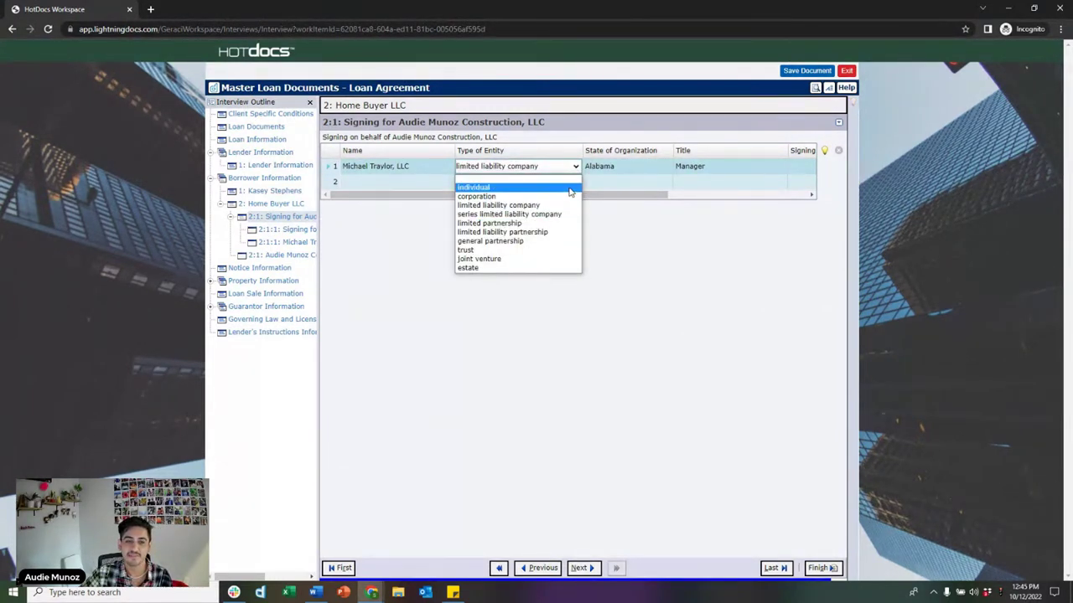
{"action": "key", "text": "Escape"}
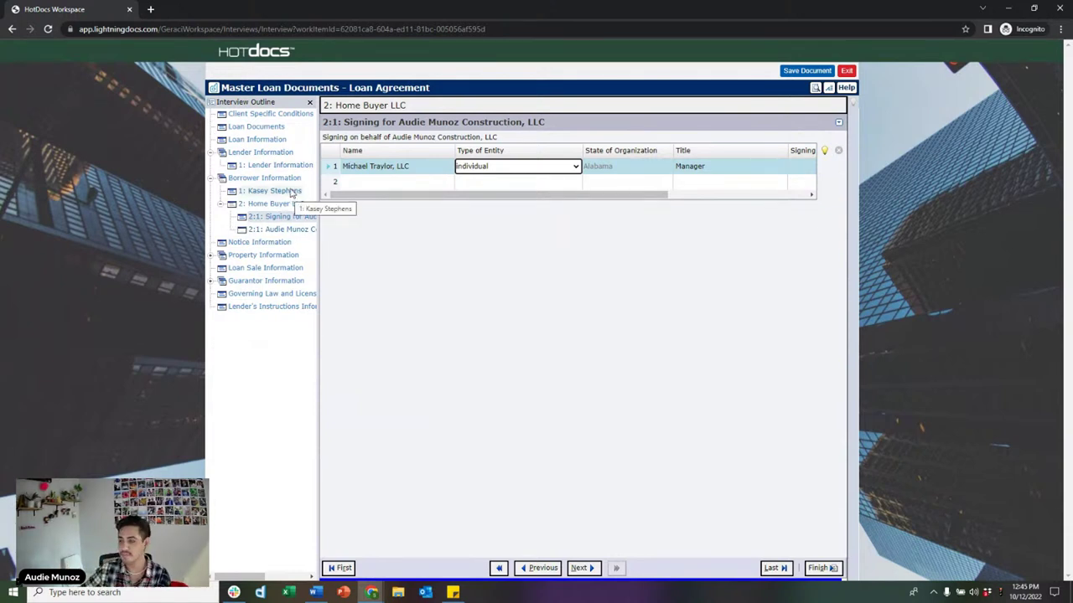
{"action": "left_click", "coordinate": [576, 167]}
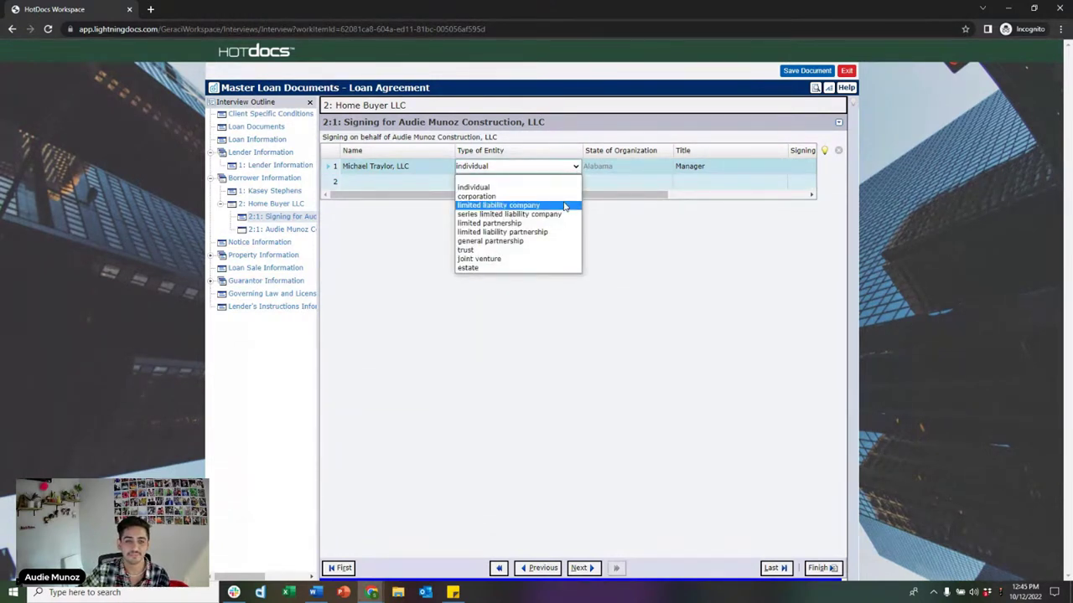
{"action": "left_click", "coordinate": [564, 206]}
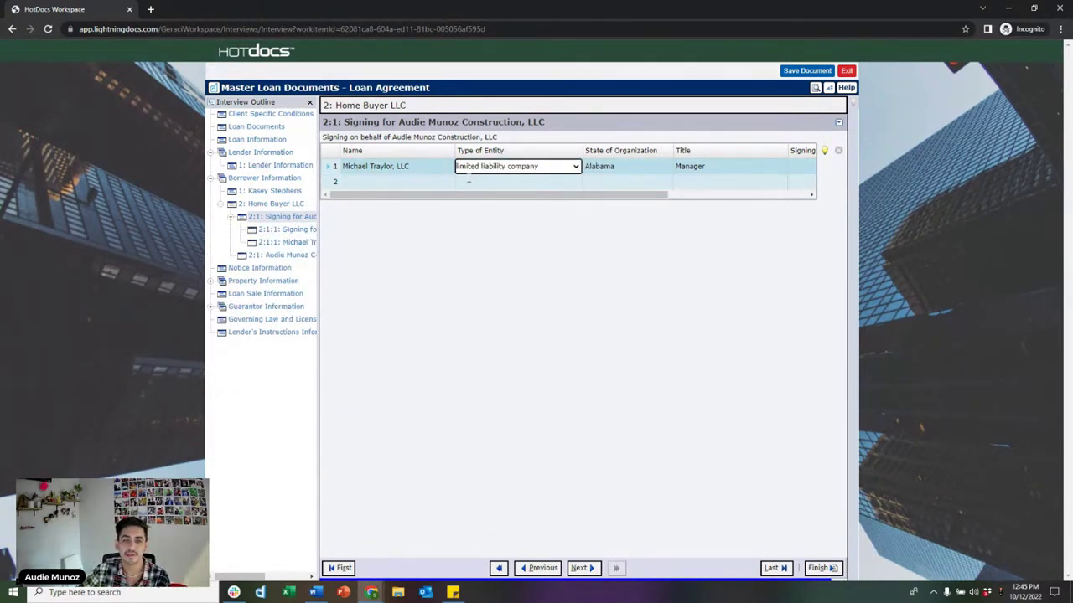
{"action": "key", "text": "alt+n"}
Step: Enter the nested LLC's signer titled Manager and its owner titled Owner
{"action": "left_click", "coordinate": [410, 182]}
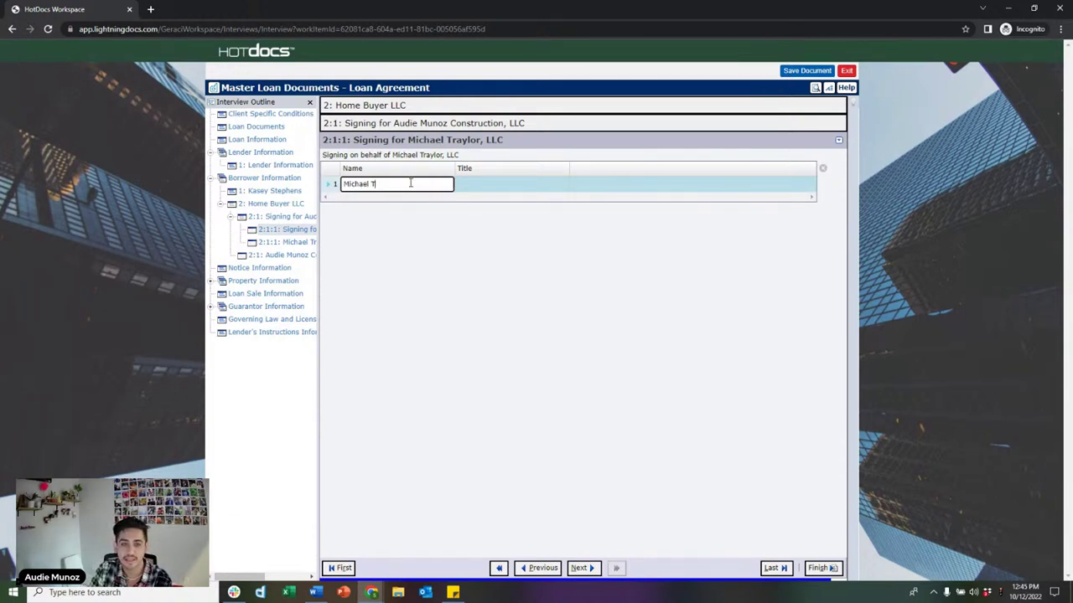
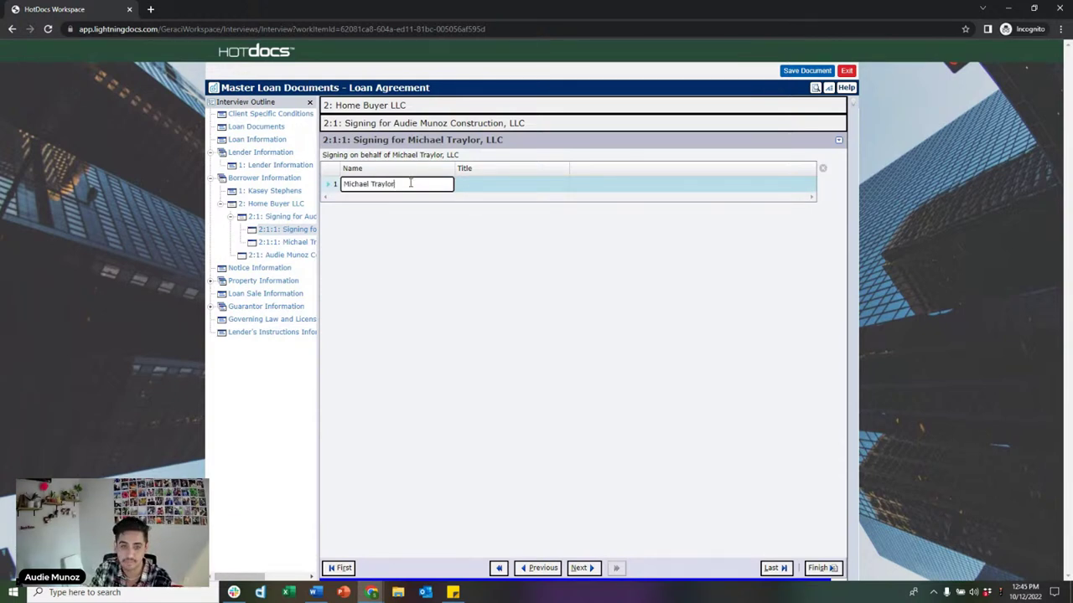
{"action": "key", "text": "Tab"}
{"action": "type", "text": "Manag"}
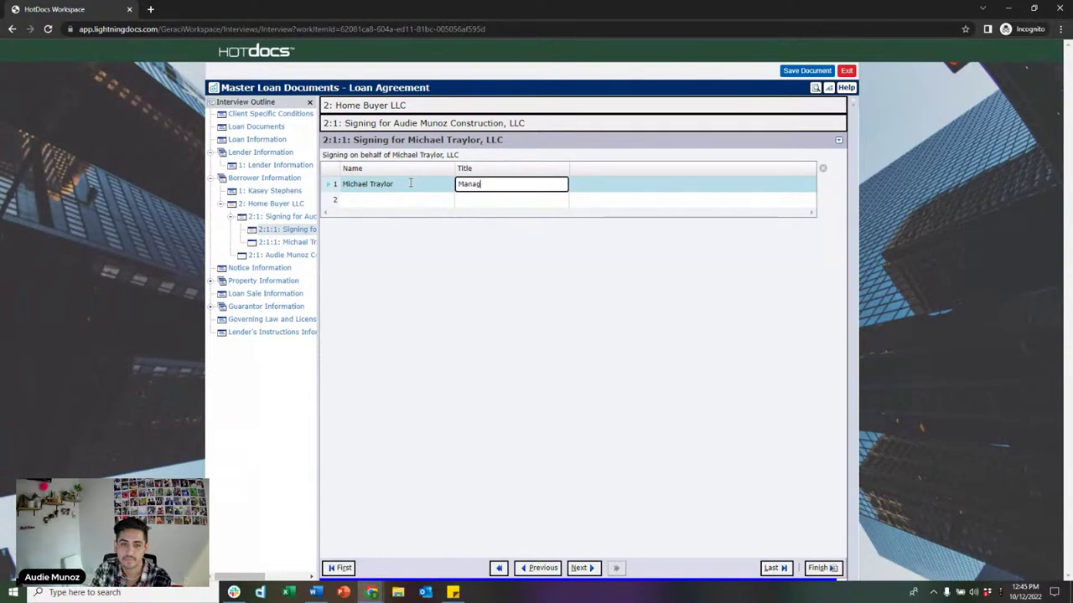
{"action": "type", "text": "er"}
{"action": "key", "text": "alt+n"}
{"action": "left_click", "coordinate": [420, 184]}
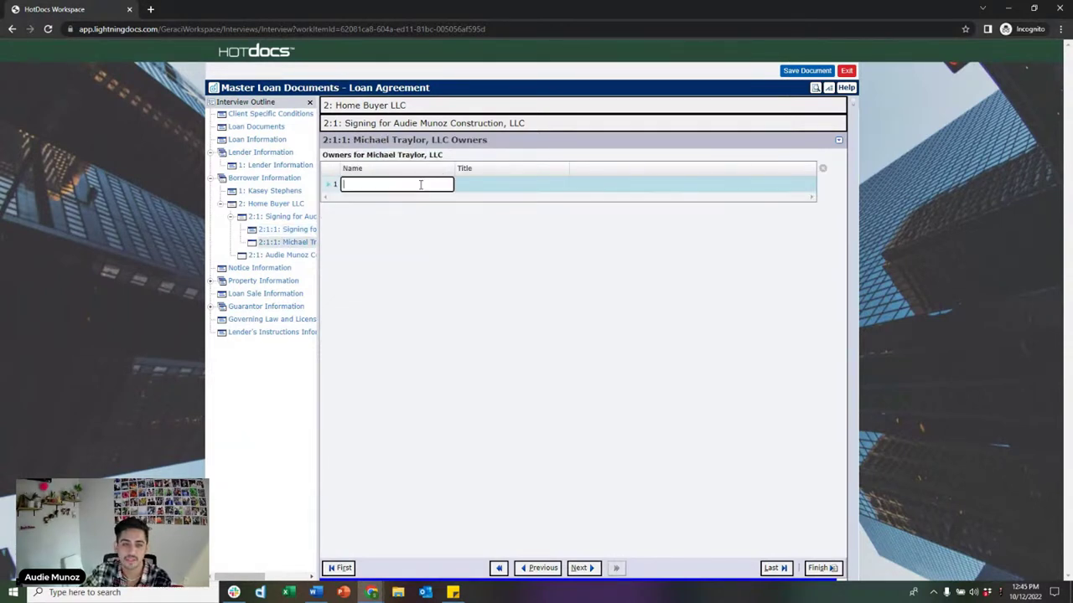
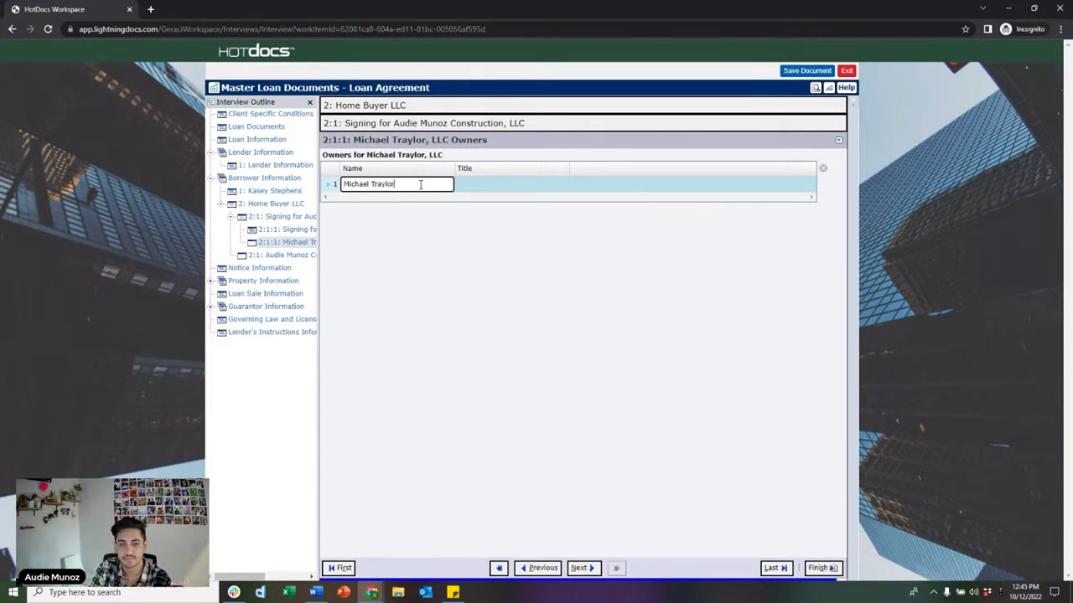
{"action": "key", "text": "Tab"}
{"action": "type", "text": "an"}
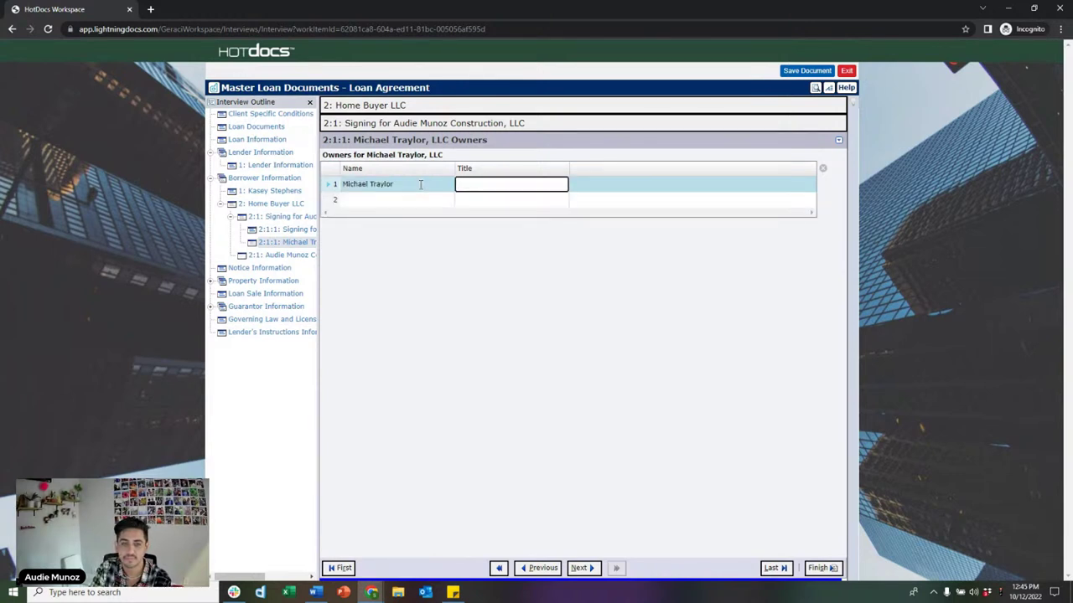
{"action": "type", "text": "Owner"}
Step: On the 2:1 Owners page, add an individual owner for the managing member
{"action": "left_click", "coordinate": [280, 254]}
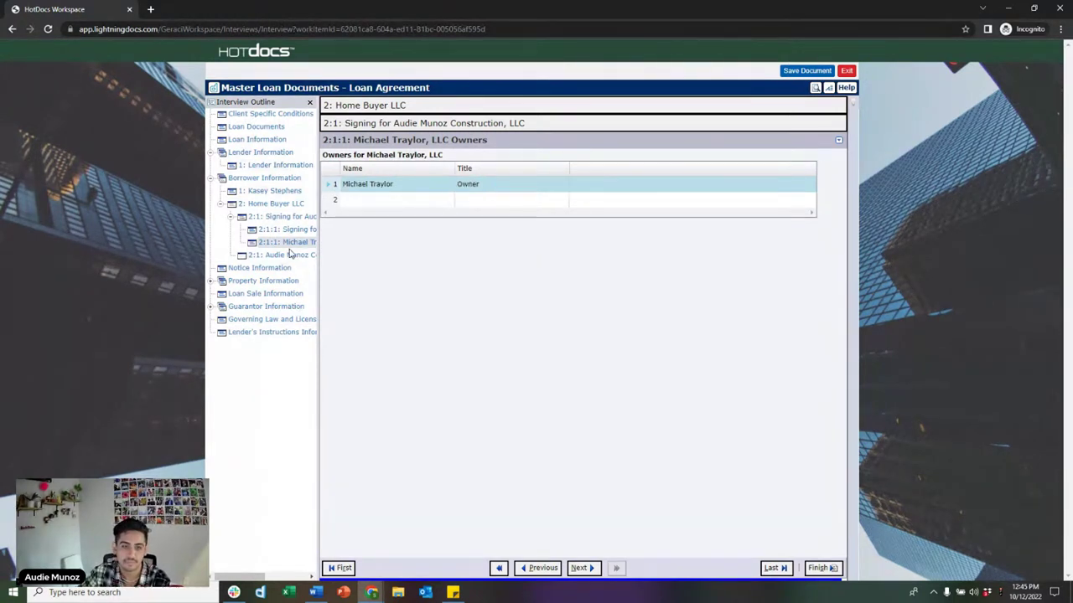
{"action": "left_click", "coordinate": [418, 166]}
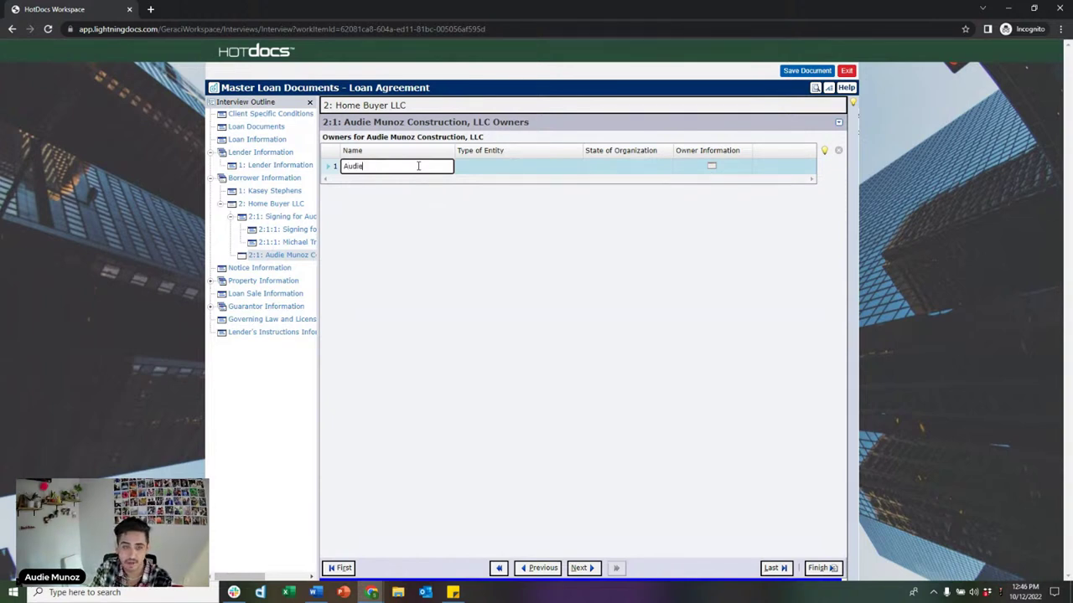
{"action": "key", "text": "Tab"}
{"action": "key", "text": "i"}
{"action": "key", "text": "Tab"}
{"action": "key", "text": "Tab"}
{"action": "key", "text": "Tab"}
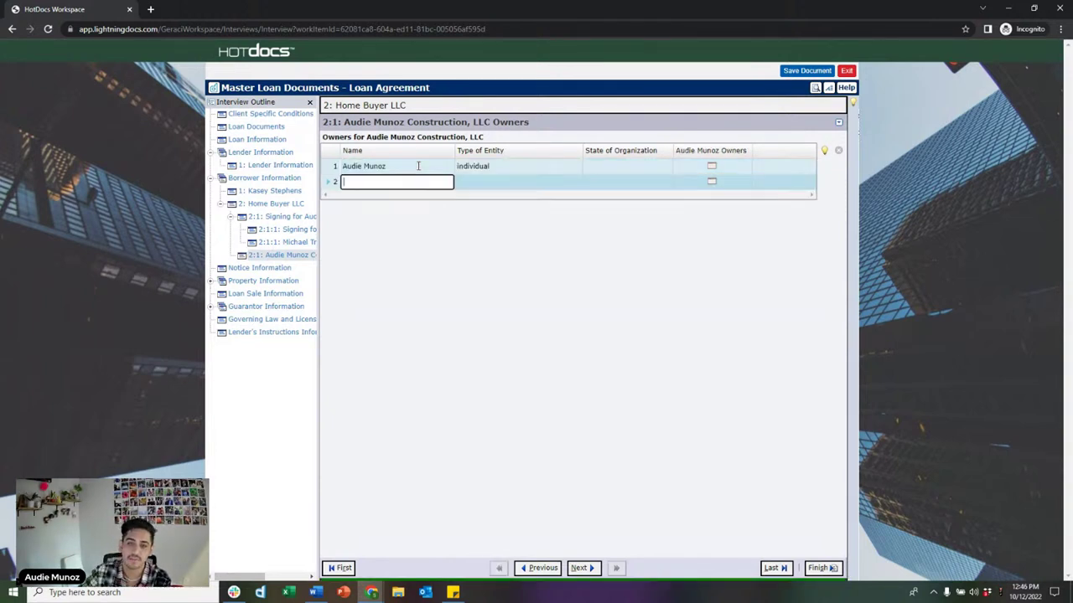
Step: Navigate through the outline back to the Loan Information page
{"action": "left_click", "coordinate": [285, 268]}
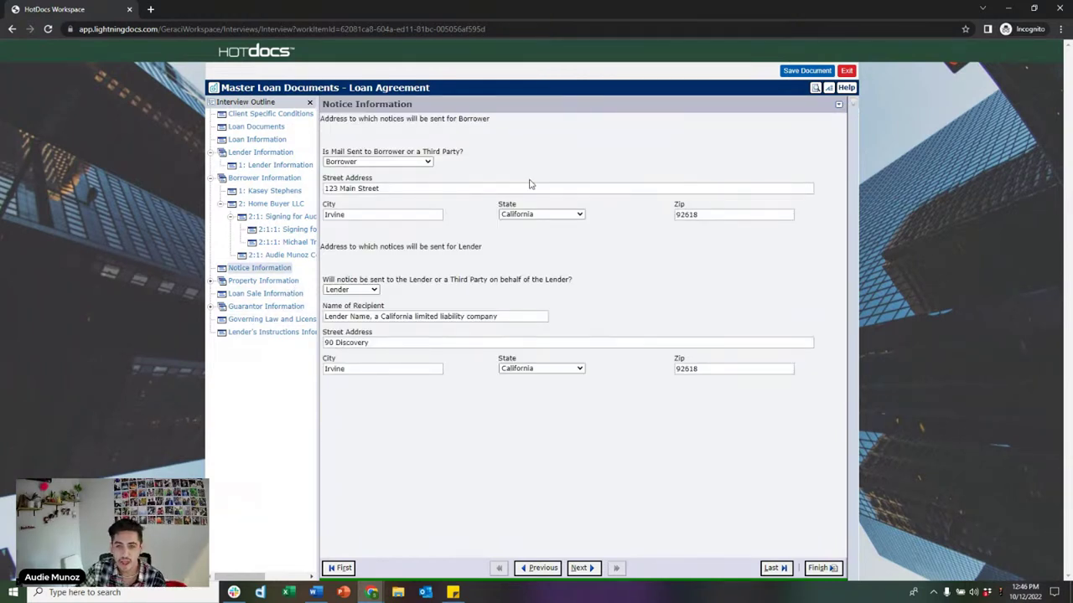
{"action": "left_click", "coordinate": [287, 204]}
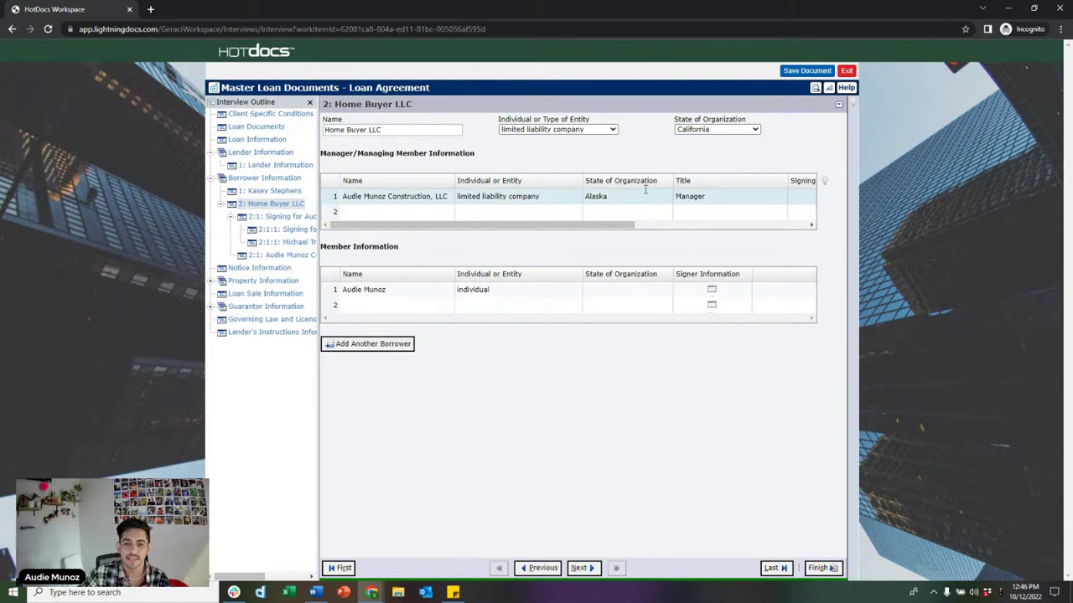
{"action": "left_click", "coordinate": [265, 128]}
{"action": "left_click", "coordinate": [262, 140]}
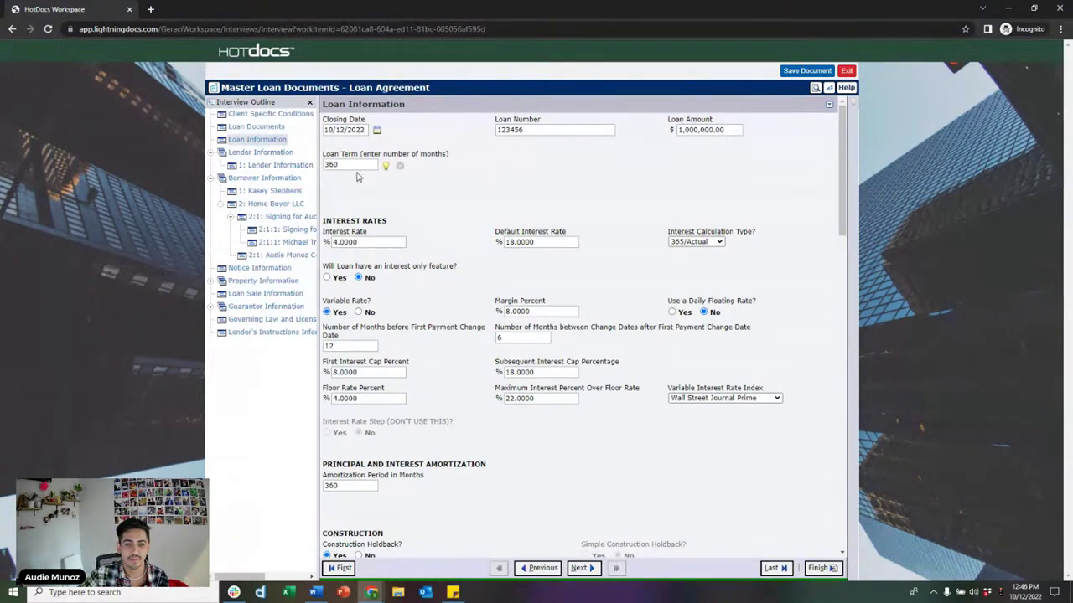
Step: Check the 360-month Loan Term answer before finishing the interview
{"action": "left_click", "coordinate": [358, 165]}
{"action": "left_click", "coordinate": [656, 448]}
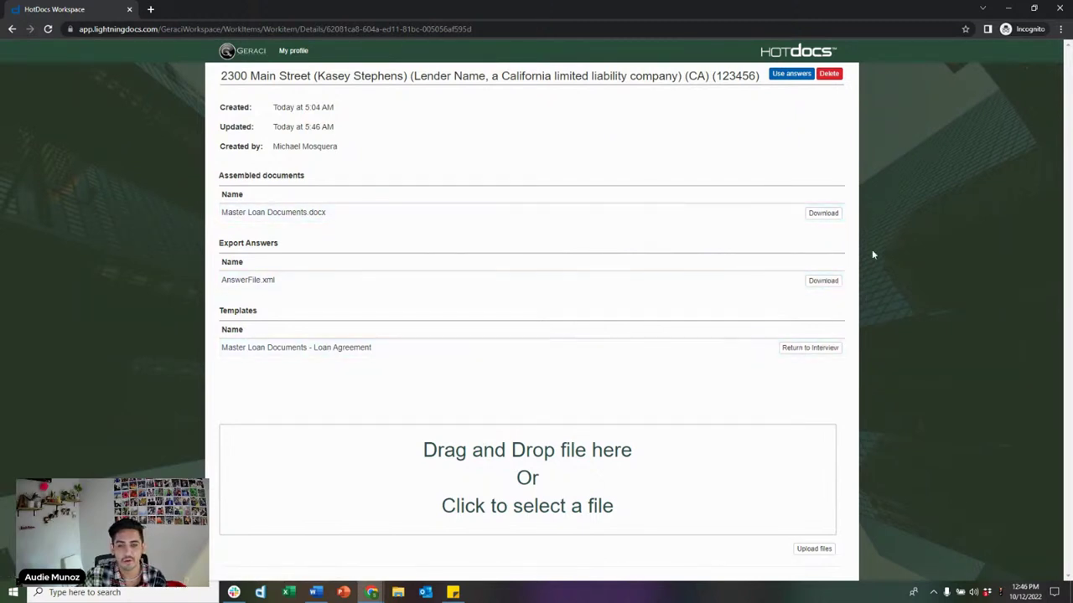
Step: Download Master Loan Documents.docx from the work item page
{"action": "left_click", "coordinate": [823, 214]}
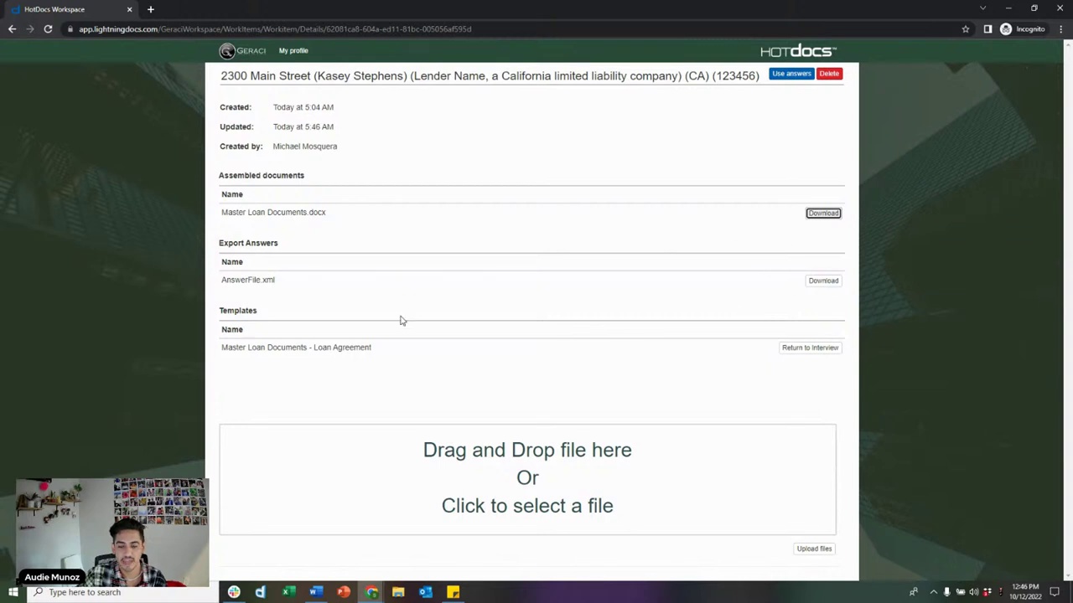
{"action": "left_click", "coordinate": [824, 214]}
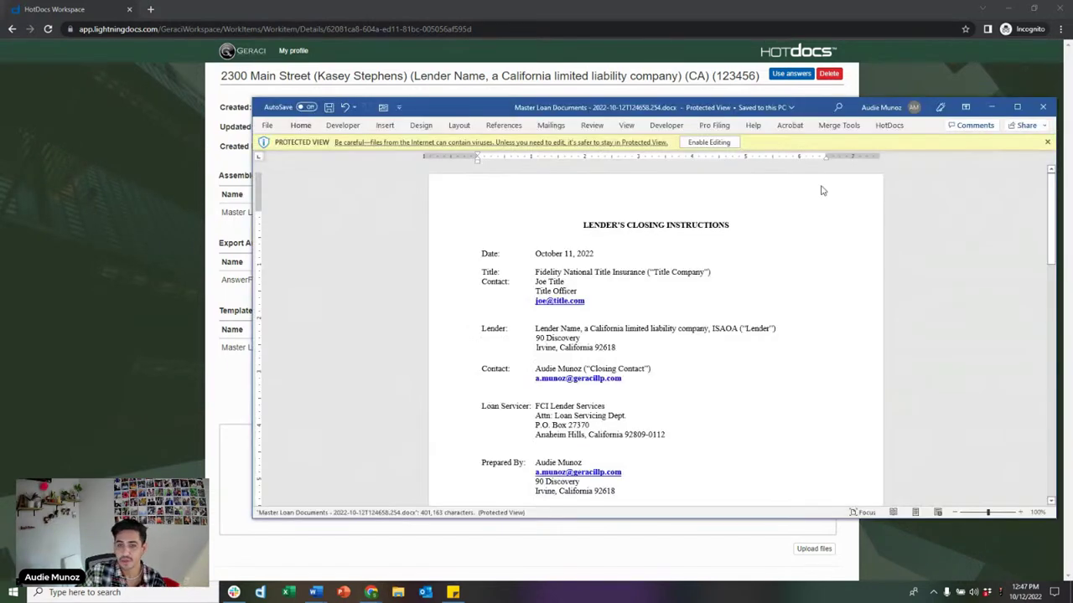
Step: Enable editing on the Master Loan Documents, maximize Word and zoom the pages to 120%
{"action": "left_click", "coordinate": [718, 142]}
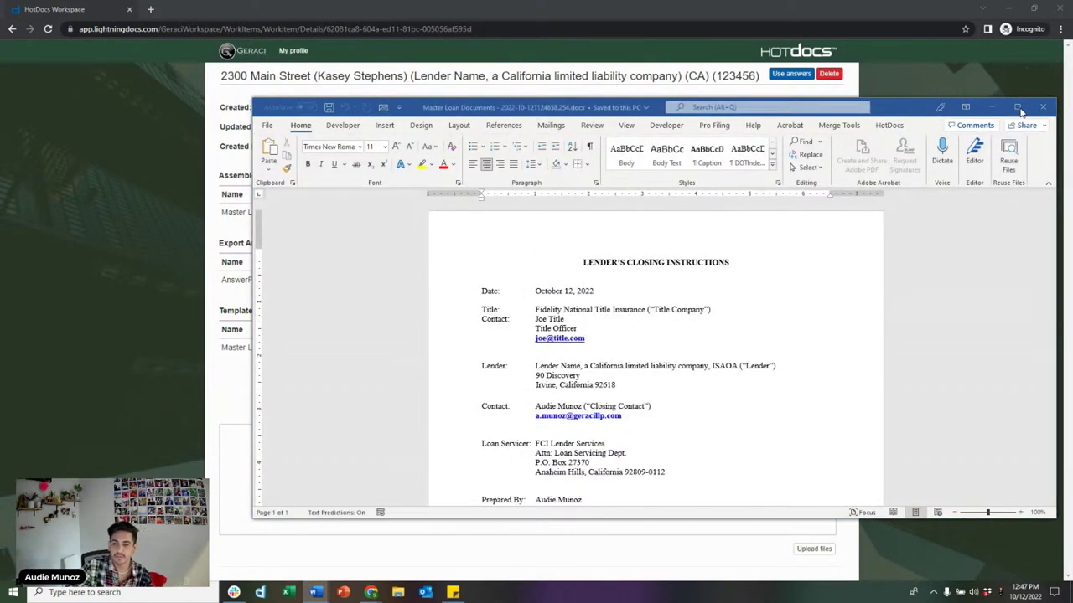
{"action": "left_click", "coordinate": [1017, 107]}
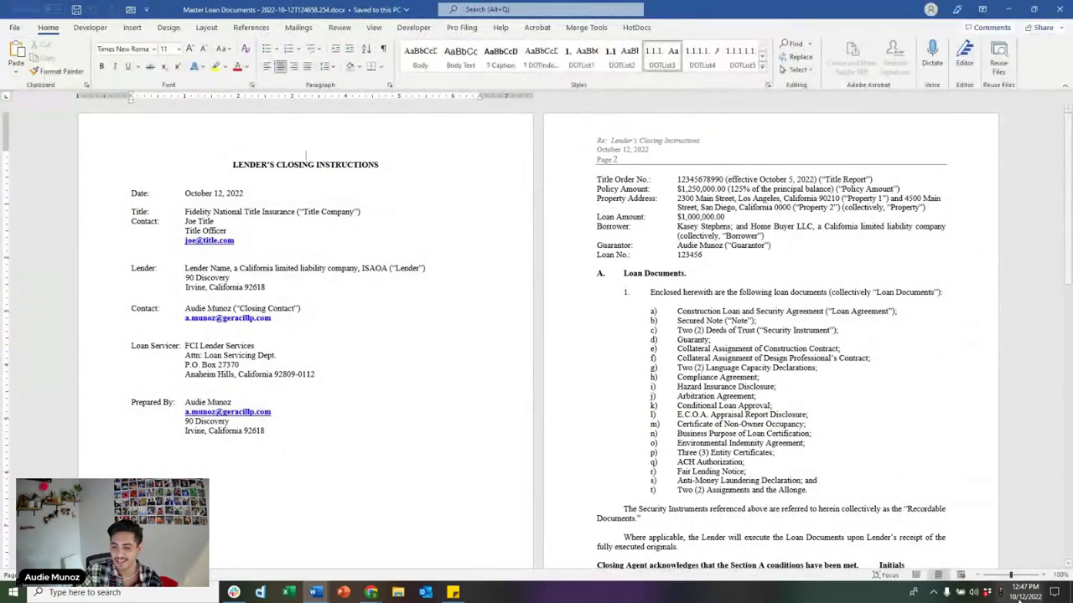
{"action": "left_click", "coordinate": [1044, 575]}
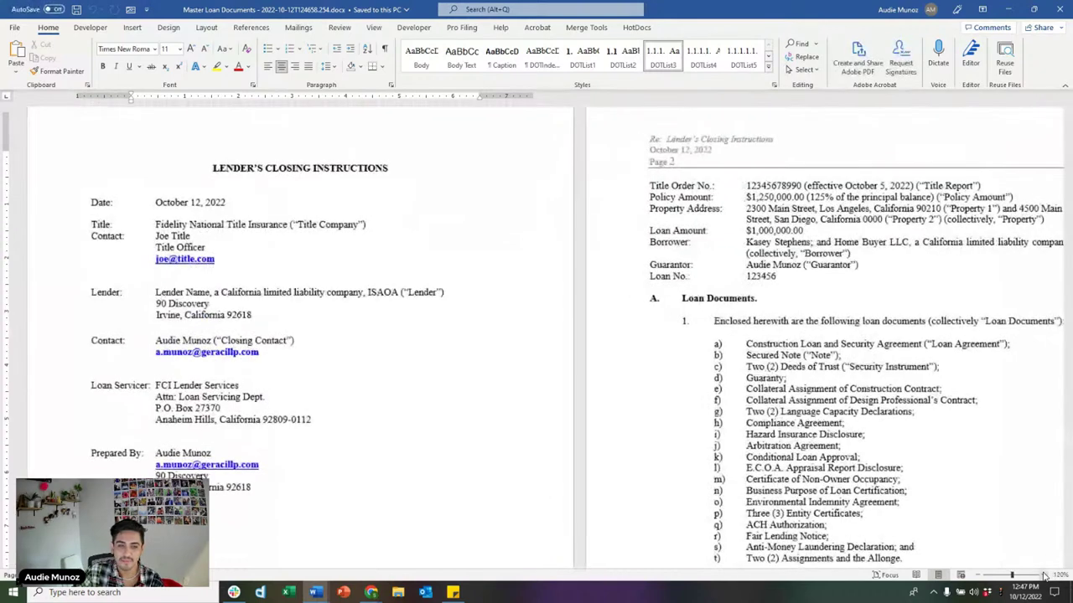
{"action": "left_click", "coordinate": [1044, 575]}
Step: Scroll the opening pages and highlight the CONSTRUCTION LOAN AND SECURITY AGREEMENT title
{"action": "scroll", "coordinate": [1051, 200], "scroll_direction": "down", "scroll_amount": 1}
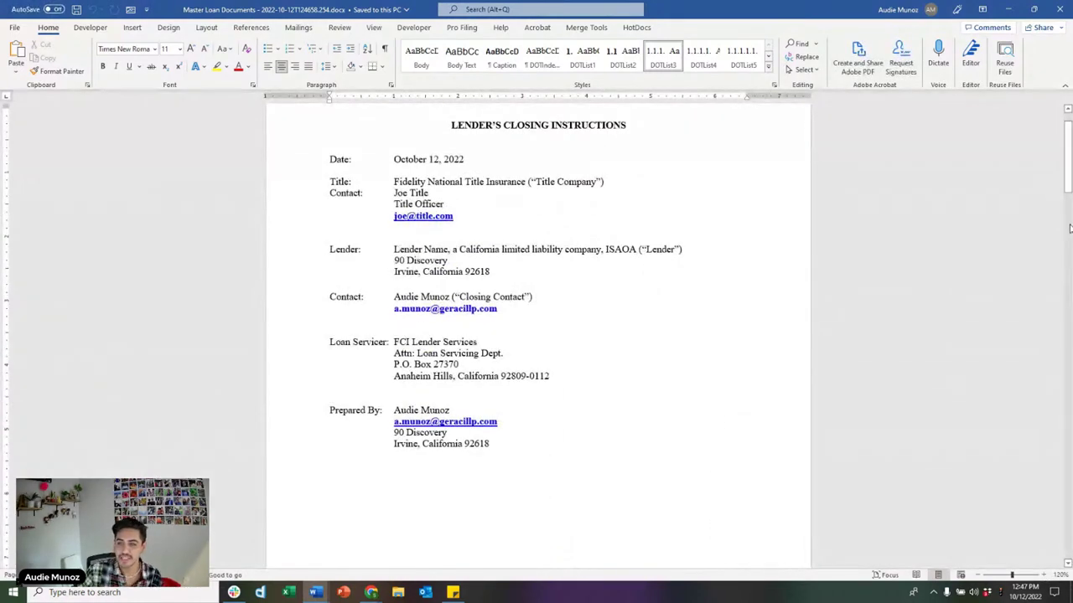
{"action": "scroll", "coordinate": [1070, 228], "scroll_direction": "down", "scroll_amount": 20}
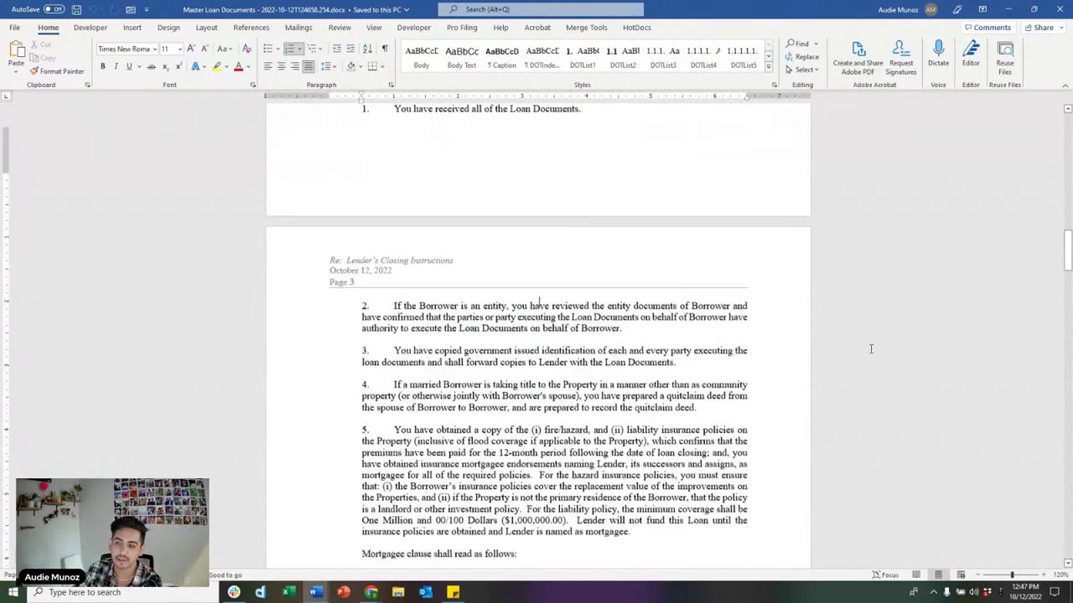
{"action": "scroll", "coordinate": [871, 349], "scroll_direction": "down", "scroll_amount": 20}
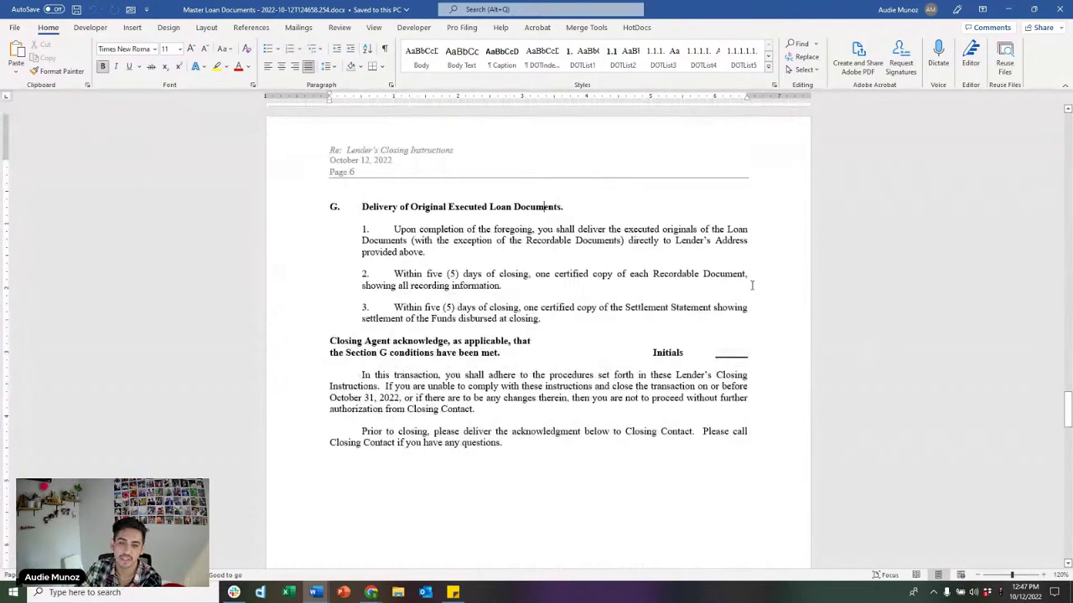
{"action": "scroll", "coordinate": [694, 285], "scroll_direction": "down", "scroll_amount": 20}
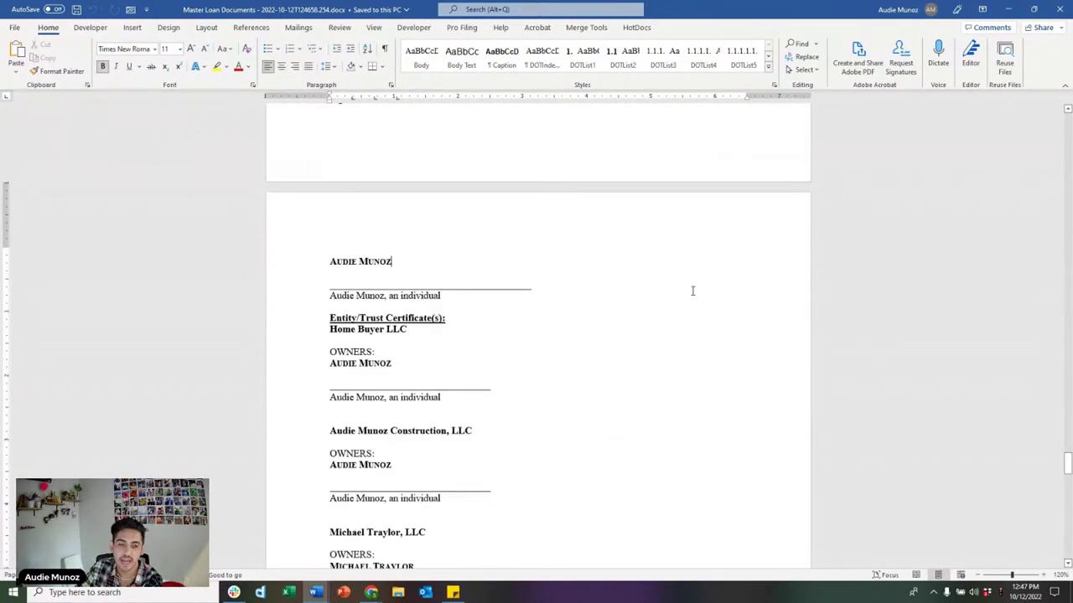
{"action": "scroll", "coordinate": [692, 291], "scroll_direction": "up", "scroll_amount": 15}
{"action": "scroll", "coordinate": [586, 277], "scroll_direction": "down", "scroll_amount": 5}
{"action": "scroll", "coordinate": [410, 241], "scroll_direction": "up", "scroll_amount": 8}
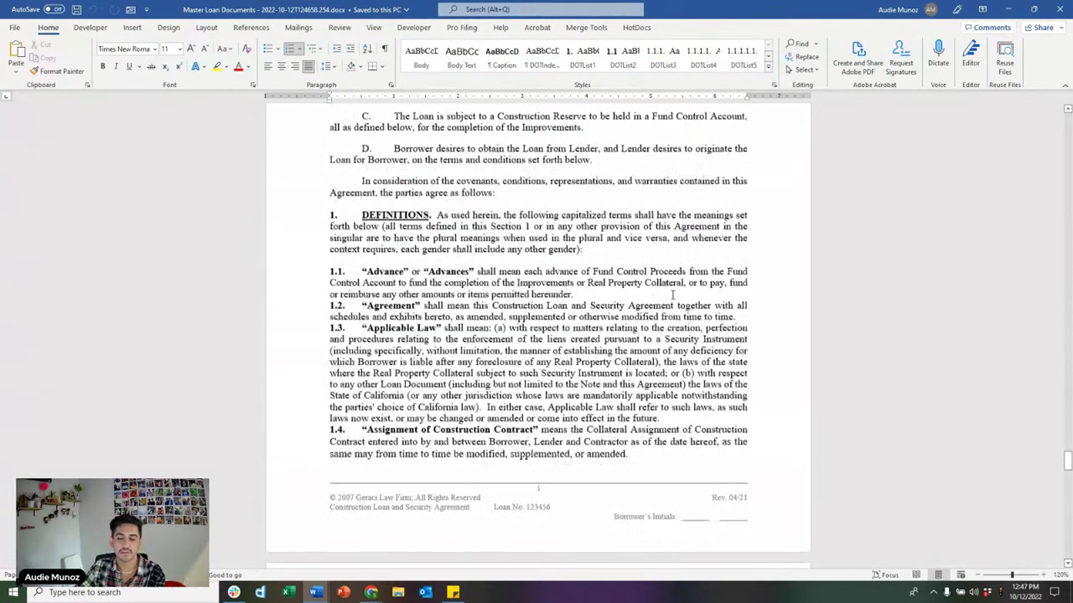
{"action": "left_click_drag", "start_coordinate": [411, 241], "coordinate": [716, 252]}
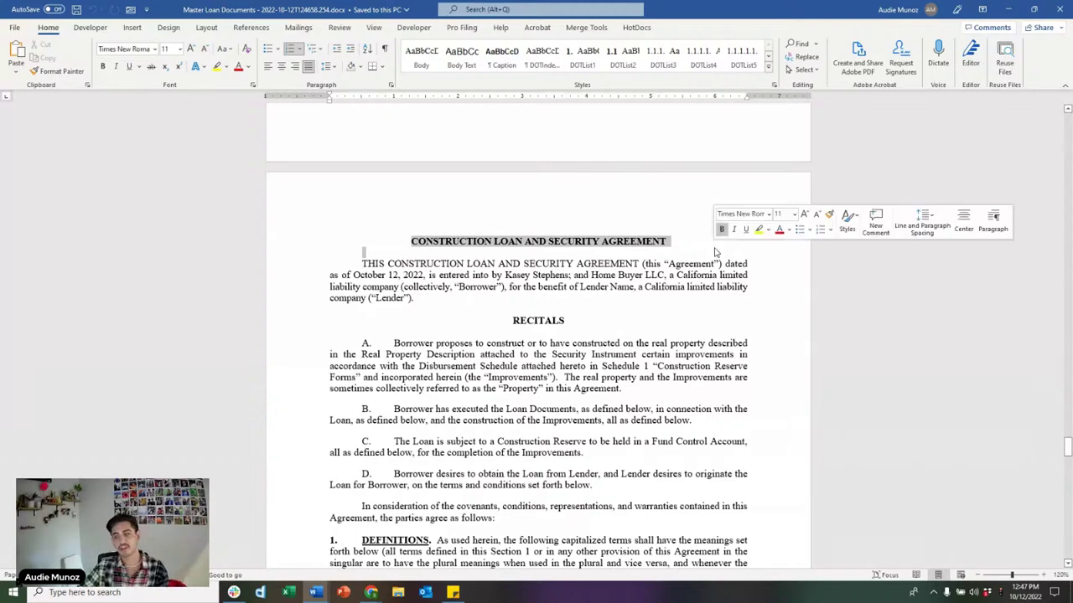
{"action": "left_click", "coordinate": [669, 285]}
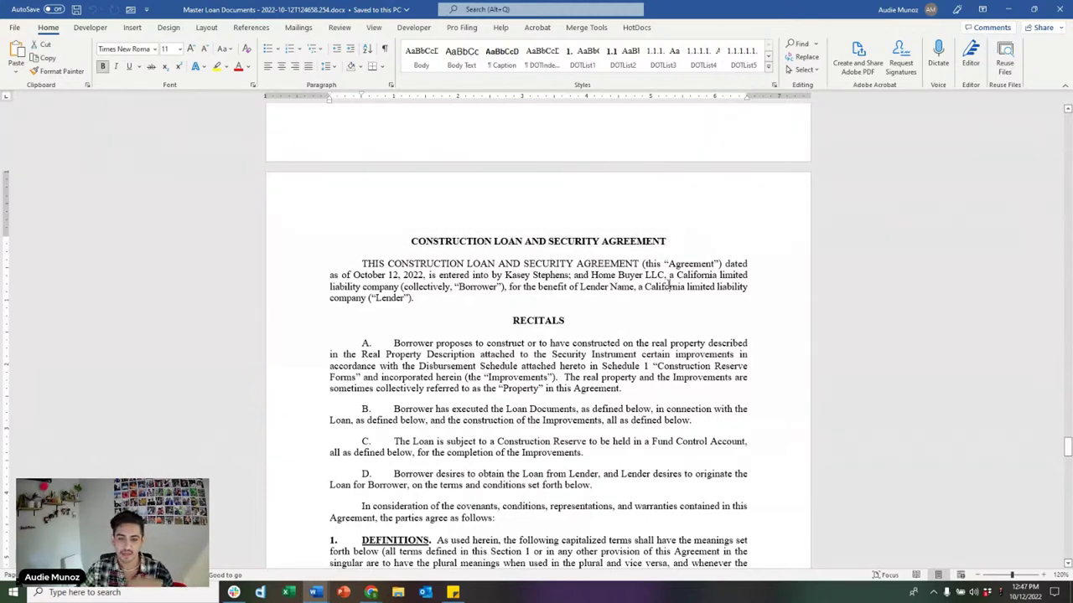
Step: Highlight paragraph 2.8.1 on the construction reserve, then move on to the Exhibit A lender fees
{"action": "scroll", "coordinate": [670, 318], "scroll_direction": "down", "scroll_amount": 20}
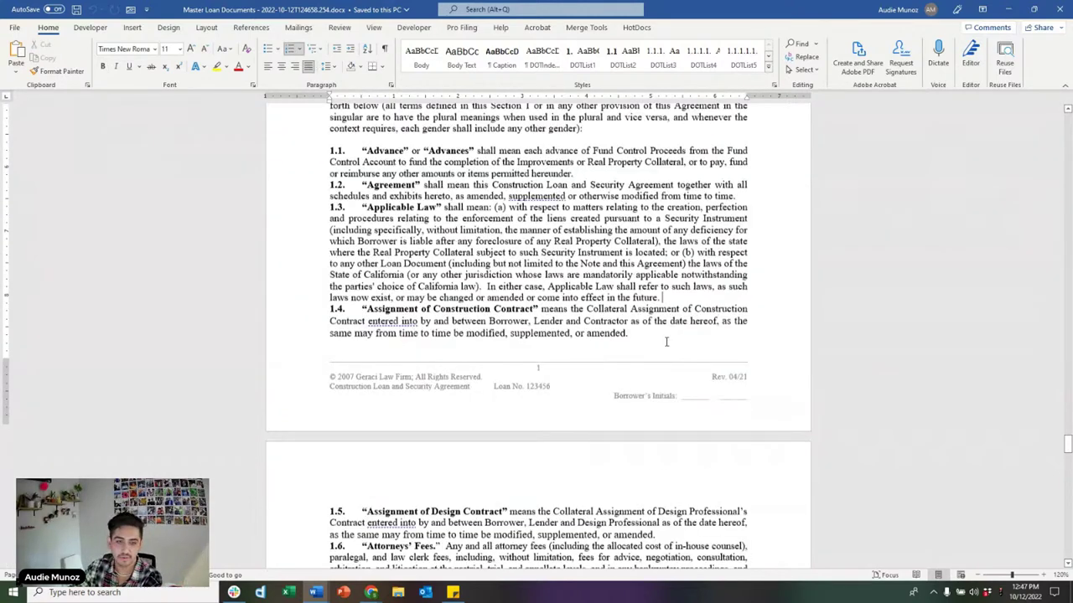
{"action": "scroll", "coordinate": [644, 371], "scroll_direction": "down", "scroll_amount": 20}
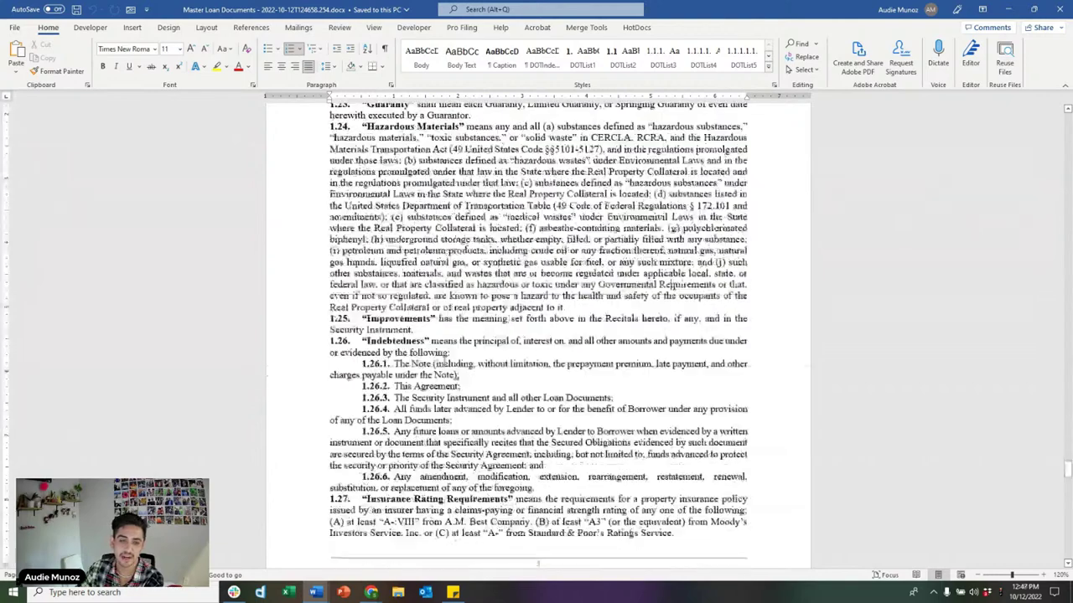
{"action": "scroll", "coordinate": [451, 366], "scroll_direction": "down", "scroll_amount": 15}
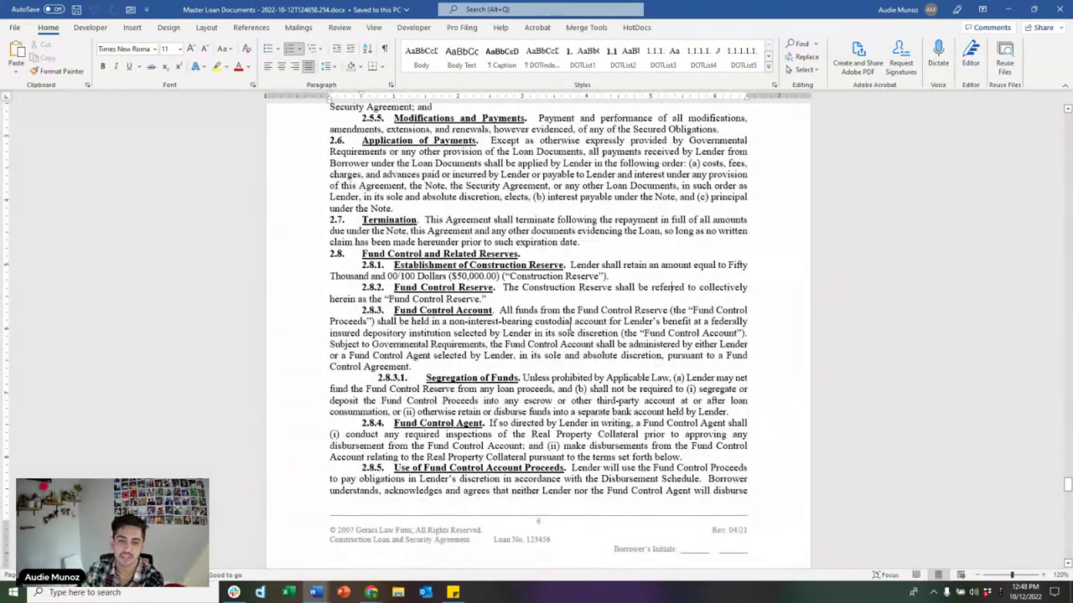
{"action": "triple_click", "coordinate": [592, 279]}
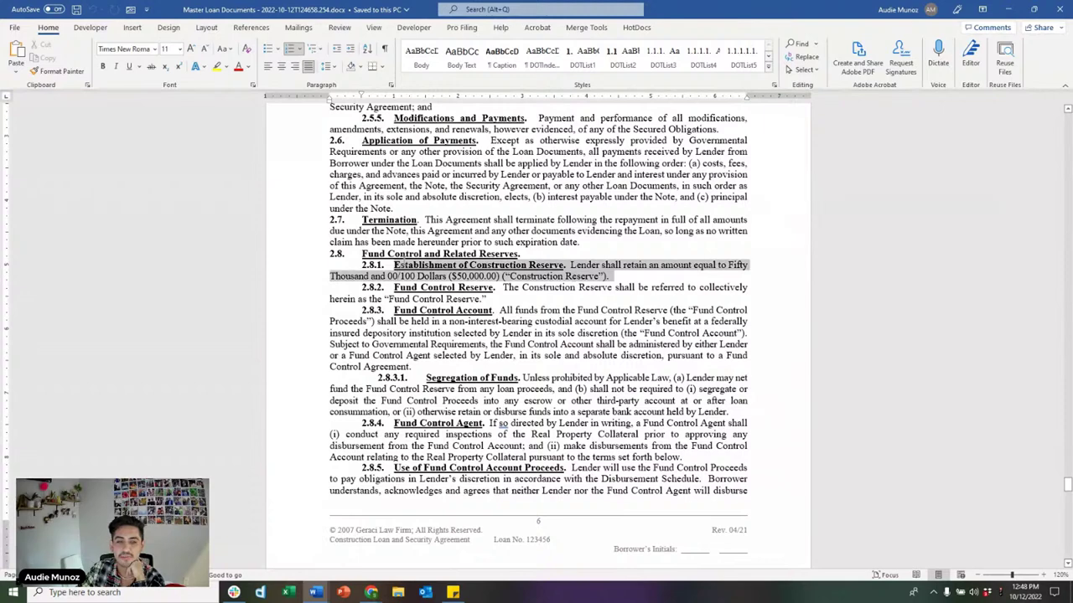
{"action": "left_click", "coordinate": [454, 310]}
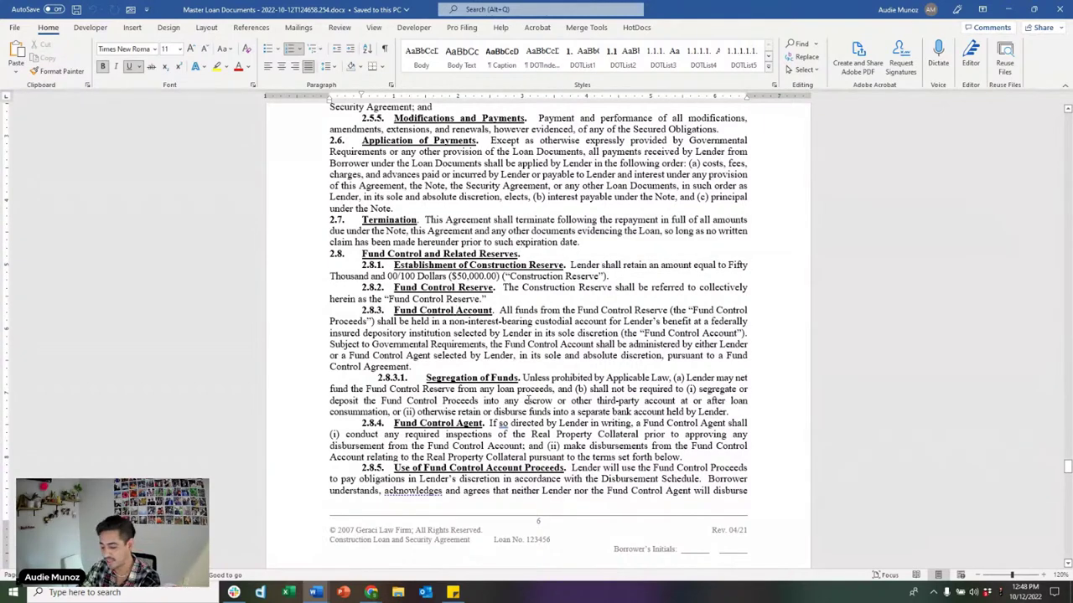
{"action": "scroll", "coordinate": [526, 401], "scroll_direction": "down", "scroll_amount": 15}
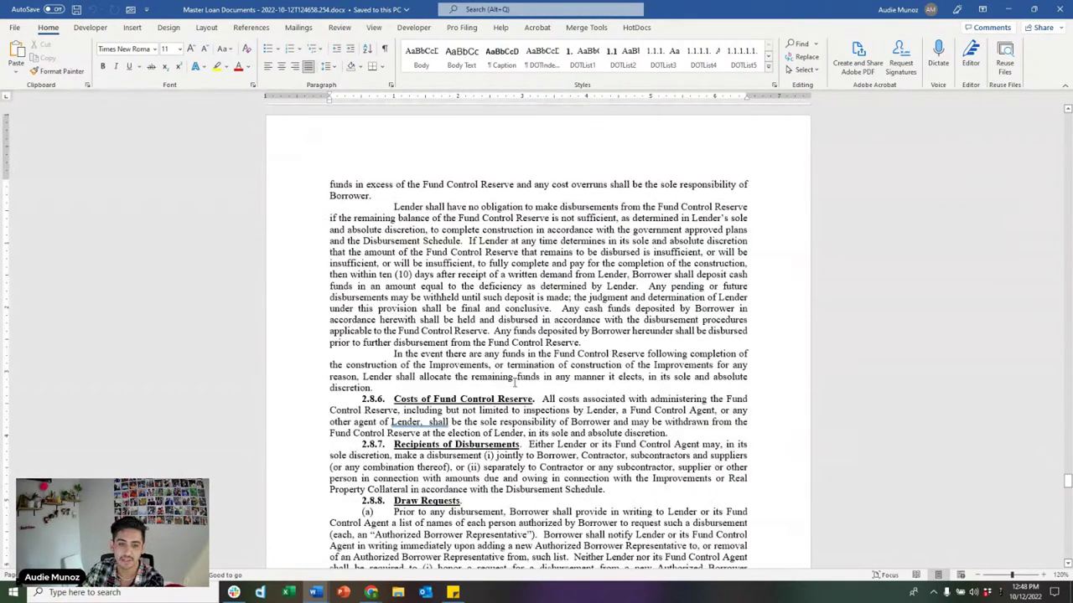
{"action": "left_click_drag", "start_coordinate": [1067, 477], "coordinate": [1067, 223]}
Step: Point out the Number of Principal and Interest Payments label and the 8%, 22% and 4% cells
{"action": "scroll", "coordinate": [786, 347], "scroll_direction": "down", "scroll_amount": 15}
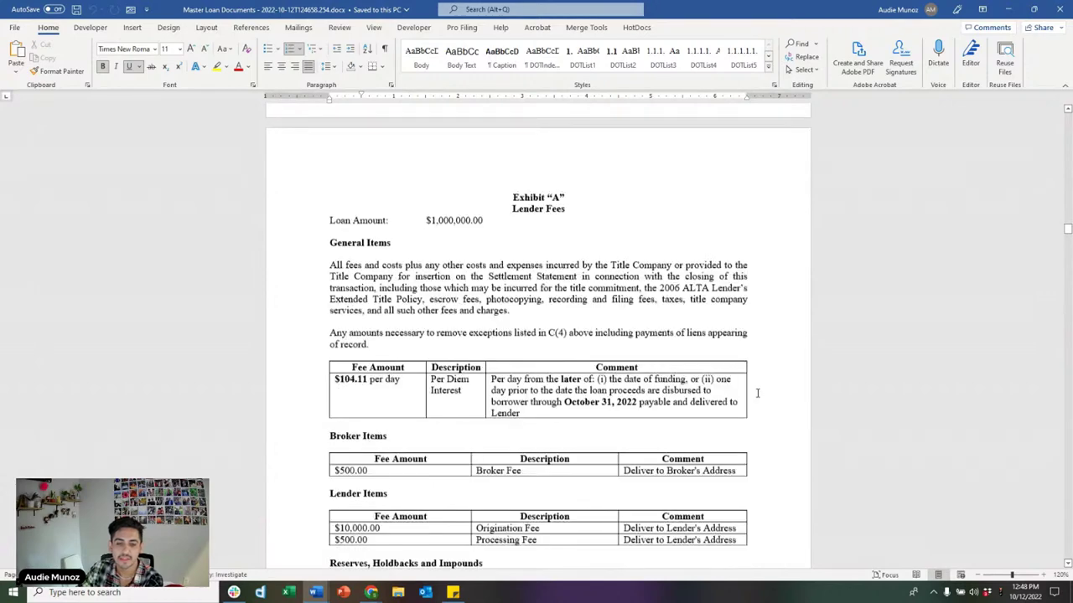
{"action": "scroll", "coordinate": [749, 403], "scroll_direction": "down", "scroll_amount": 3}
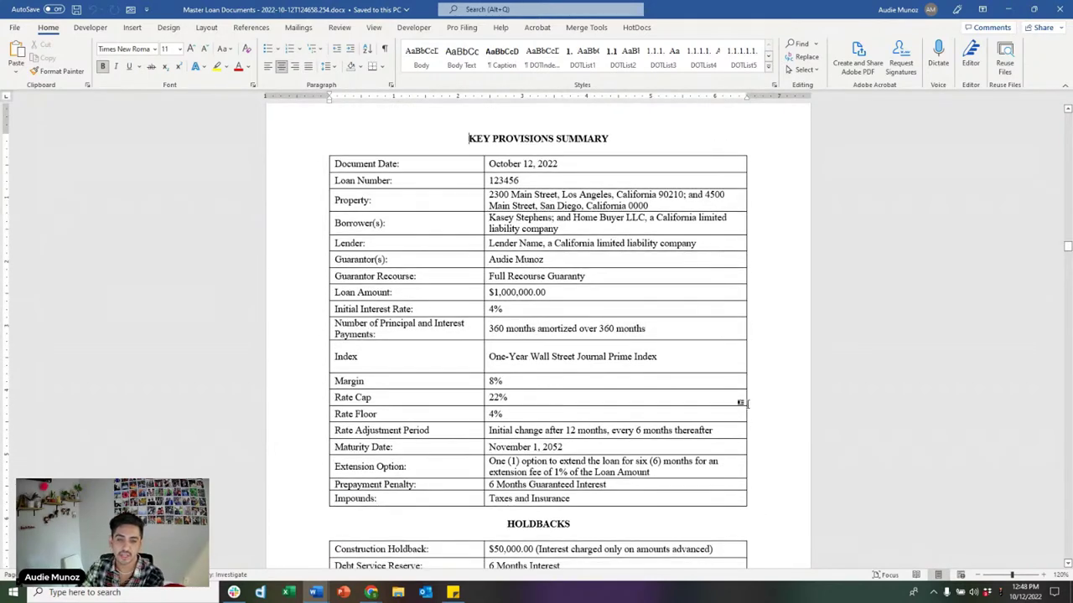
{"action": "left_click_drag", "start_coordinate": [404, 335], "coordinate": [337, 323]}
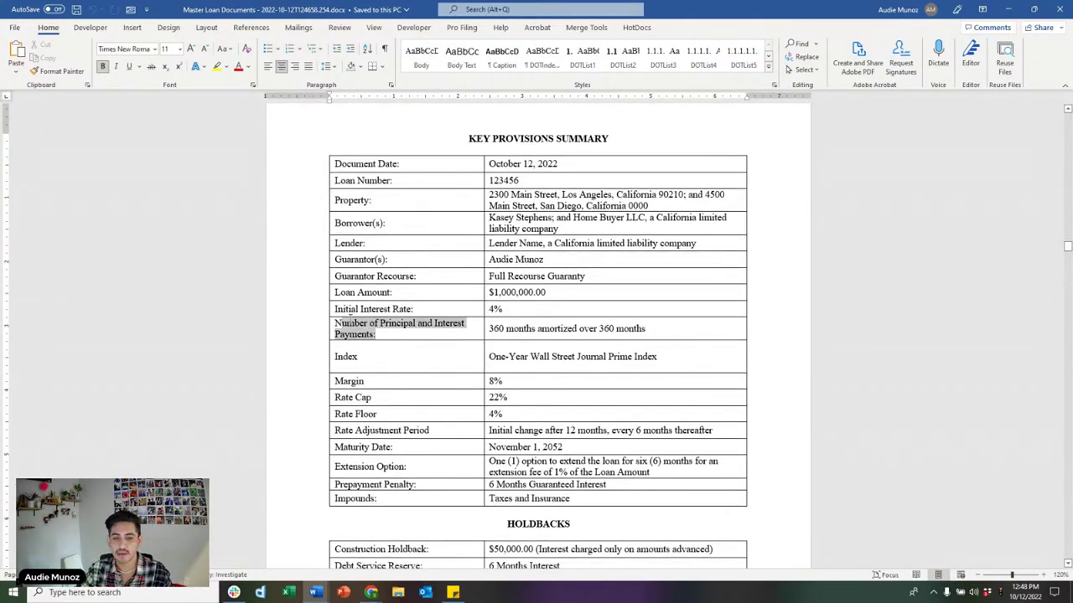
{"action": "left_click", "coordinate": [611, 335]}
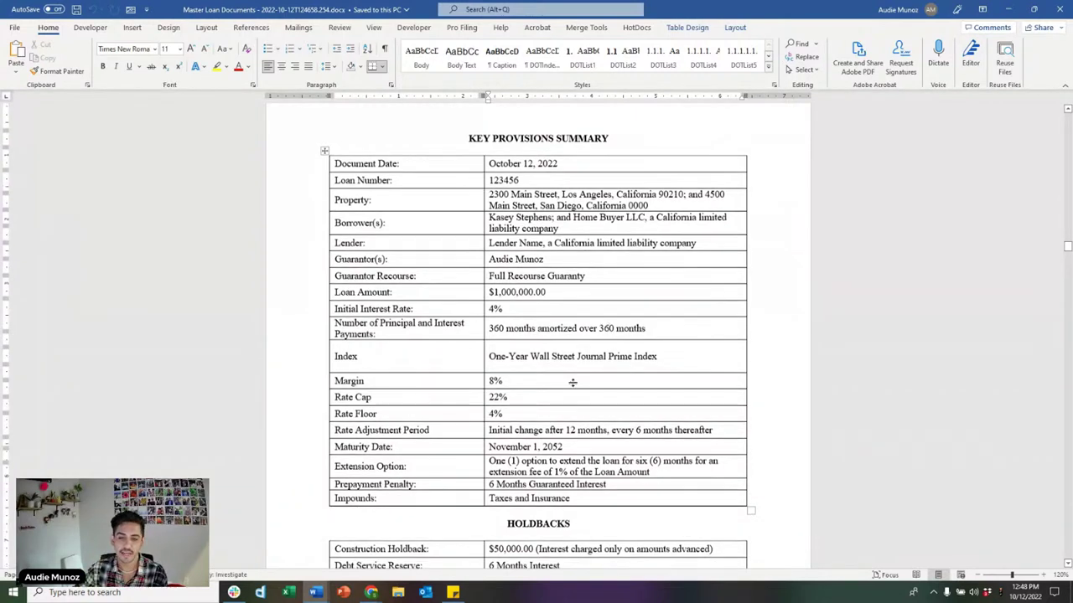
{"action": "scroll", "coordinate": [570, 369], "scroll_direction": "down", "scroll_amount": 1}
{"action": "left_click_drag", "start_coordinate": [519, 372], "coordinate": [495, 344]}
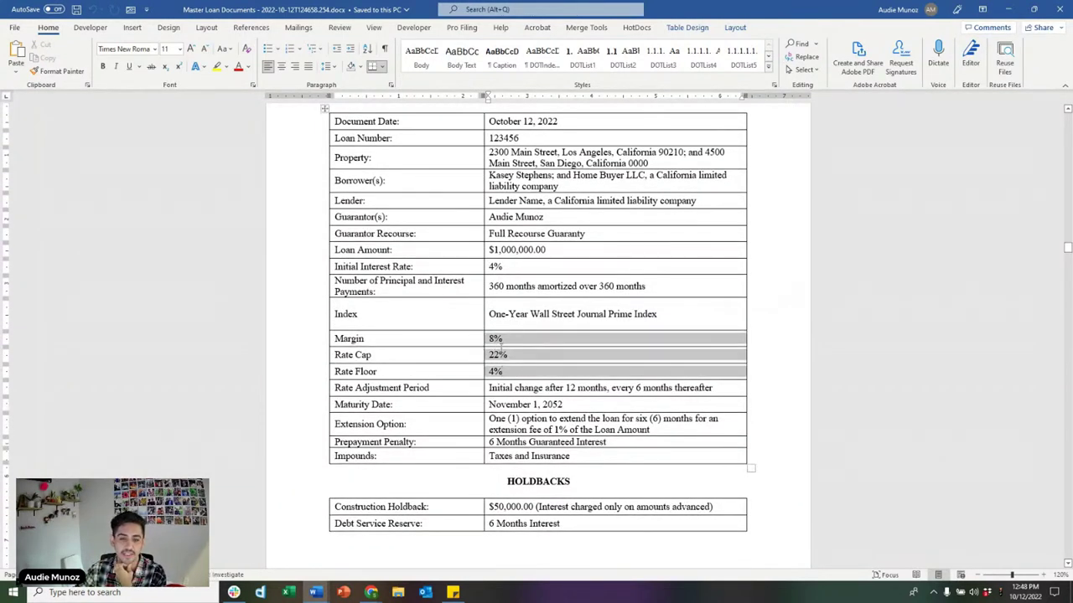
{"action": "left_click", "coordinate": [624, 419]}
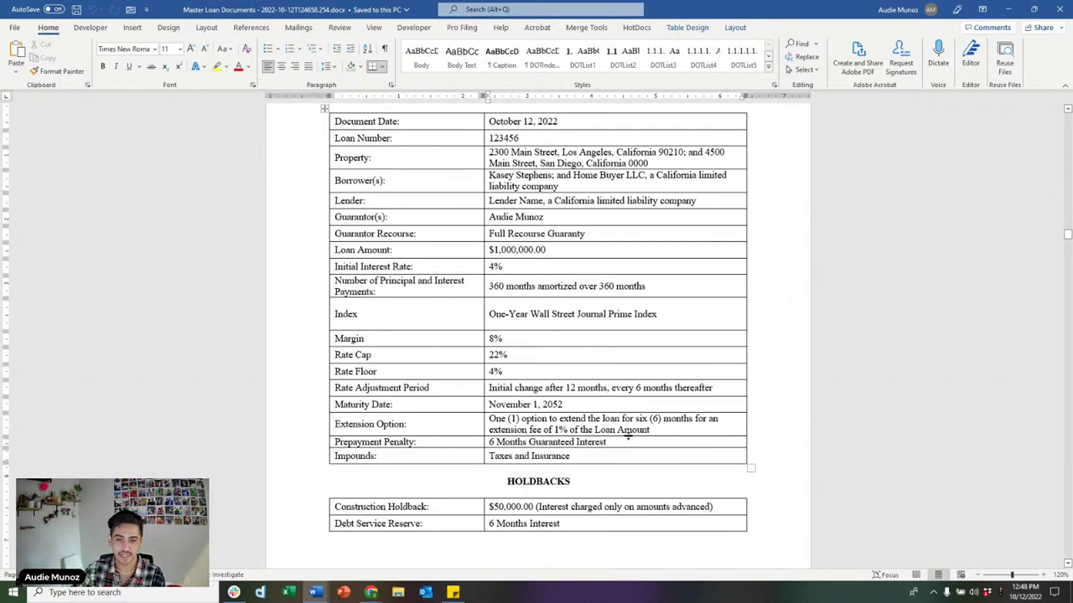
Step: Scroll on to the signature page, backing up to show the full Home Buyer LLC signature block
{"action": "scroll", "coordinate": [788, 469], "scroll_direction": "down", "scroll_amount": 10}
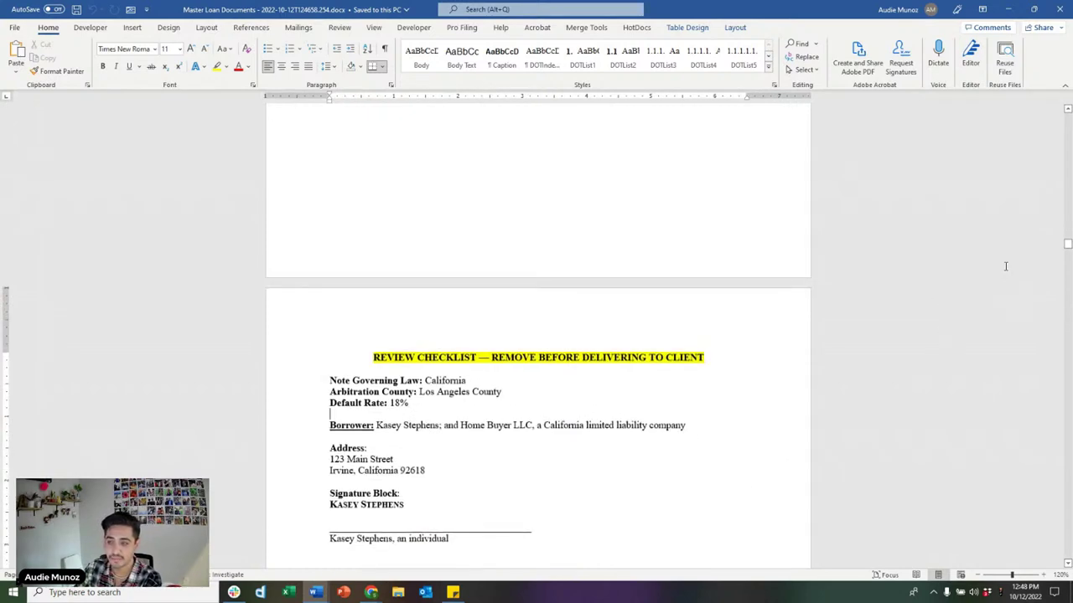
{"action": "scroll", "coordinate": [1034, 287], "scroll_direction": "down", "scroll_amount": 20}
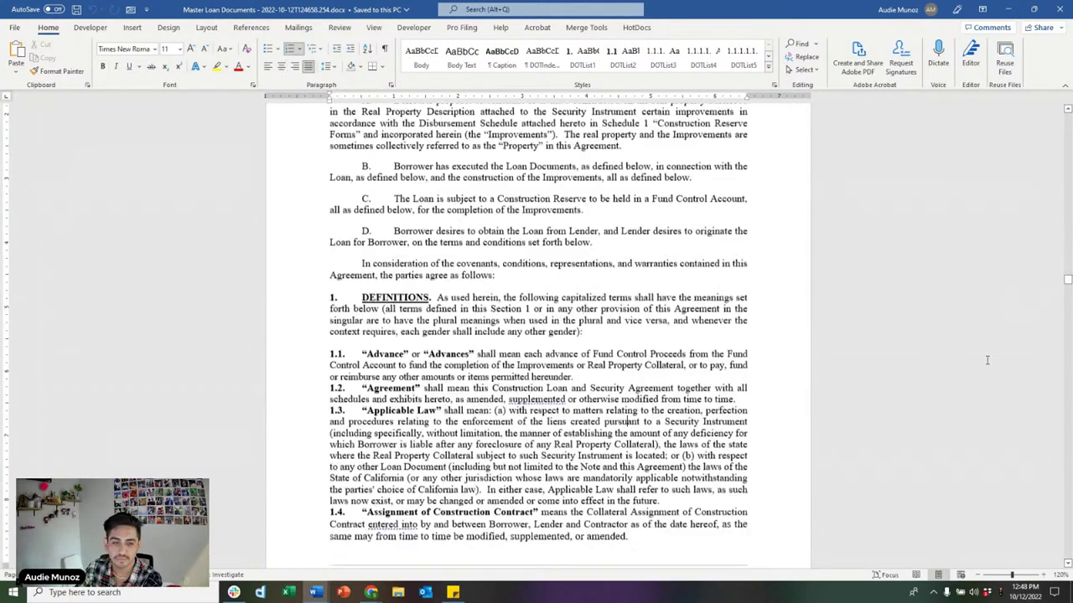
{"action": "scroll", "coordinate": [970, 371], "scroll_direction": "down", "scroll_amount": 15}
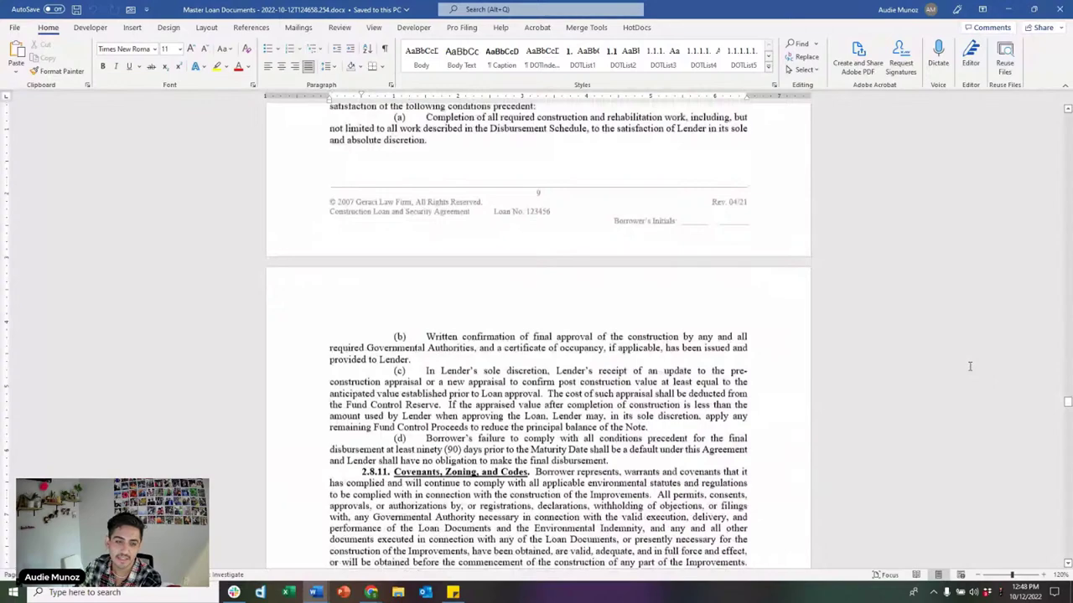
{"action": "scroll", "coordinate": [969, 366], "scroll_direction": "down", "scroll_amount": 20}
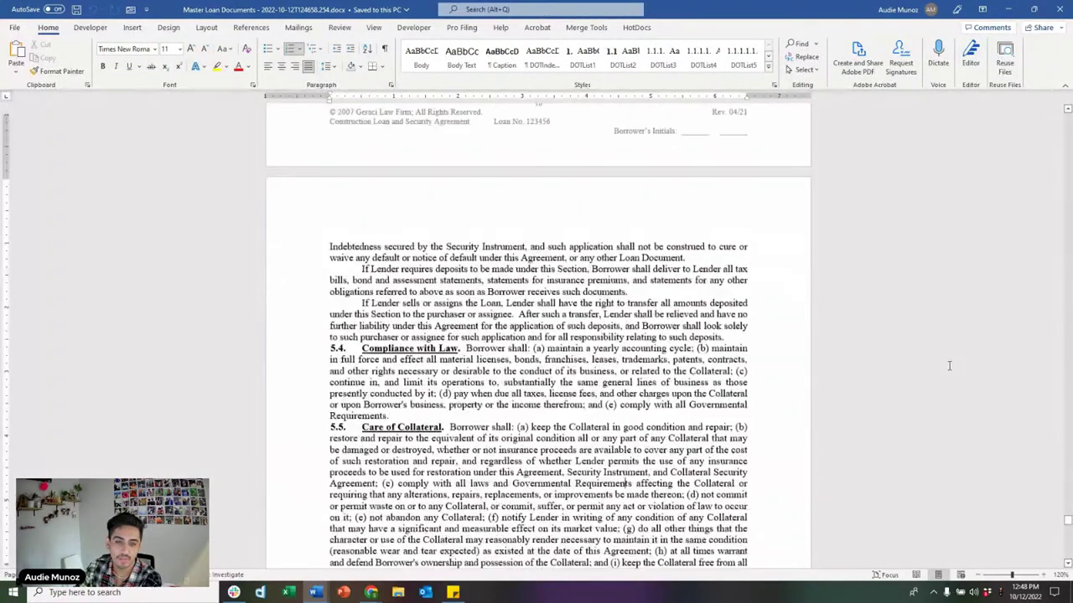
{"action": "scroll", "coordinate": [950, 365], "scroll_direction": "down", "scroll_amount": 20}
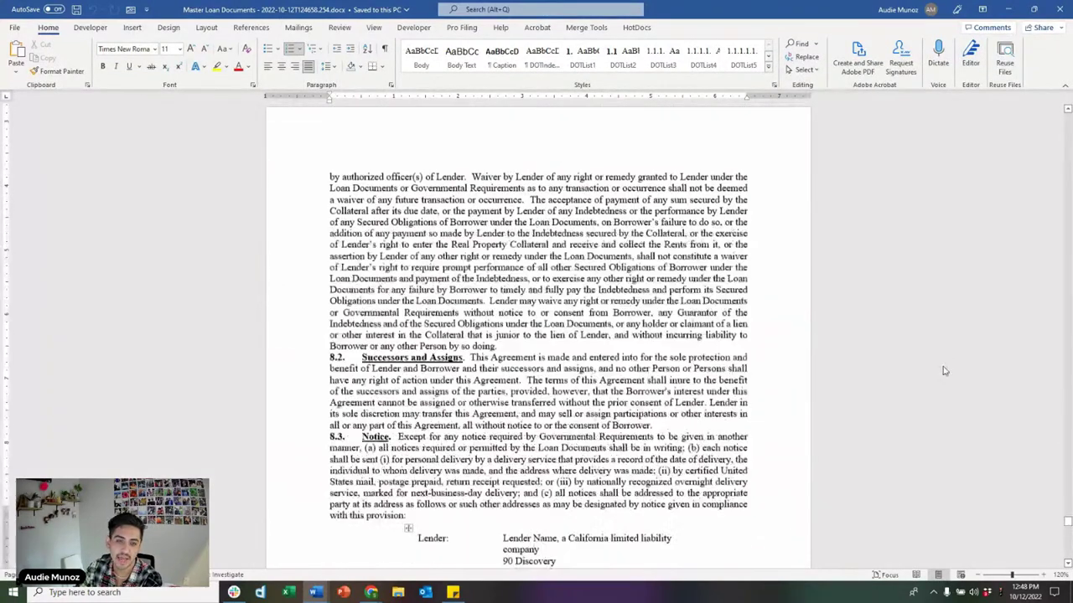
{"action": "scroll", "coordinate": [934, 369], "scroll_direction": "down", "scroll_amount": 20}
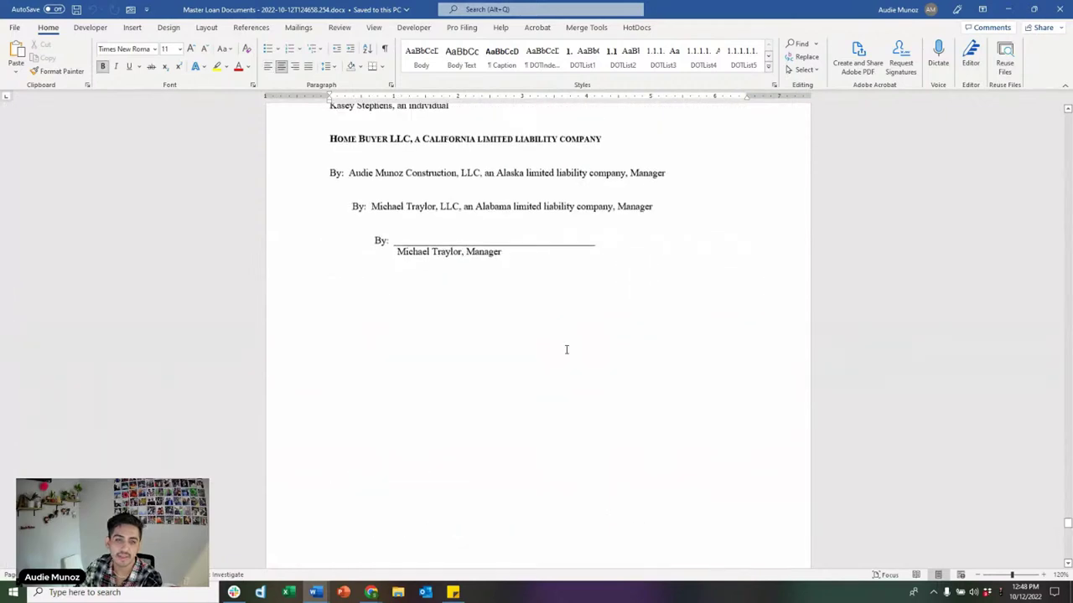
{"action": "scroll", "coordinate": [370, 295], "scroll_direction": "up", "scroll_amount": 4}
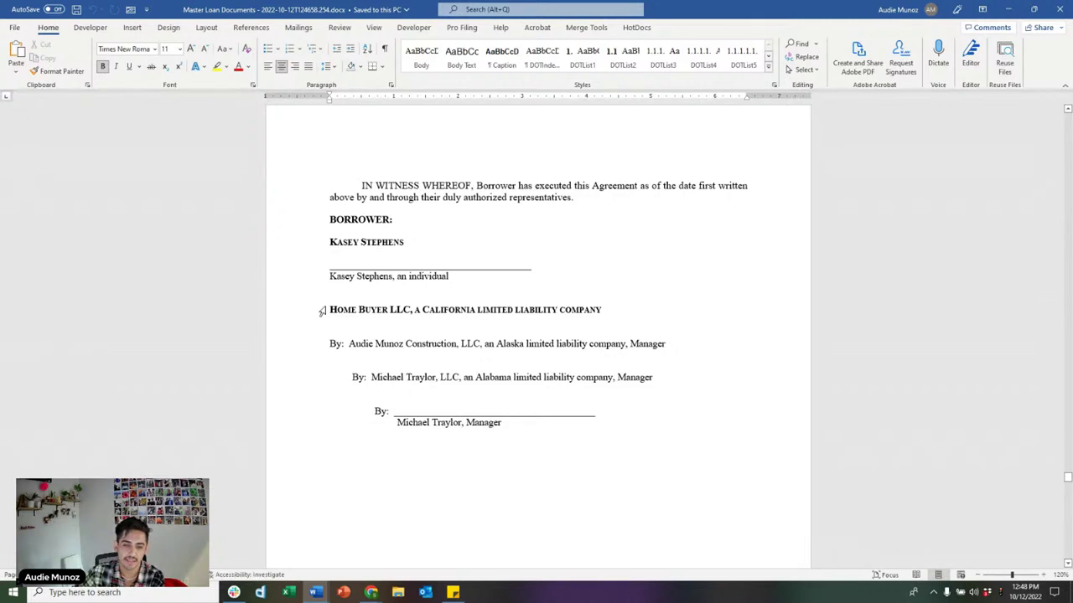
{"action": "left_click_drag", "start_coordinate": [329, 310], "coordinate": [609, 311]}
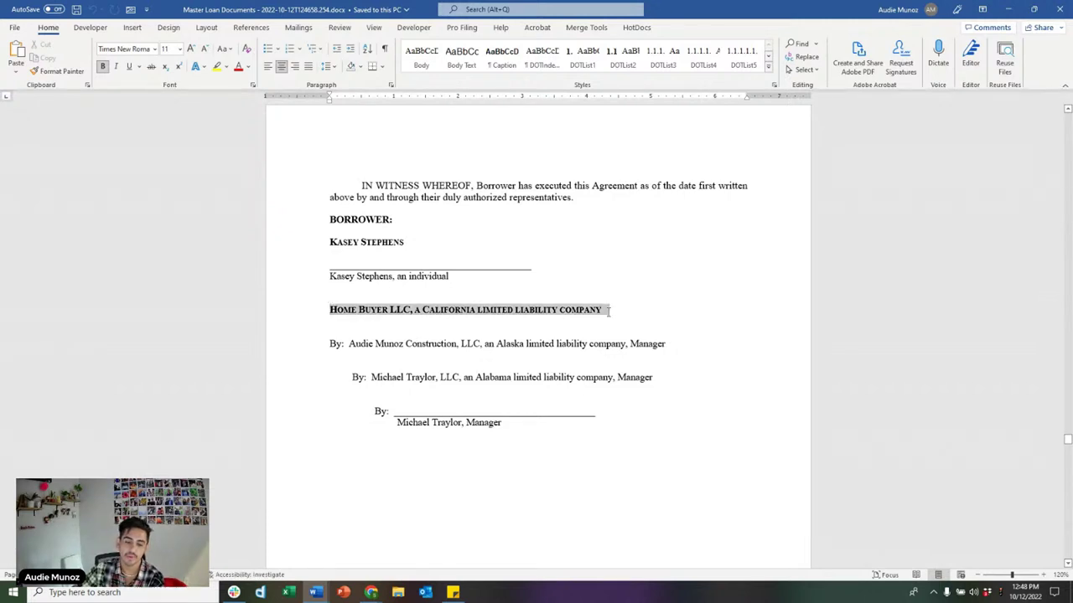
{"action": "left_click_drag", "start_coordinate": [339, 344], "coordinate": [443, 344]}
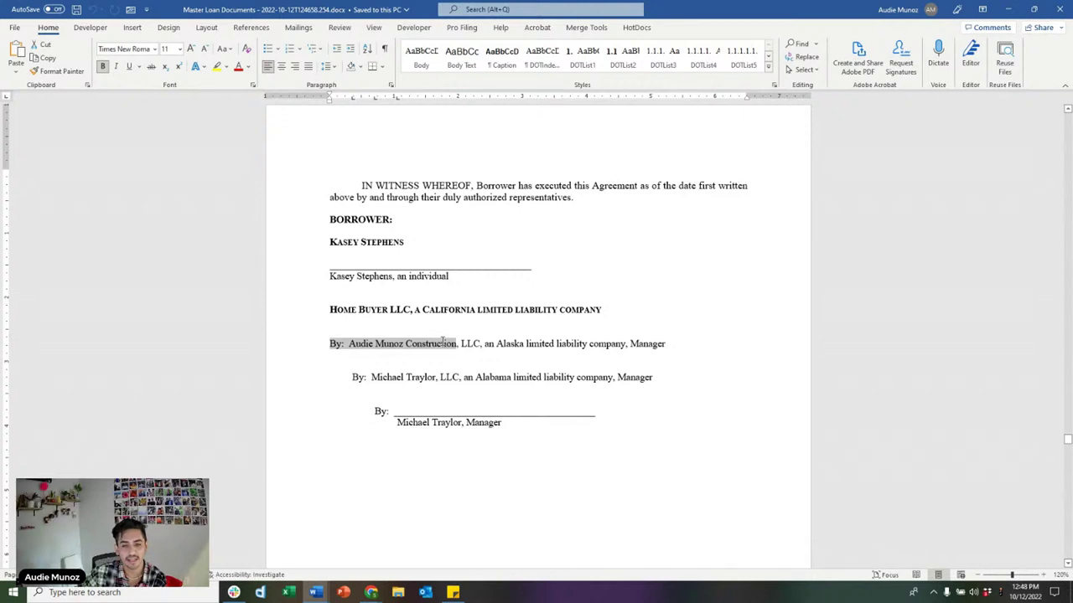
{"action": "left_click", "coordinate": [470, 353]}
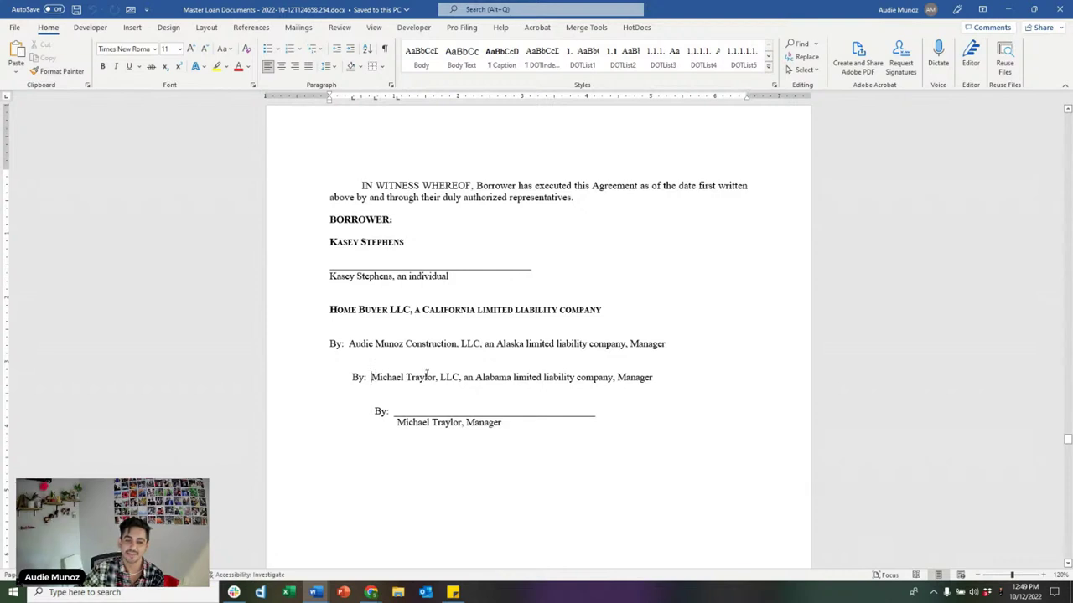
{"action": "left_click_drag", "start_coordinate": [371, 377], "coordinate": [478, 379]}
{"action": "left_click_drag", "start_coordinate": [511, 424], "coordinate": [398, 422]}
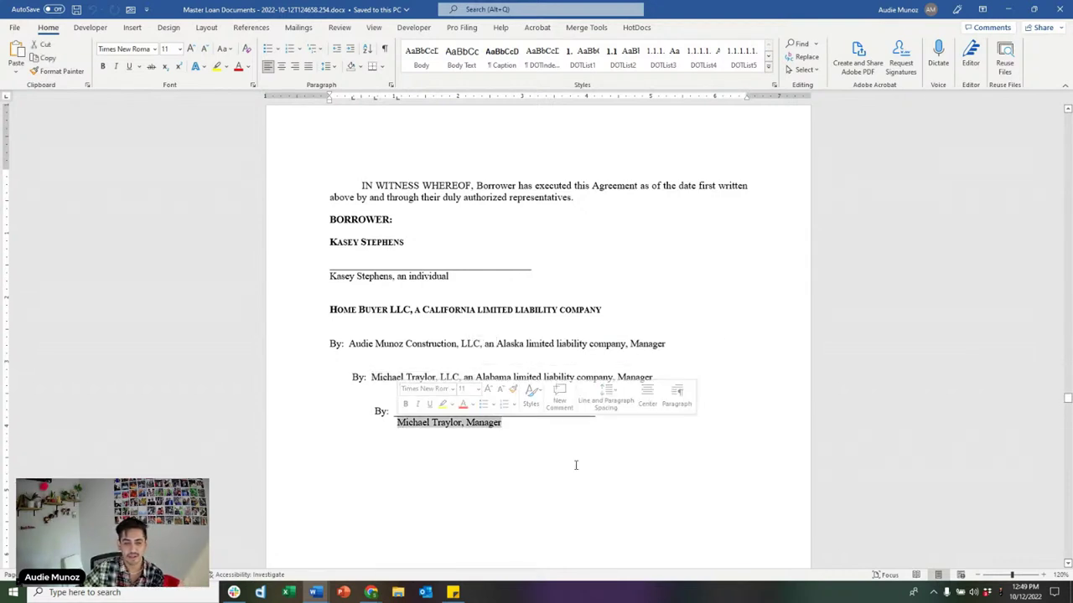
{"action": "left_click", "coordinate": [423, 357]}
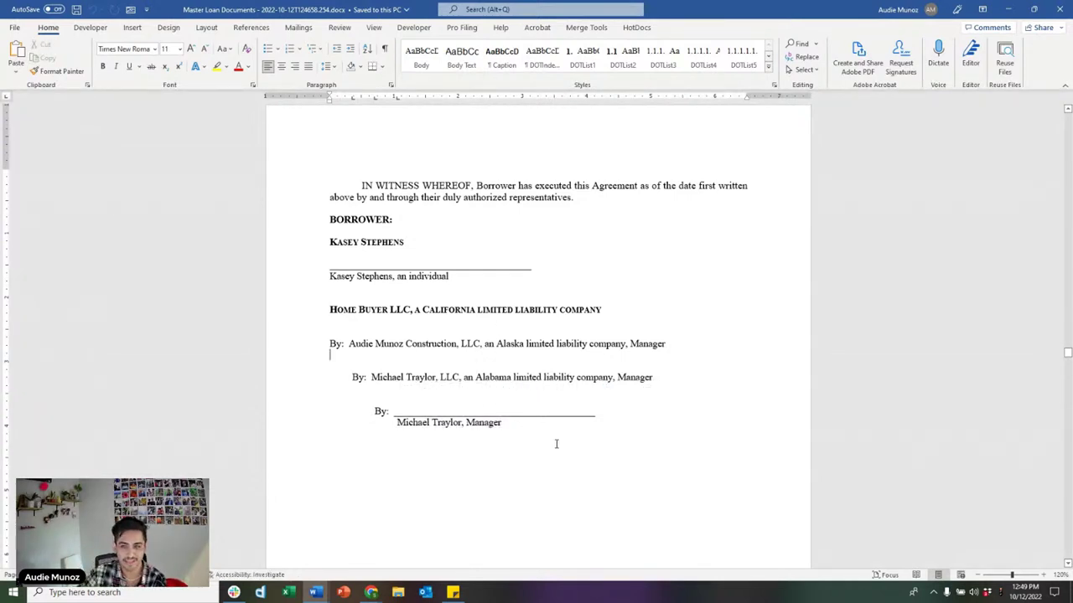
Step: Highlight the note's Index section and the Limits on Interest Rate heading
{"action": "scroll", "coordinate": [548, 455], "scroll_direction": "down", "scroll_amount": 10}
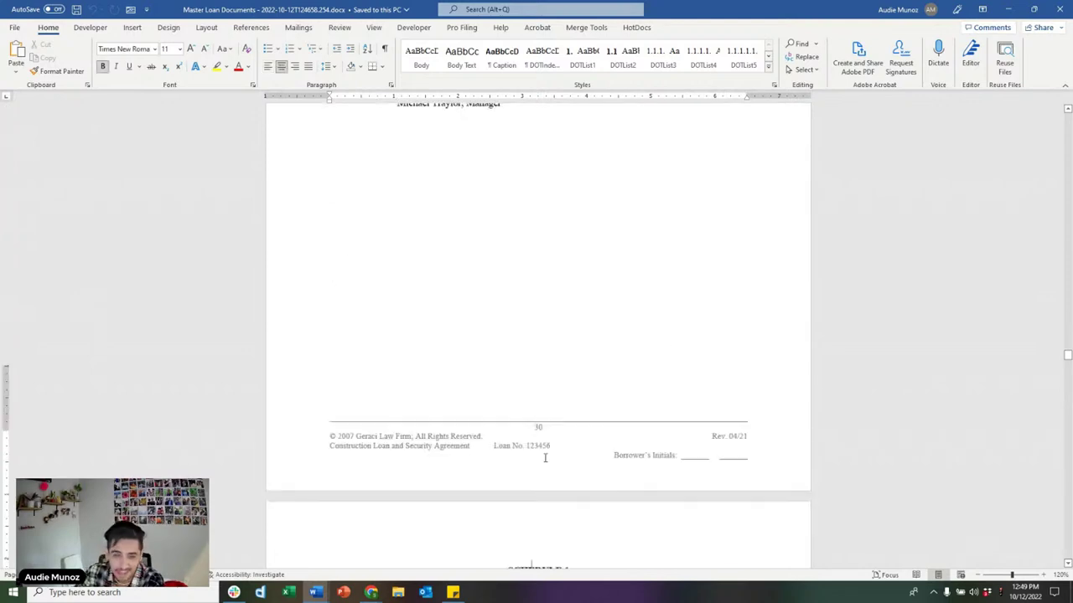
{"action": "scroll", "coordinate": [552, 463], "scroll_direction": "down", "scroll_amount": 20}
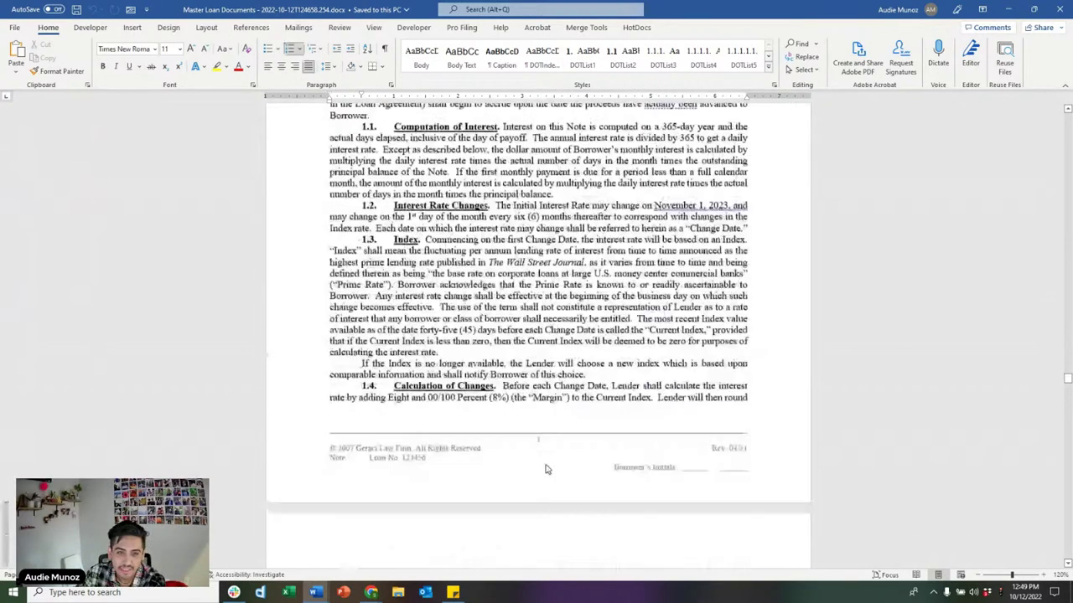
{"action": "scroll", "coordinate": [544, 469], "scroll_direction": "up", "scroll_amount": 2}
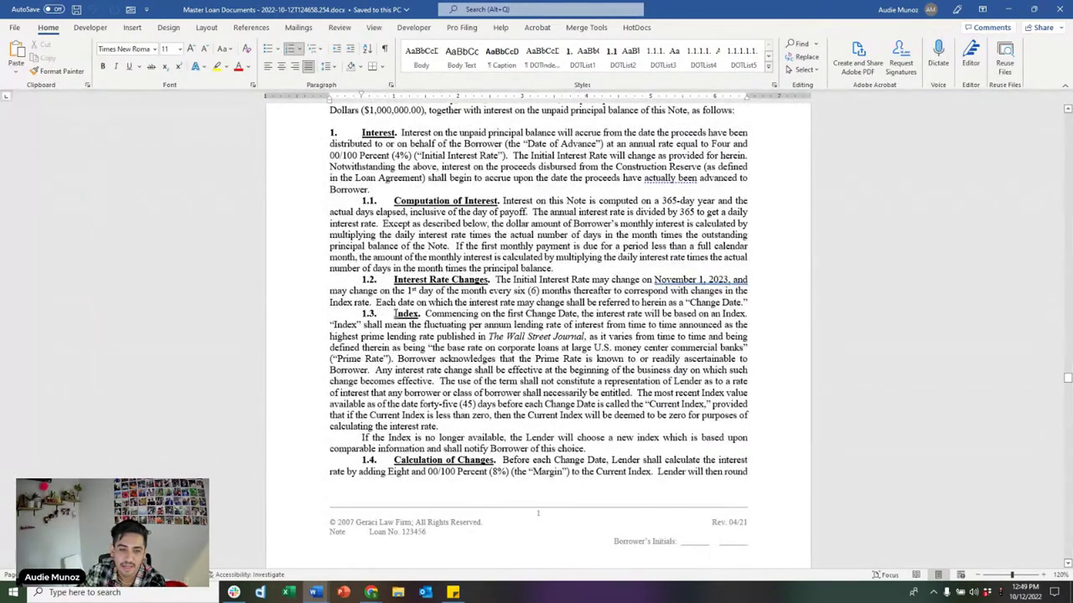
{"action": "left_click_drag", "start_coordinate": [329, 314], "coordinate": [655, 447]}
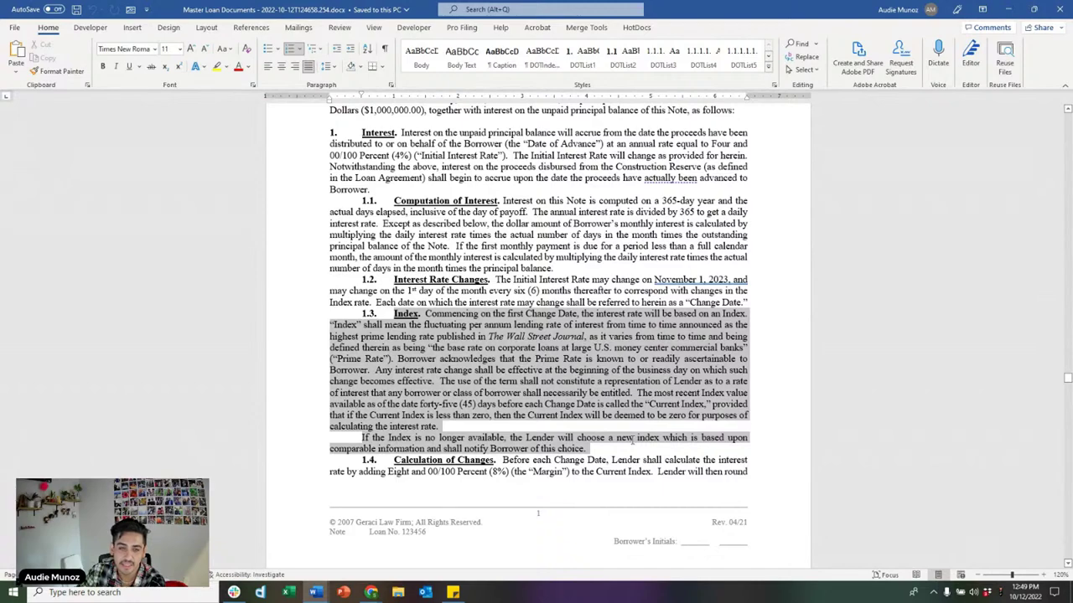
{"action": "left_click", "coordinate": [471, 363]}
{"action": "scroll", "coordinate": [511, 385], "scroll_direction": "up", "scroll_amount": 1}
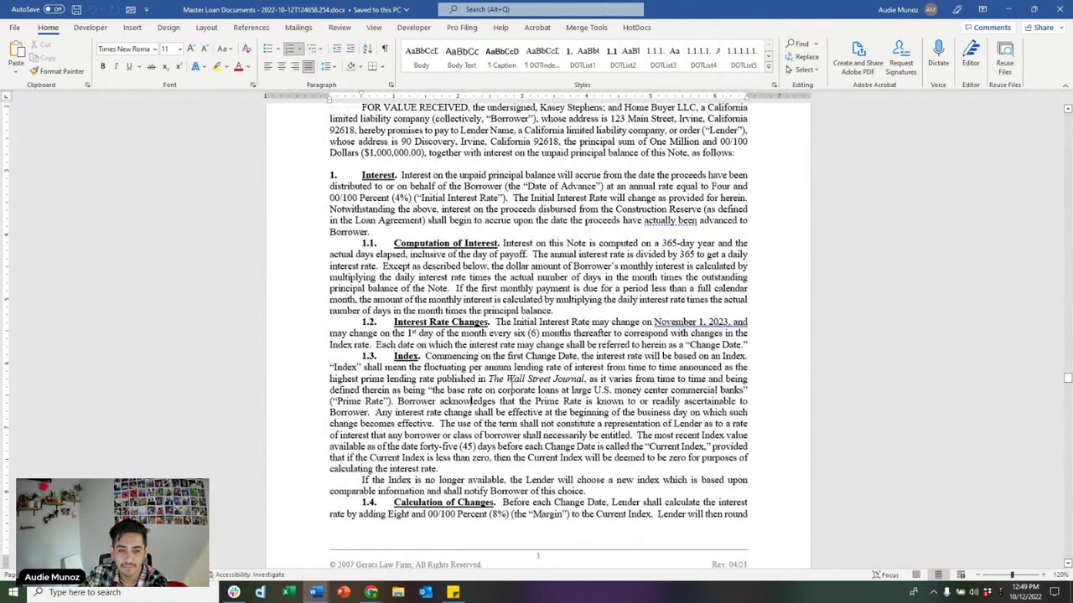
{"action": "scroll", "coordinate": [511, 387], "scroll_direction": "down", "scroll_amount": 10}
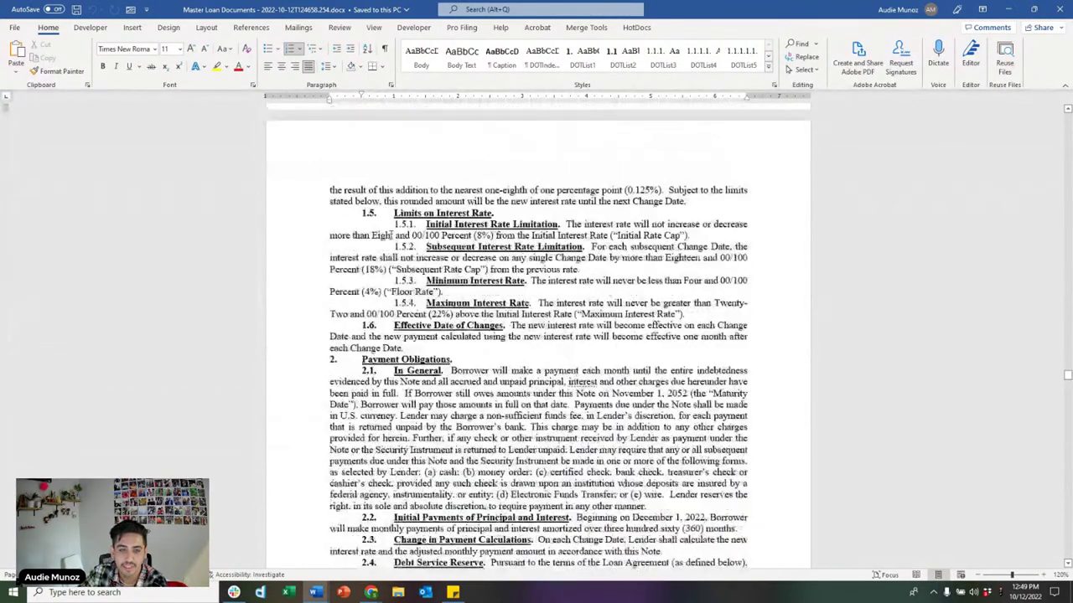
{"action": "left_click_drag", "start_coordinate": [394, 212], "coordinate": [602, 235]}
{"action": "left_click", "coordinate": [602, 235]}
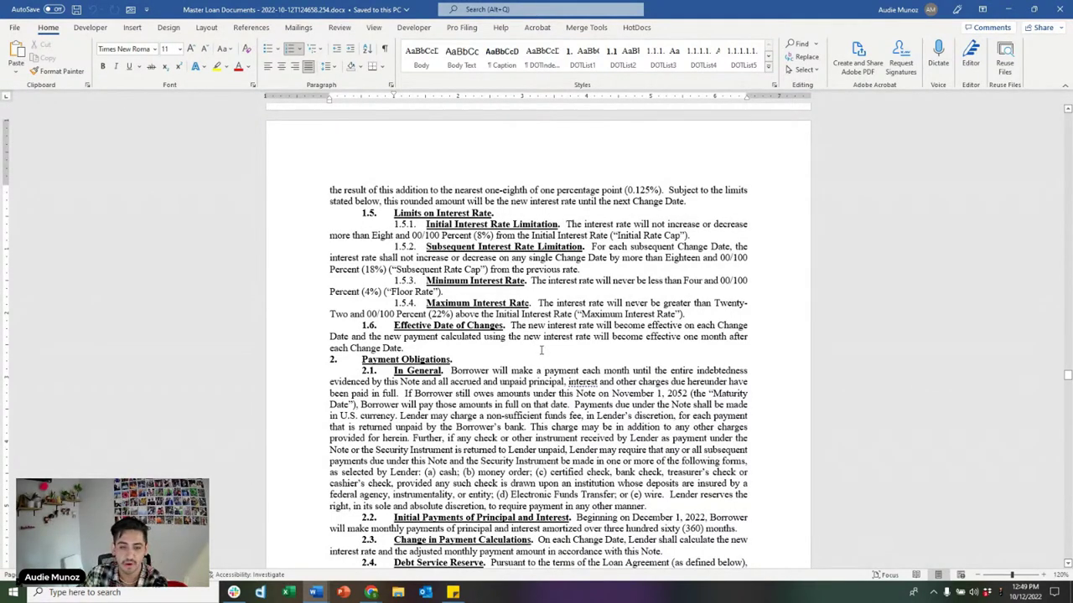
Step: Highlight paragraph 2.2 on initial payments, then jump down to the deed of trust Definitions
{"action": "scroll", "coordinate": [541, 350], "scroll_direction": "down", "scroll_amount": 6}
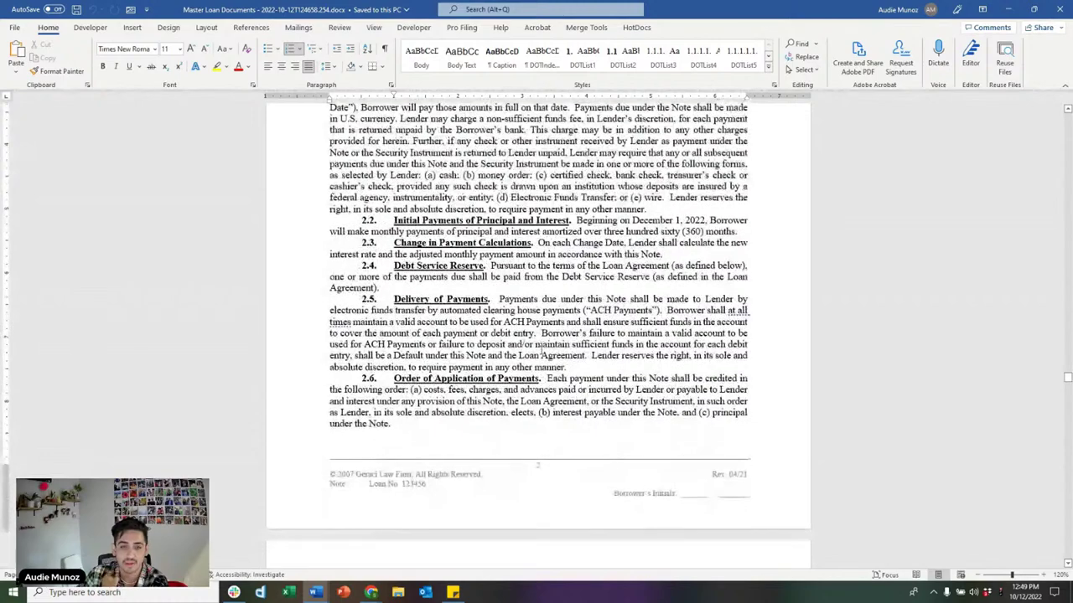
{"action": "scroll", "coordinate": [542, 350], "scroll_direction": "down", "scroll_amount": 8}
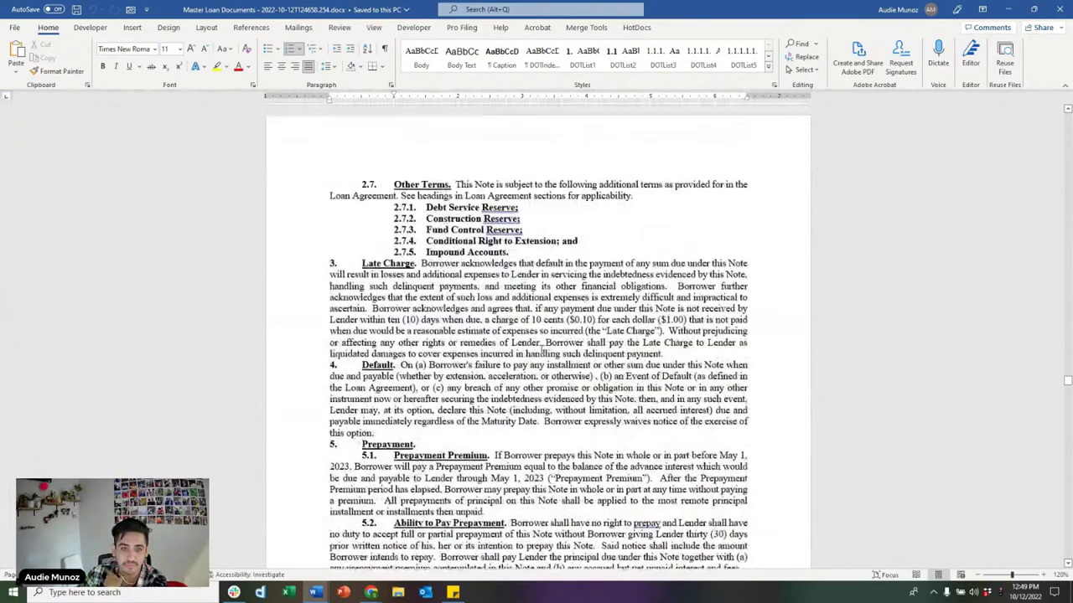
{"action": "scroll", "coordinate": [542, 350], "scroll_direction": "up", "scroll_amount": 8}
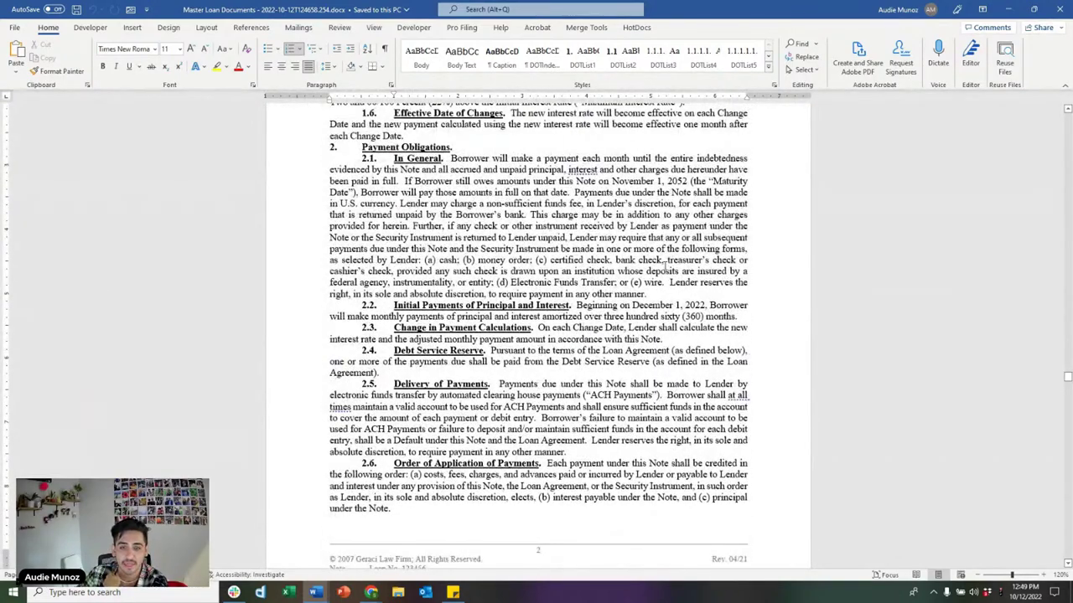
{"action": "left_click_drag", "start_coordinate": [739, 316], "coordinate": [408, 306]}
{"action": "left_click", "coordinate": [732, 328]}
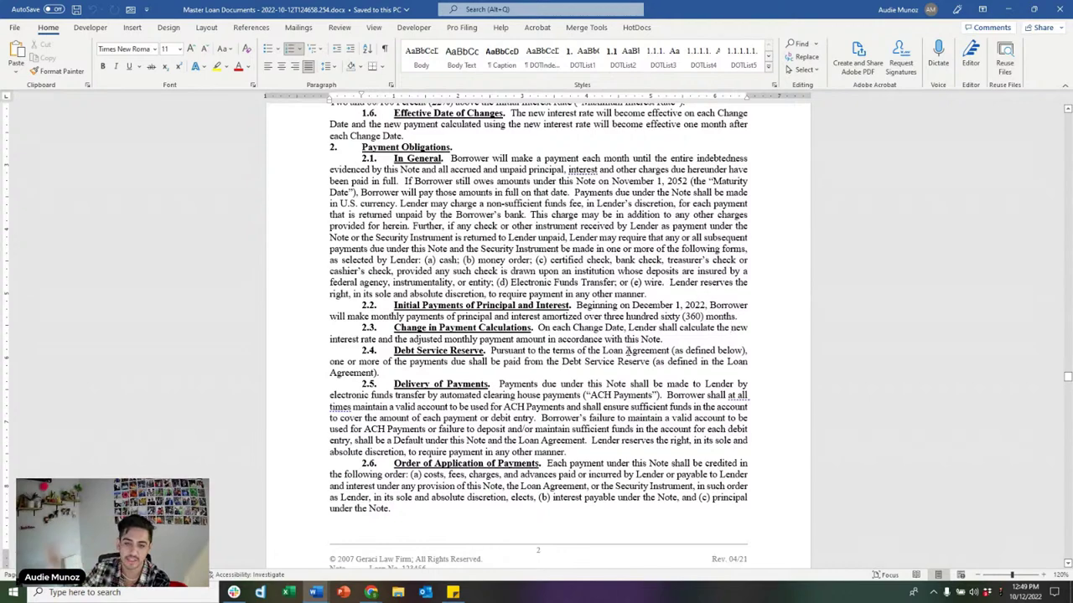
{"action": "scroll", "coordinate": [601, 378], "scroll_direction": "up", "scroll_amount": 4}
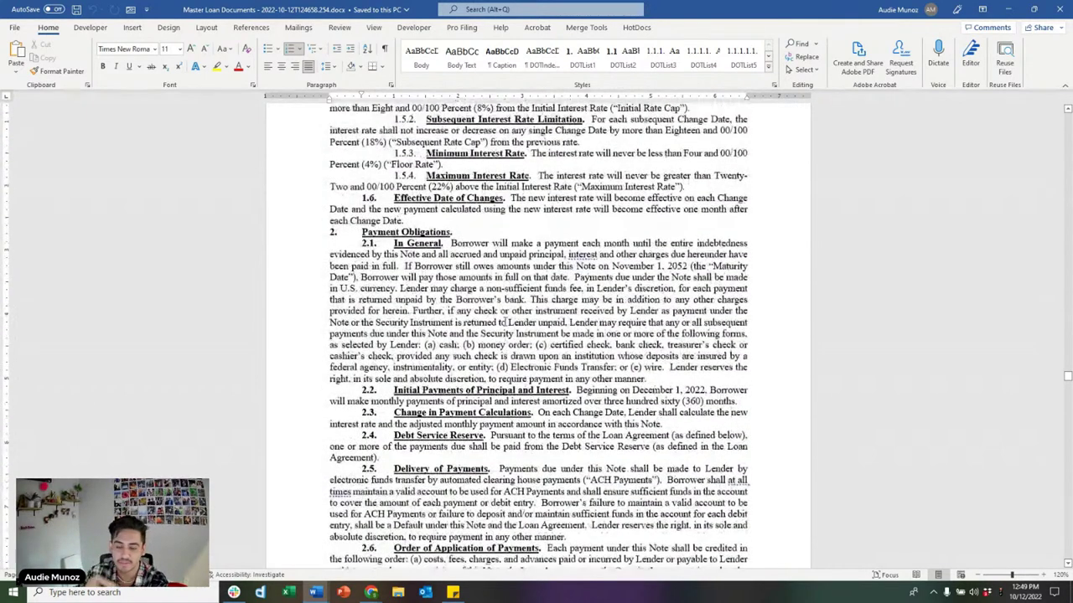
{"action": "left_click_drag", "start_coordinate": [1068, 384], "coordinate": [1068, 411]}
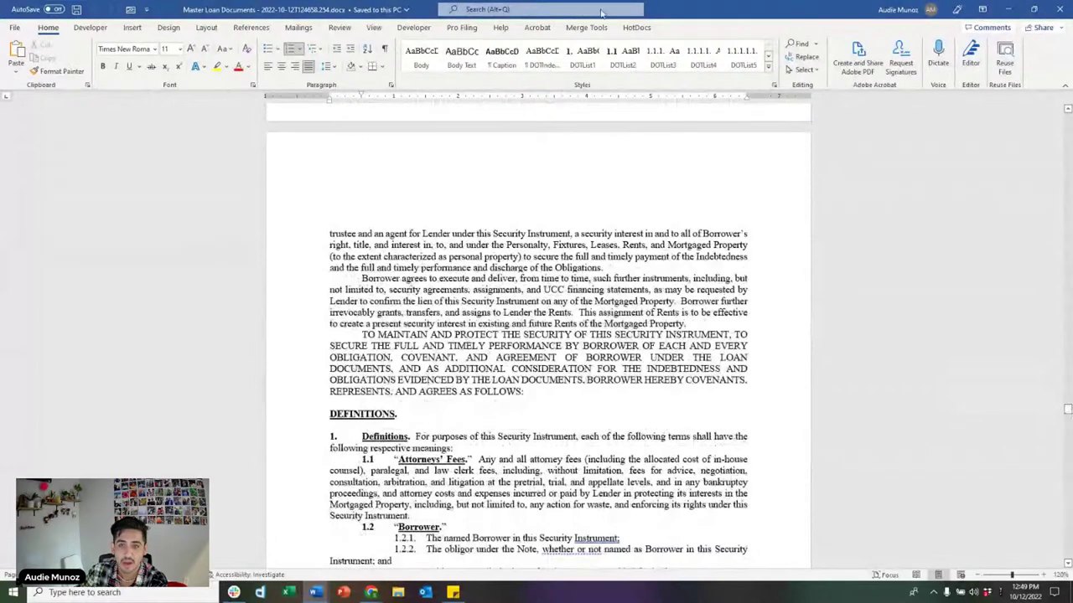
Step: Restore Word to a smaller window and reopen the Loan Agreement interview from the HotDocs work item
{"action": "double_click", "coordinate": [704, 21]}
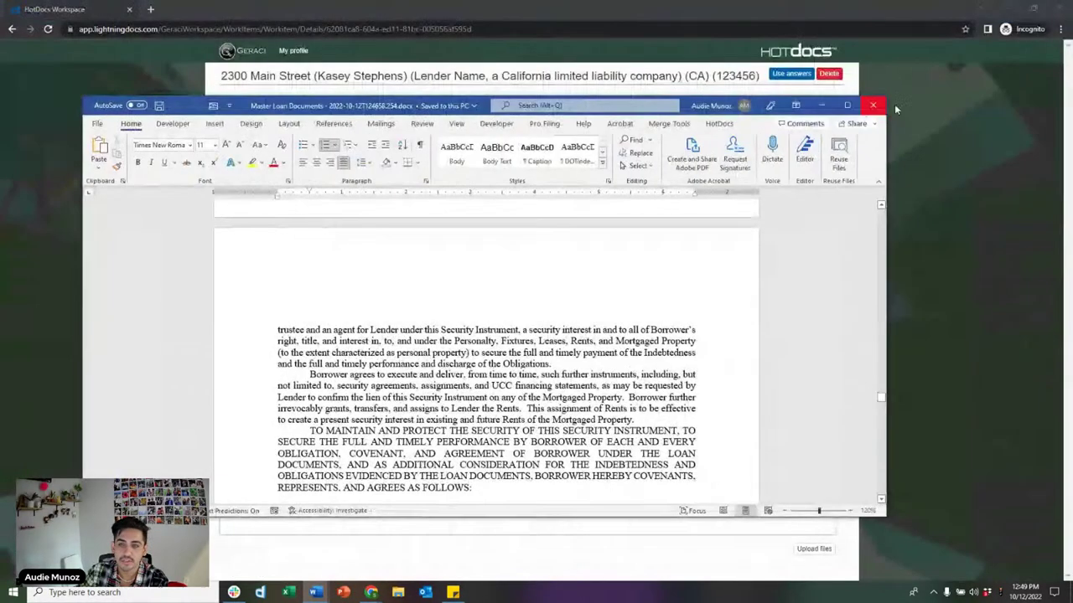
{"action": "left_click", "coordinate": [680, 73]}
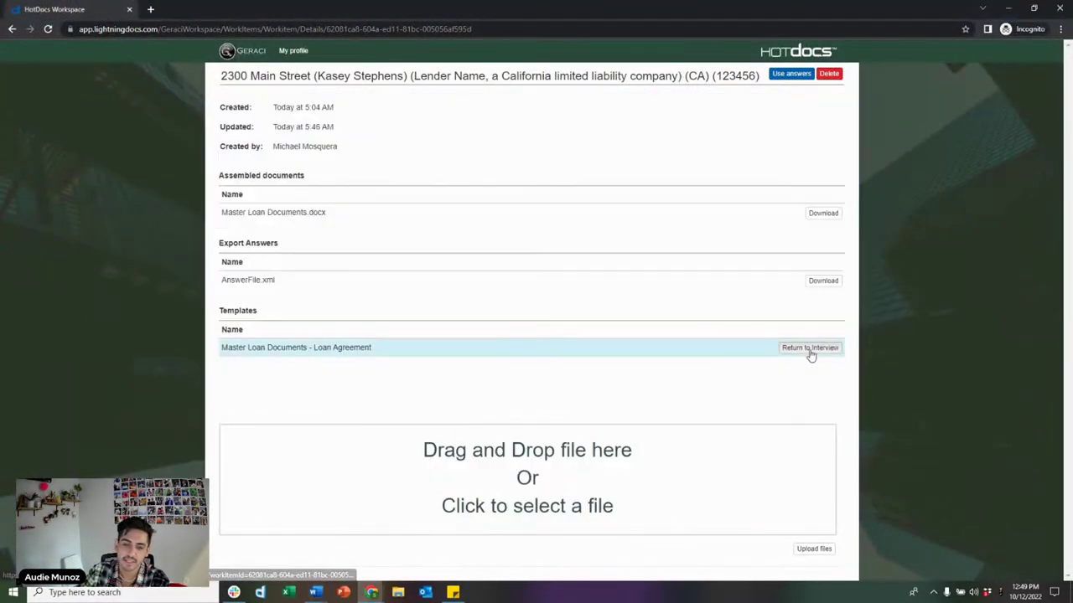
{"action": "left_click", "coordinate": [810, 350]}
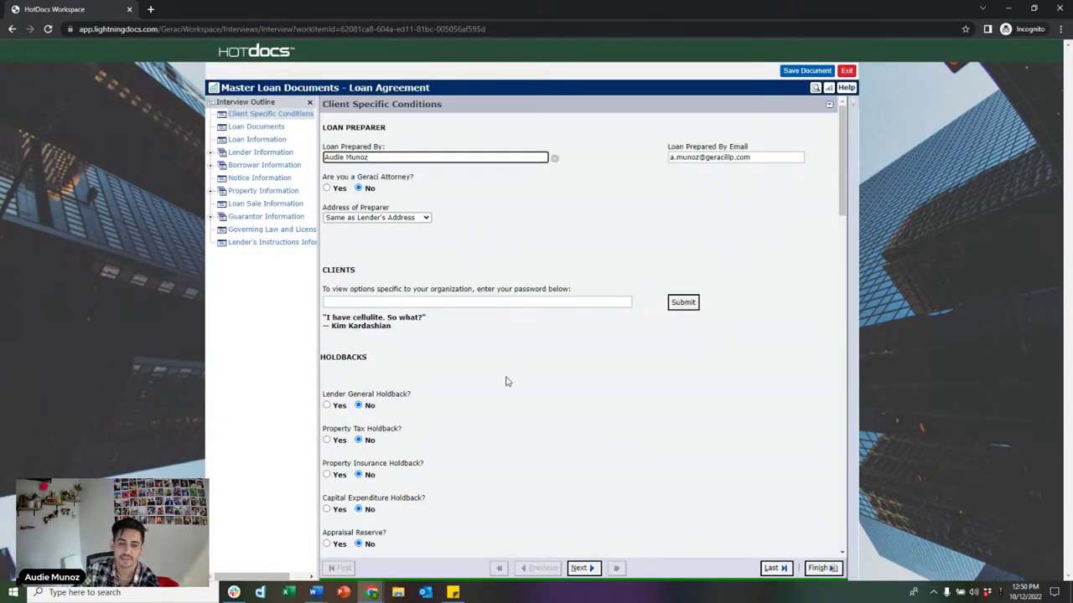
Step: Scroll Client Specific Conditions down to Miscellaneous, confirming fee, security and partial-release answers are No
{"action": "scroll", "coordinate": [505, 381], "scroll_direction": "down", "scroll_amount": 2}
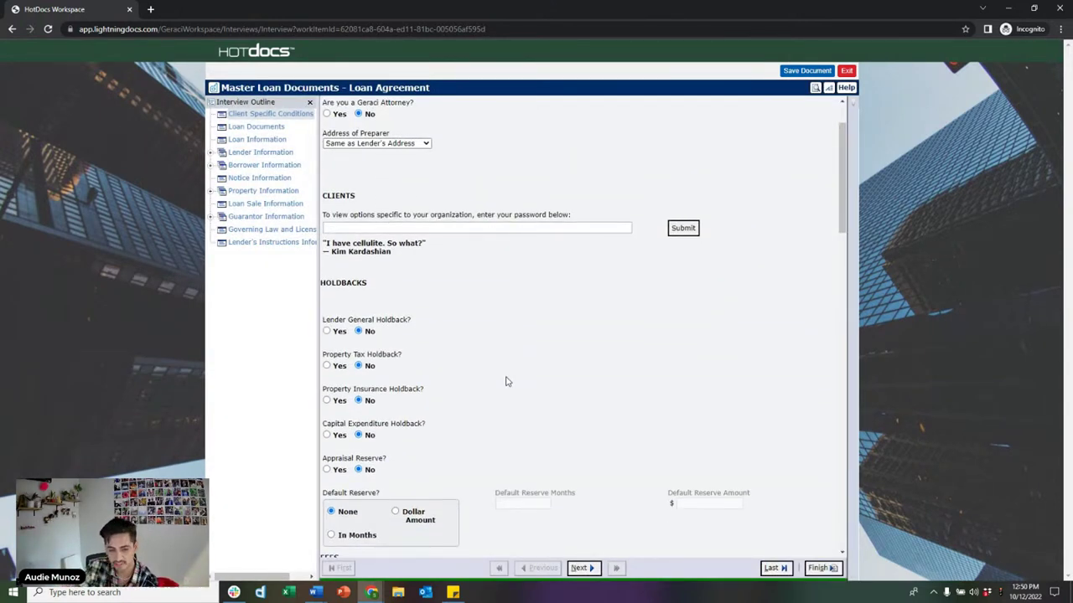
{"action": "scroll", "coordinate": [505, 381], "scroll_direction": "down", "scroll_amount": 2}
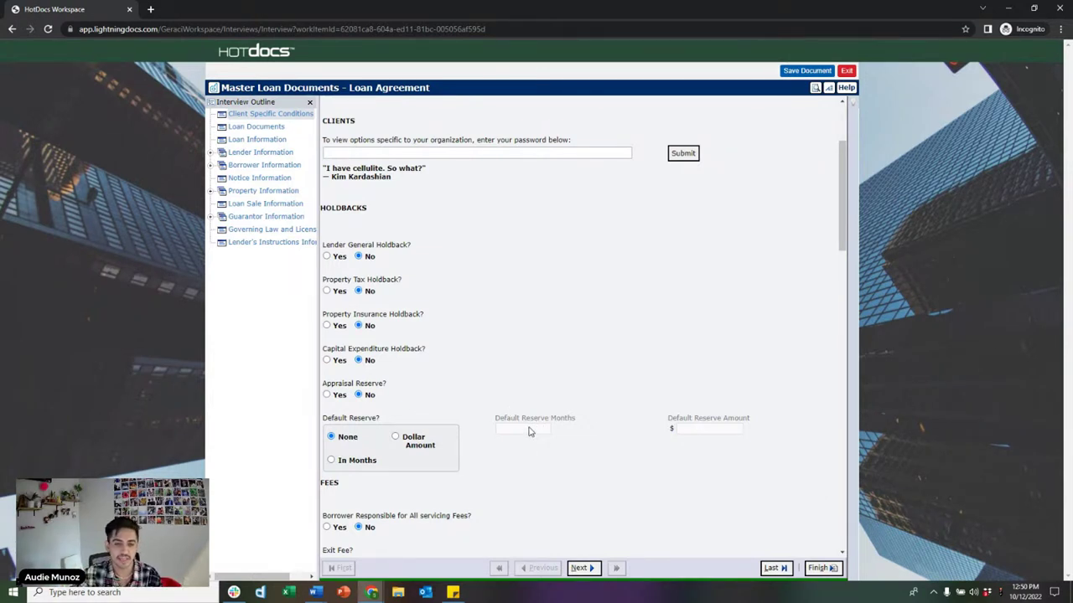
{"action": "scroll", "coordinate": [530, 434], "scroll_direction": "down", "scroll_amount": 2}
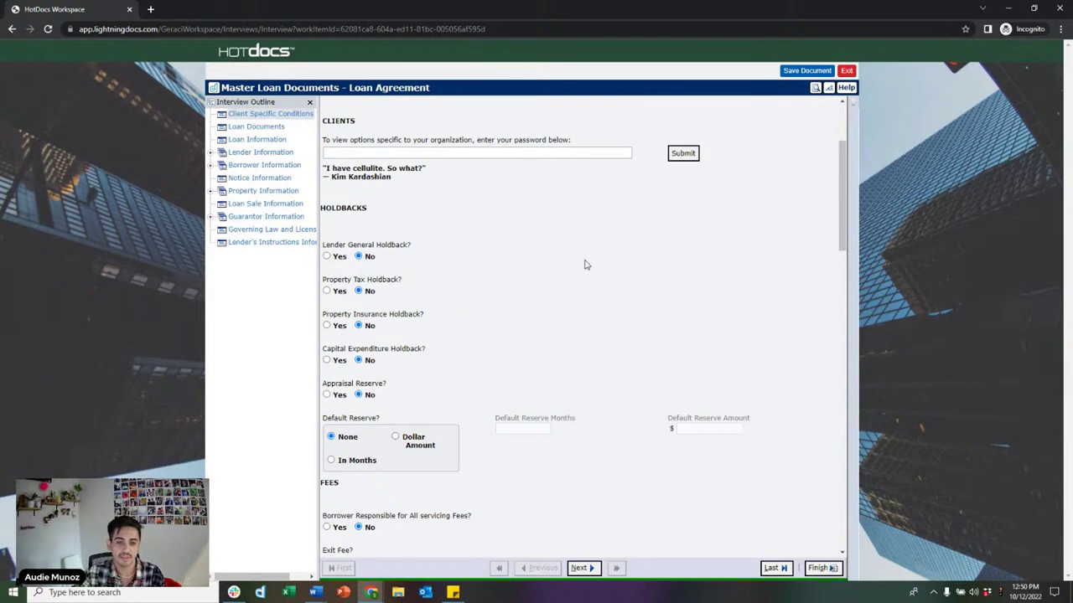
{"action": "scroll", "coordinate": [470, 326], "scroll_direction": "down", "scroll_amount": 2}
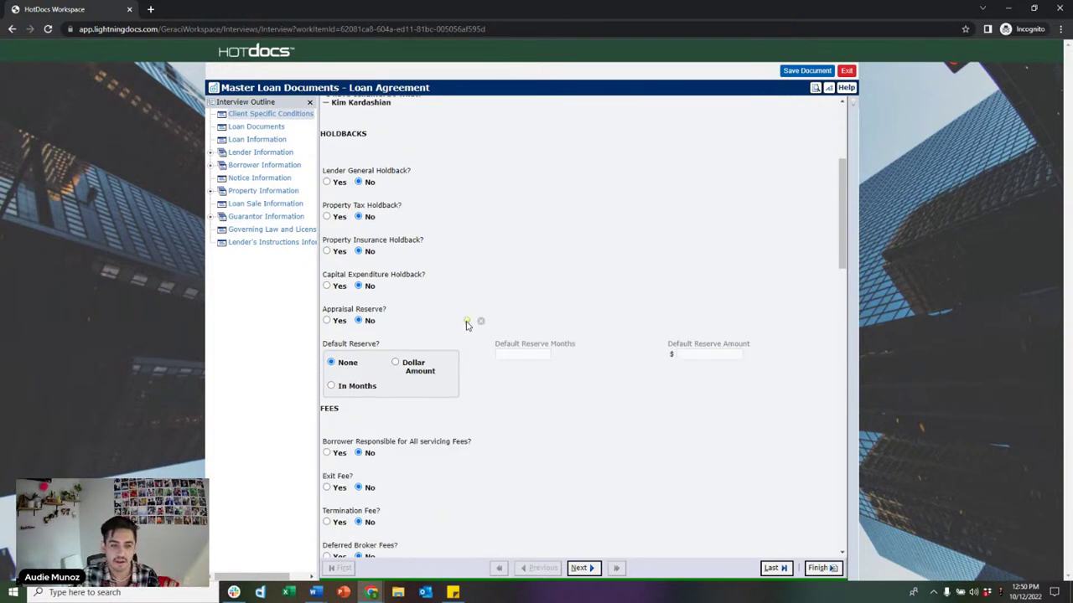
{"action": "scroll", "coordinate": [467, 326], "scroll_direction": "down", "scroll_amount": 4}
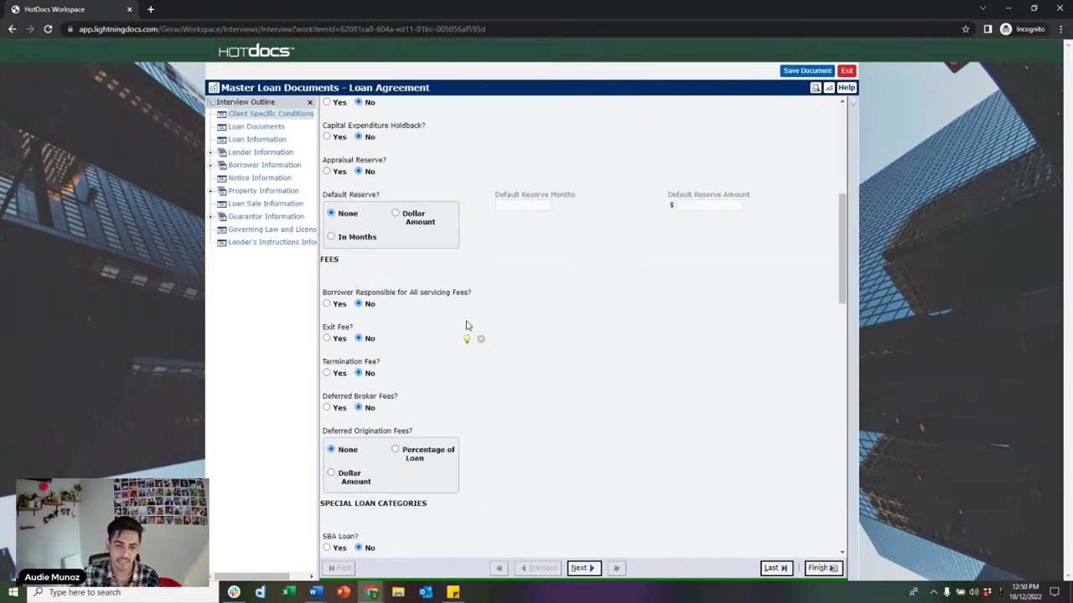
{"action": "scroll", "coordinate": [467, 326], "scroll_direction": "down", "scroll_amount": 4}
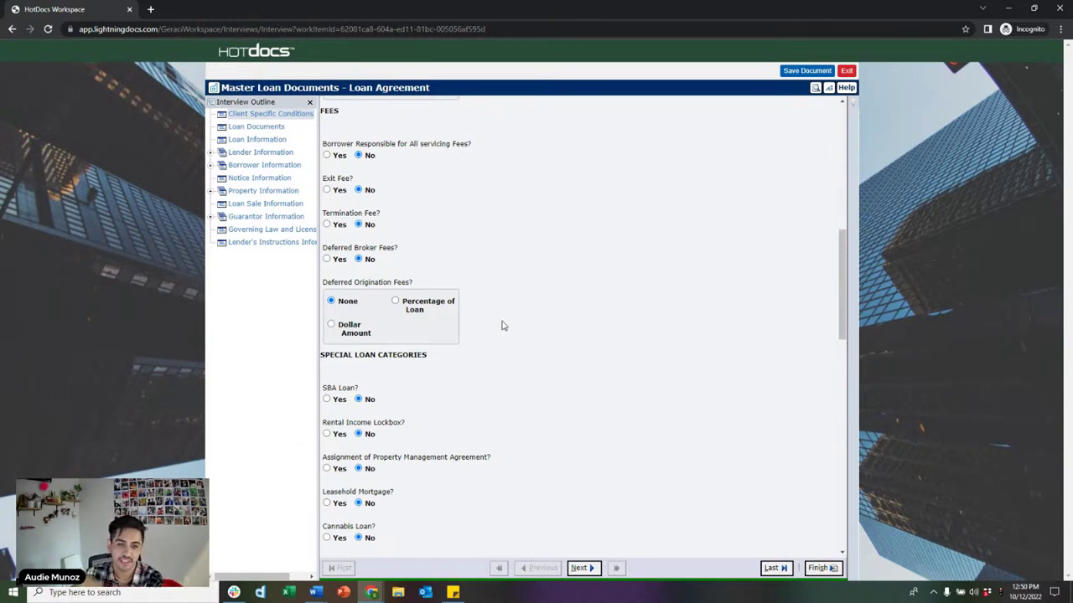
{"action": "scroll", "coordinate": [500, 326], "scroll_direction": "down", "scroll_amount": 2}
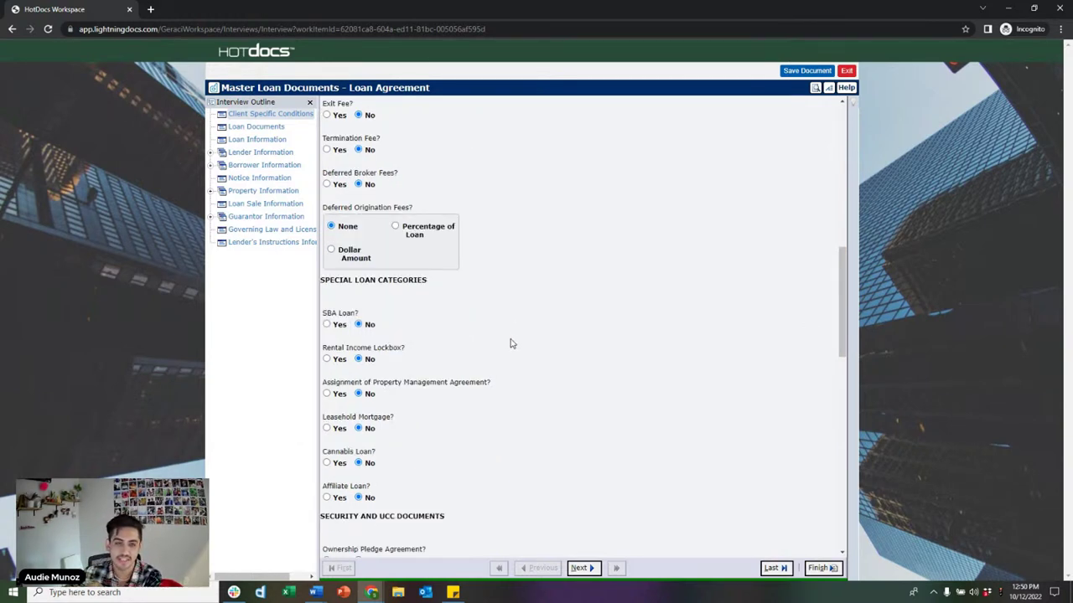
{"action": "scroll", "coordinate": [510, 343], "scroll_direction": "down", "scroll_amount": 4}
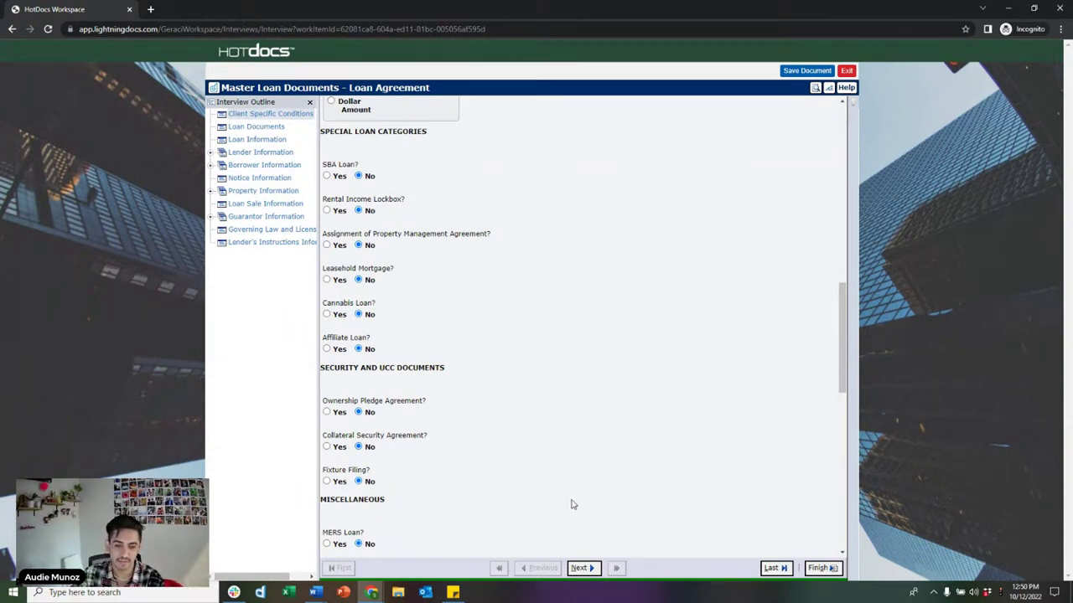
{"action": "scroll", "coordinate": [570, 502], "scroll_direction": "down", "scroll_amount": 4}
{"action": "scroll", "coordinate": [526, 493], "scroll_direction": "down", "scroll_amount": 2}
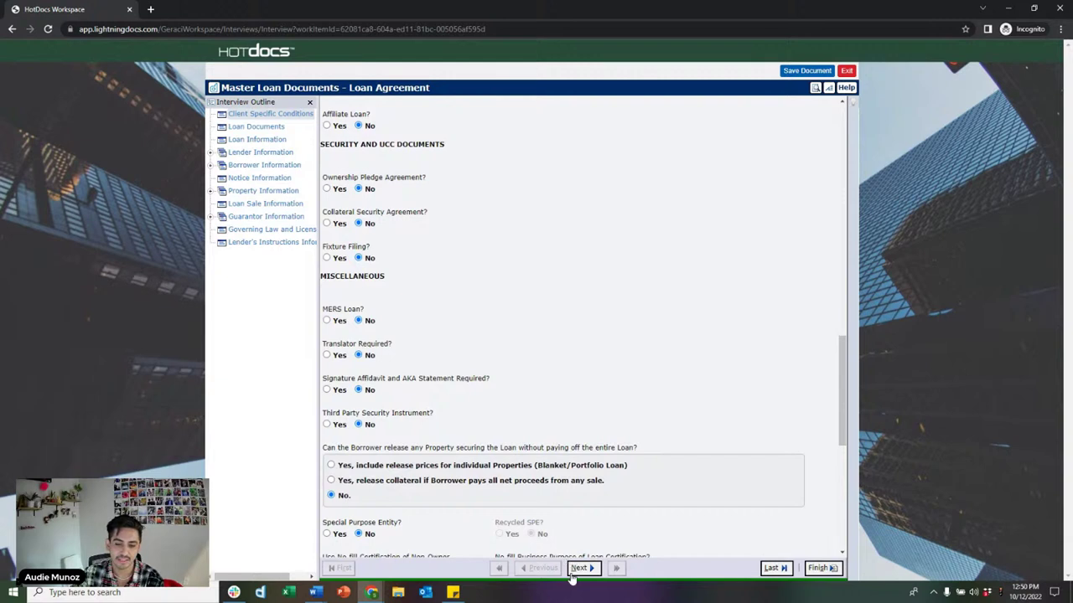
Step: Advance through Loan Information and Notice Information to the first property, then exit without saving
{"action": "left_click", "coordinate": [580, 570]}
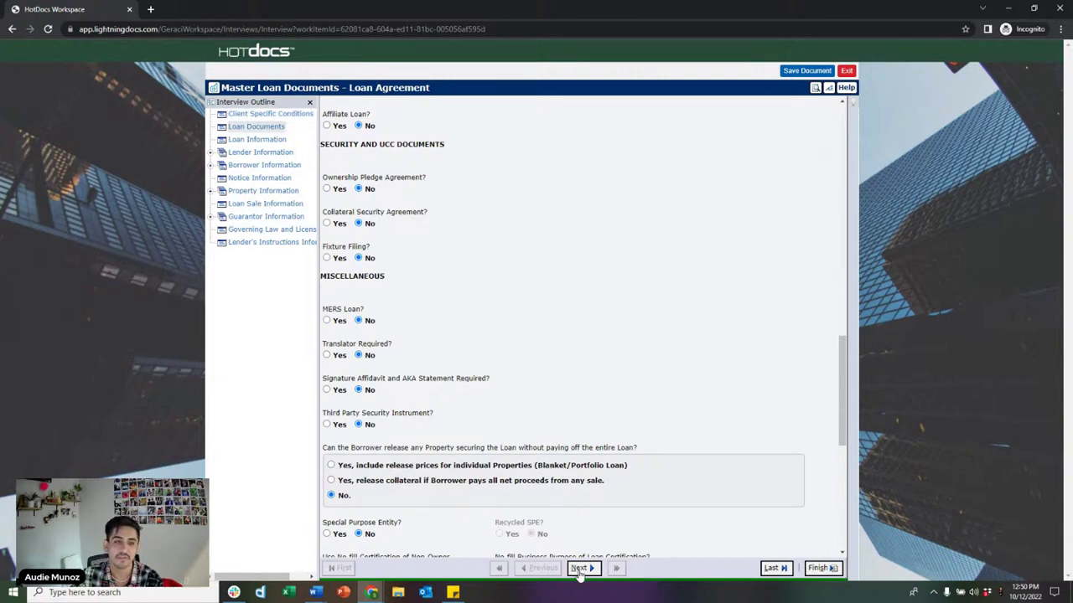
{"action": "left_click", "coordinate": [580, 570]}
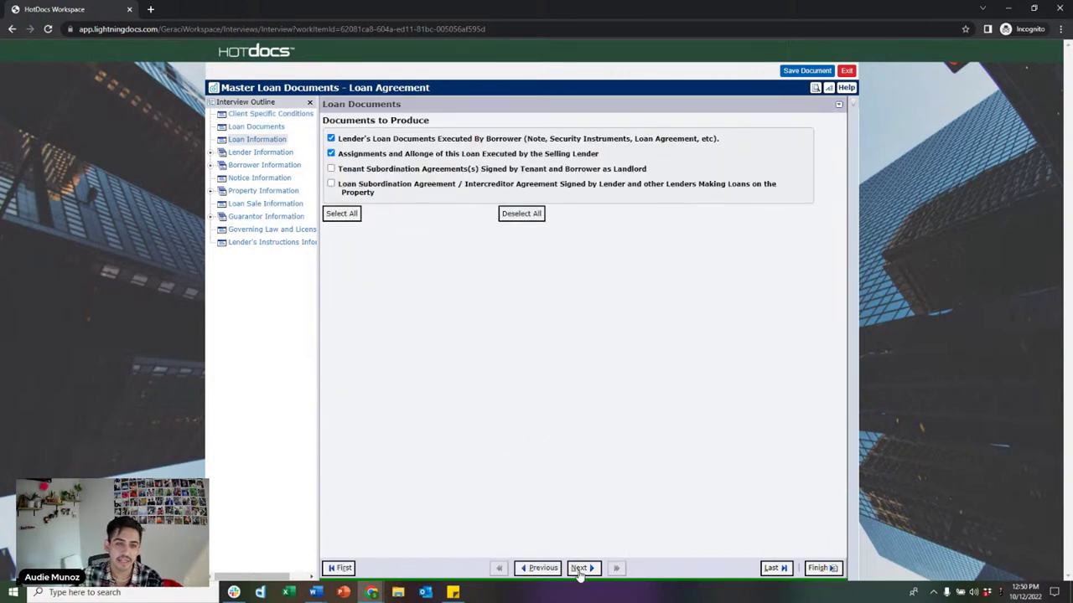
{"action": "left_click", "coordinate": [278, 180]}
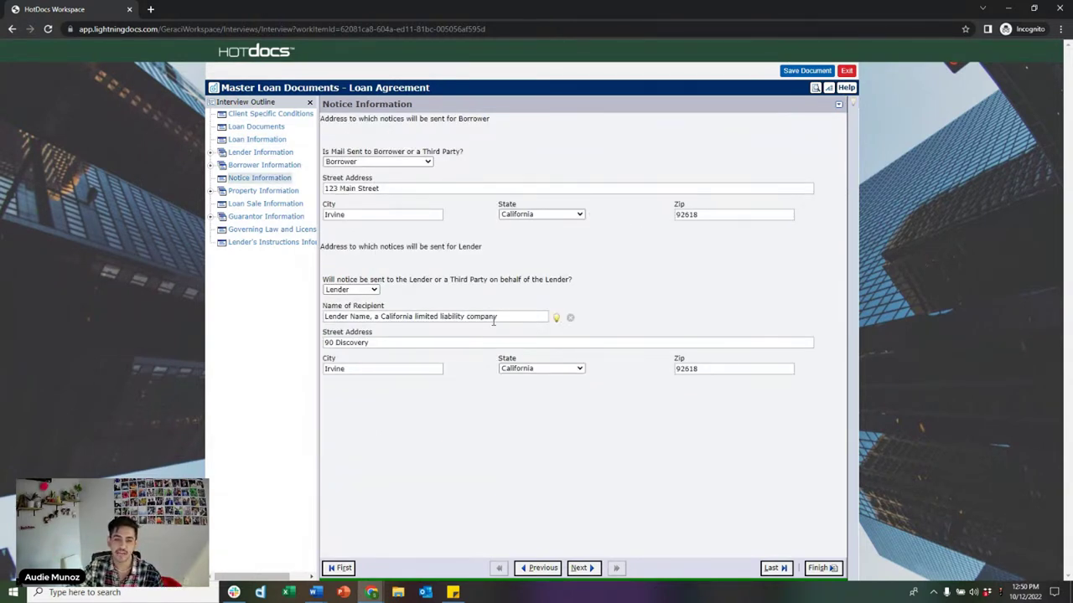
{"action": "left_click", "coordinate": [413, 341]}
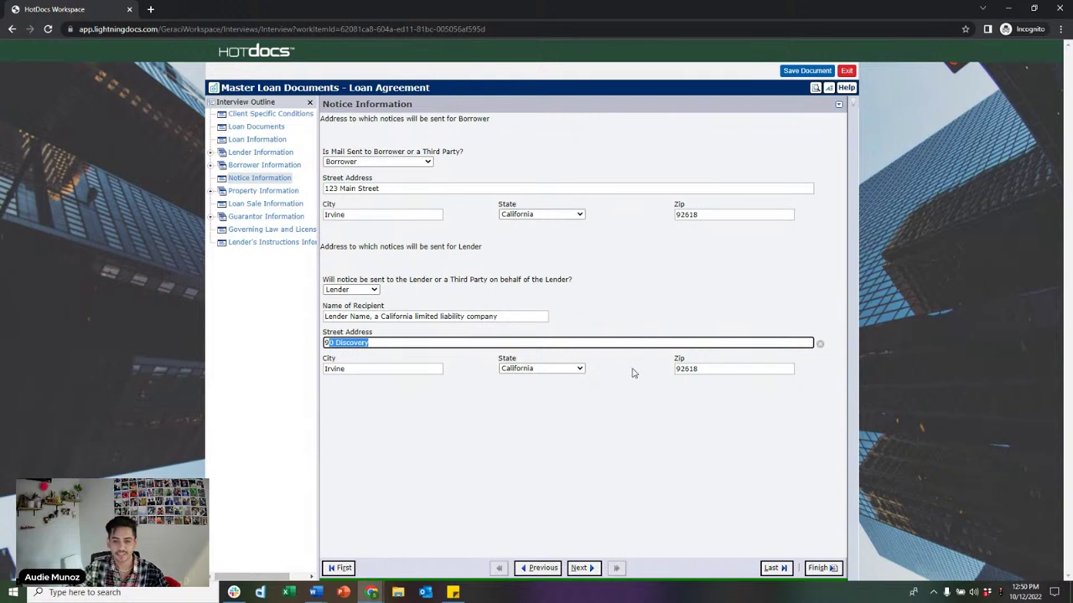
{"action": "left_click", "coordinate": [597, 569]}
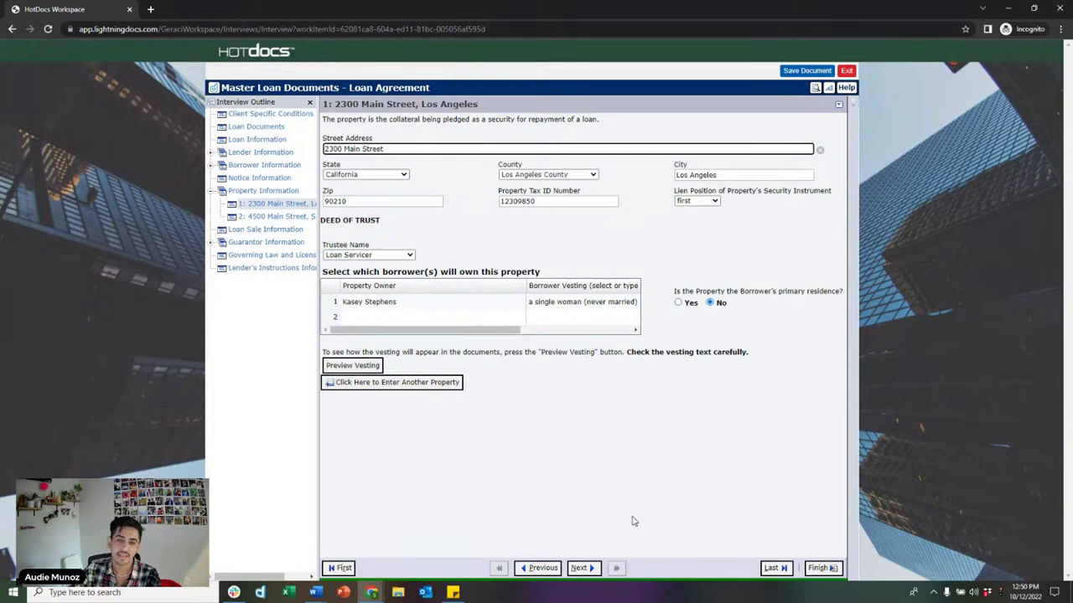
{"action": "left_click", "coordinate": [846, 71]}
{"action": "left_click", "coordinate": [609, 146]}
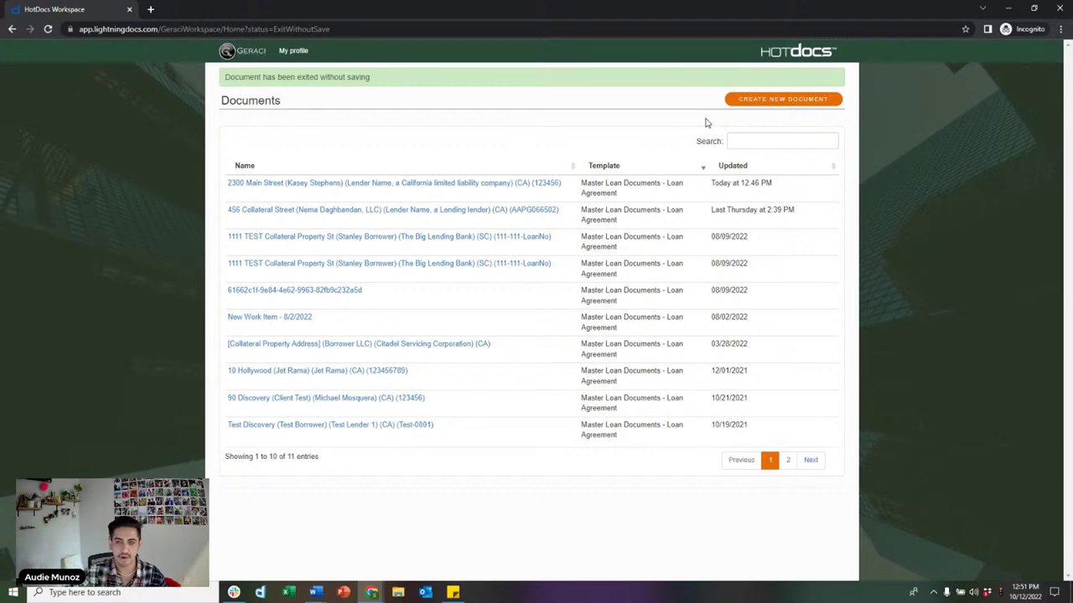
Step: Create a new Master Loan Documents - Loan Agreement document importing Demo1 (1).json and launch its interview
{"action": "left_click", "coordinate": [778, 101]}
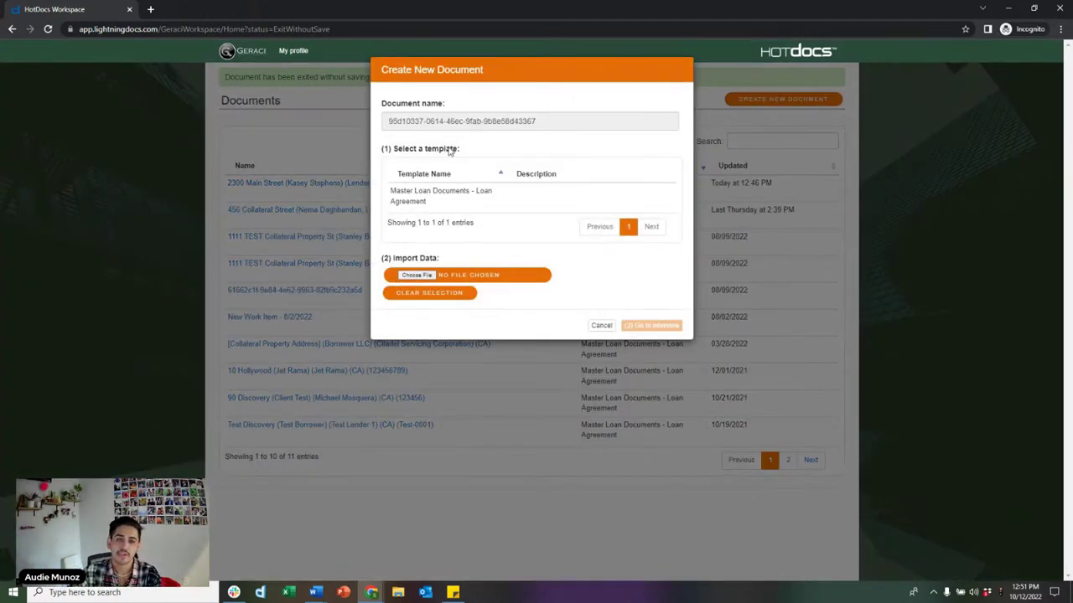
{"action": "left_click", "coordinate": [488, 201]}
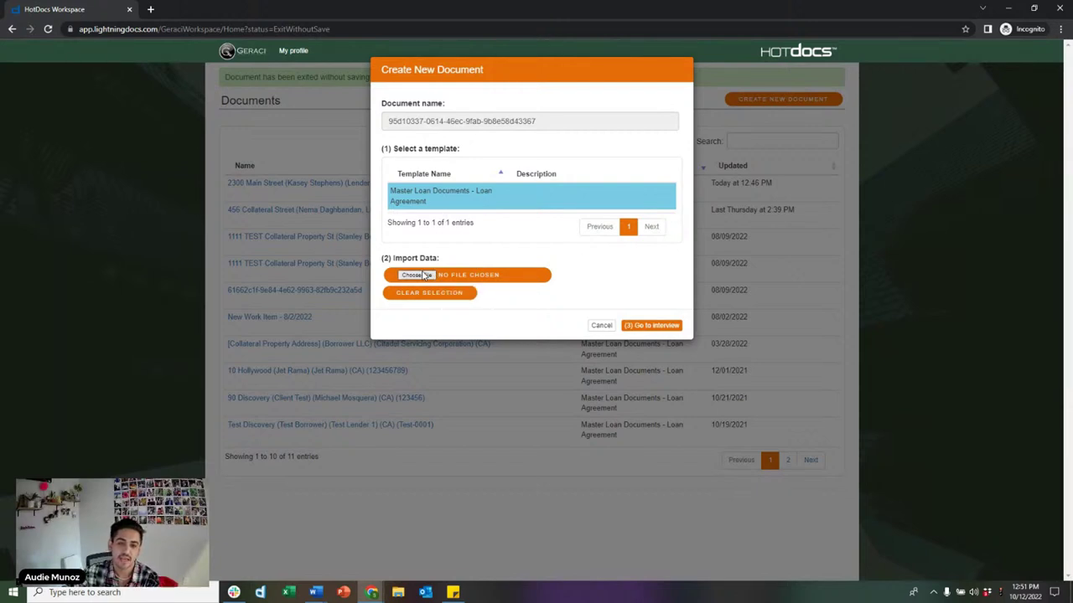
{"action": "left_click", "coordinate": [426, 277]}
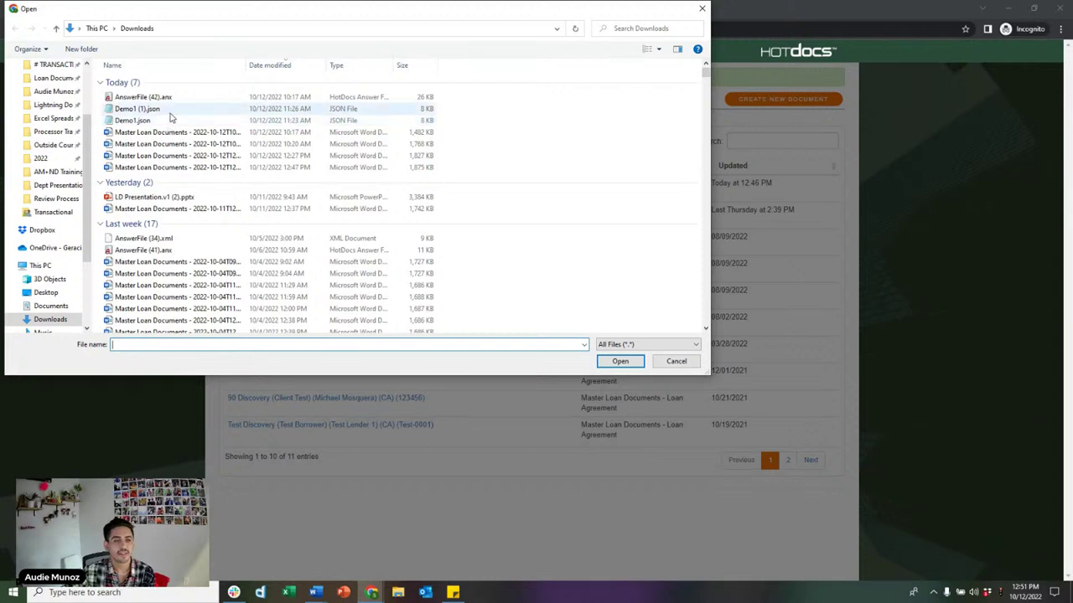
{"action": "left_click", "coordinate": [168, 113]}
{"action": "double_click", "coordinate": [169, 114]}
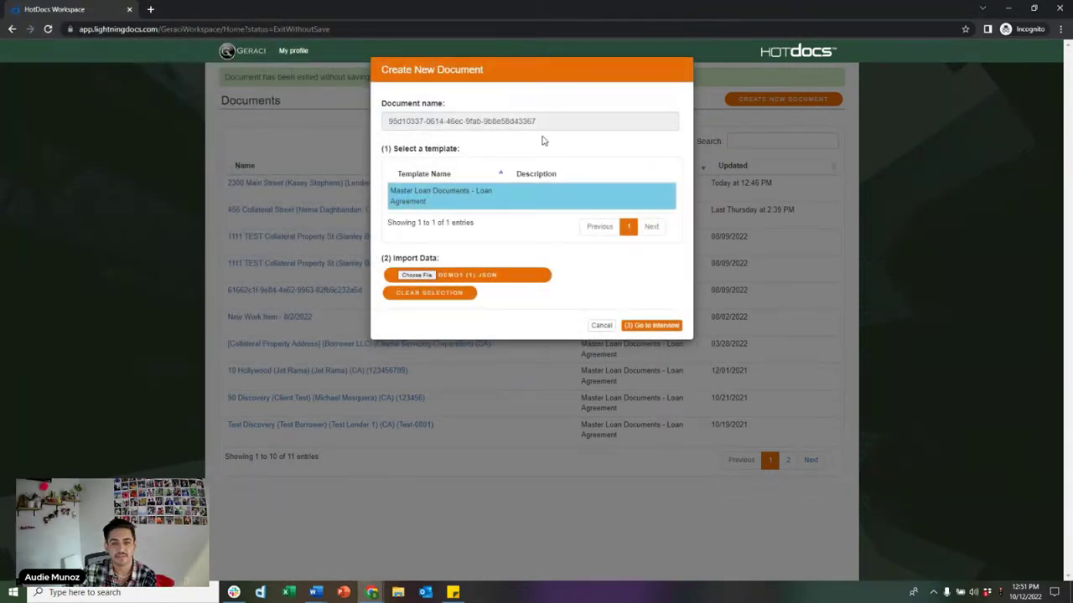
{"action": "left_click", "coordinate": [653, 330]}
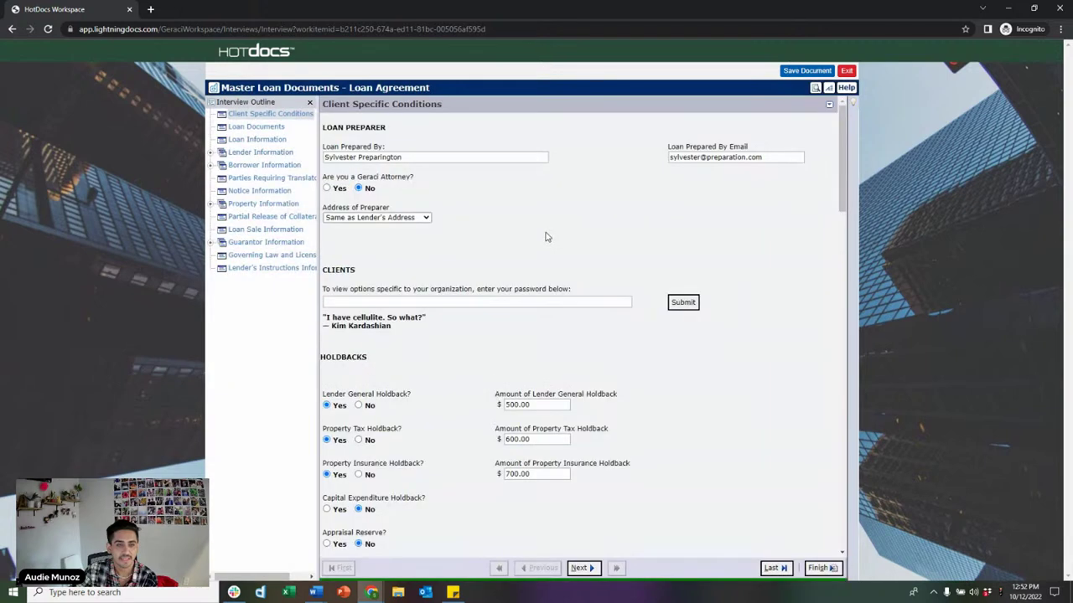
Step: Check the imported Loan Prepared By and $500 Lender General Holdback answers, then continue to Loan Documents
{"action": "left_click", "coordinate": [413, 155]}
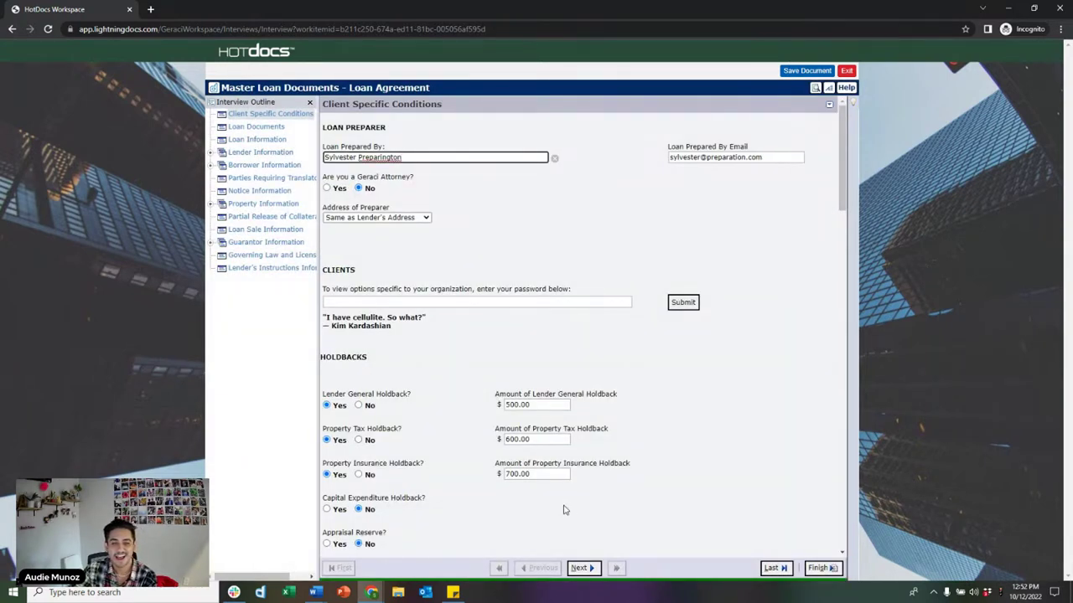
{"action": "scroll", "coordinate": [565, 506], "scroll_direction": "down", "scroll_amount": 1}
{"action": "left_click", "coordinate": [549, 330]}
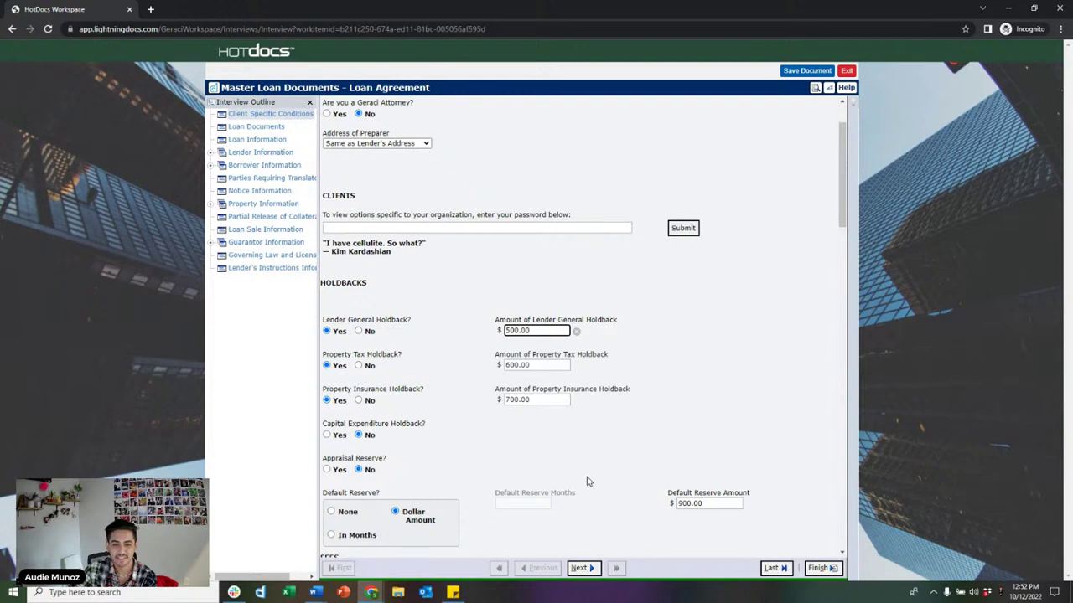
{"action": "scroll", "coordinate": [586, 477], "scroll_direction": "down", "scroll_amount": 1}
{"action": "left_click", "coordinate": [587, 569]}
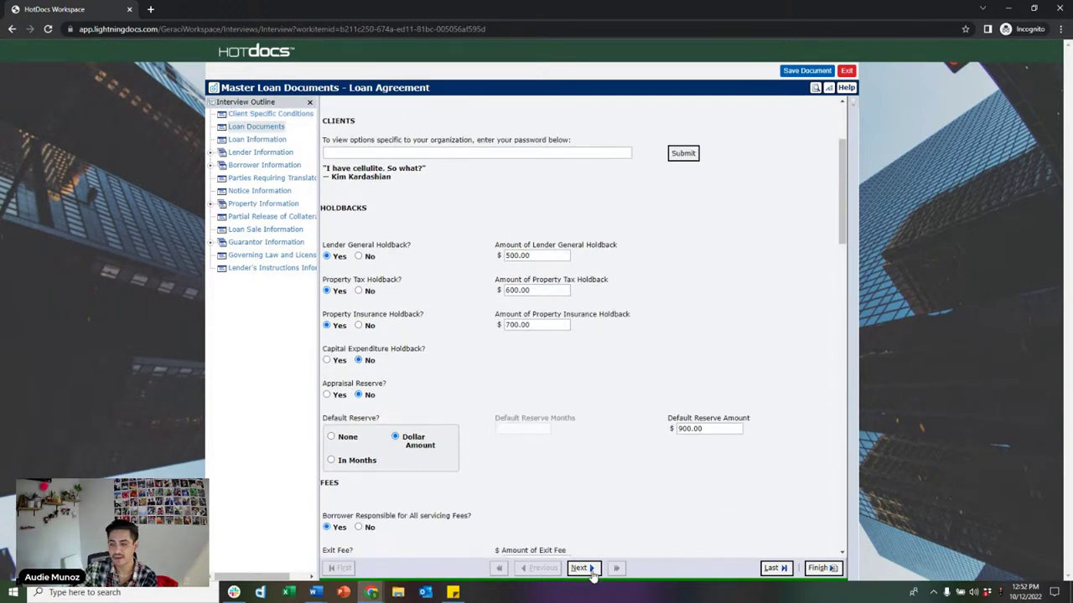
Step: Review the imported Loan Information, $500,000 at 5%, down to the Loan Term field
{"action": "left_click", "coordinate": [578, 569]}
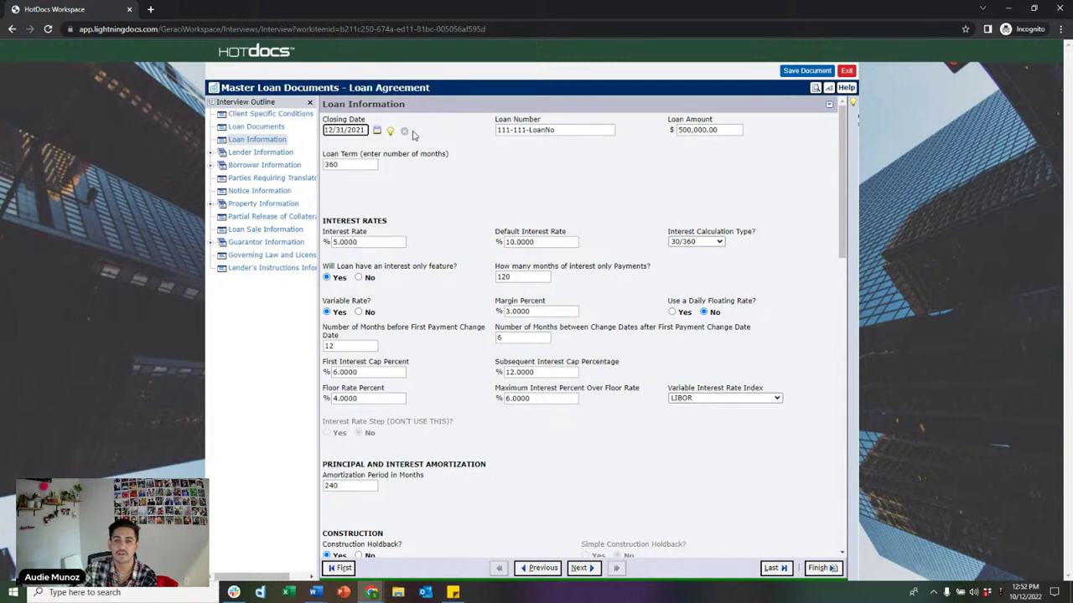
{"action": "key", "text": "Tab"}
{"action": "key", "text": "Tab"}
{"action": "key", "text": "Tab"}
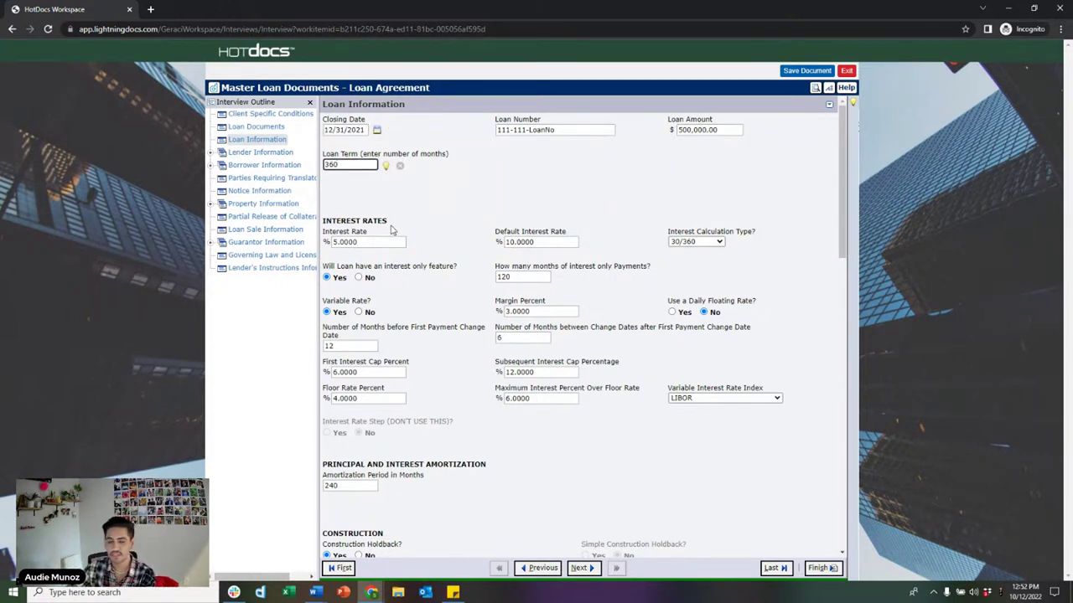
{"action": "scroll", "coordinate": [484, 411], "scroll_direction": "down", "scroll_amount": 1}
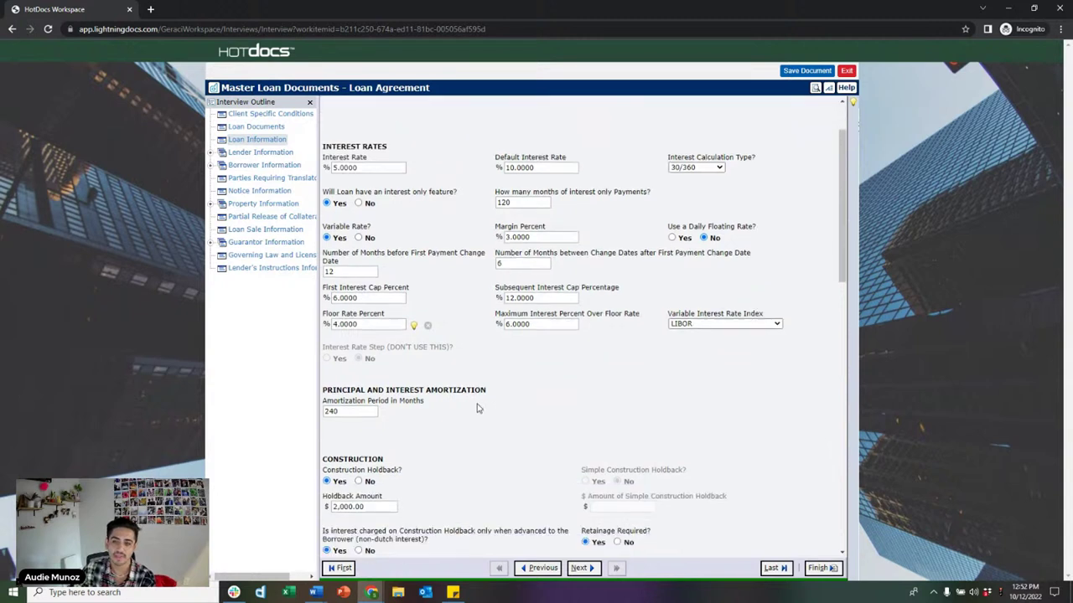
{"action": "scroll", "coordinate": [490, 411], "scroll_direction": "up", "scroll_amount": 1}
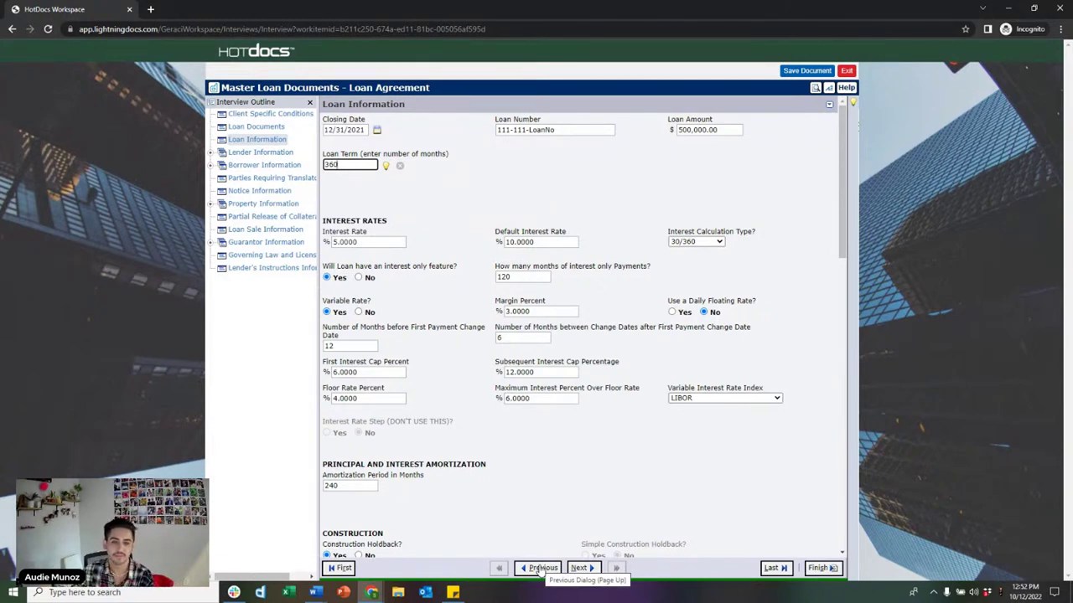
Step: Page through the lender and three borrower screens to Parties Requiring Translator, then exit without saving
{"action": "left_click", "coordinate": [600, 570]}
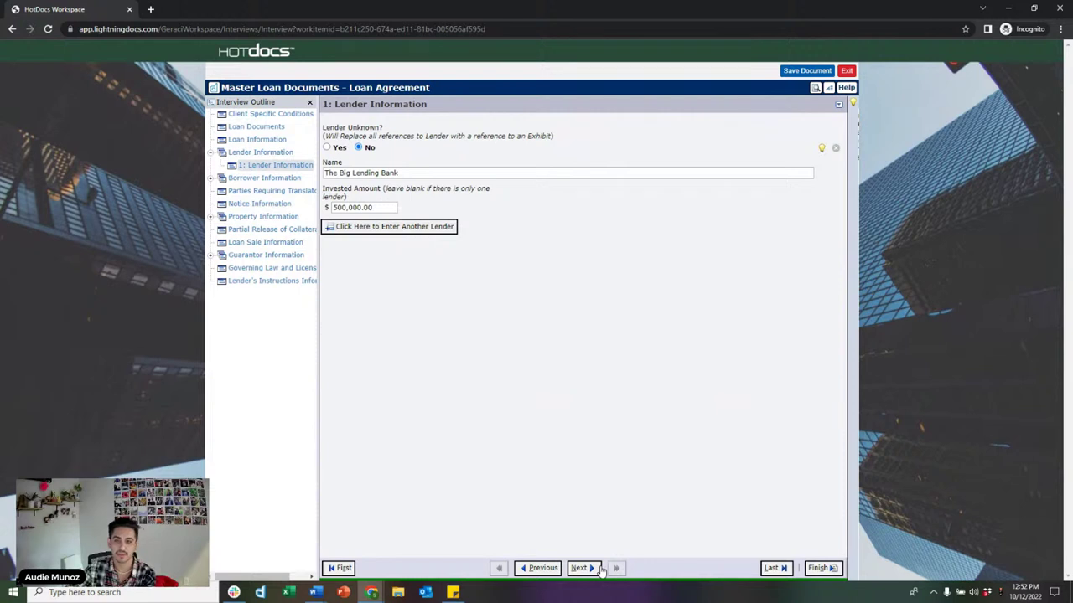
{"action": "left_click", "coordinate": [600, 570]}
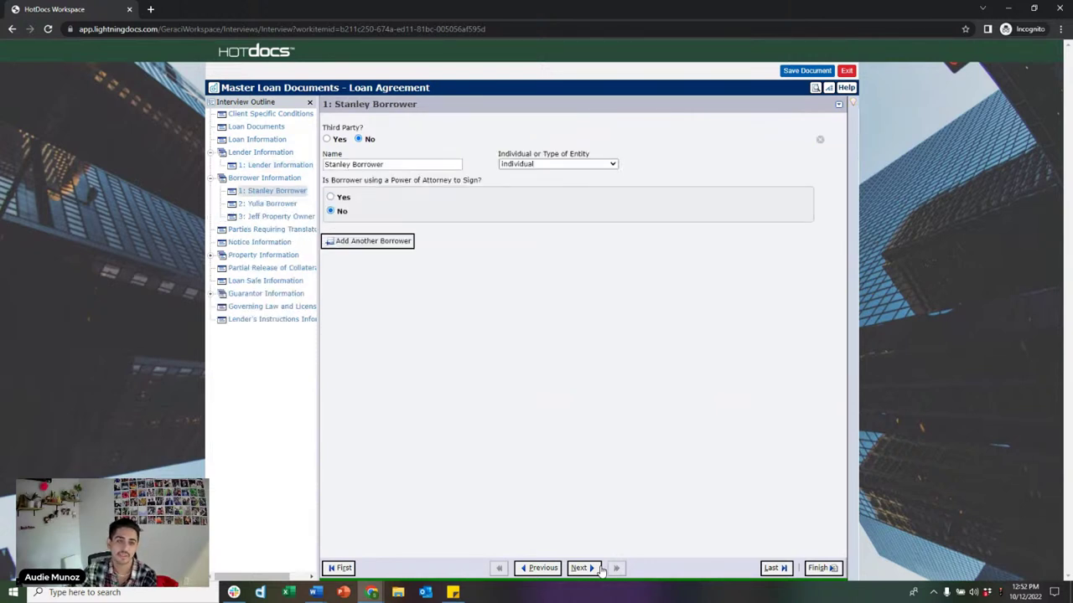
{"action": "left_click", "coordinate": [600, 570]}
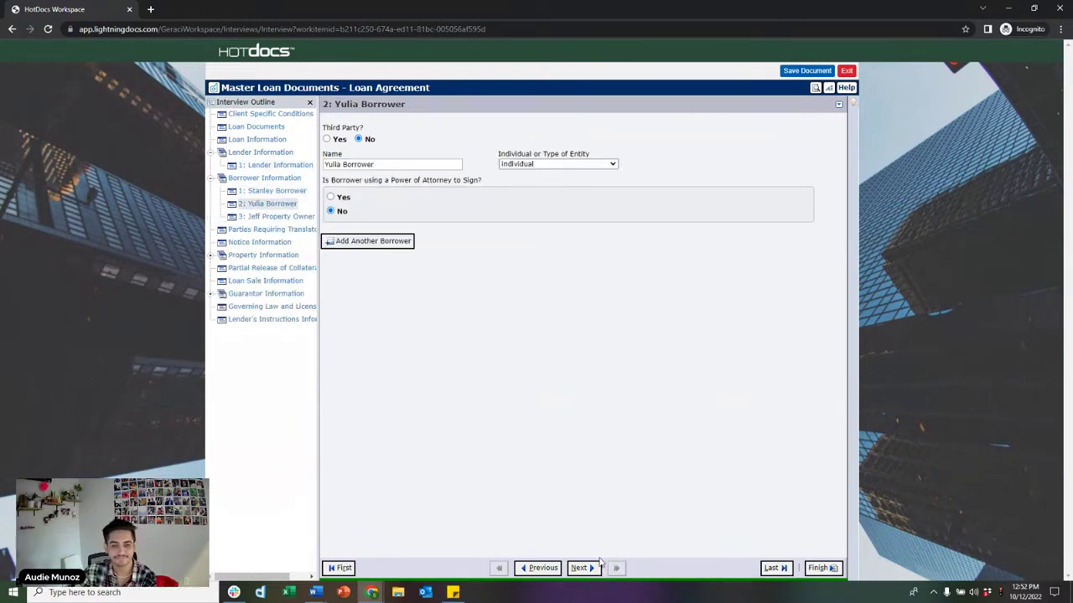
{"action": "left_click", "coordinate": [600, 566]}
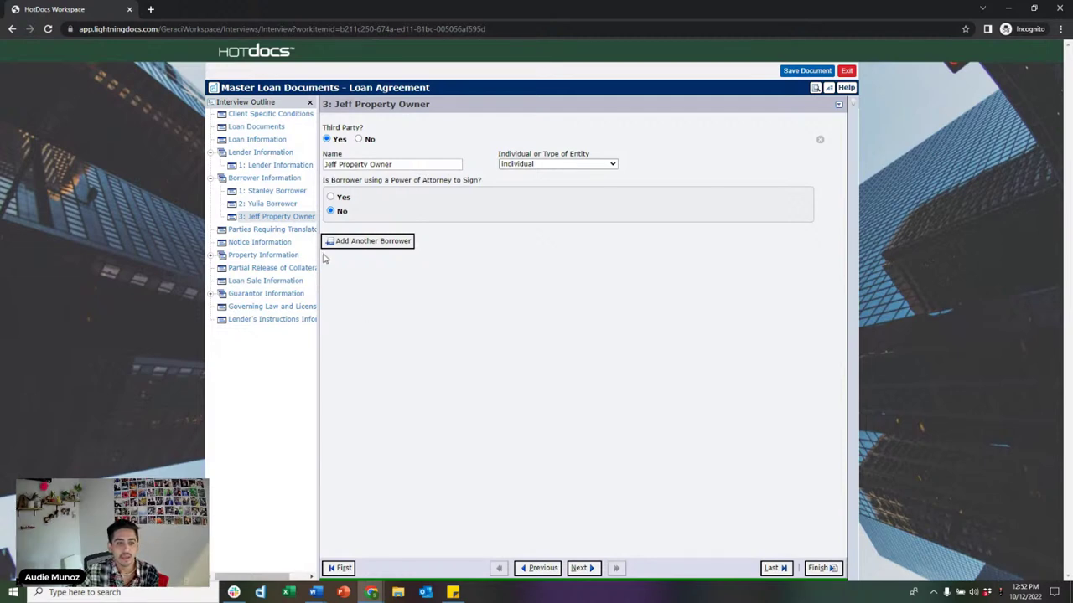
{"action": "left_click", "coordinate": [270, 229]}
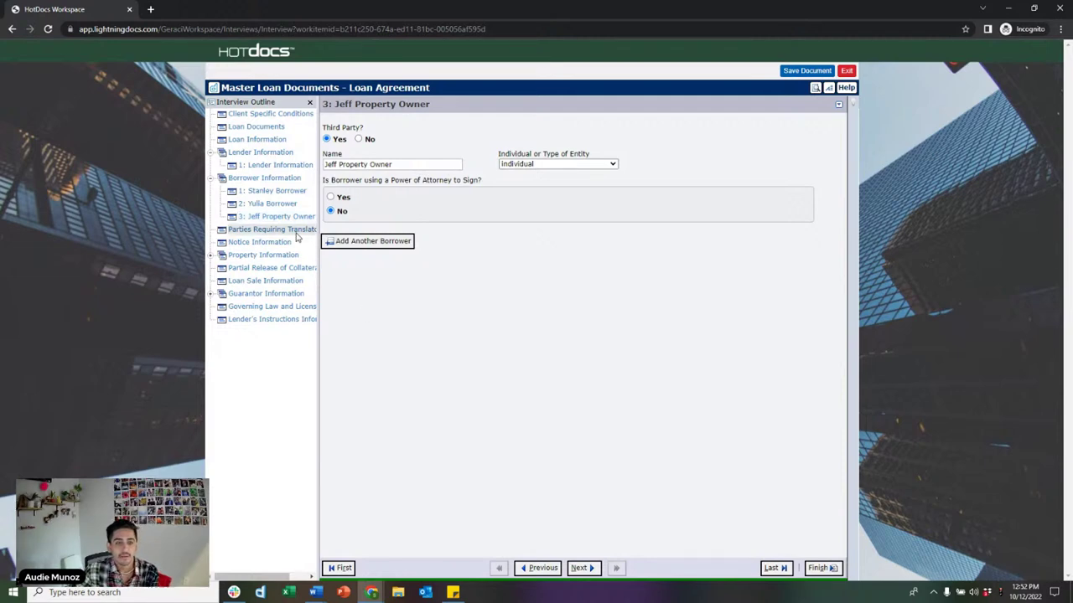
{"action": "left_click", "coordinate": [847, 71]}
{"action": "left_click", "coordinate": [600, 151]}
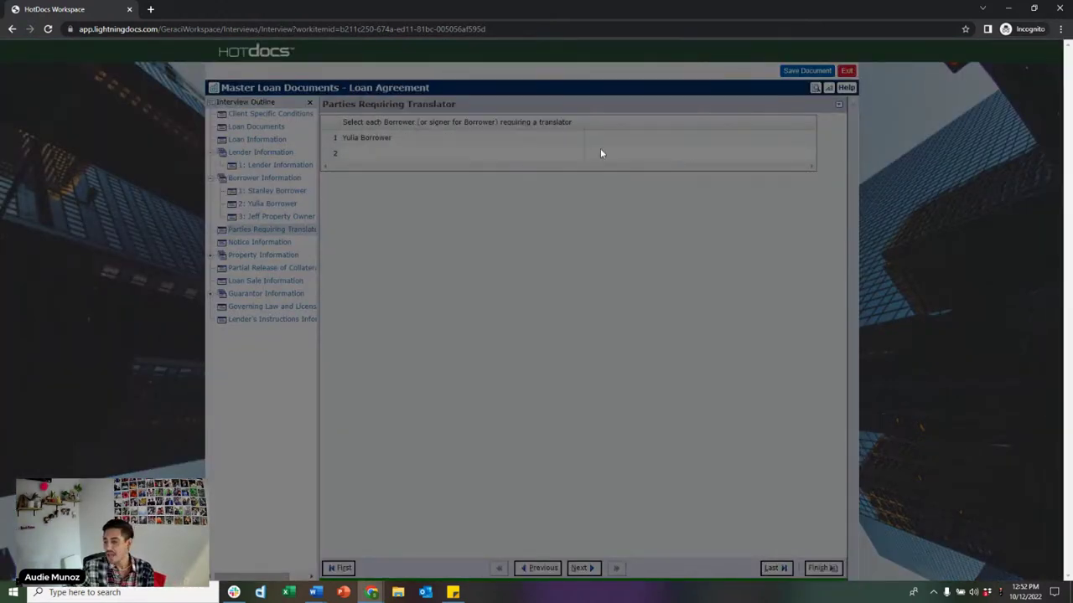